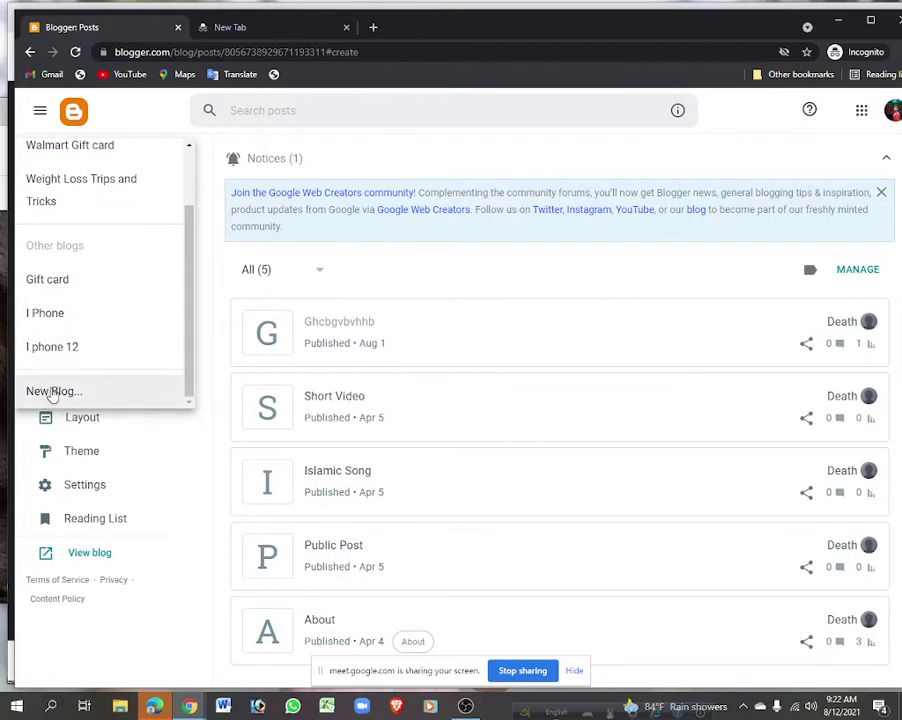
Start creating a new blog and give it the title "Gift Card Zone".
left_click(30, 391)
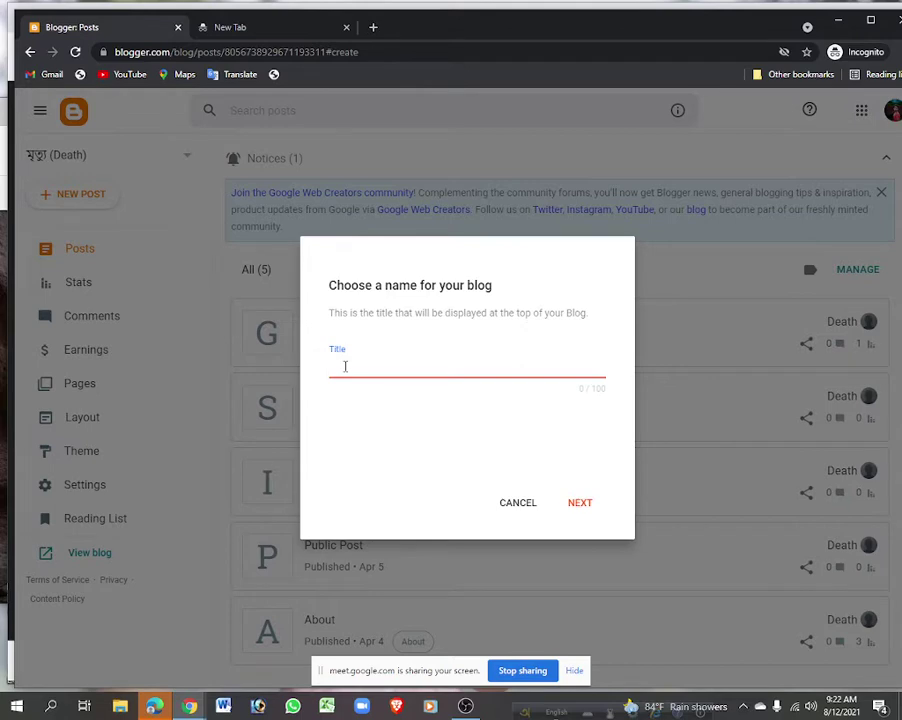
type("Gift Card Zone")
left_click(582, 504)
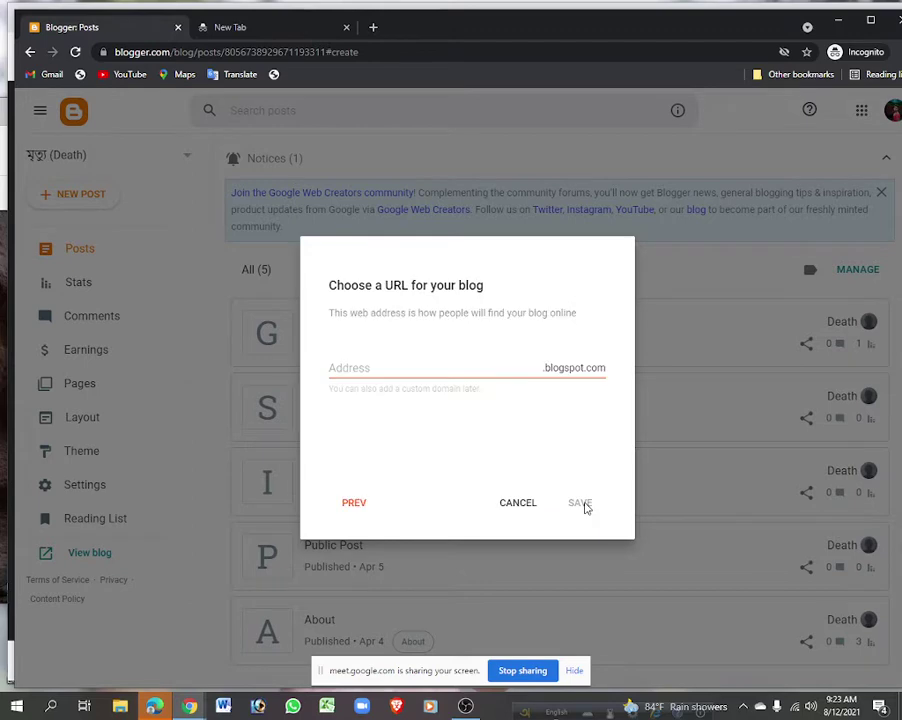
Set the new blog's address to giftcardzone2021.blogspot.com and save the blog.
left_click(397, 369)
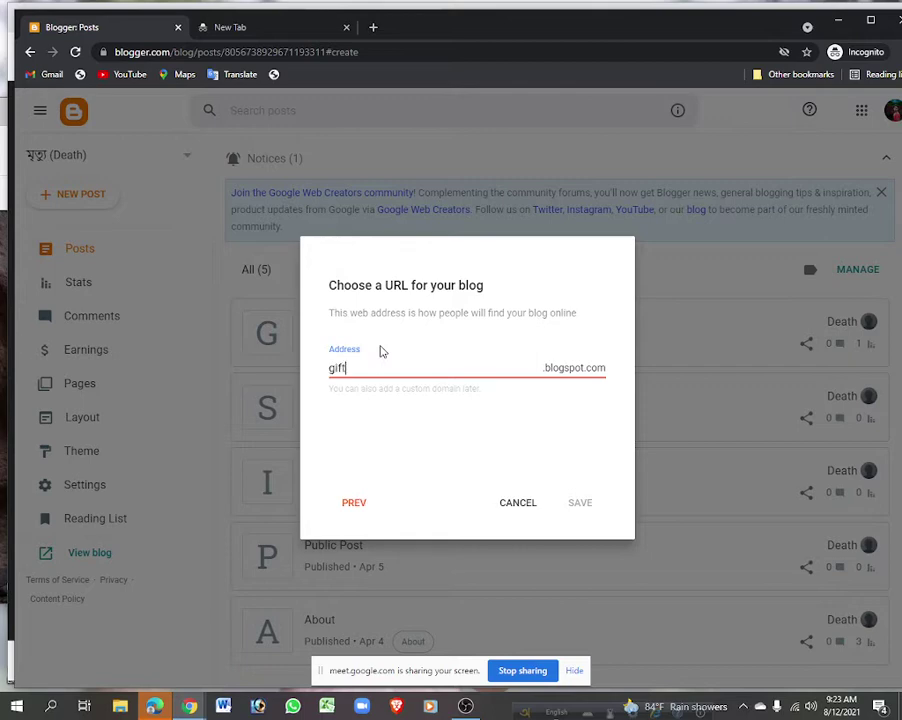
type("giftcard")
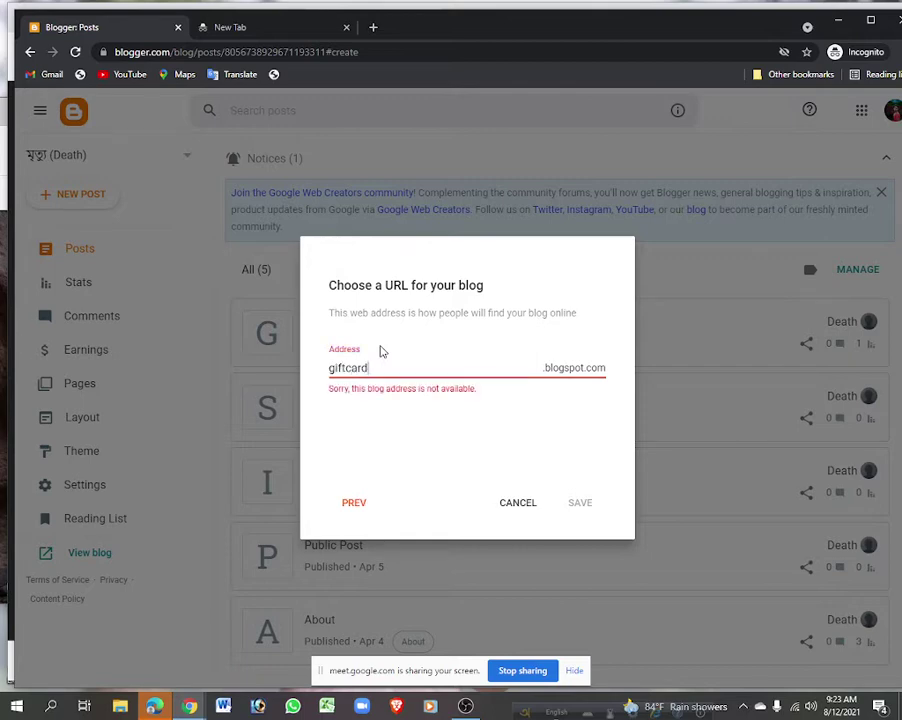
type("zone2021")
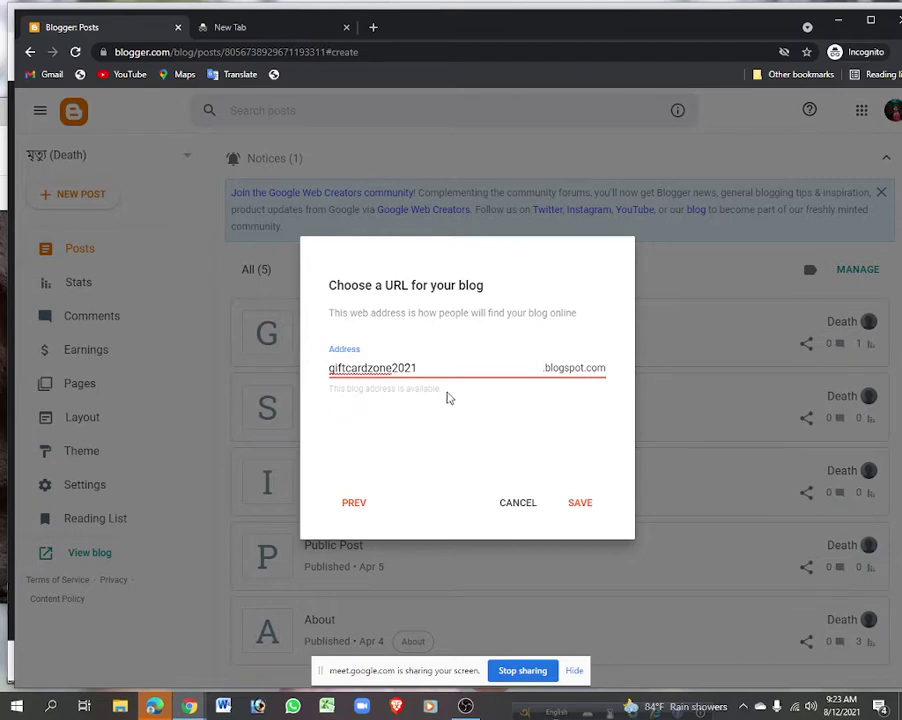
left_click(366, 400)
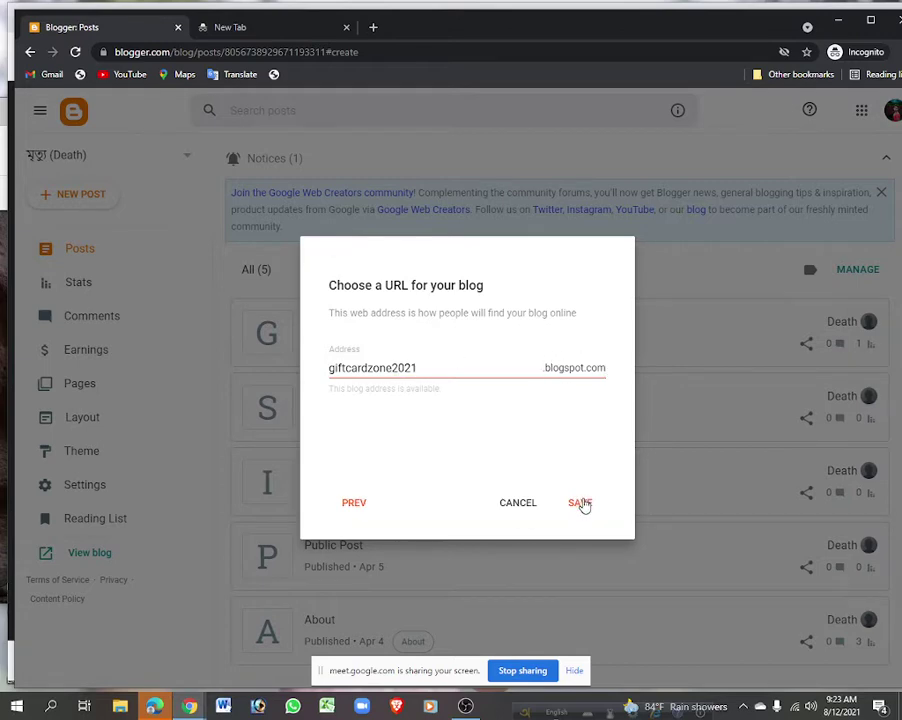
left_click(582, 504)
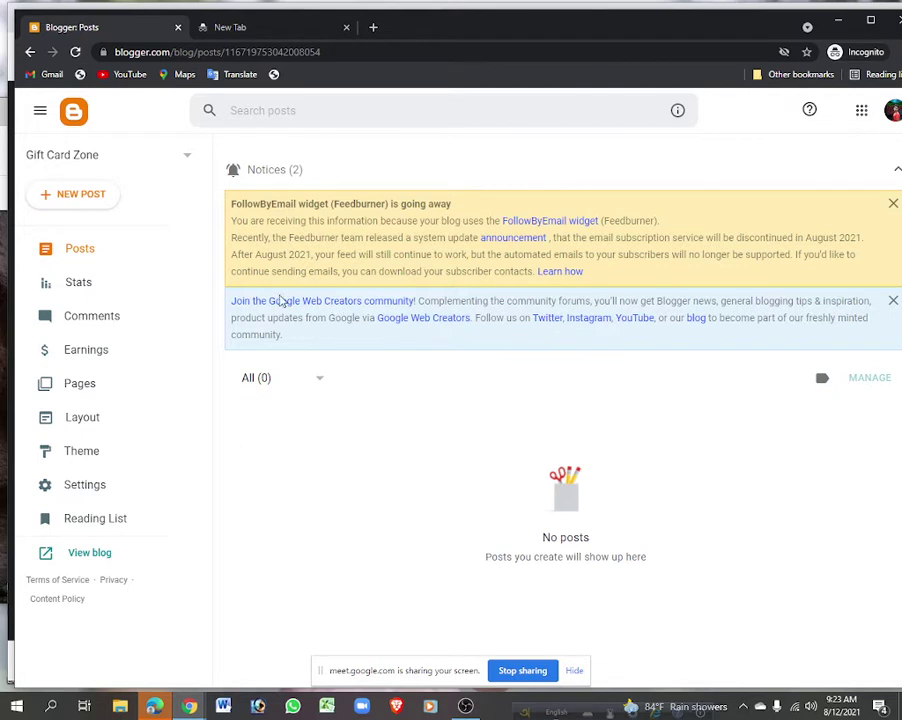
Dismiss the Google Web Creators and FollowByEmail notices on the new blog's posts page.
left_click(893, 300)
left_click(893, 207)
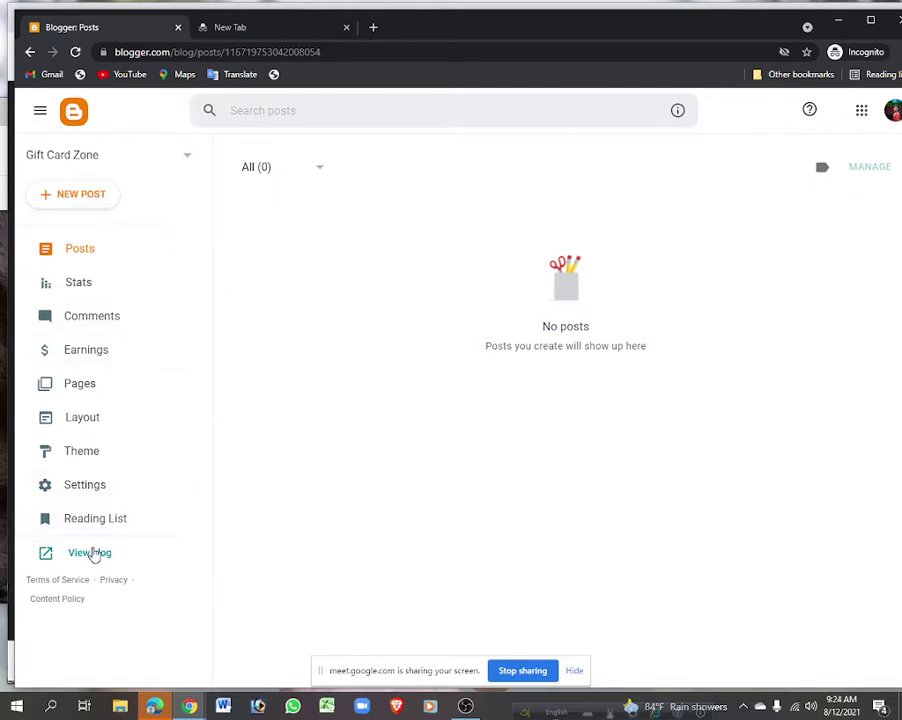
View the live Gift Card Zone blog, close the spare empty tab, and examine the blog's title and sidebar.
left_click(91, 553)
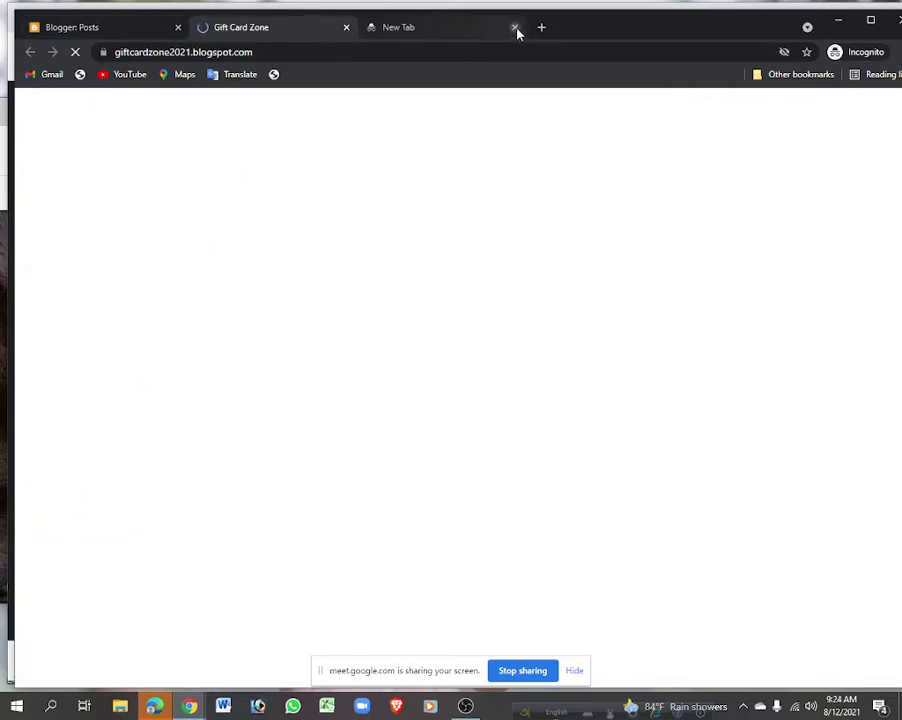
left_click(498, 27)
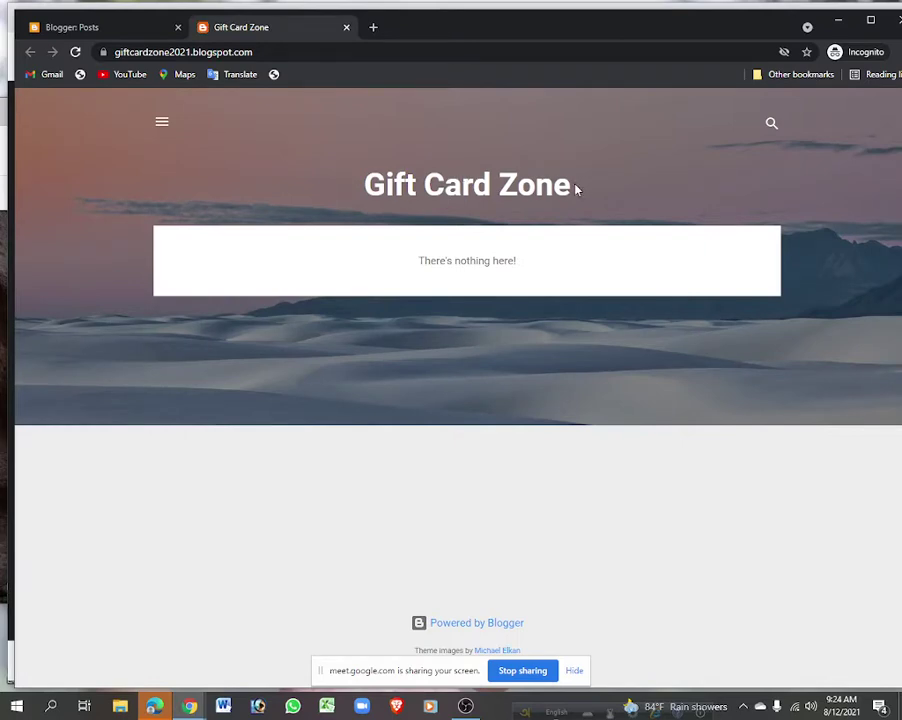
left_click_drag(578, 185, 354, 201)
left_click(438, 202)
left_click(161, 121)
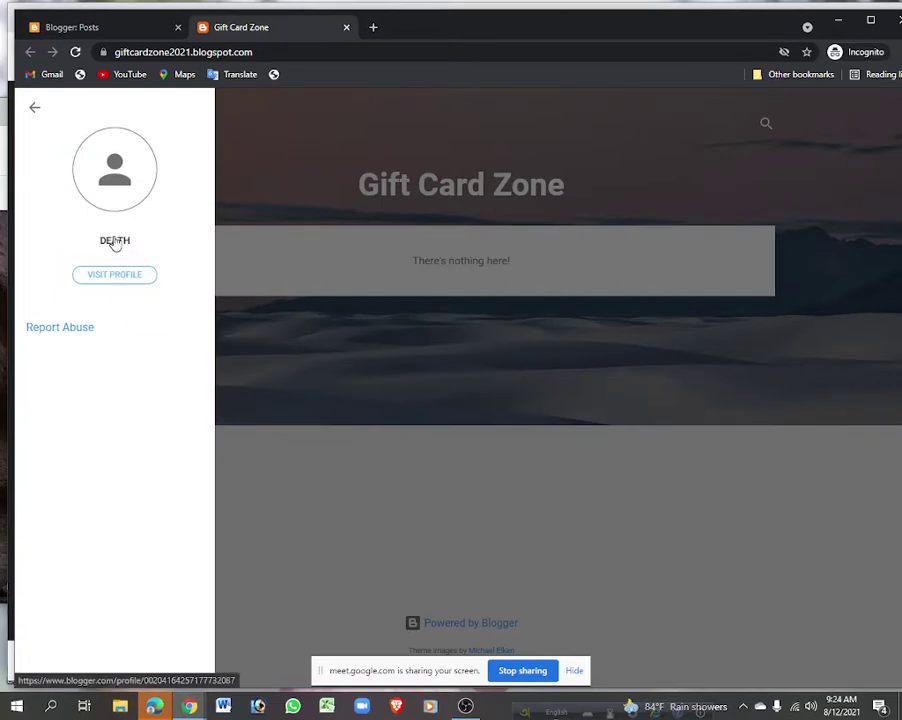
left_click(314, 178)
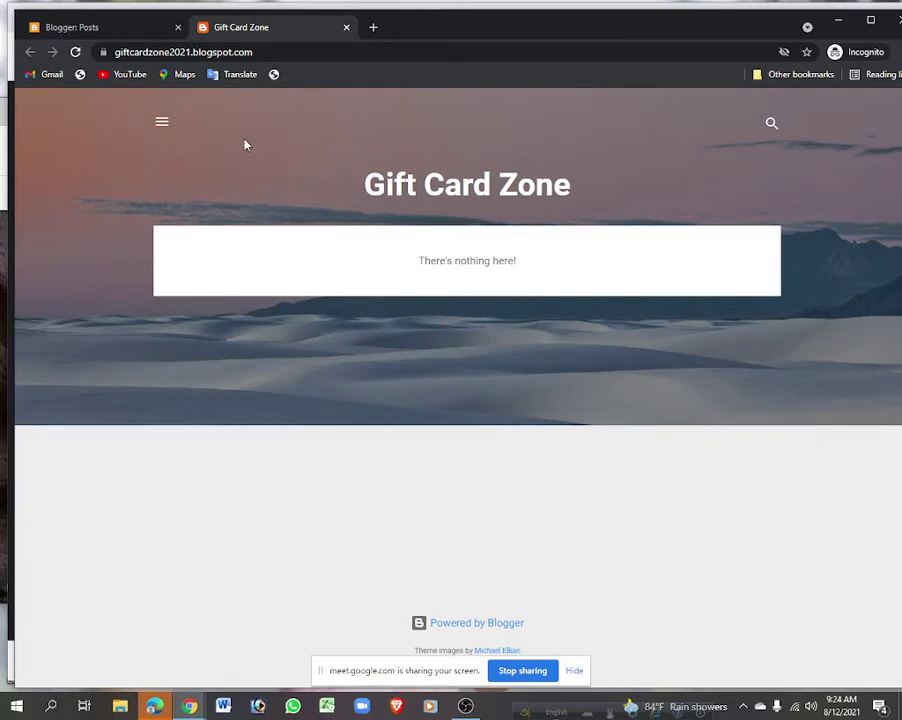
Open the blog's theme settings and look at the Contempo Light theme's HTML code before returning to the themes.
left_click(70, 28)
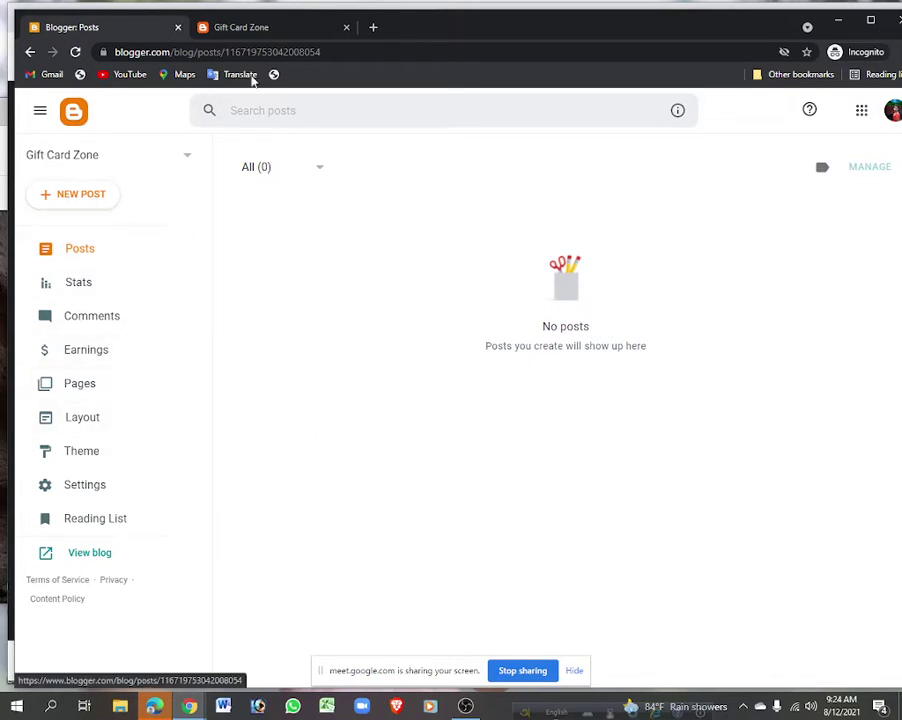
left_click(284, 32)
left_click(88, 27)
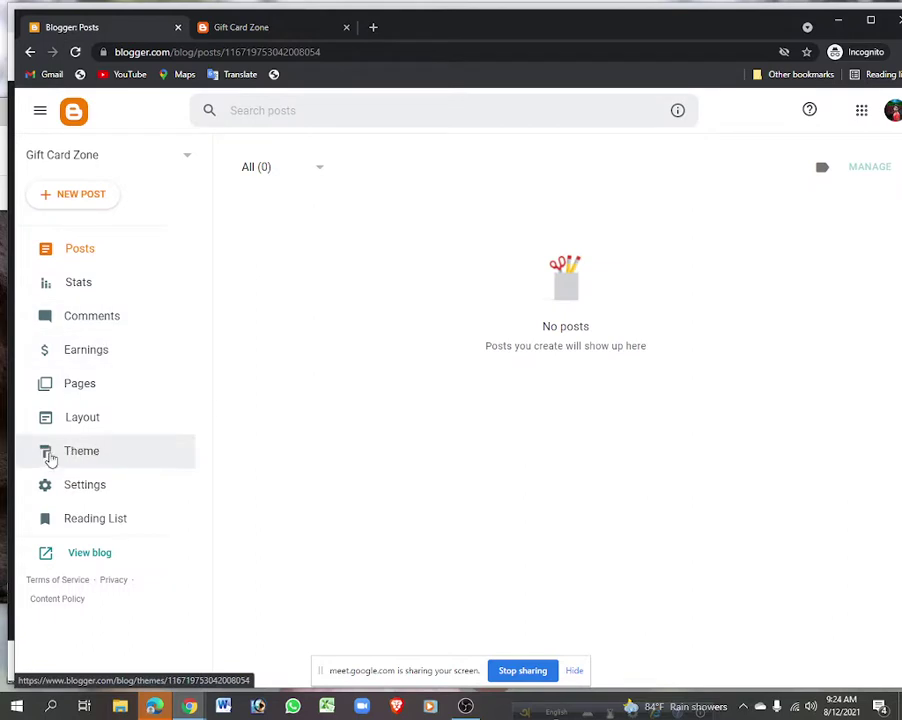
left_click(88, 456)
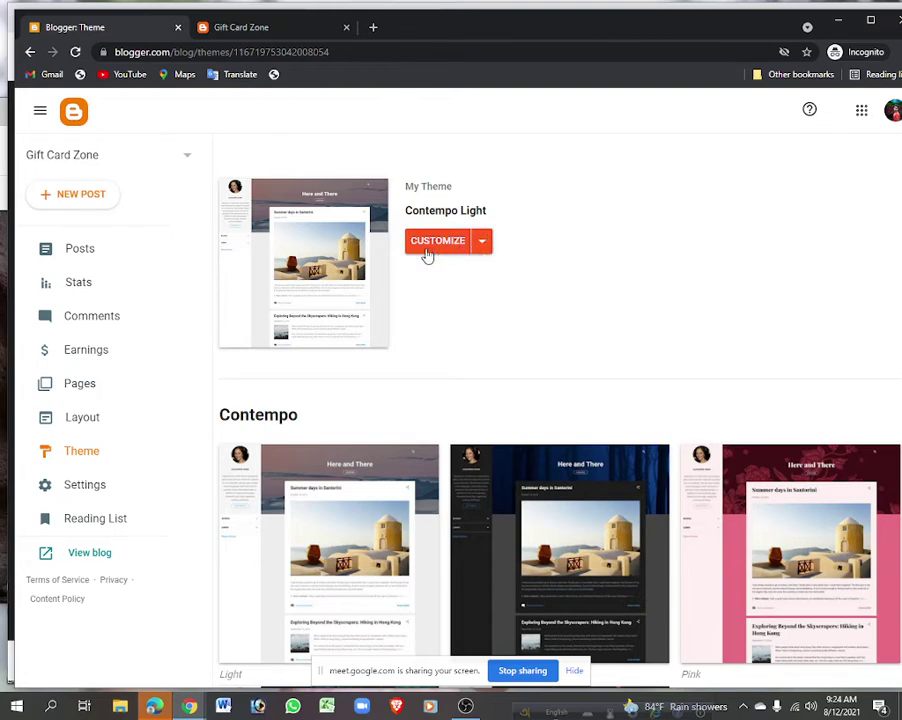
left_click(482, 247)
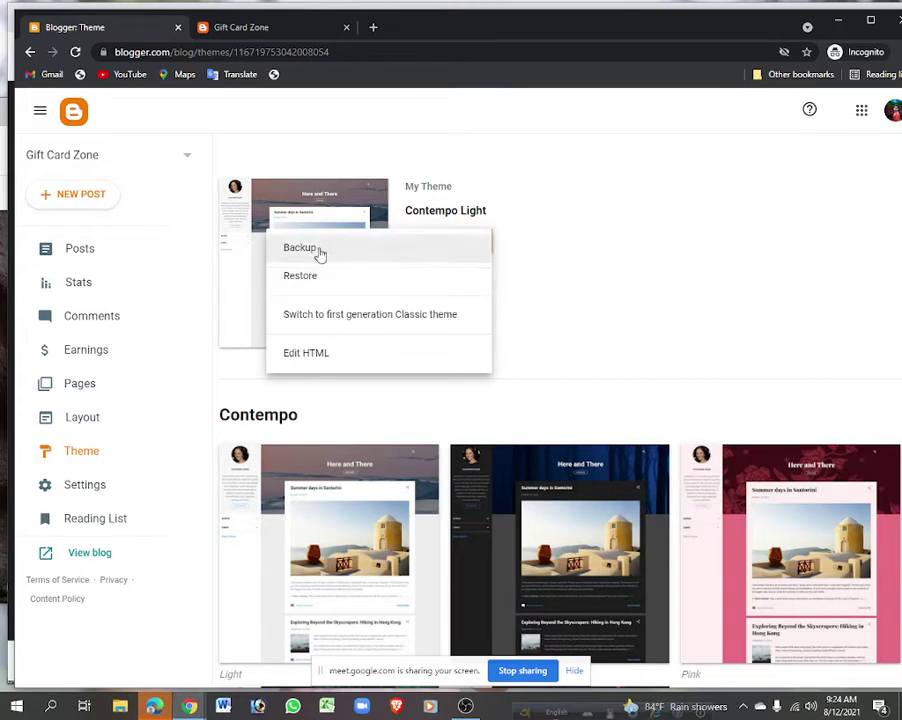
left_click(340, 356)
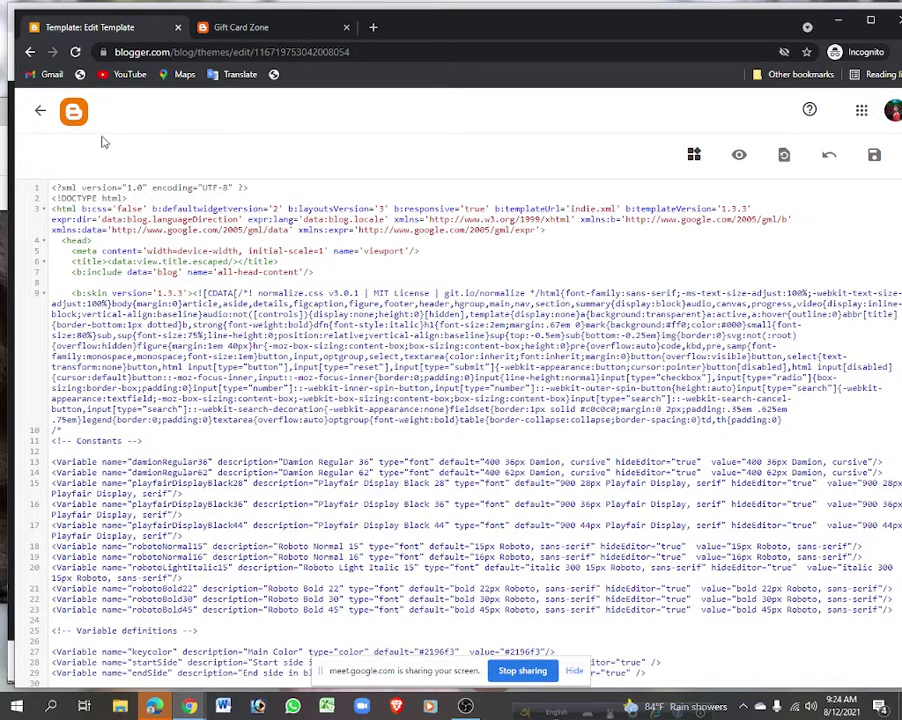
left_click(30, 50)
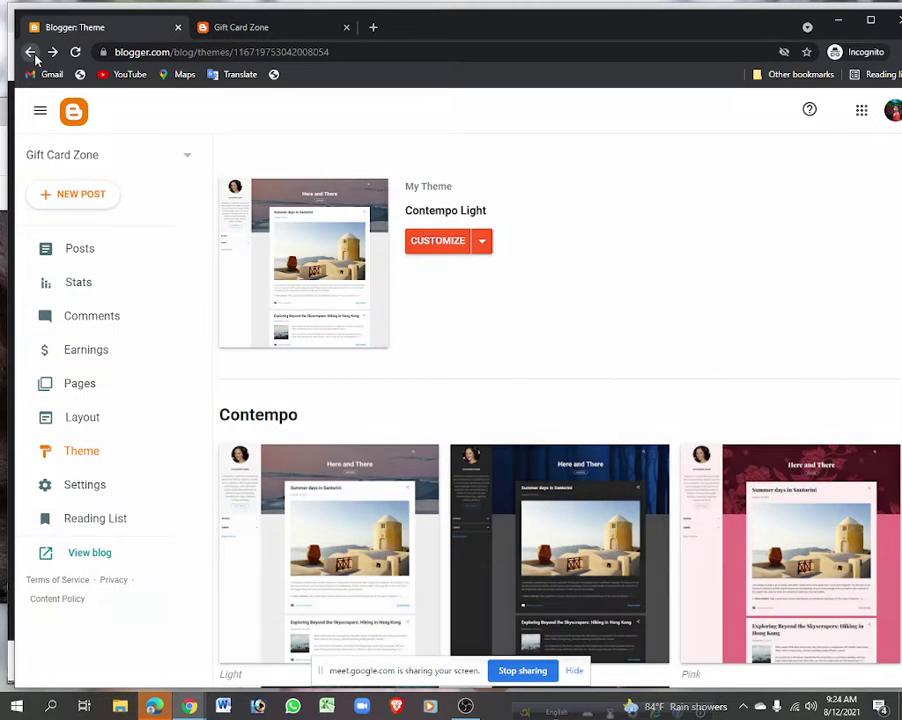
Examine the Contempo Light theme's customization options alongside the live blog, and return to the themes.
left_click(444, 244)
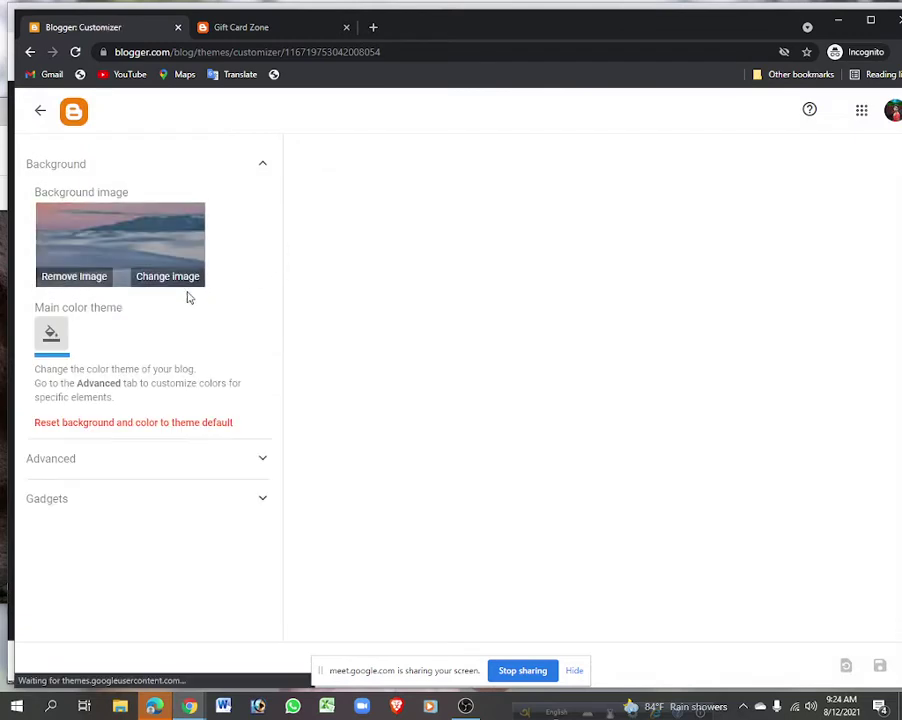
left_click(262, 30)
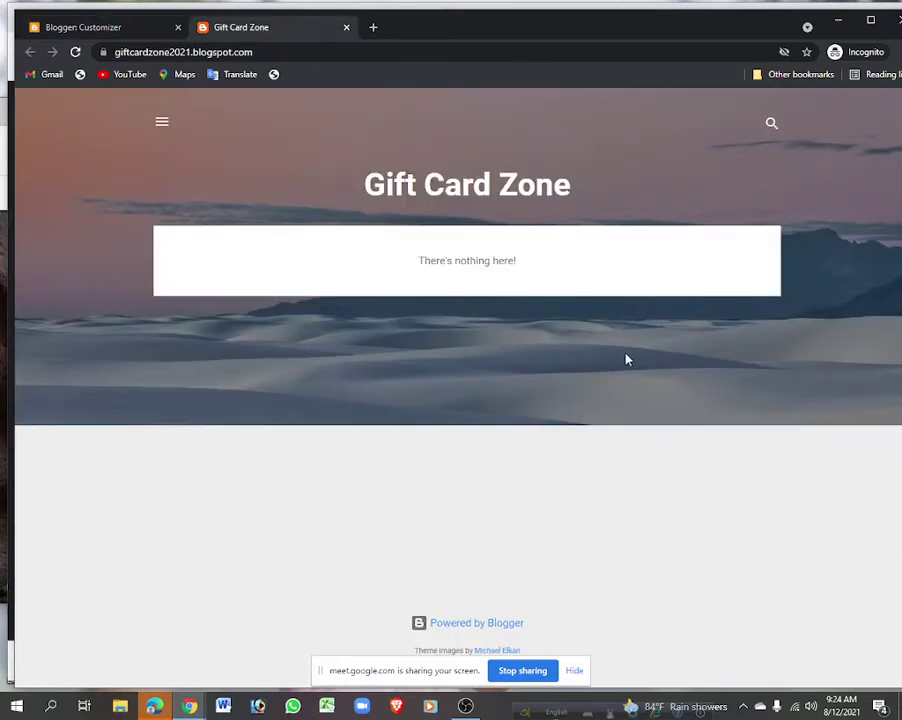
left_click(90, 26)
left_click(40, 110)
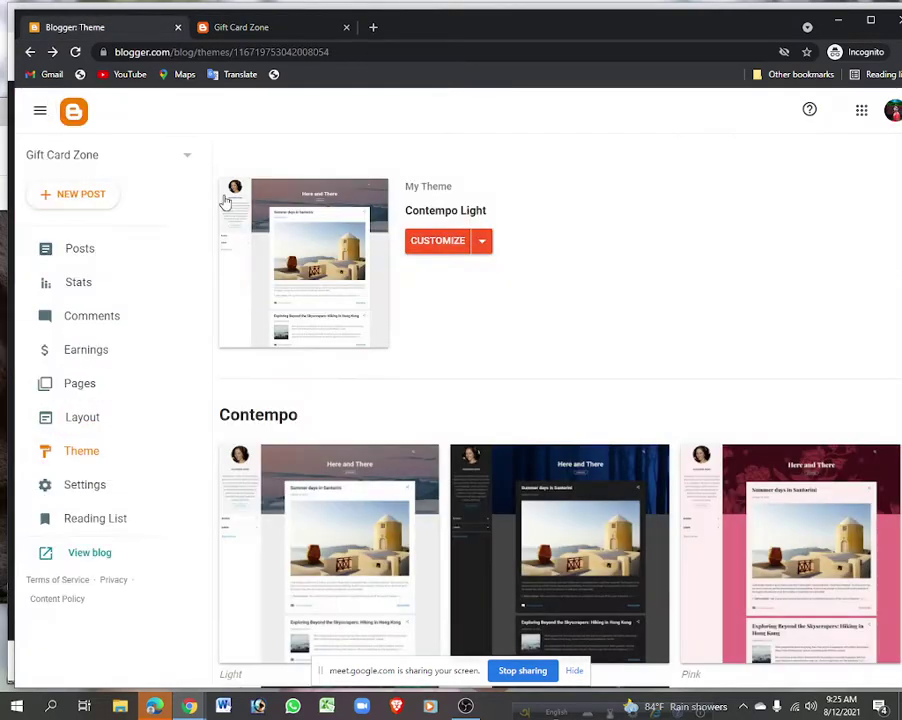
Examine the available theme families and their color variants, from Contempo down to Awesome Inc.
scroll(600, 410, "down", 3)
scroll(726, 440, "down", 1)
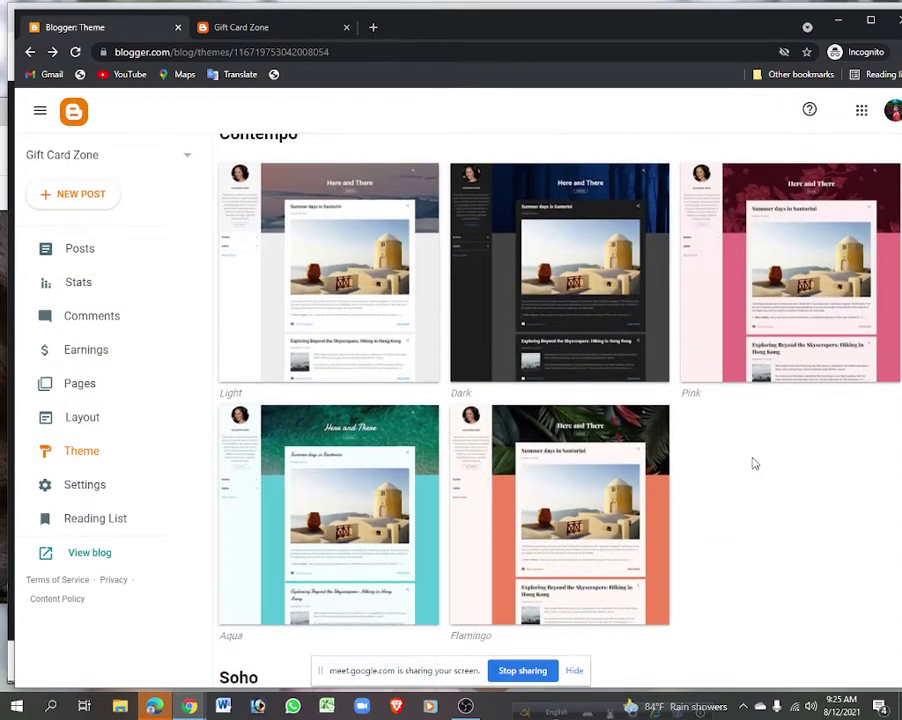
scroll(761, 453, "down", 3)
scroll(741, 437, "down", 2)
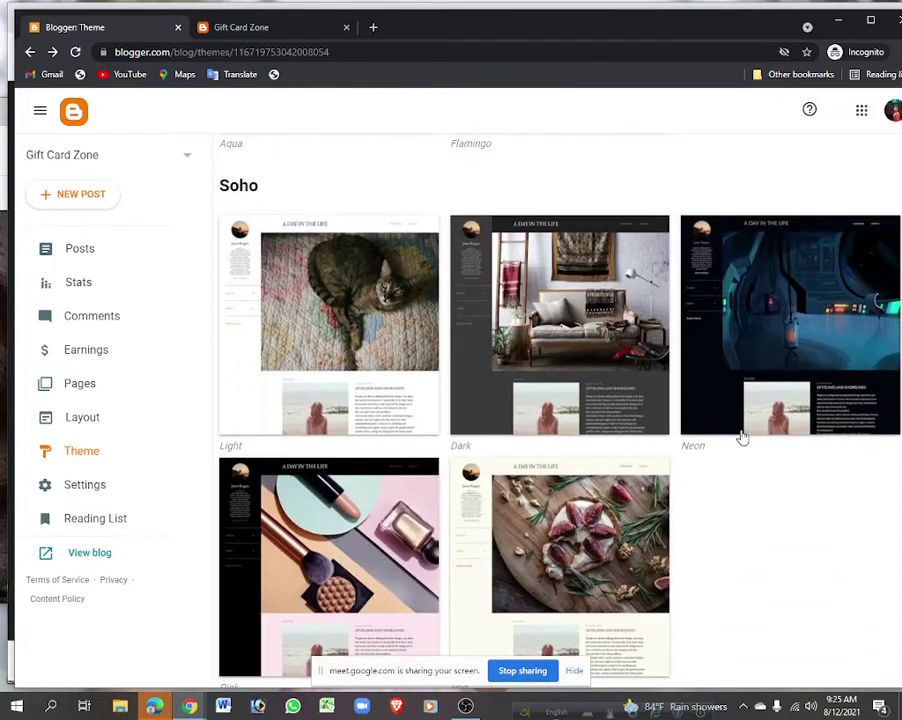
scroll(745, 410, "down", 3)
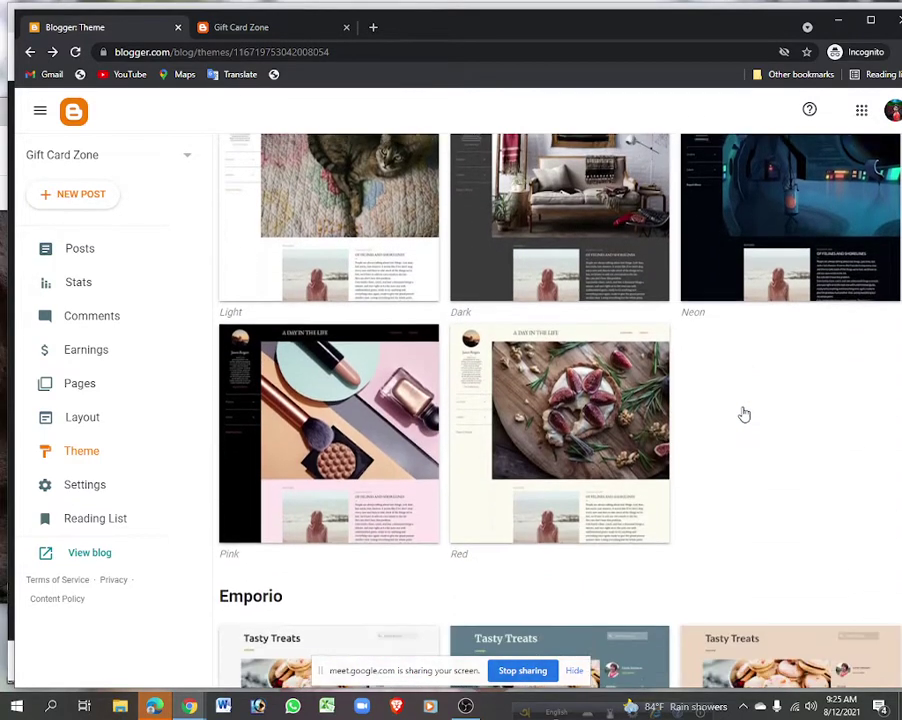
scroll(768, 365, "down", 3)
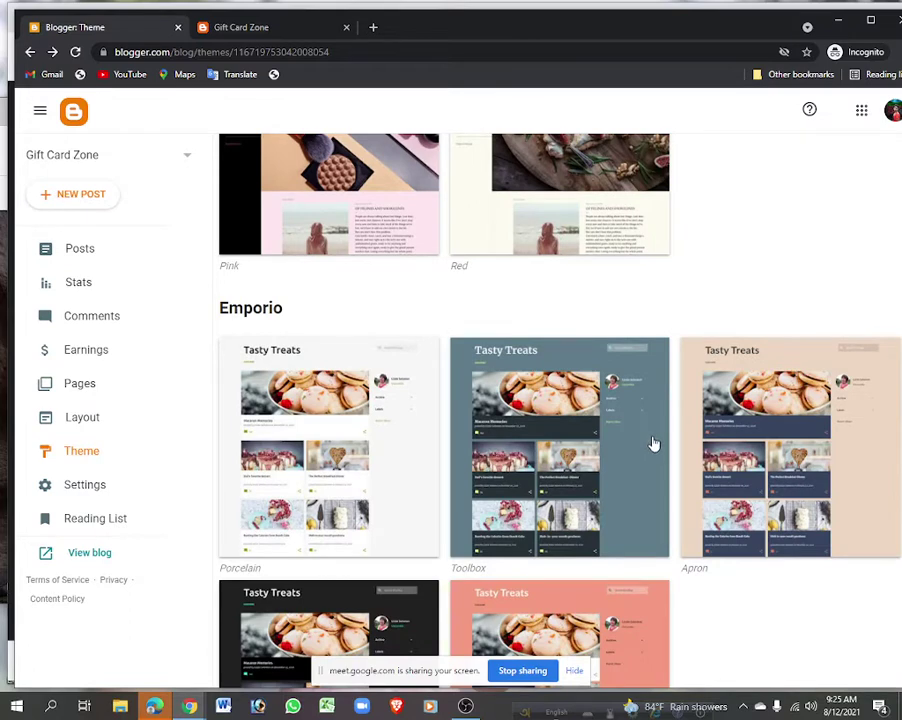
scroll(722, 480, "down", 1)
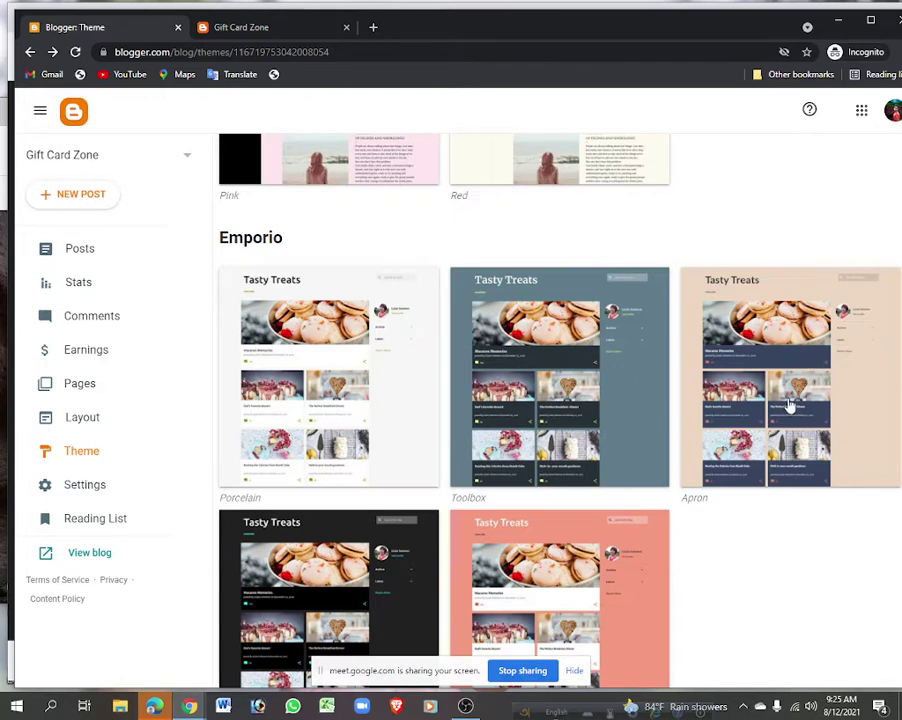
scroll(777, 410, "down", 2)
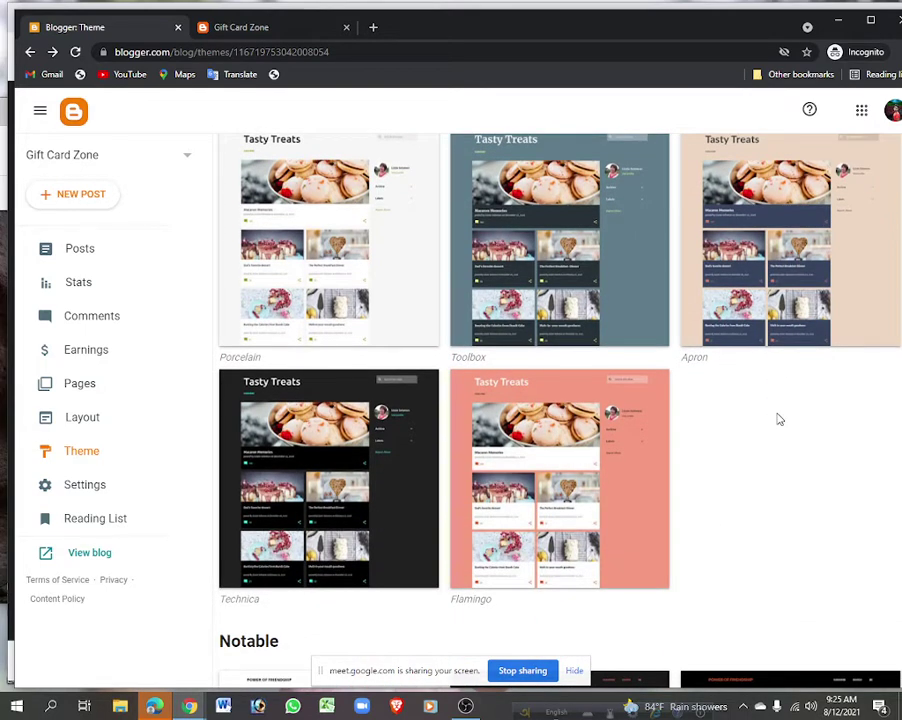
scroll(779, 419, "up", 1)
scroll(779, 420, "down", 5)
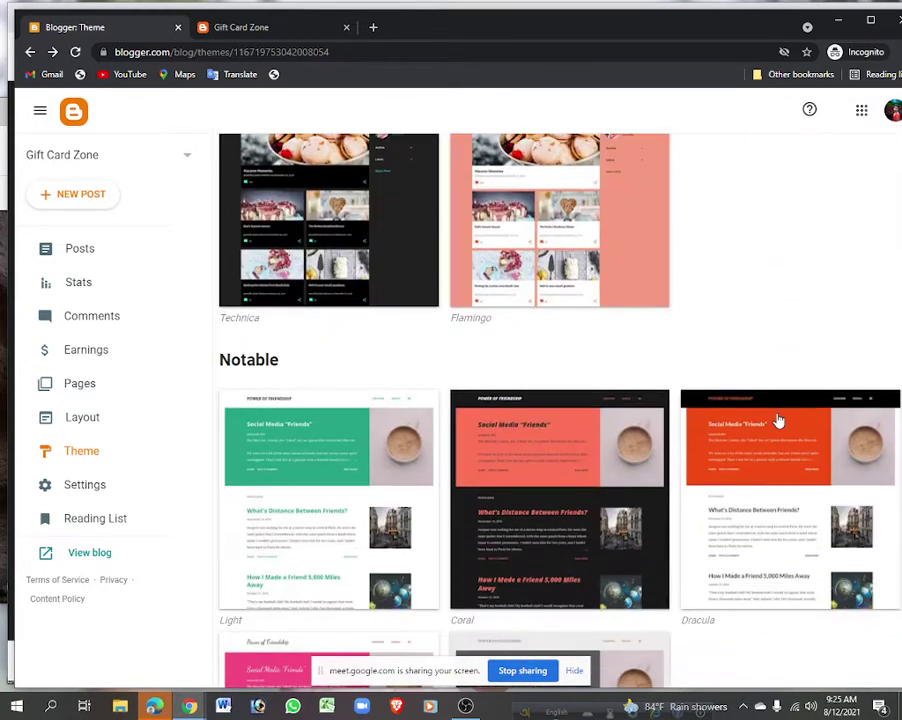
scroll(779, 420, "down", 10)
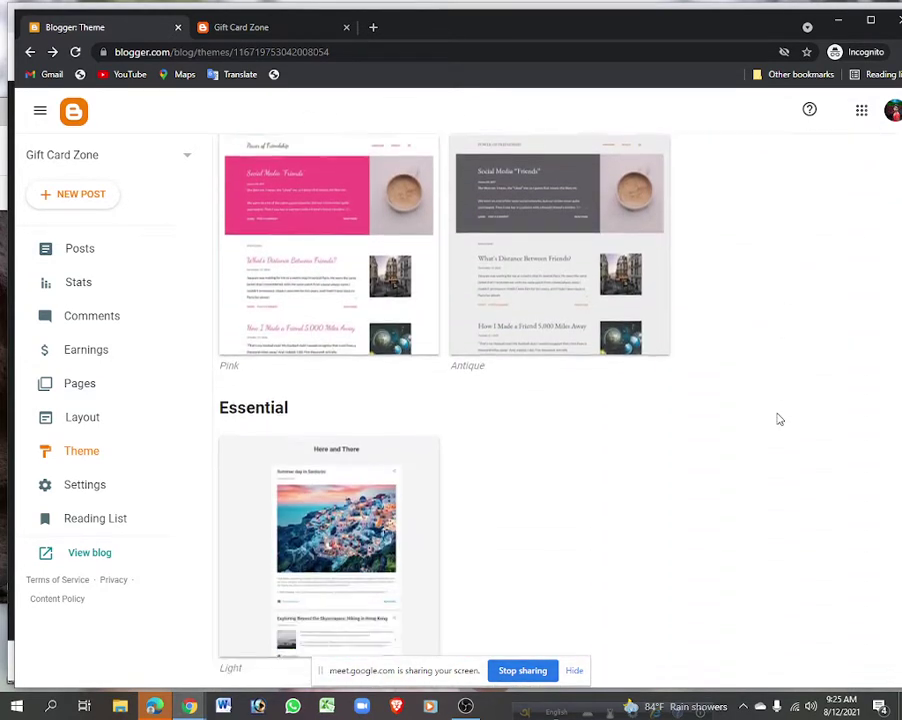
scroll(779, 420, "down", 3)
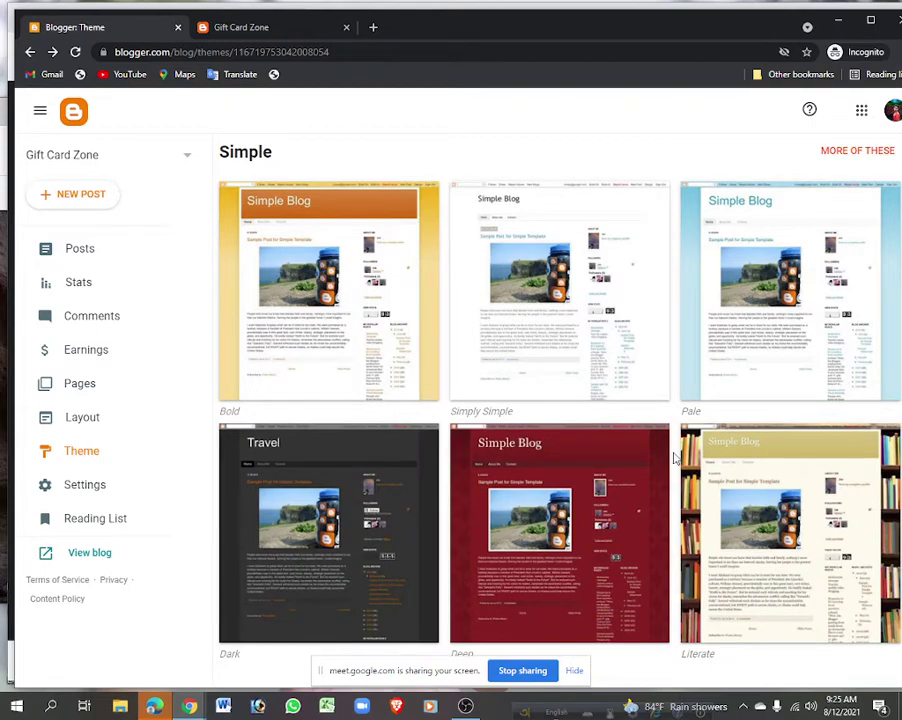
scroll(674, 458, "down", 8)
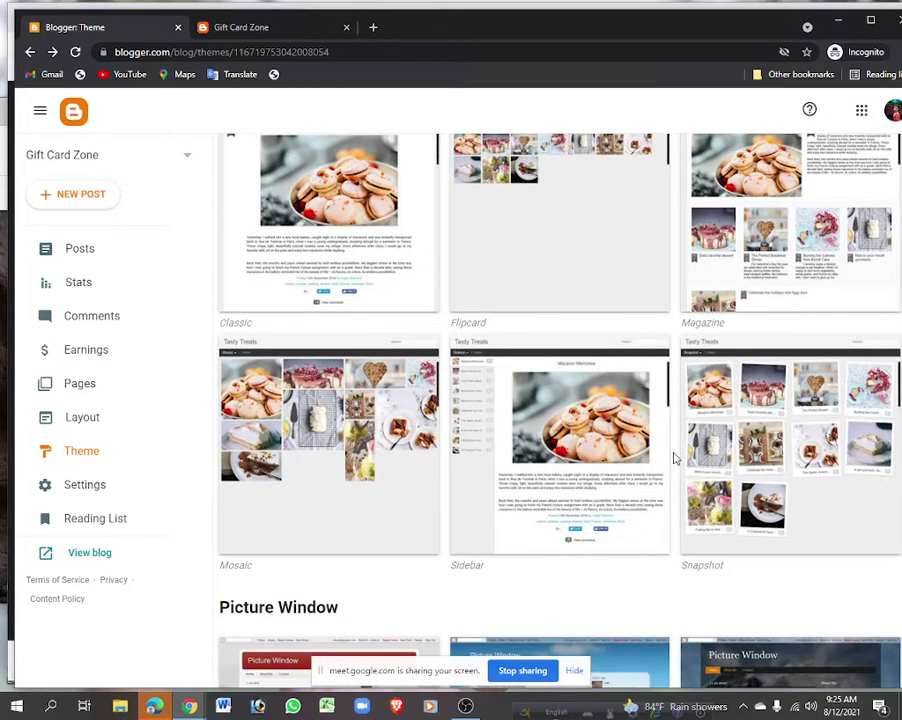
scroll(655, 480, "down", 5)
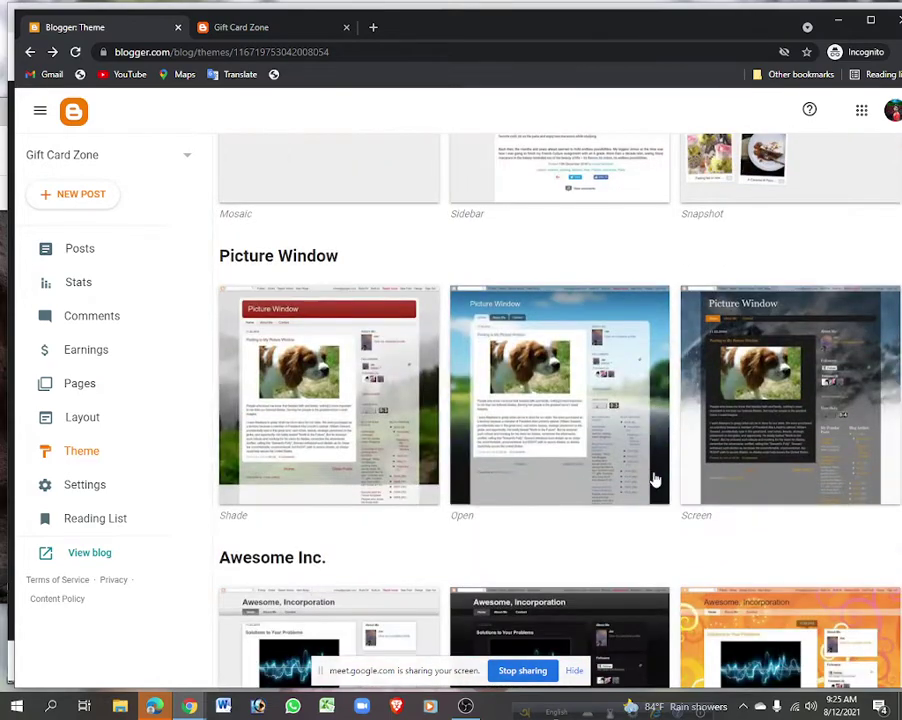
scroll(660, 482, "down", 1)
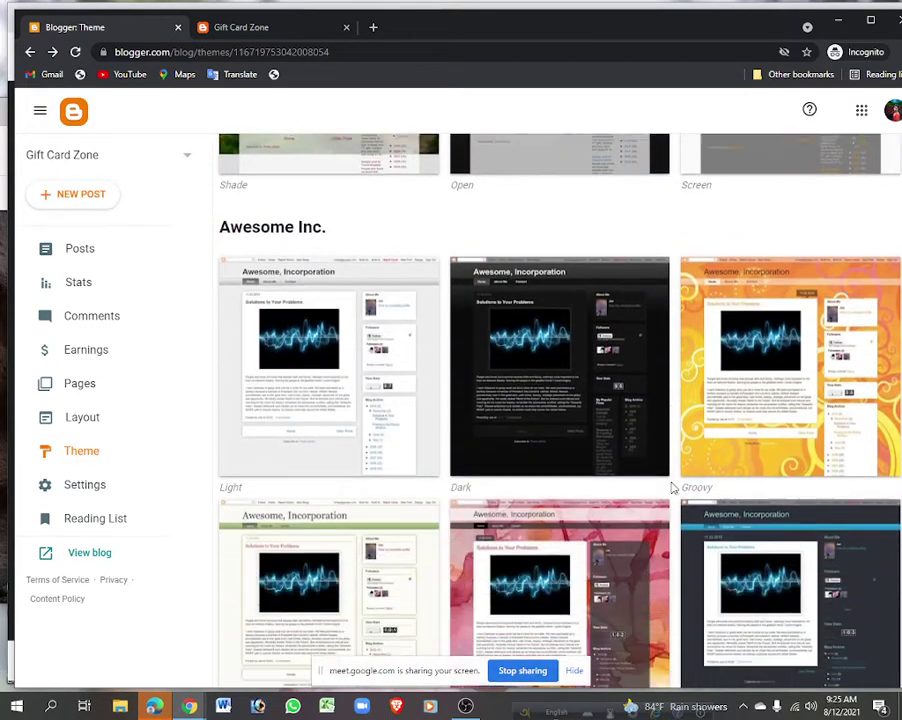
Apply the Emporio Toolbox theme to the blog and reload the live Gift Card Zone page to check it.
scroll(668, 490, "up", 10)
scroll(662, 500, "up", 3)
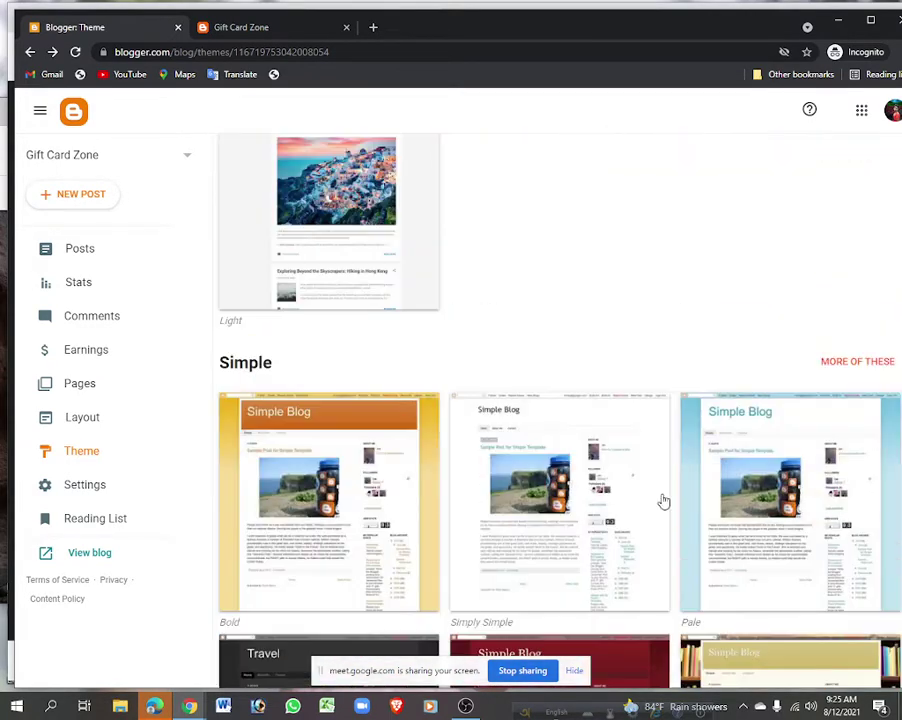
scroll(487, 511, "up", 1)
scroll(487, 511, "up", 15)
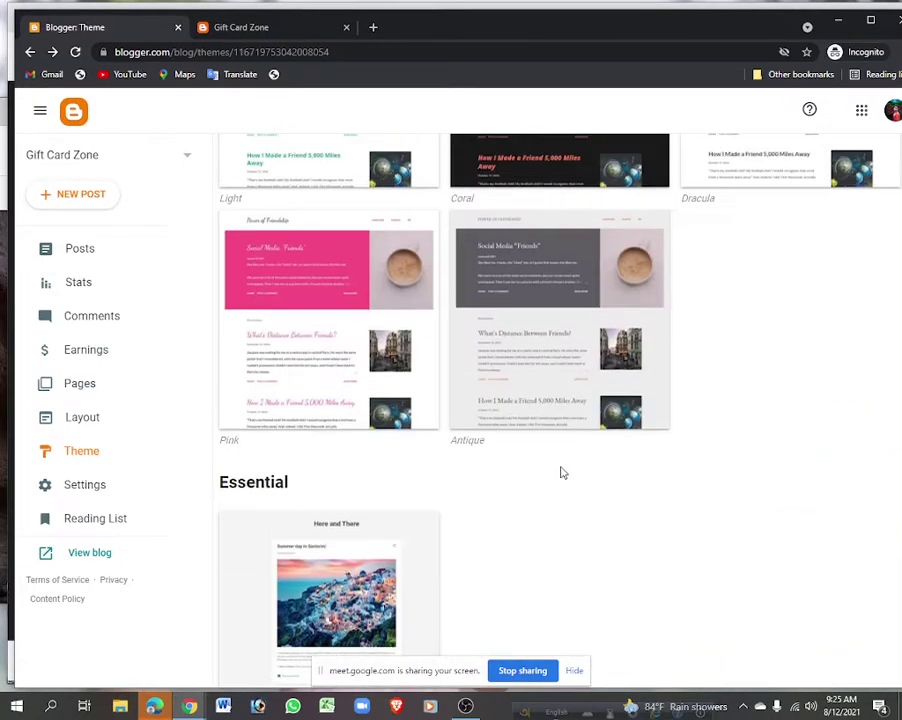
scroll(548, 466, "up", 2)
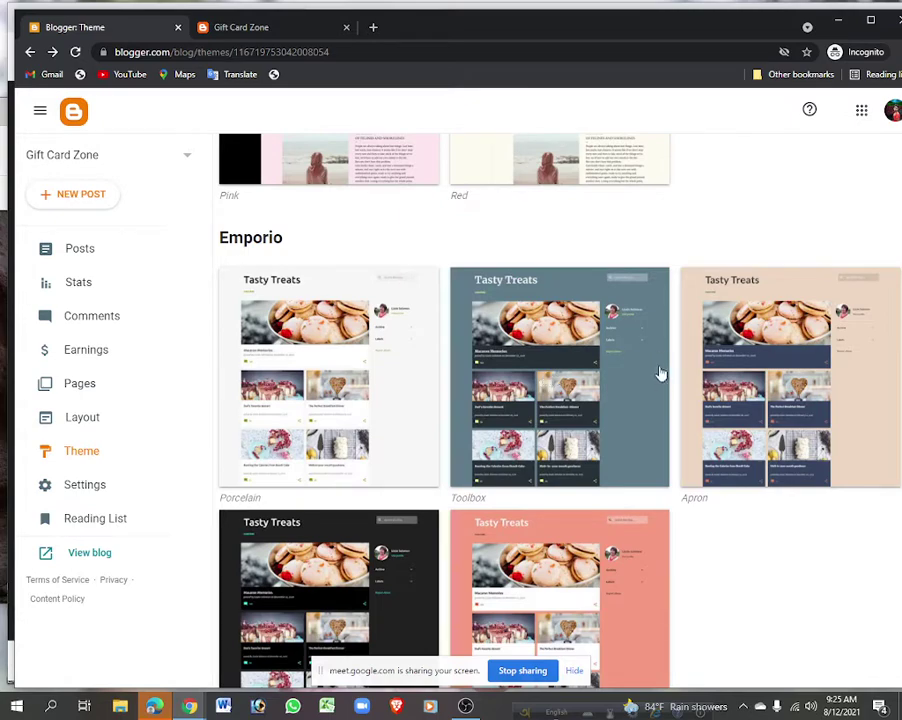
scroll(662, 377, "down", 2)
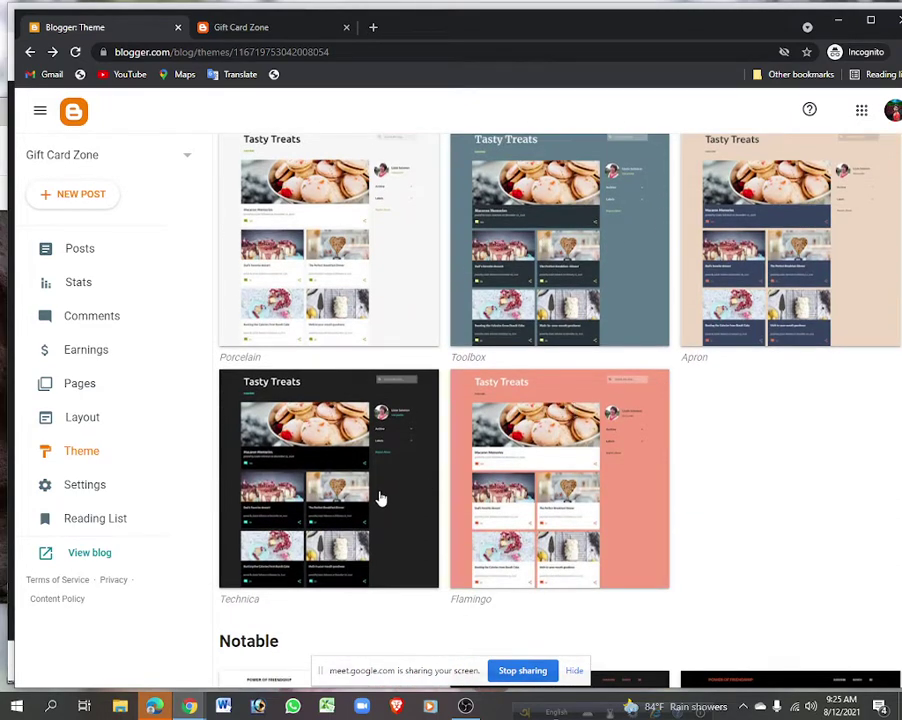
left_click(556, 258)
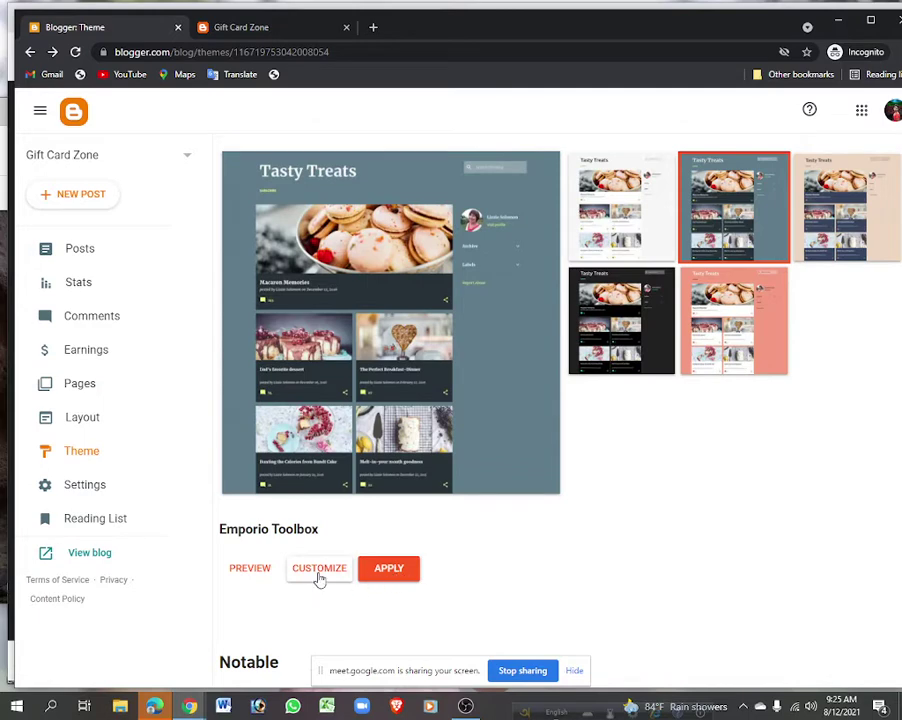
left_click(403, 570)
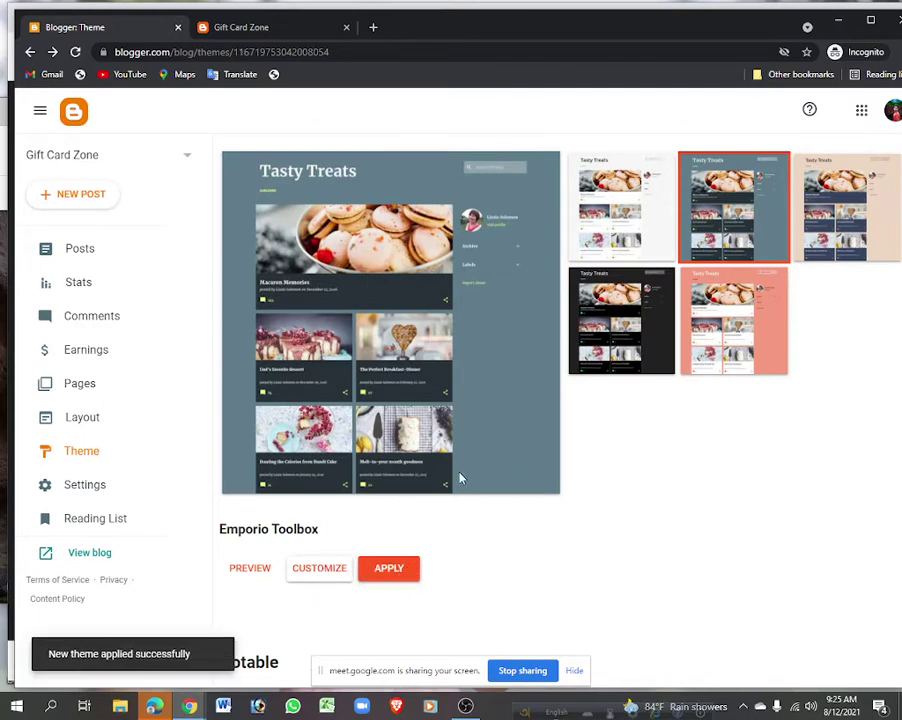
left_click(294, 28)
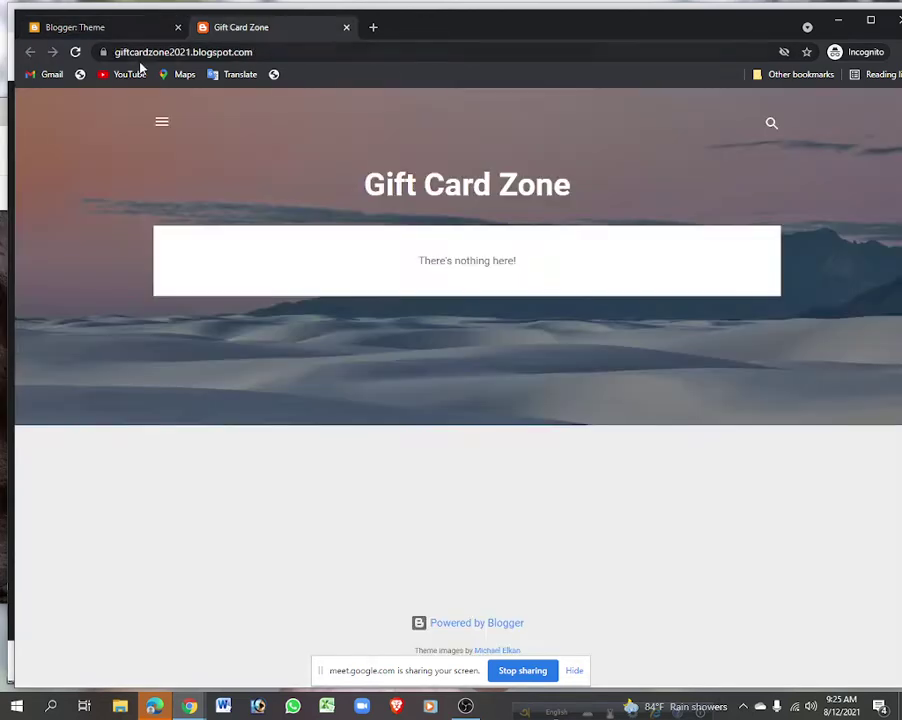
left_click(76, 52)
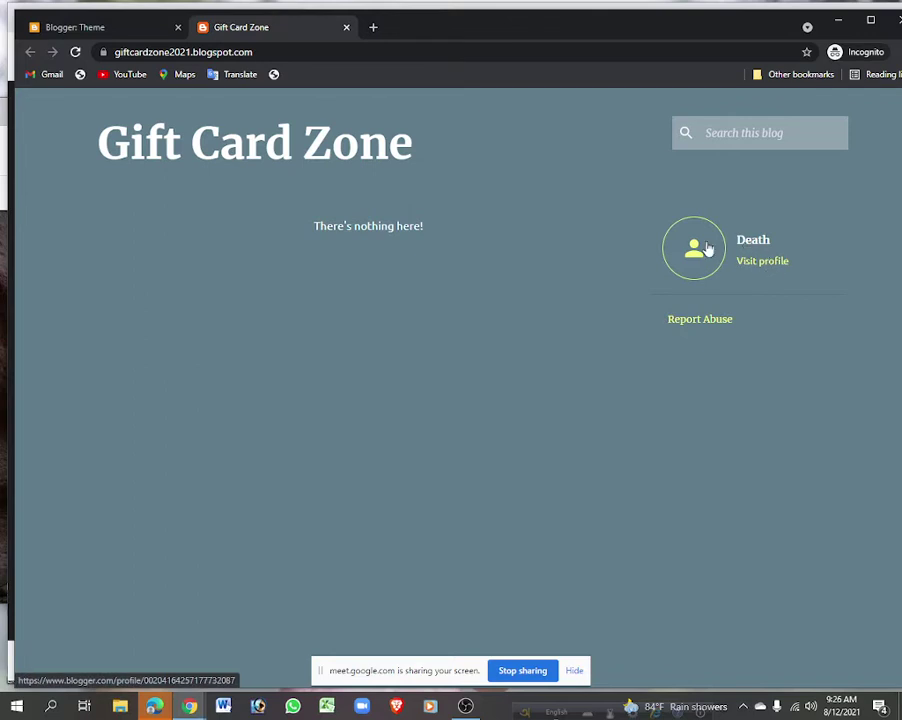
Copy the live blog's address, open it in Microsoft Edge to view the public page, and close that browser.
key("ctrl+l")
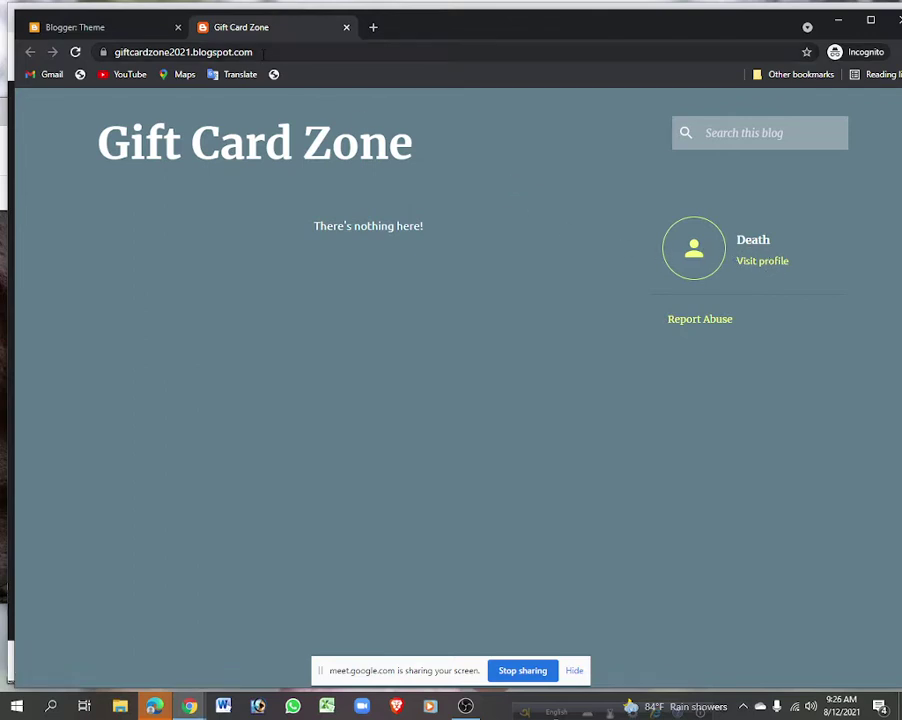
right_click(147, 59)
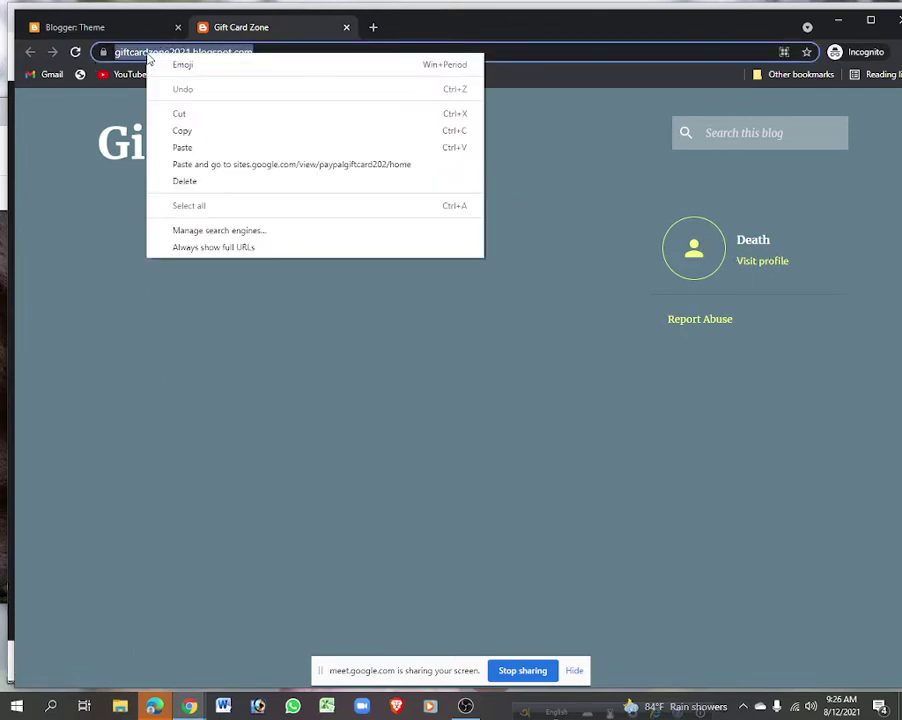
left_click(197, 133)
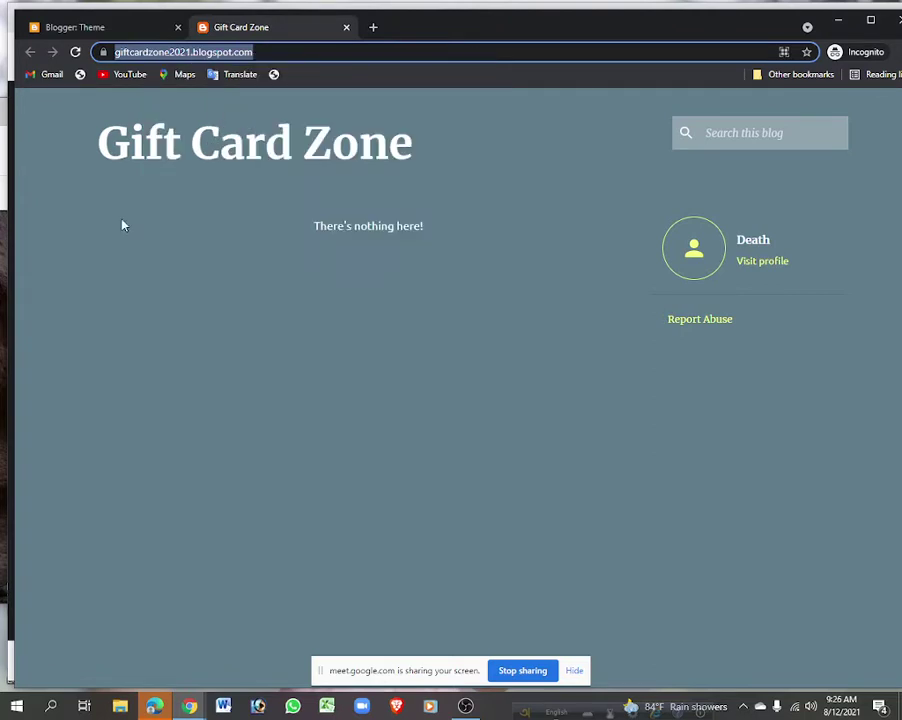
left_click(153, 707)
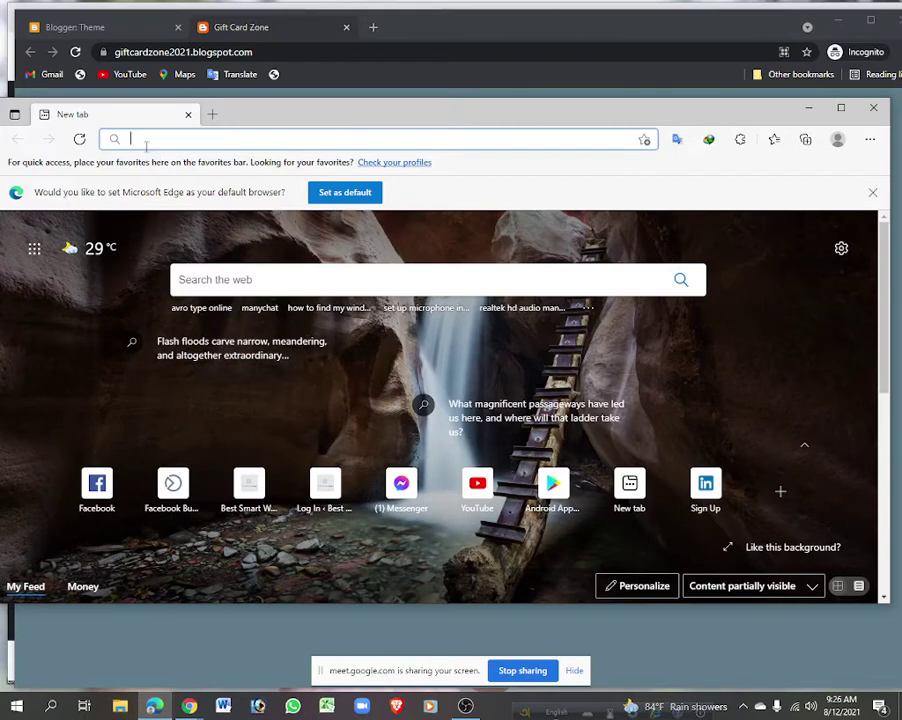
left_click(146, 141)
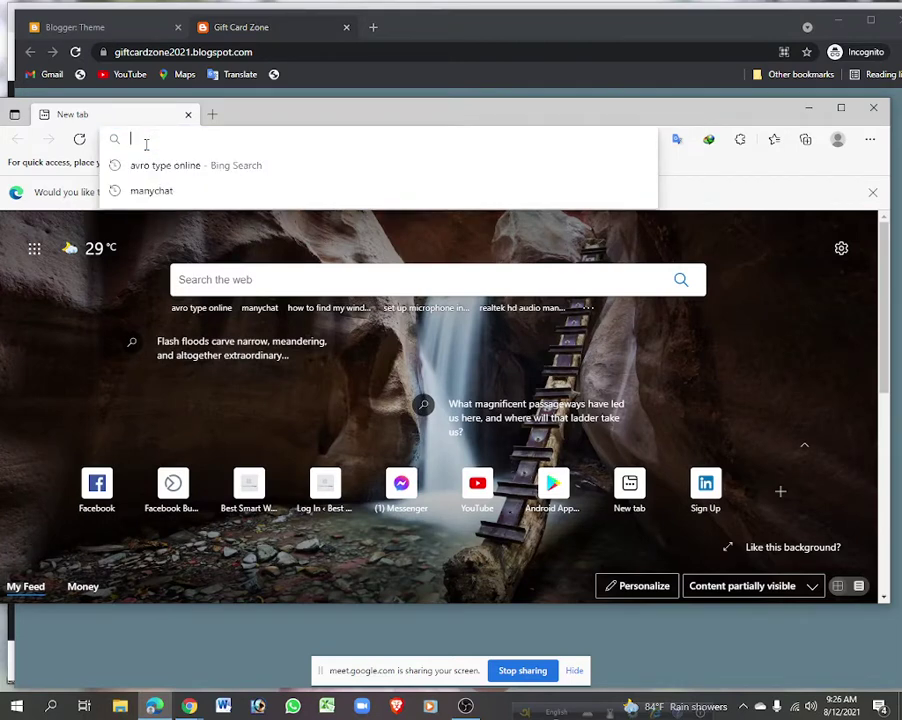
key("ctrl+v")
key("Return")
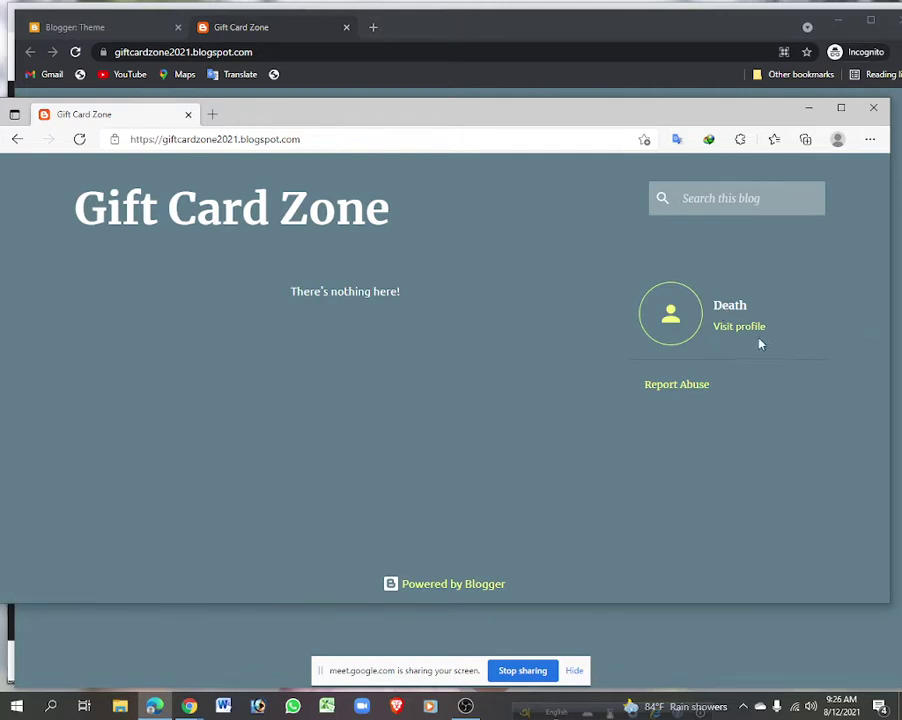
left_click(875, 110)
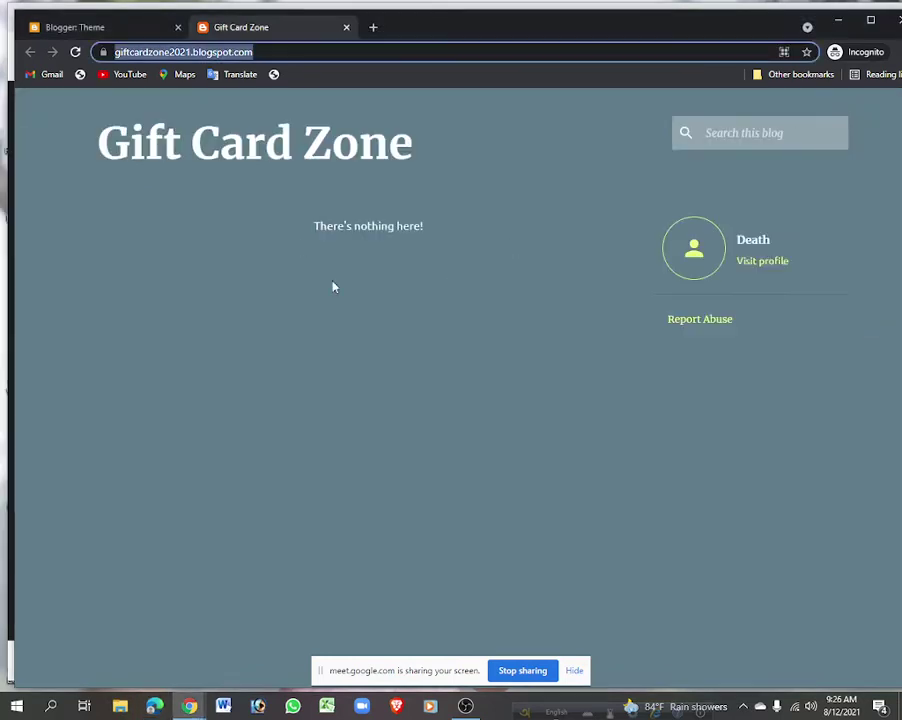
Return to the Blogger dashboard, customize the applied Emporio Toolbox theme, and open its background image selection.
left_click(116, 34)
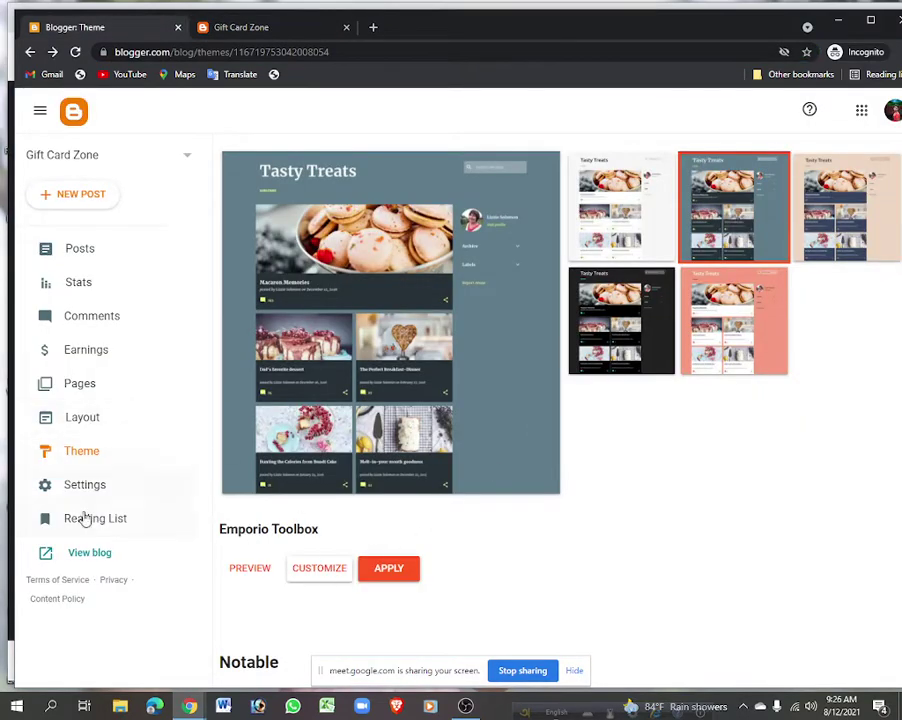
left_click(92, 450)
left_click(438, 241)
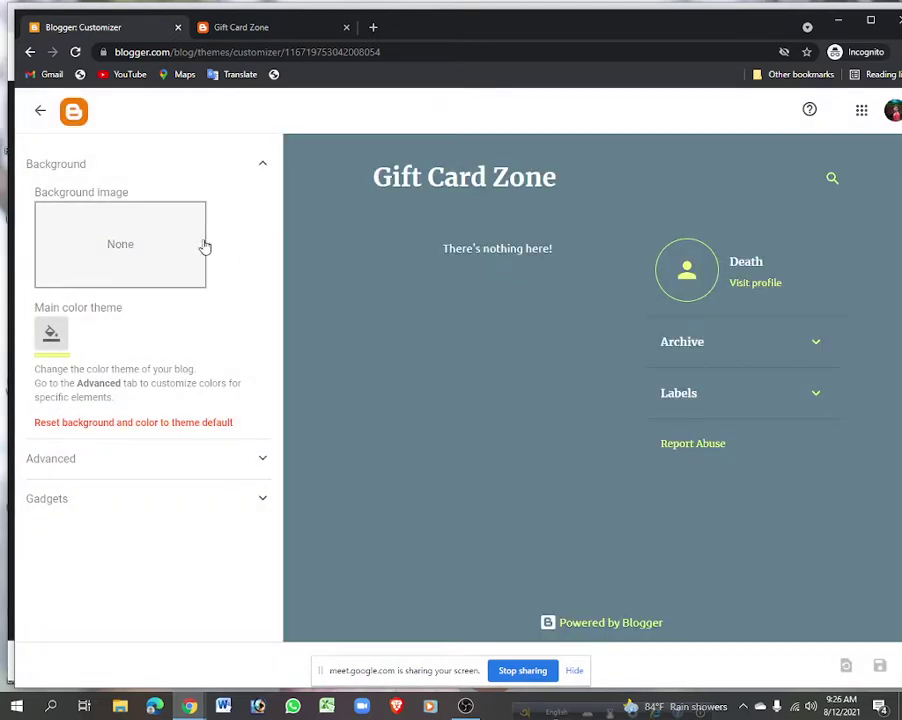
left_click(147, 257)
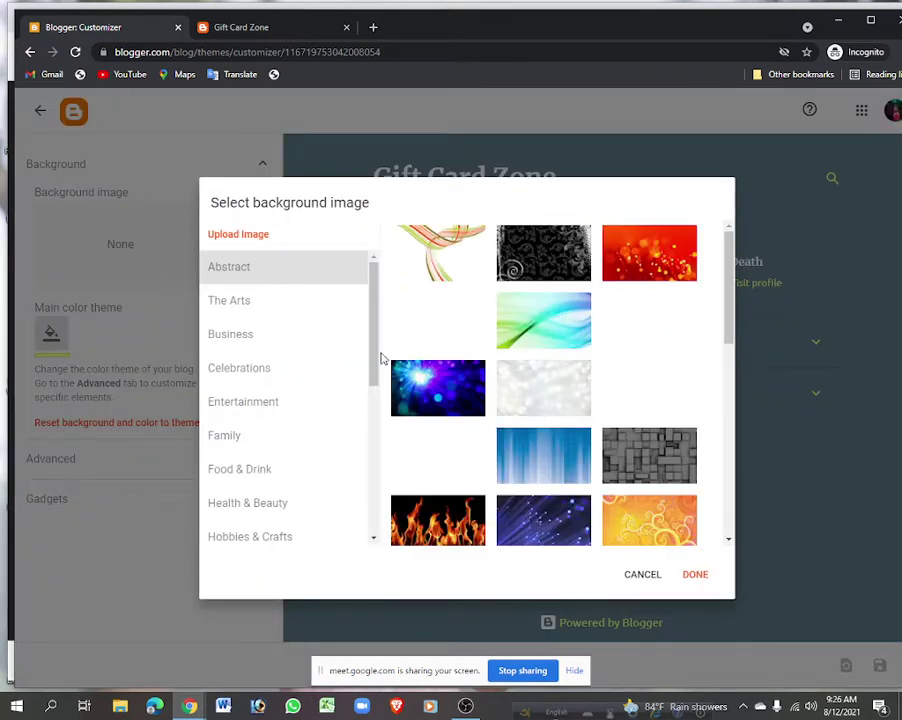
Look through the Downloads folder for a background image to upload, and cancel the file selection.
left_click(236, 235)
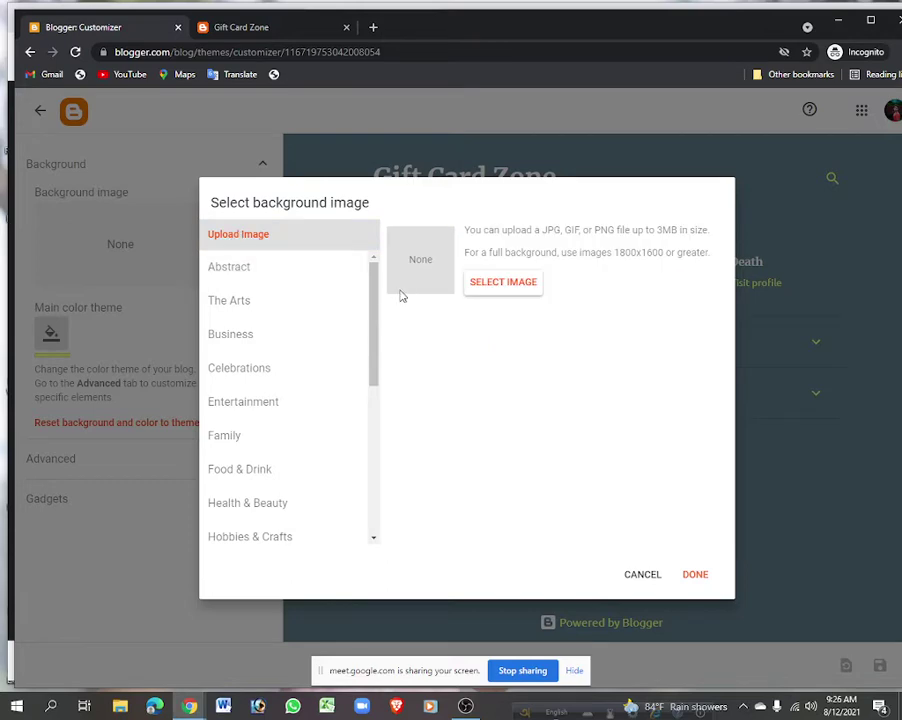
left_click(501, 285)
left_click(492, 284)
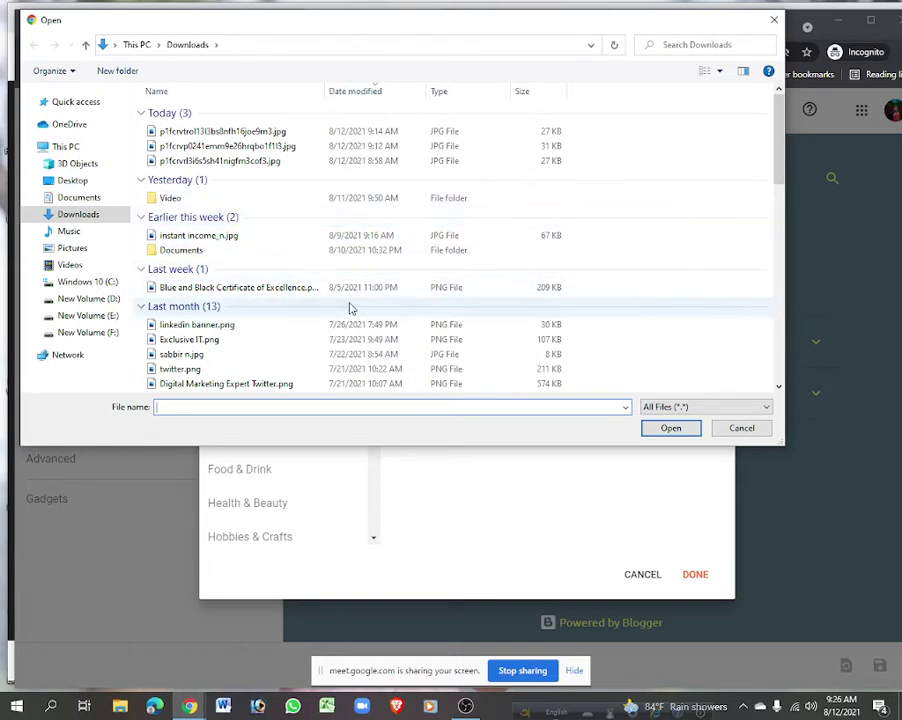
scroll(222, 341, "down", 1)
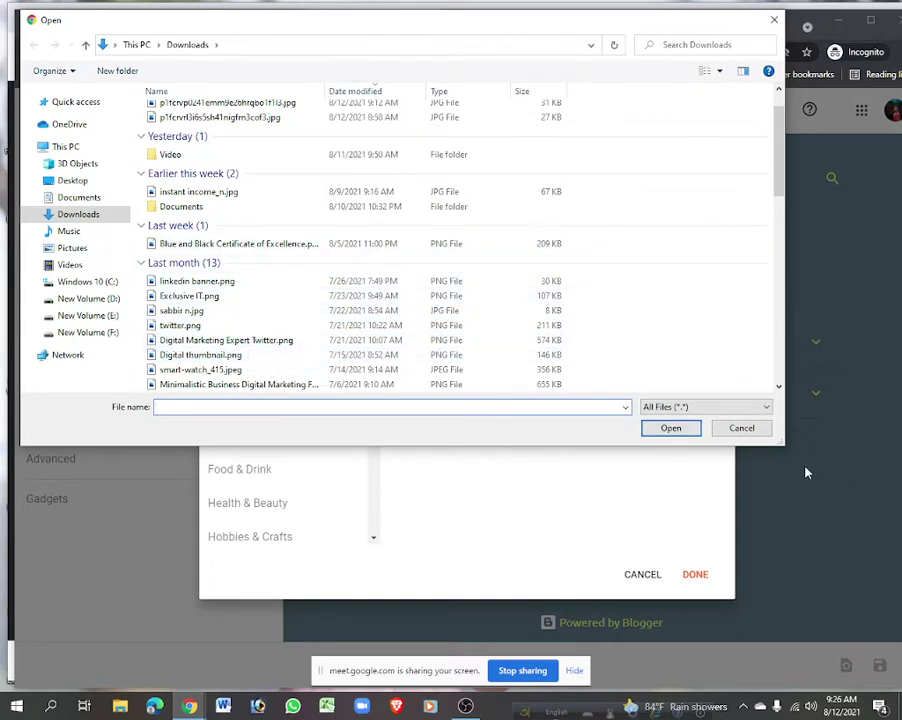
left_click(746, 432)
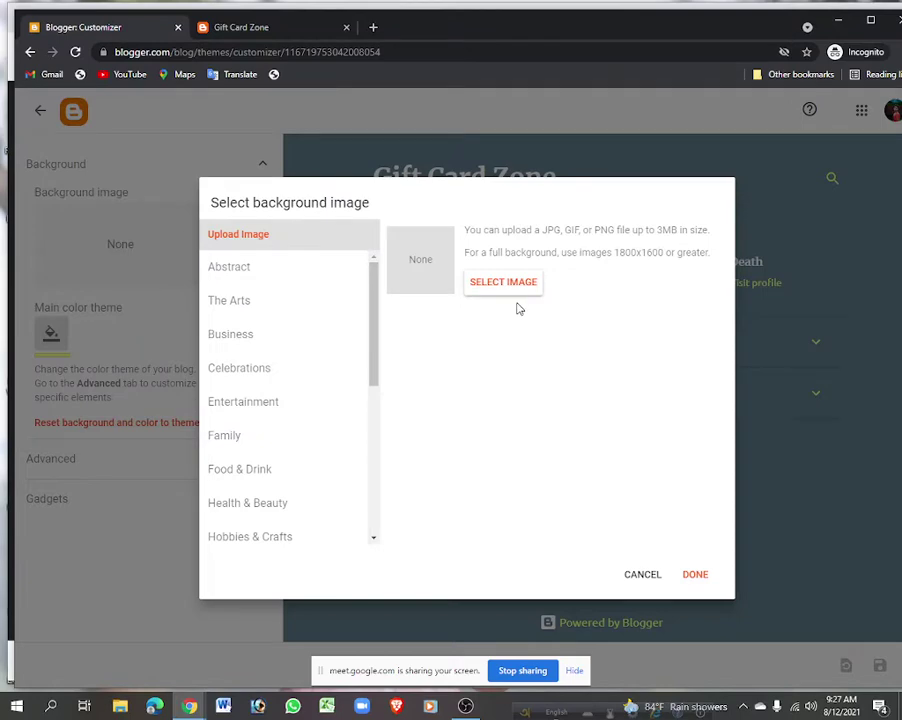
Examine the stock background images in the Abstract, The Arts, Business, Food & Drink, Celebrations and Health & Beauty categories.
left_click(267, 276)
scroll(650, 402, "down", 3)
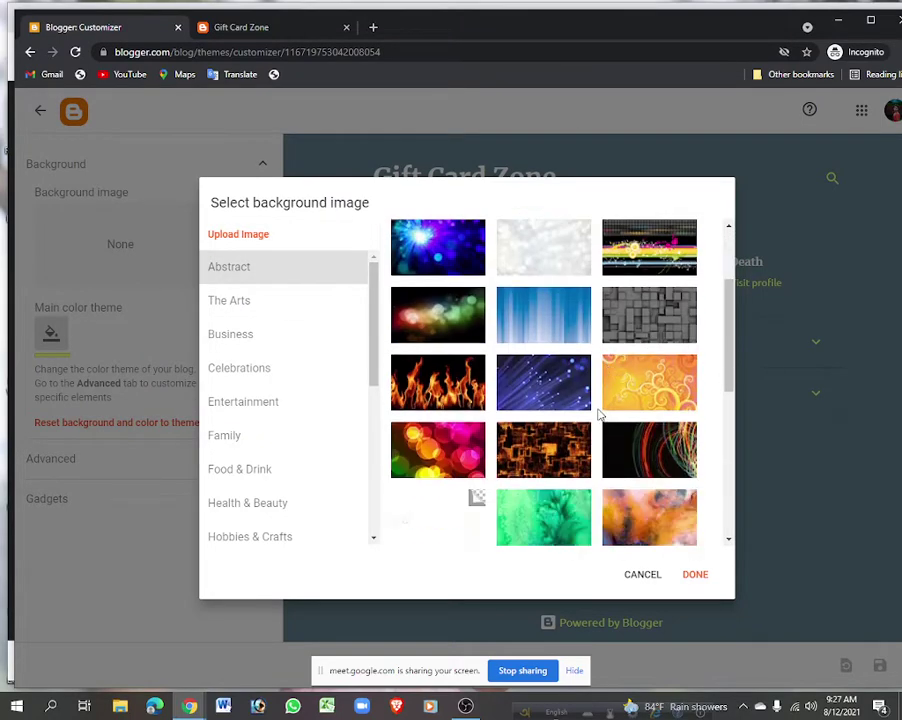
scroll(600, 413, "down", 3)
left_click(245, 300)
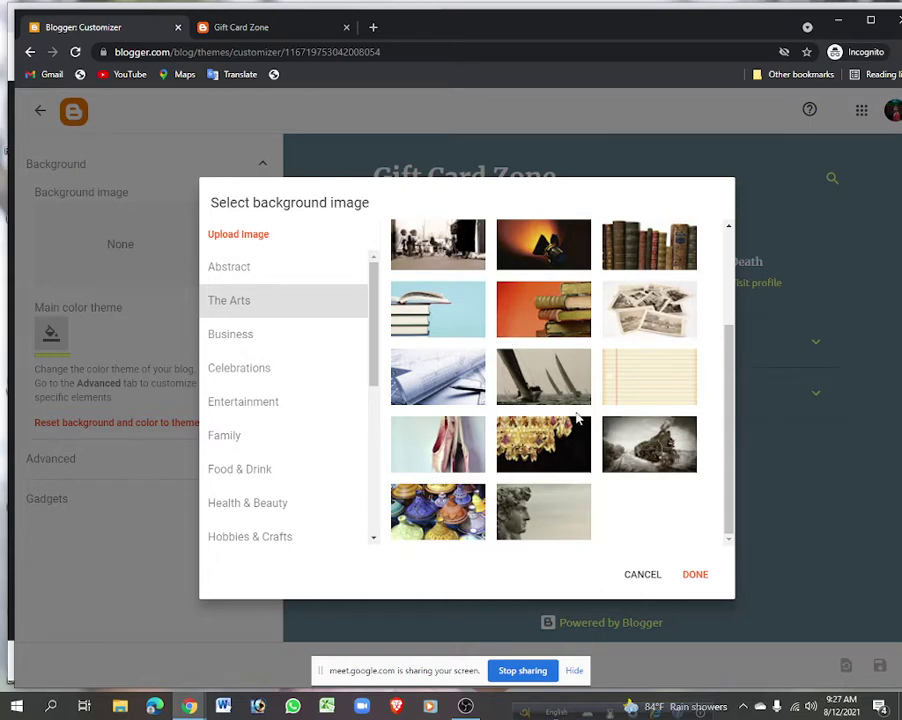
left_click(236, 341)
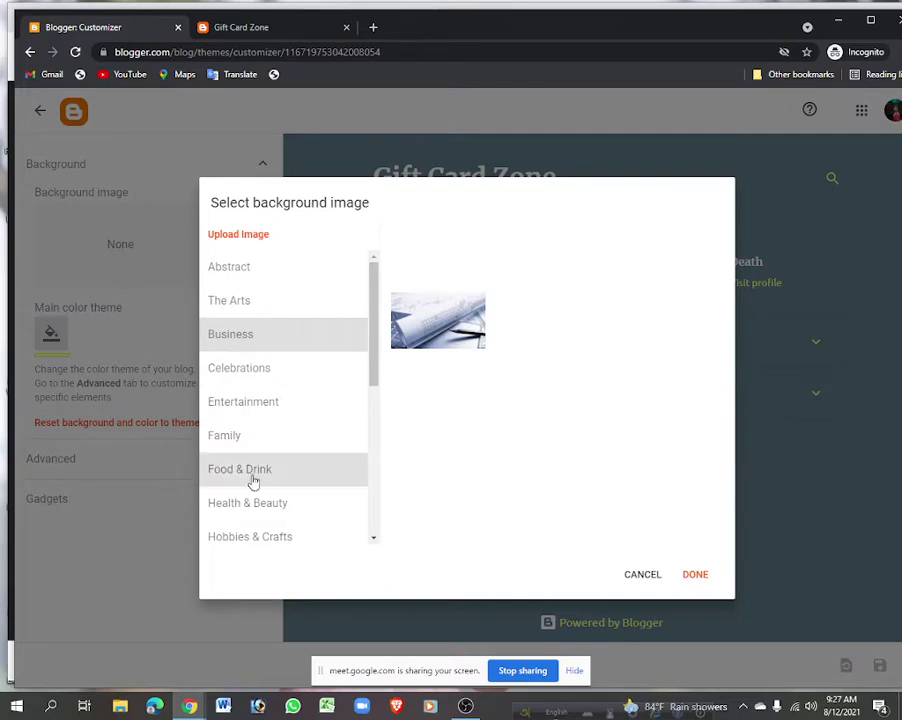
left_click(245, 478)
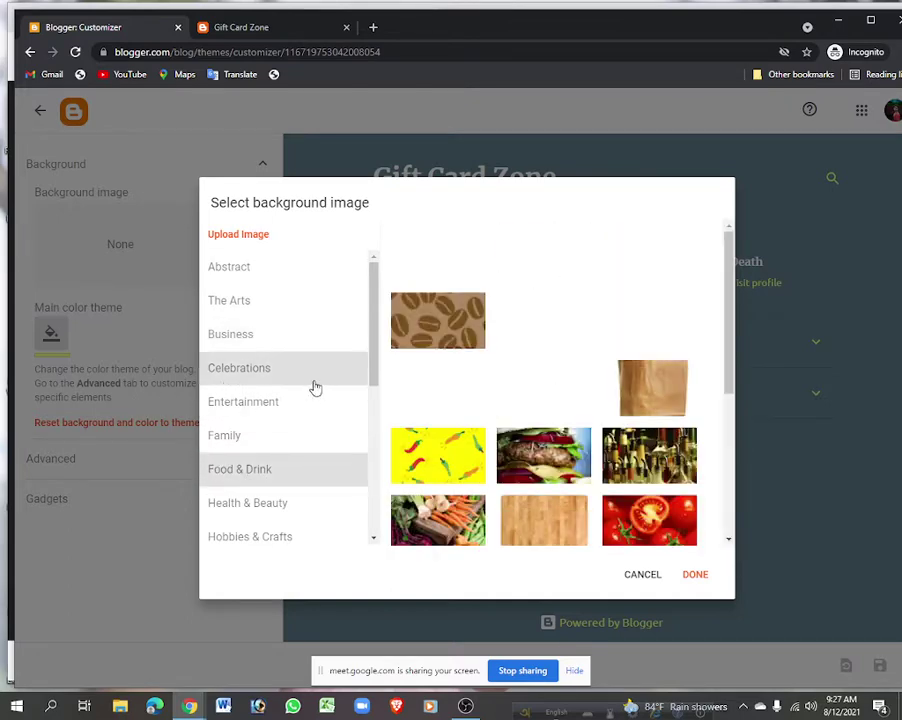
left_click(270, 378)
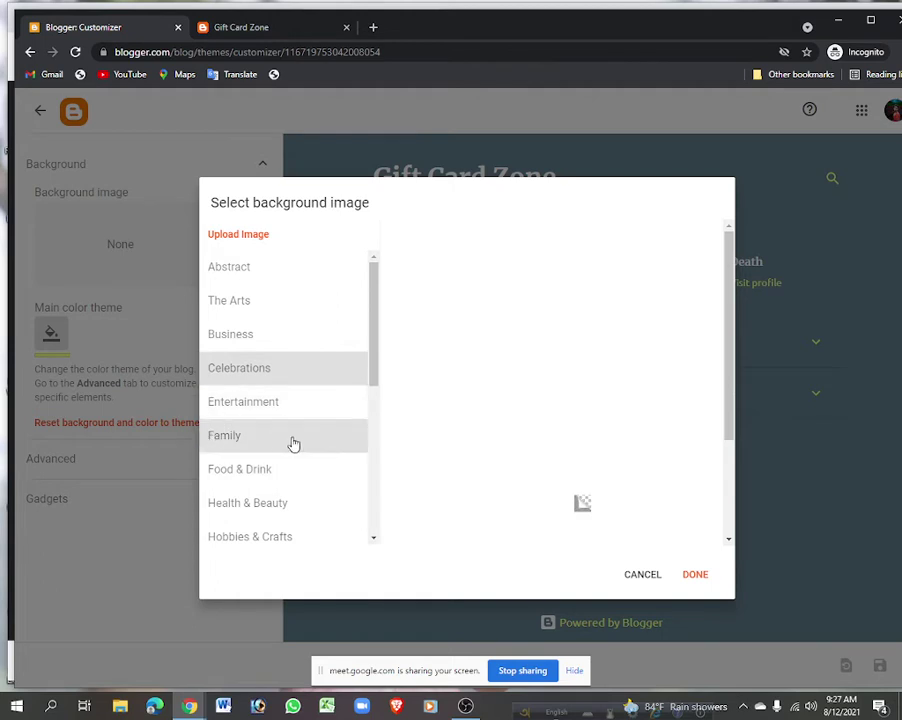
left_click(276, 510)
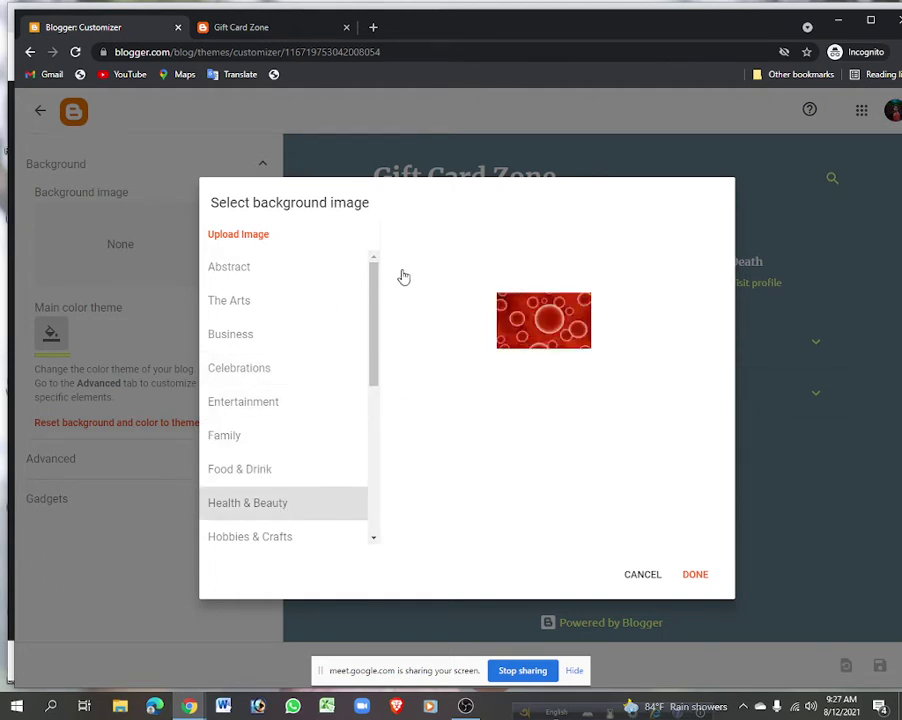
left_click(373, 539)
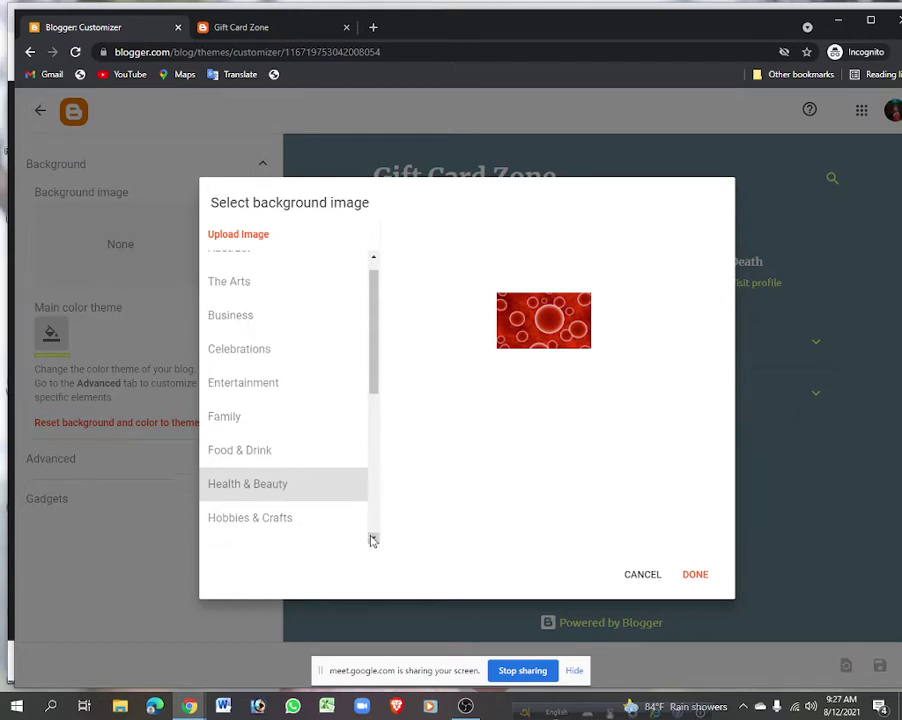
left_click_drag(373, 539, 371, 535)
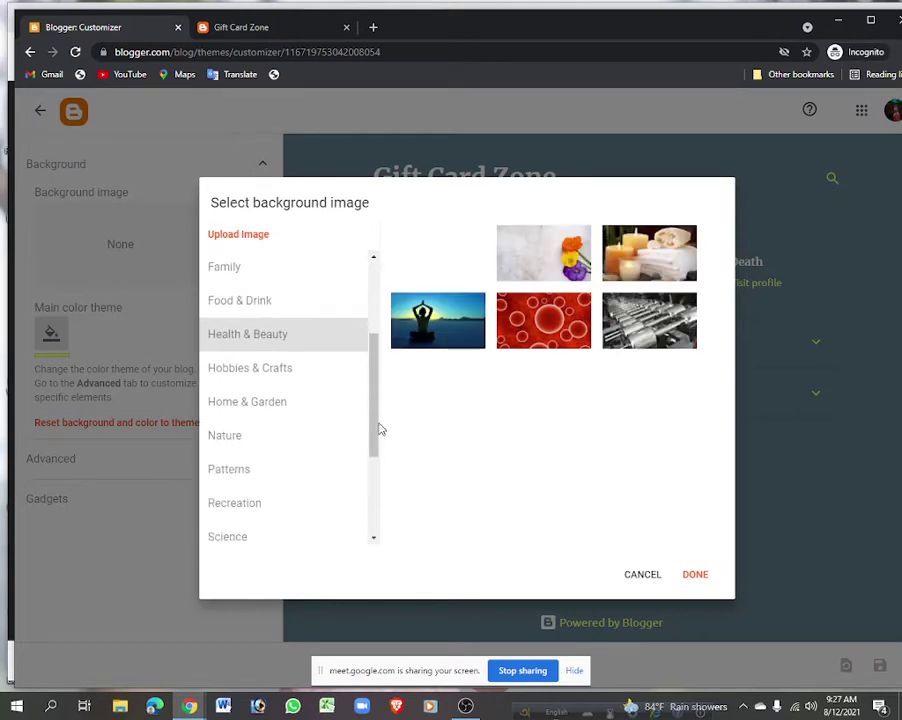
scroll(281, 400, "up", 3)
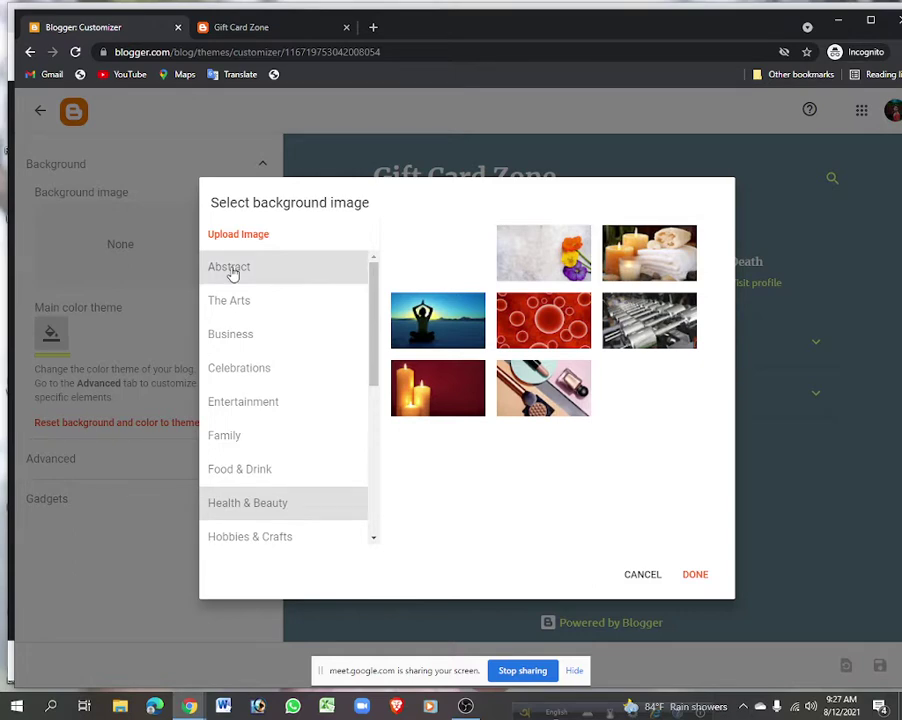
Choose the Abstract image of orange light particles on black as the blog's background image and confirm the selection.
left_click(231, 271)
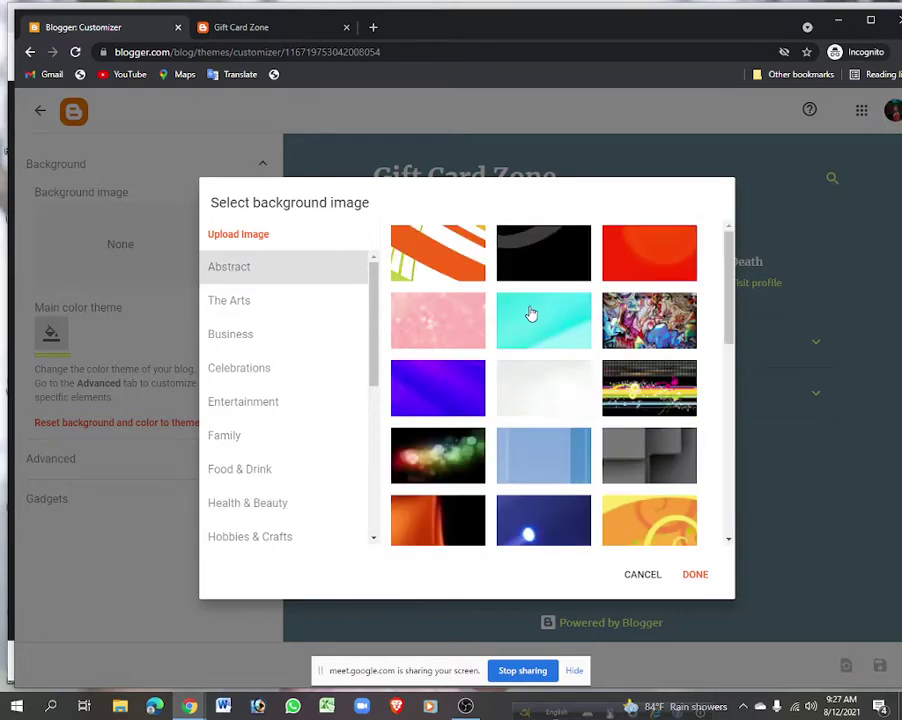
scroll(630, 368, "down", 3)
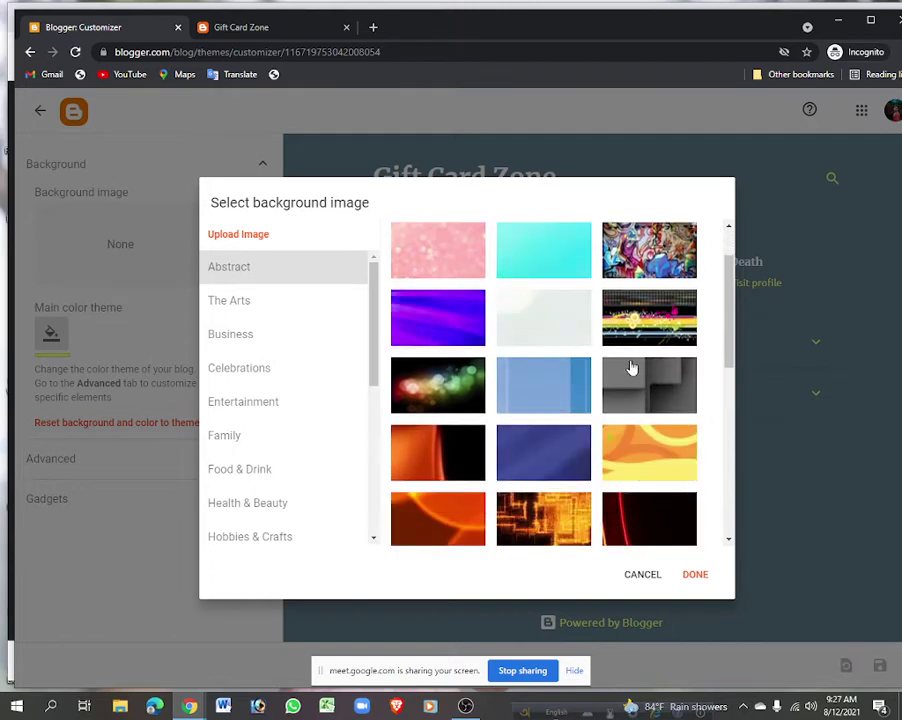
scroll(630, 368, "down", 7)
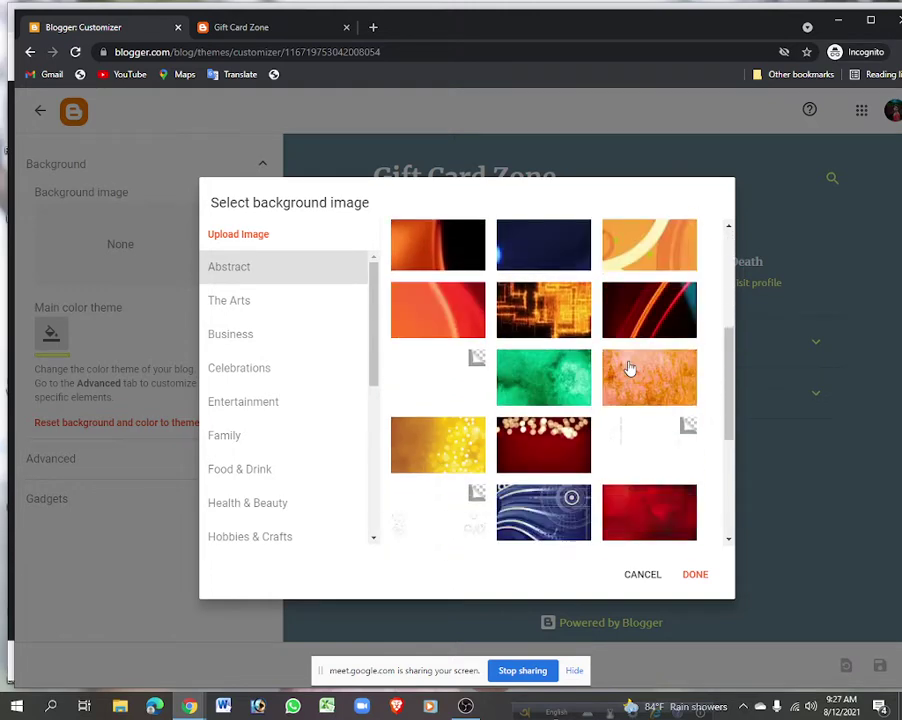
scroll(630, 369, "down", 1)
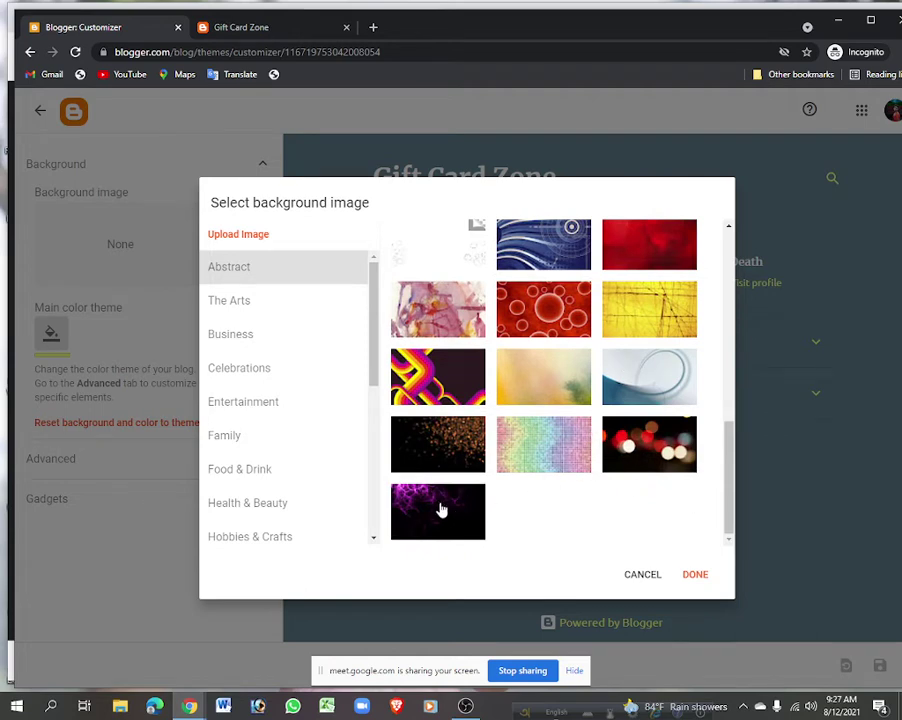
left_click(416, 450)
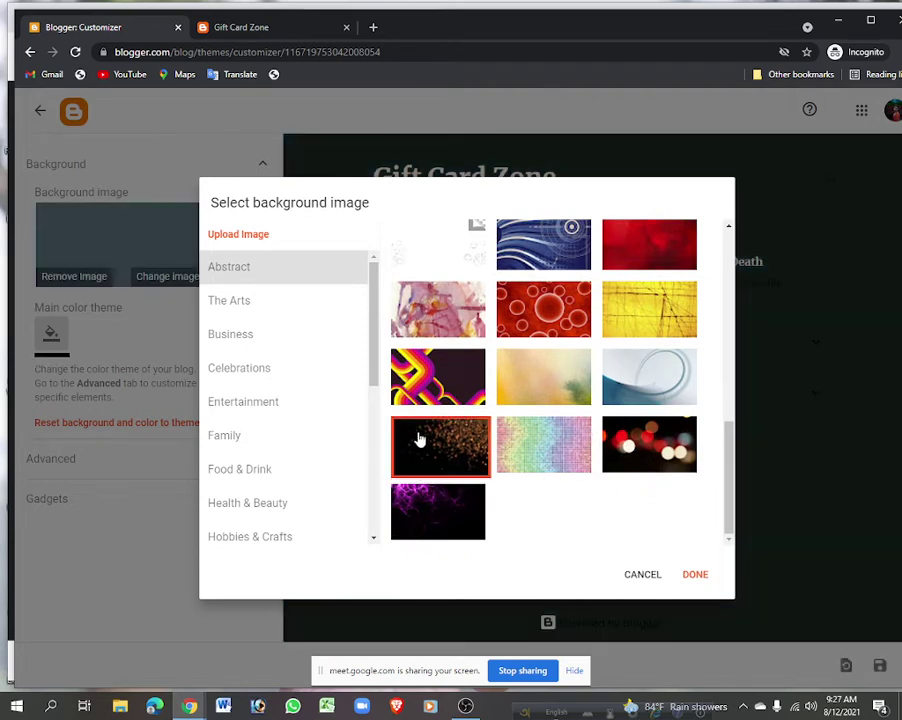
left_click(690, 575)
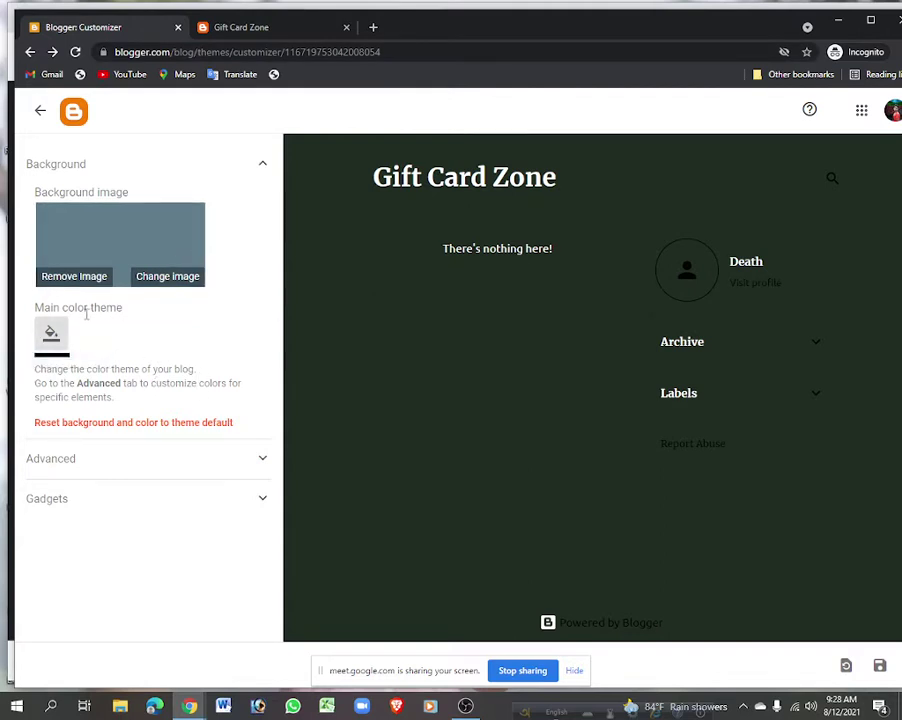
Try red as the main color theme and replace it with light gray.
left_click(51, 333)
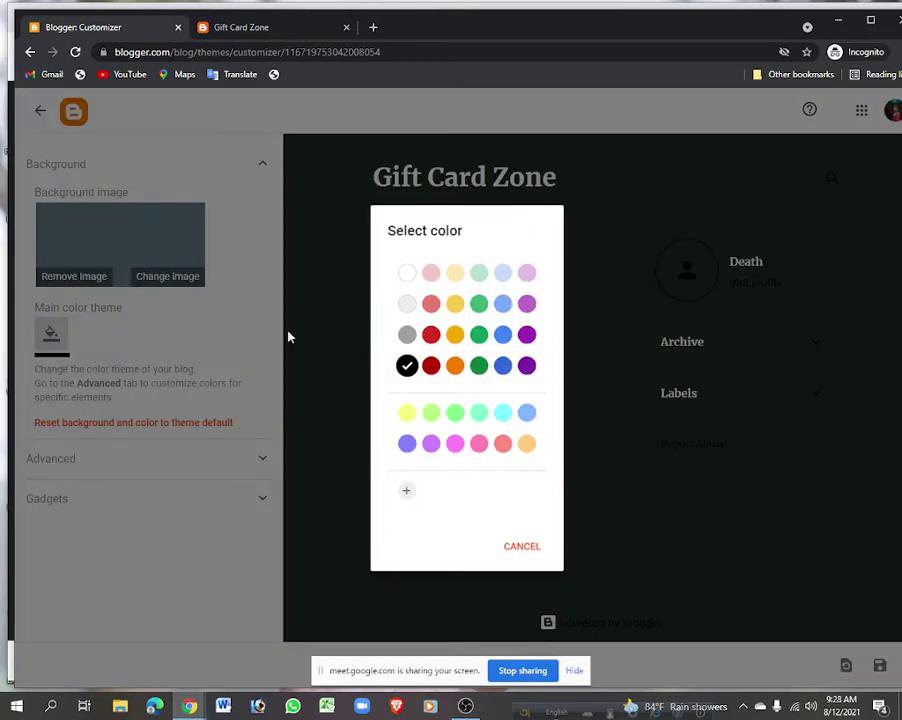
left_click(430, 336)
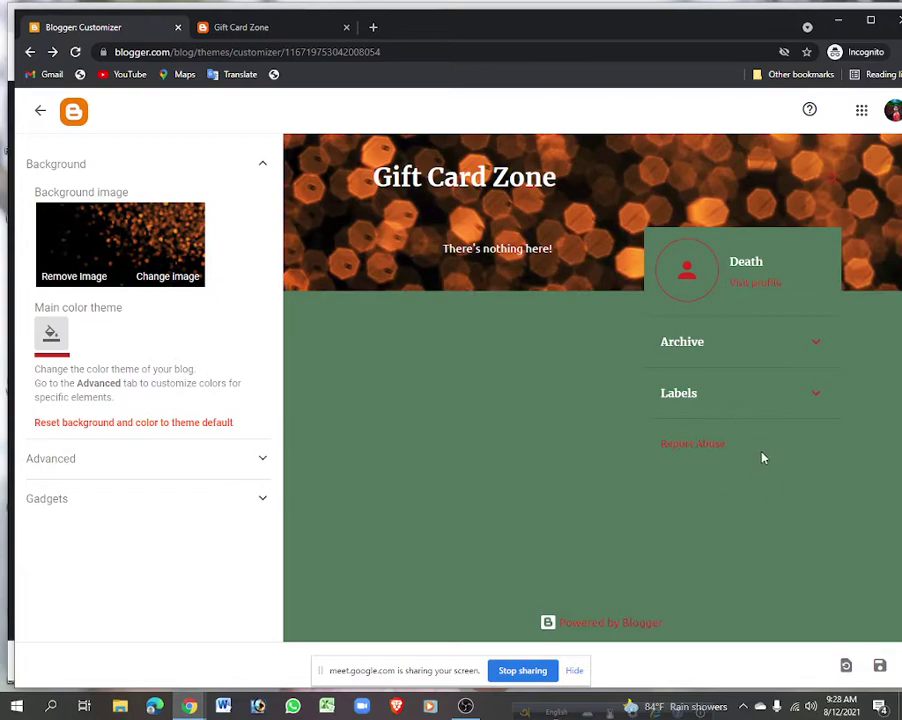
left_click(51, 334)
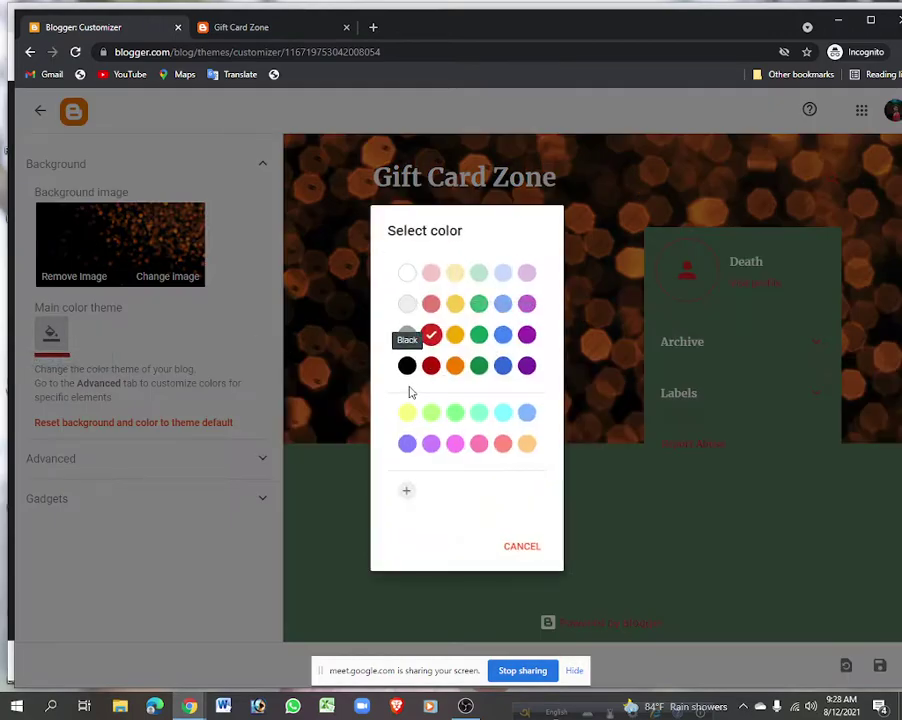
left_click(406, 305)
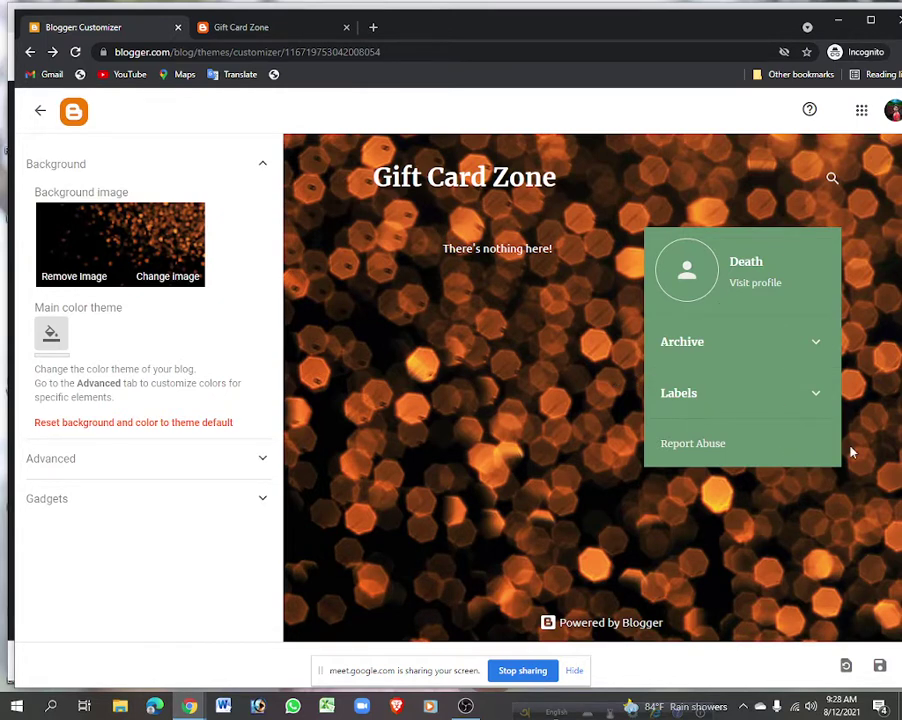
In the advanced settings for the blog title, make the title font bold and set it to Impact.
left_click(134, 462)
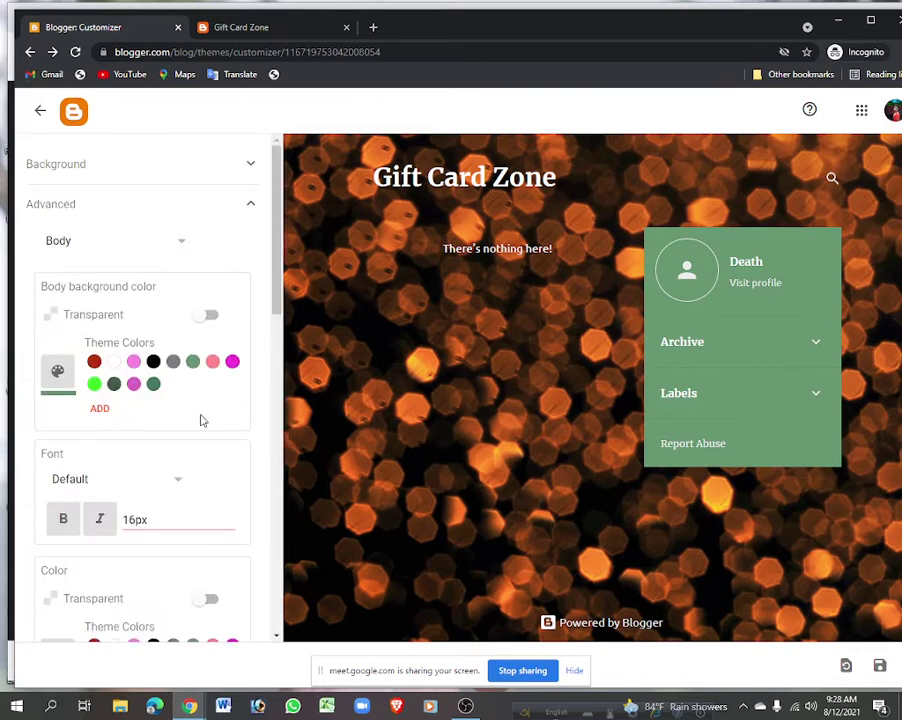
left_click(184, 245)
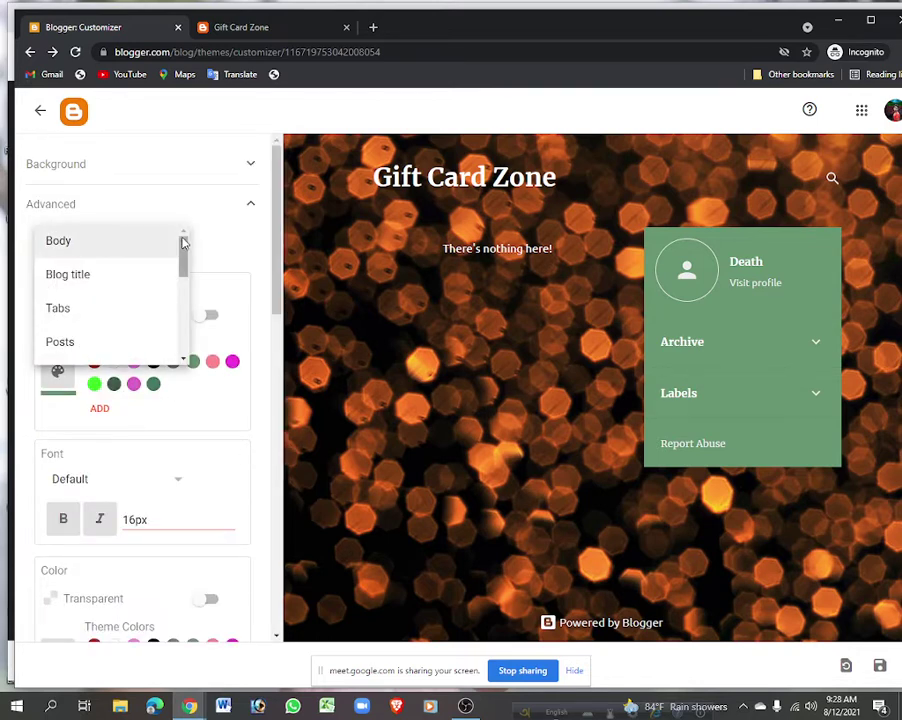
left_click(89, 272)
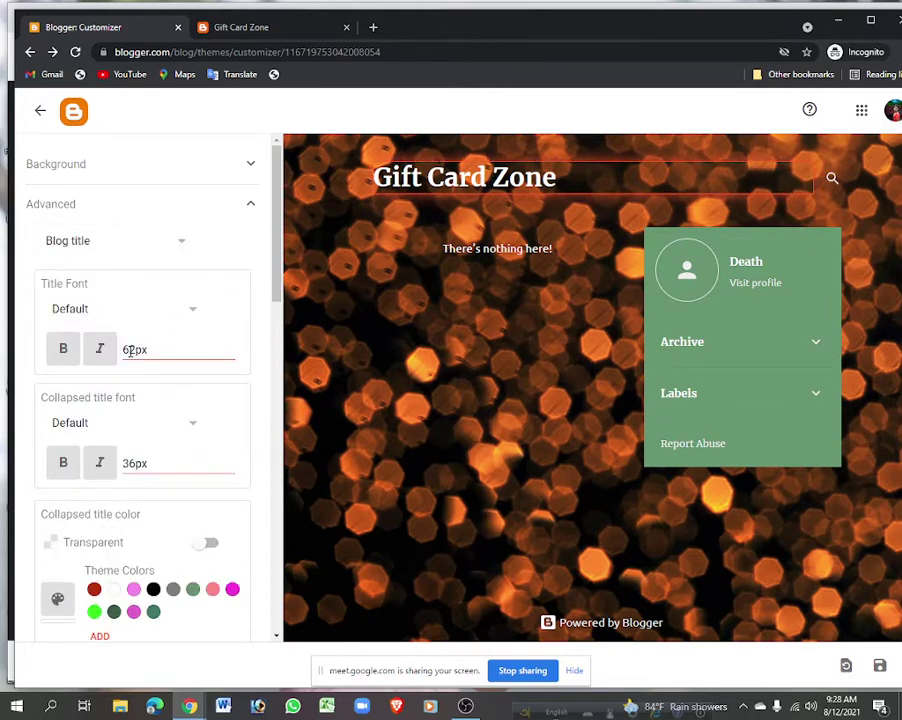
left_click(62, 348)
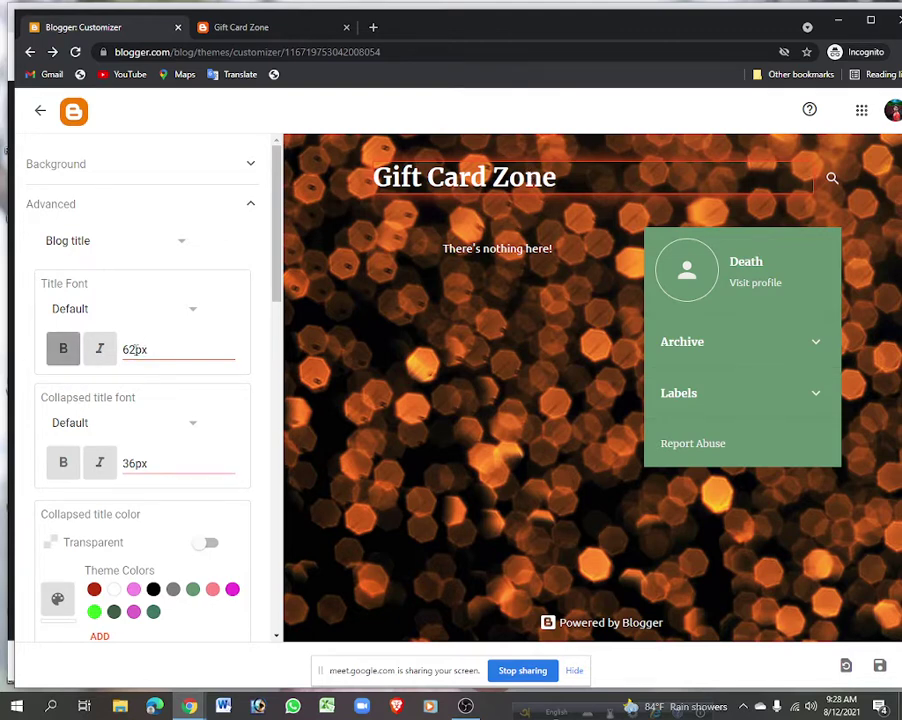
left_click(191, 314)
scroll(115, 360, "down", 3)
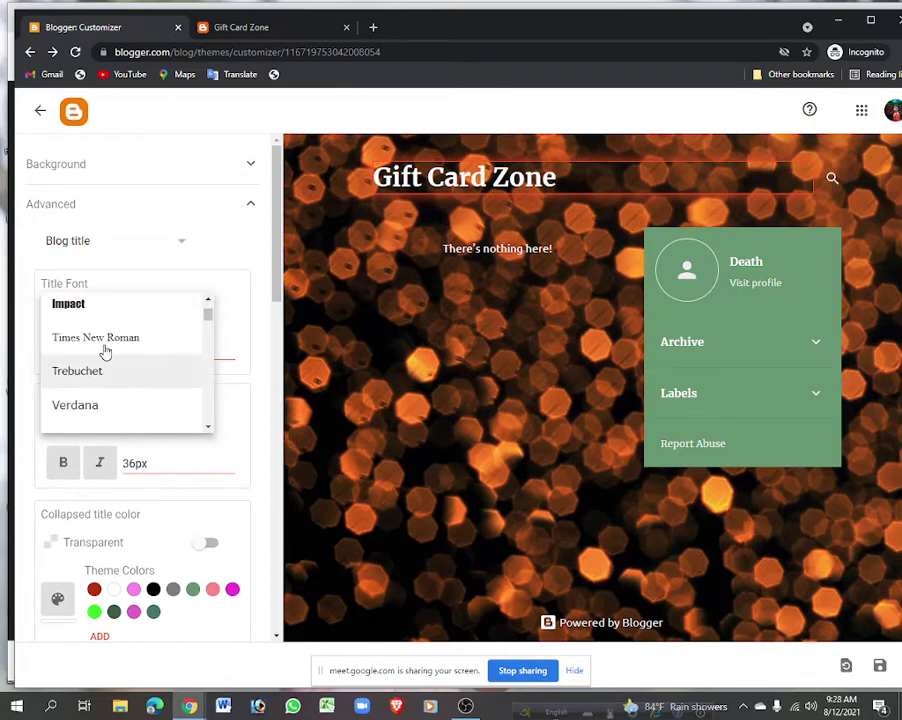
left_click(81, 308)
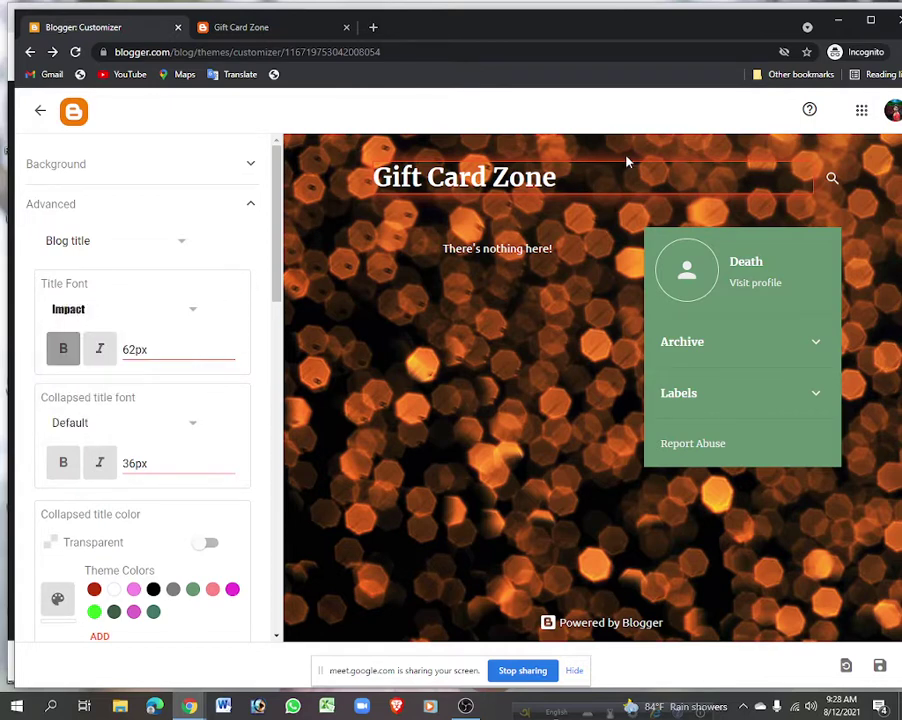
left_click_drag(372, 680, 547, 636)
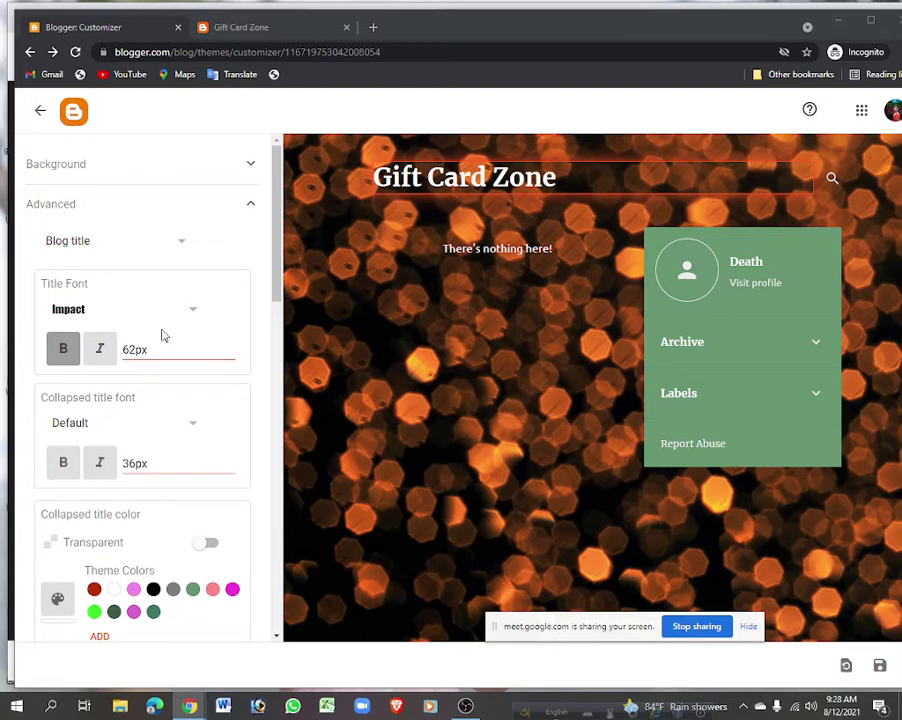
In the advanced Body settings, try red, magenta and white as the body background color, and set it to black.
left_click(172, 242)
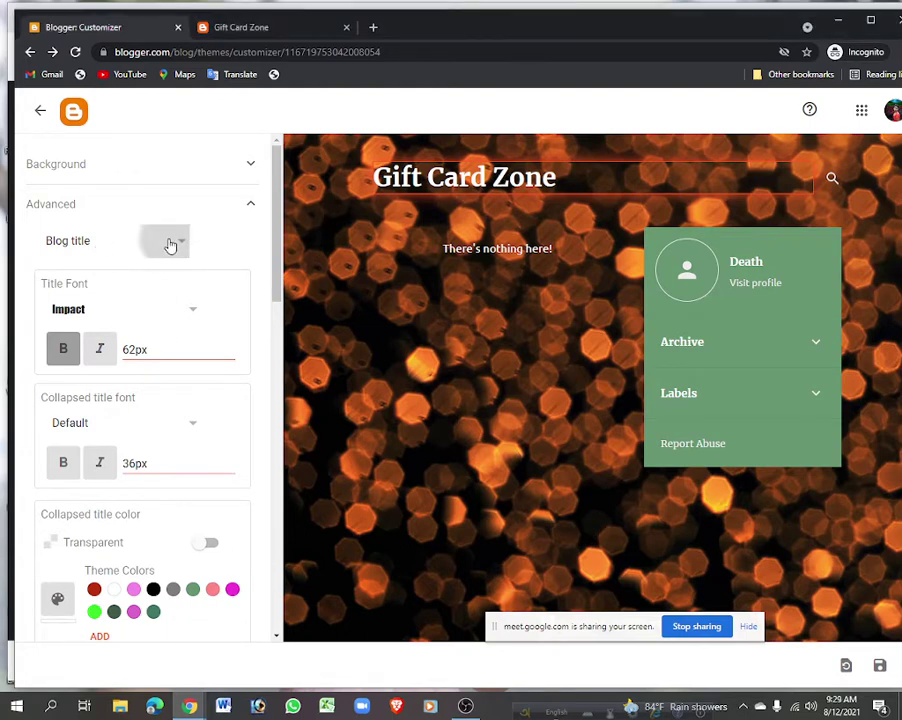
left_click(84, 240)
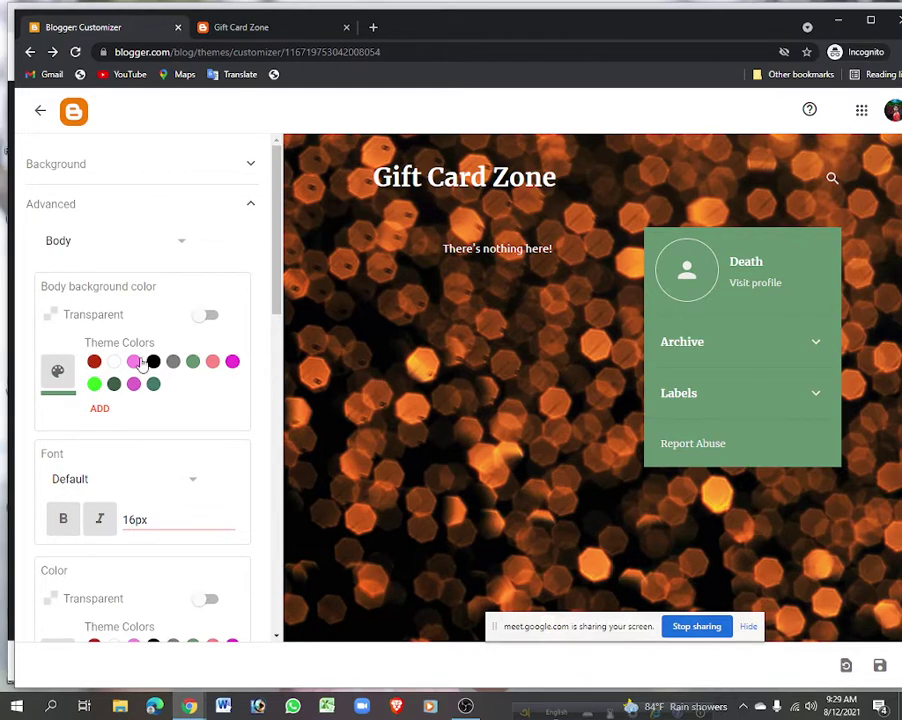
left_click(94, 361)
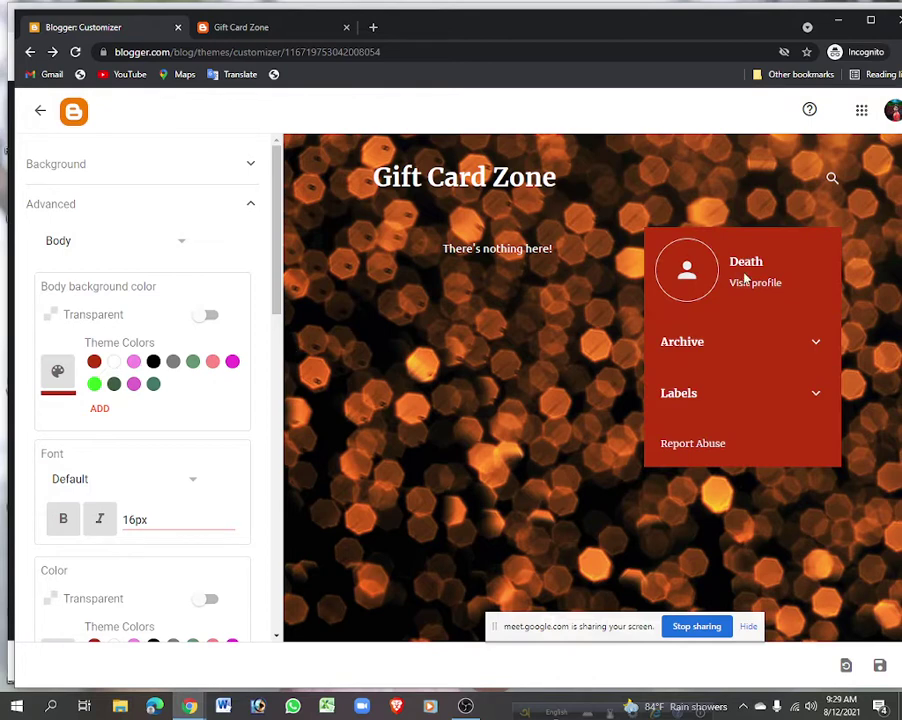
left_click(233, 362)
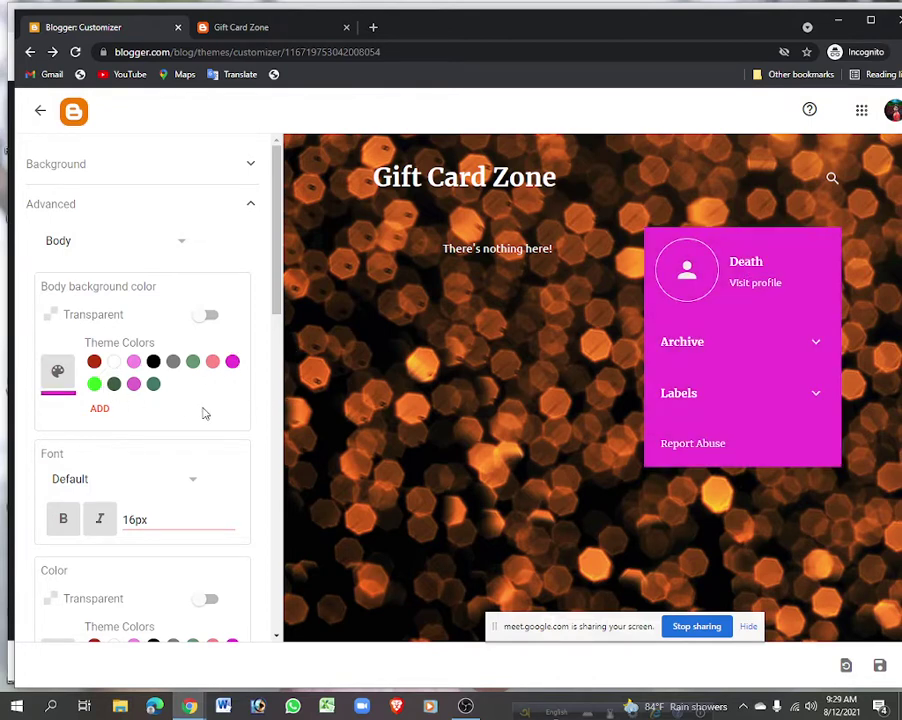
left_click(114, 364)
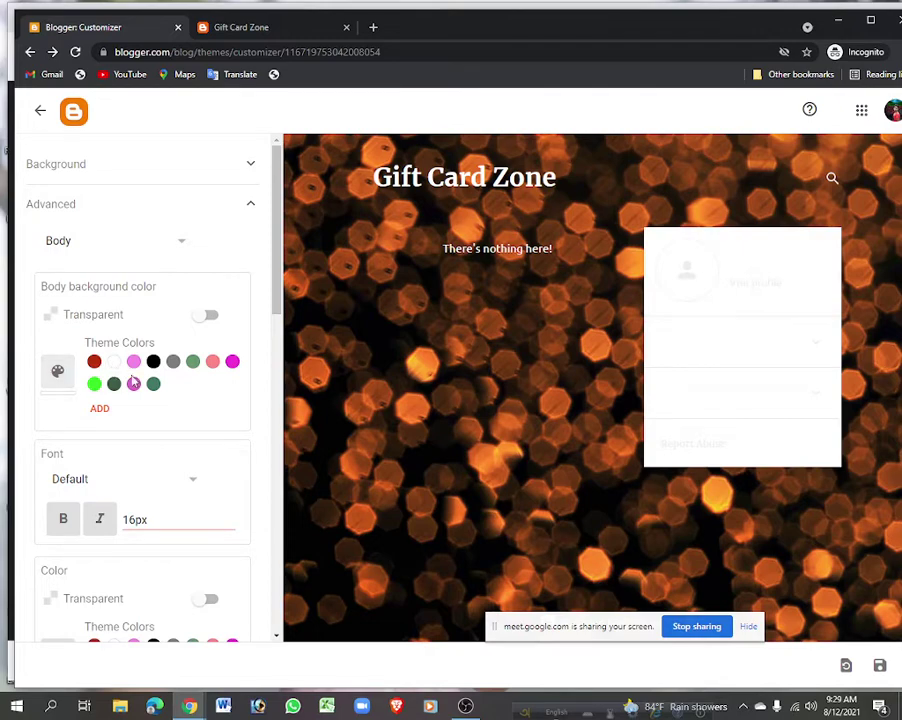
left_click(99, 407)
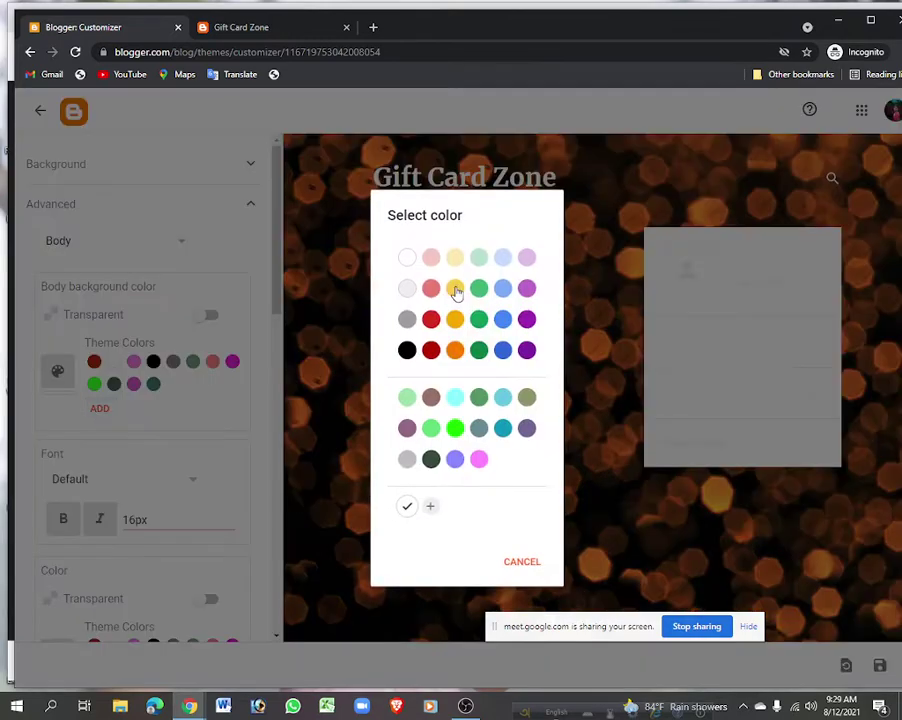
left_click(405, 350)
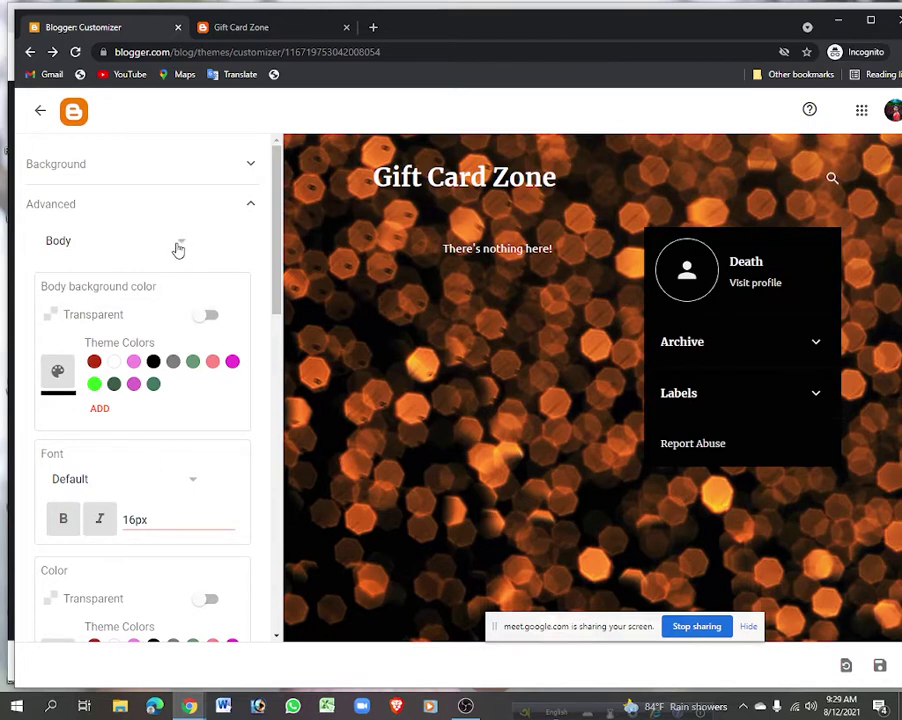
Set the Body font to Impact in the advanced settings.
scroll(182, 472, "down", 1)
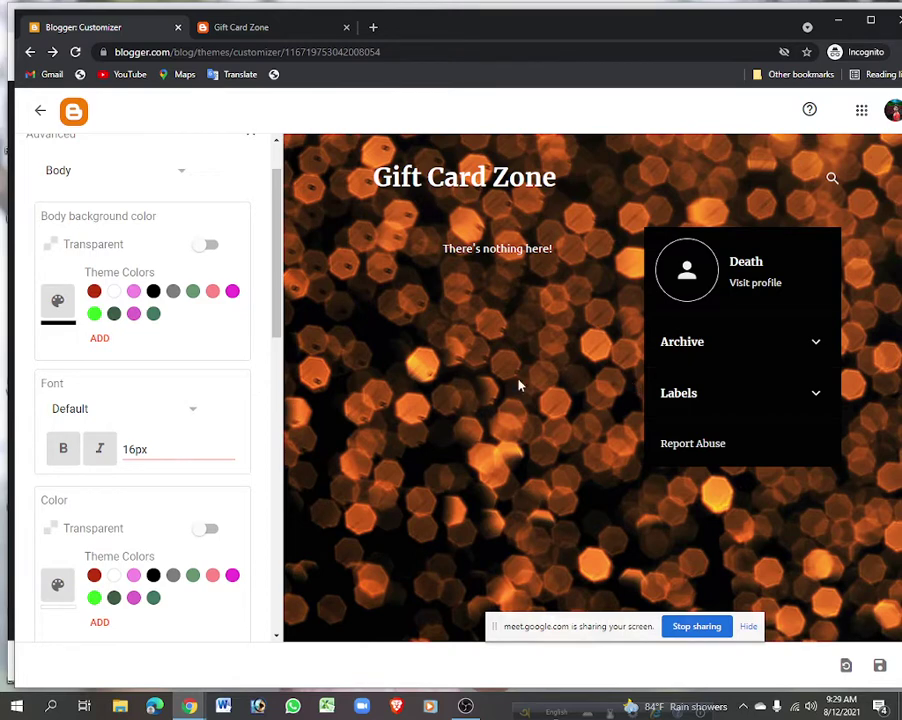
left_click(191, 412)
scroll(103, 479, "down", 3)
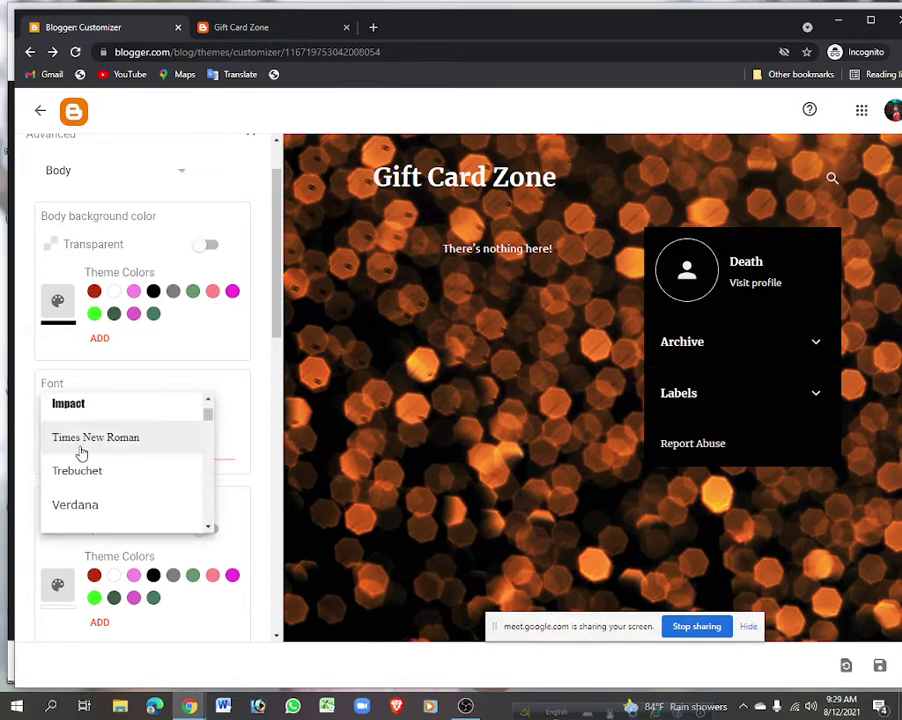
left_click(72, 414)
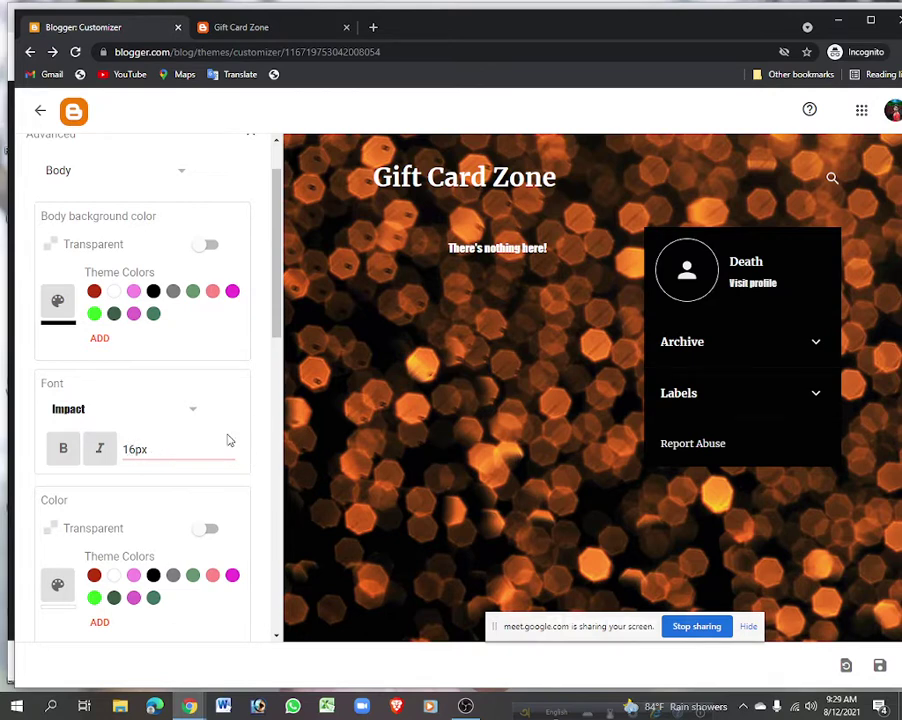
Try red and black as the Body text color, and set it to white.
scroll(63, 388, "down", 1)
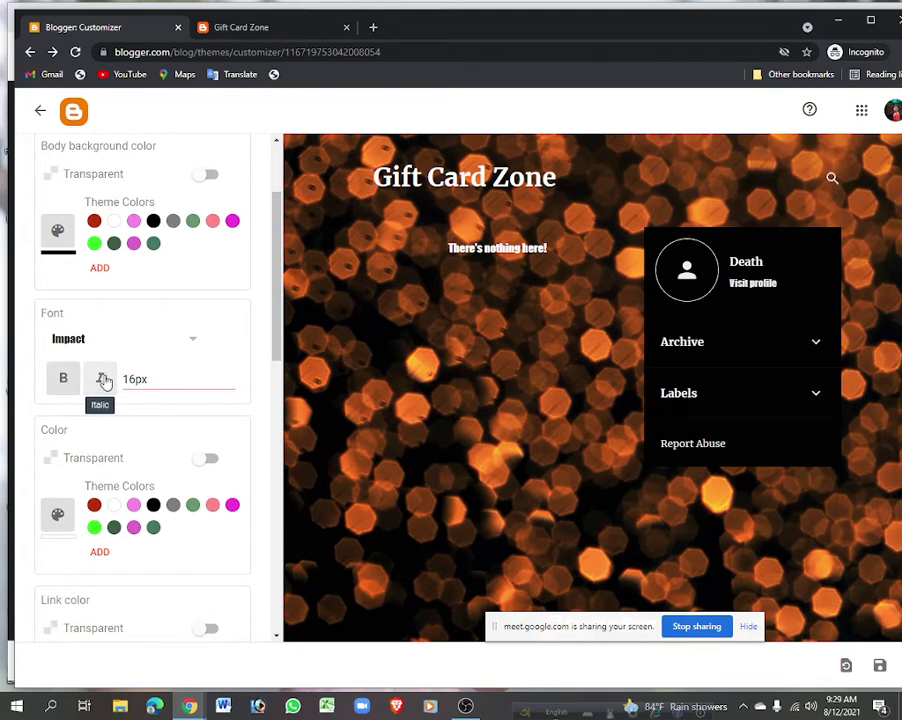
scroll(228, 330, "down", 1)
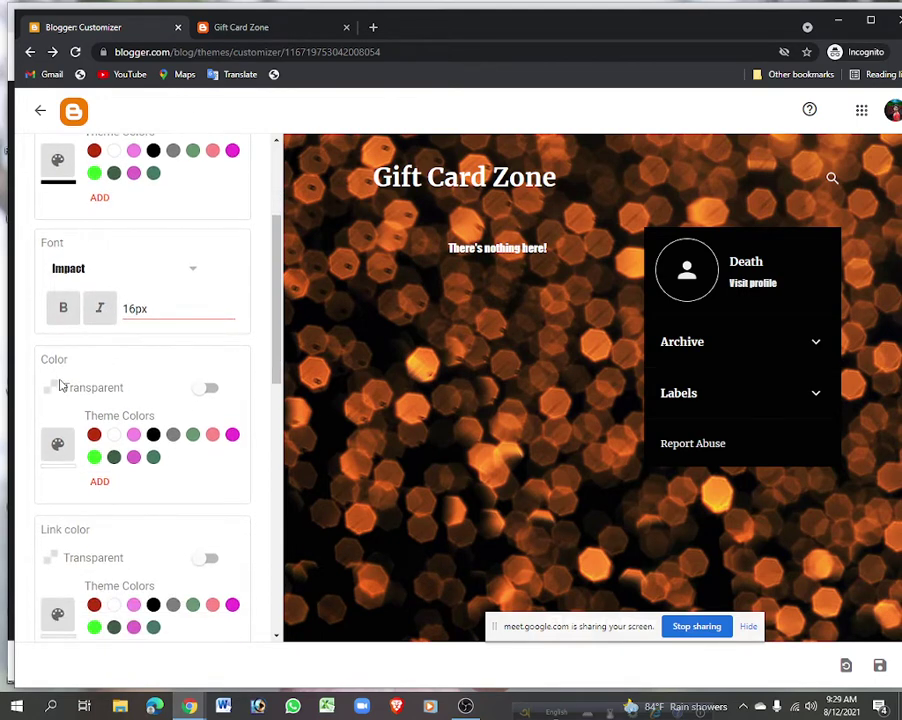
left_click(94, 436)
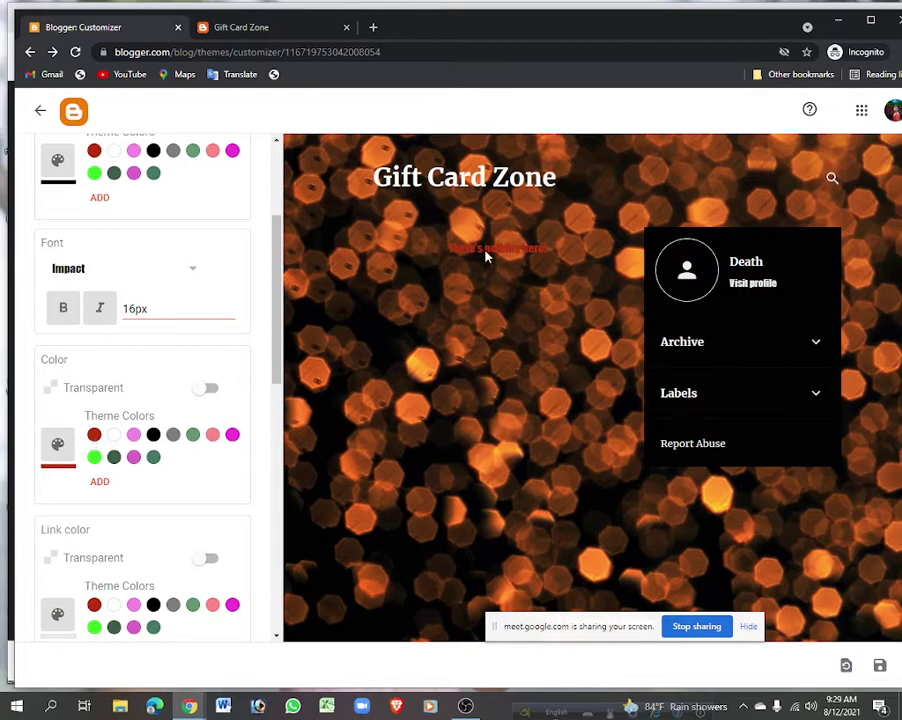
left_click(153, 434)
left_click(113, 434)
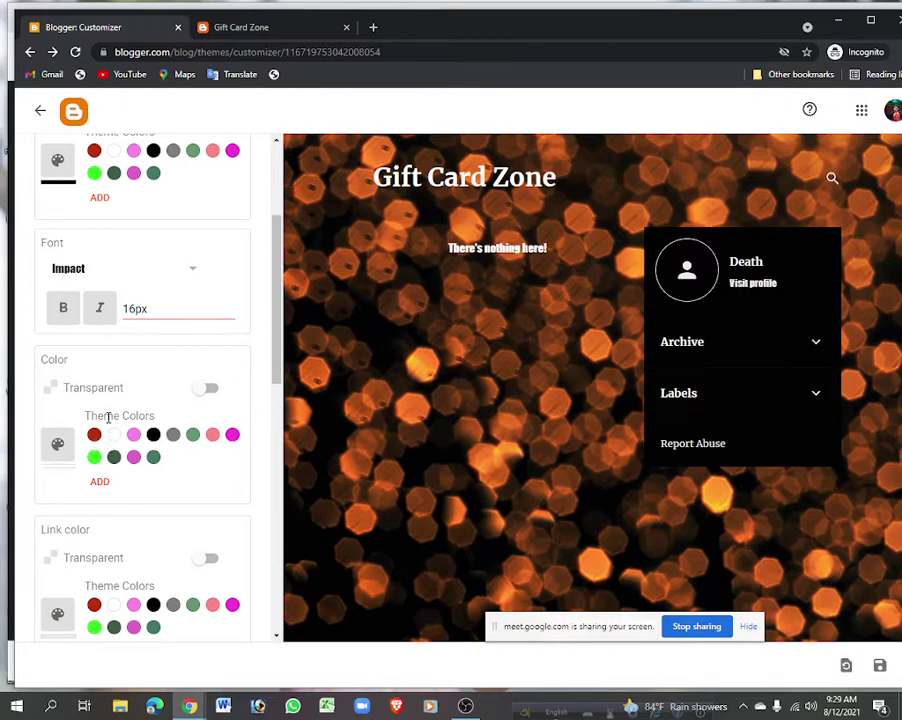
Set the Body link color to red and the visited link color to black.
scroll(108, 342, "down", 3)
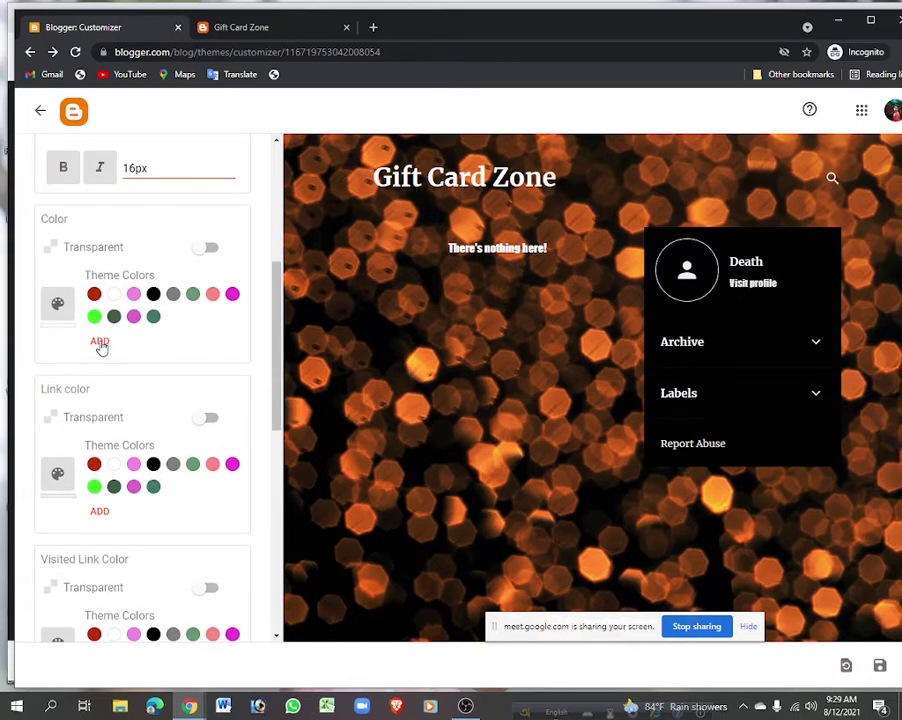
scroll(143, 304, "down", 3)
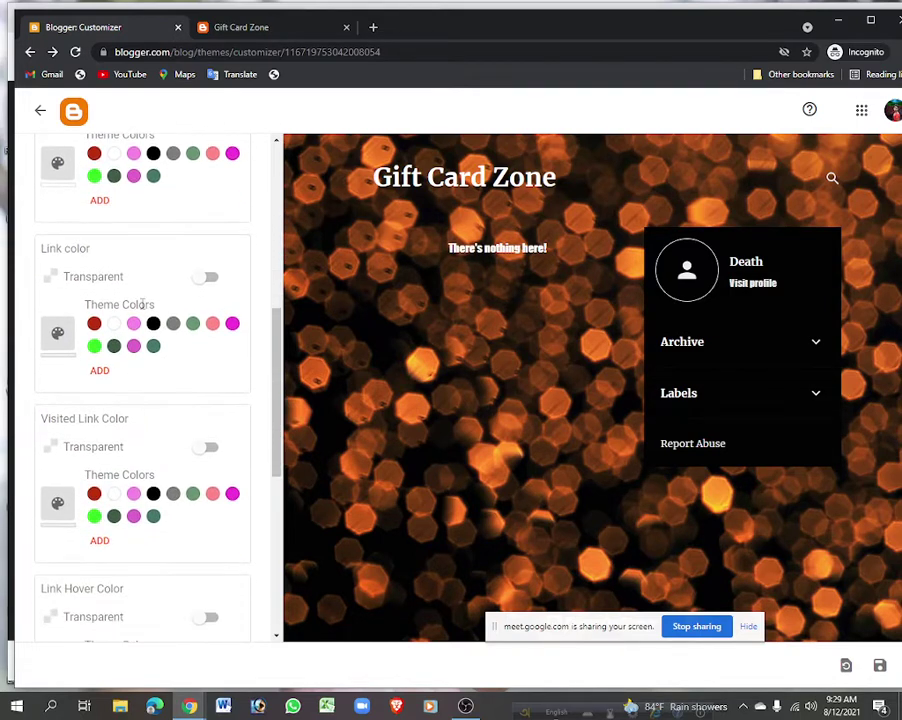
left_click(93, 324)
scroll(167, 458, "down", 2)
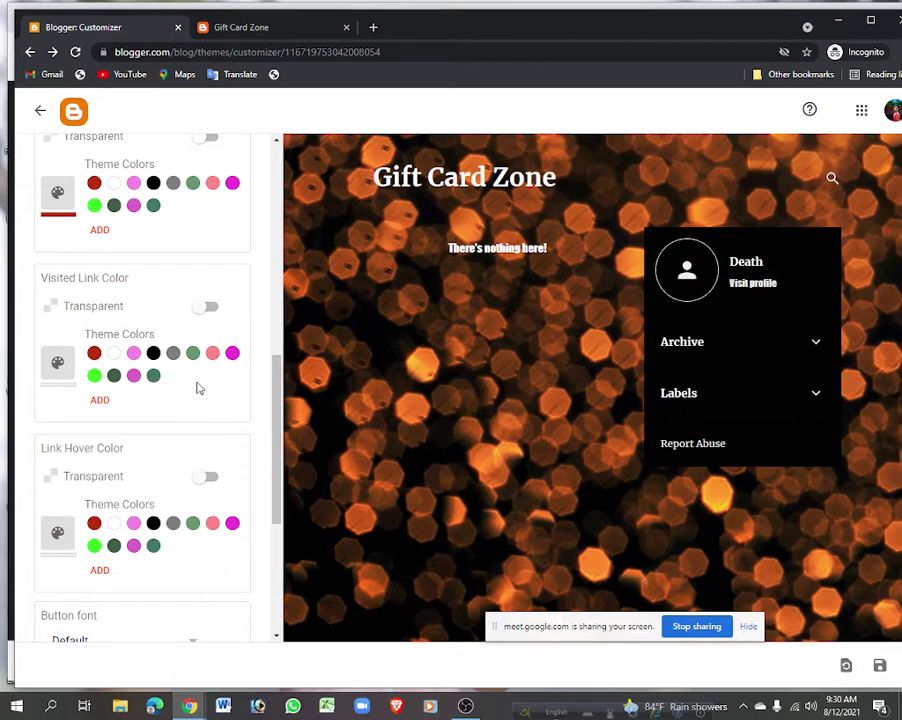
left_click(153, 354)
Set the Body button font to Impact and the button color to black.
scroll(186, 402, "down", 2)
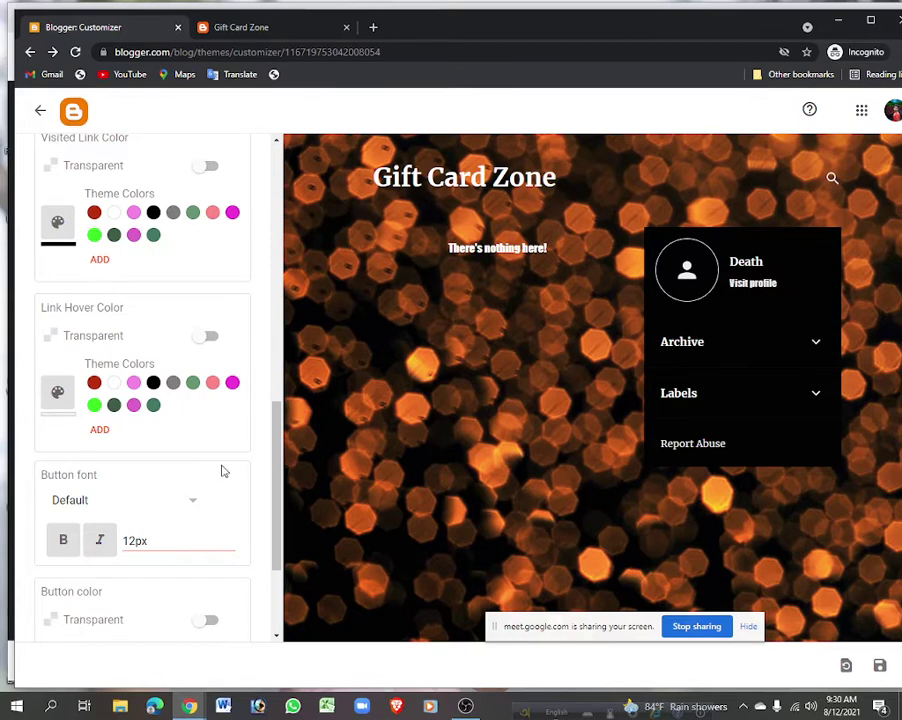
scroll(193, 479, "down", 3)
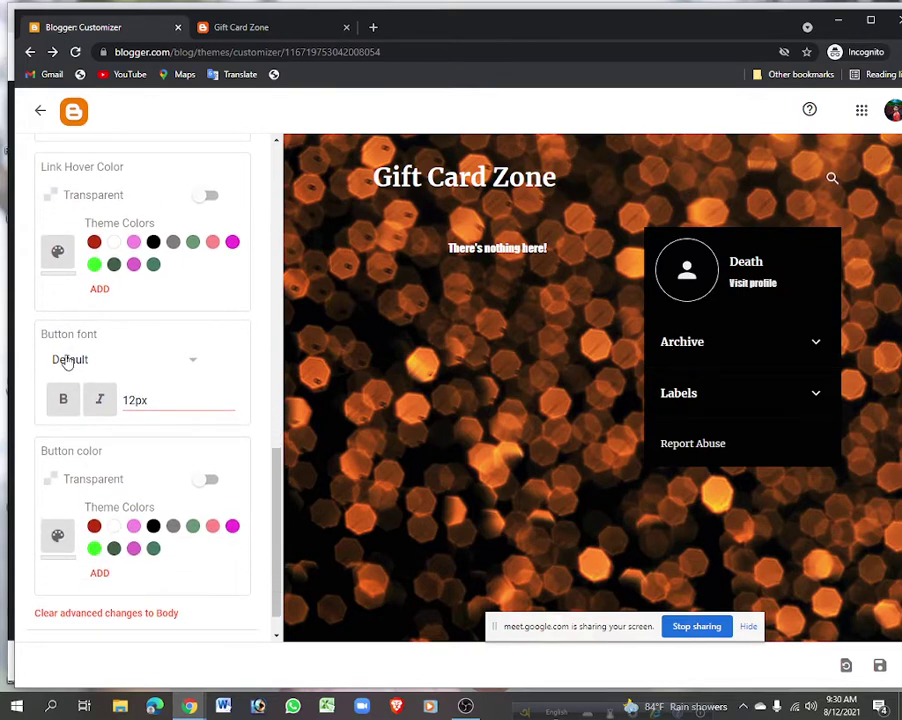
left_click(193, 369)
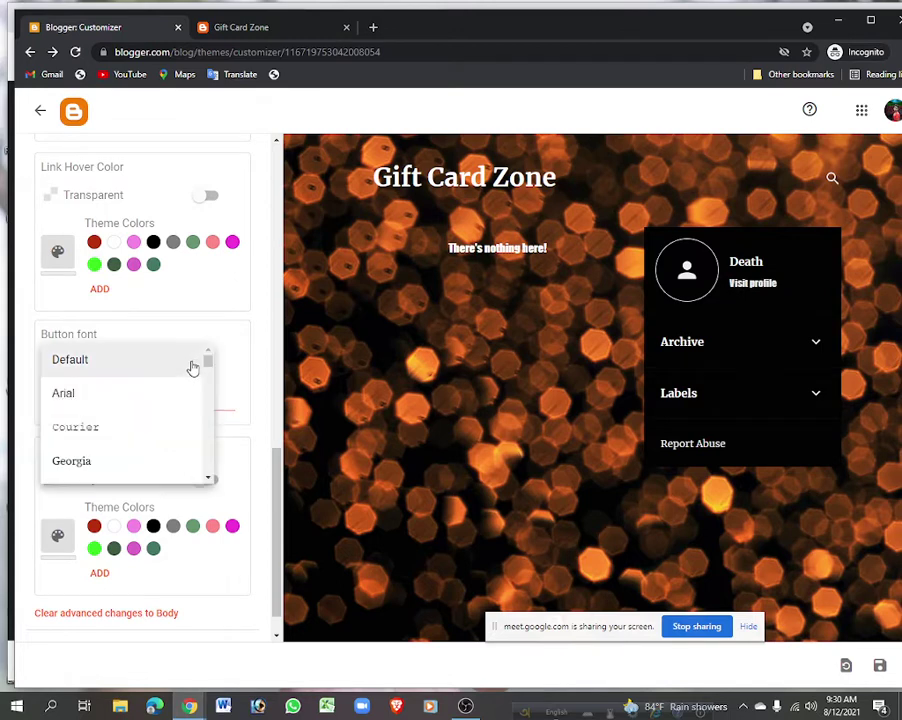
scroll(100, 404, "down", 3)
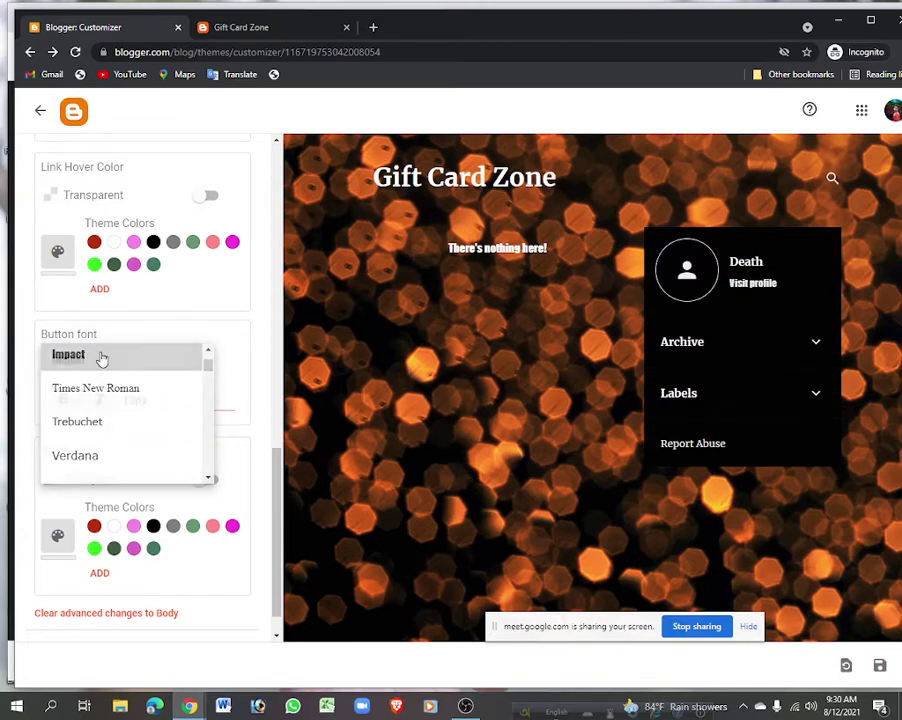
left_click(100, 356)
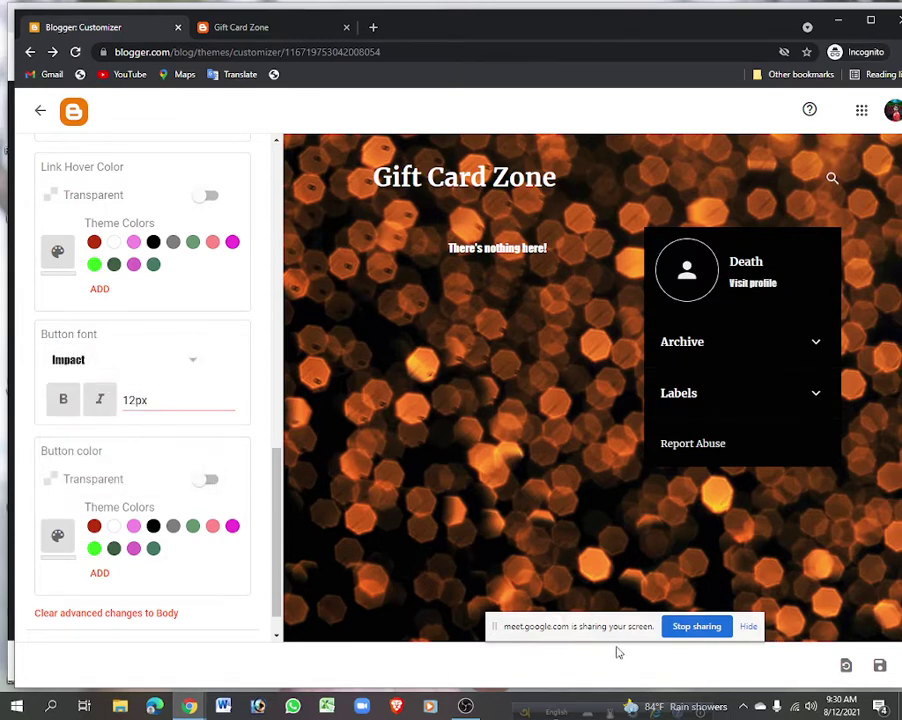
scroll(160, 468, "down", 1)
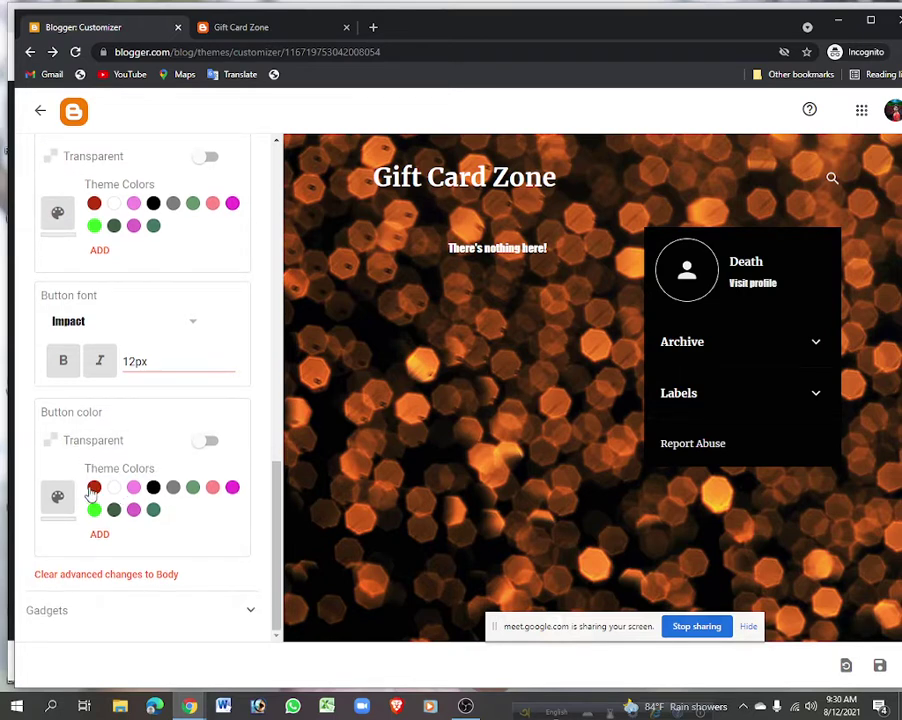
left_click(153, 487)
Look through the advanced Tabs settings for font and colors, and save the theme customizations.
scroll(172, 298, "up", 1)
scroll(172, 298, "up", 15)
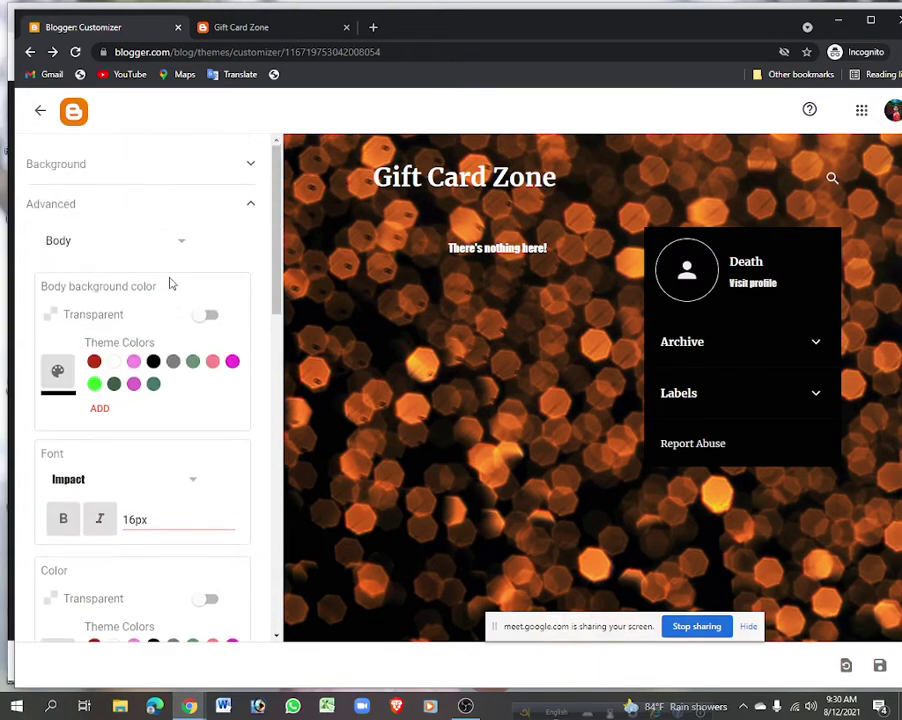
left_click(157, 250)
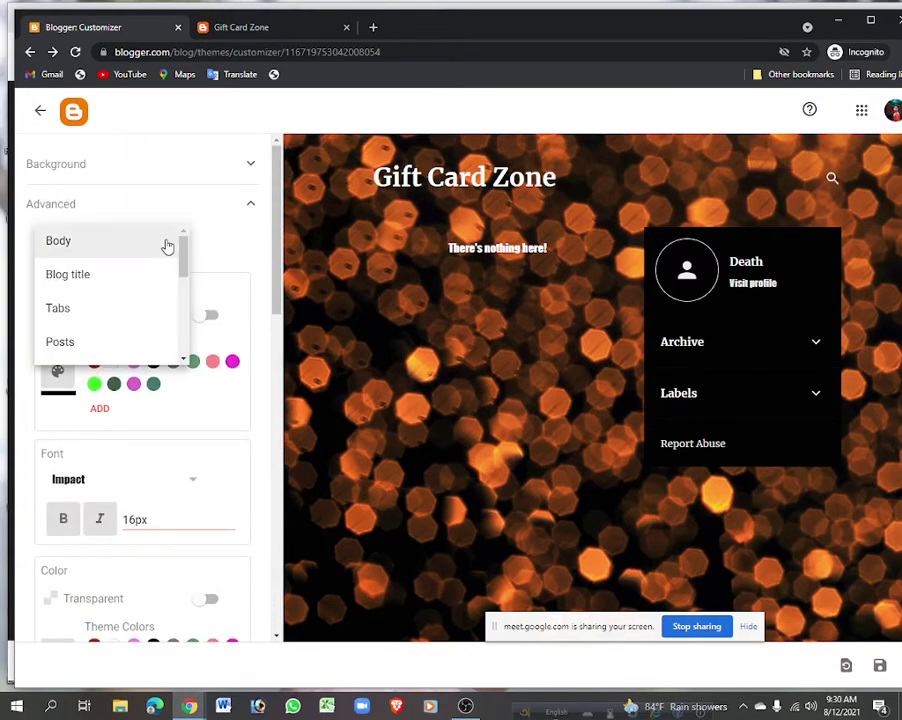
left_click(89, 308)
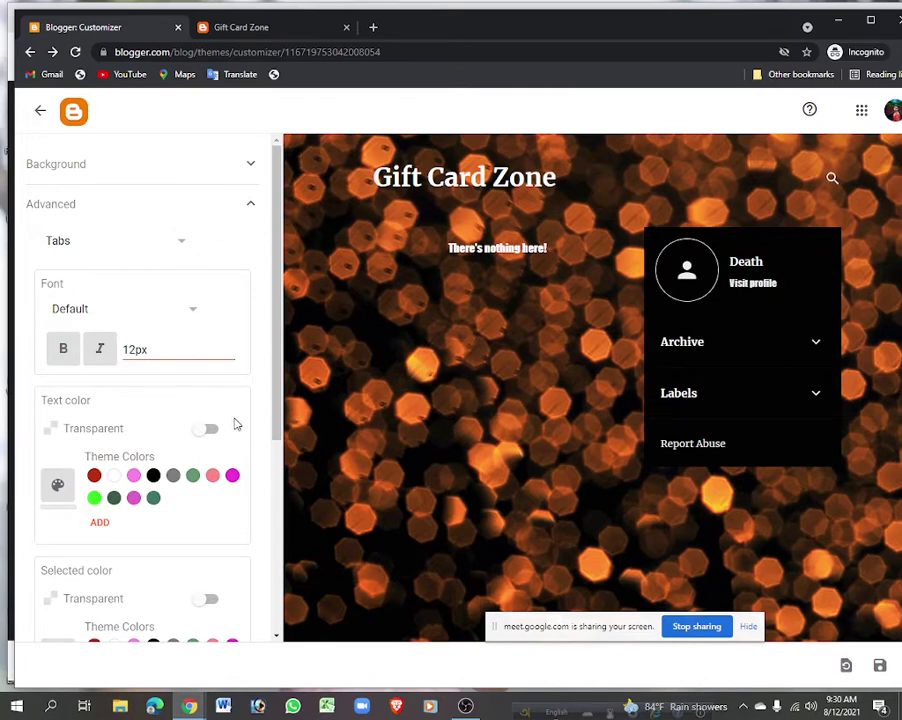
scroll(147, 372, "down", 5)
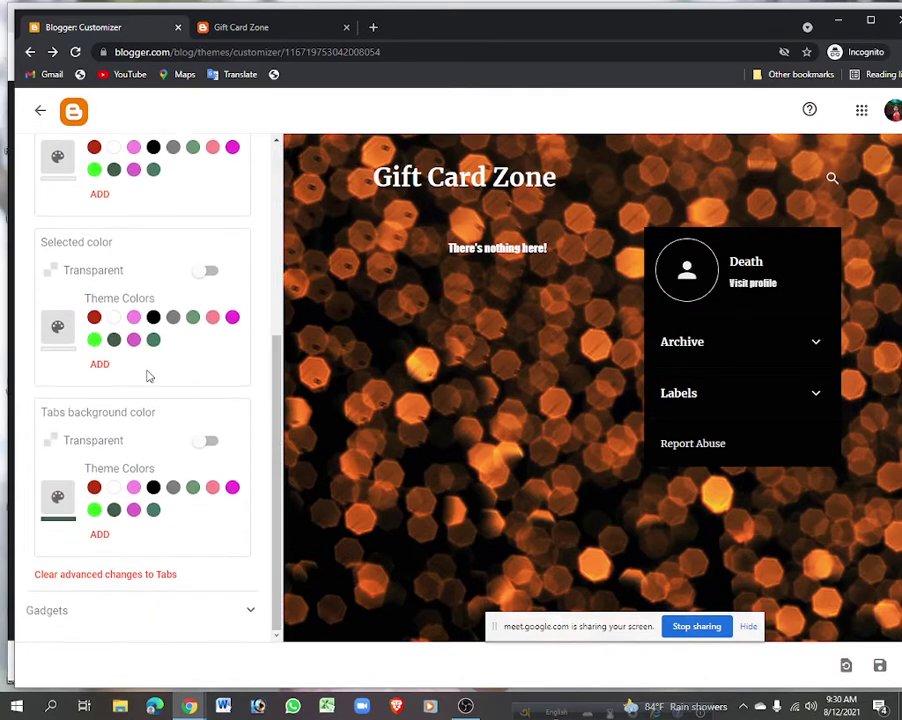
scroll(147, 376, "up", 5)
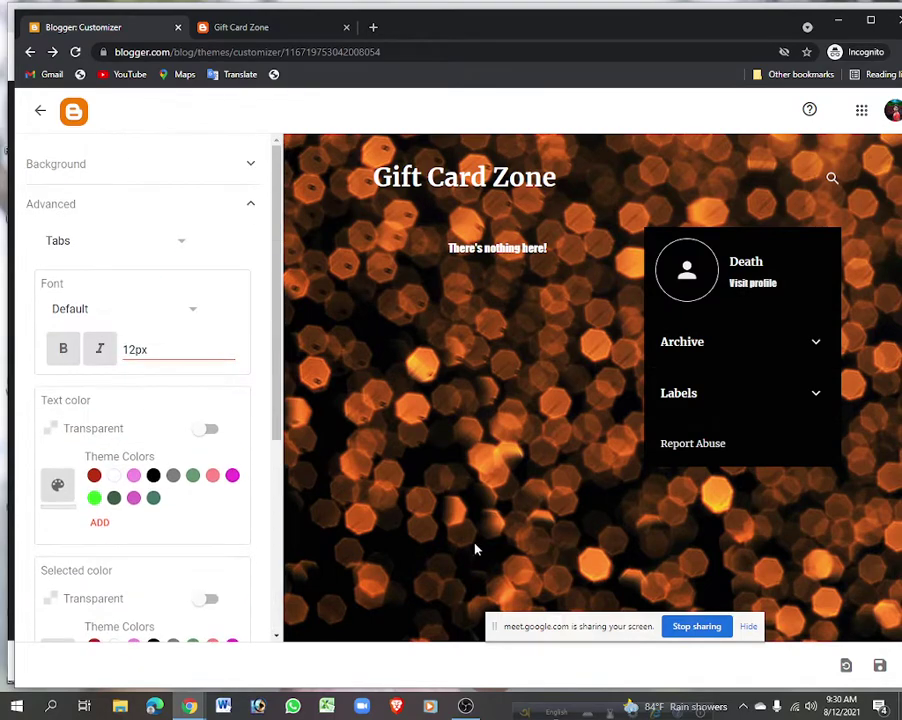
left_click(879, 665)
Switch to the live Gift Card Zone blog, reload it and check the title, body text and footer styling.
left_click(276, 27)
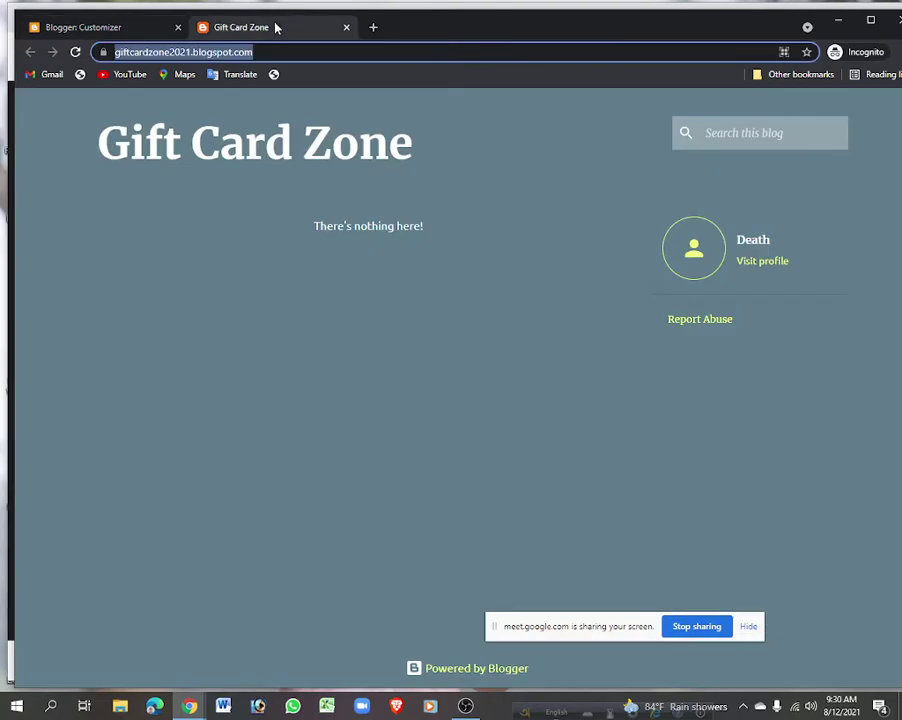
left_click(74, 52)
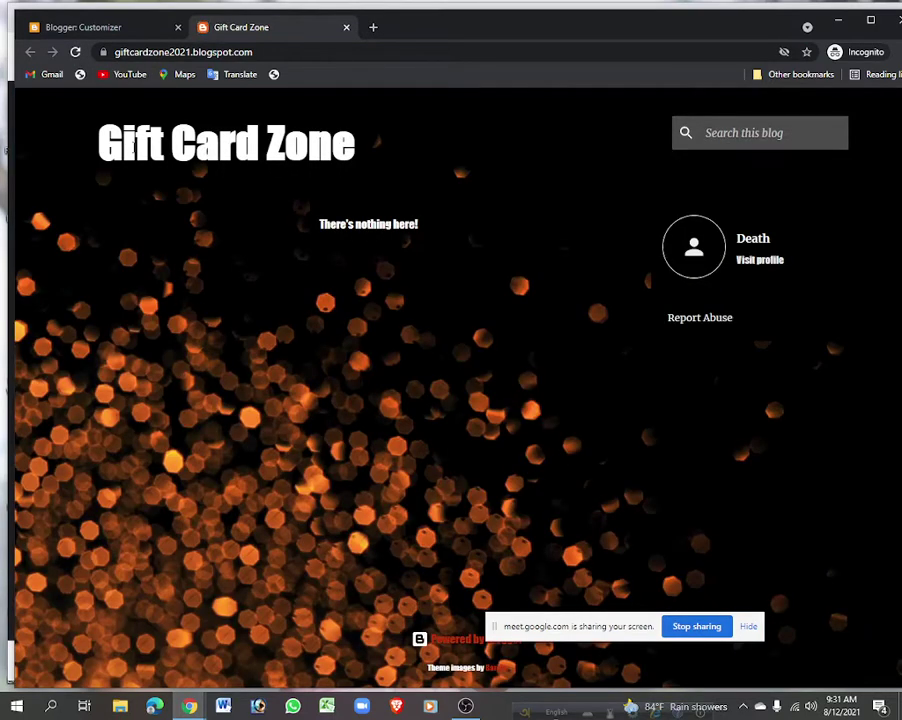
left_click_drag(92, 125, 399, 184)
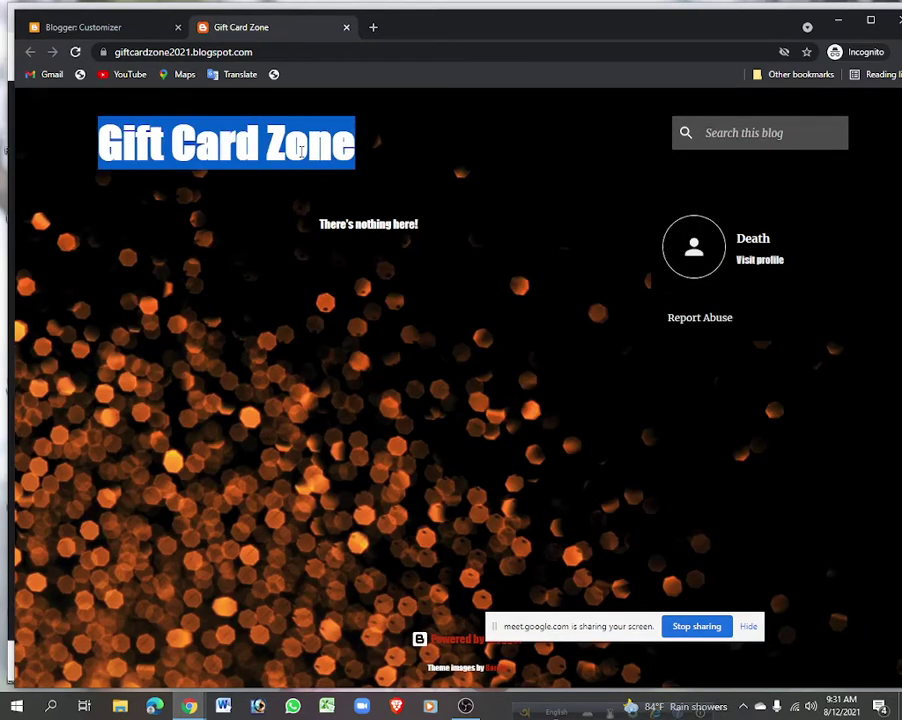
left_click(452, 399)
left_click_drag(570, 640, 834, 674)
left_click(268, 292)
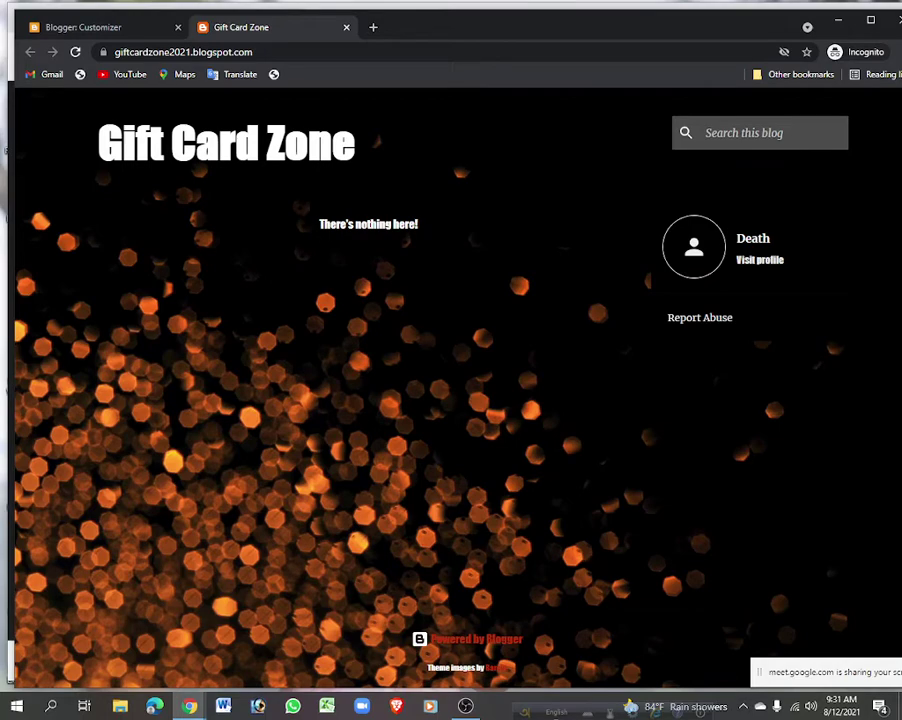
triple_click(352, 224)
left_click(375, 254)
Return to the theme customizer and examine the gadget settings for About Me and Pages.
left_click(85, 27)
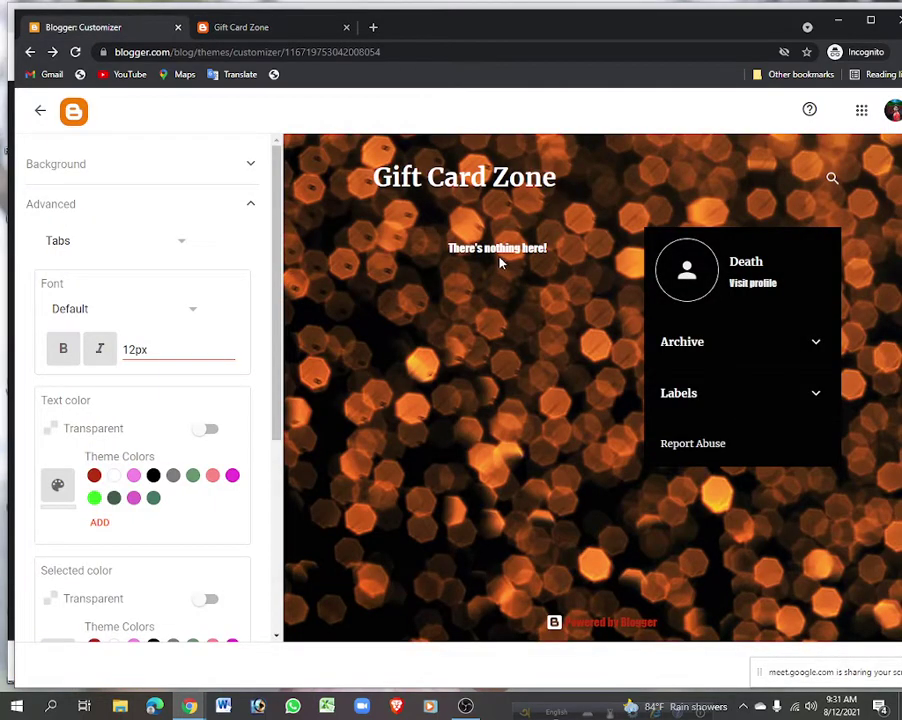
scroll(190, 520, "down", 3)
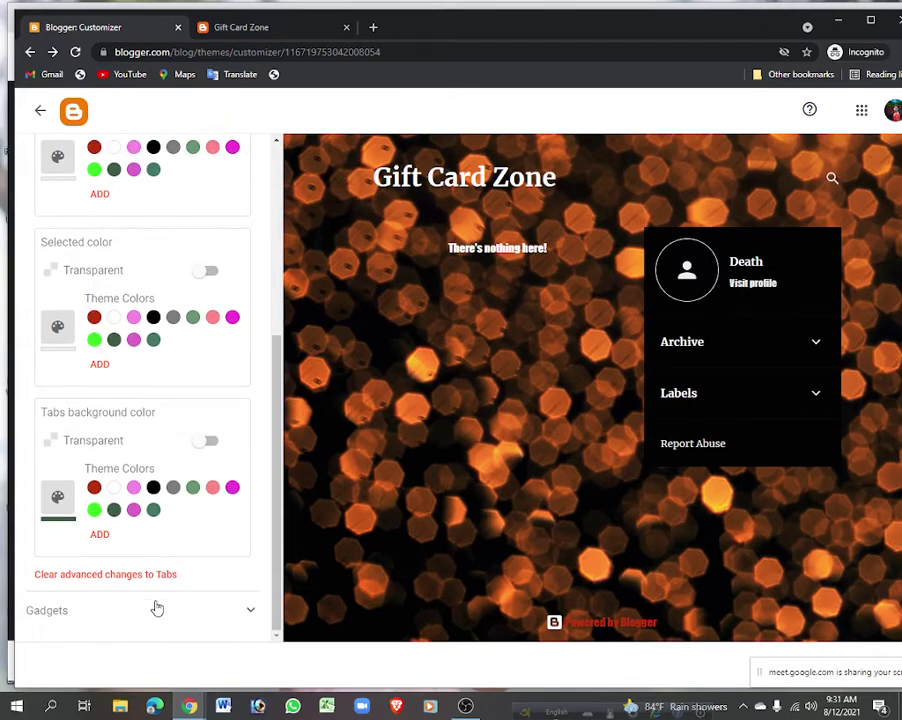
scroll(157, 500, "up", 2)
scroll(156, 396, "up", 1)
scroll(140, 480, "down", 4)
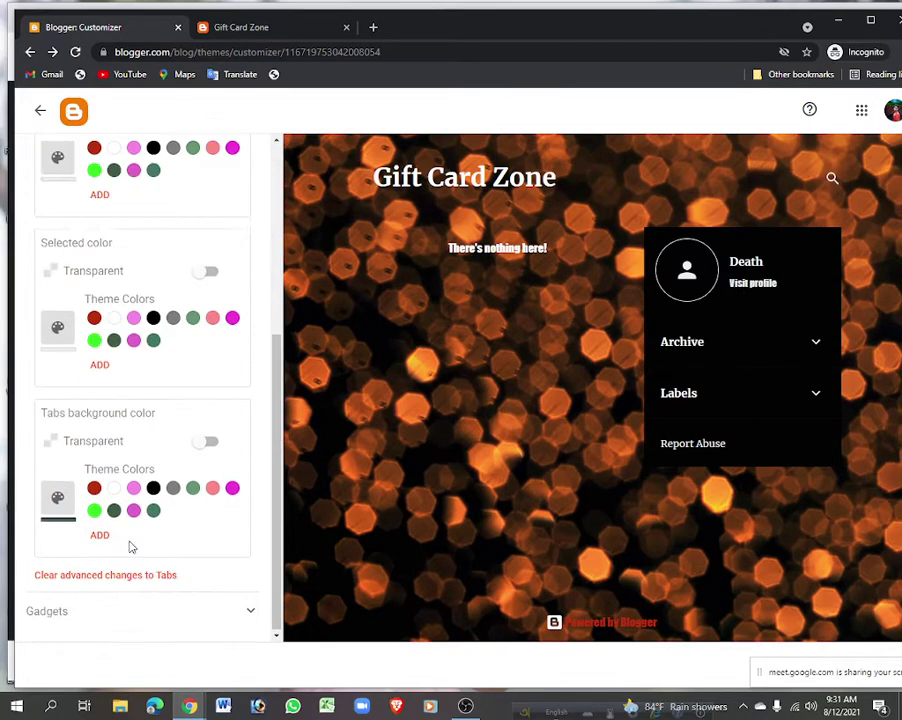
left_click(152, 612)
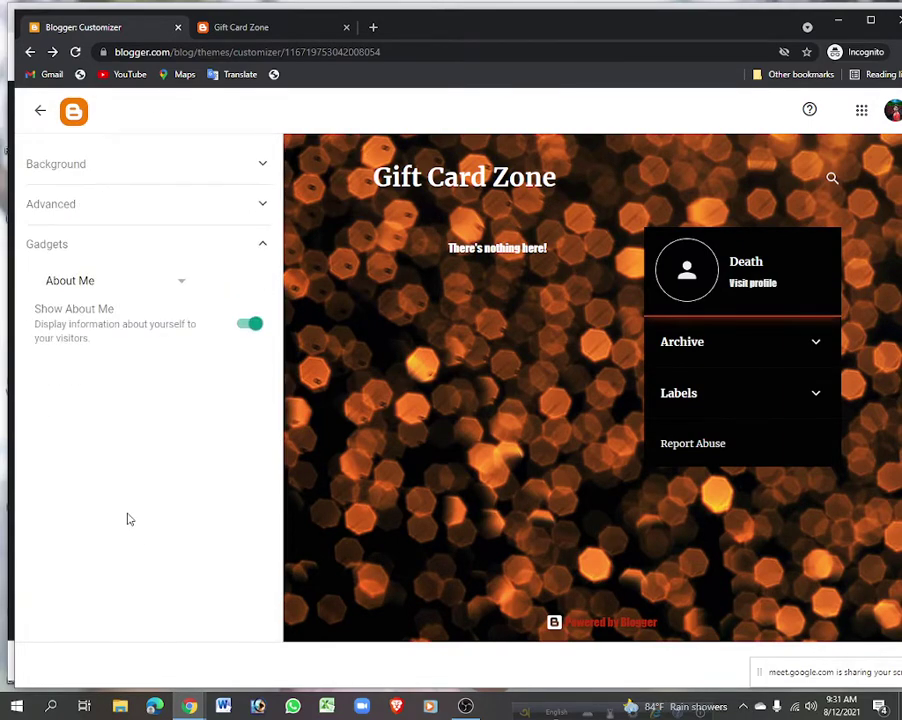
left_click(184, 288)
left_click(62, 313)
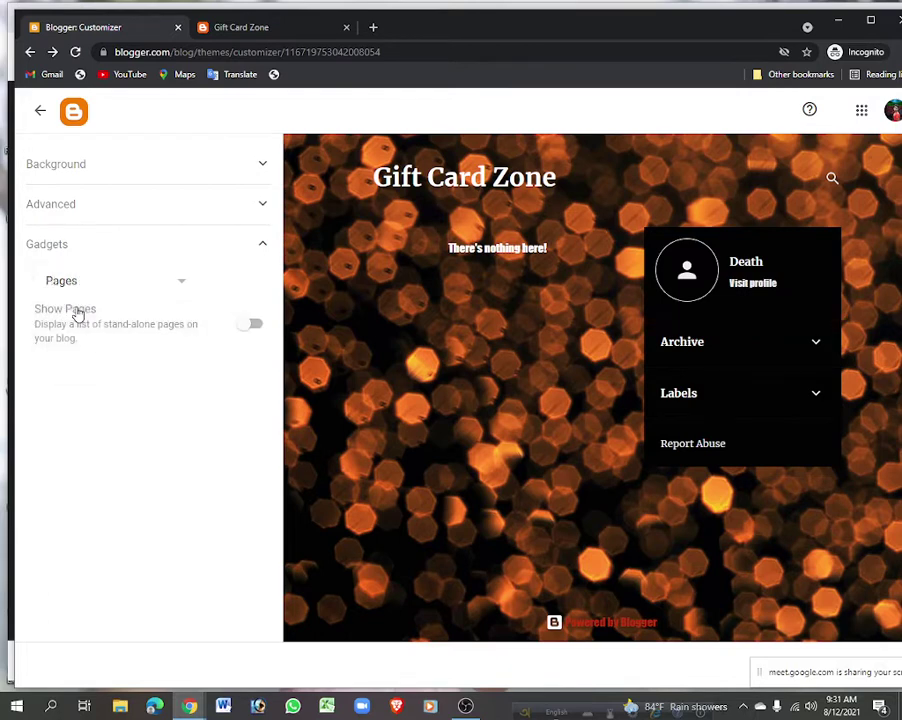
left_click(161, 288)
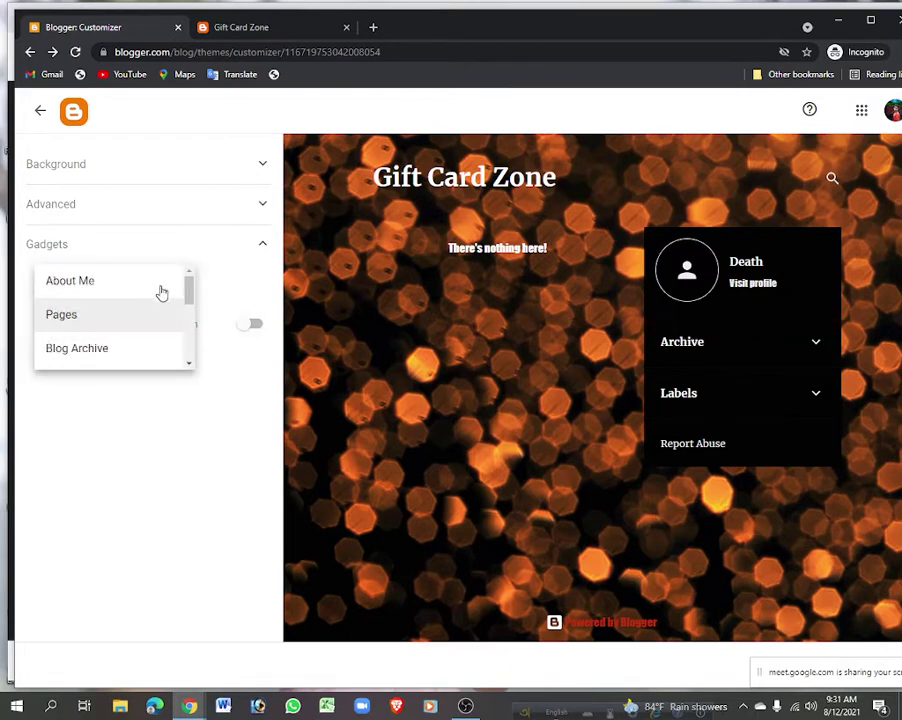
left_click(112, 286)
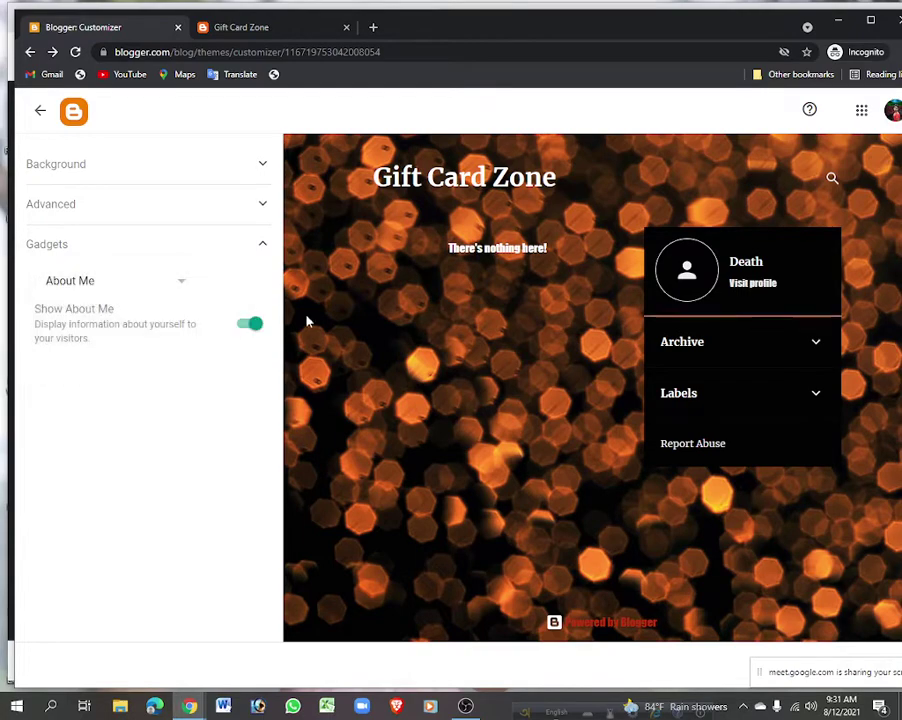
Leave the theme customizer and open the blog's Posts list.
left_click(35, 115)
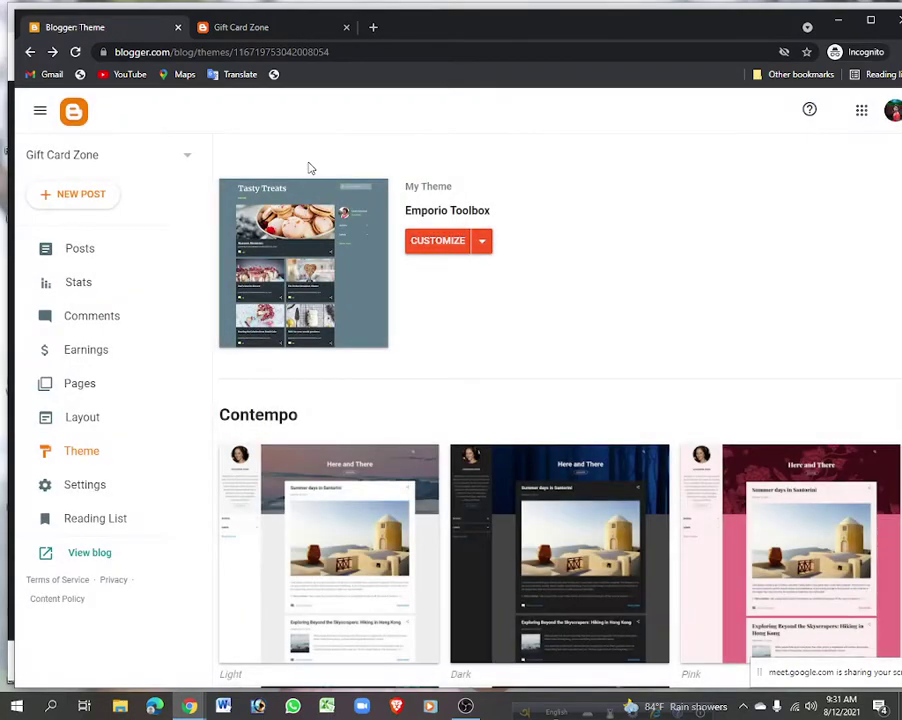
left_click(82, 252)
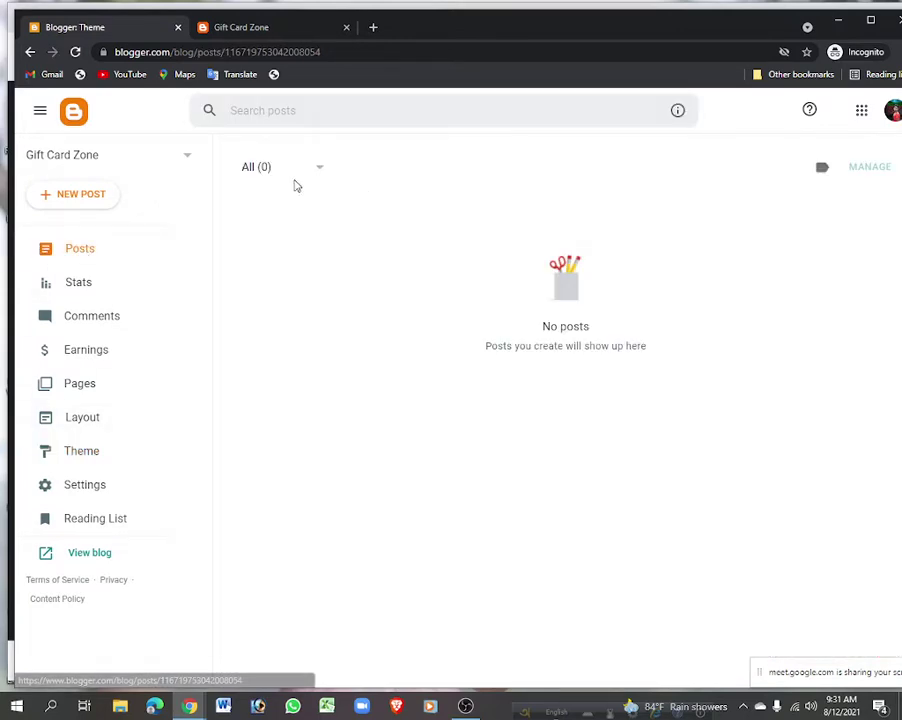
left_click(264, 28)
left_click(100, 27)
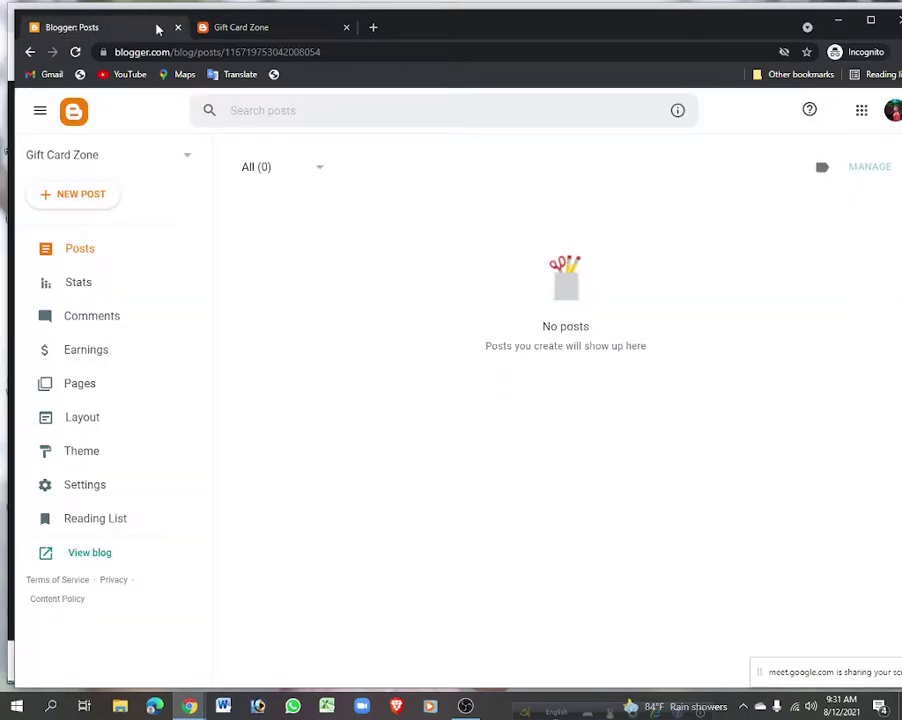
Switch to the other browser window, search Google for "get free gift cards" in a new tab, and skim the results.
left_click_drag(448, 28, 436, 80)
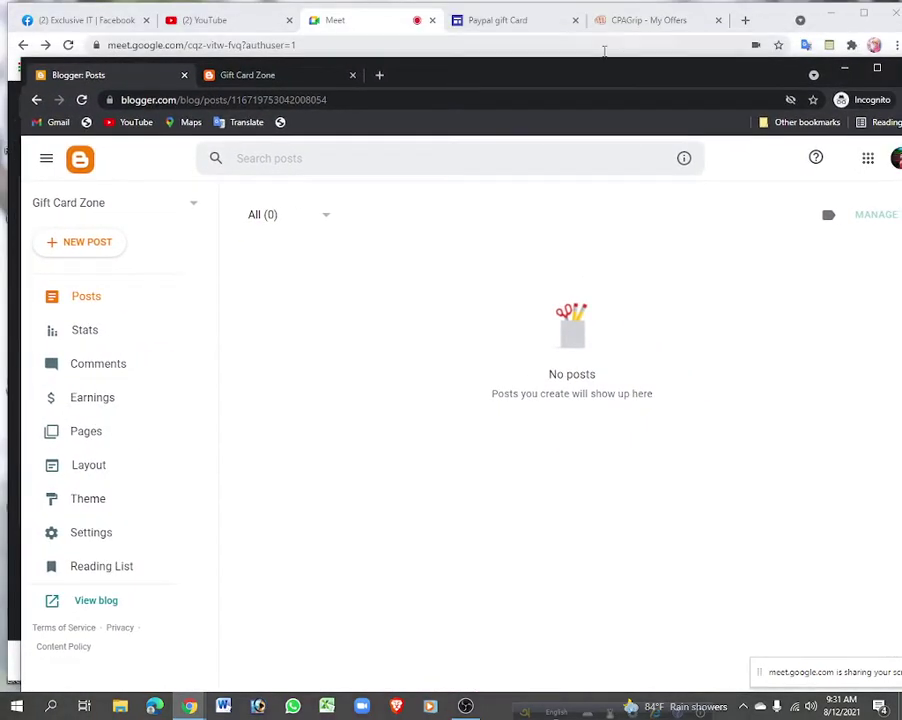
left_click(614, 28)
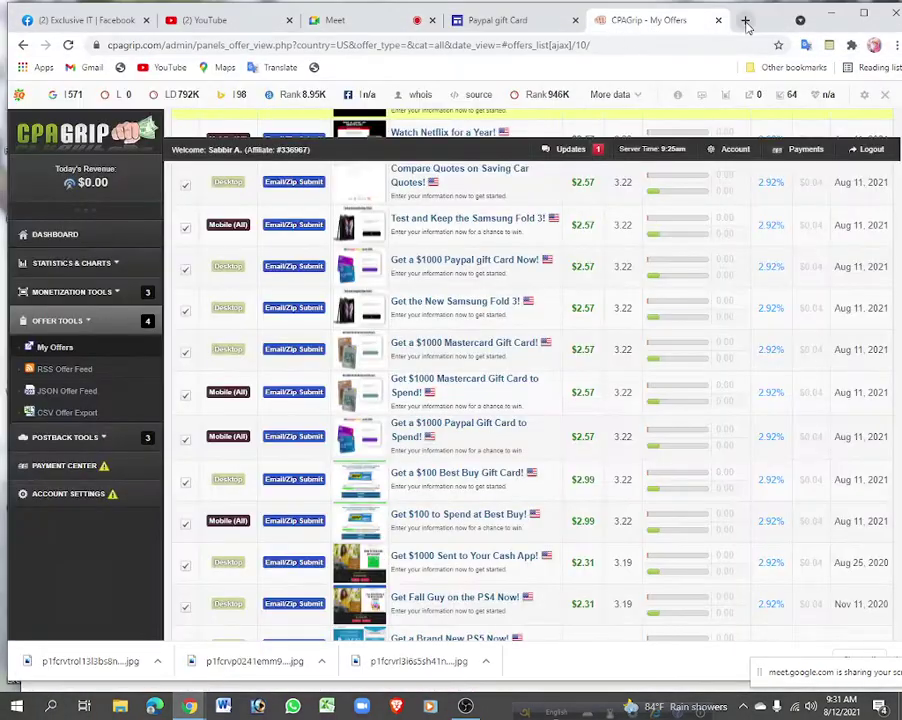
left_click(745, 20)
left_click(134, 43)
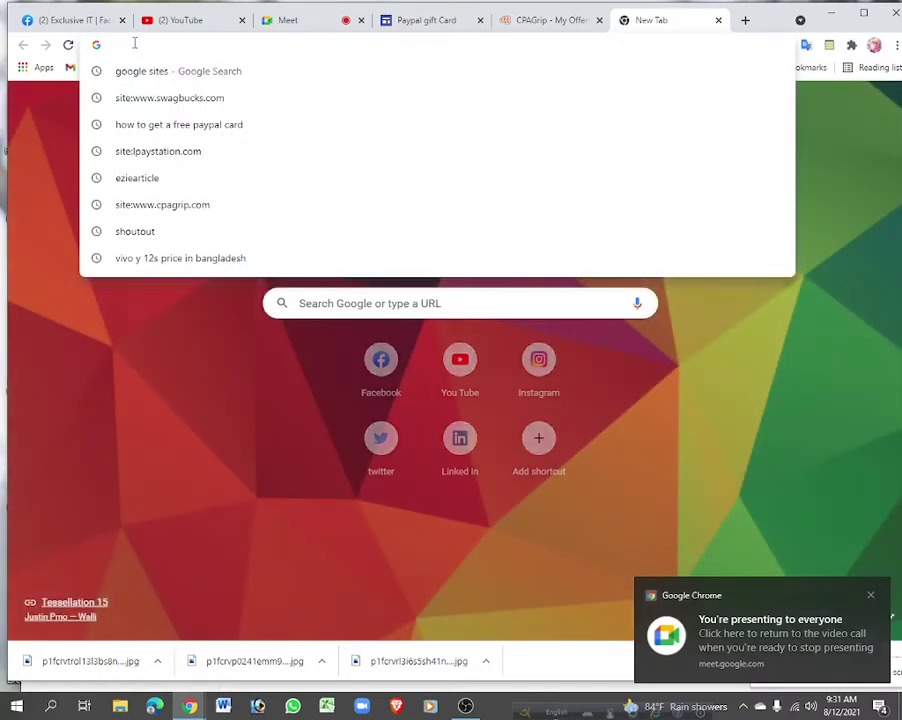
type("get")
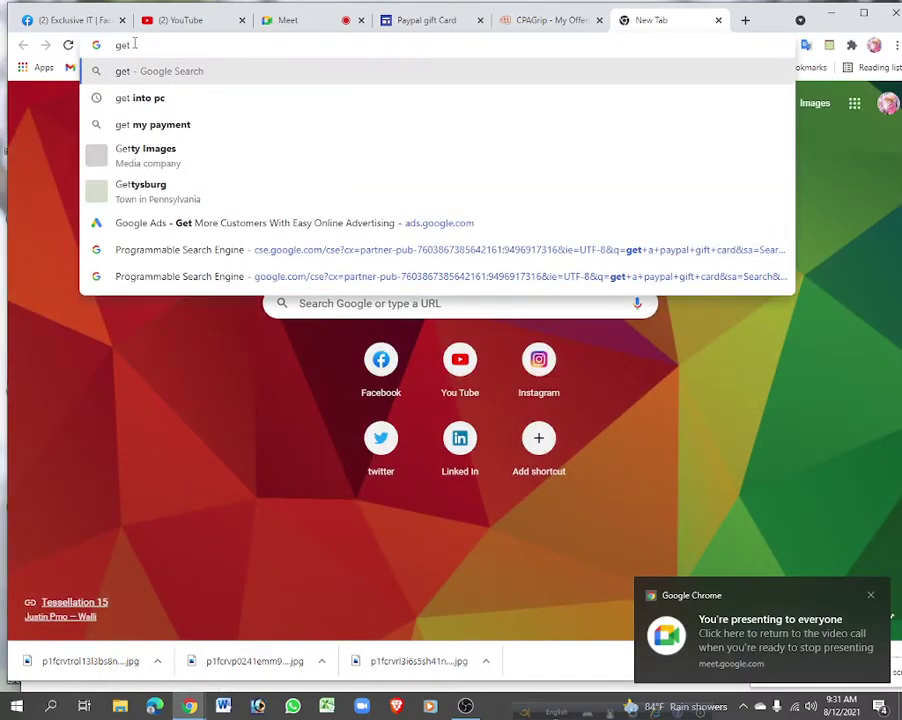
type(" free")
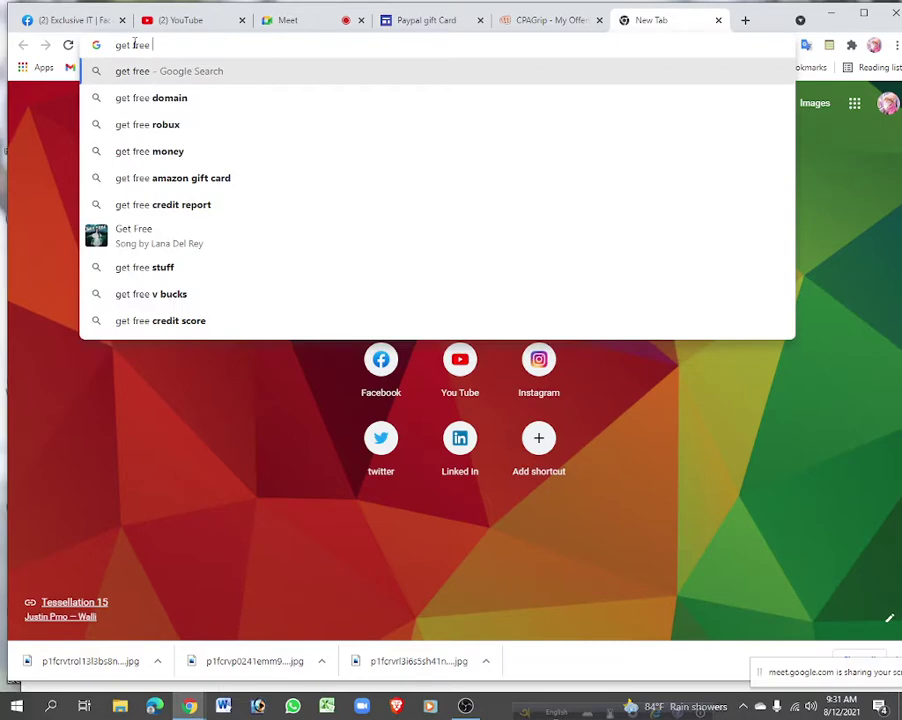
type(" gifdt")
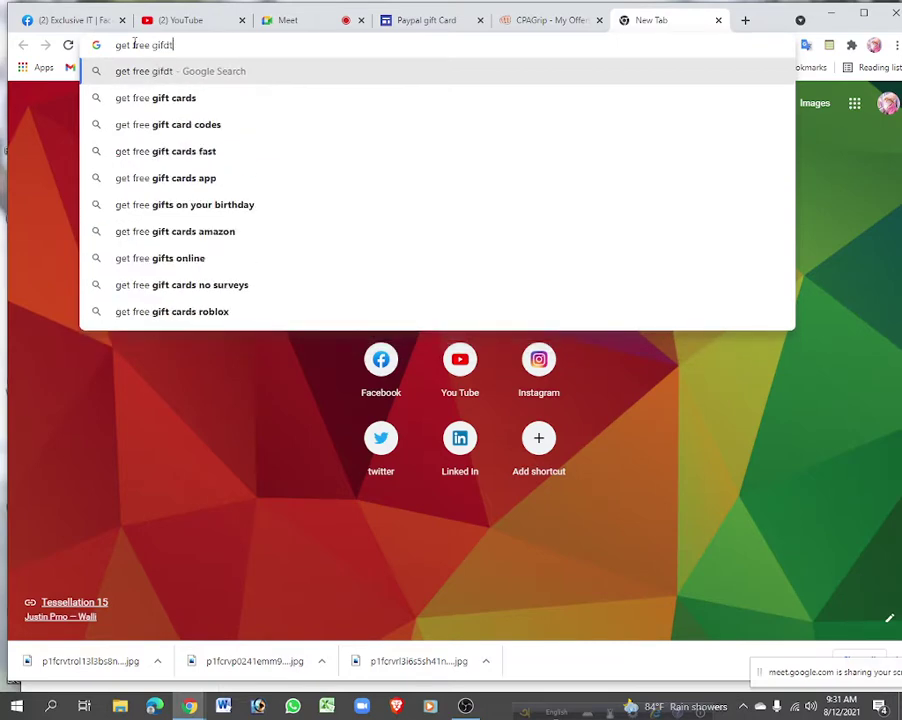
left_click(190, 98)
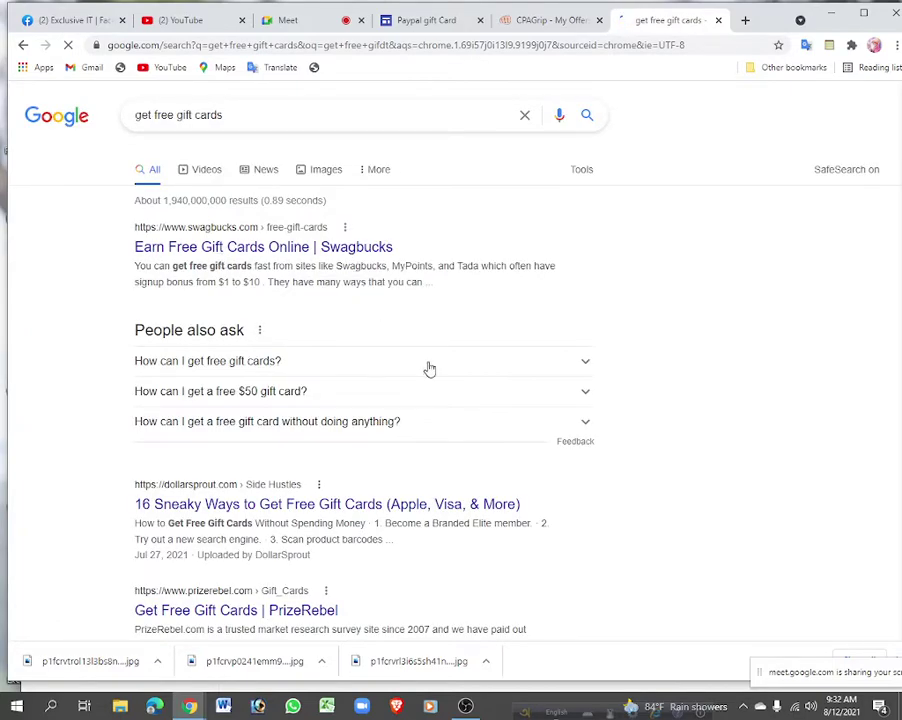
scroll(398, 328, "down", 2)
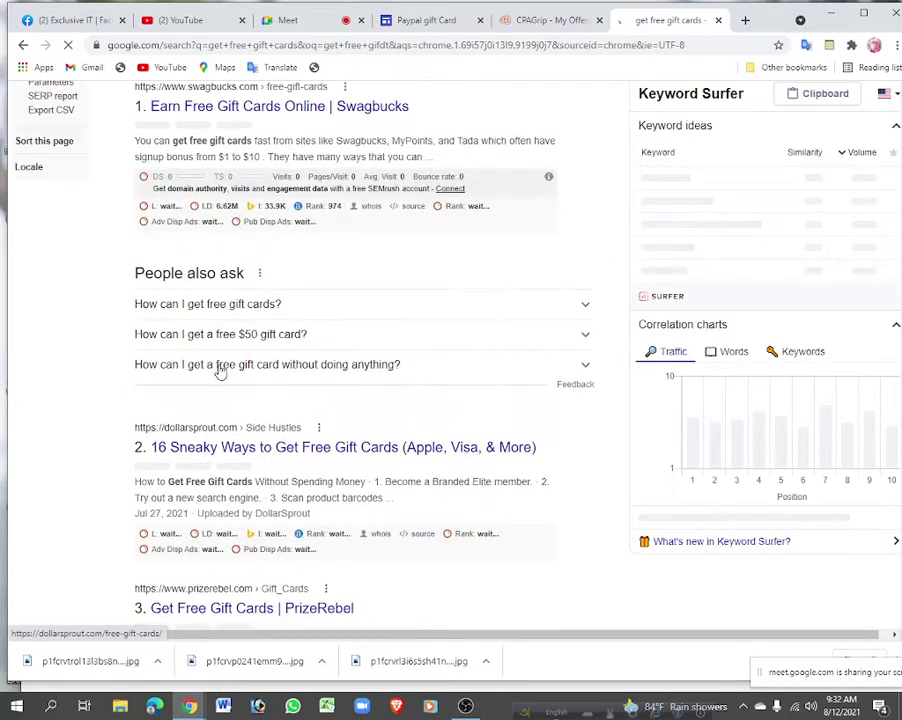
scroll(388, 406, "up", 5)
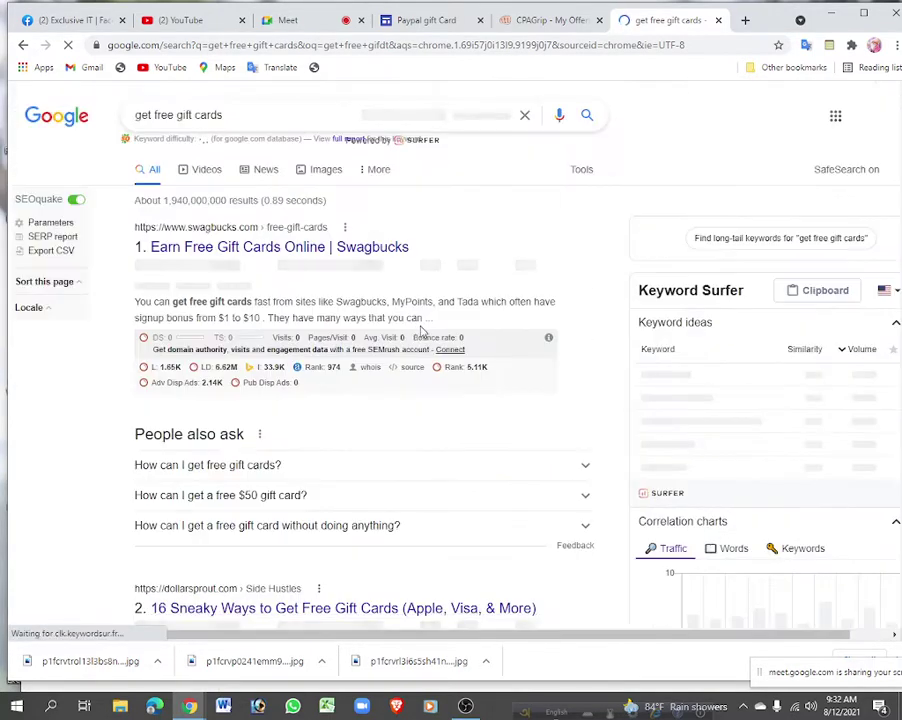
Return to the Blogger window and create a new post titled "Paypal Gift Card", with the cursor in its body.
mouse_move(190, 706)
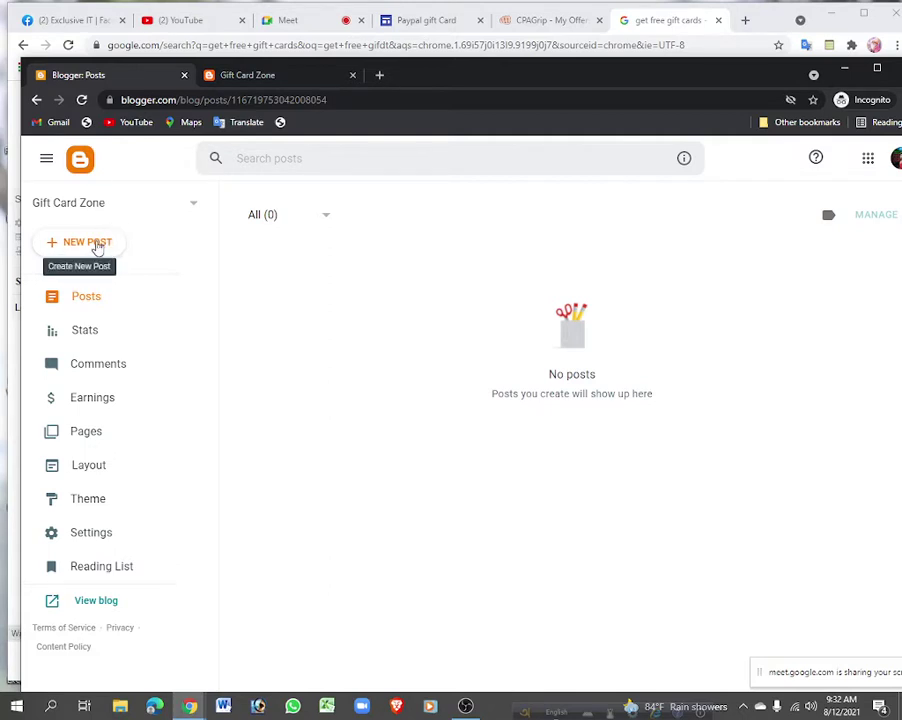
left_click(56, 244)
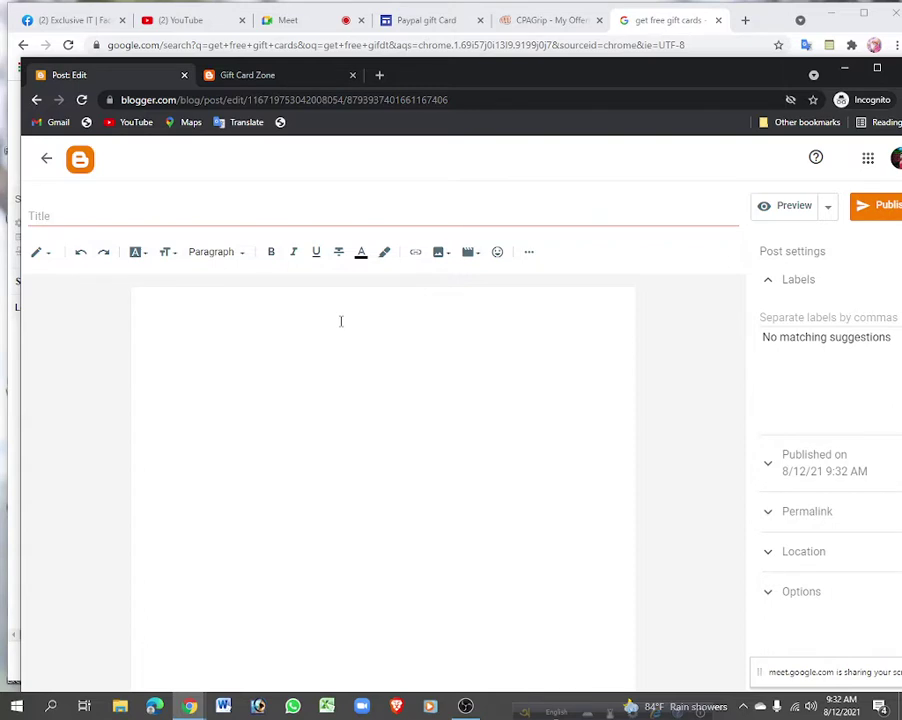
left_click(55, 213)
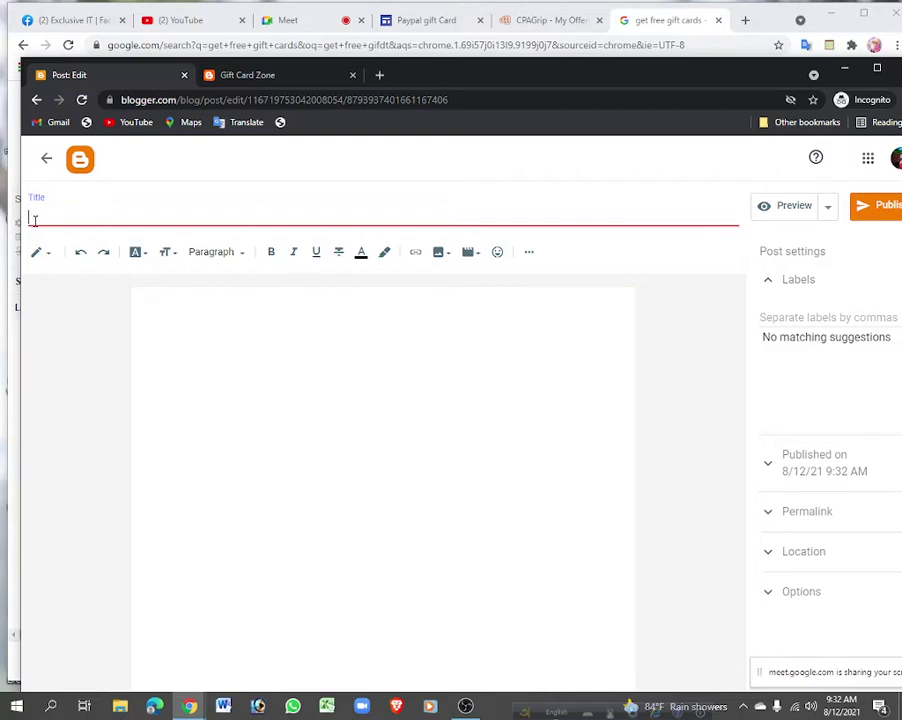
type("H")
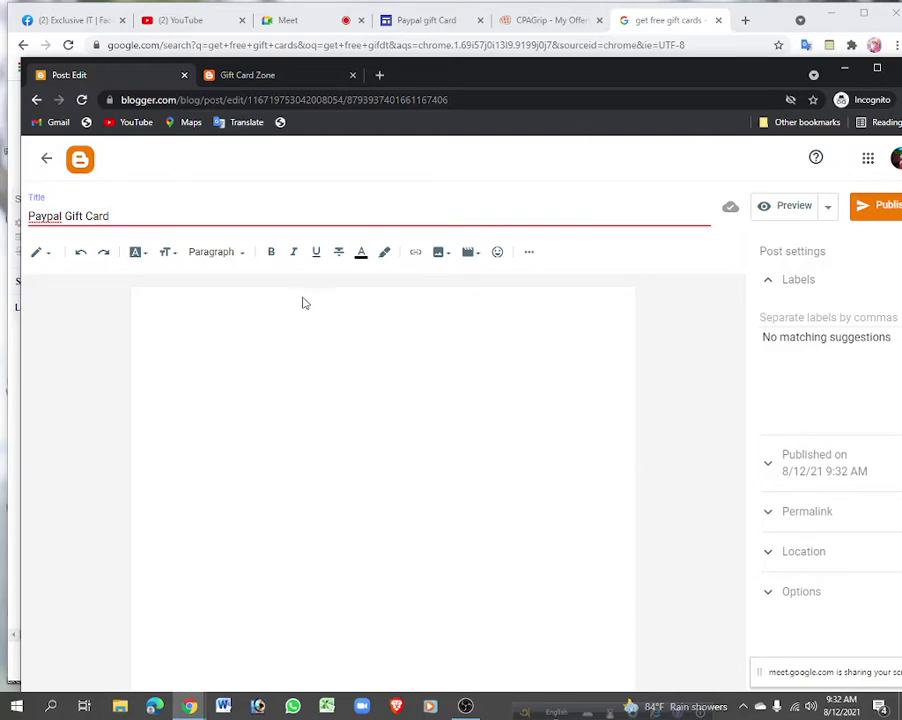
left_click(357, 315)
Go back to the Google results and open PrizeRebel's "Get Free Gift Cards" page.
left_click(655, 24)
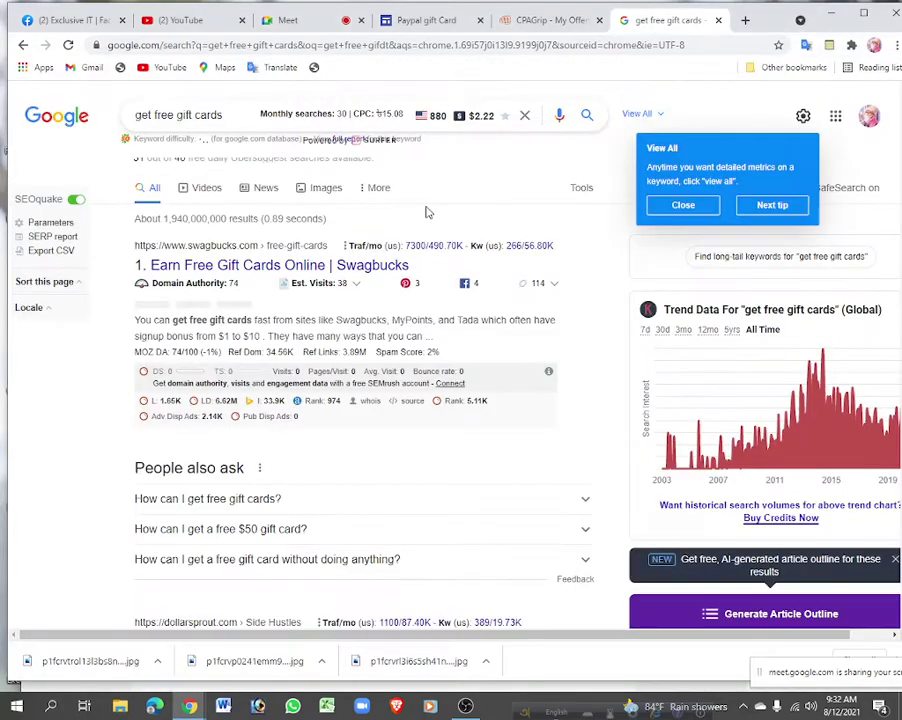
scroll(296, 307, "down", 5)
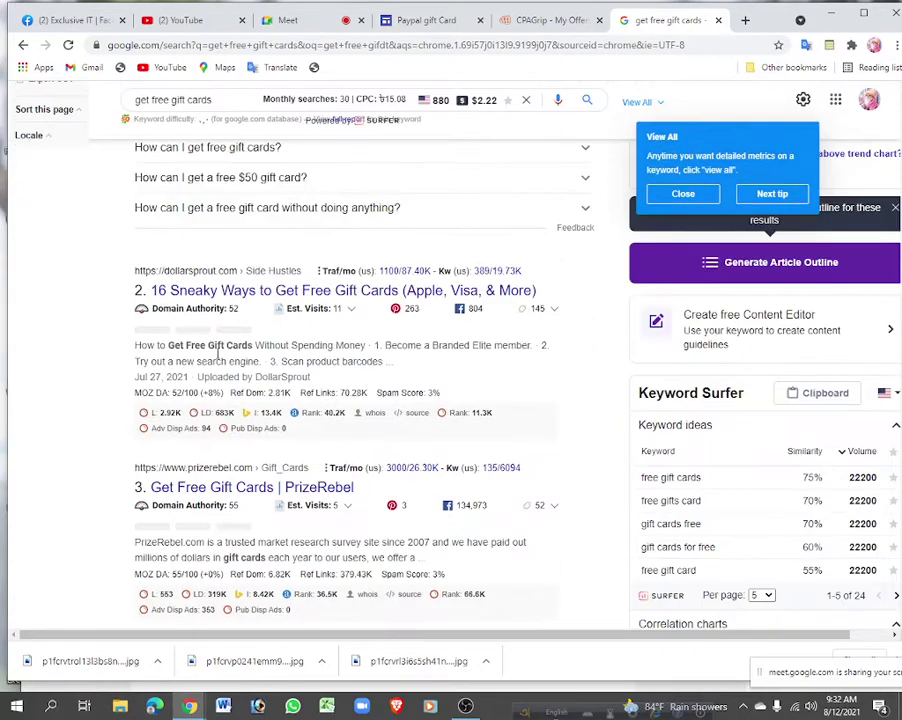
scroll(321, 437, "down", 1)
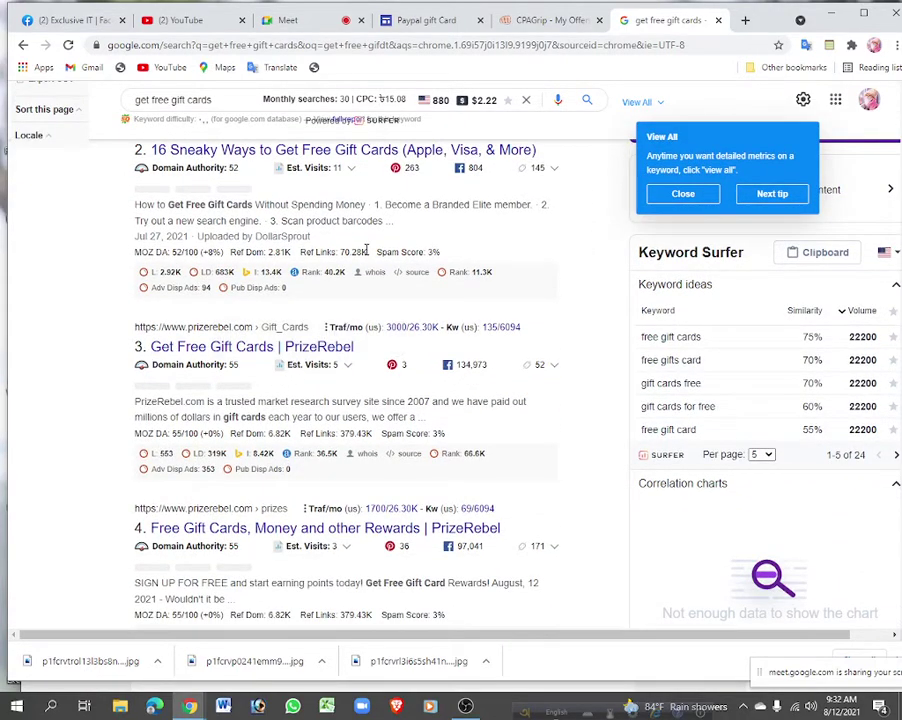
left_click(242, 345)
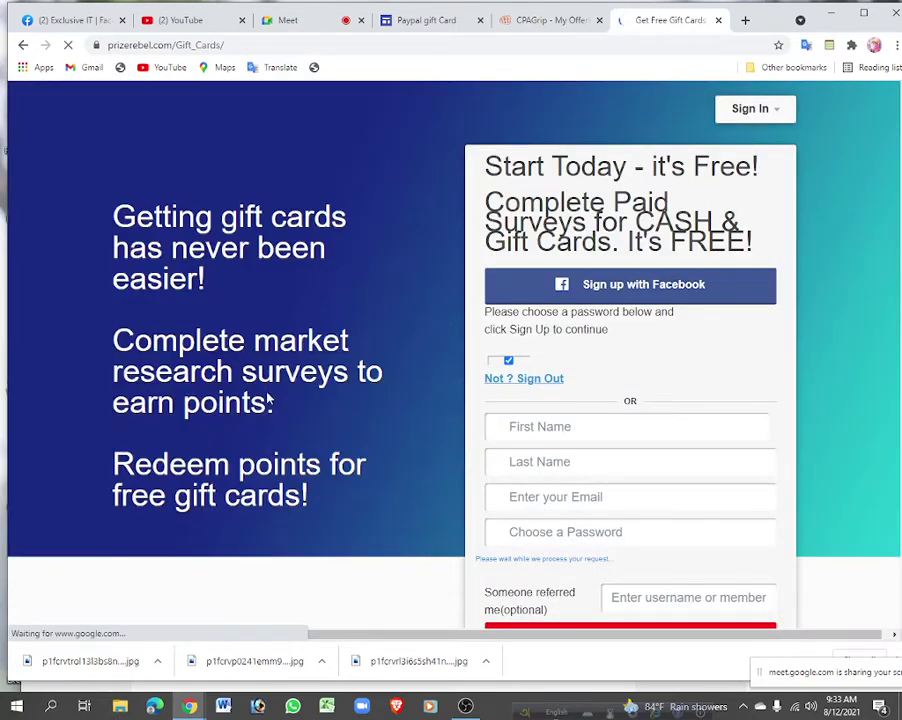
Look through the PrizeRebel gift card page for text and reward offers suitable for the PayPal post.
scroll(300, 420, "down", 10)
scroll(365, 464, "down", 4)
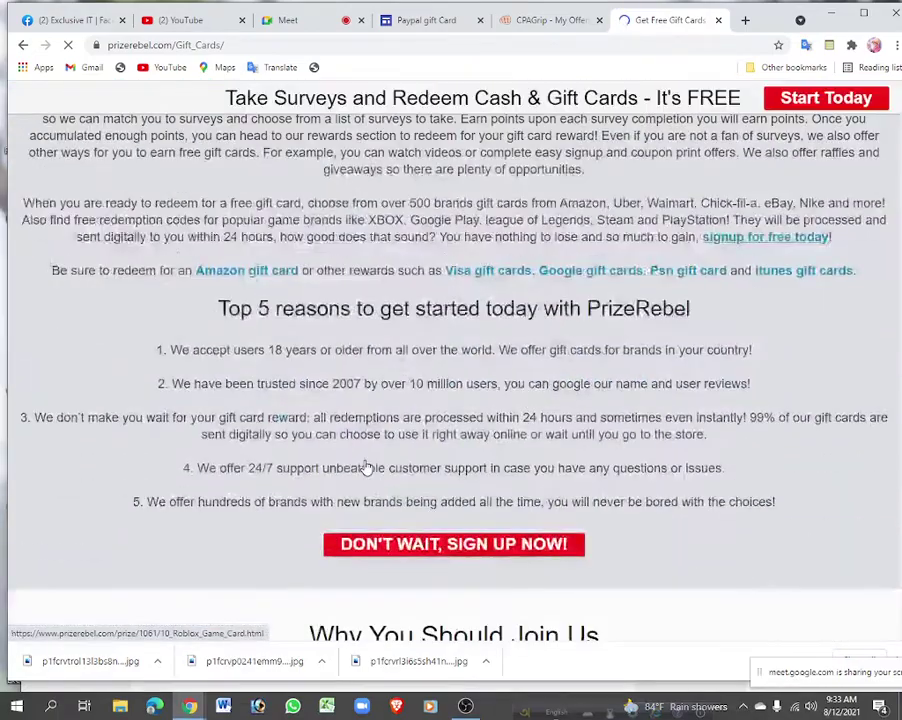
scroll(367, 467, "up", 4)
scroll(367, 467, "down", 1)
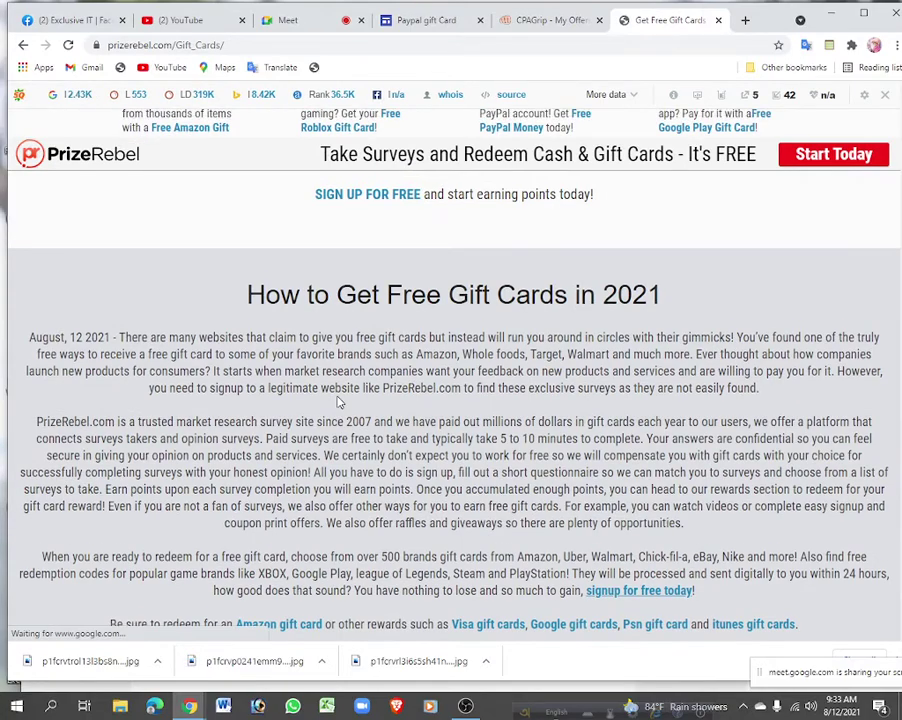
scroll(339, 402, "down", 8)
scroll(339, 402, "down", 3)
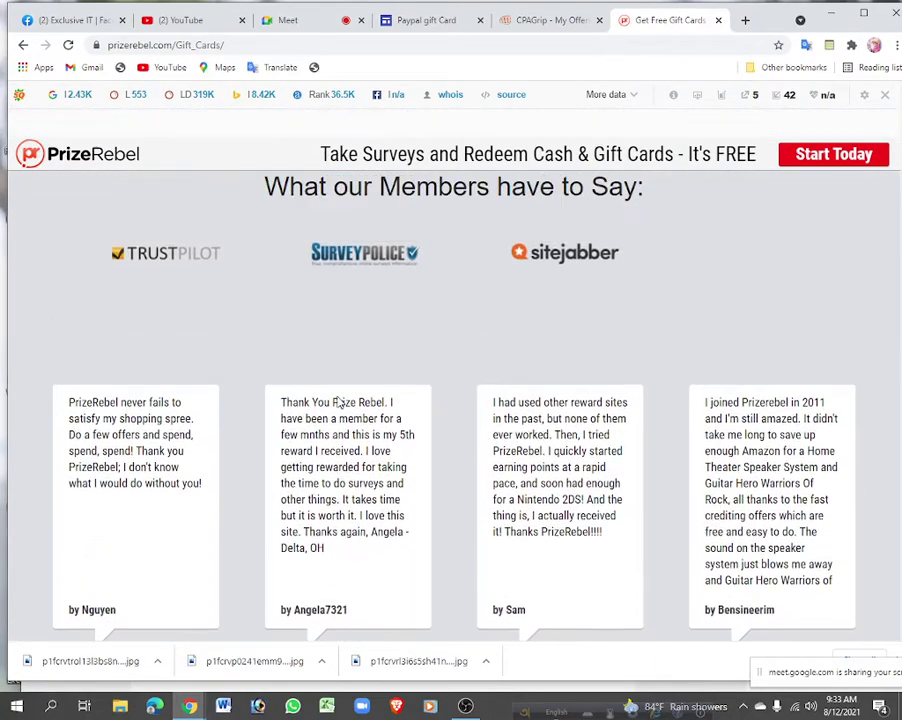
scroll(339, 402, "down", 4)
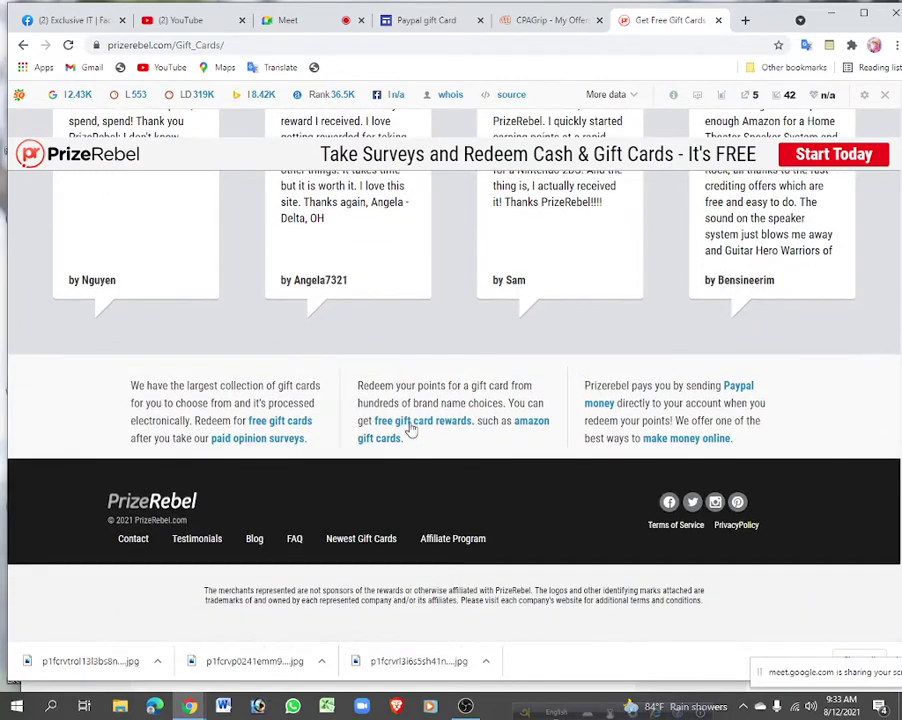
scroll(420, 380, "up", 3)
scroll(660, 334, "up", 15)
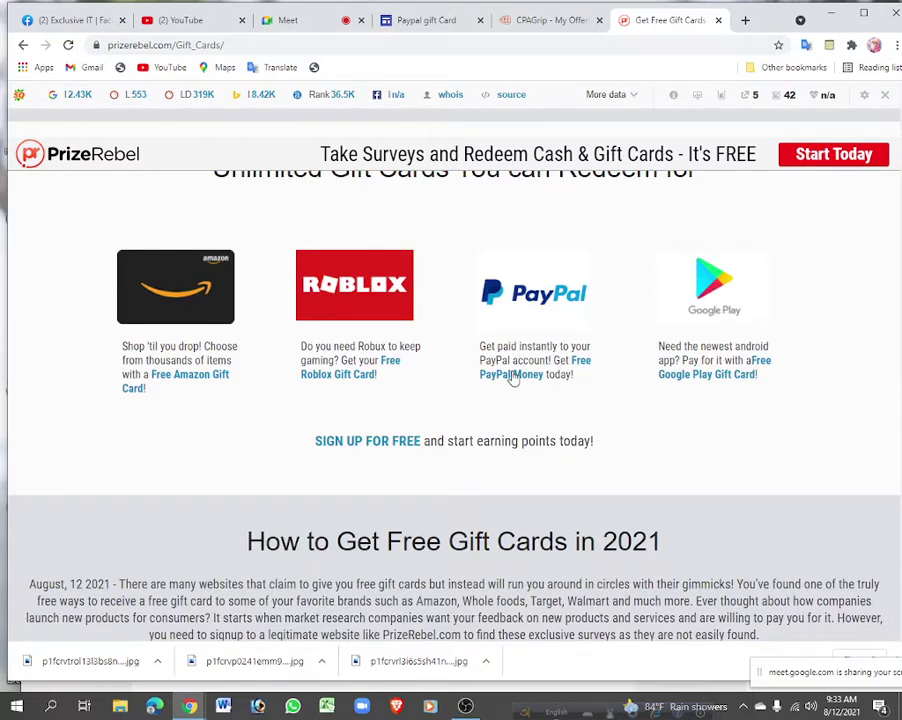
Open PrizeRebel's Free PayPal Money page and copy the first two paragraphs of its About FREE PayPal Money section.
left_click(510, 377)
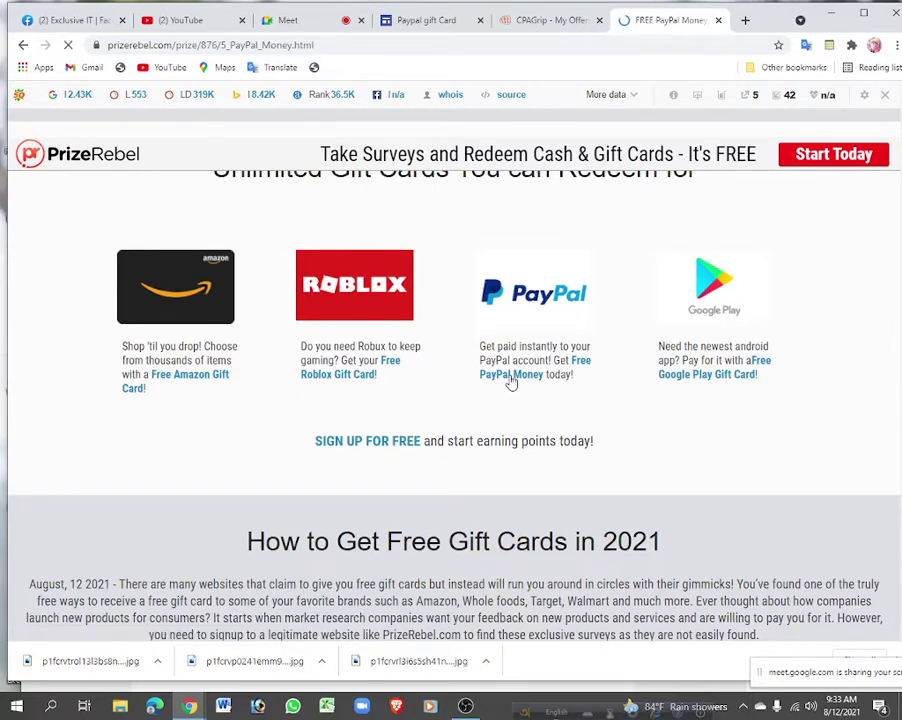
scroll(429, 357, "down", 10)
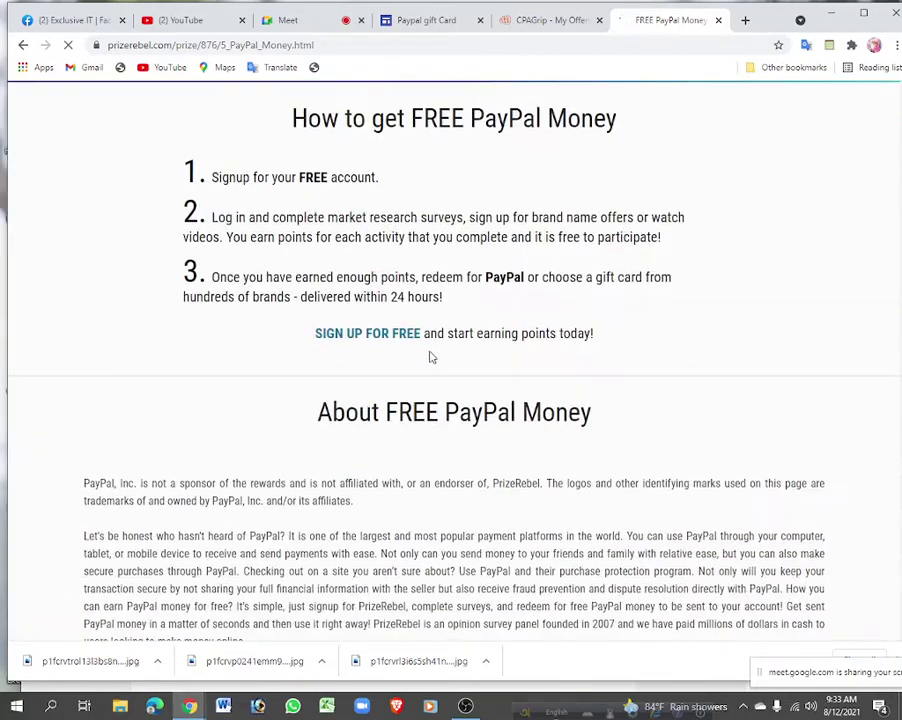
scroll(530, 400, "down", 3)
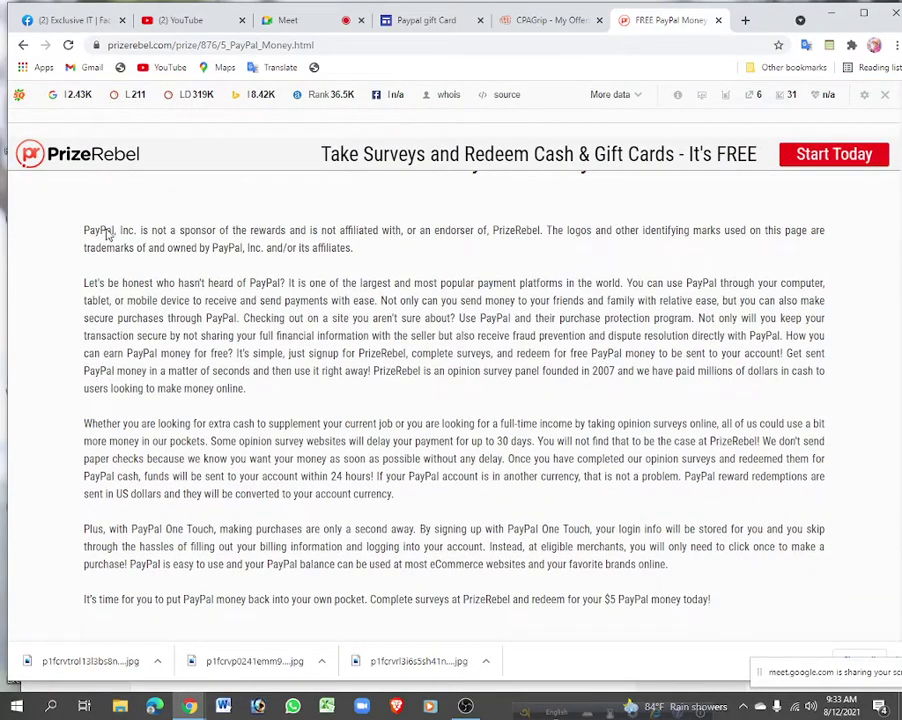
left_click_drag(108, 234, 250, 390)
right_click(245, 306)
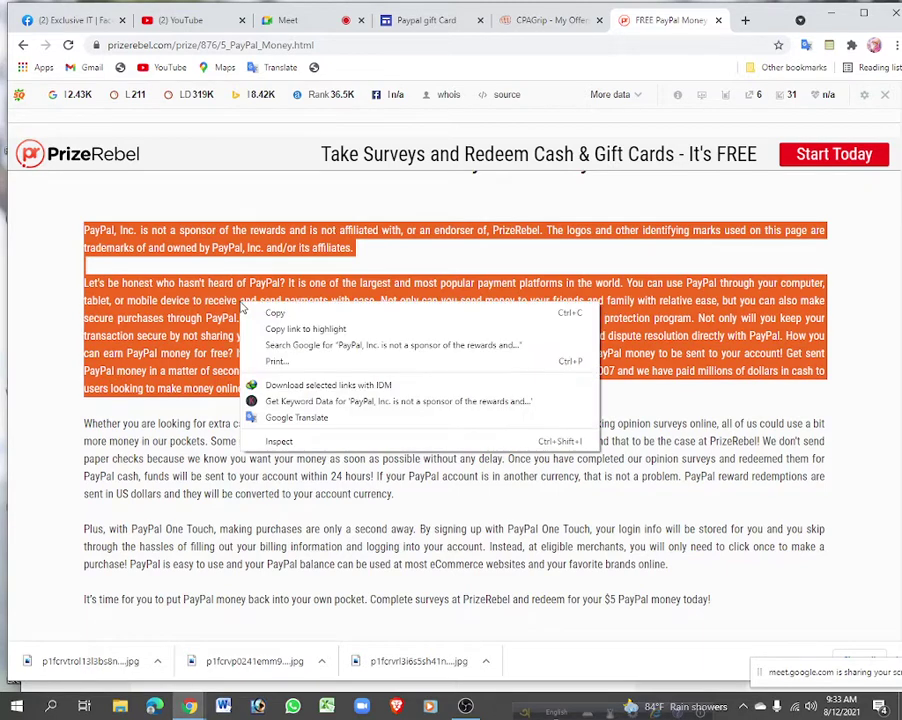
left_click(325, 314)
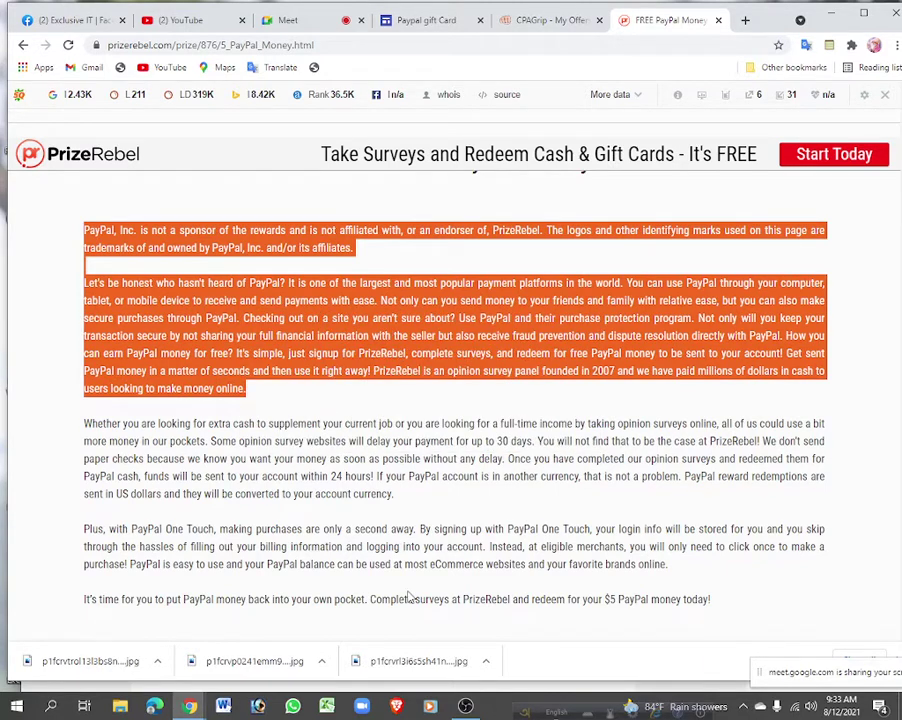
Paste the copied paragraphs into the body of the Blogger post and make the opening word "PayPal" bold.
mouse_move(189, 704)
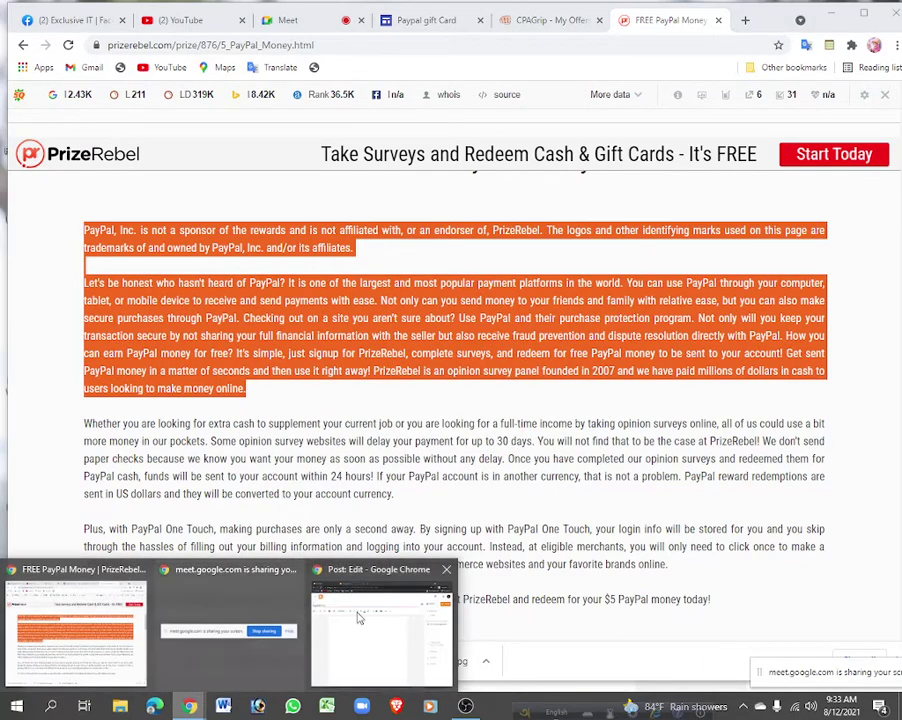
left_click(430, 628)
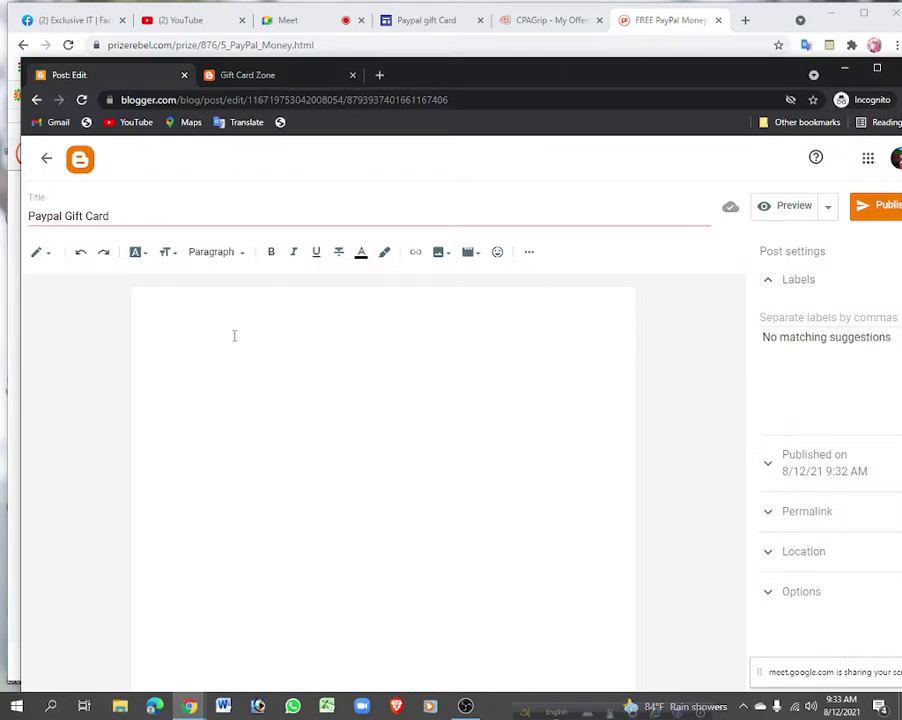
key("ctrl+v")
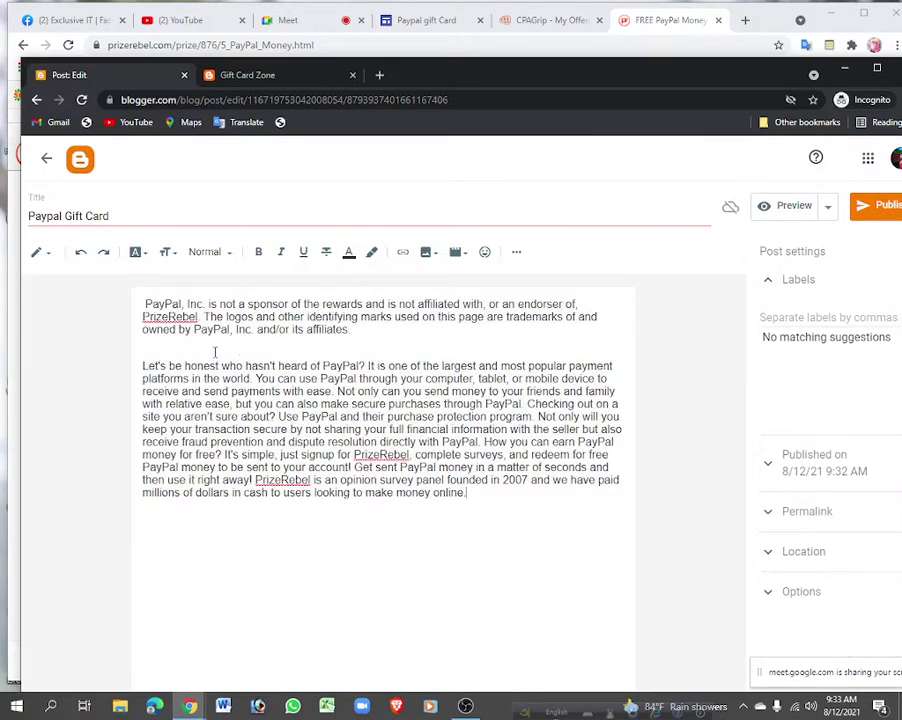
left_click_drag(178, 304, 143, 304)
left_click(258, 253)
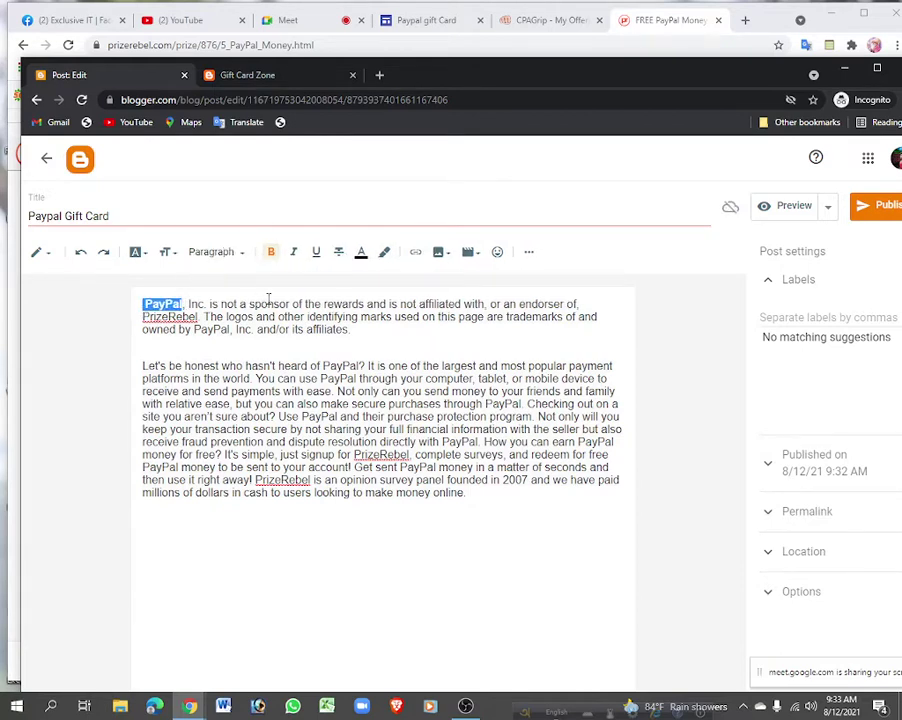
Examine the post's source in HTML view and return to Compose view.
left_click(40, 253)
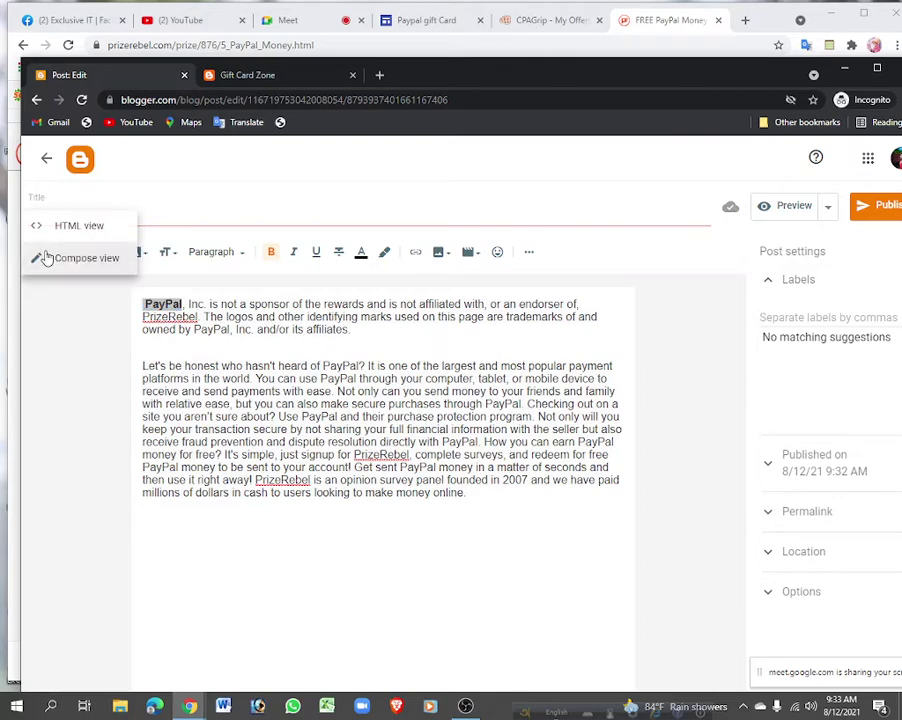
left_click(80, 226)
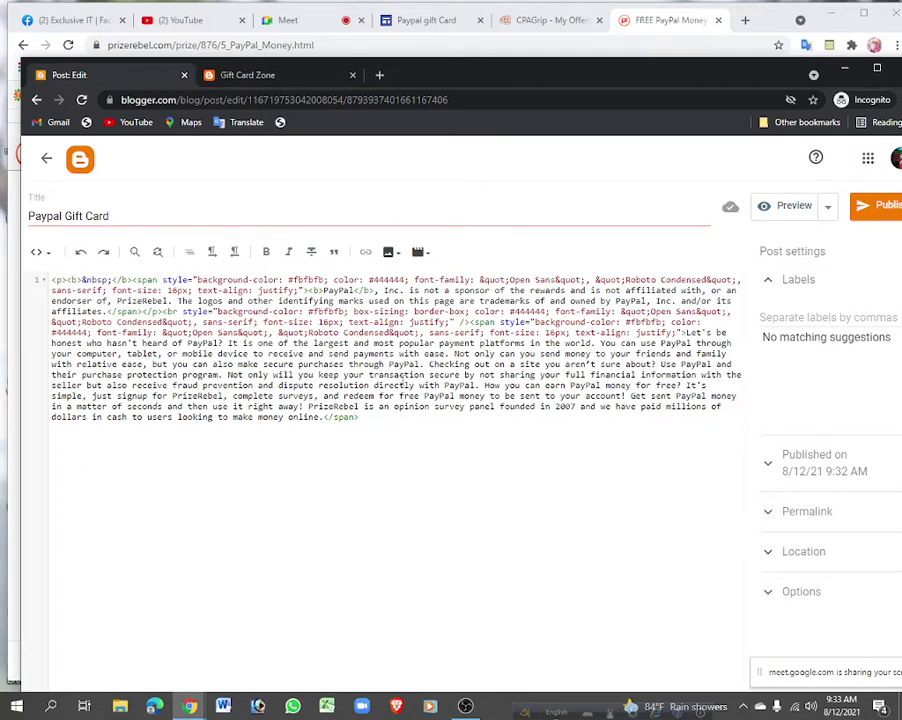
left_click(37, 253)
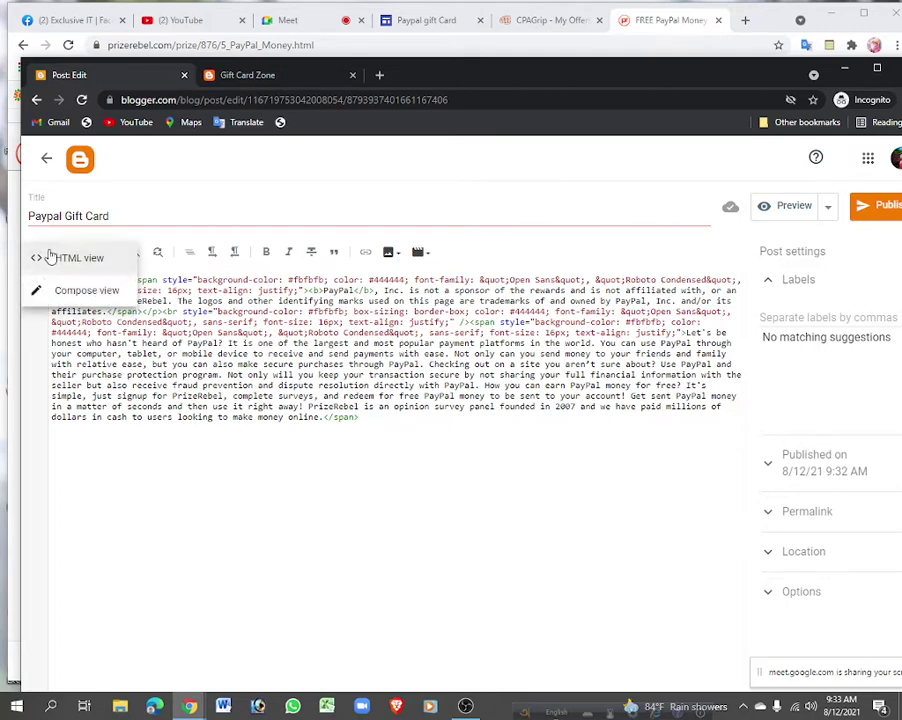
left_click(104, 290)
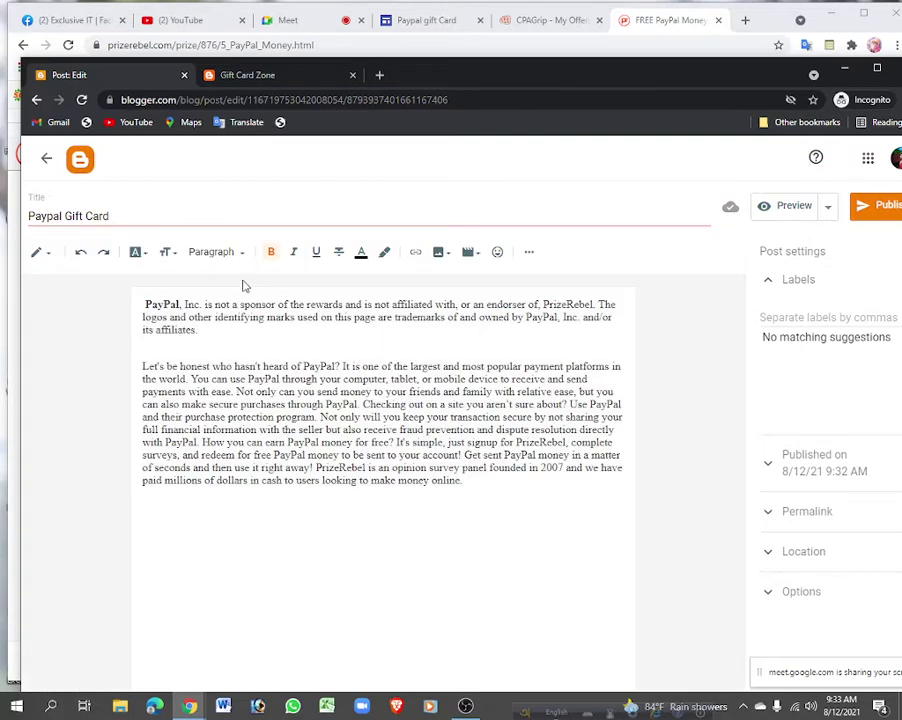
Split the bold "PayPal," onto its own line above the first paragraph and center-align it.
left_click(184, 304)
key("Return")
left_click_drag(184, 304, 142, 308)
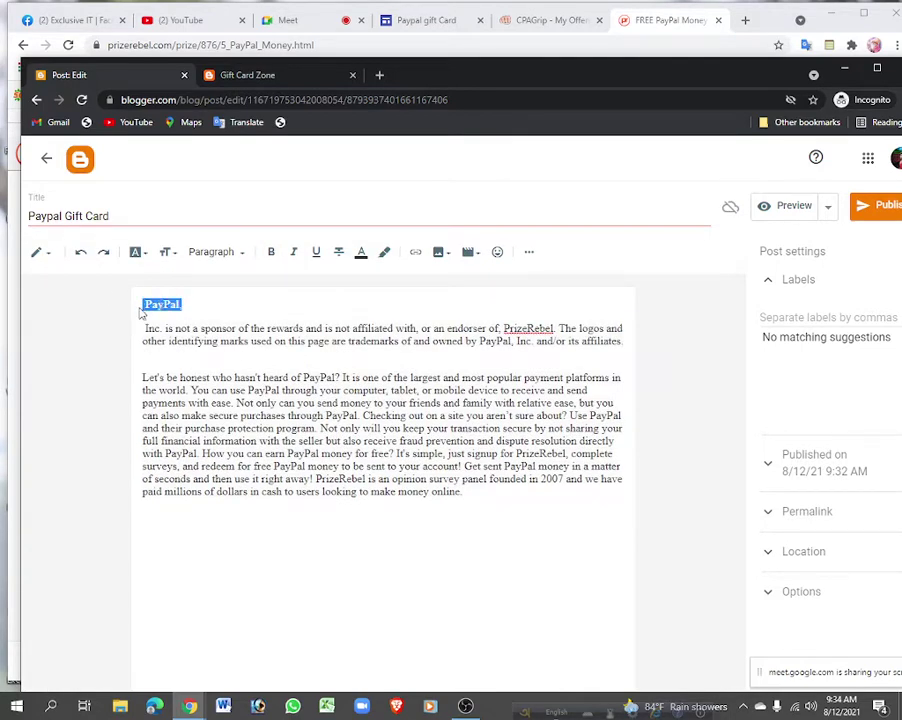
left_click(529, 253)
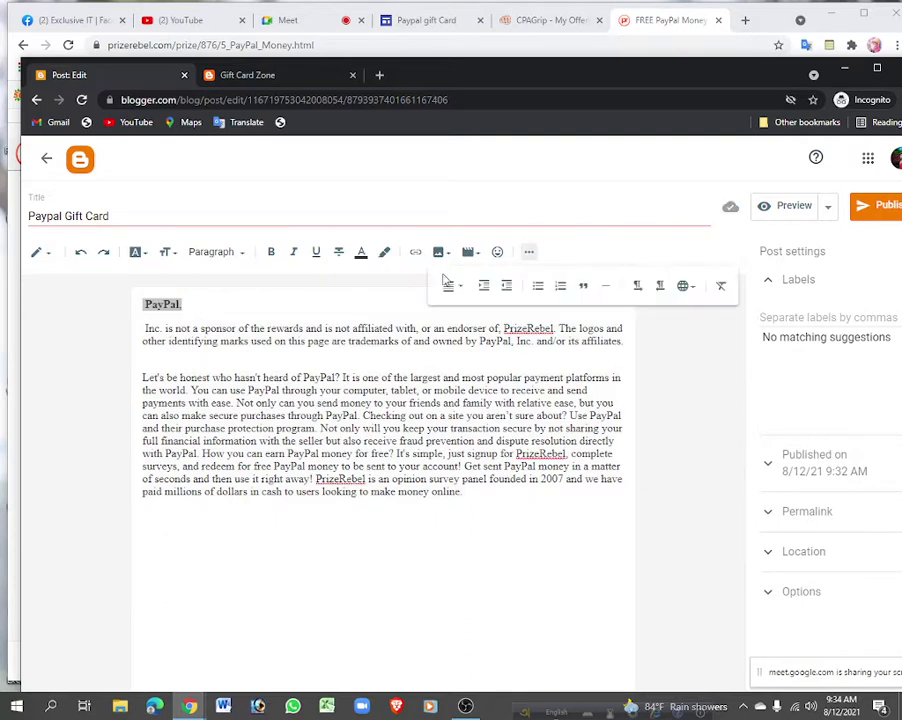
left_click(445, 286)
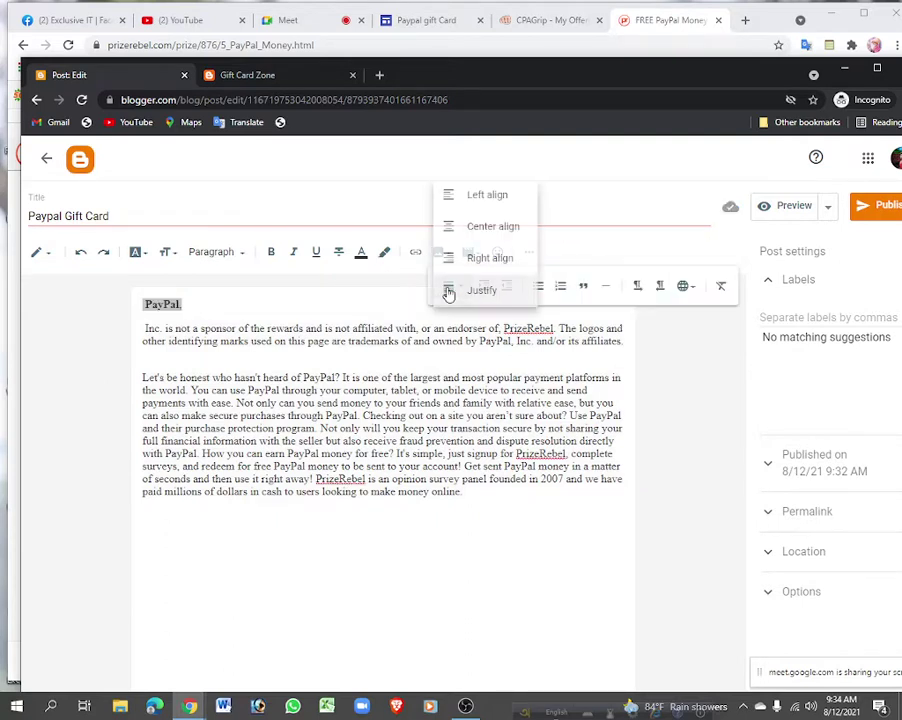
left_click(478, 228)
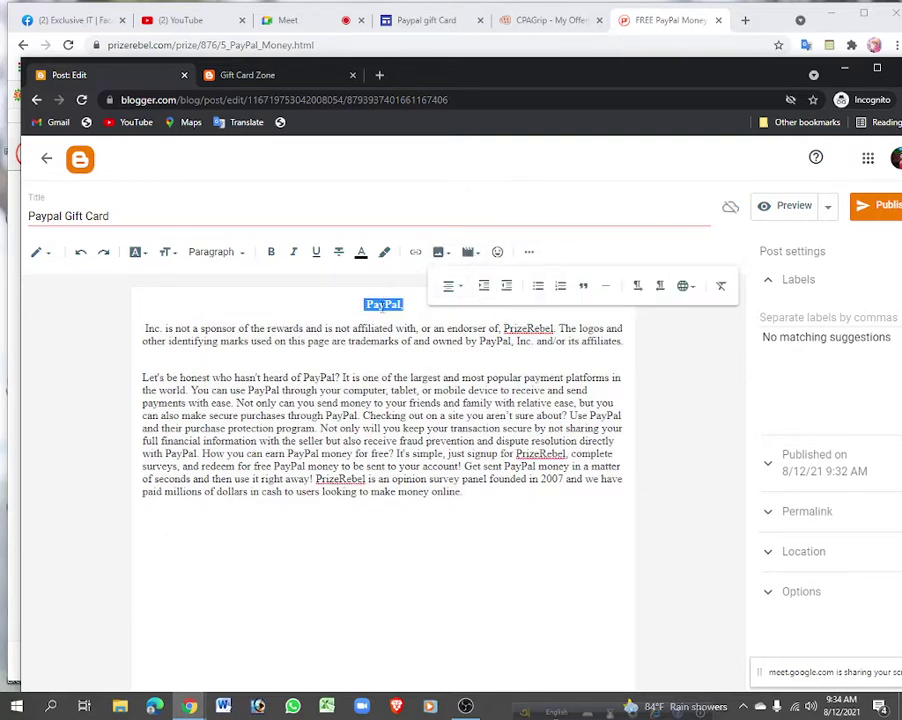
left_click(406, 306)
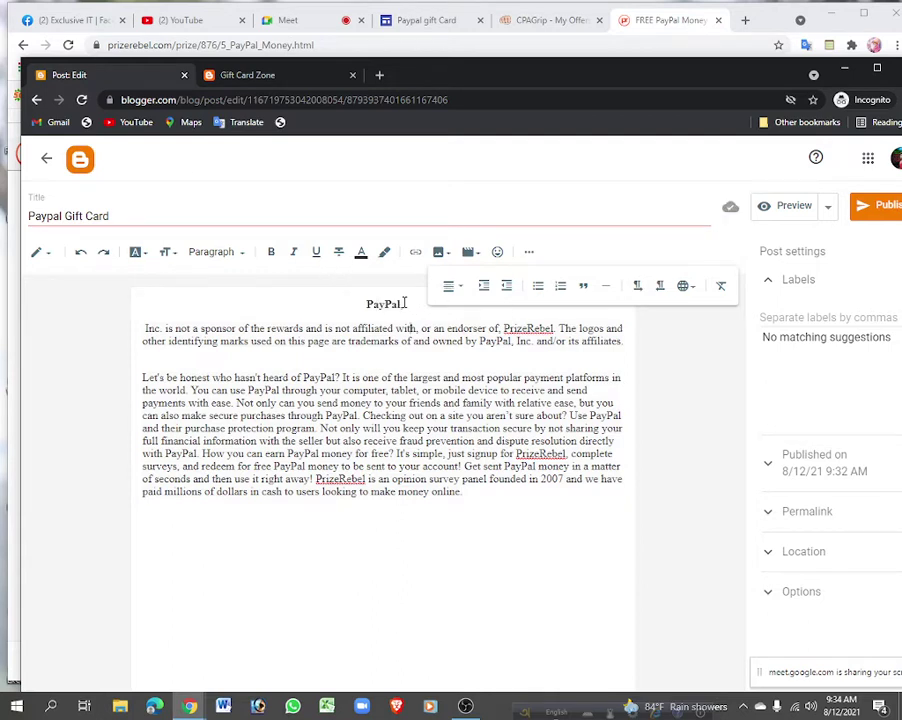
Format the centered word "PayPal" as a Heading and set its font to Default Font.
double_click(383, 304)
left_click_drag(145, 328, 404, 328)
left_click(408, 311)
double_click(390, 302)
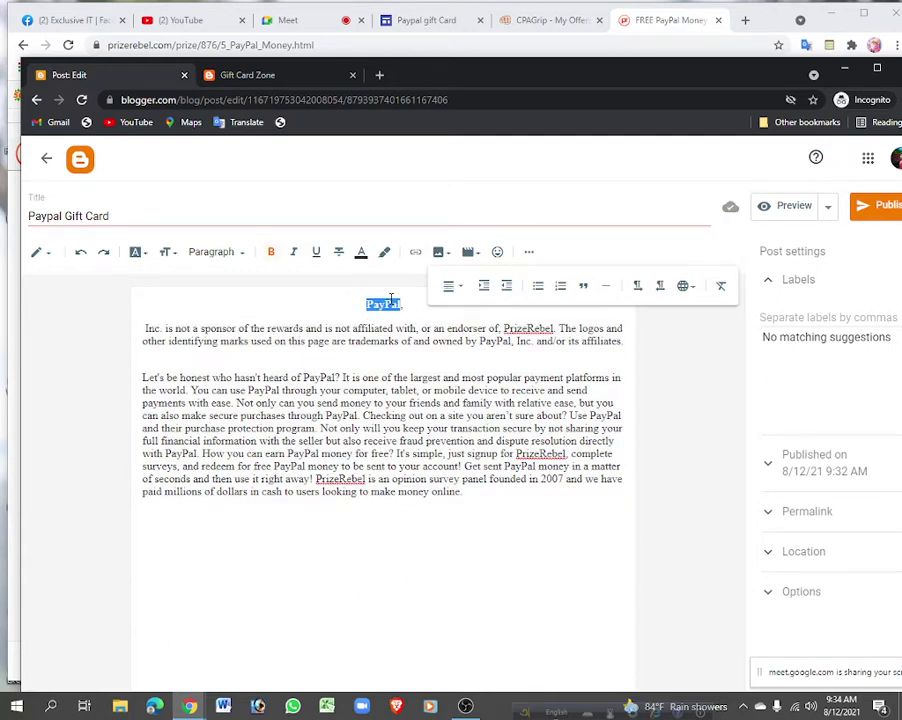
left_click(228, 253)
left_click(238, 313)
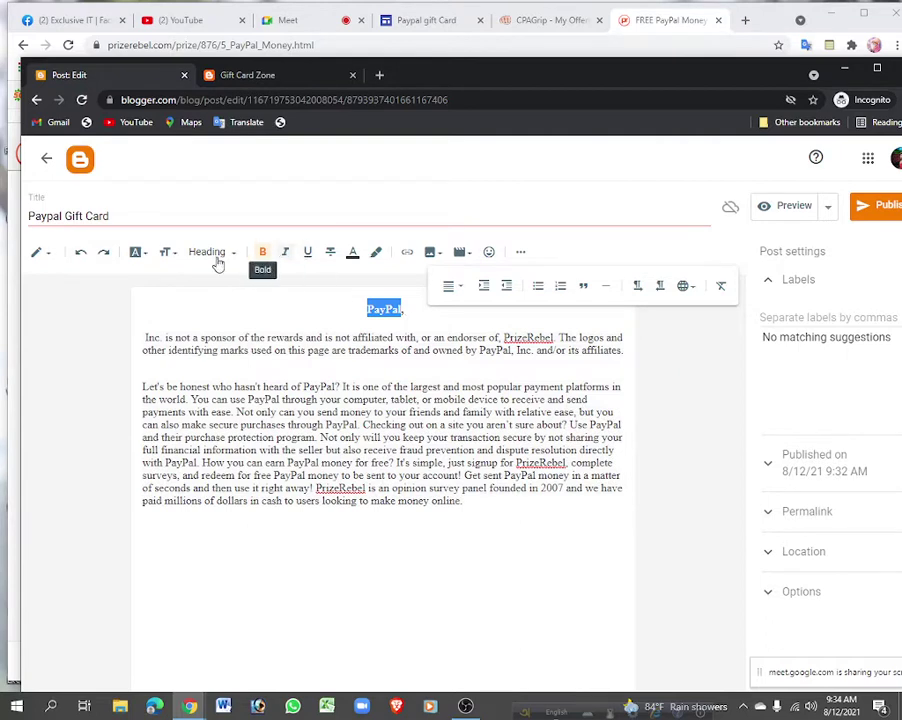
left_click(139, 253)
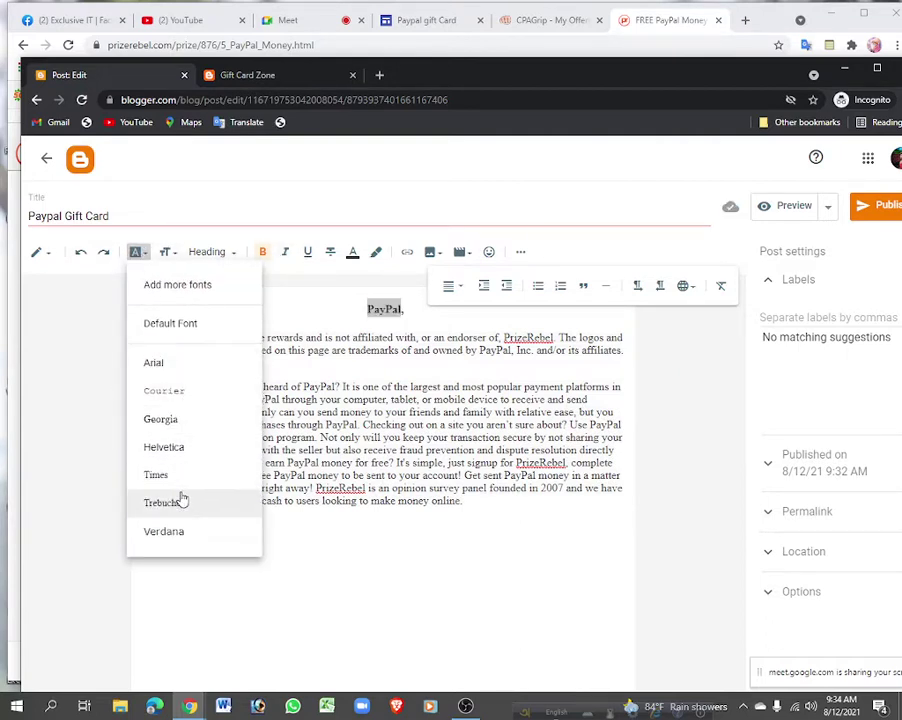
left_click(196, 324)
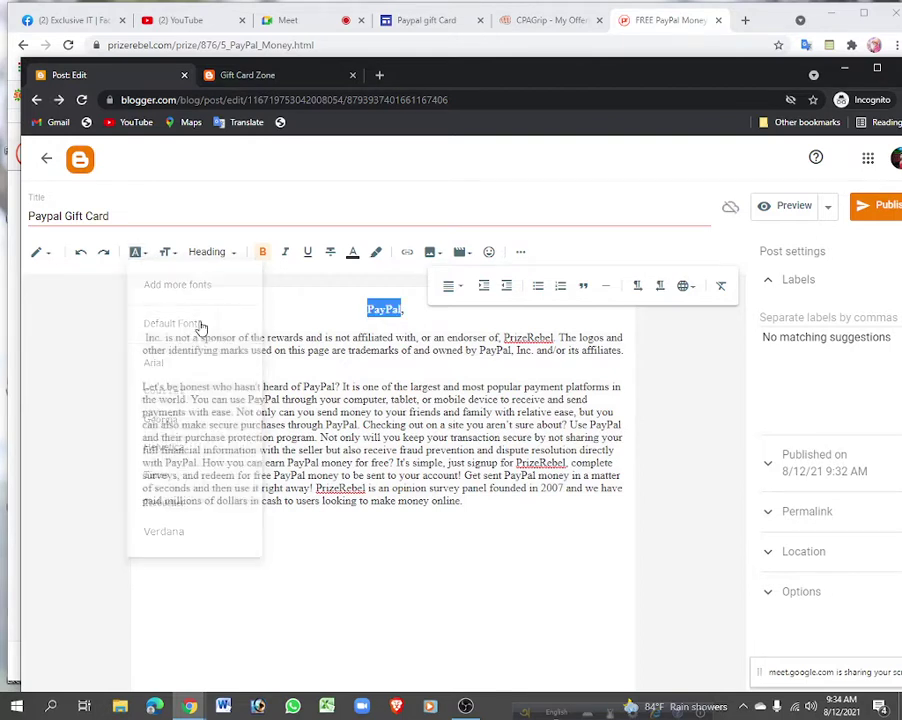
Browse the additional fonts for the selected word "PayPal" and add Abril Fatface to My fonts.
left_click(137, 253)
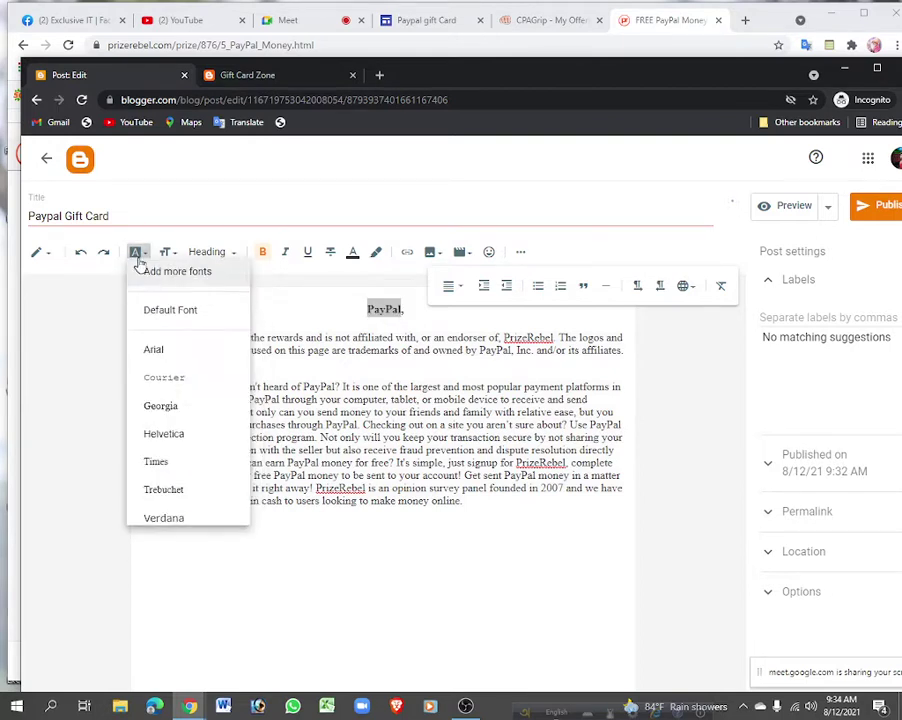
left_click(206, 288)
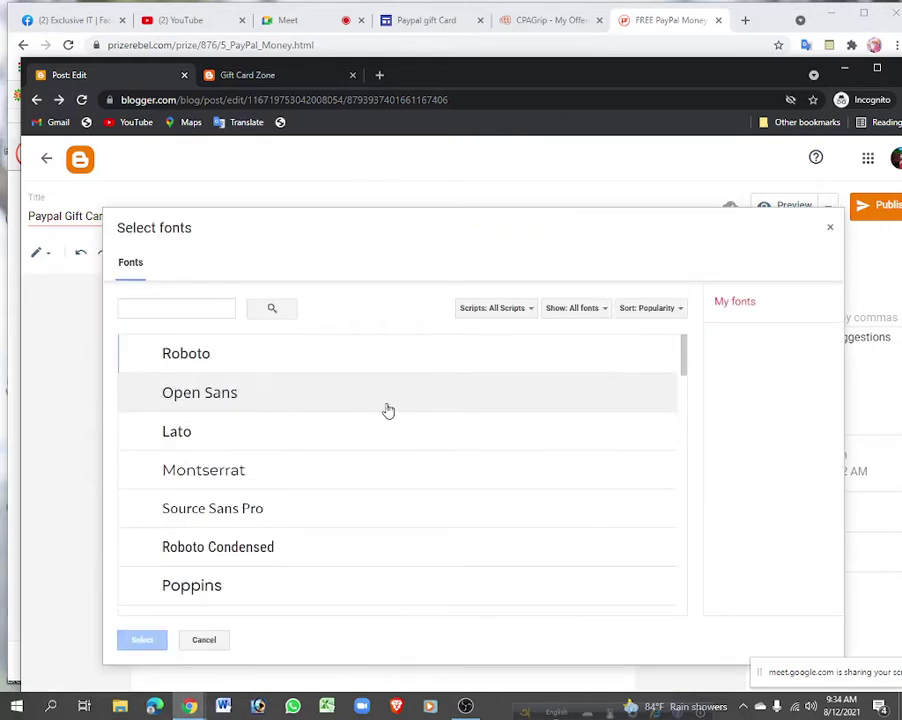
scroll(340, 497, "down", 3)
scroll(338, 441, "up", 3)
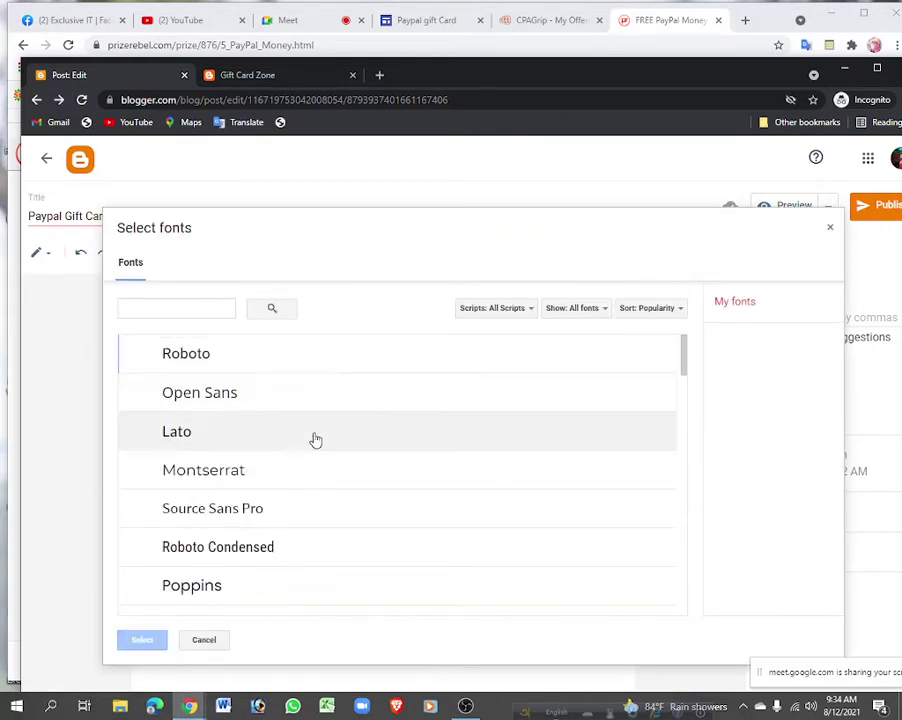
scroll(315, 439, "down", 4)
scroll(305, 430, "up", 2)
scroll(298, 420, "down", 9)
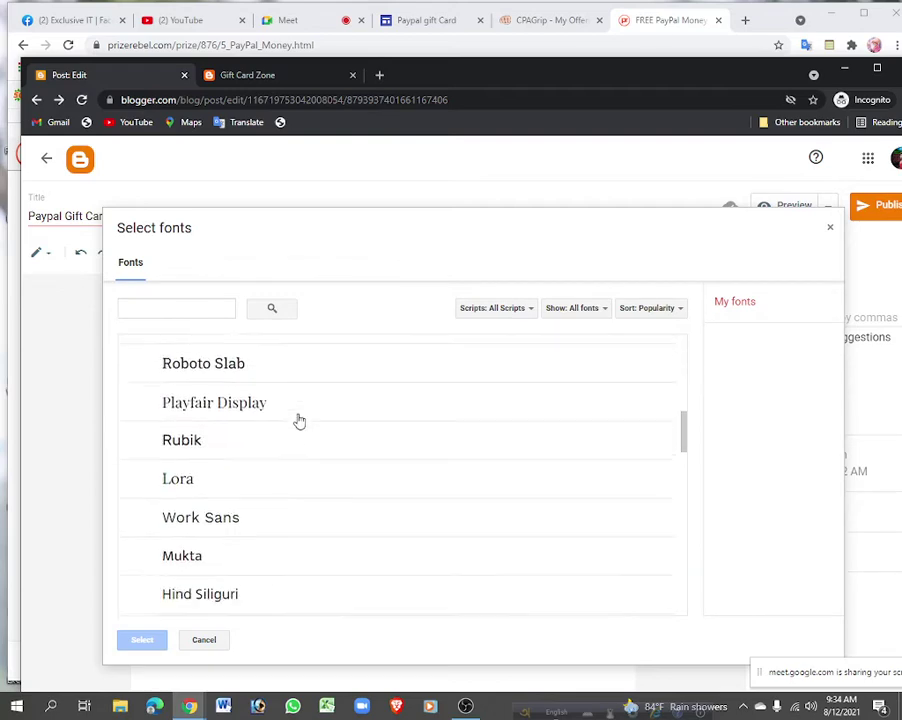
scroll(298, 428, "down", 12)
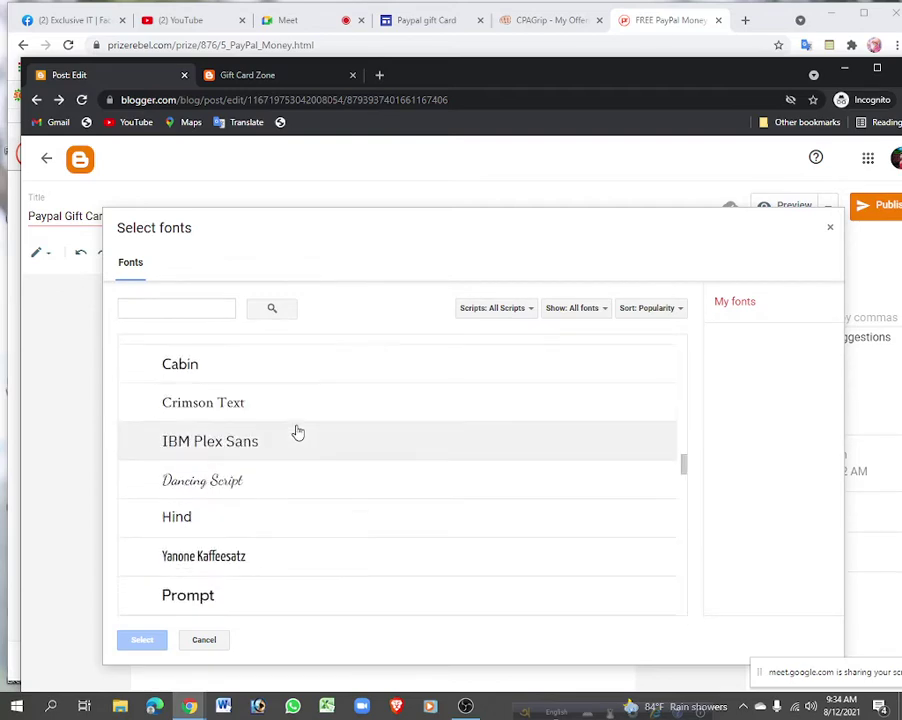
scroll(295, 433, "down", 3)
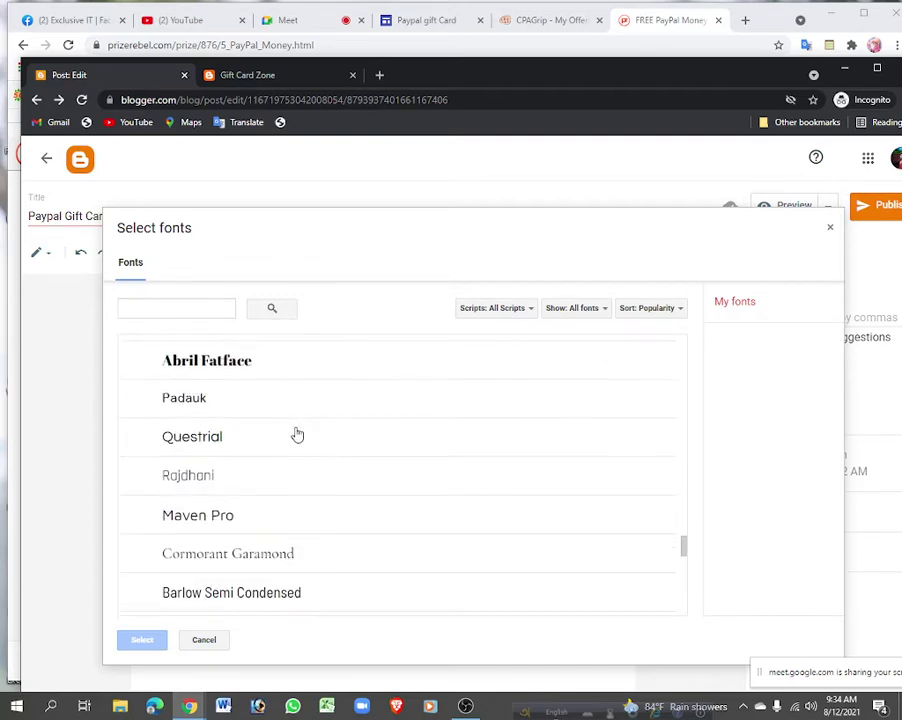
left_click(207, 361)
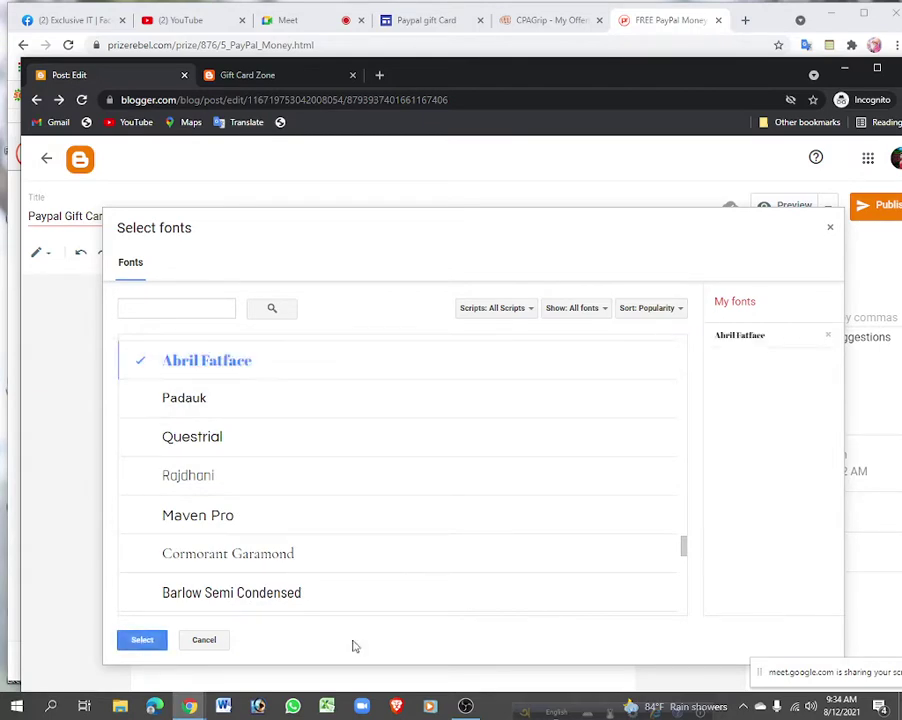
left_click(133, 640)
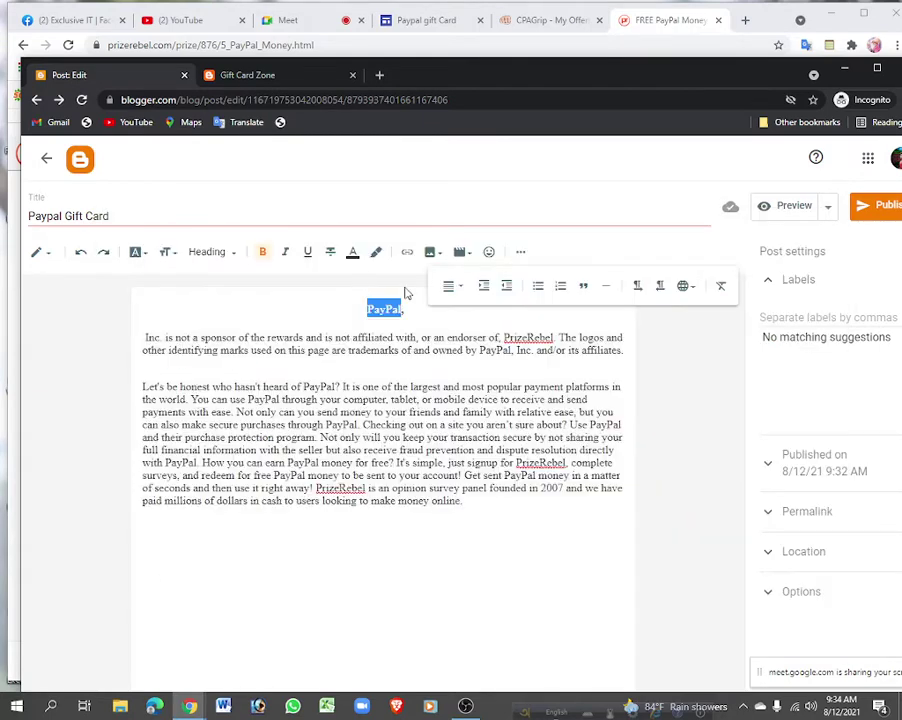
Set the word "PayPal" to Large and change the following comma's font size to 26px in the HTML source, then return to Compose view.
left_click(167, 252)
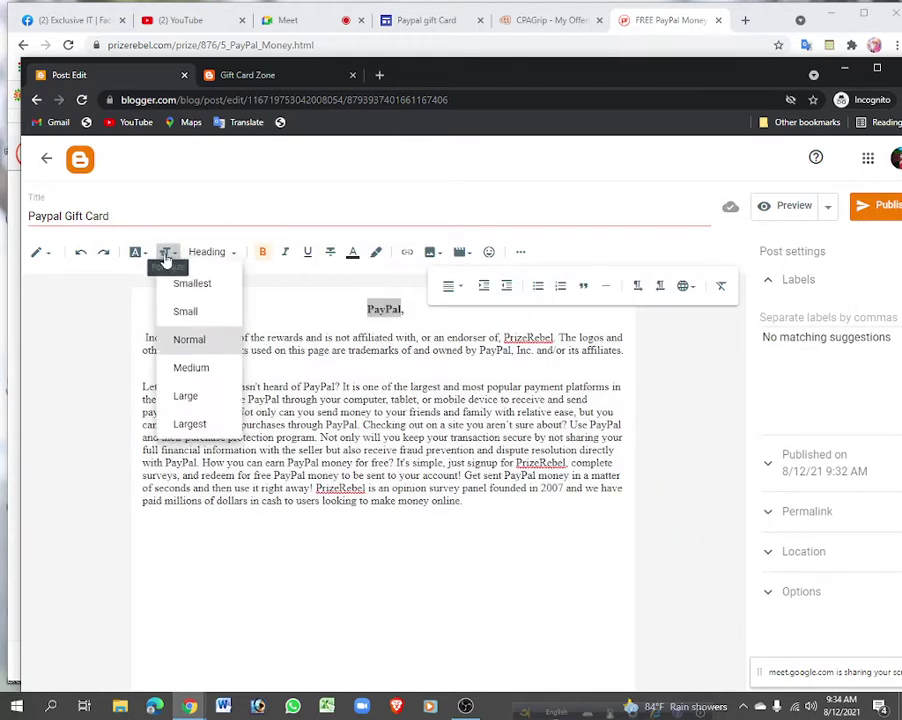
left_click(195, 397)
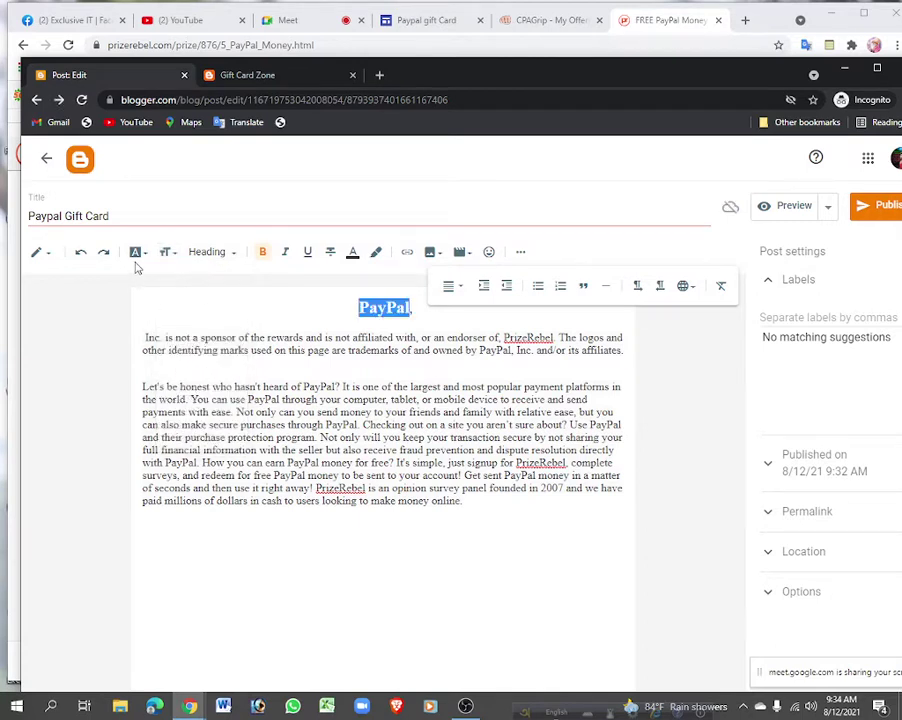
left_click(38, 255)
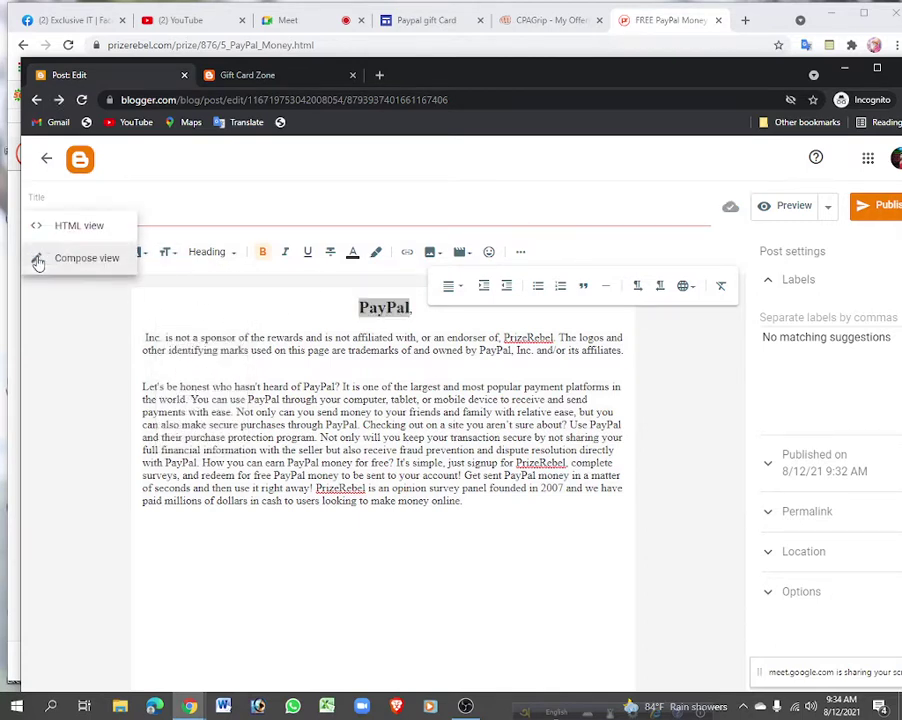
left_click(76, 228)
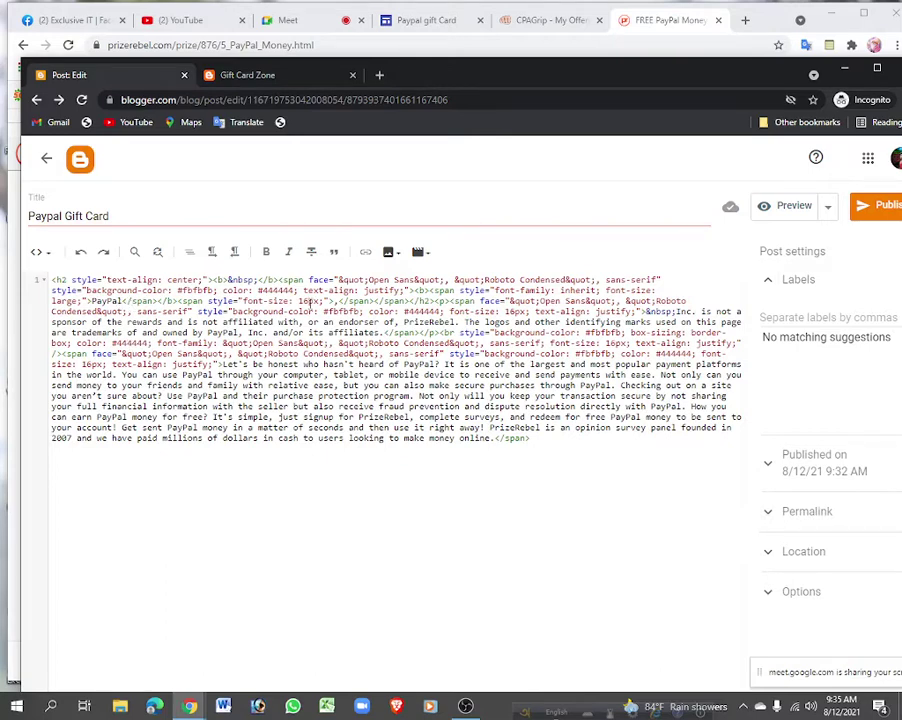
left_click(299, 300)
left_click(36, 251)
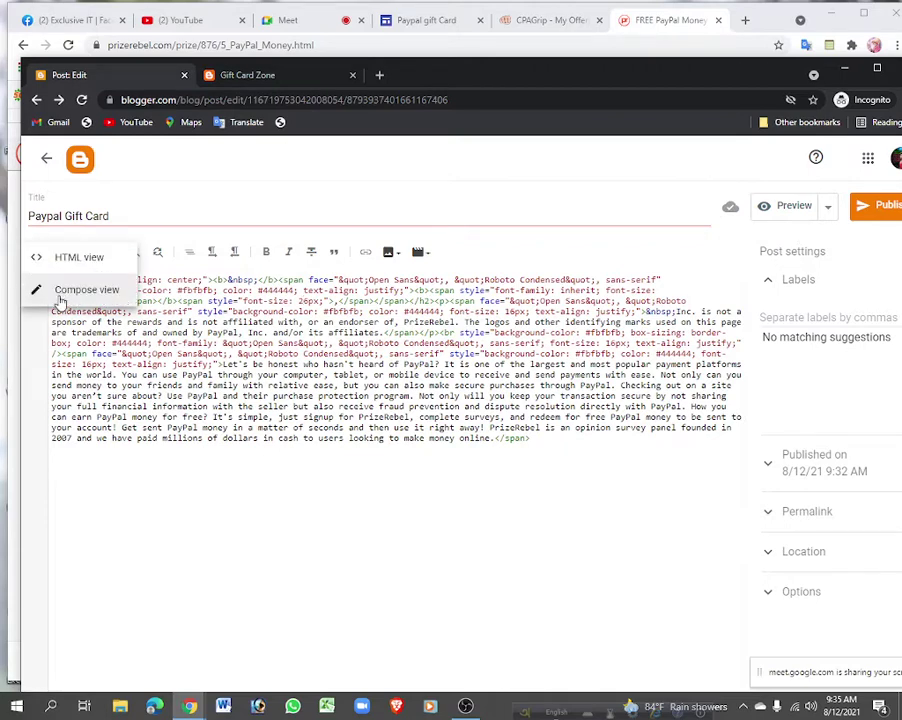
left_click(60, 290)
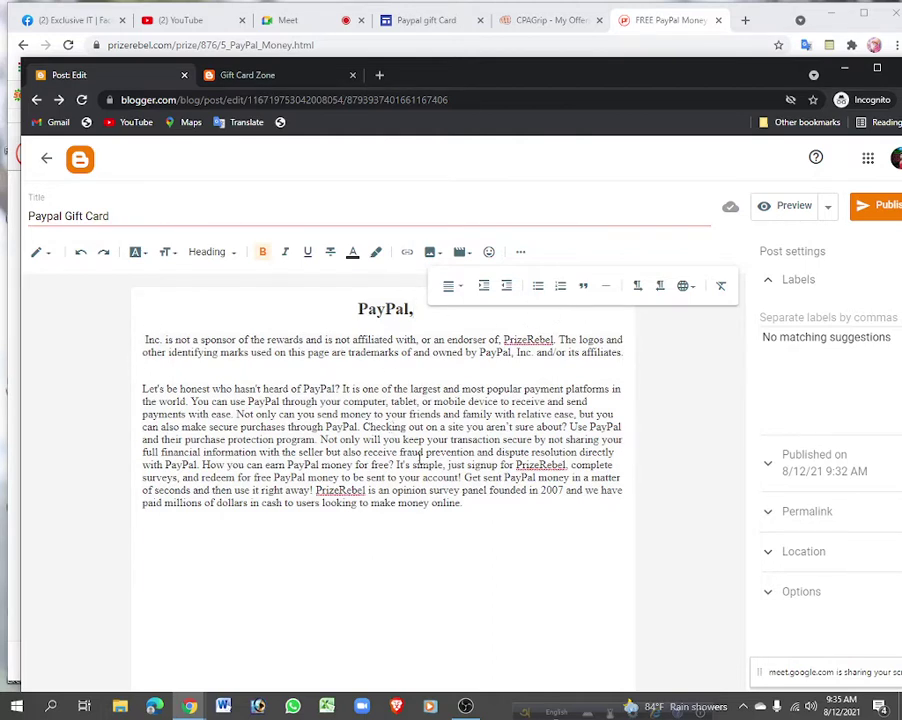
Upload the 8:58 AM JPG from the Downloads folder and insert it on a new line below the post's first paragraph.
left_click(473, 515)
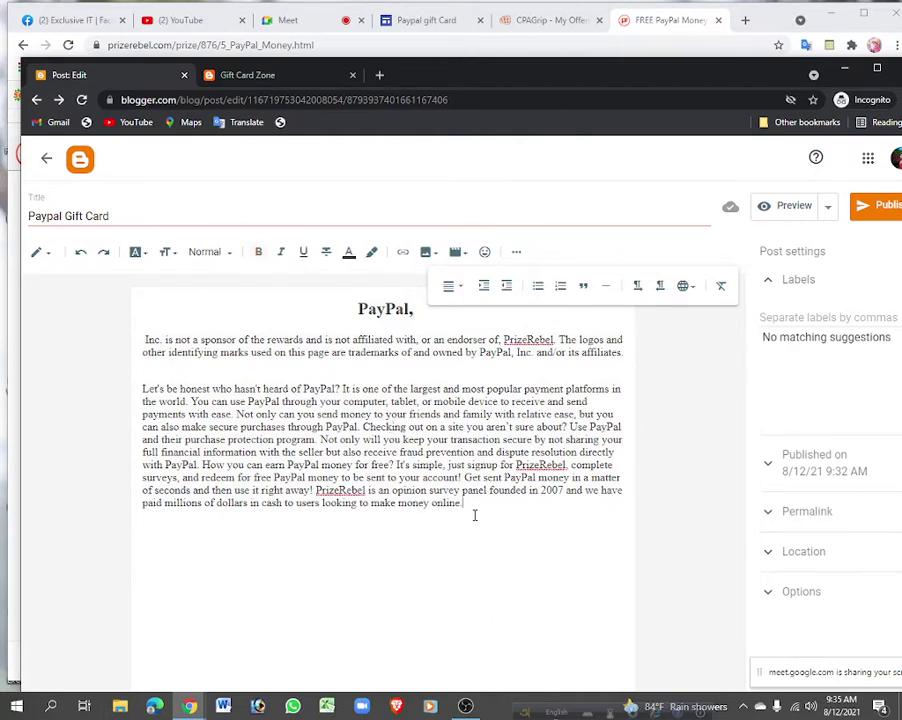
left_click(624, 352)
key("Return")
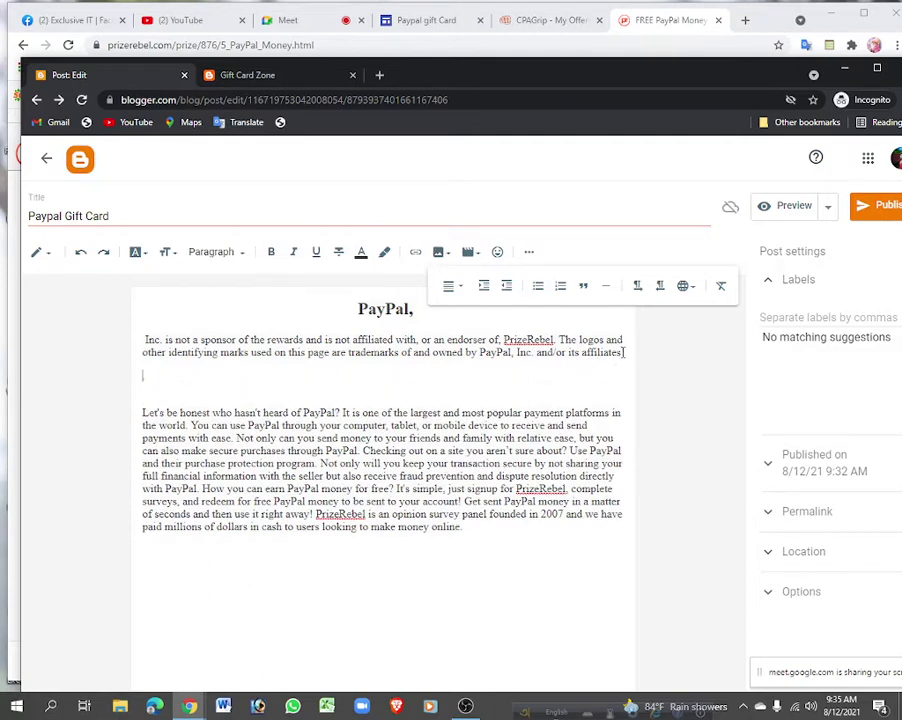
left_click(437, 254)
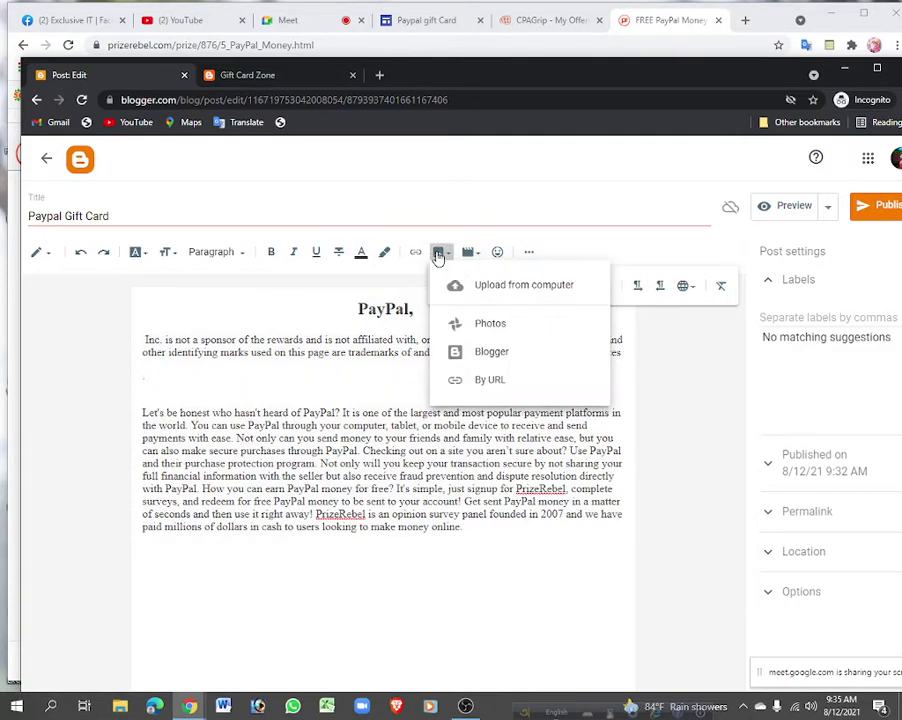
left_click(526, 286)
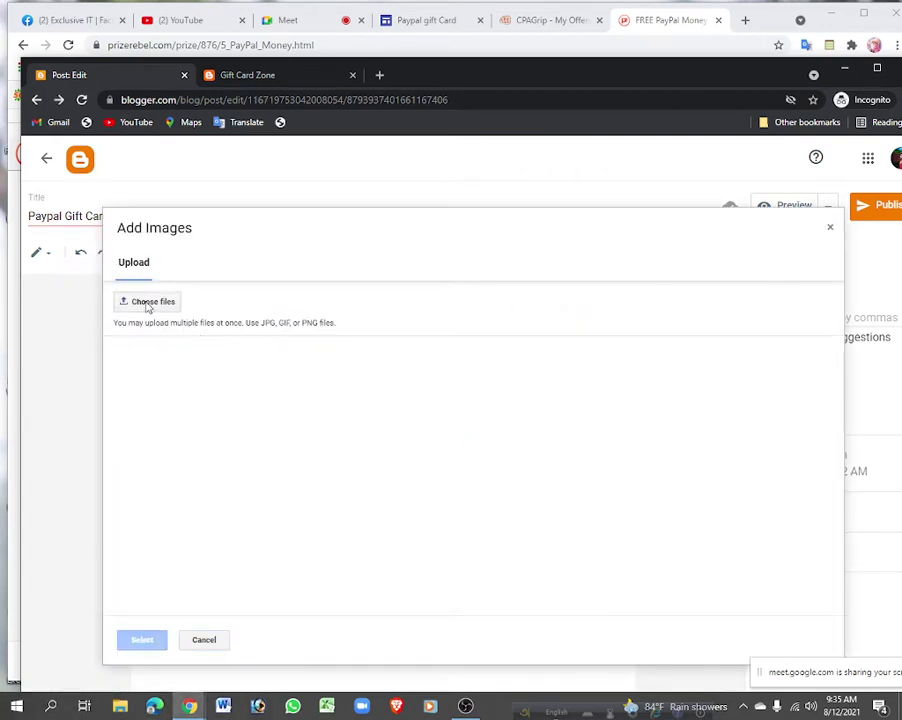
left_click(146, 303)
left_click(229, 209)
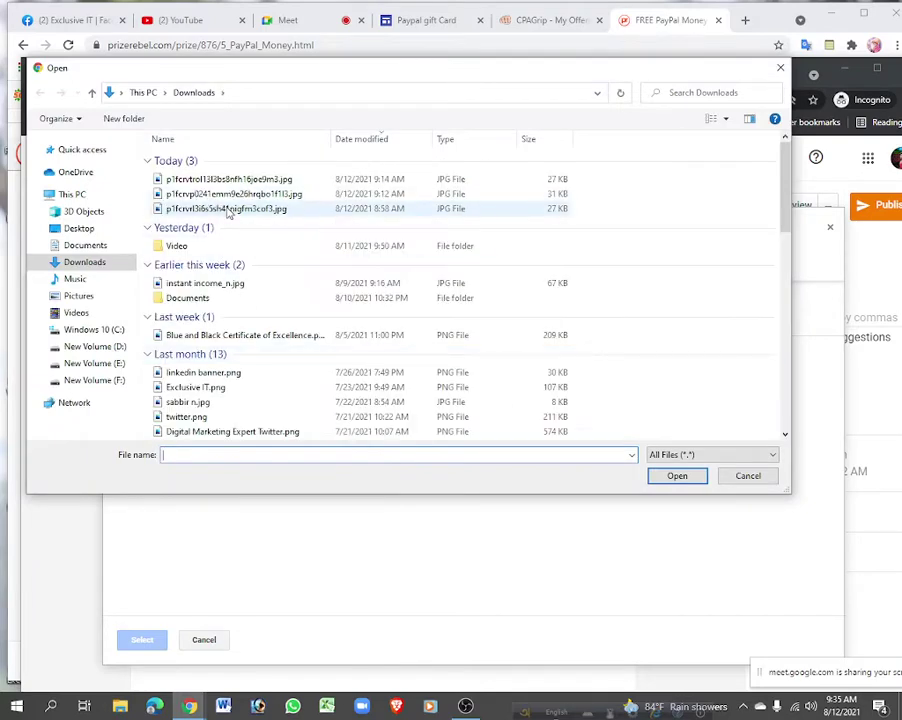
left_click(677, 476)
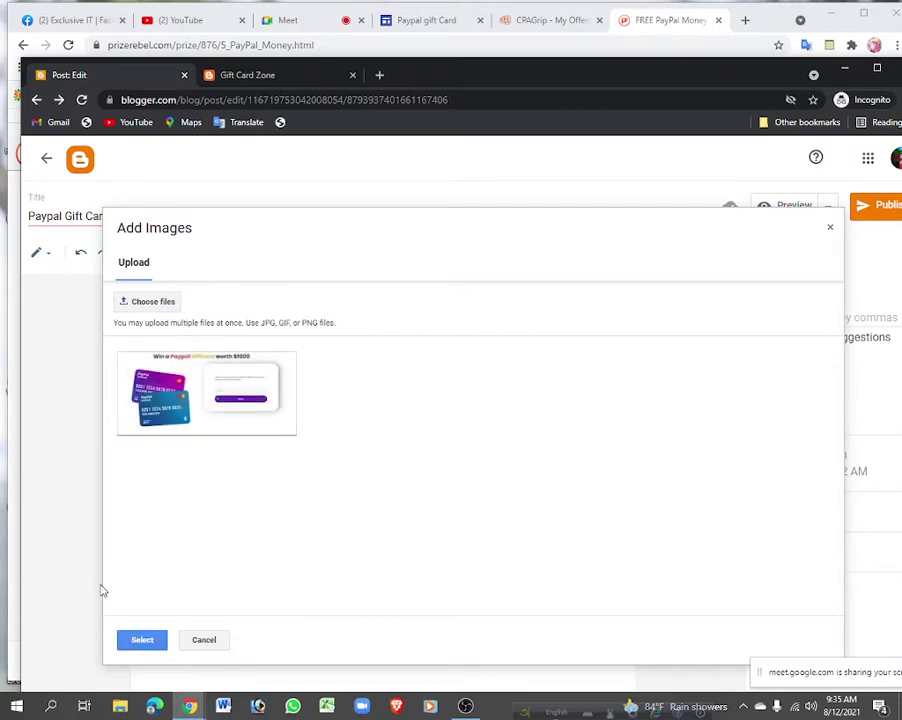
left_click(132, 642)
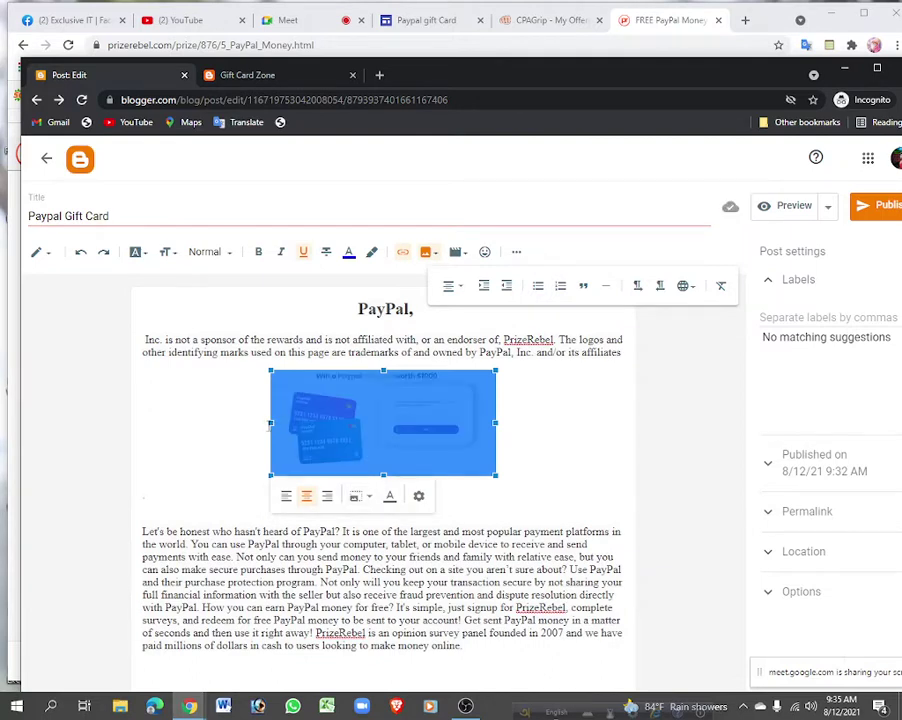
Stretch the inserted PayPal gift card image horizontally to span most of the text column and left-align it.
left_click_drag(270, 423, 177, 423)
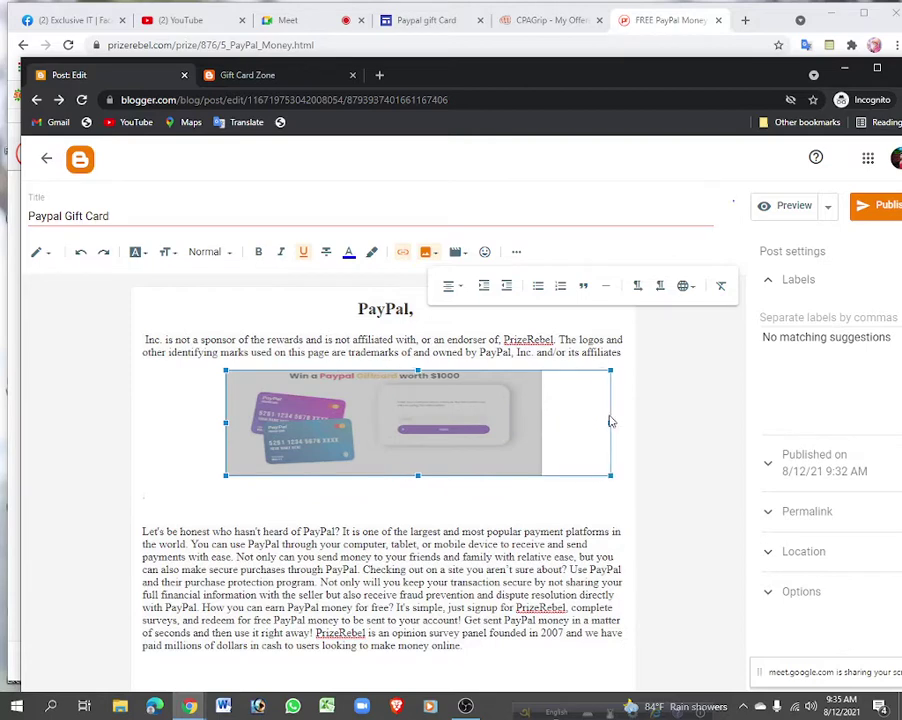
left_click_drag(540, 421, 576, 423)
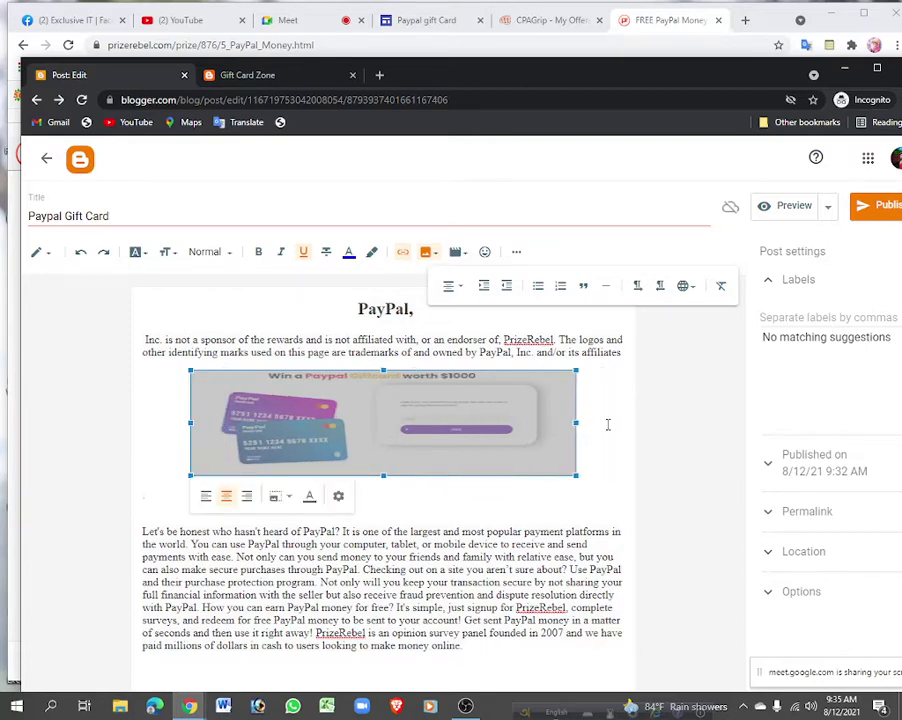
left_click(607, 425)
left_click(344, 434)
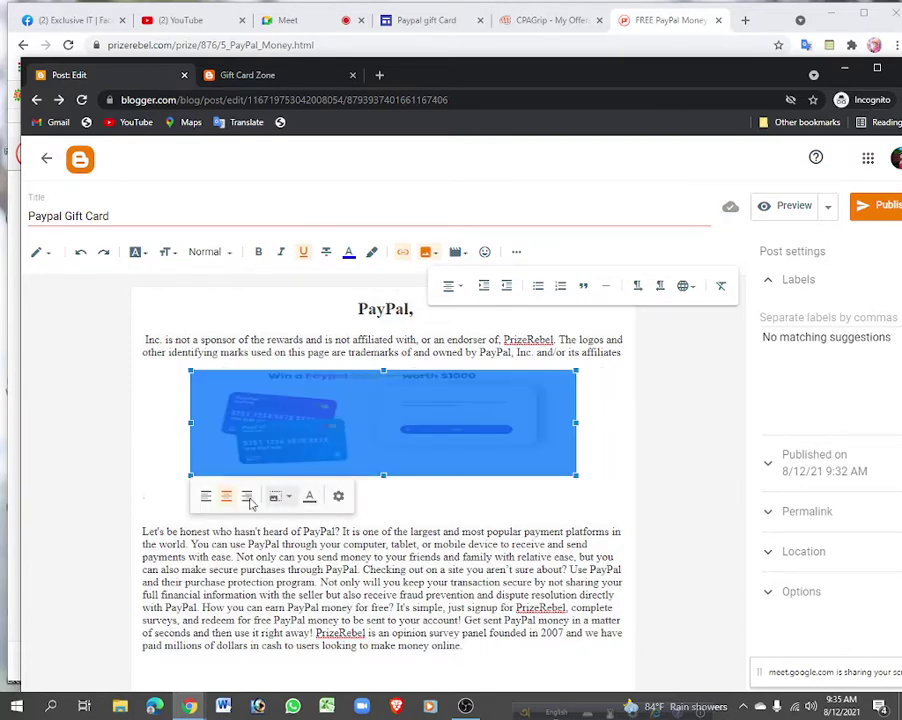
left_click(206, 496)
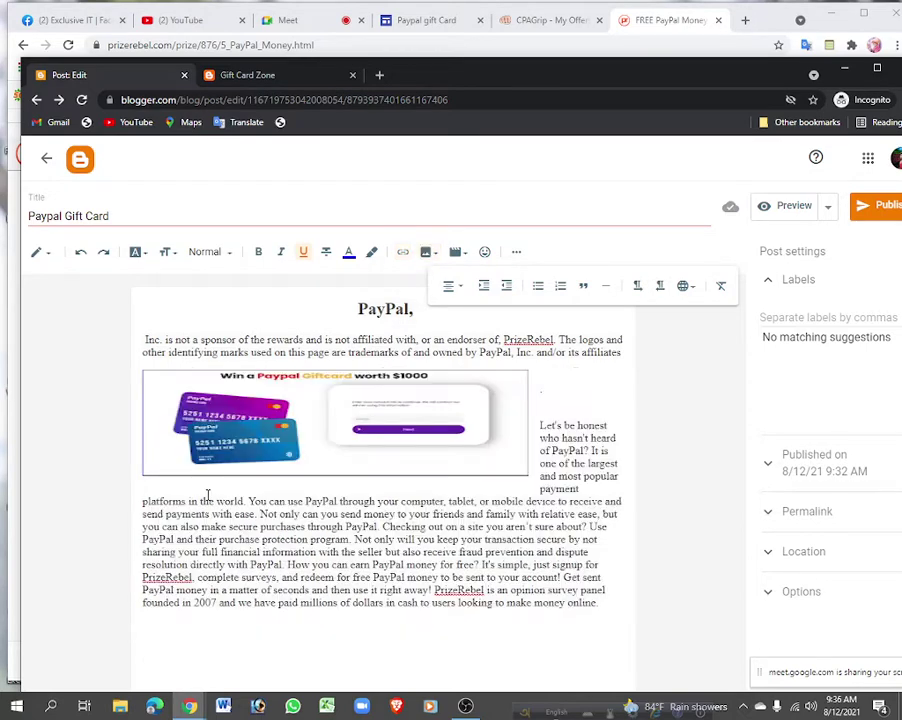
left_click(316, 422)
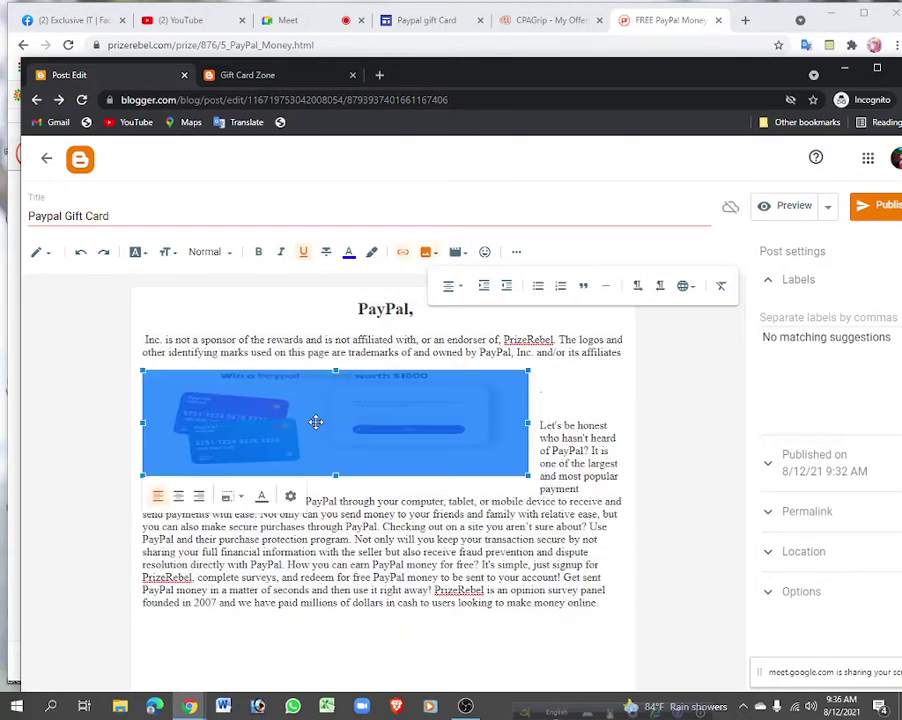
Compare the center and right alignments and the size options for the PayPal gift card image, leaving it center-aligned.
left_click(178, 496)
left_click(441, 413)
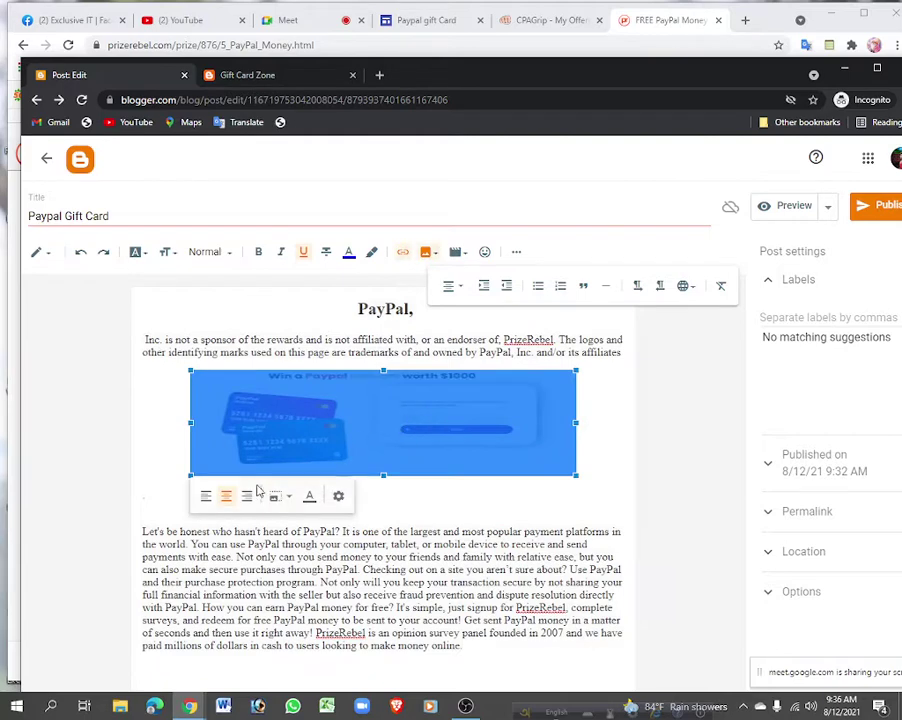
left_click(247, 496)
left_click(338, 465)
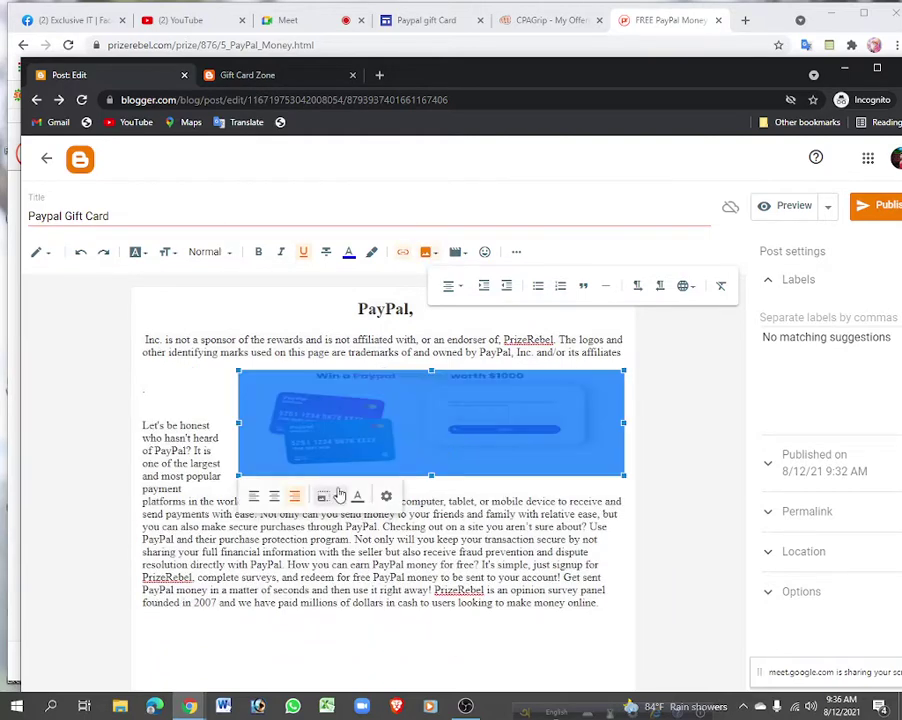
left_click(323, 496)
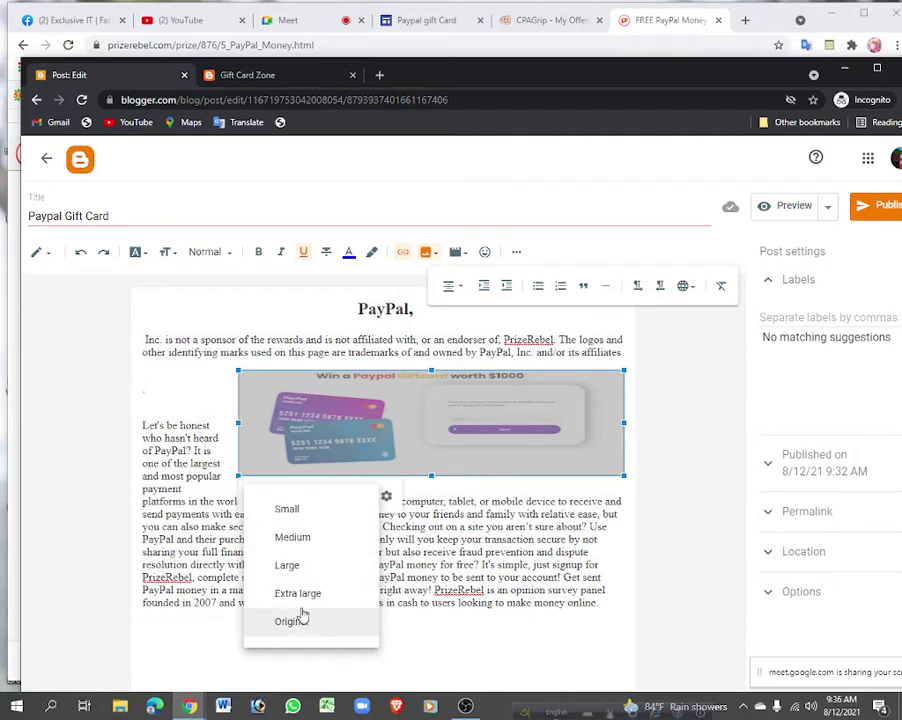
left_click(424, 647)
left_click(330, 444)
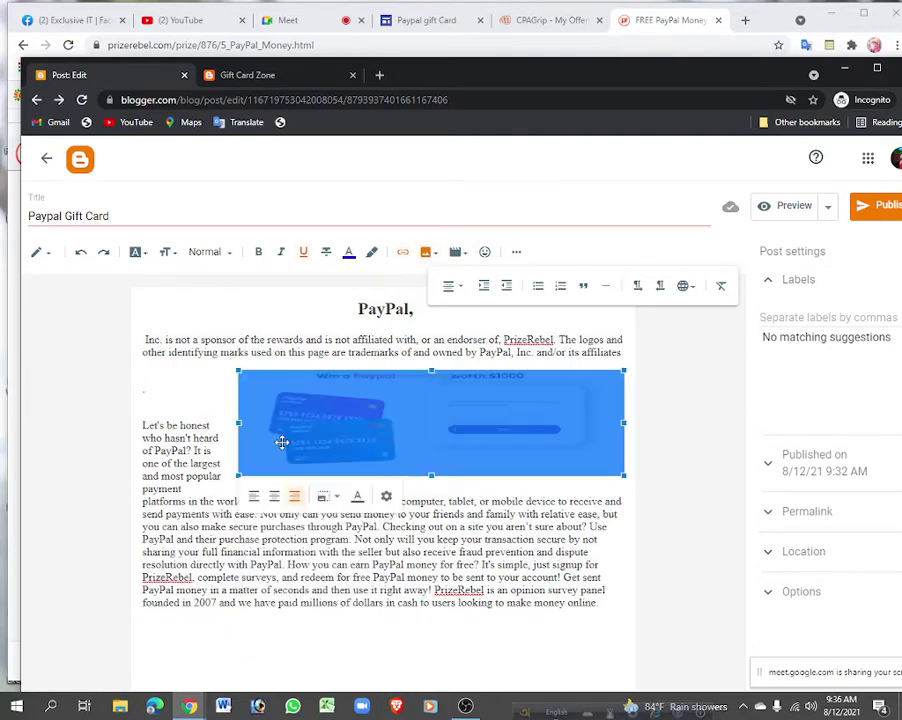
left_click(270, 494)
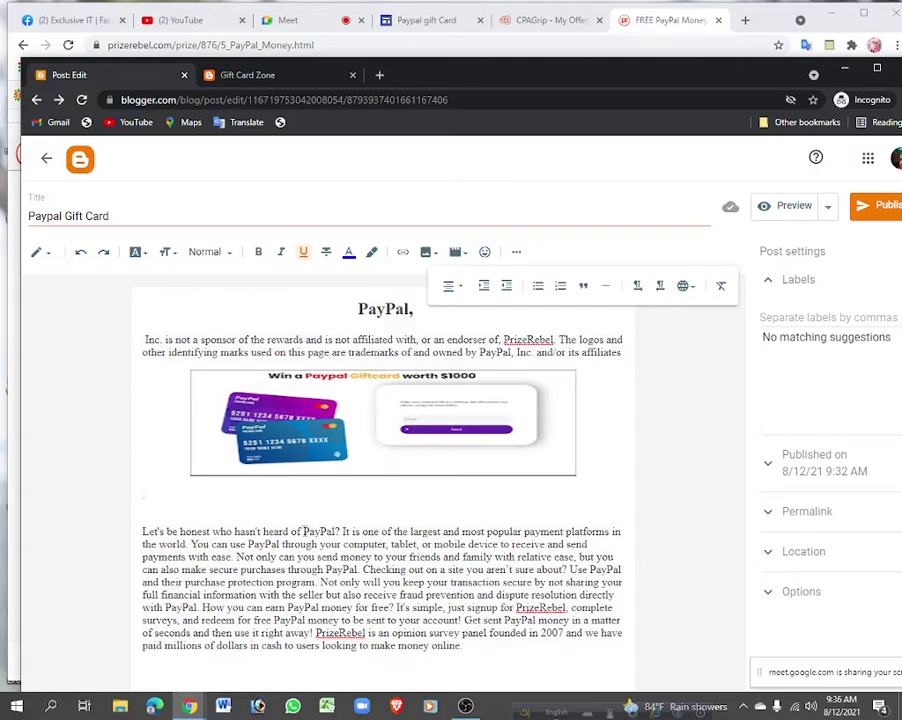
Select "PayPal" in the post's "Let's be honest" sentence, then switch to CPAGrip and copy the "Get a $1000 Paypal gift Card Now!" offer link.
double_click(310, 533)
left_click(558, 18)
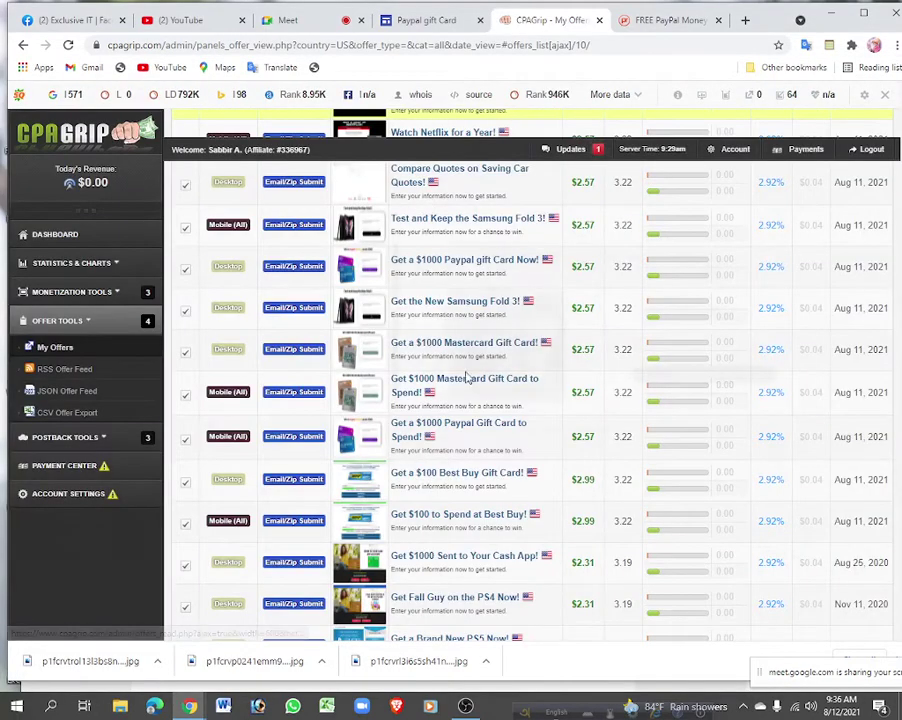
scroll(437, 360, "up", 1)
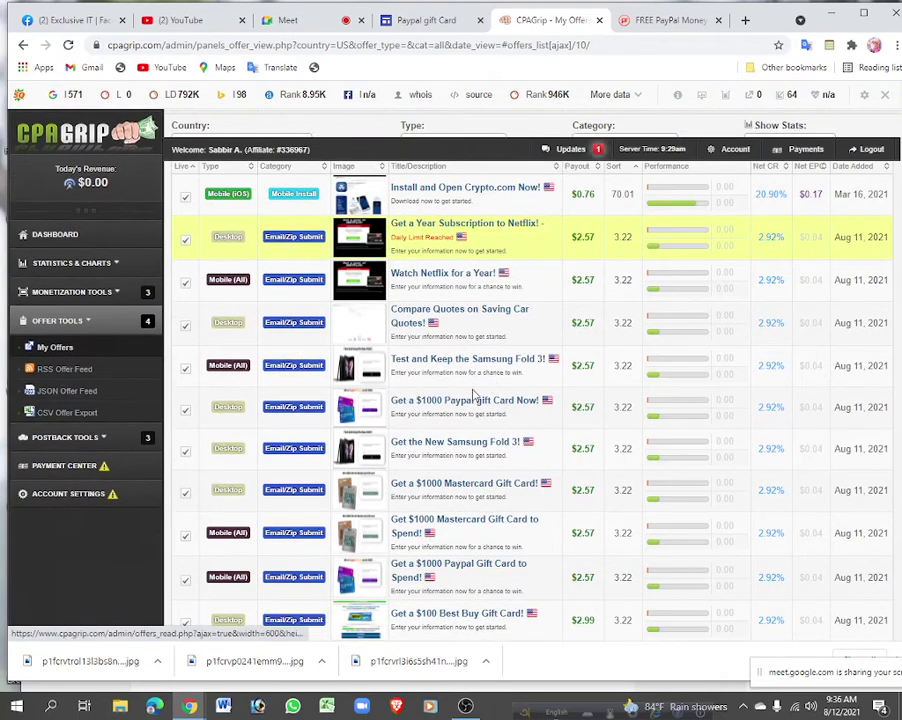
left_click(474, 401)
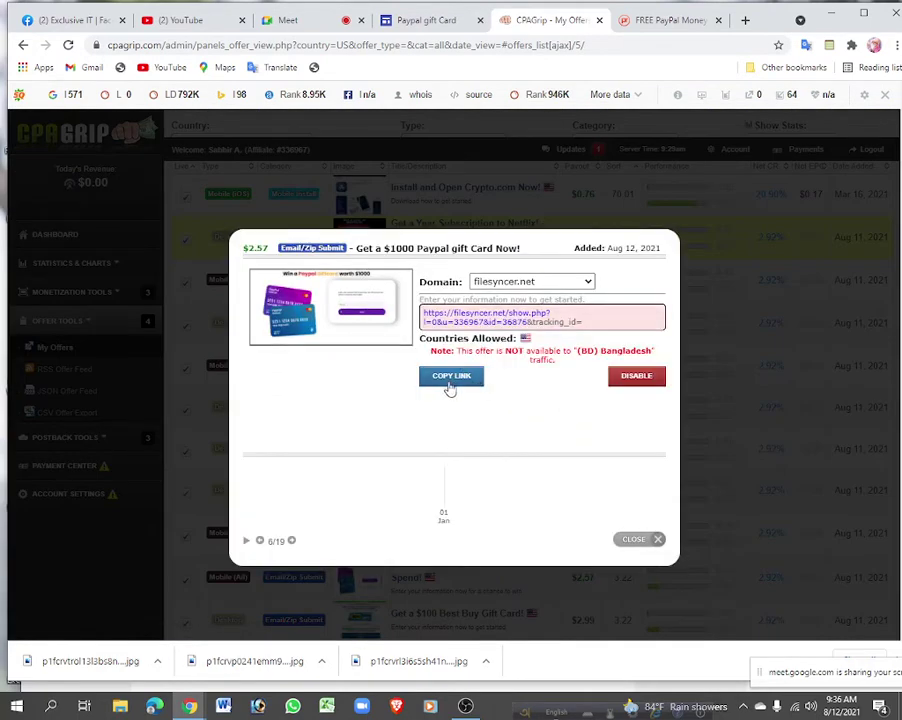
left_click(459, 375)
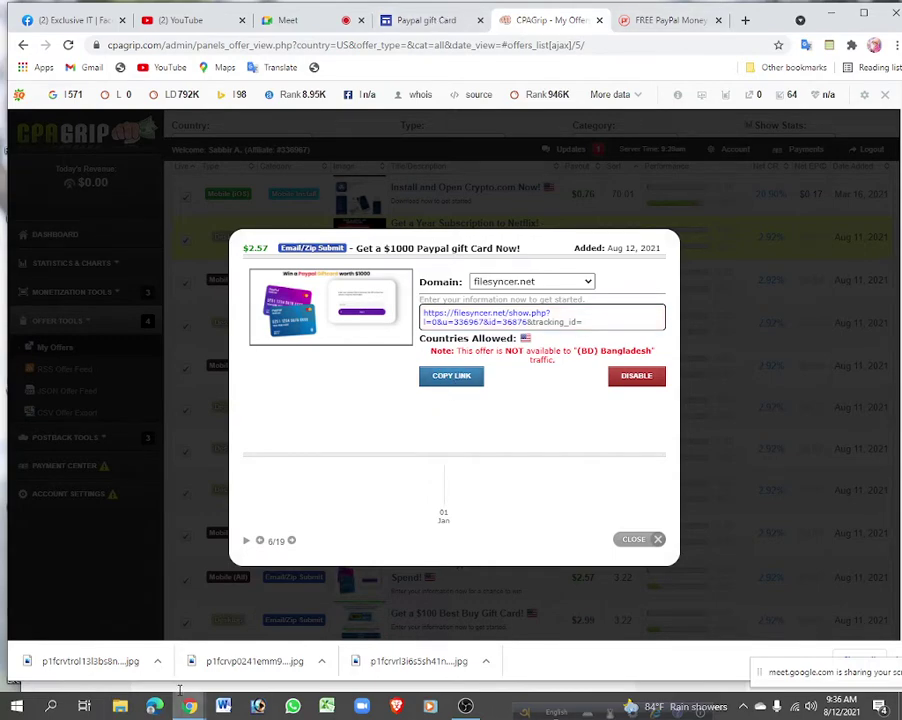
Back in the Blogger post, link the selected word "PayPal" to the copied offer URL, set to open in a new window.
mouse_move(189, 706)
left_click(329, 660)
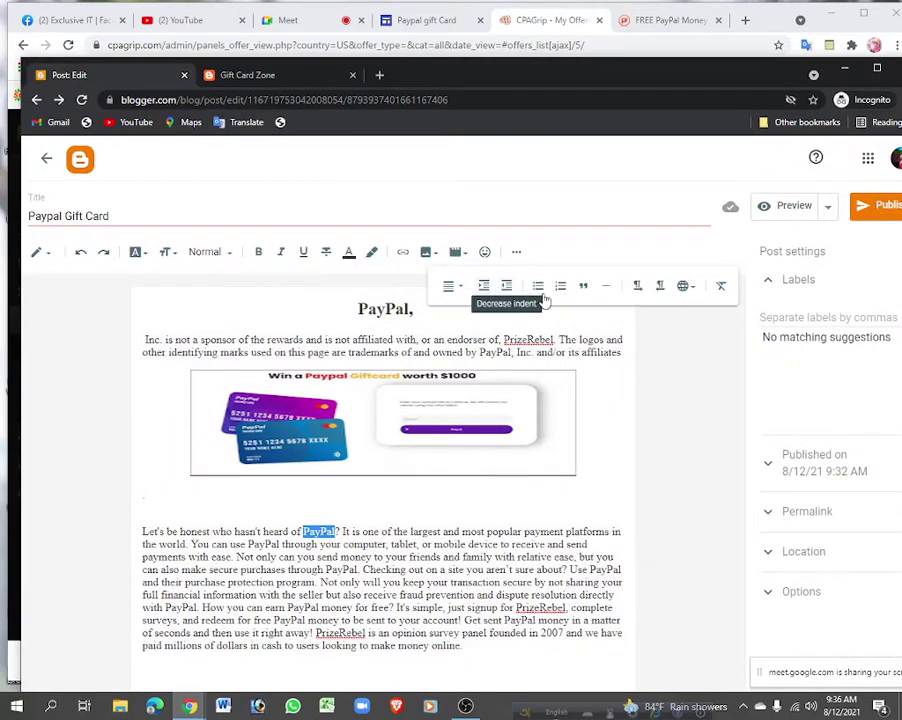
left_click(401, 253)
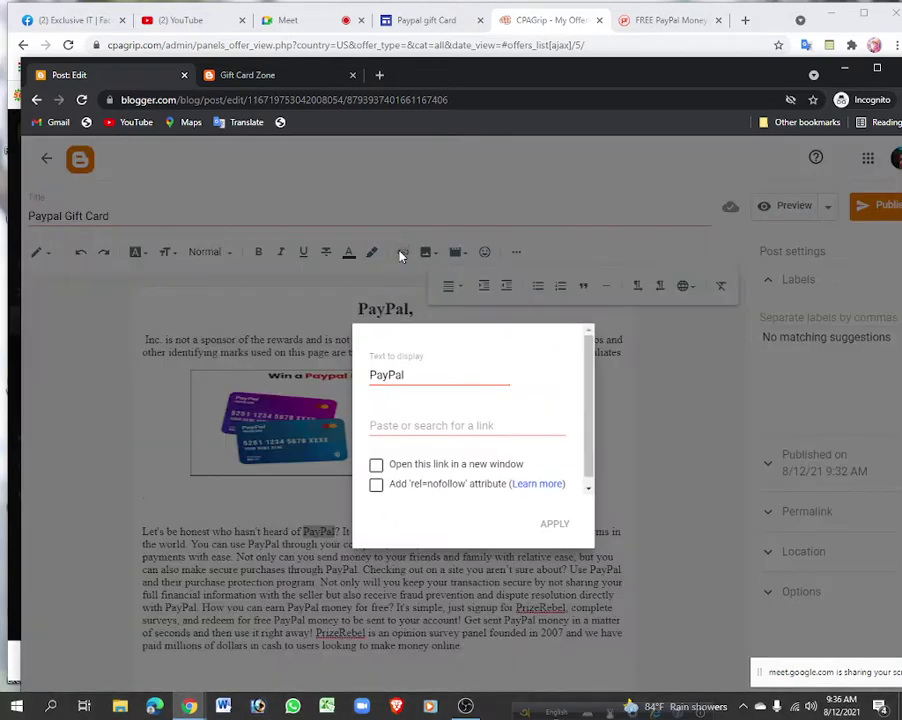
left_click(398, 425)
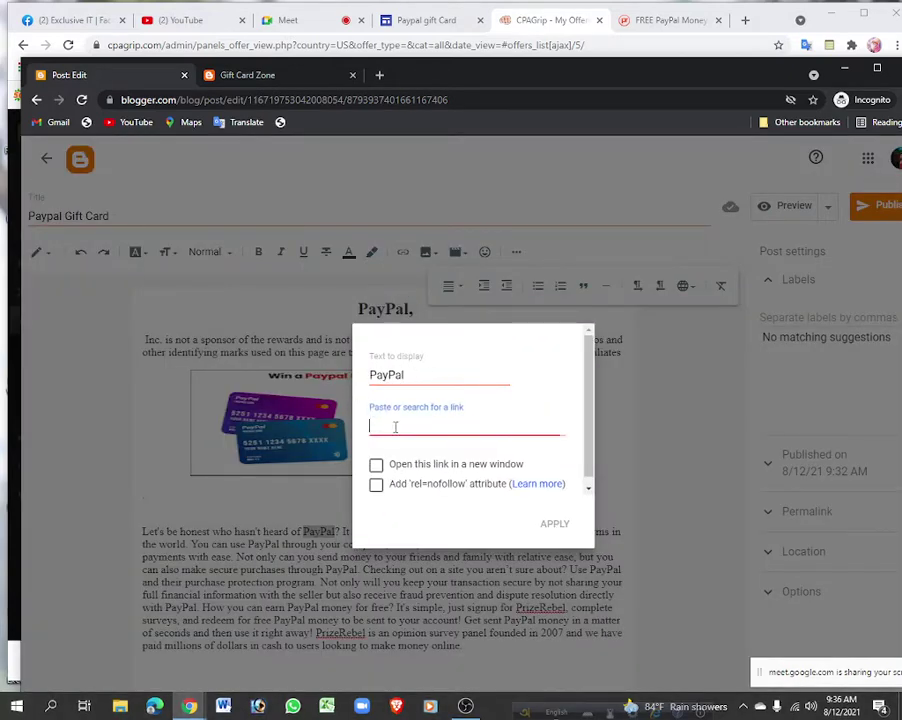
key("ctrl+v")
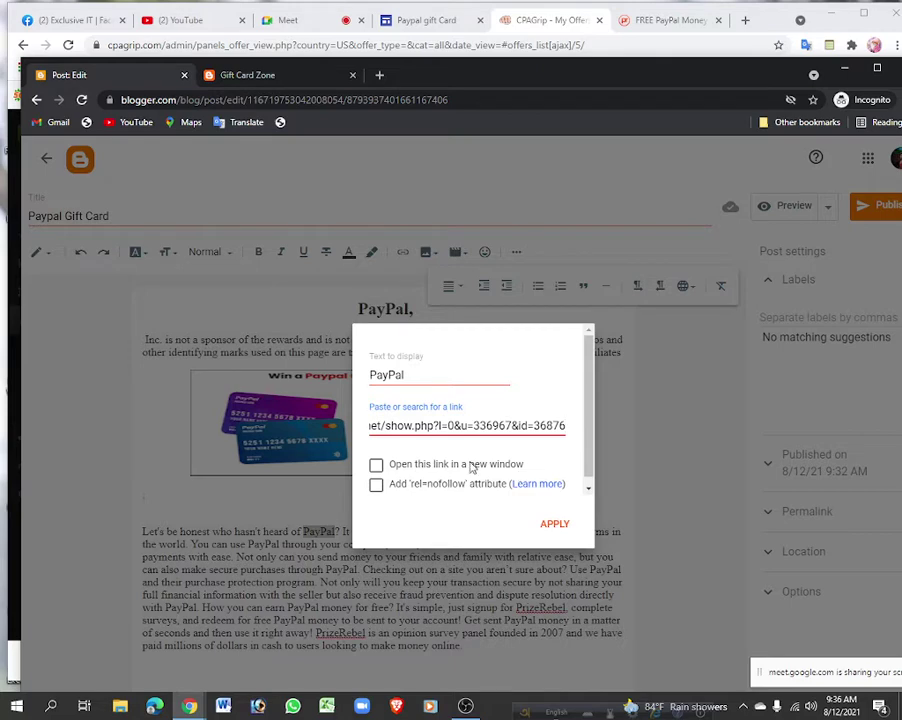
left_click(376, 466)
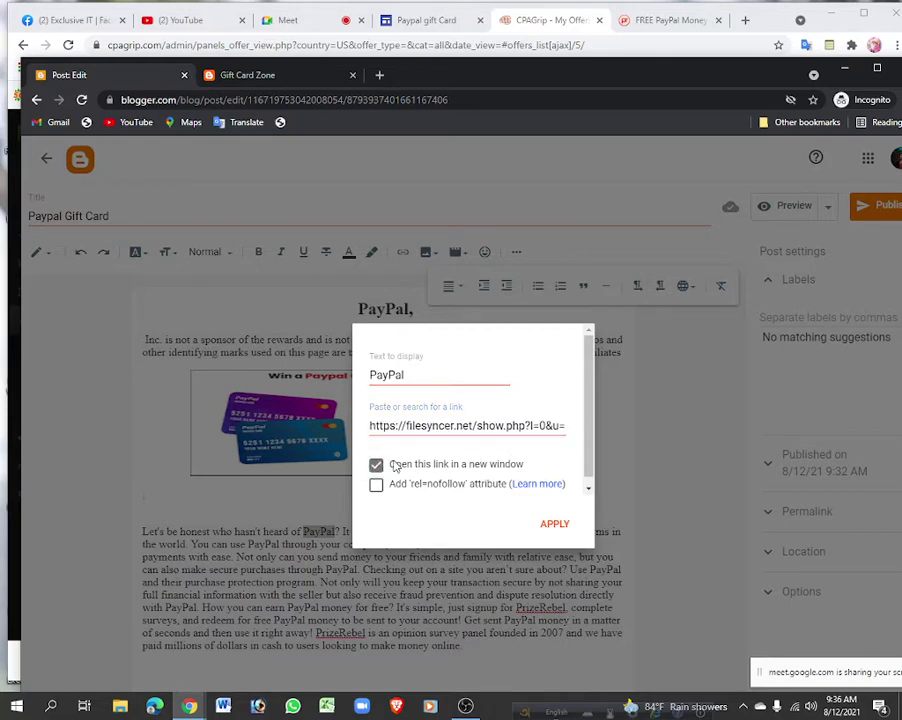
left_click(555, 526)
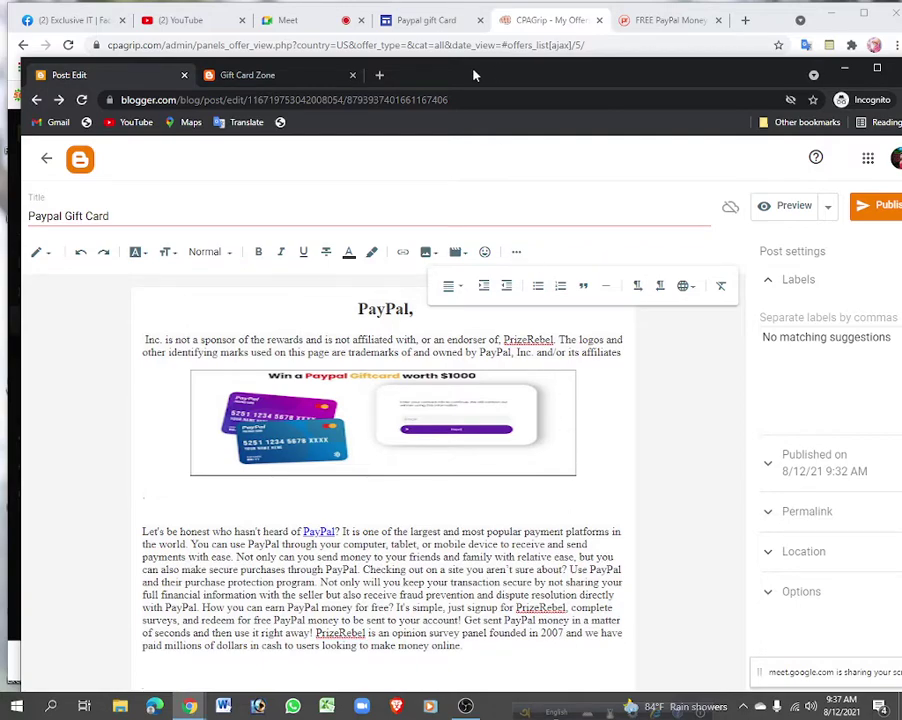
Search Google Images for "singup" in a new tab and look through the results for a sign-up picture.
left_click_drag(475, 75, 470, 14)
left_click(375, 19)
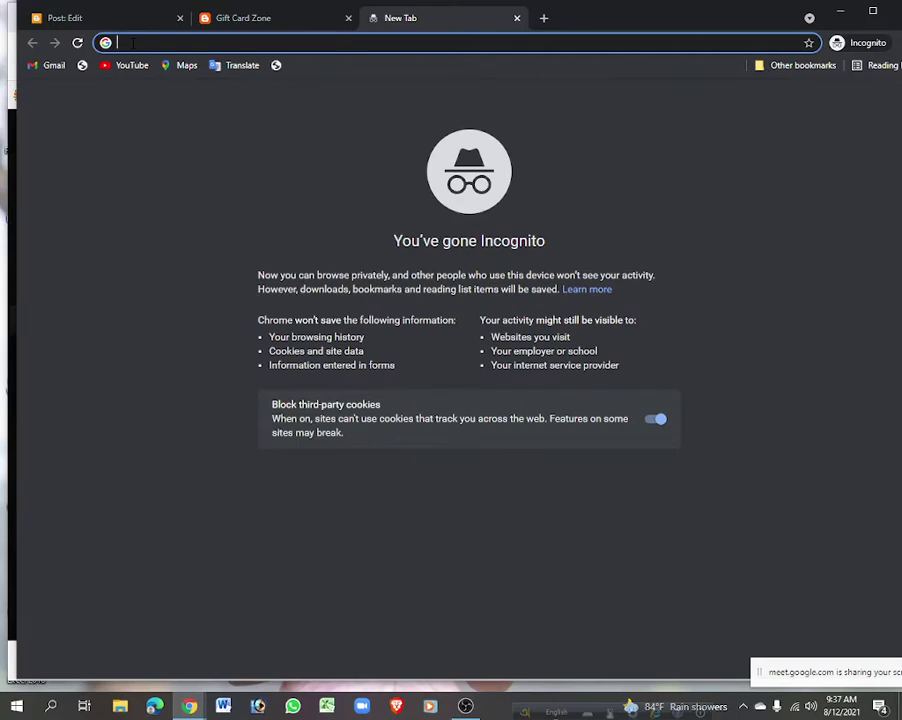
type("singup")
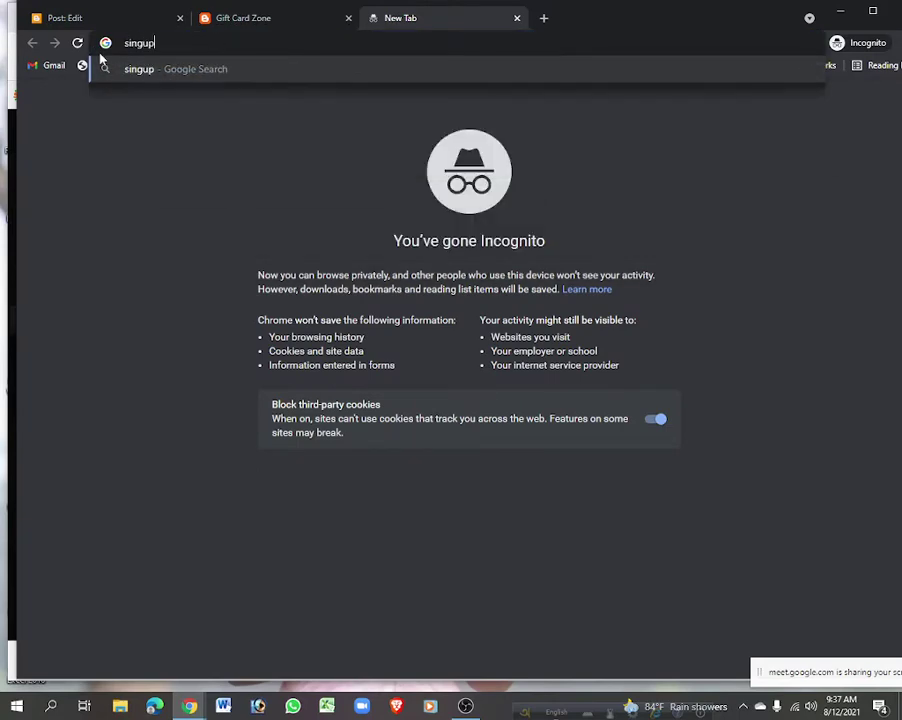
key("Return")
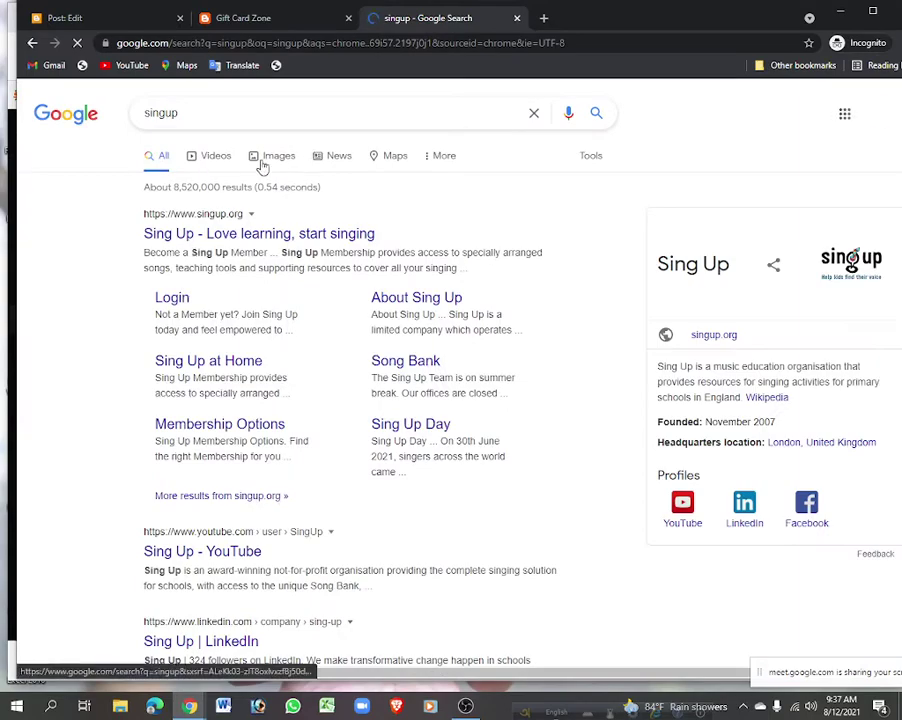
left_click(262, 160)
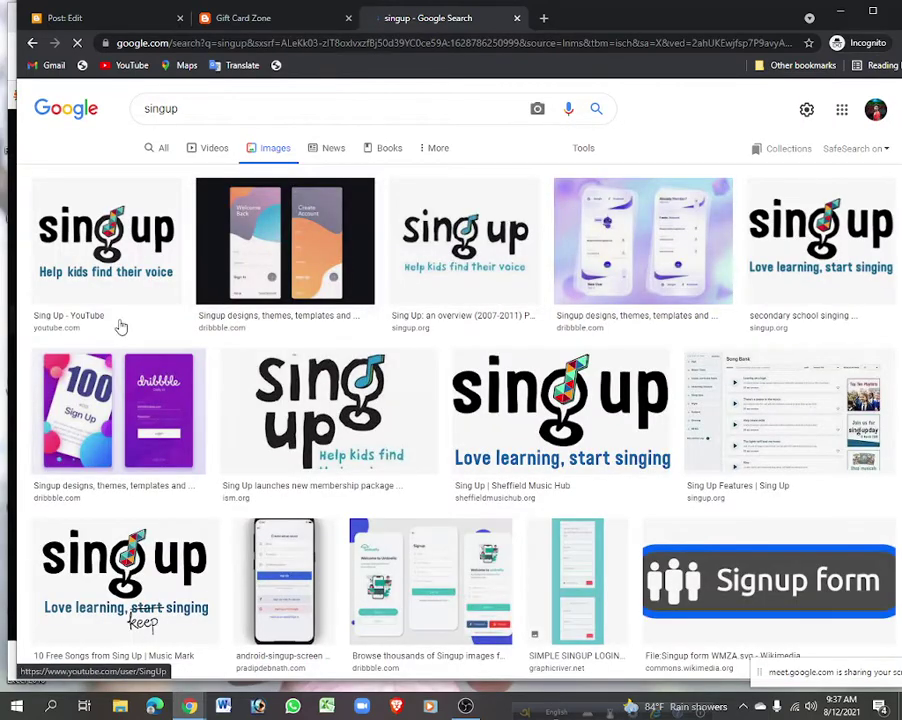
scroll(603, 377, "down", 3)
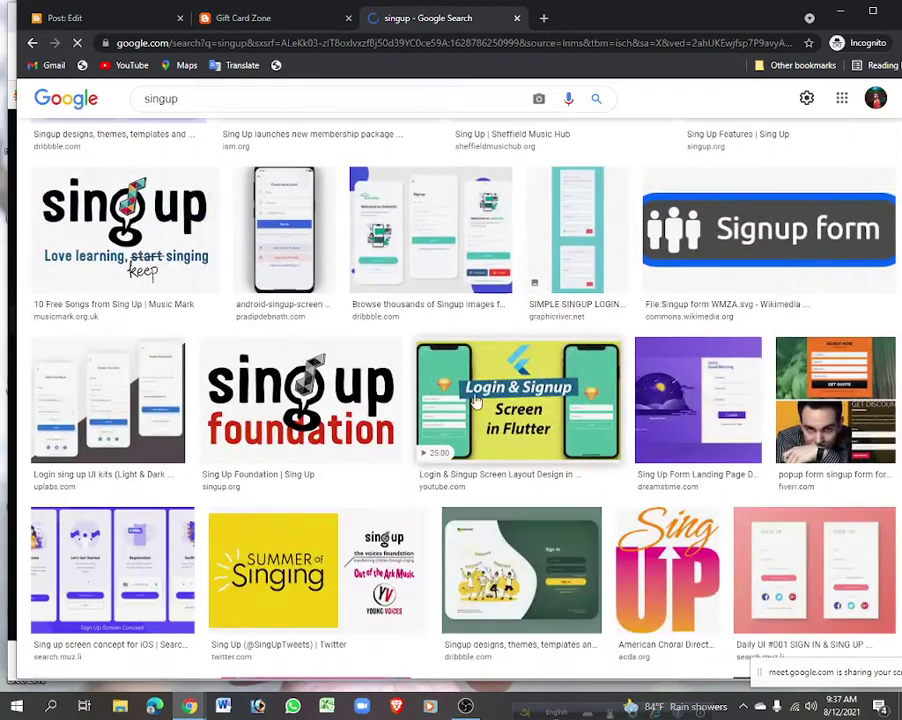
scroll(600, 390, "down", 3)
scroll(400, 415, "down", 2)
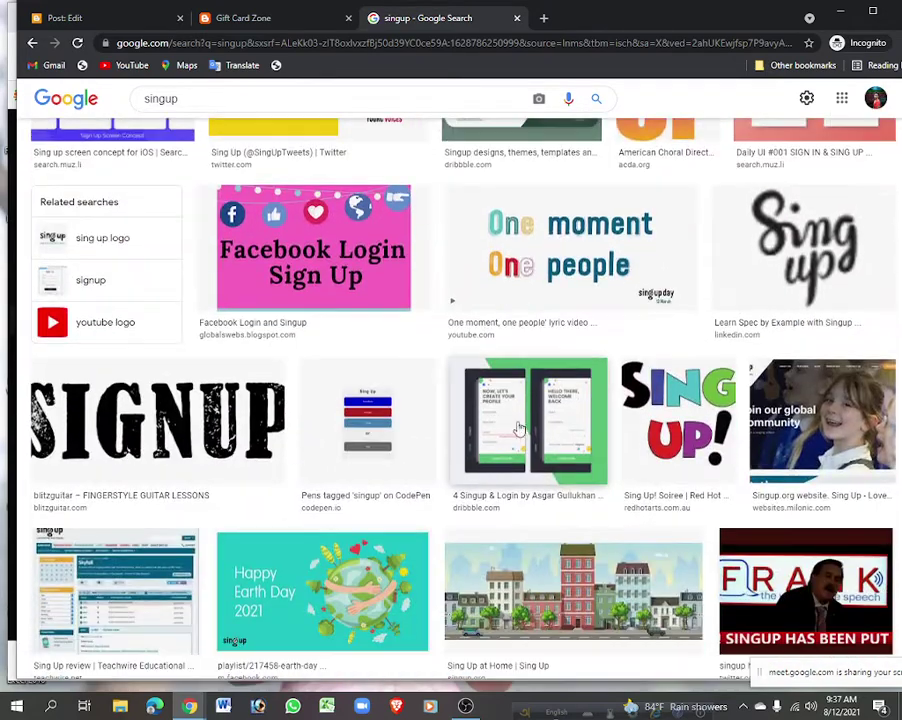
scroll(304, 424, "down", 1)
scroll(529, 447, "down", 7)
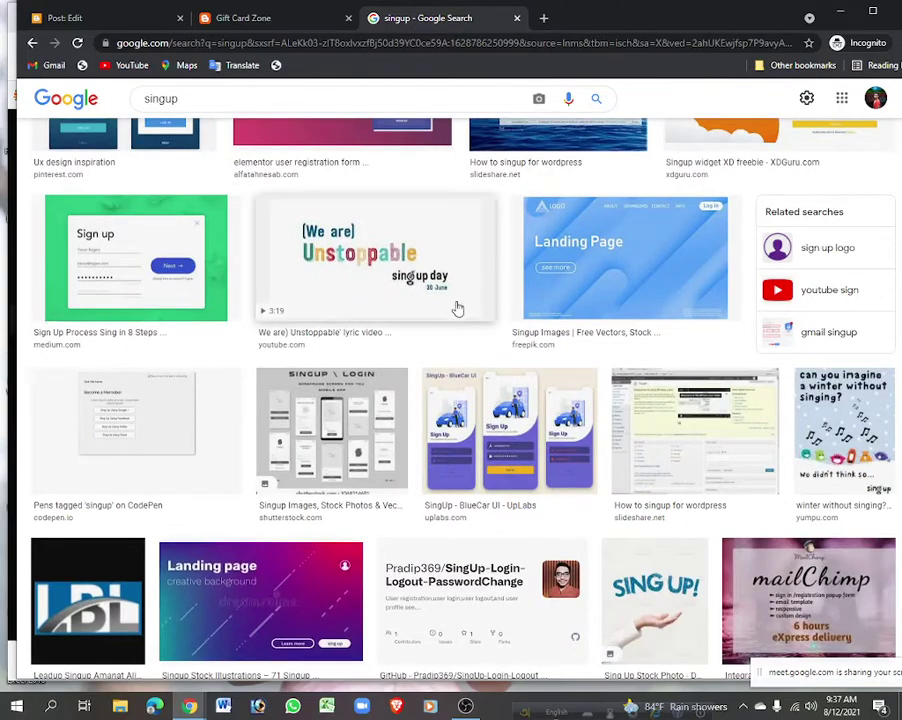
scroll(465, 315, "down", 3)
scroll(474, 325, "down", 9)
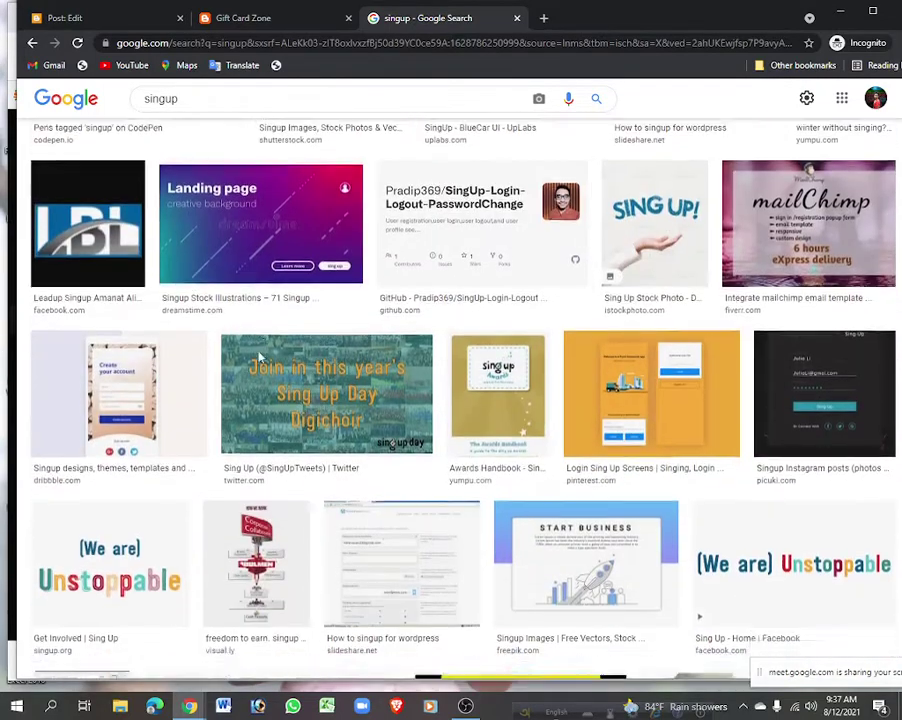
scroll(500, 407, "down", 4)
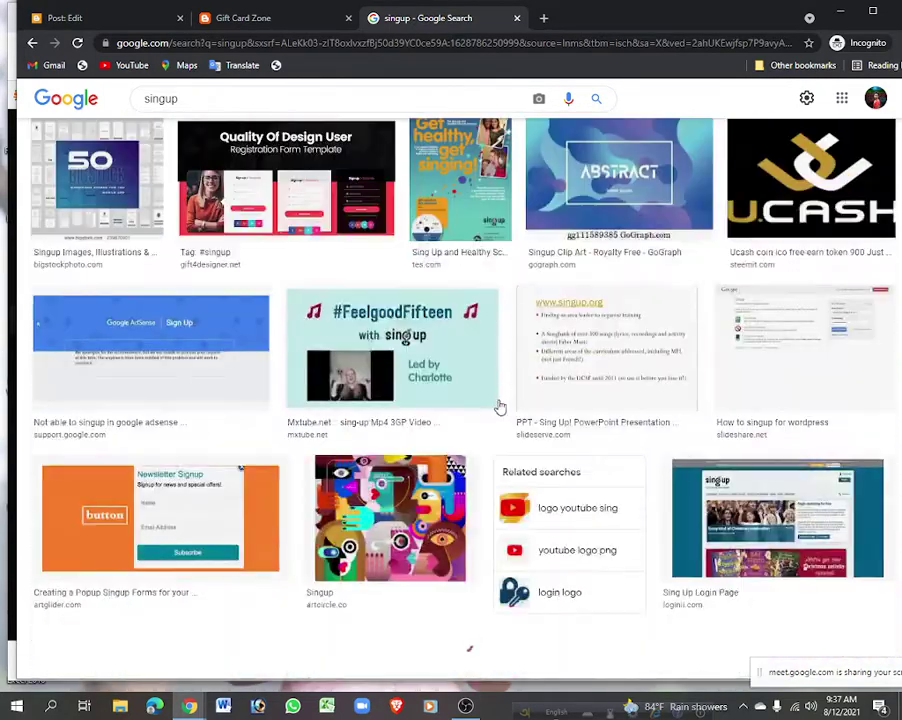
scroll(500, 407, "up", 3)
scroll(500, 407, "down", 8)
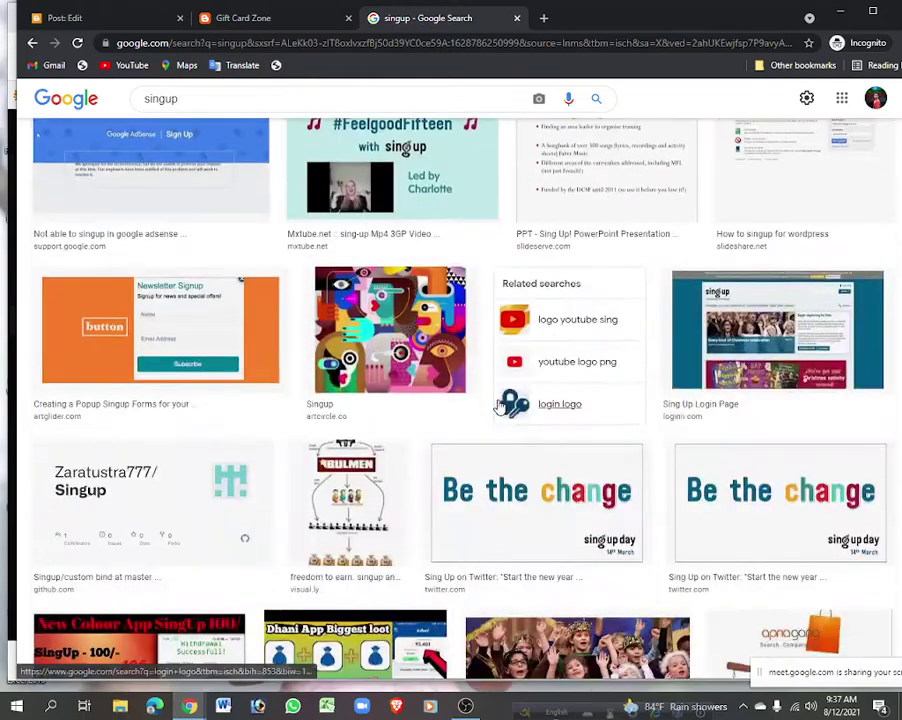
scroll(500, 407, "down", 4)
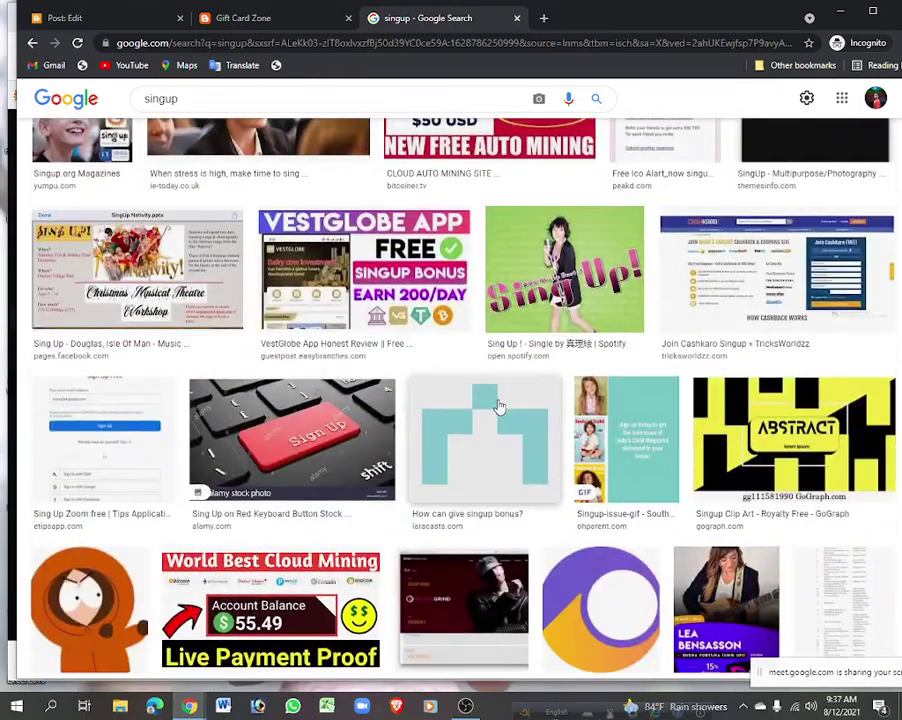
scroll(488, 409, "down", 1)
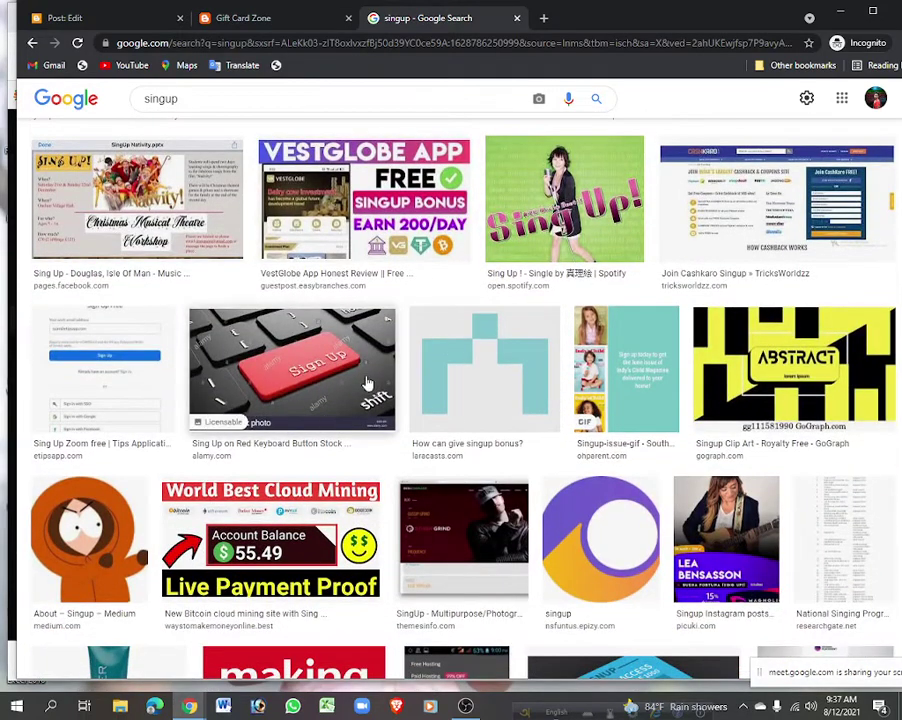
scroll(368, 382, "down", 3)
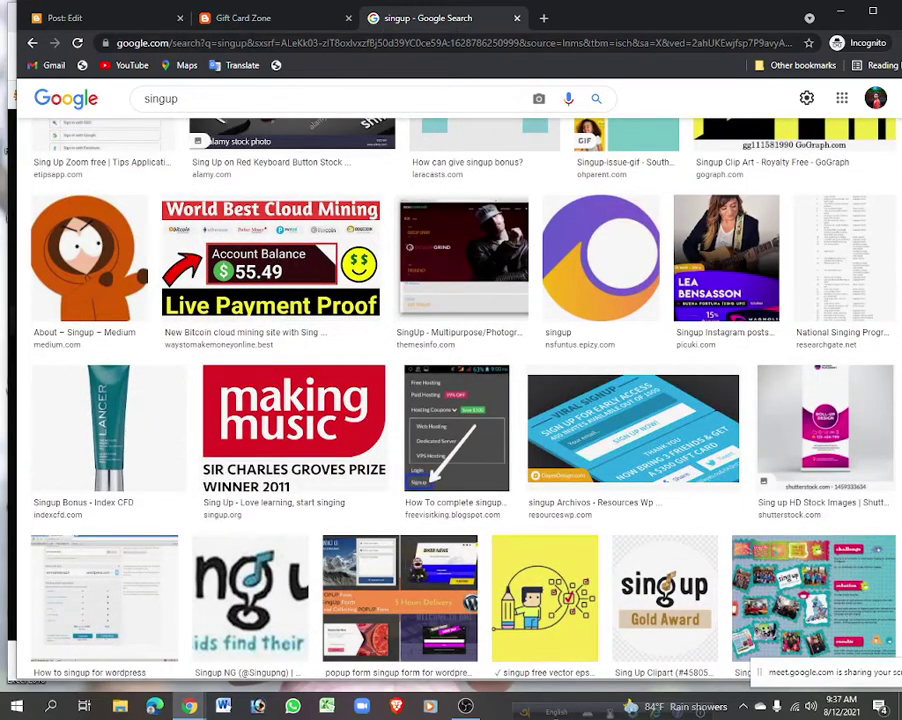
Return to the Blogger post editor and add the line "Singup now" below the last paragraph.
left_click(236, 17)
left_click(132, 18)
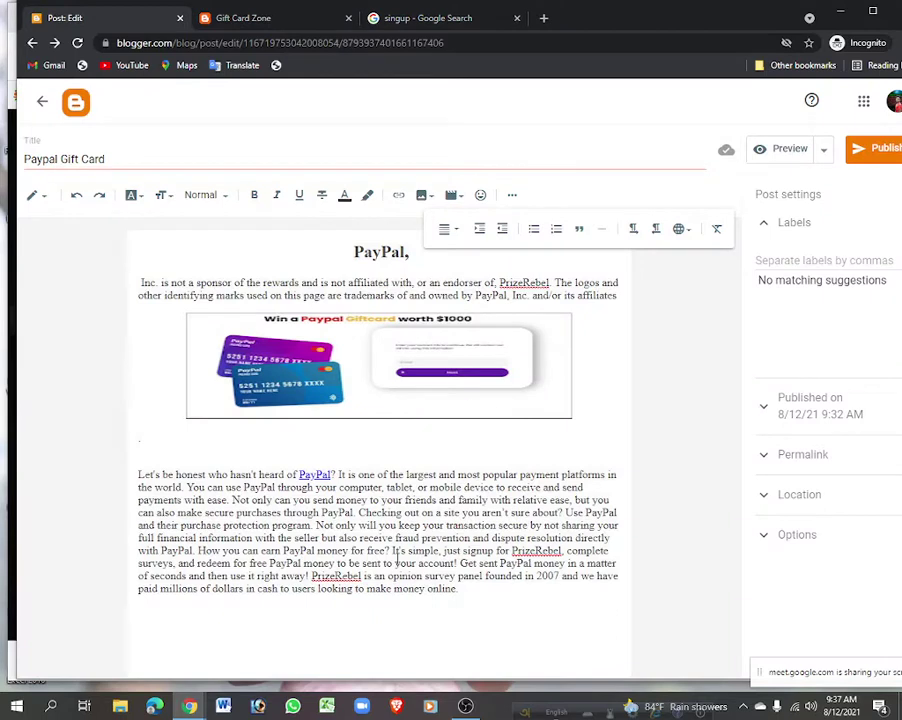
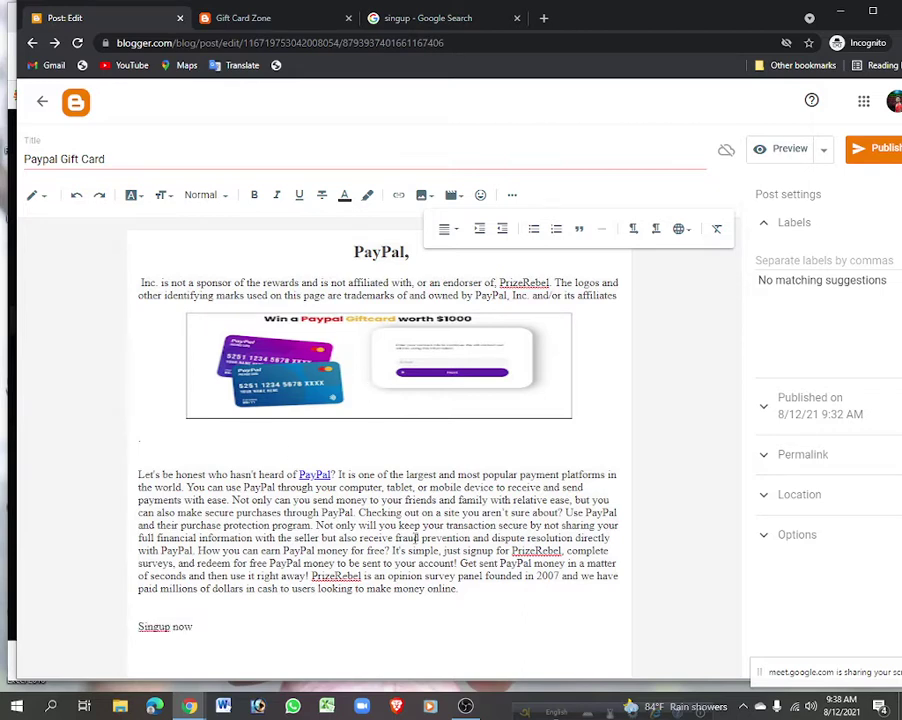
left_click_drag(205, 512, 375, 538)
left_click(273, 523)
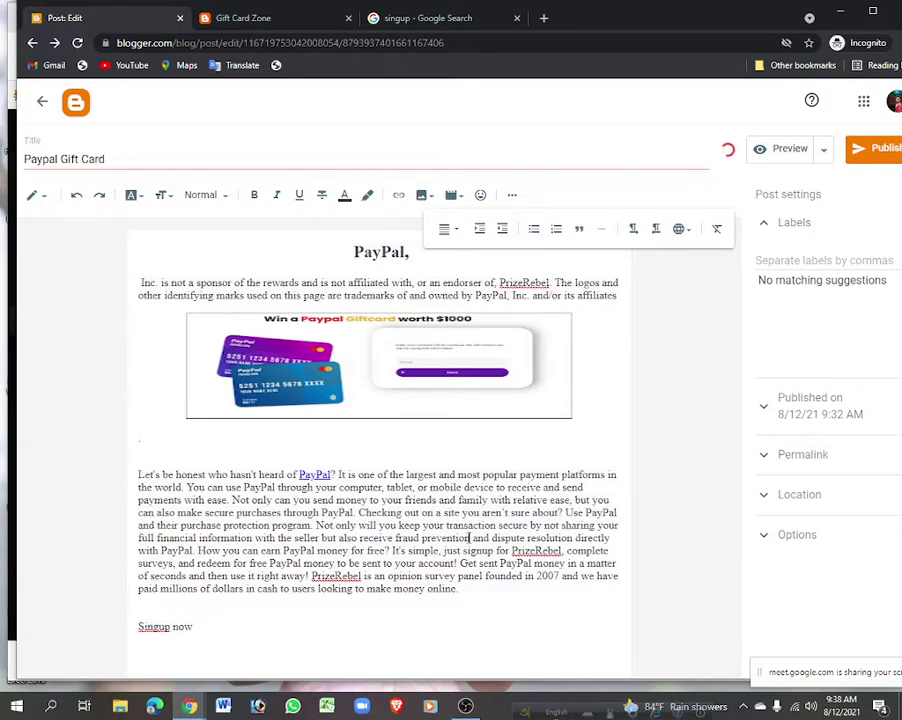
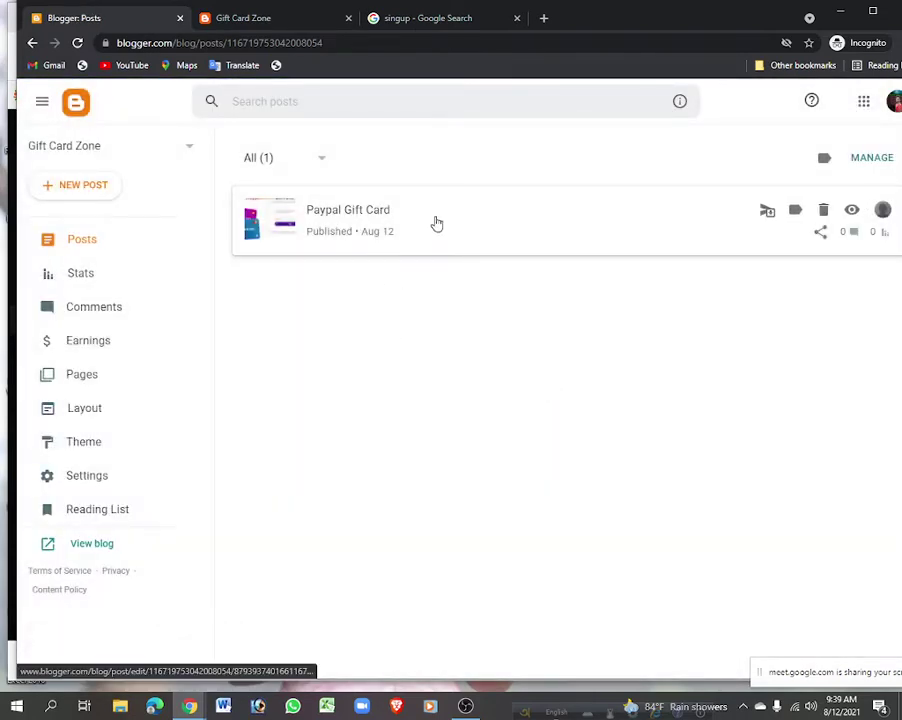
Reload the Gift Card Zone blog's home page to check the published post.
left_click(272, 22)
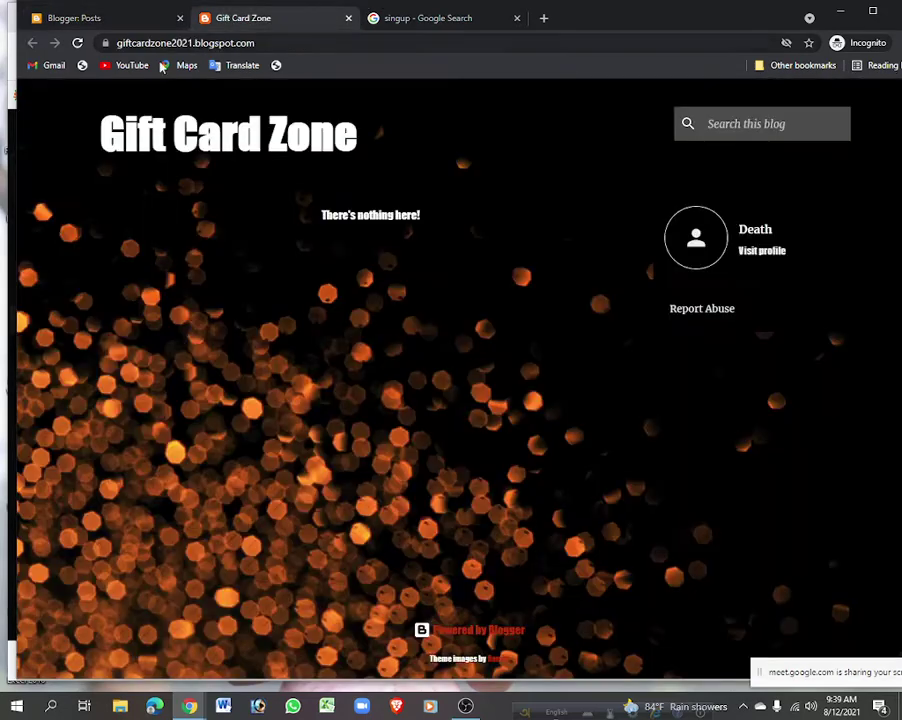
left_click(76, 43)
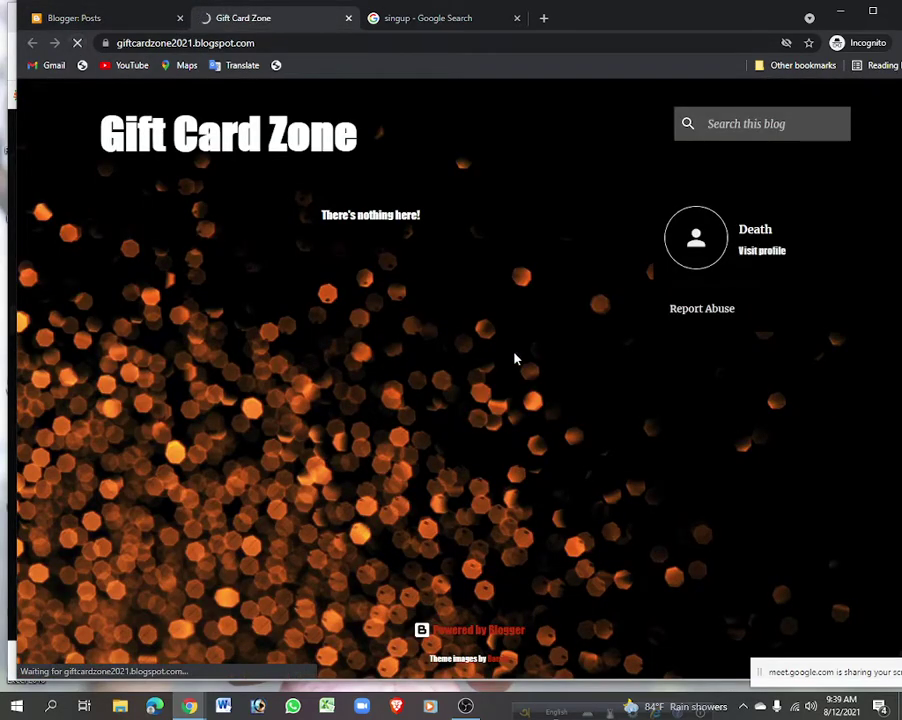
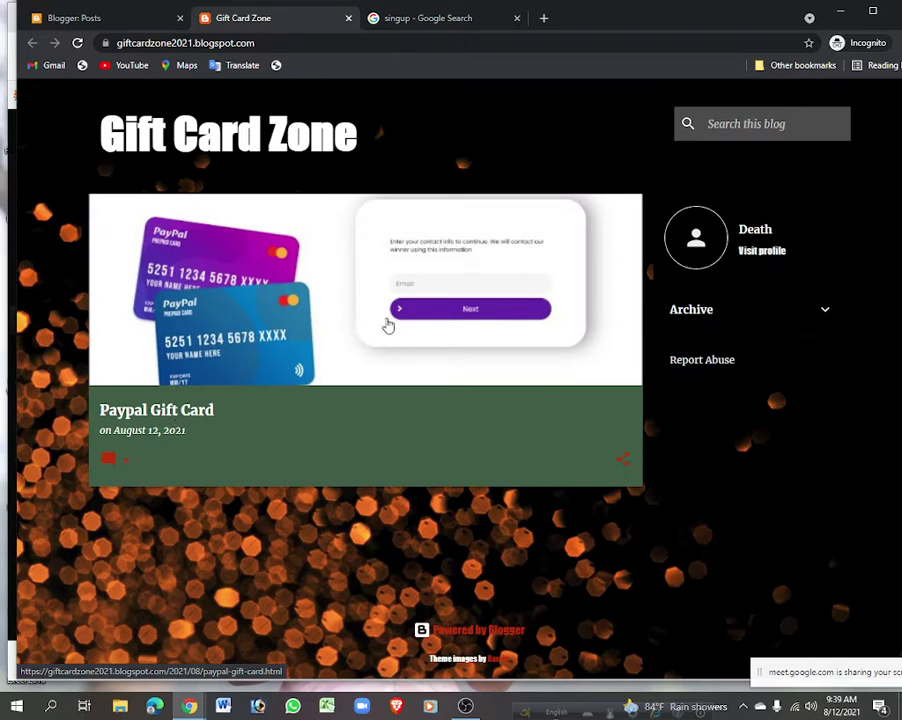
Open the published Paypal Gift Card post on the blog and look through its text, image and sign-up link.
left_click(161, 412)
scroll(394, 350, "down", 3)
scroll(373, 428, "up", 3)
scroll(370, 435, "down", 5)
scroll(350, 465, "up", 4)
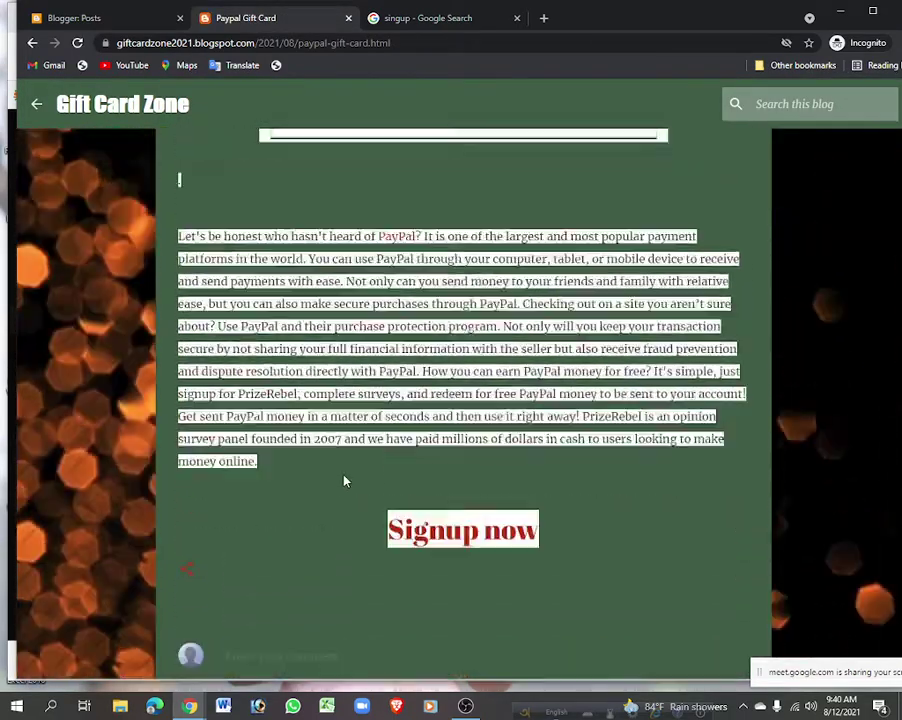
scroll(356, 474, "up", 3)
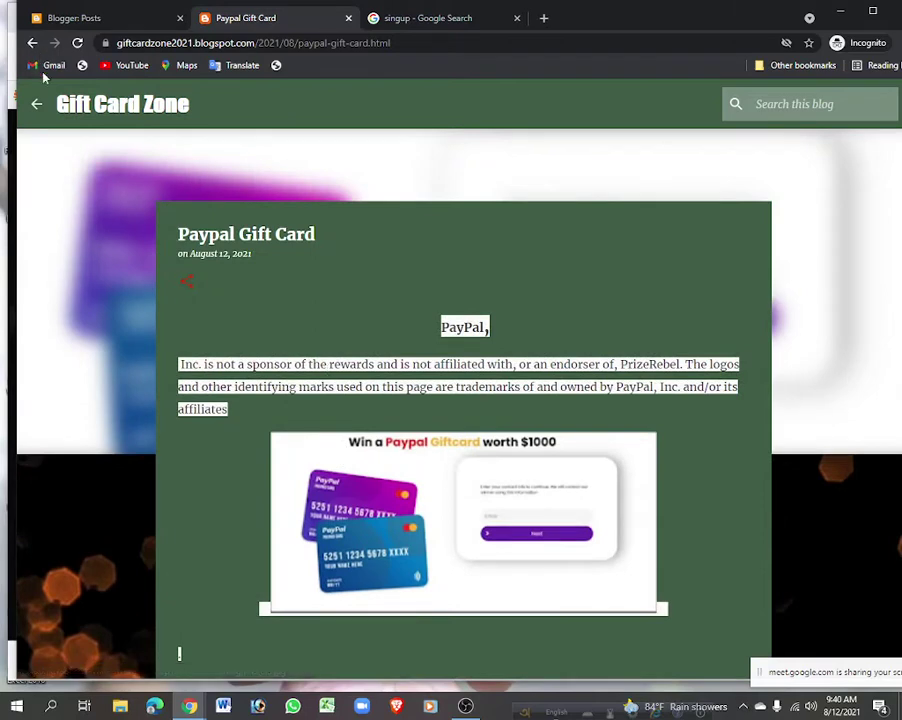
left_click(37, 109)
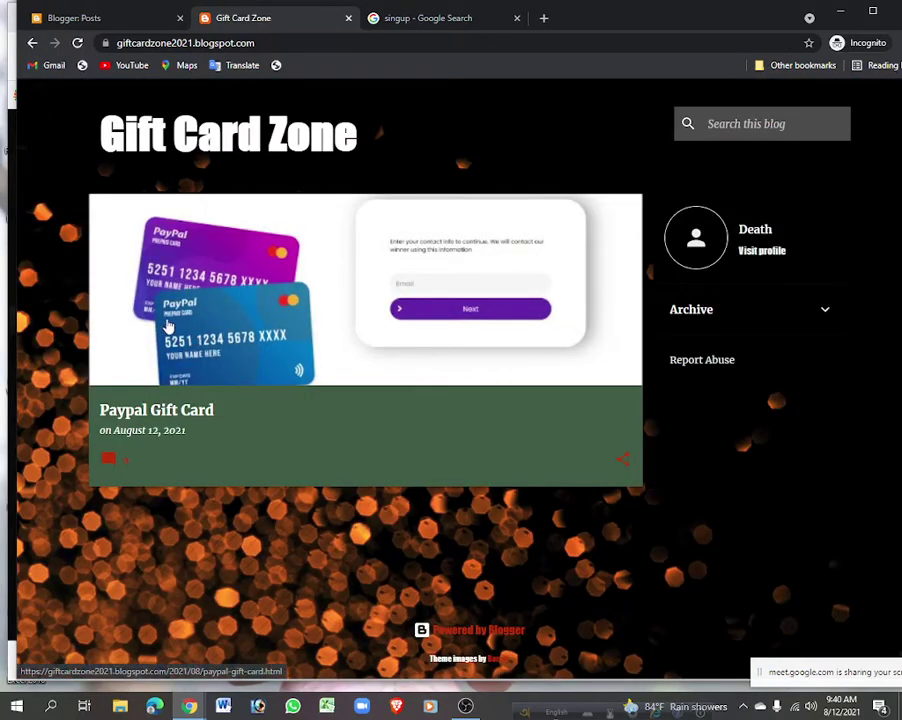
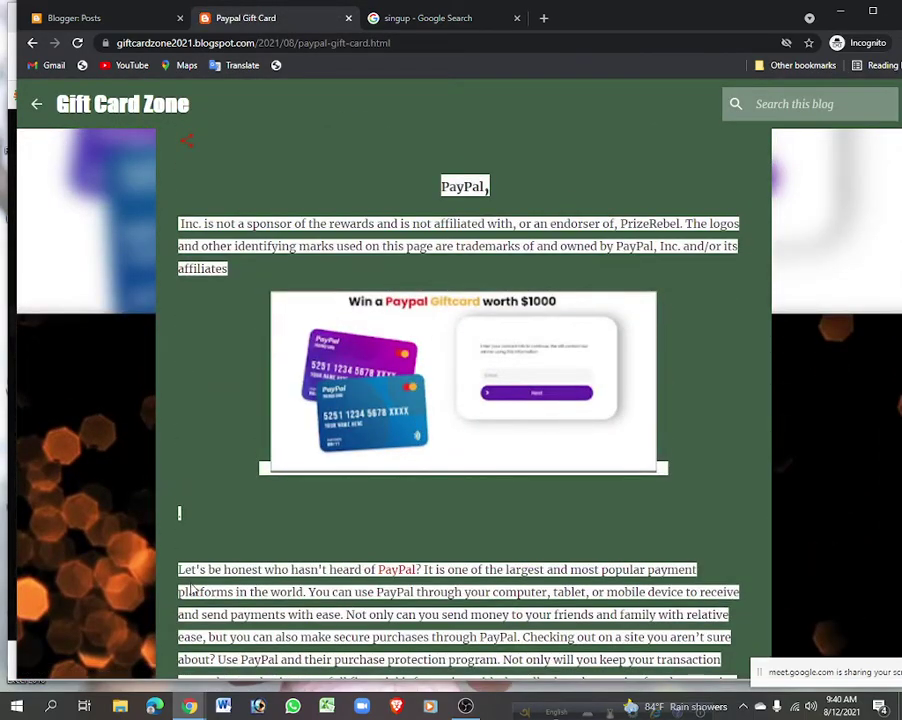
scroll(263, 531, "down", 5)
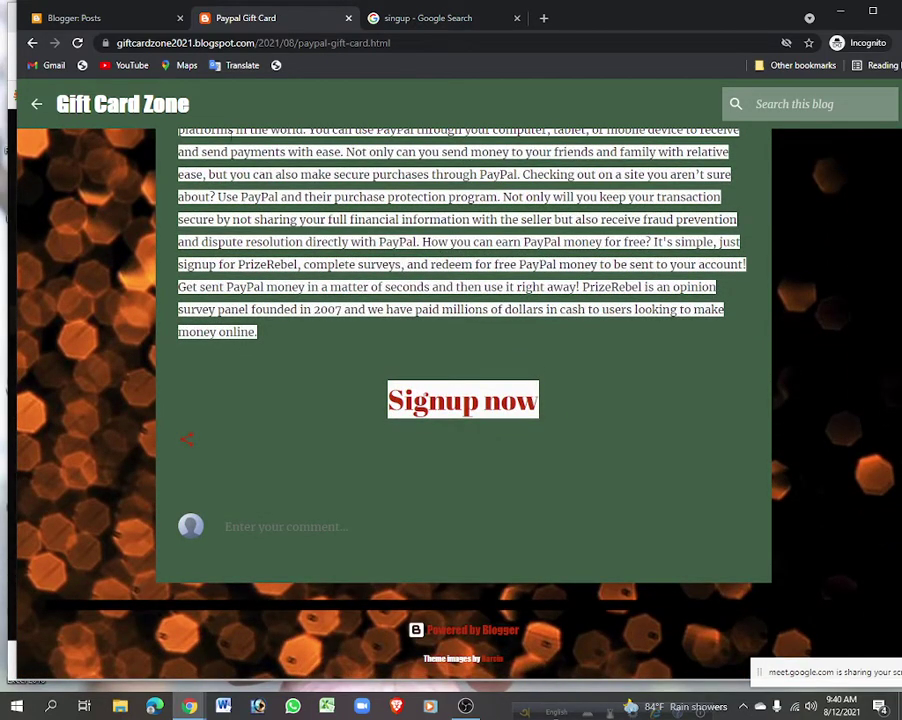
Open the Paypal Gift Card post for editing in Blogger and switch it to HTML view.
left_click(56, 17)
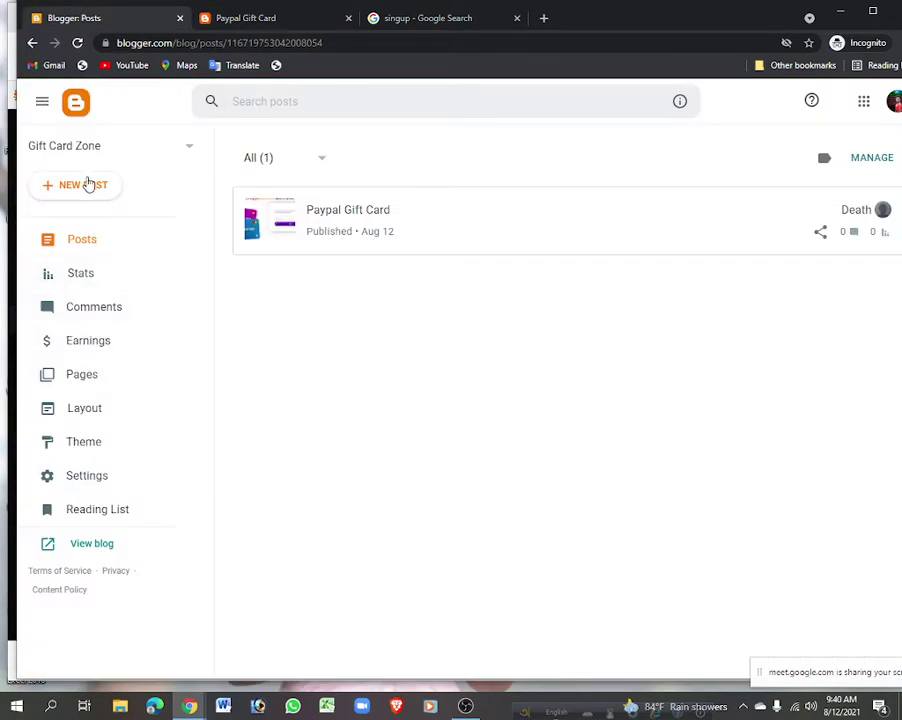
left_click(380, 230)
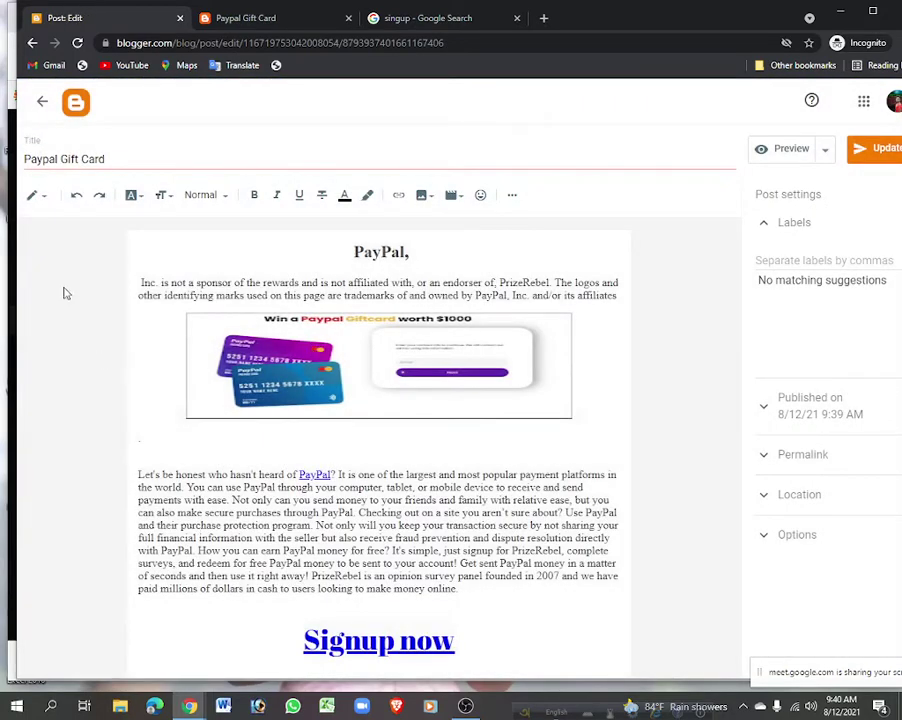
left_click(513, 196)
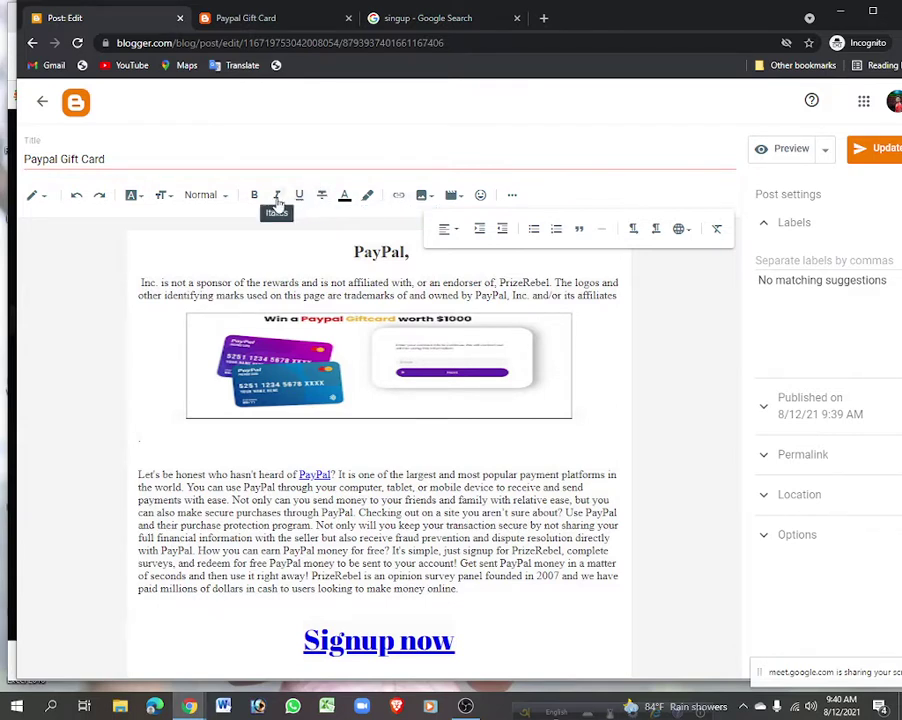
left_click(38, 196)
left_click(55, 176)
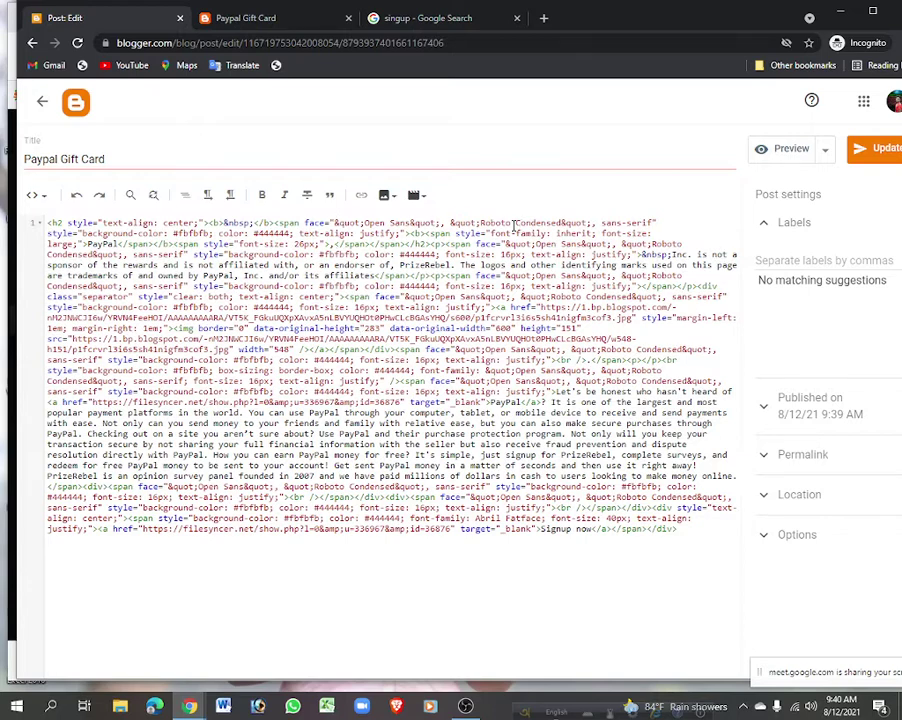
Search the post's HTML code for "font" and then for "backg" to locate the style attributes.
key("ctrl+f")
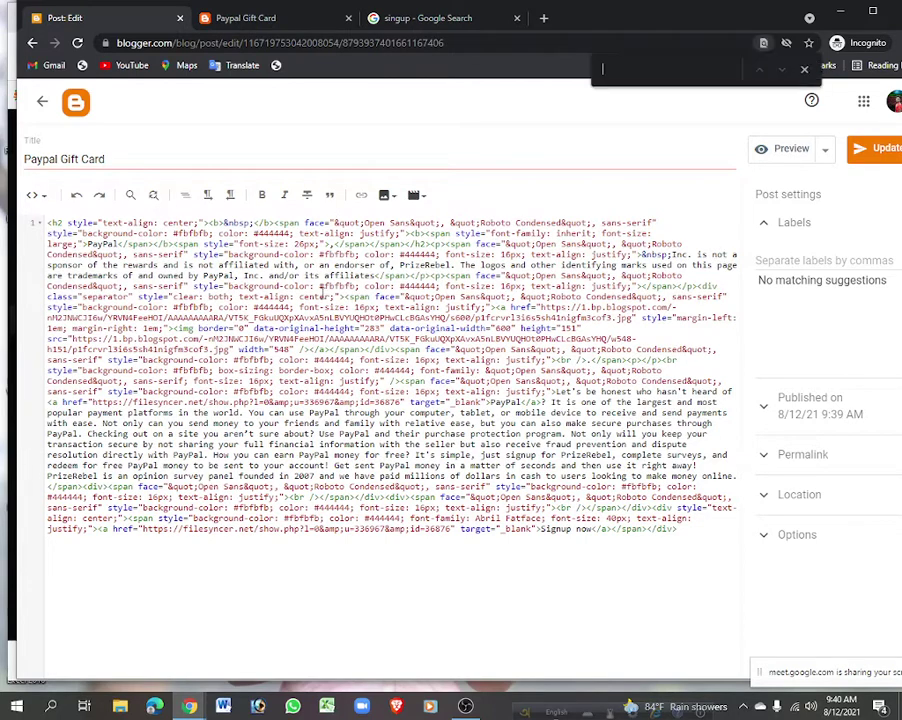
type("font")
key("BackSpace")
key("BackSpace")
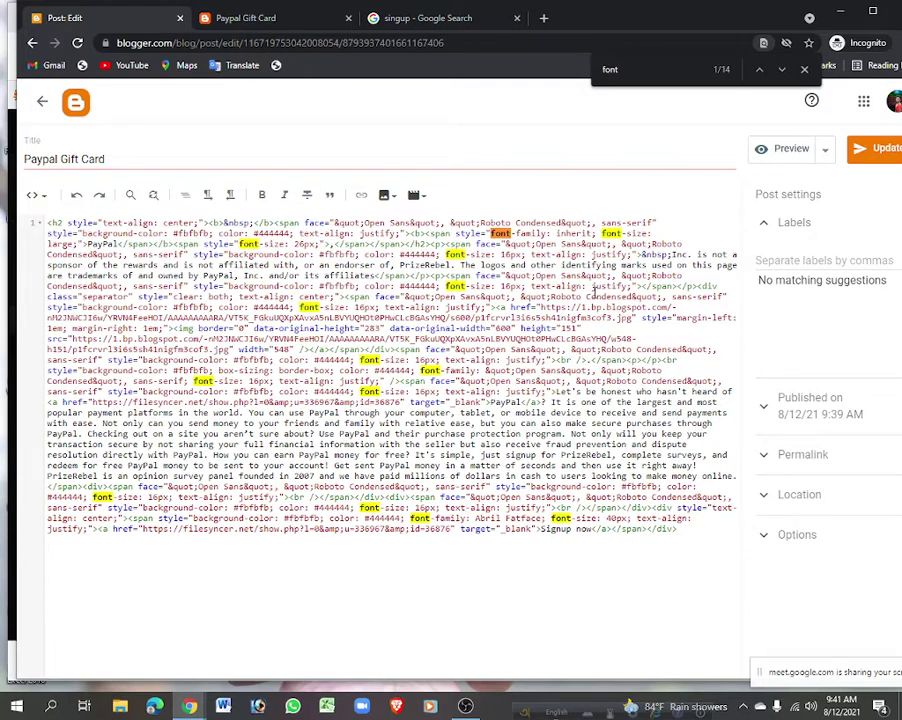
key("BackSpace")
key("BackSpace")
key("BackSpace")
key("BackSpace")
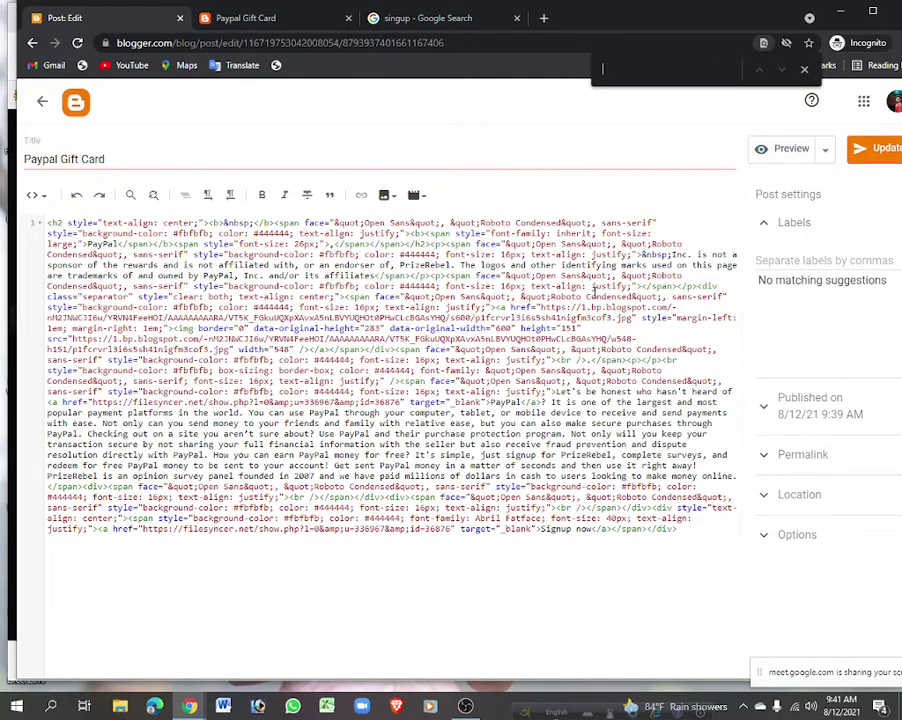
type("backg")
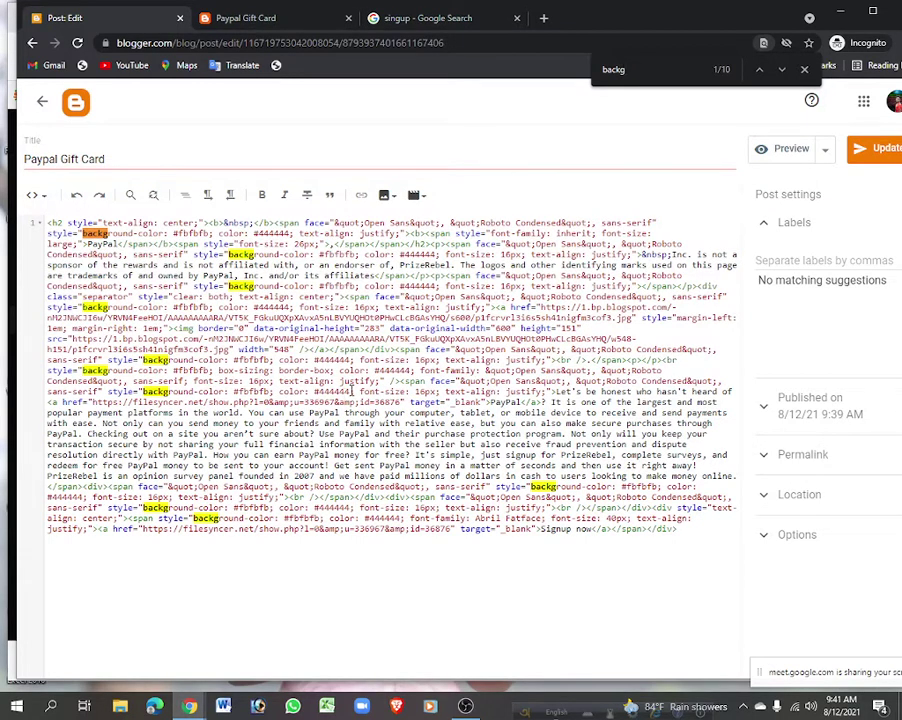
Set the text color of the "Let's be honest" paragraph to red in the HTML and return to Compose view.
left_click_drag(352, 390, 316, 390)
key("BackSpace")
type("#4")
key("BackSpace")
key("BackSpace")
type("red")
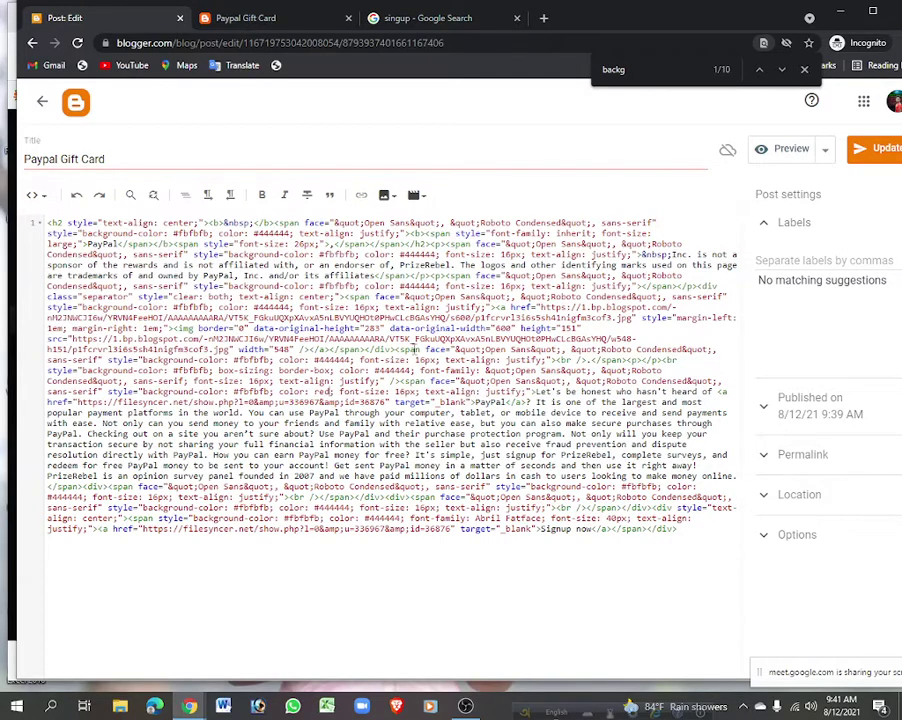
left_click(30, 195)
left_click(82, 232)
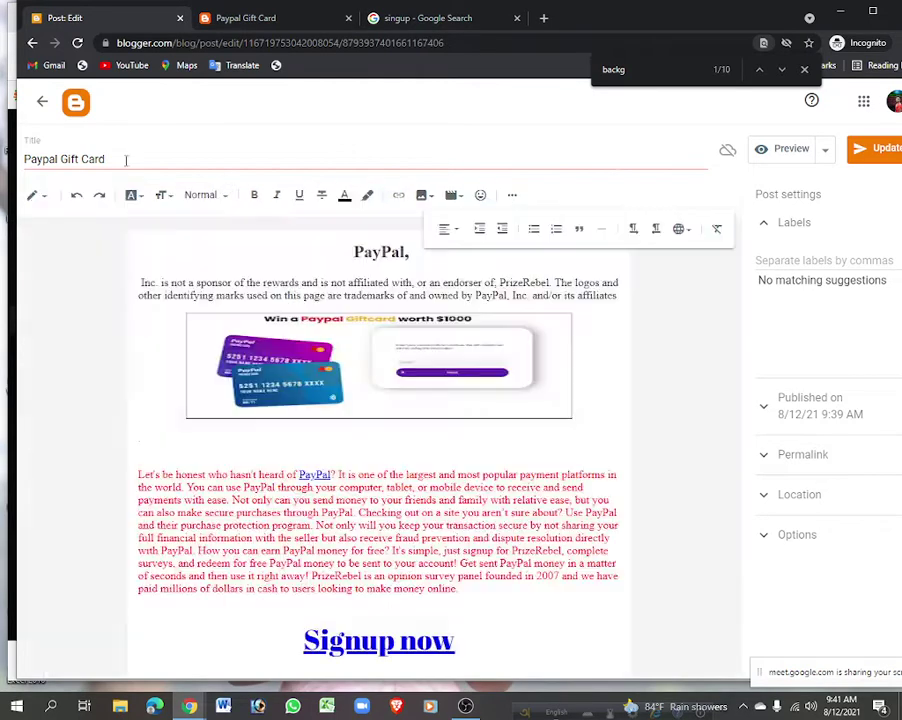
Reload the published Paypal Gift Card page and check the paragraph's appearance.
left_click(250, 20)
left_click(74, 41)
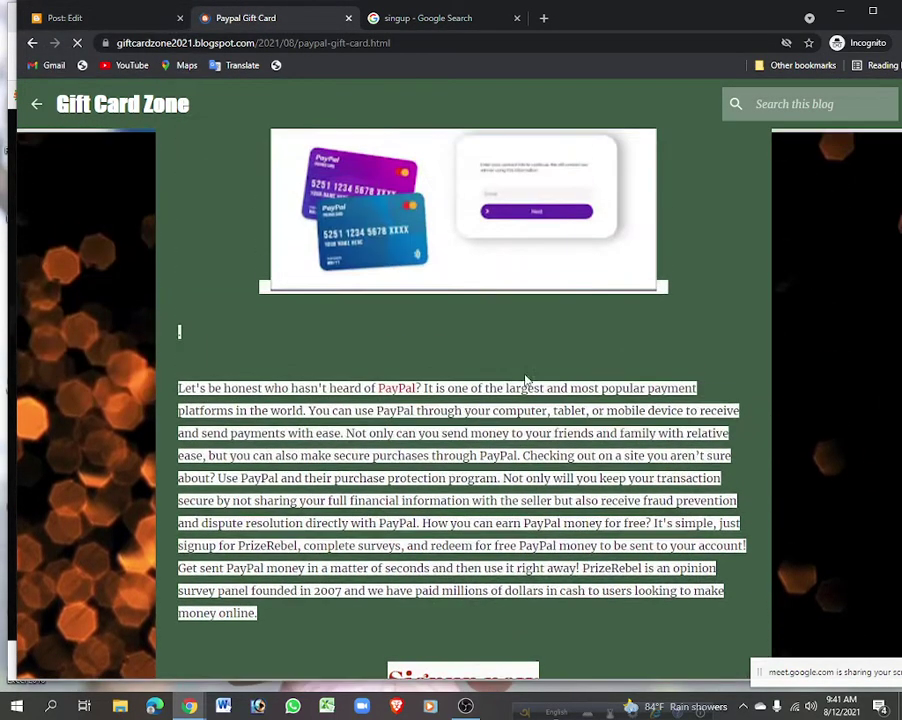
scroll(406, 410, "up", 6)
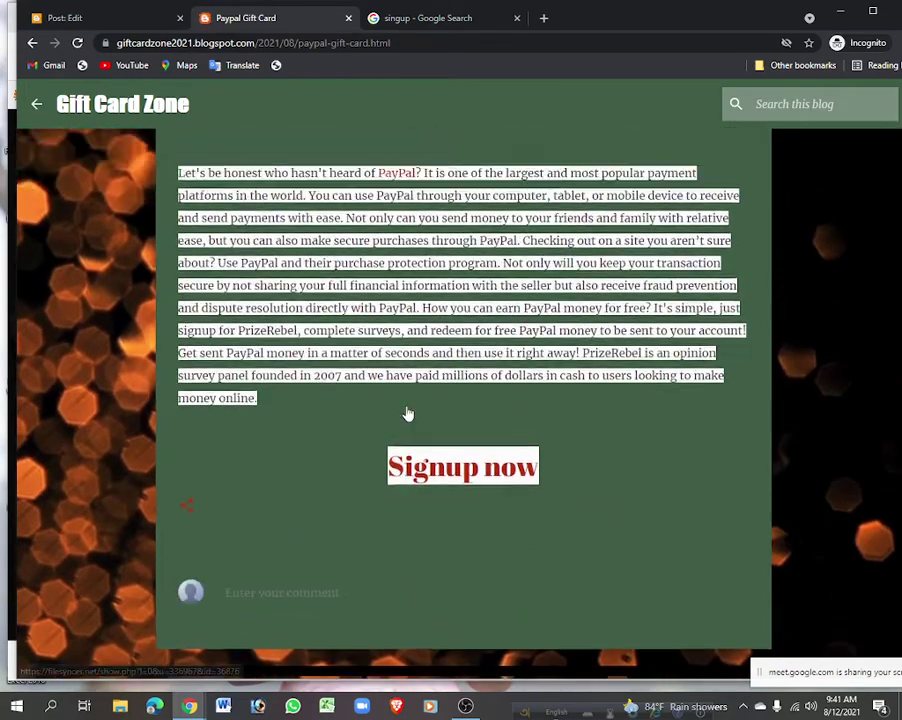
scroll(381, 356, "down", 6)
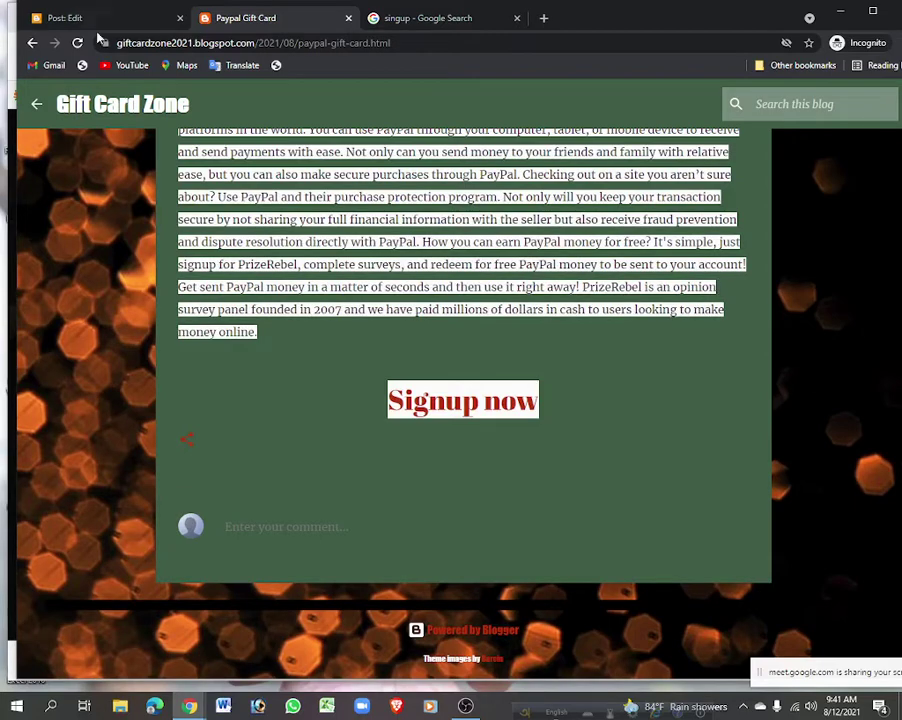
In the post's HTML, set the "Let's be honest" paragraph's background-color to red and its text color to black.
left_click(66, 18)
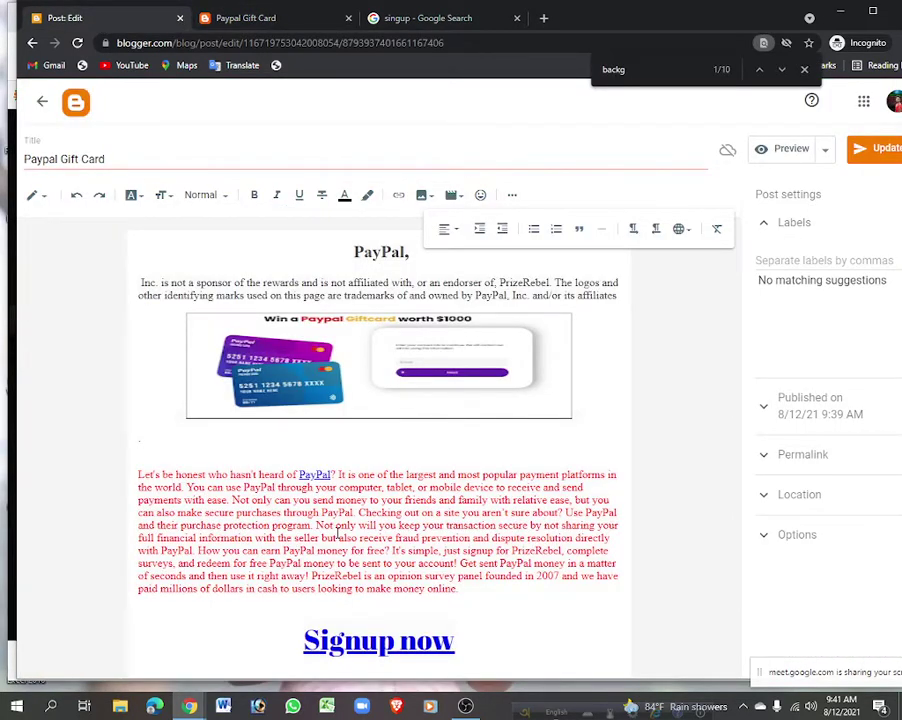
left_click(45, 197)
left_click(56, 168)
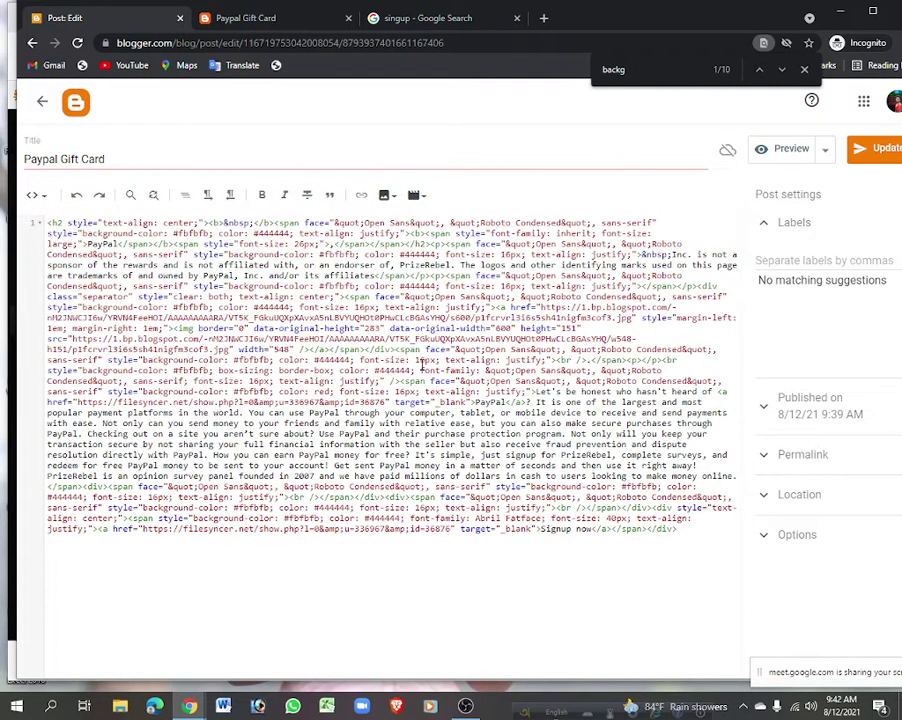
key("ctrl+f")
left_click(645, 73)
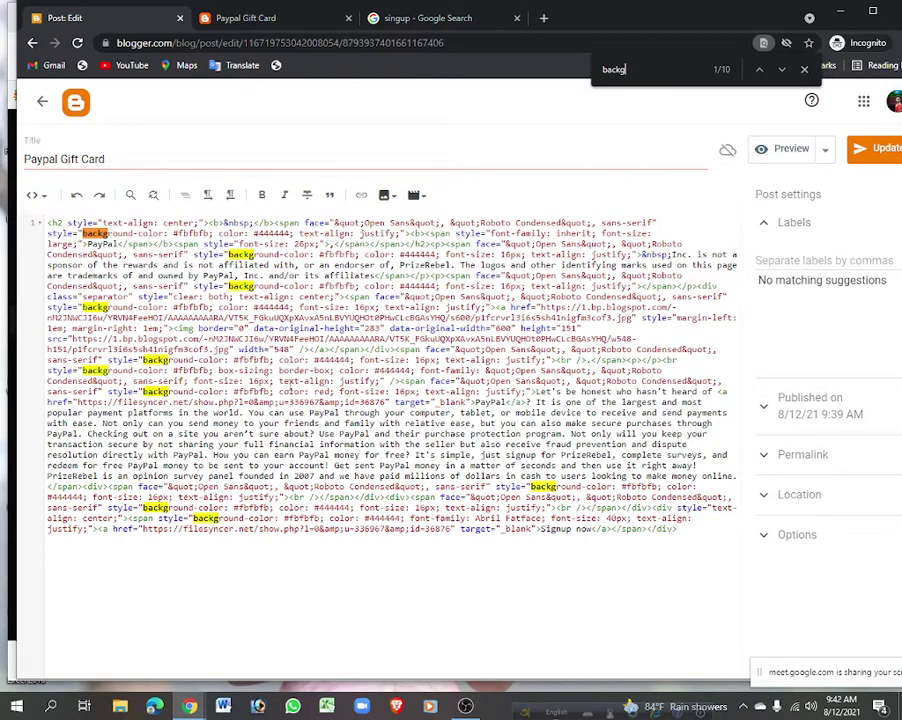
left_click_drag(268, 393, 247, 392)
type("red; color")
double_click(301, 392)
type("black")
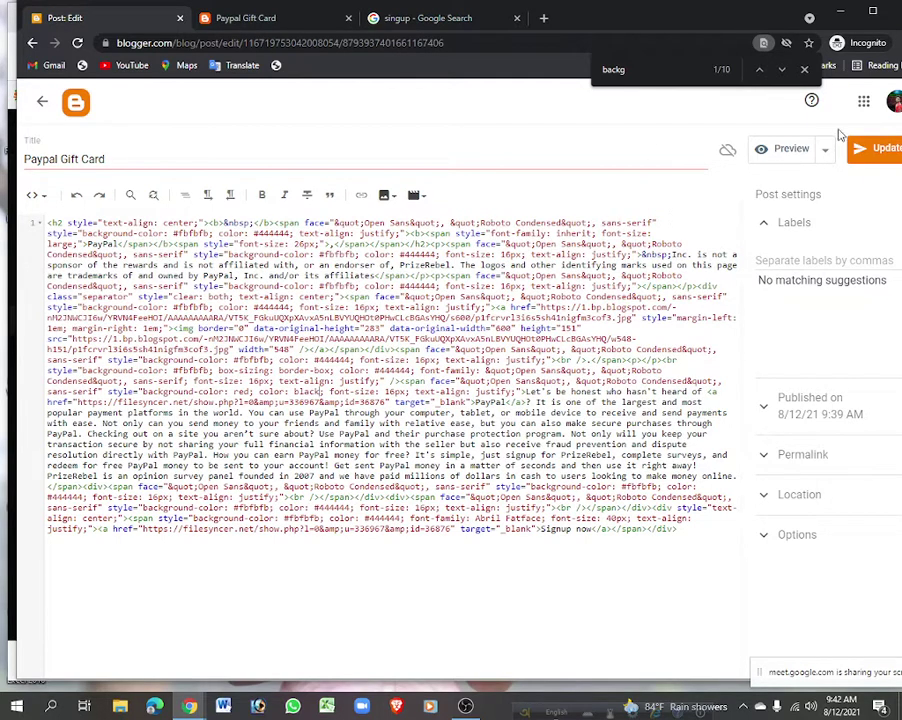
Update the post, return it to Compose view, and reload the published page to check the paragraph's colors.
left_click(826, 154)
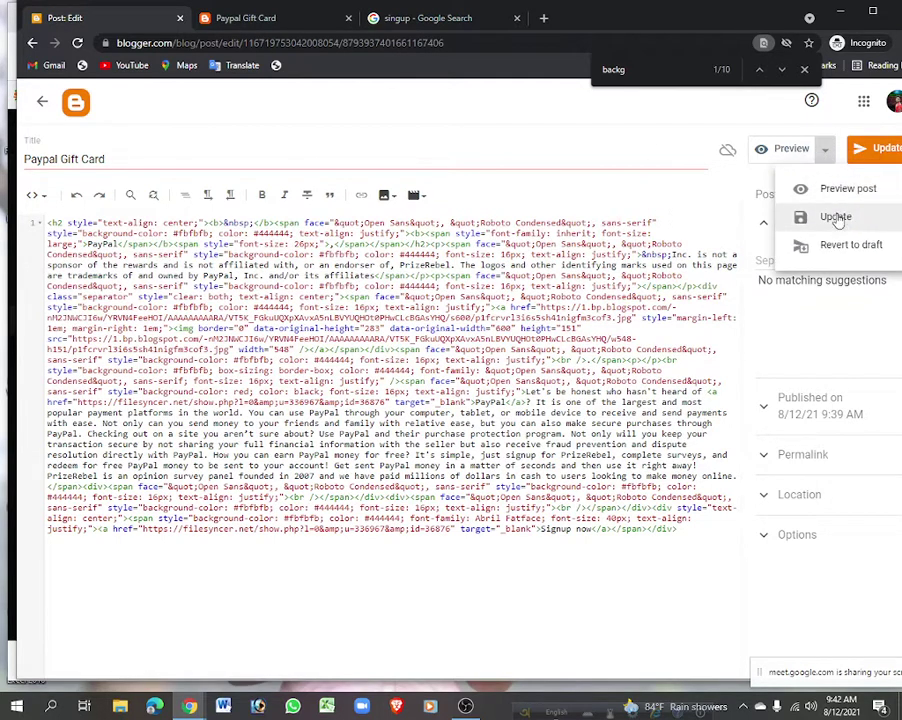
left_click(775, 216)
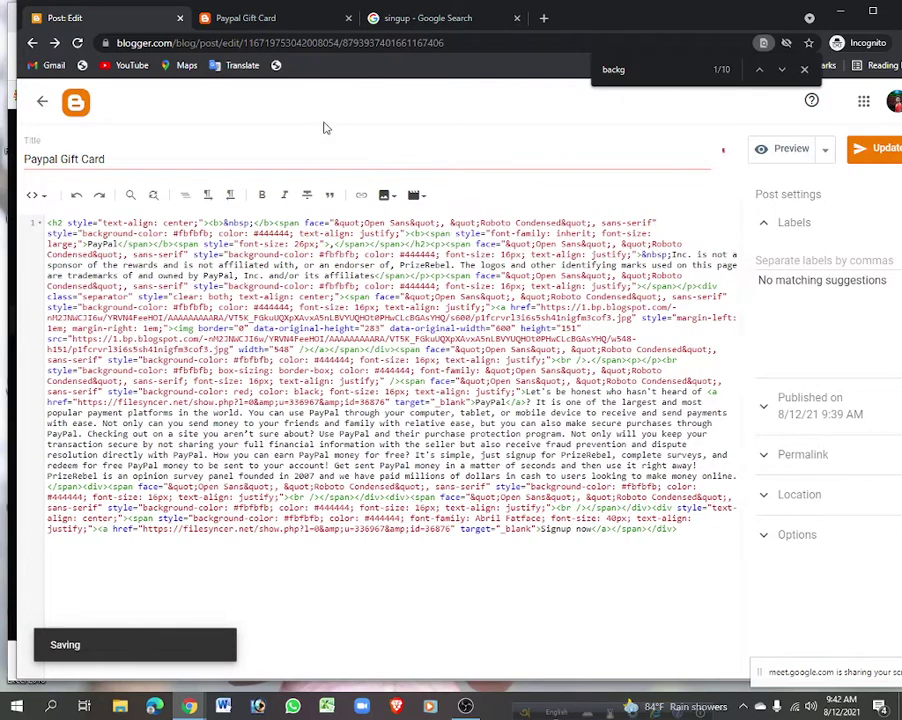
left_click(33, 200)
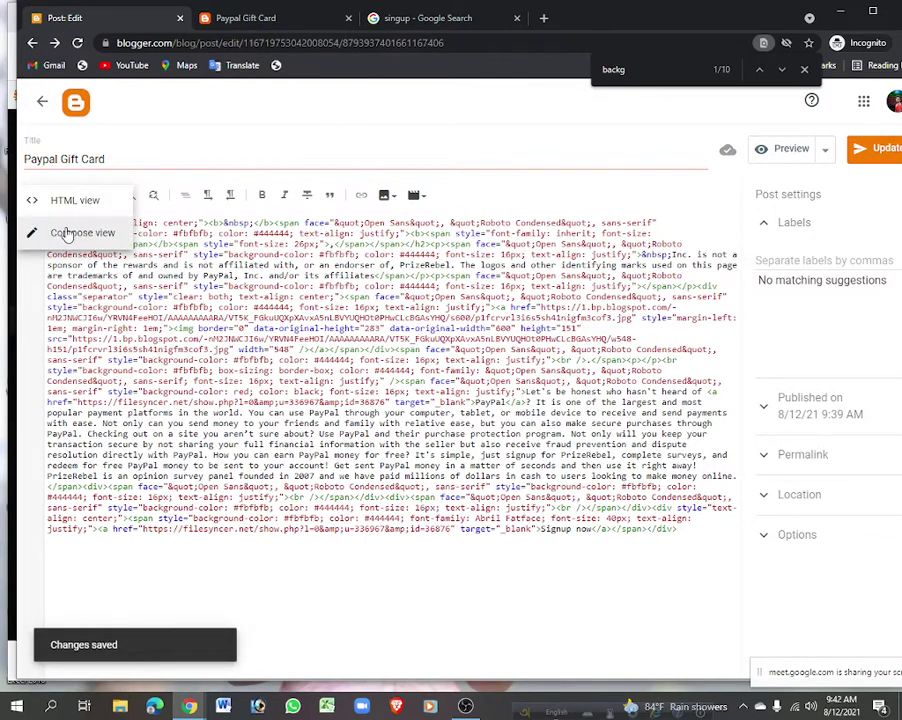
left_click(70, 232)
left_click(246, 17)
left_click(77, 43)
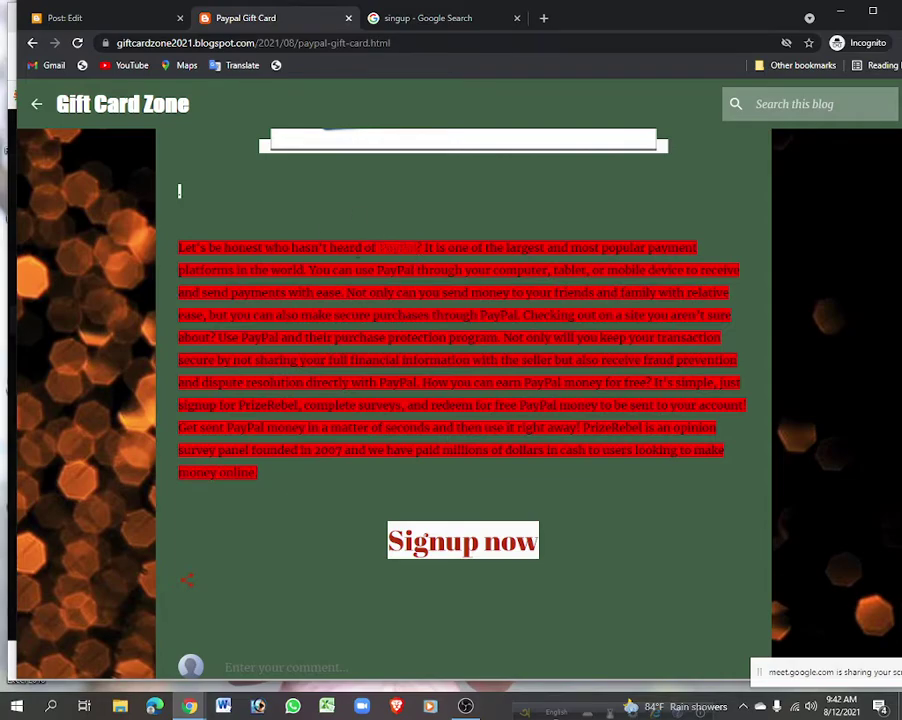
scroll(427, 439, "up", 5)
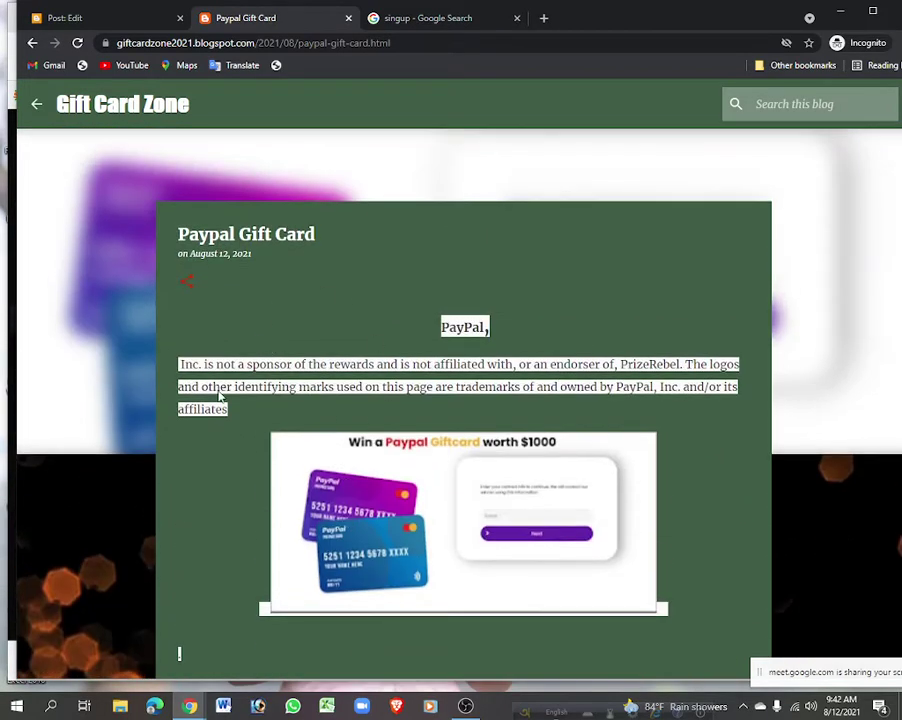
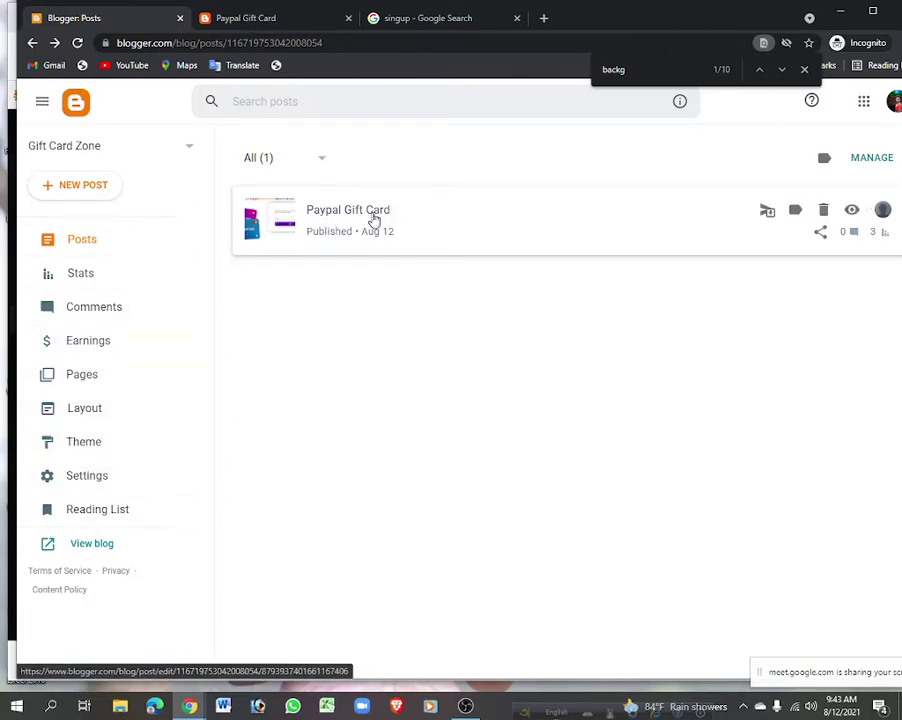
Create a new blog post titled "Amazon Gift Card".
left_click(80, 183)
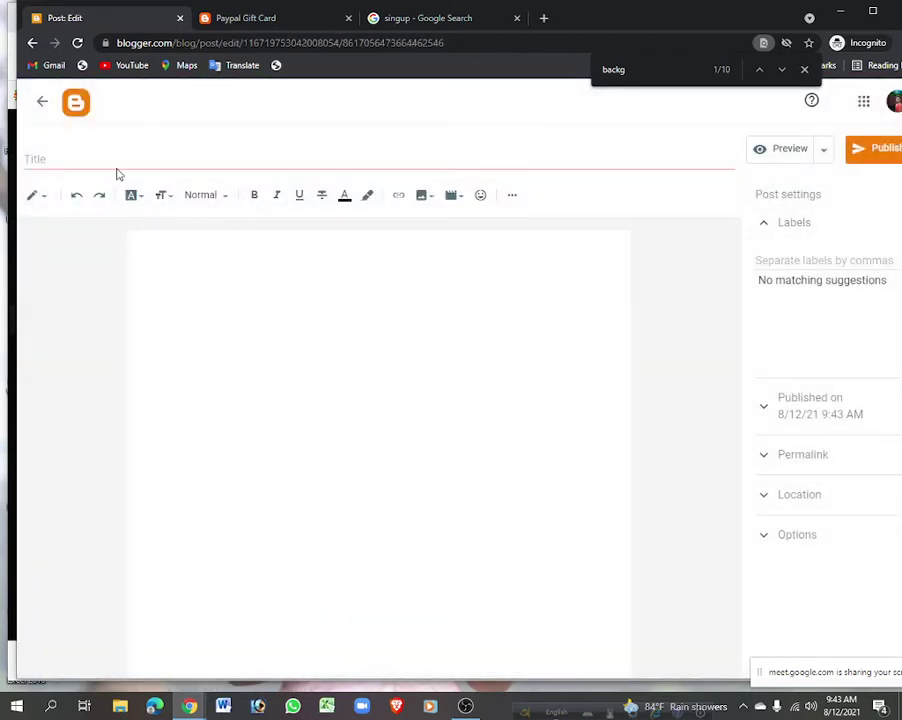
left_click(31, 157)
type("Ama")
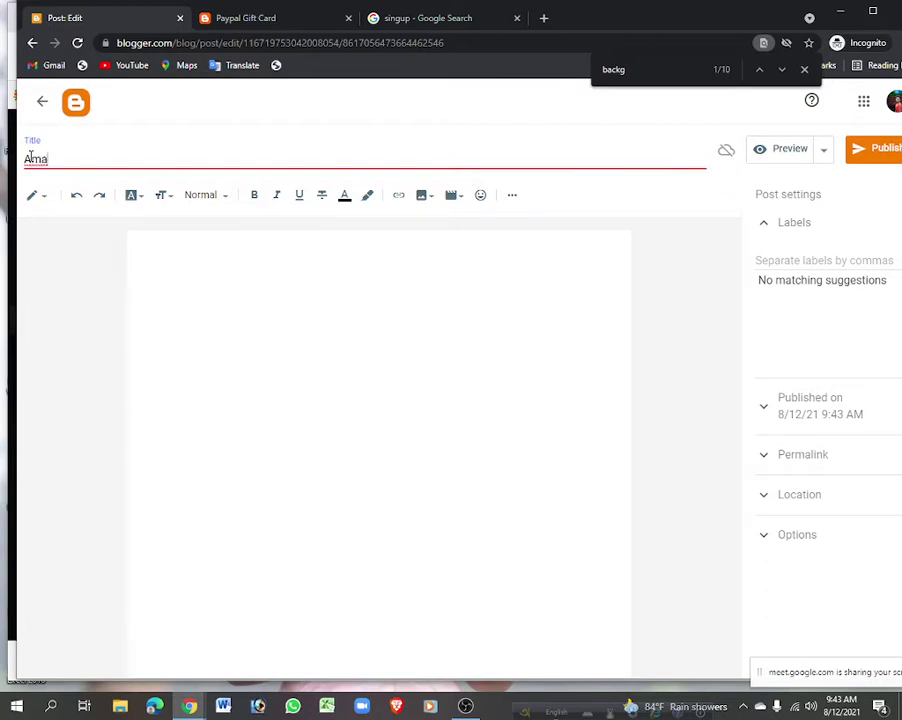
type("zon Gift Card")
left_click(318, 292)
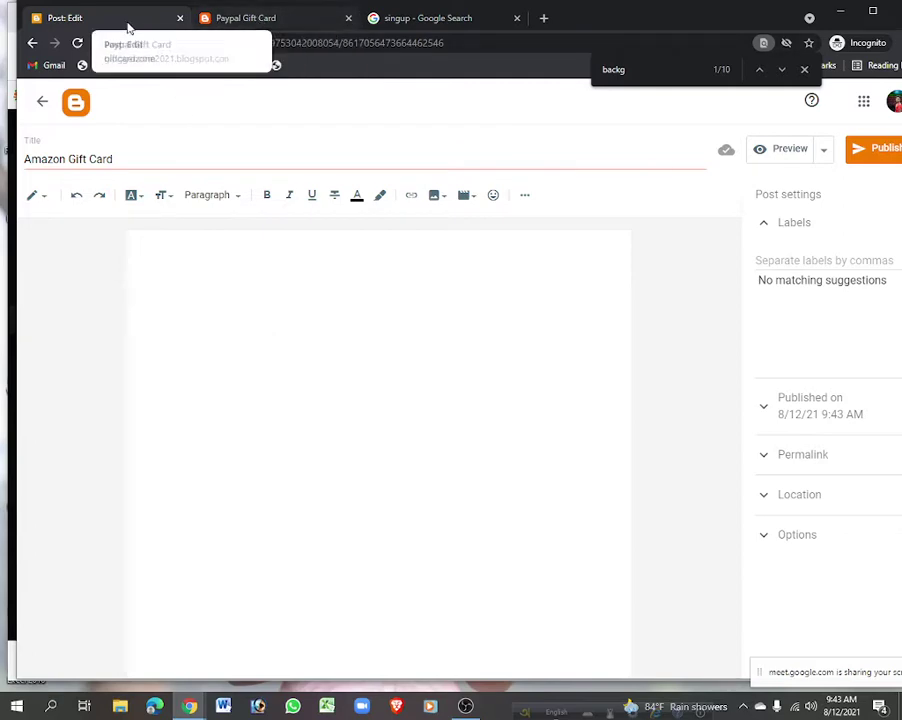
Copy the "PayPal," heading and its disclaimer paragraph from the published post into the Amazon Gift Card post's body.
left_click(255, 20)
scroll(357, 586, "down", 1)
scroll(357, 586, "up", 1)
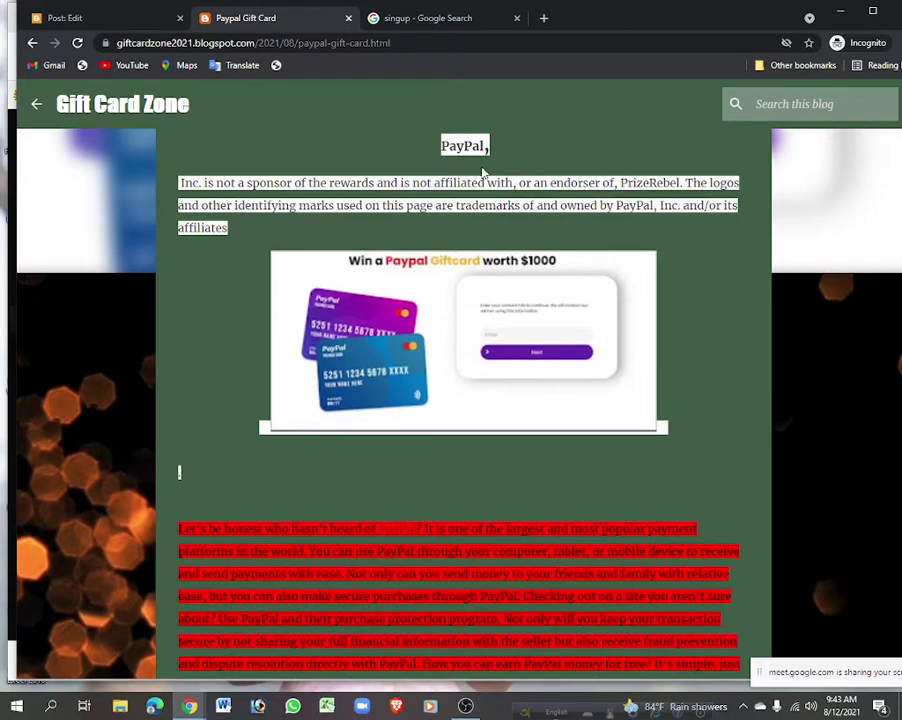
left_click_drag(446, 142, 680, 224)
key("ctrl+c")
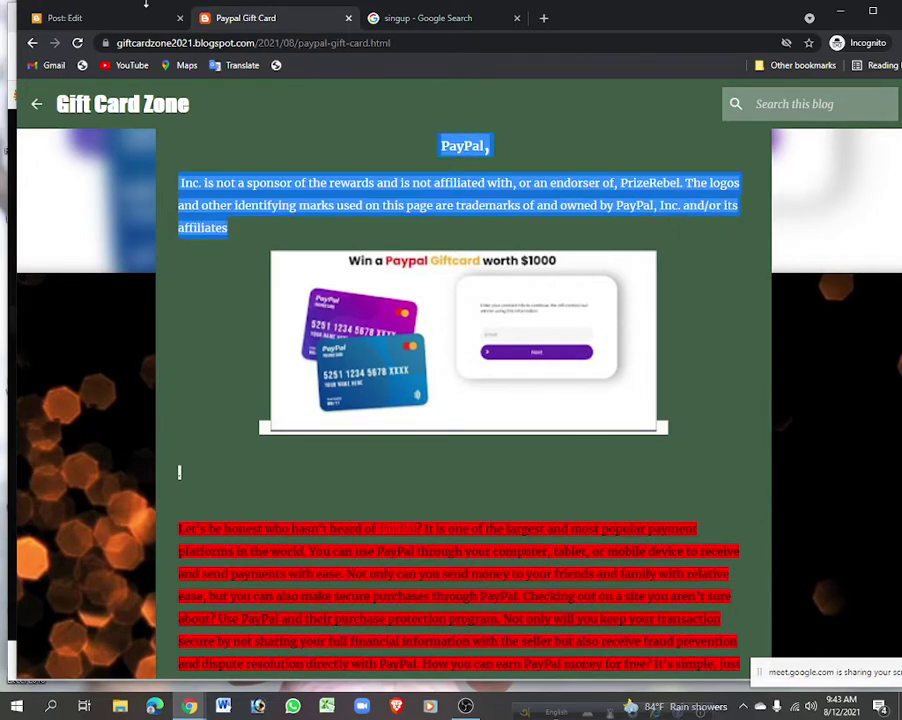
left_click(116, 18)
key("ctrl+v")
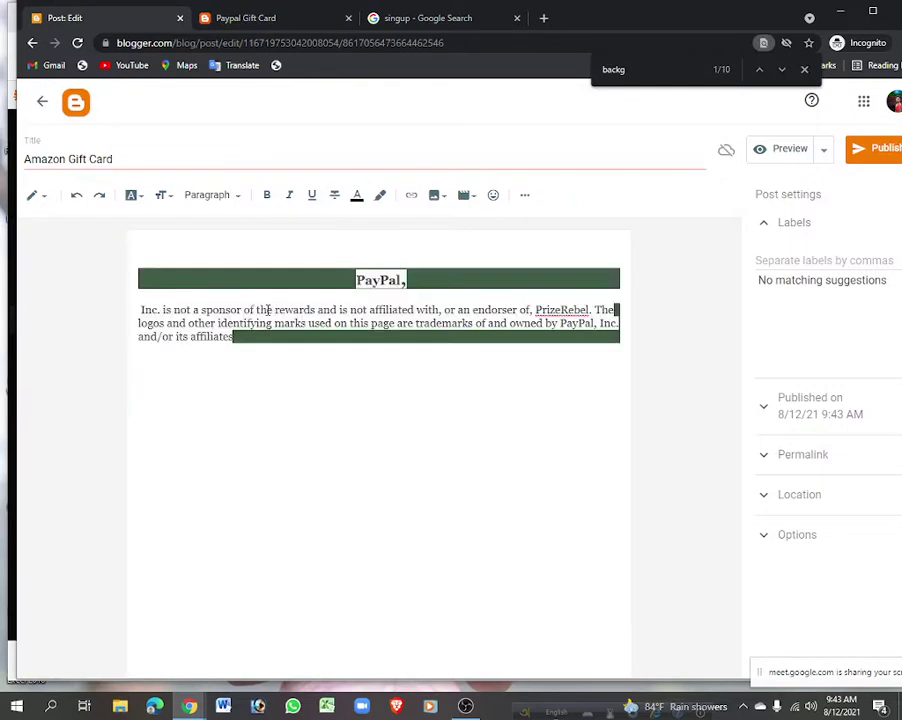
left_click(341, 283)
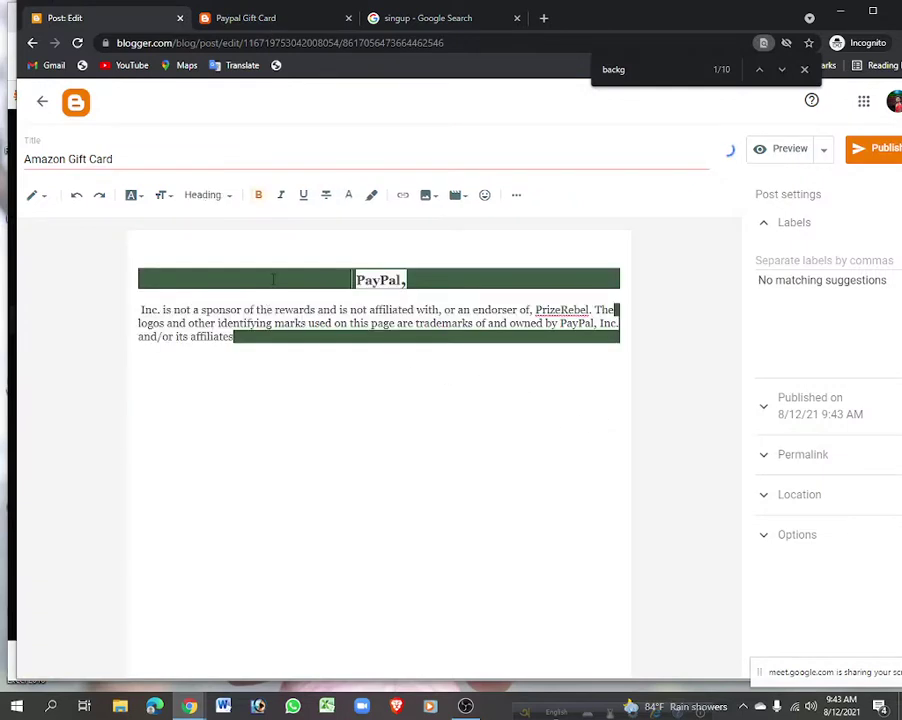
Delete the pasted "PayPal," heading and its disclaimer text from the Amazon Gift Card post, leaving the body empty.
key("BackSpace")
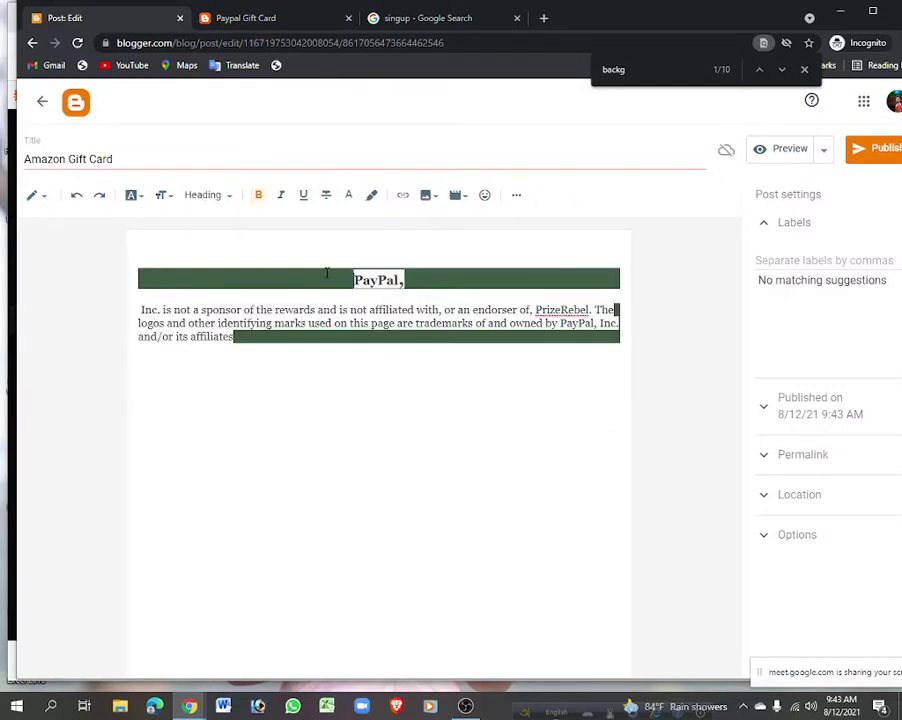
left_click(236, 363)
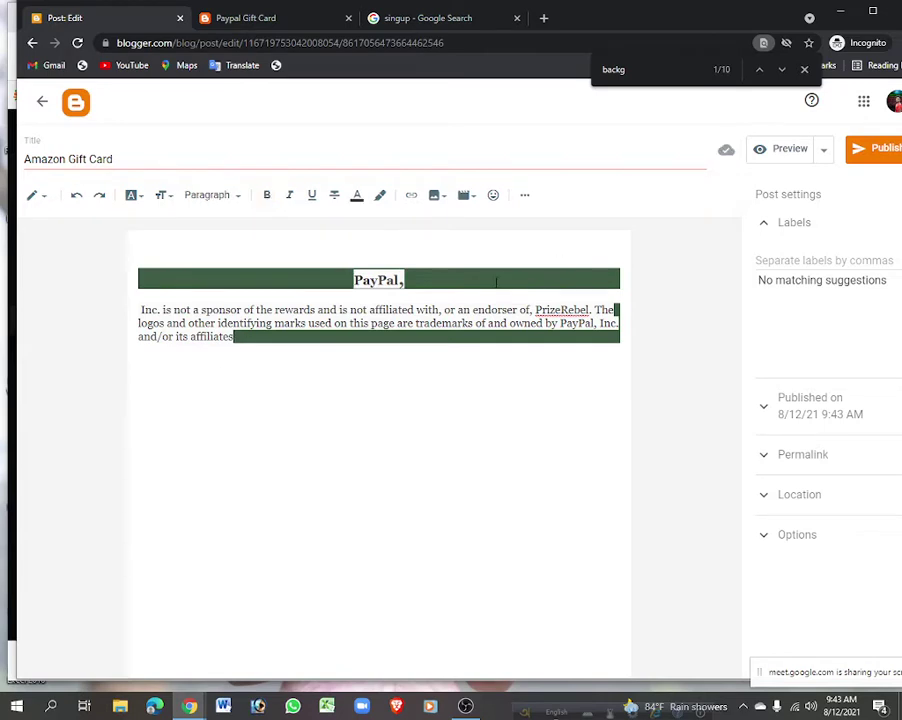
key("BackSpace")
key("BackSpace")
key("BackSpace")
key("BackSpace")
key("BackSpace")
key("BackSpace")
key("BackSpace")
key("BackSpace")
key("BackSpace")
key("BackSpace")
key("BackSpace")
key("BackSpace")
key("BackSpace")
key("BackSpace")
key("BackSpace")
key("BackSpace")
key("BackSpace")
key("BackSpace")
key("BackSpace")
key("BackSpace")
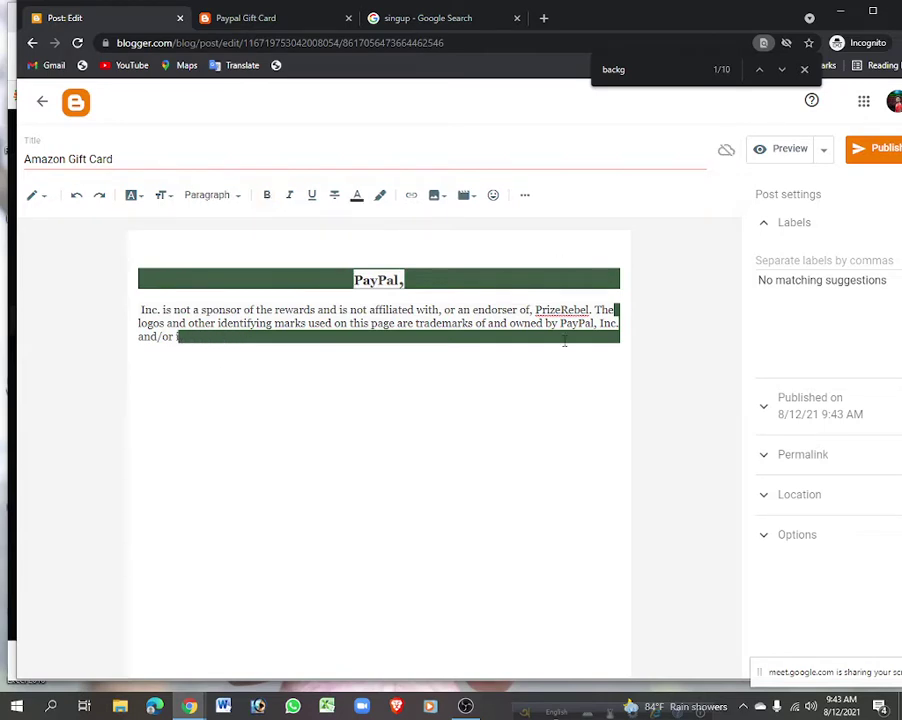
key("BackSpace")
key("BackSpace")
key("BackSpace")
key("BackSpace")
key("BackSpace")
key("BackSpace")
key("BackSpace")
key("BackSpace")
key("BackSpace")
key("BackSpace")
key("BackSpace")
key("BackSpace")
key("BackSpace")
key("BackSpace")
key("BackSpace")
key("BackSpace")
key("BackSpace")
key("BackSpace")
key("BackSpace")
key("BackSpace")
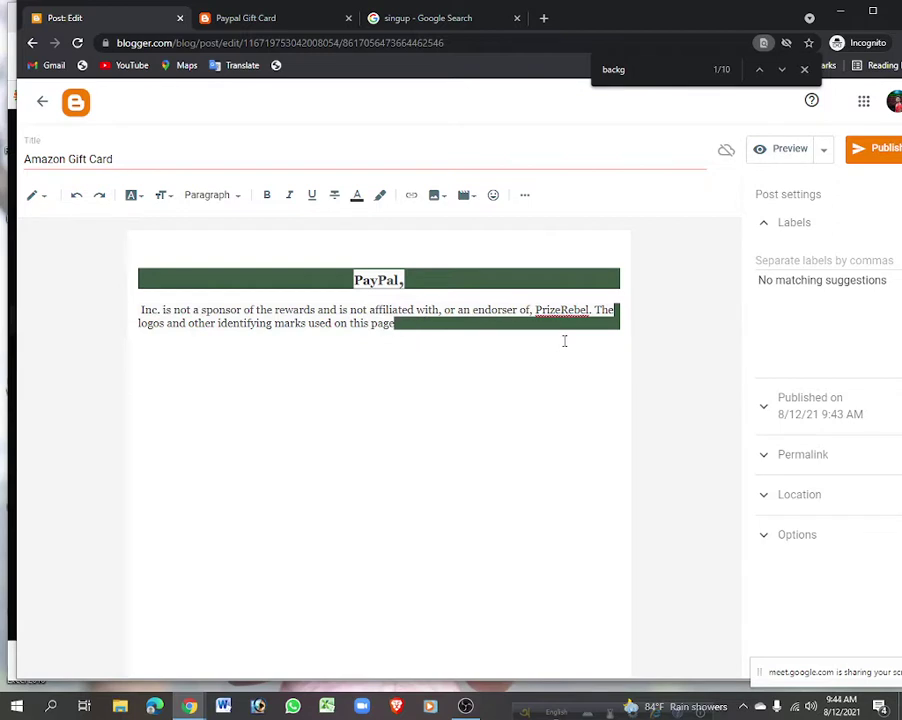
left_click_drag(205, 323, 157, 248)
key("BackSpace")
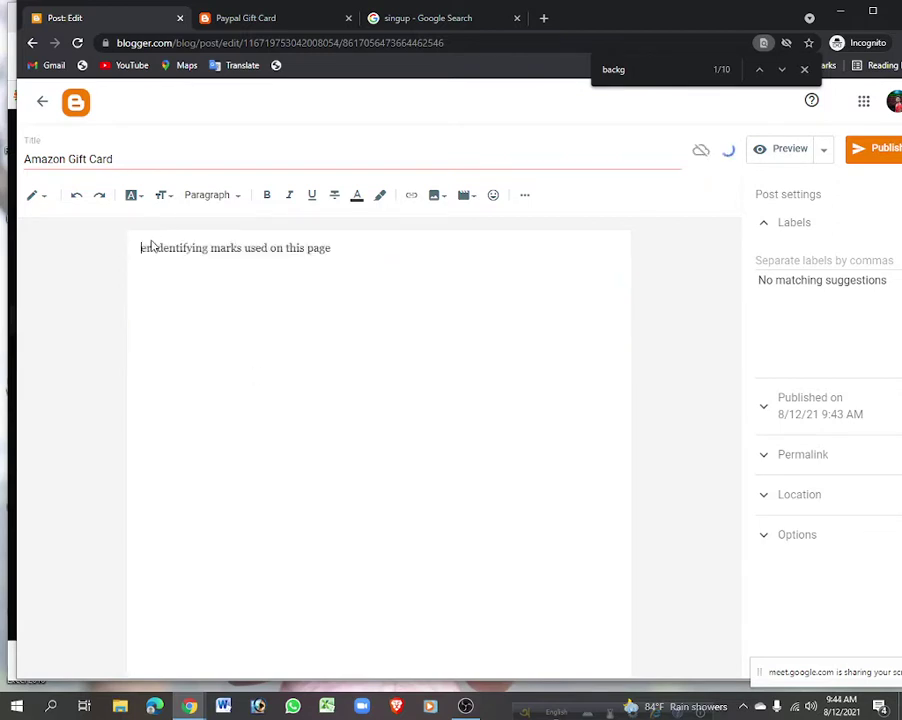
left_click_drag(371, 252, 164, 249)
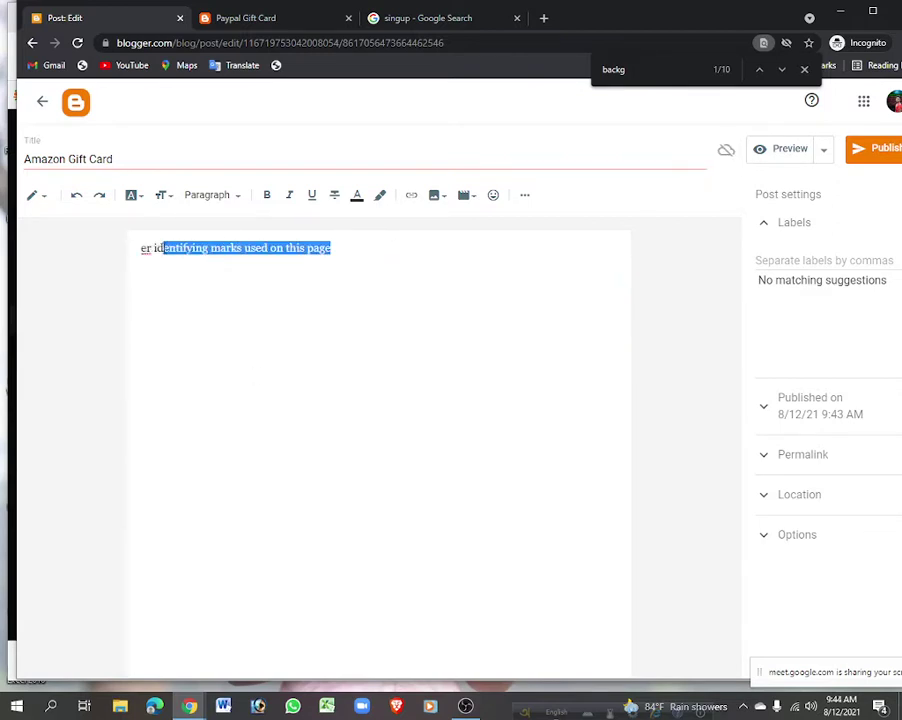
key("BackSpace")
left_click_drag(229, 264, 82, 262)
key("BackSpace")
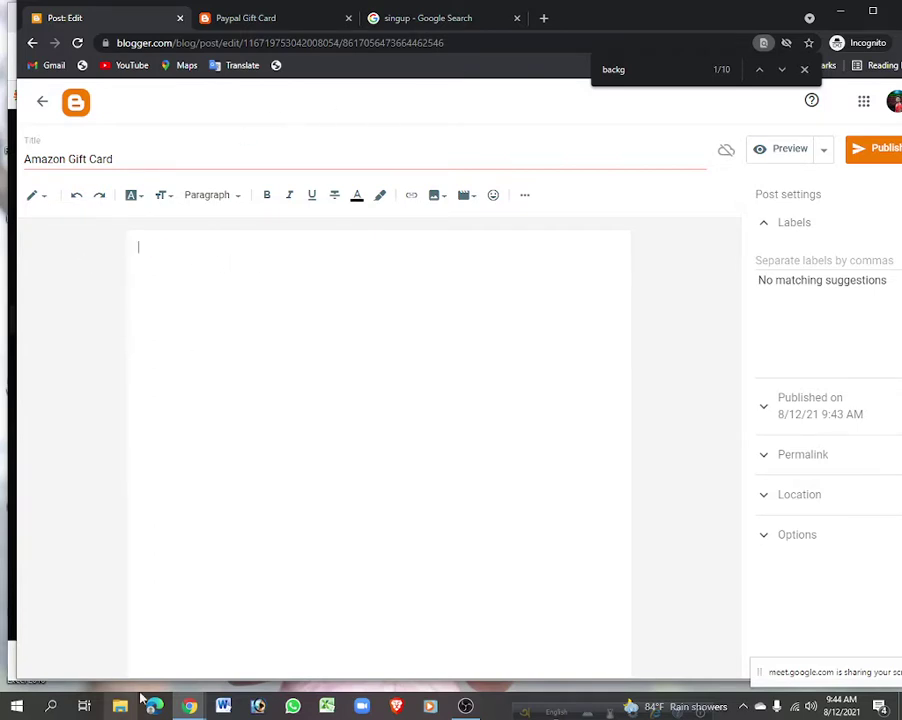
Fill the post body with the PrizeRebel page's PayPal disclaimer and "Let's be honest" paragraph as plain, unhighlighted text.
mouse_move(189, 706)
left_click(128, 645)
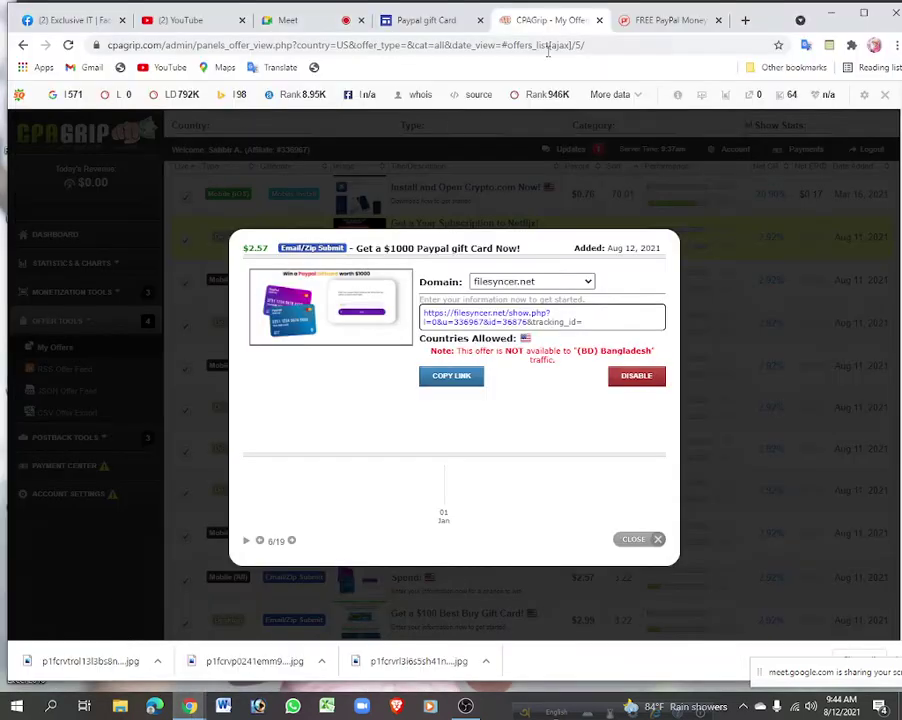
left_click(668, 20)
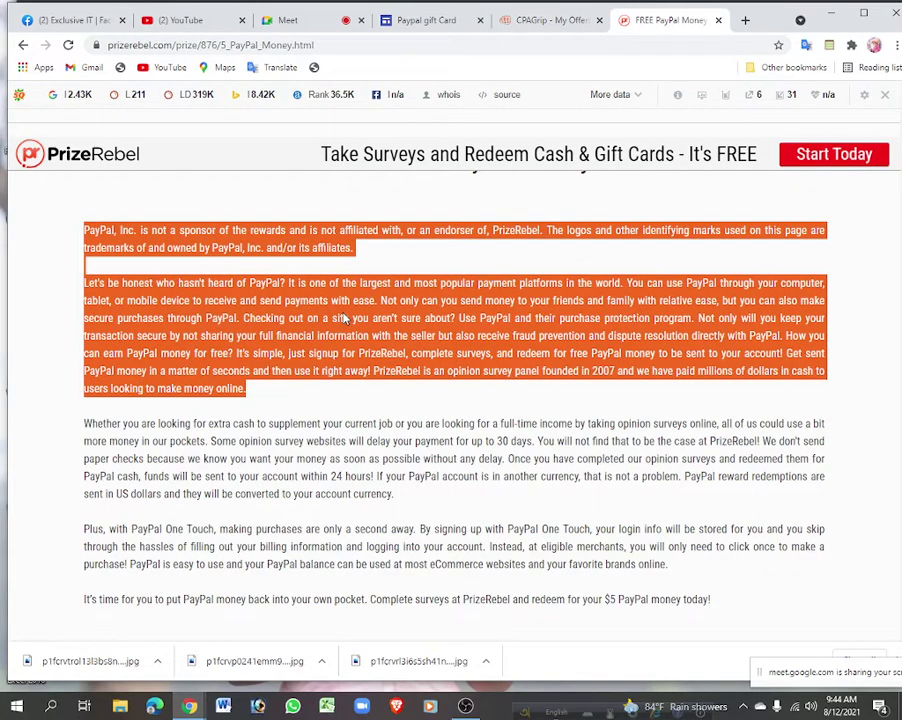
mouse_move(189, 706)
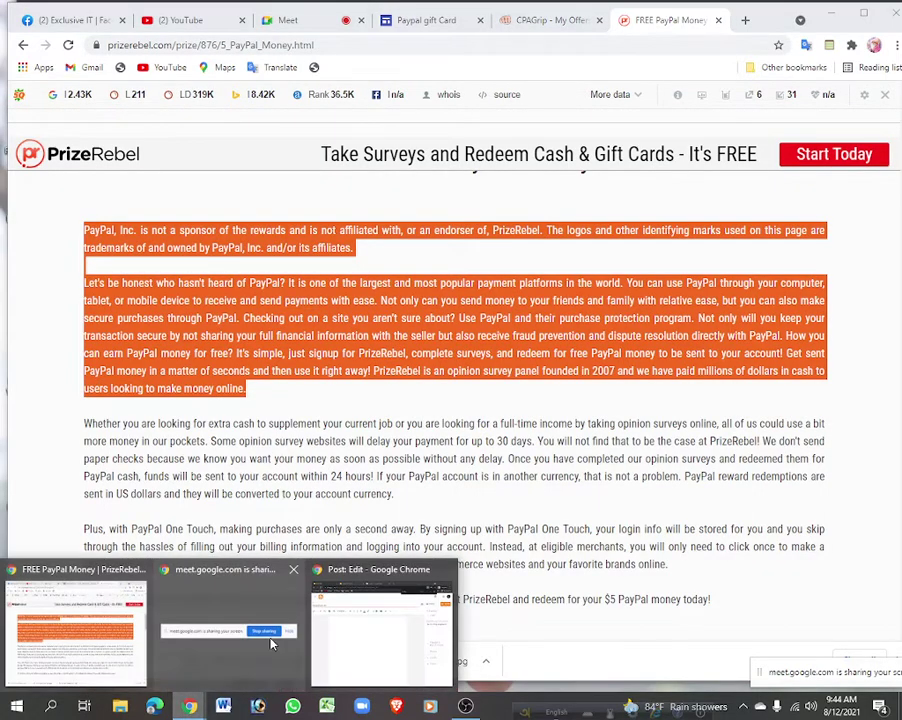
left_click(350, 640)
type("PayPal, Inc. is not a sponsor of the rewards and is not affiliated with, or an endorser of, PrizeRebel. The logos and other identifying marks used on this page are trademarks of and owned by PayPal, Inc. and/or its affiliates.  Let's be honest who hasn't heard of PayPal? It is one of the largest and most popular payment platforms in the world. You can use PayPal through your computer, tablet, or mobile device to receive and send payments with ease. Not only can you send money to your friends and family with relative ease, but you can also make secure purchases through PayPal. Checking out on a site you aren't sure about? Use PayPal and their purchase protection program. Not only will you keep your transaction secure by not sharing your full financial information with the seller but also receive fraud prevention and dispute resolution directly with PayPal. How you can earn PayPal money for free? It's simple, just signup for PrizeRebel, complete surveys, and redeem for free PayPal money to be sent to your account! Get sent PayPal money in a matter of seconds and then use it right away! PrizeRebel is an opinion survey panel founded in 2007 and we have paid millions of dollars in cash to users looking to make money online.")
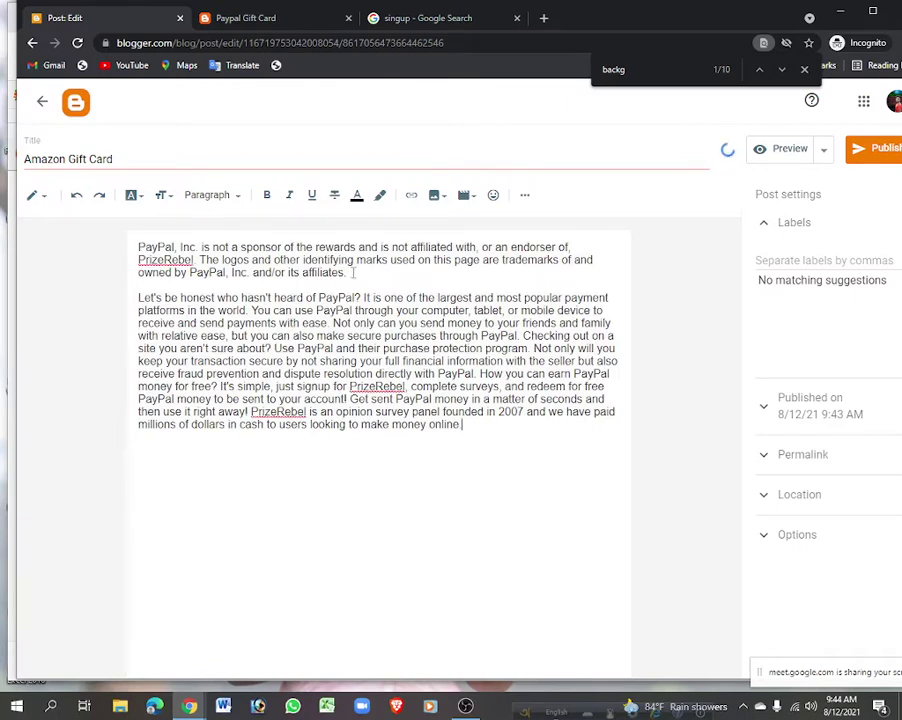
Replace the opening "PayPal," with "amazon" and put it on its own line above the disclaimer.
left_click_drag(177, 246, 133, 252)
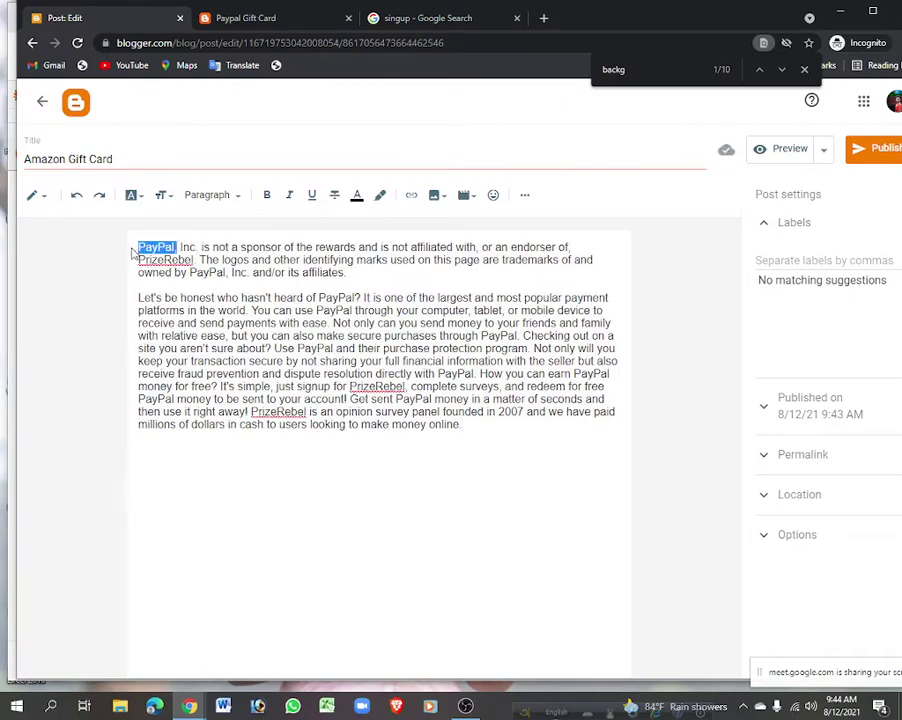
type("amazon")
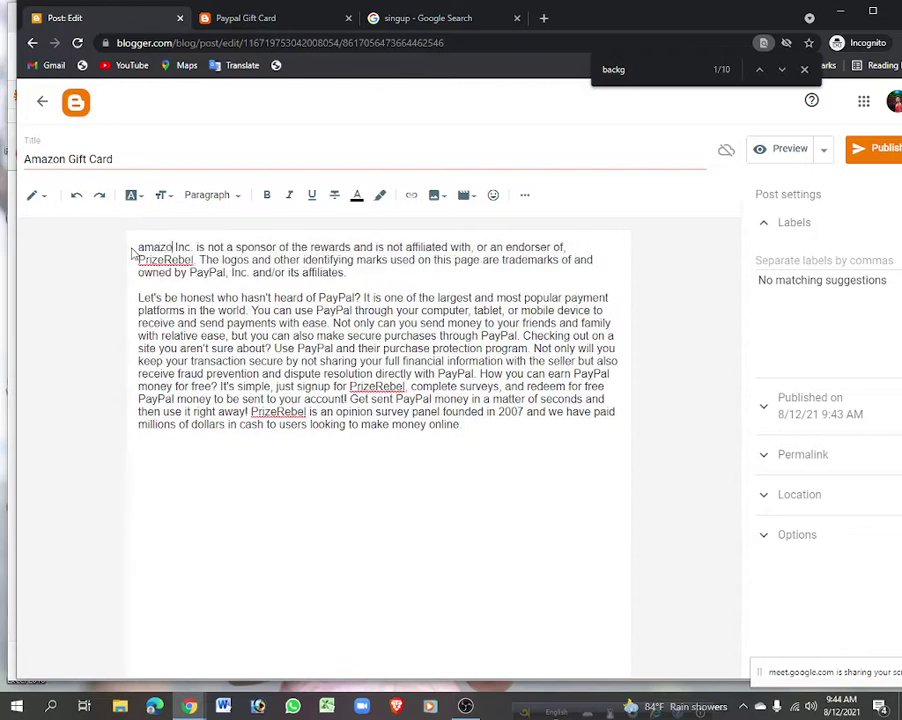
key("Return")
Center the "amazon" line and set its font to Abril Fatface.
left_click_drag(177, 249, 77, 258)
left_click(525, 196)
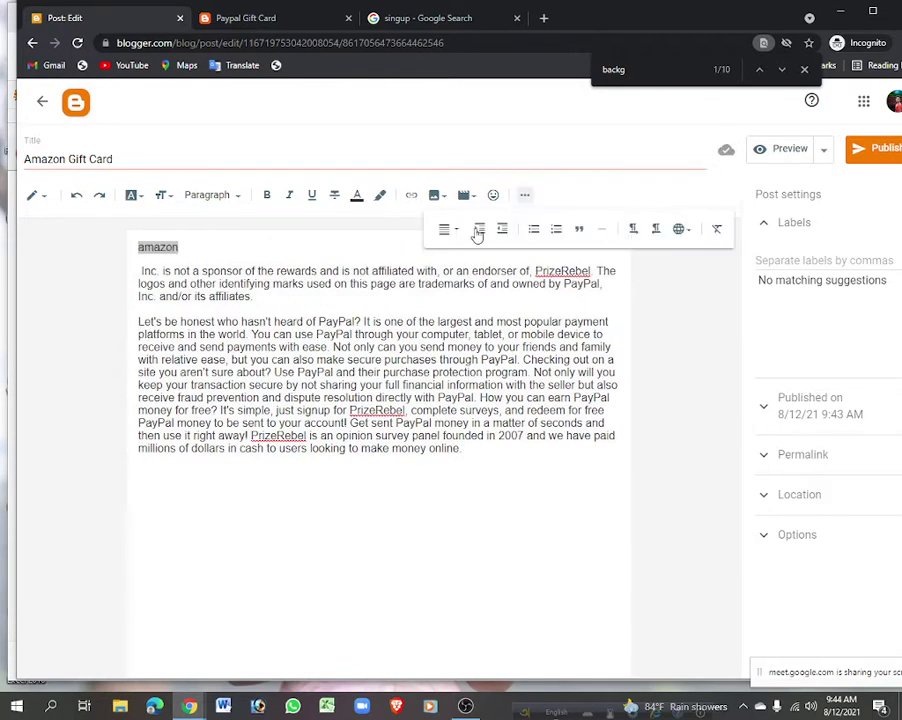
left_click(441, 228)
left_click(475, 170)
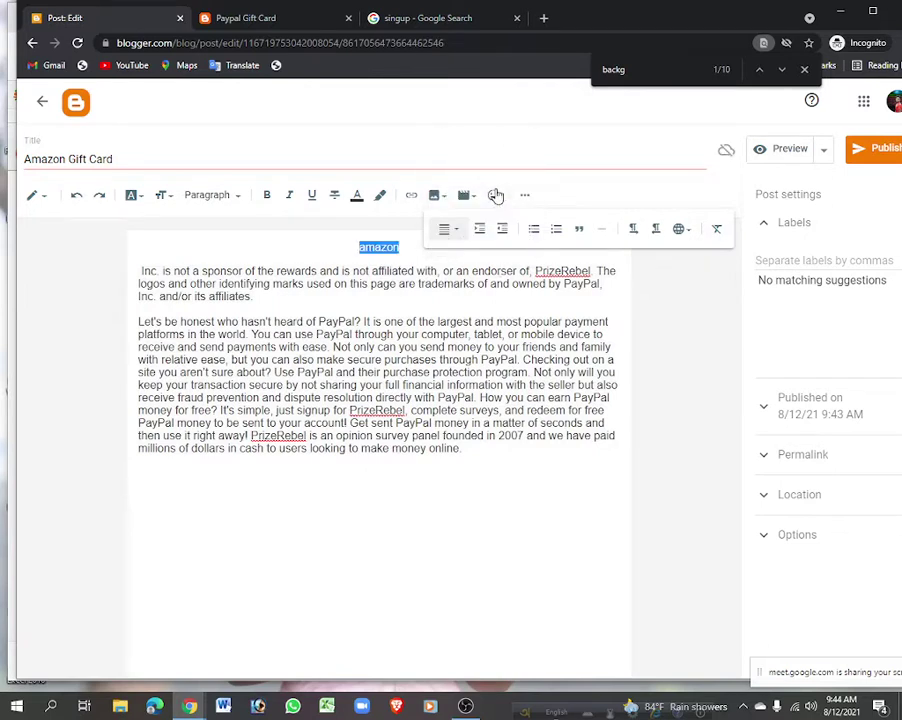
left_click(131, 195)
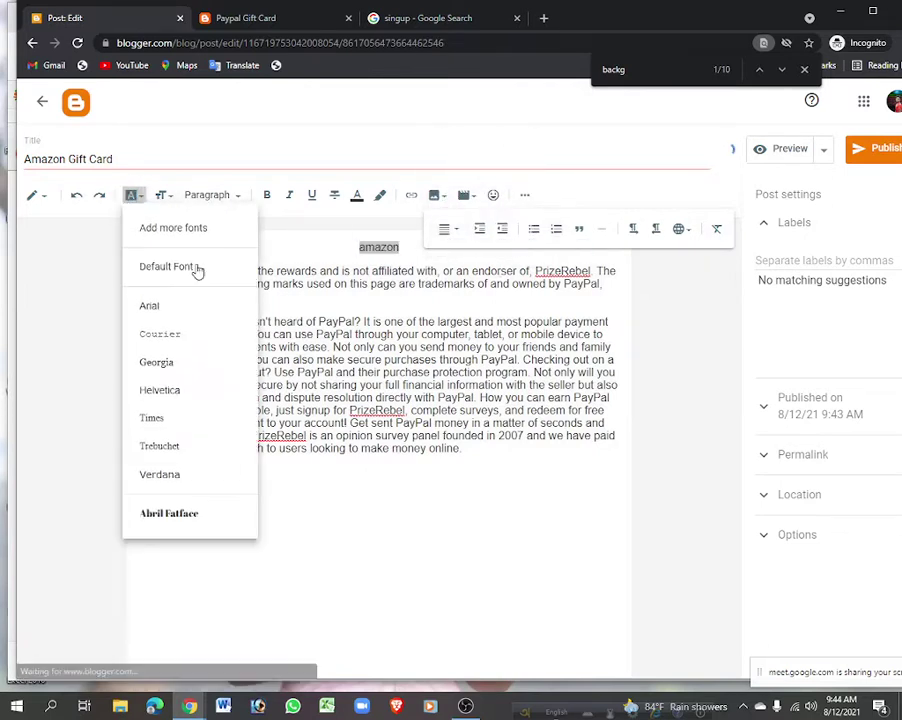
left_click(155, 516)
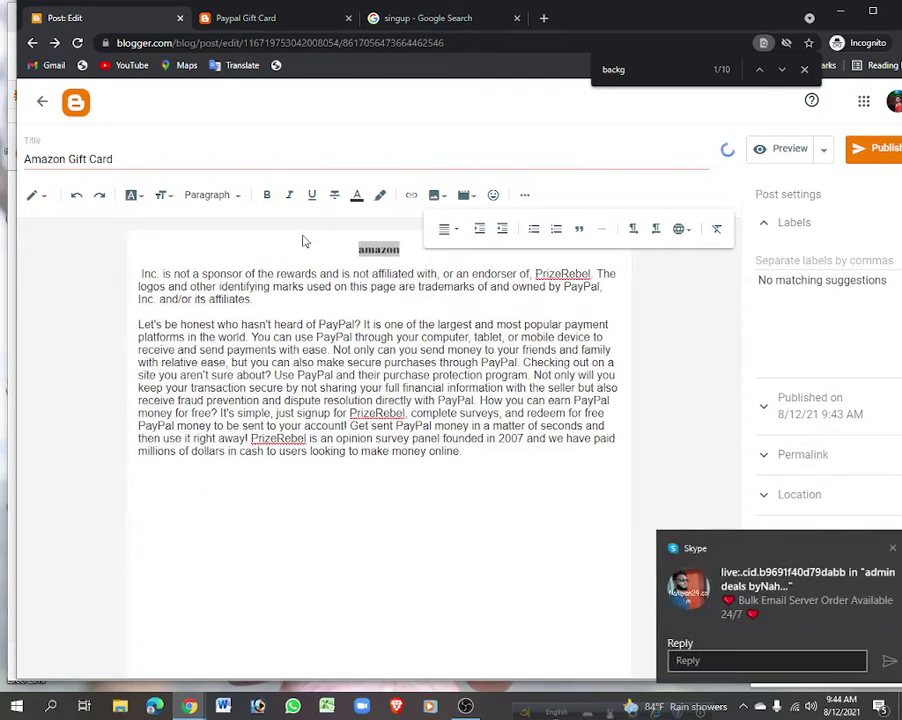
Upload the $1000 Mastercard gift card image from Downloads, insert it below the disclaimer paragraph, and stretch it to nearly the full text width.
left_click(256, 300)
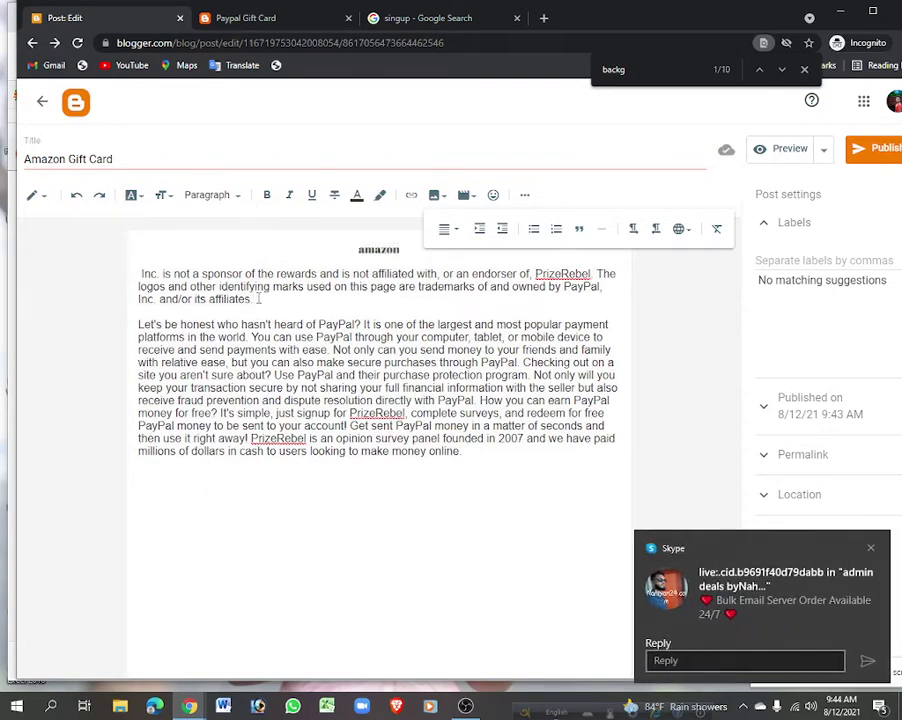
key("Return")
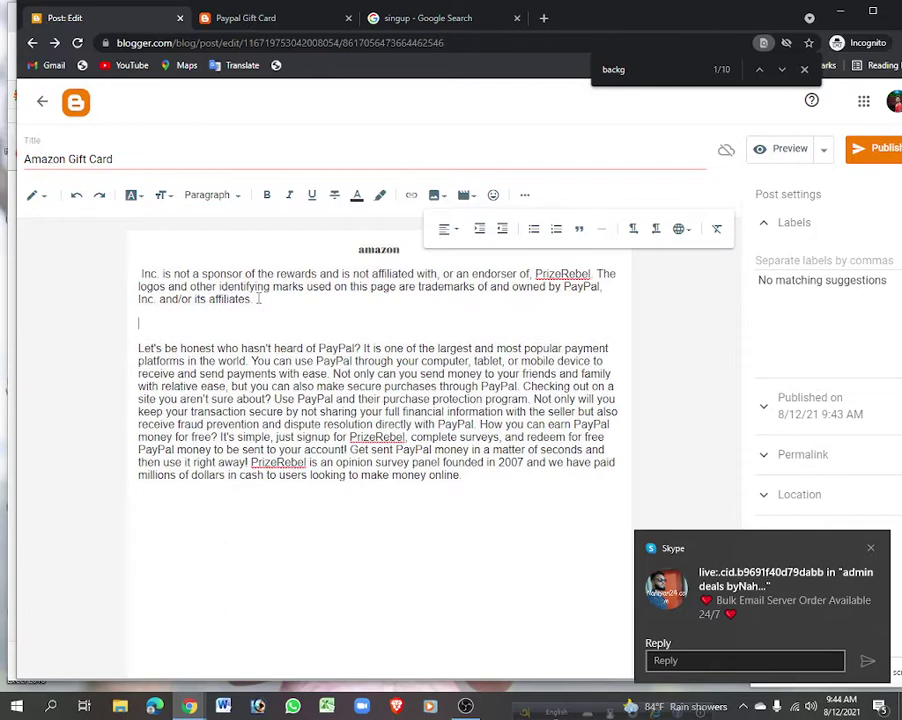
left_click(444, 200)
left_click(485, 226)
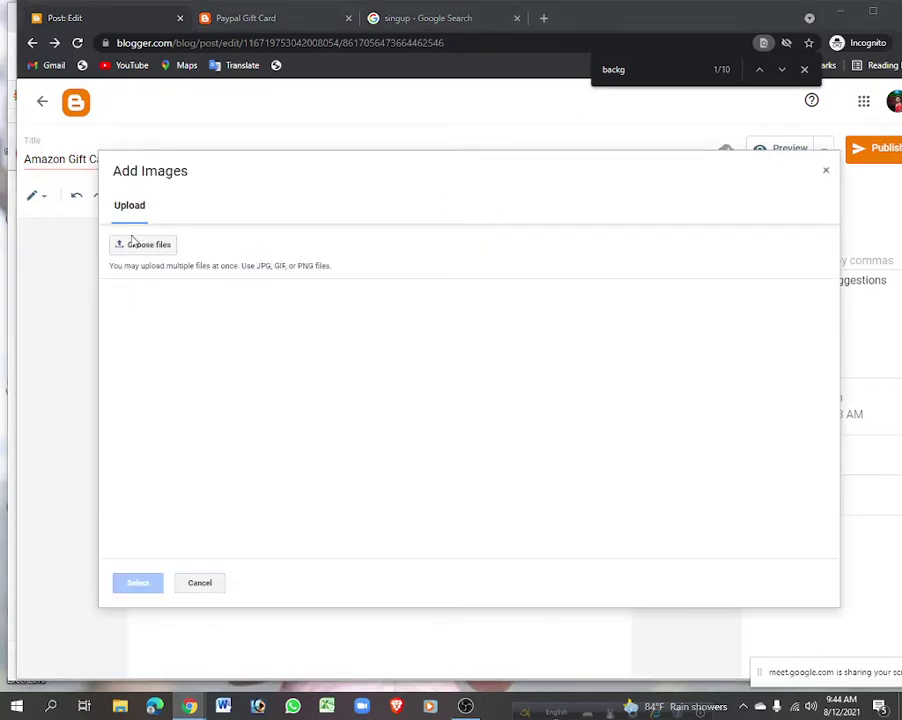
left_click(136, 240)
left_click(230, 137)
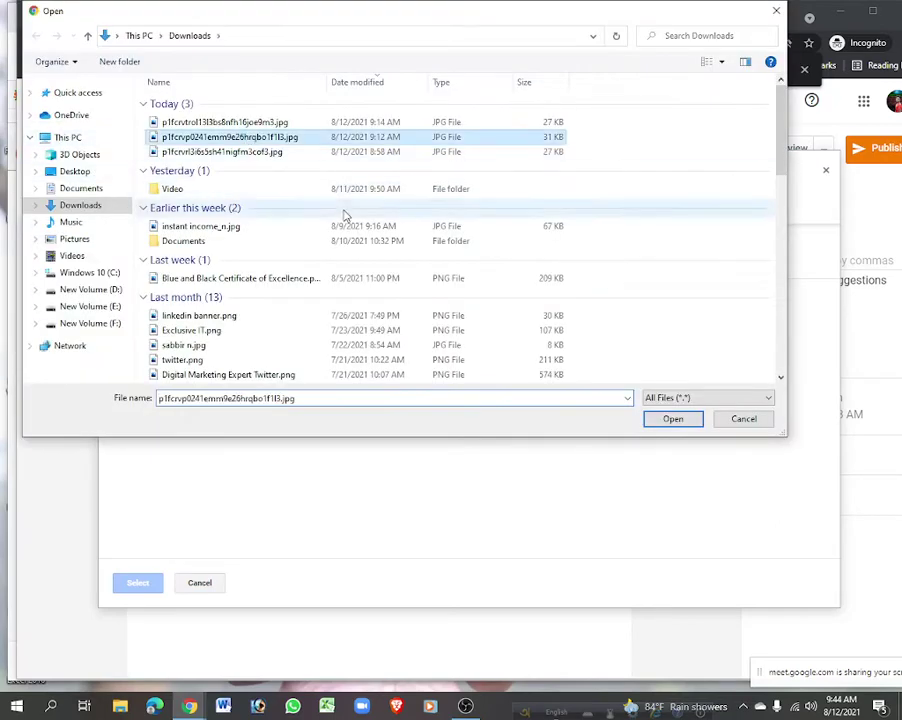
left_click(670, 418)
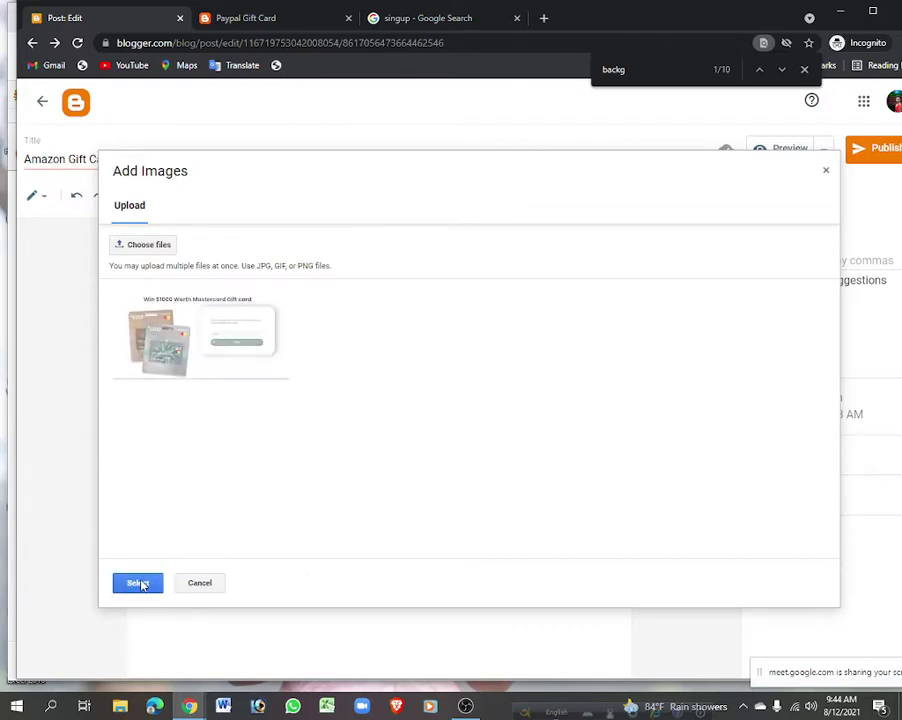
left_click(138, 582)
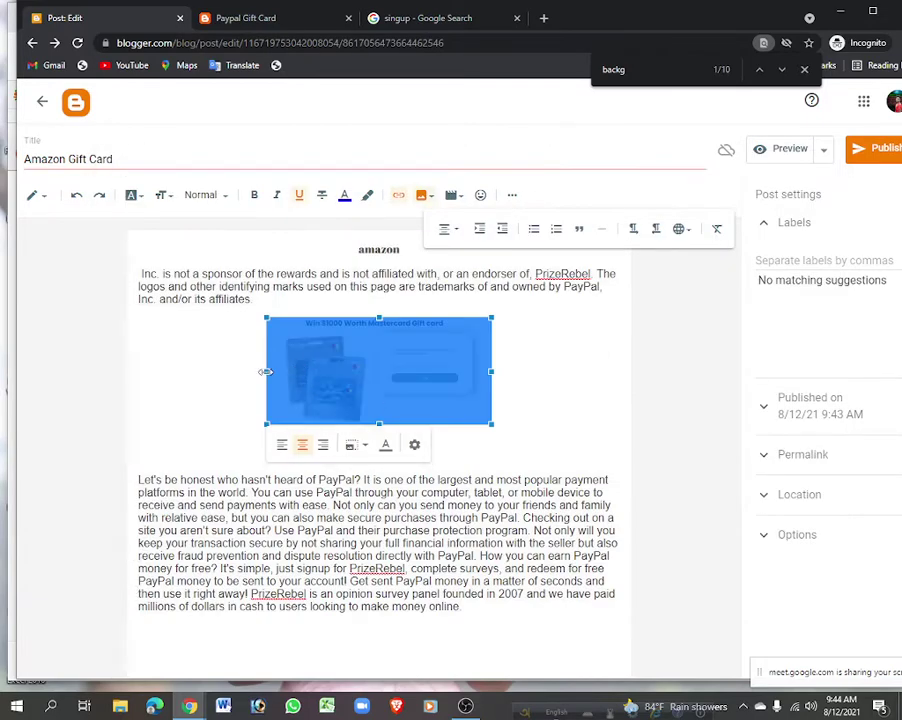
left_click_drag(530, 371, 662, 382)
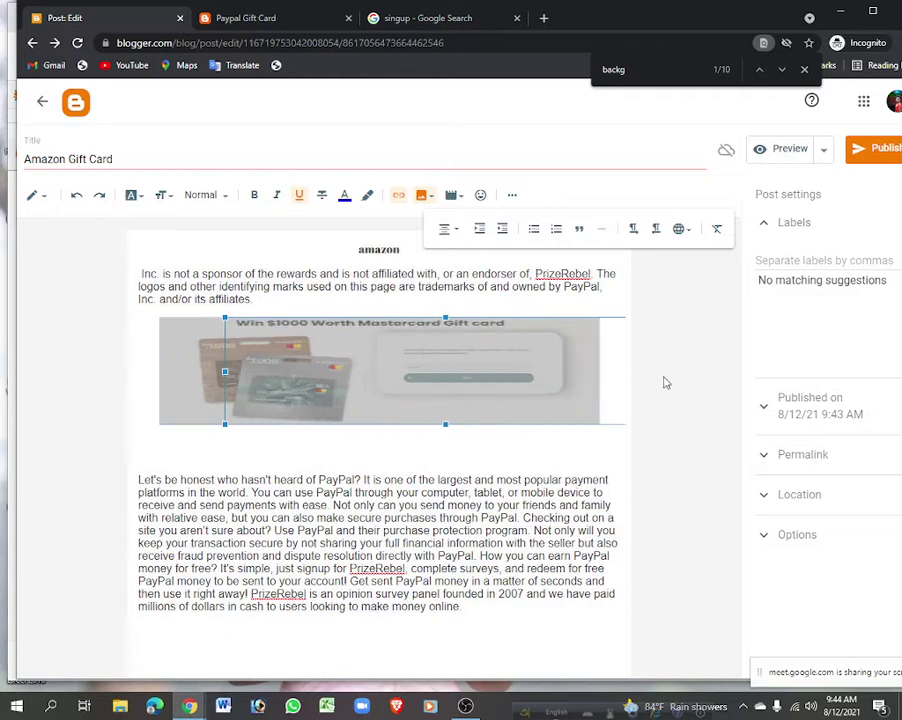
Add a center-aligned "signup now" line below the "Let's be honest" paragraph.
left_click(463, 604)
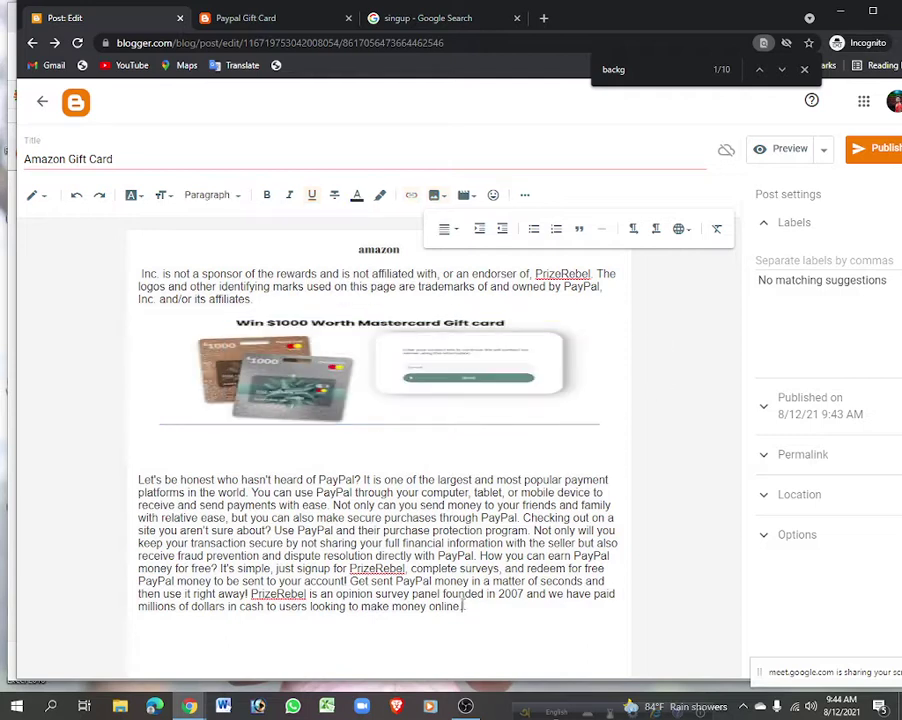
key("Return")
key("Return")
left_click_drag(208, 659, 80, 656)
left_click(444, 229)
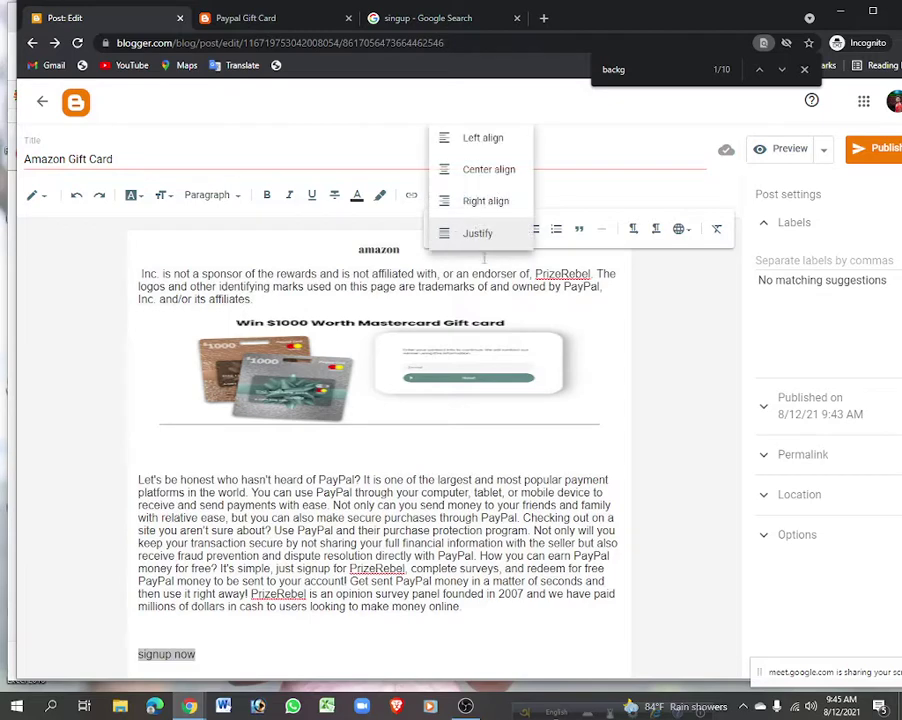
left_click(503, 171)
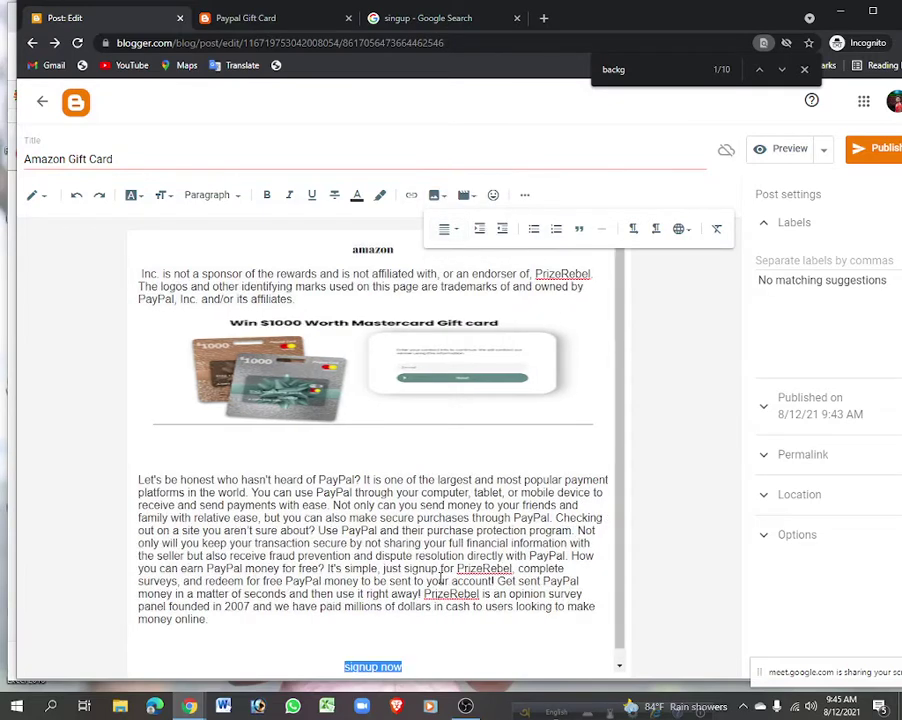
Link "signup now" to the filesyncer.net URL of CPAGrip's $1000 Paypal gift card offer, opening in a new window.
left_click(411, 196)
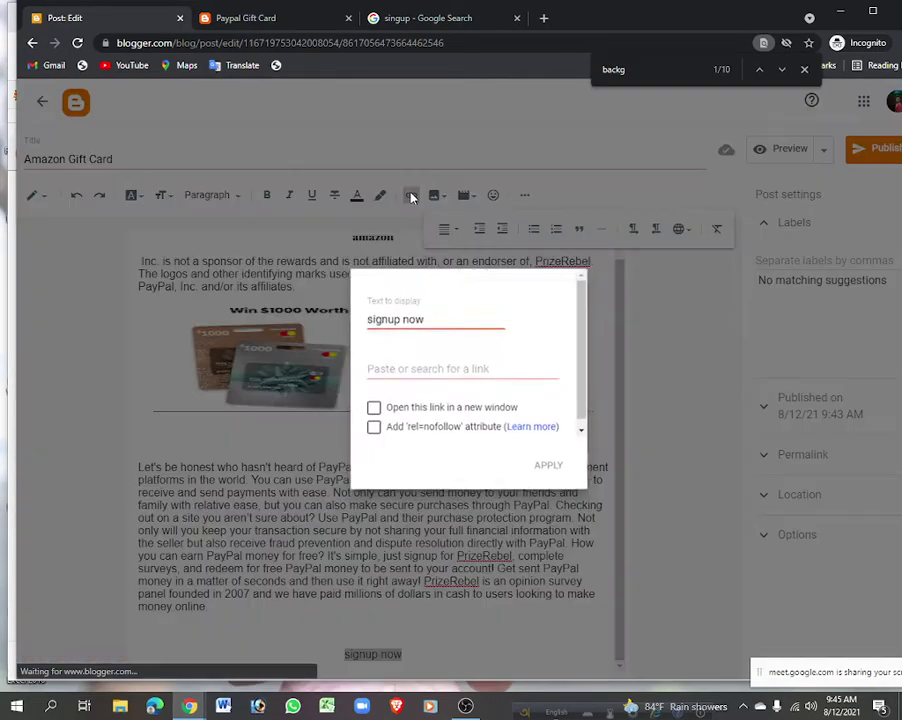
left_click(422, 369)
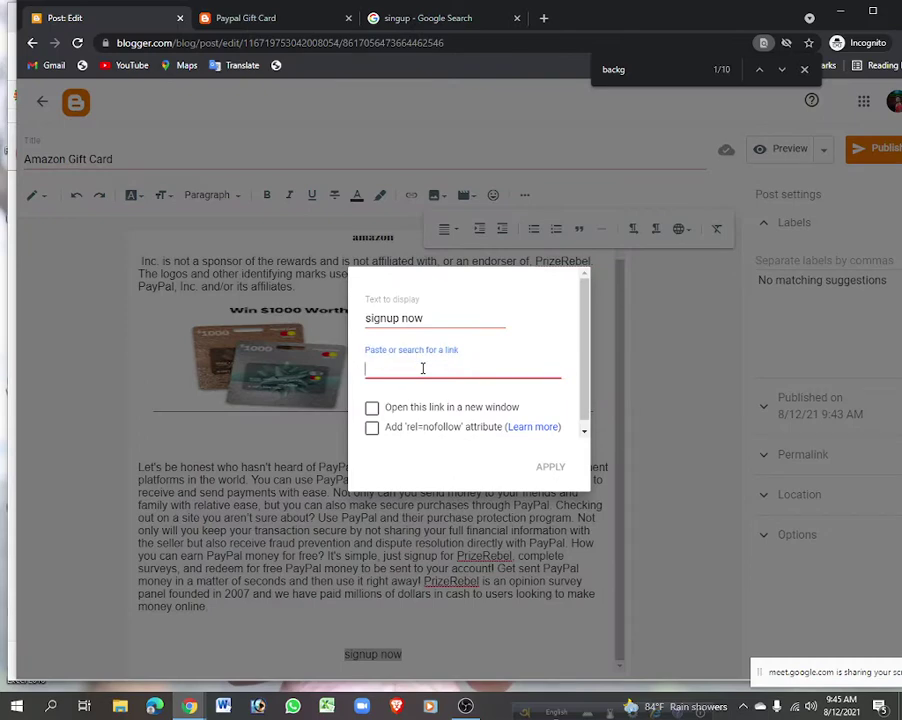
mouse_move(189, 706)
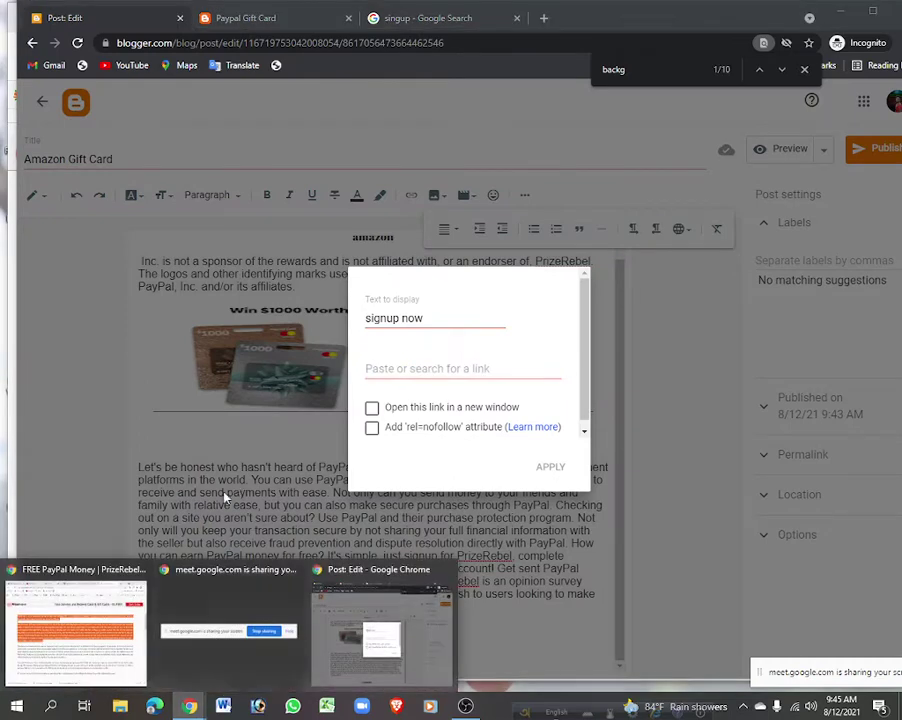
left_click(17, 690)
left_click(545, 20)
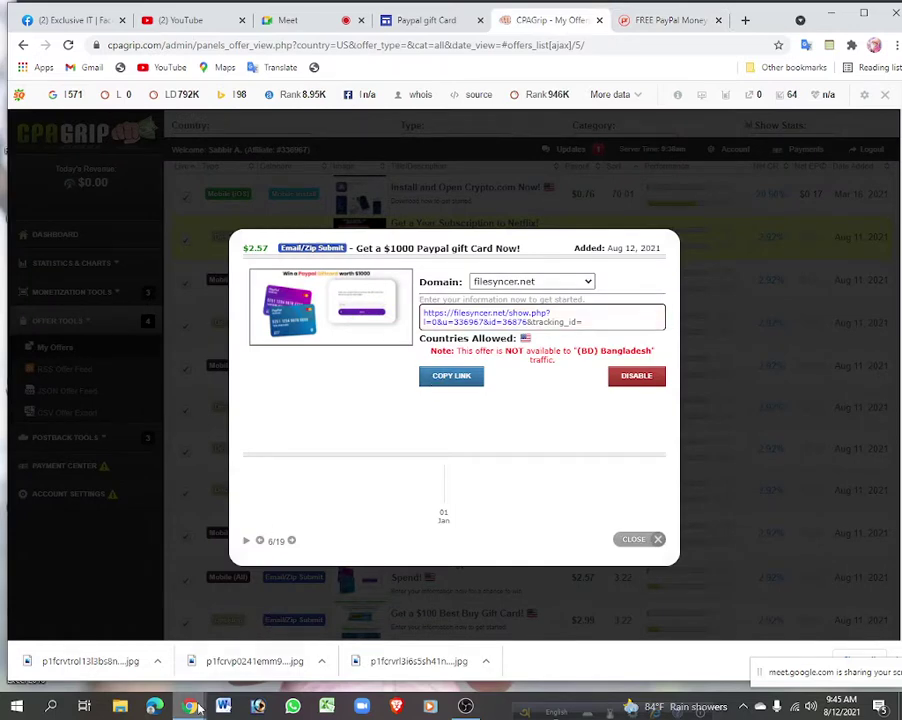
mouse_move(189, 706)
left_click(380, 630)
left_click(385, 372)
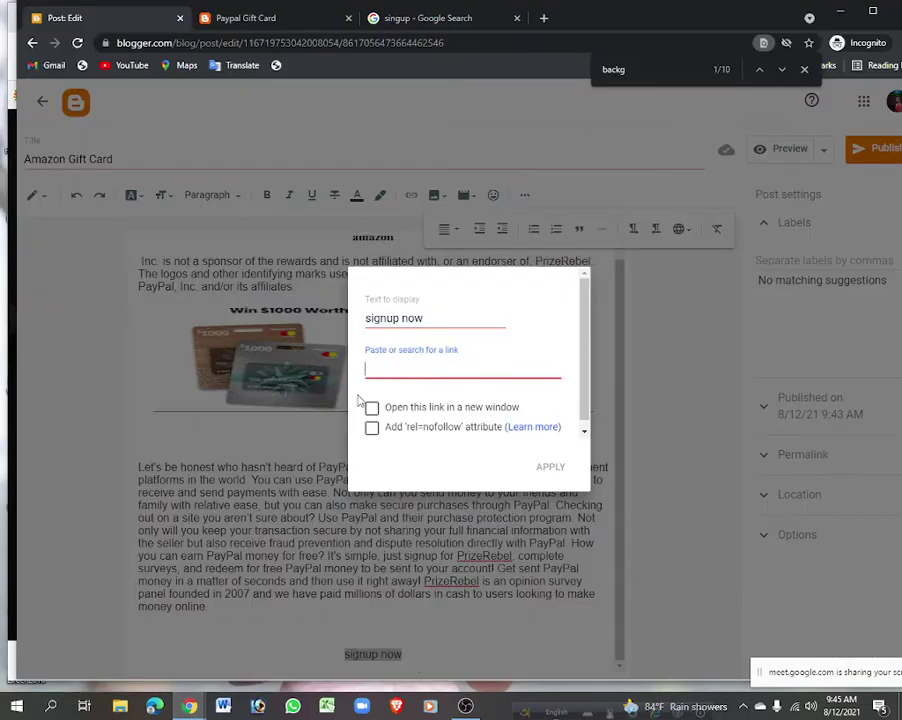
key("ctrl+v")
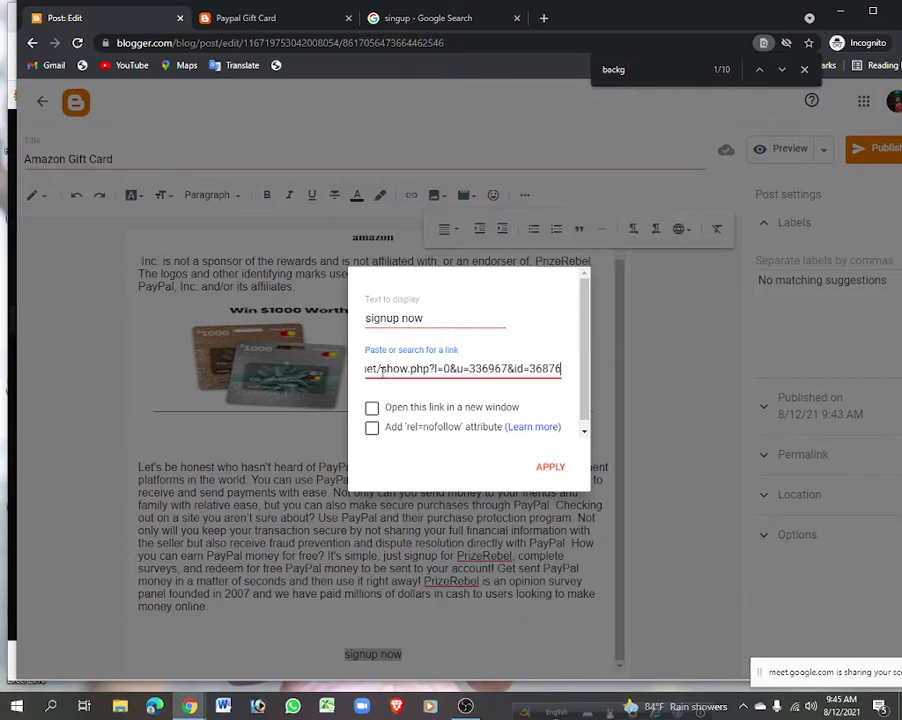
left_click(372, 407)
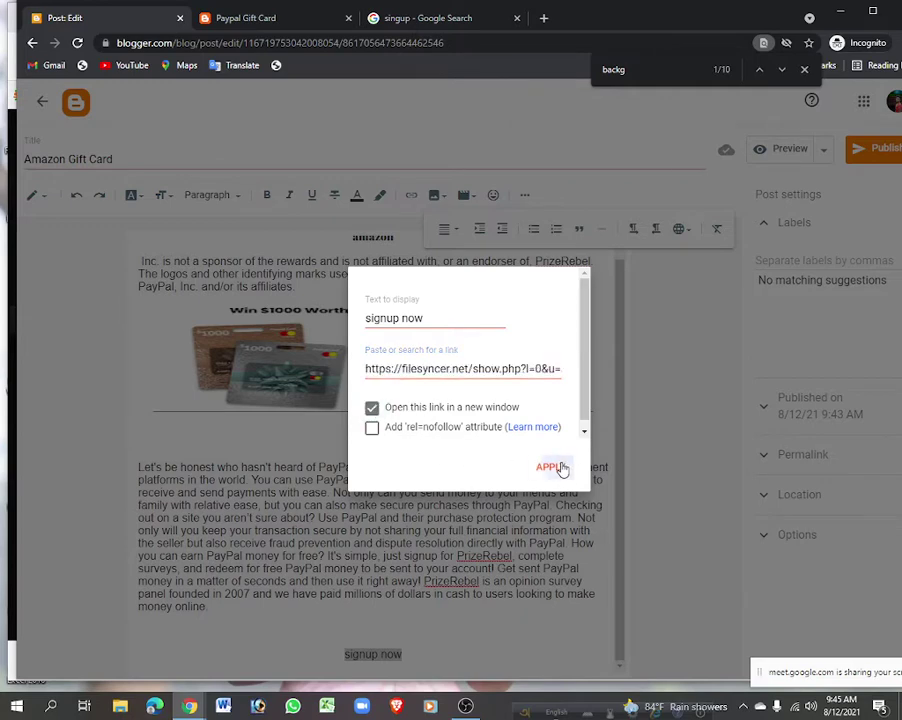
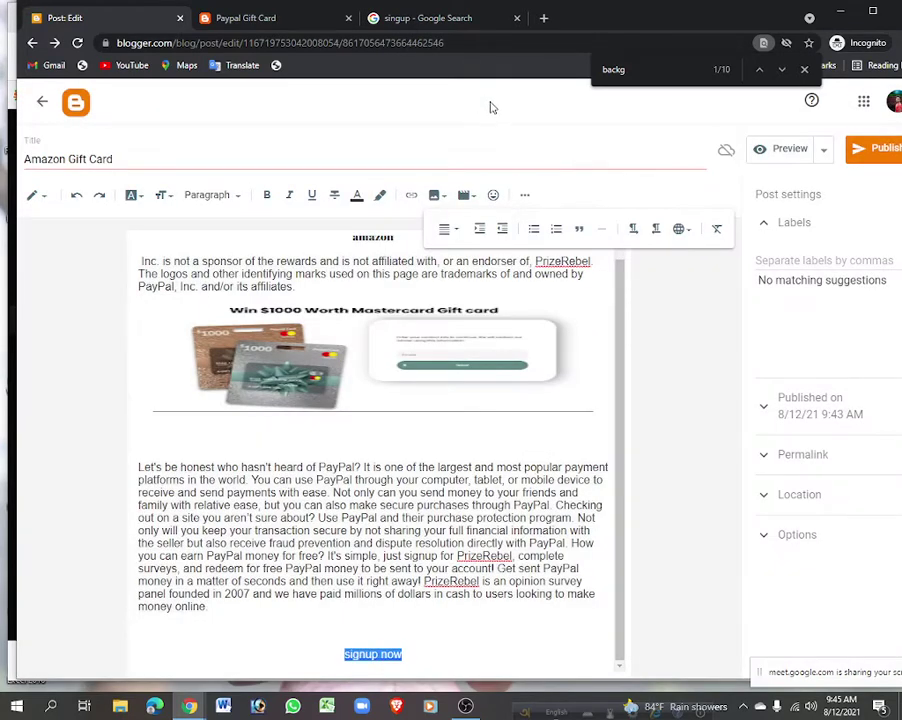
Close the in-page text search and publish the Amazon Gift Card post on the Gift Card Zone blog.
left_click(804, 69)
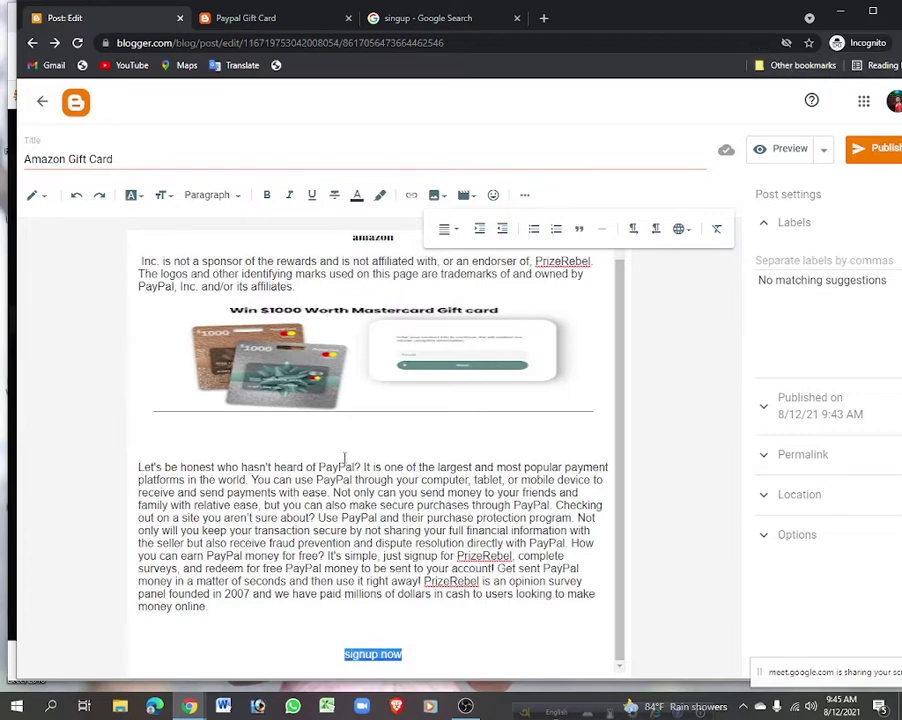
left_click(824, 149)
left_click(702, 340)
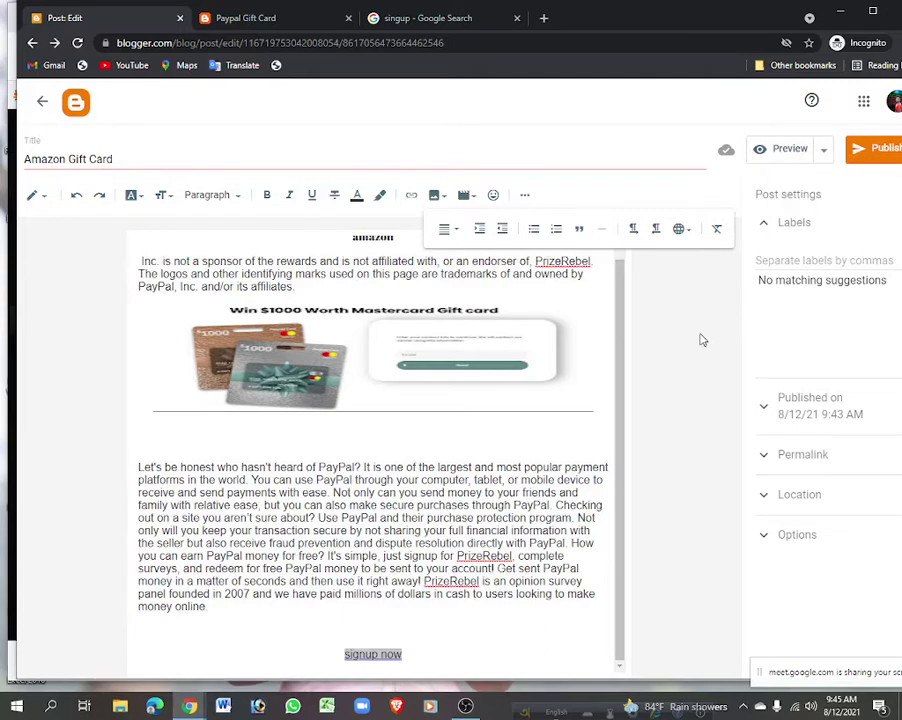
left_click(880, 150)
left_click(517, 410)
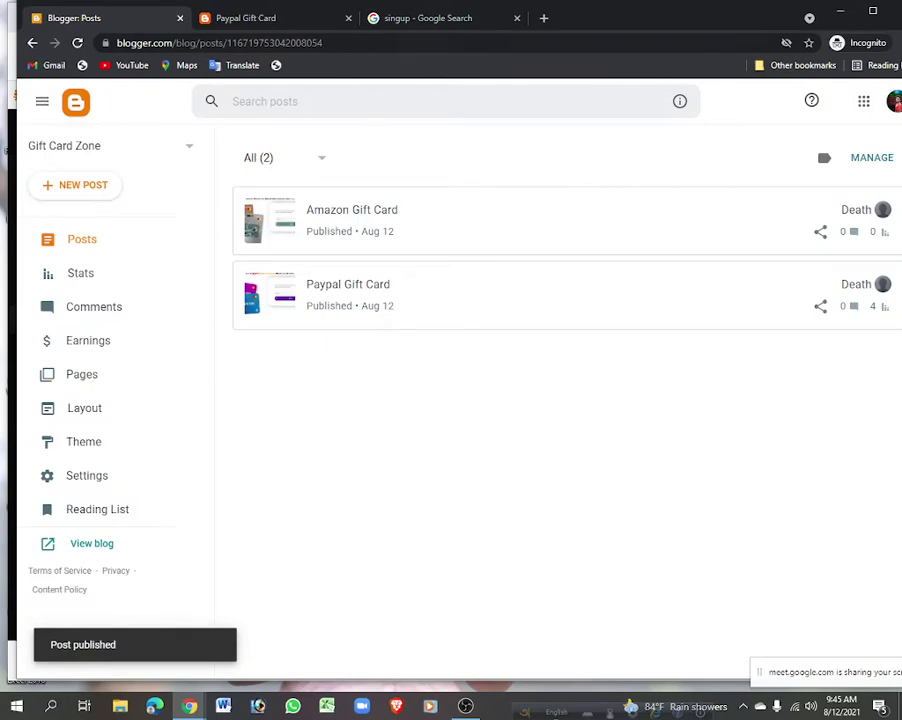
Reload the live Paypal Gift Card post, test its Signup now link, and close the page it opens.
left_click(266, 20)
left_click(78, 55)
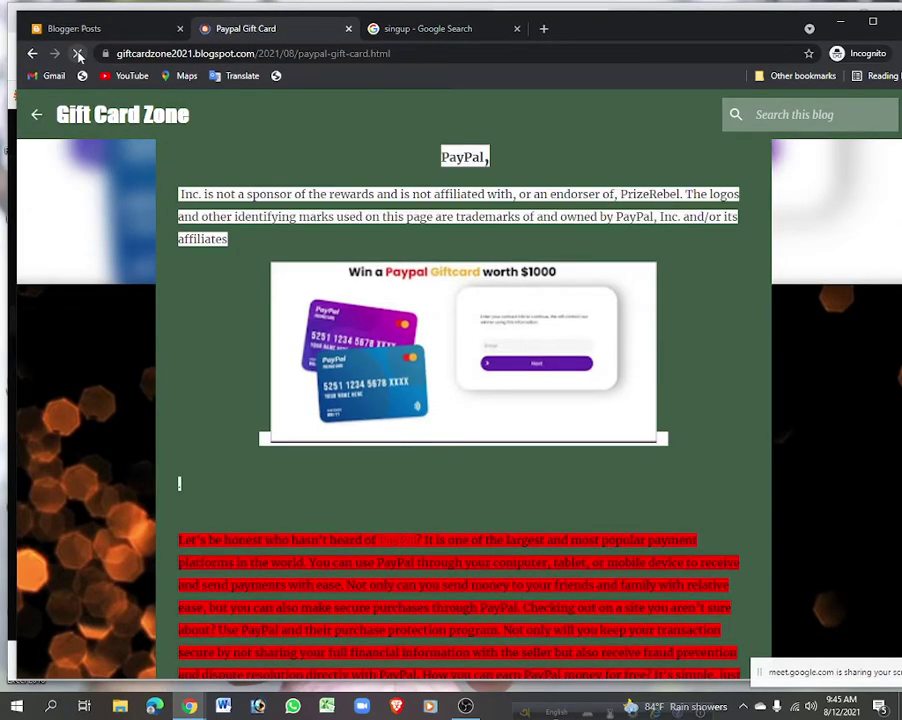
scroll(490, 445, "down", 4)
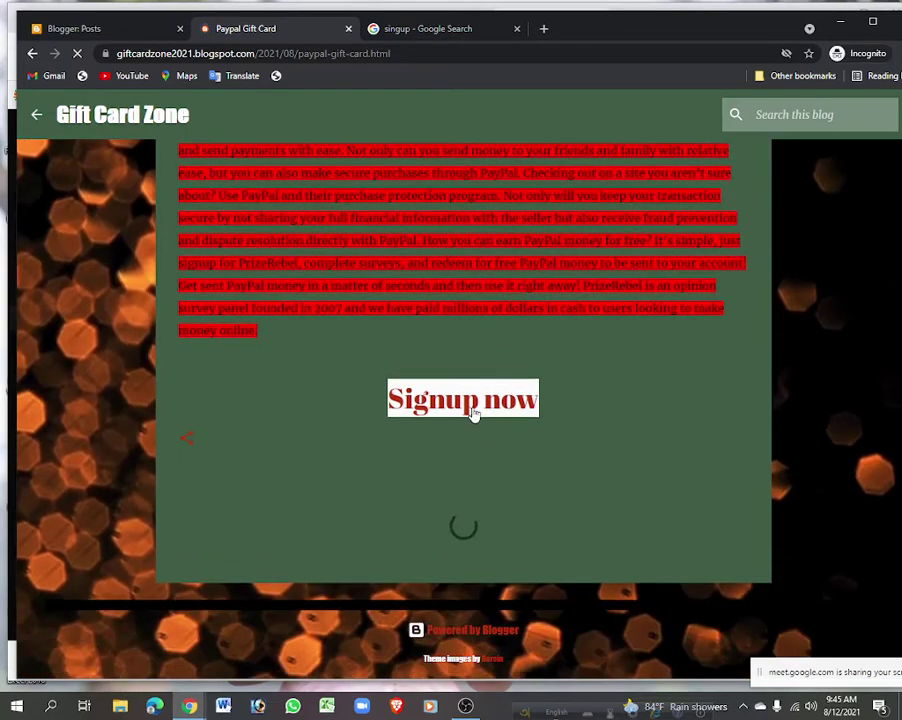
left_click(471, 410)
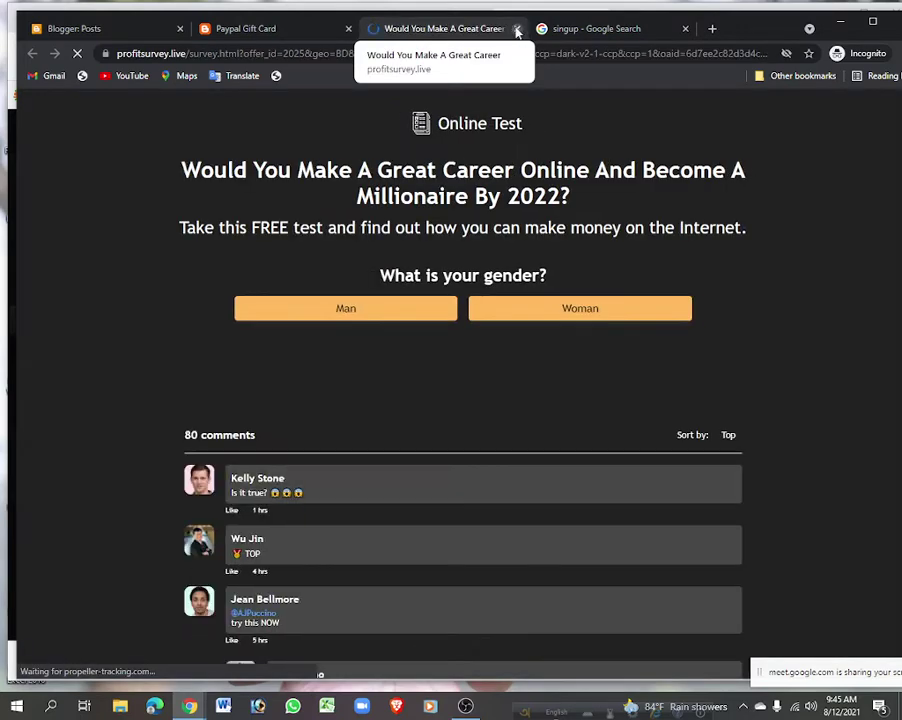
left_click(517, 30)
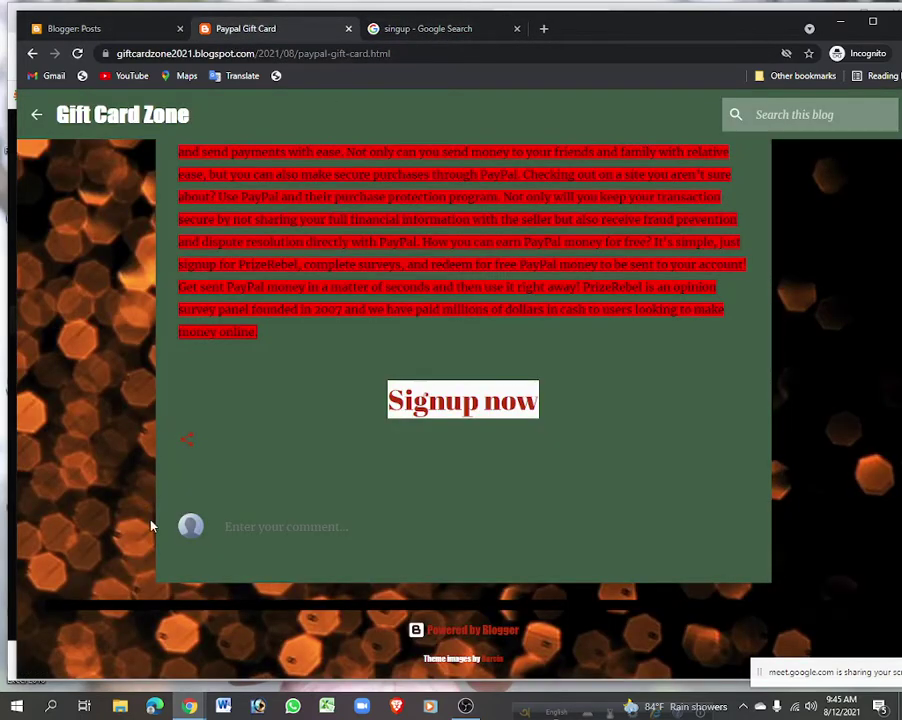
Switch to the Google Meet call in the other browser window and admit the waiting participant.
mouse_move(190, 705)
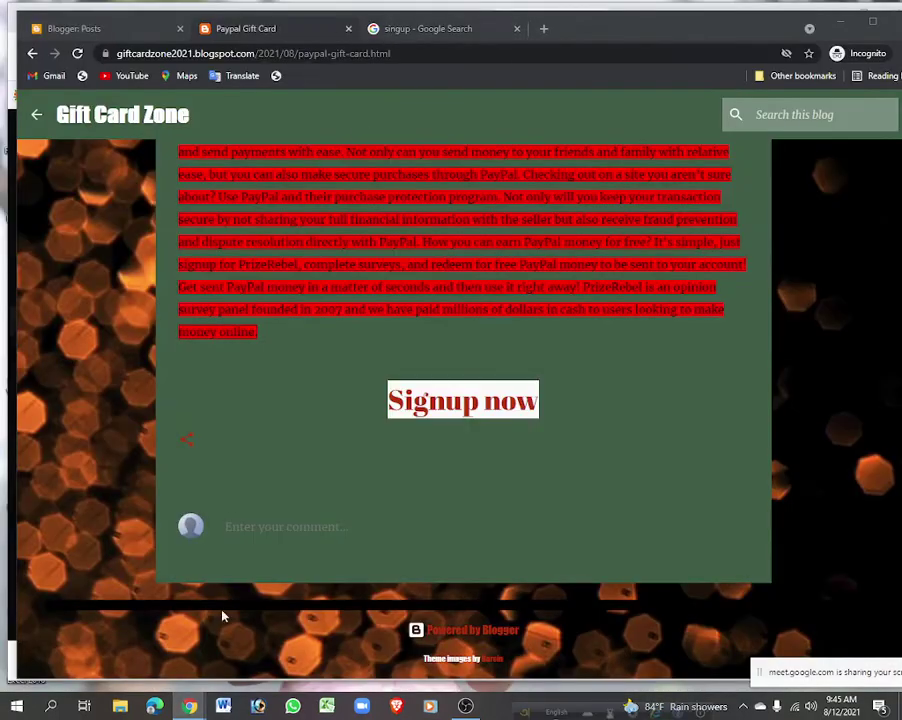
left_click(125, 627)
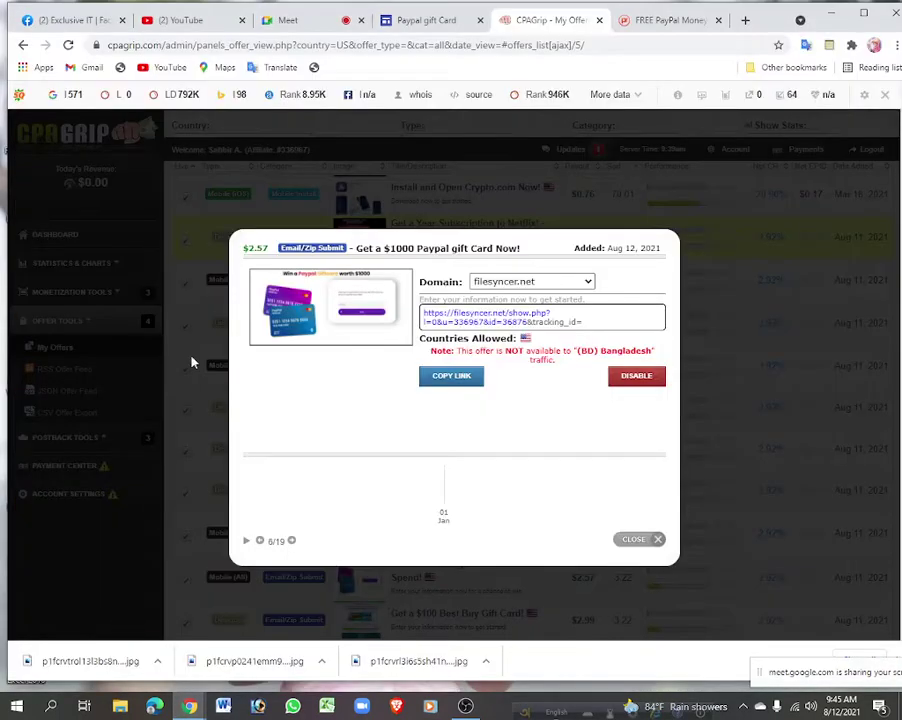
left_click(288, 20)
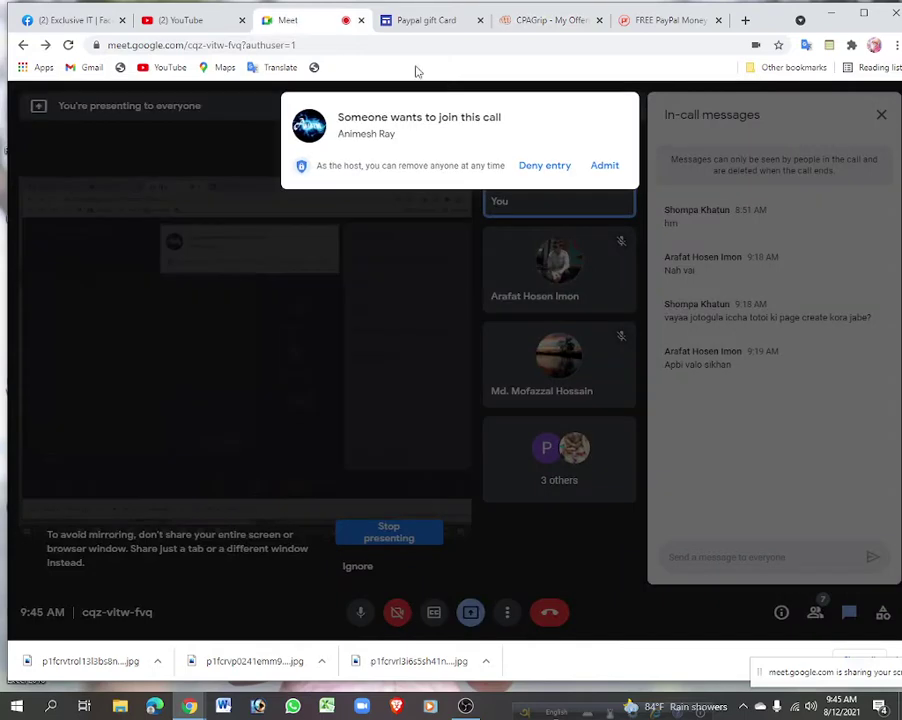
left_click(606, 166)
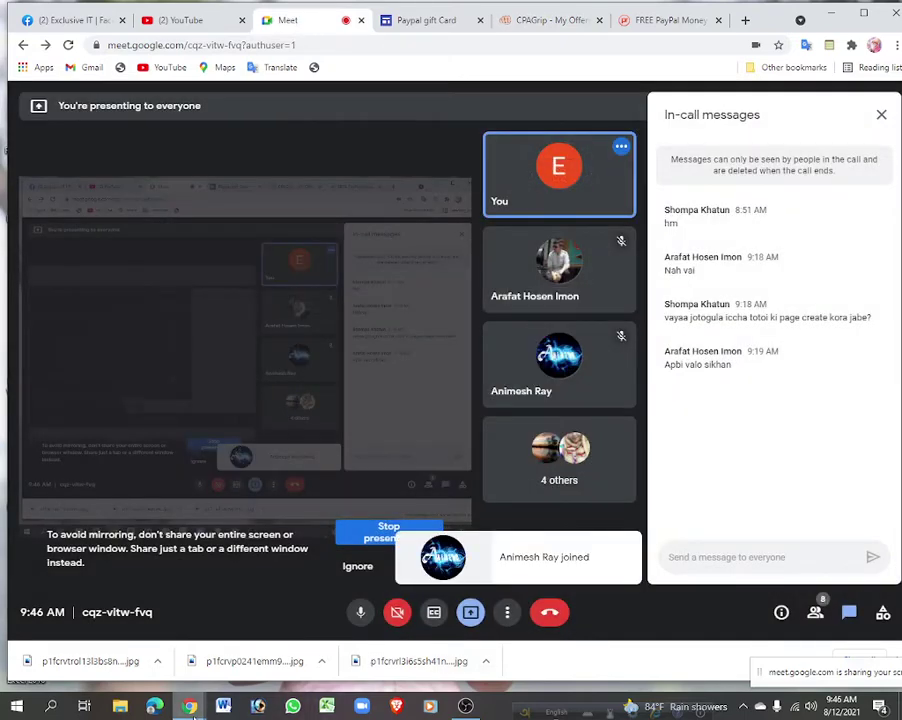
Return to the live blog, go to its home page, and review how the Amazon and Paypal Gift Card posts are displayed.
mouse_move(192, 708)
left_click(380, 628)
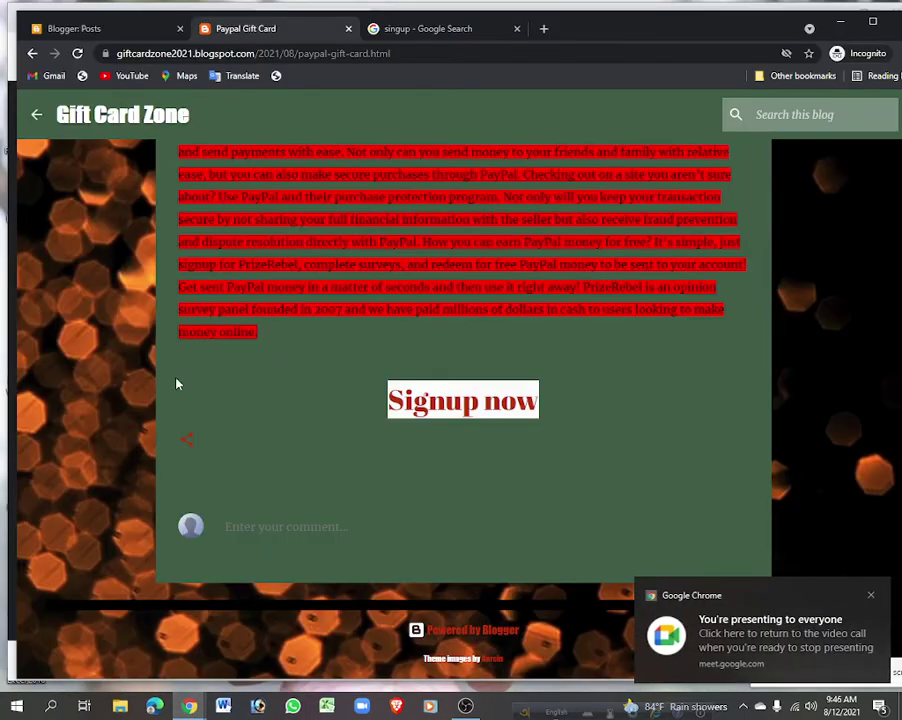
scroll(163, 363, "up", 10)
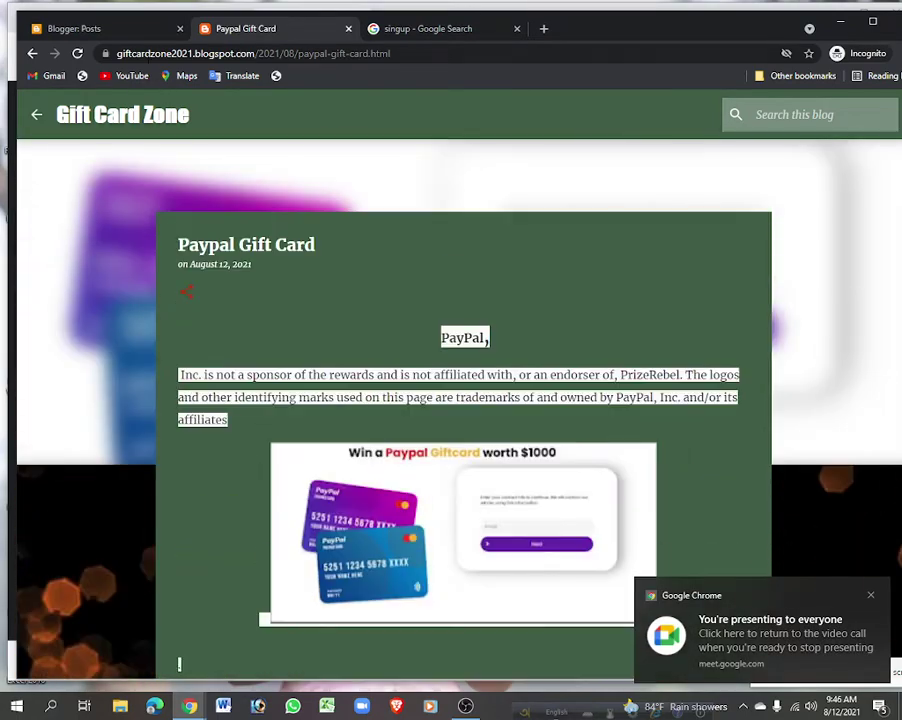
left_click(38, 115)
scroll(110, 288, "down", 2)
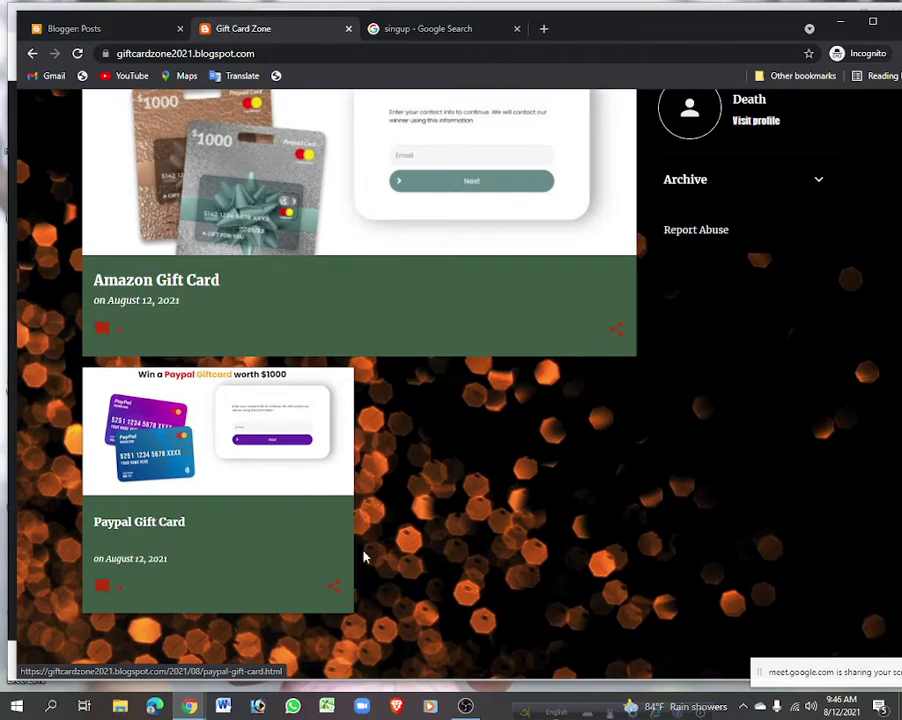
scroll(345, 555, "up", 2)
scroll(140, 345, "down", 2)
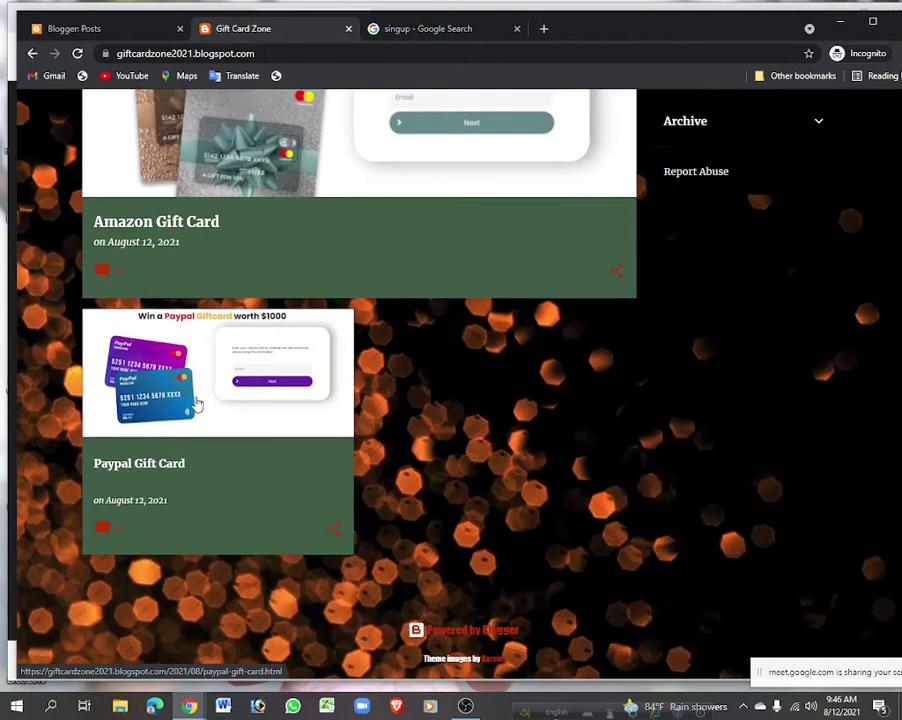
scroll(157, 334, "up", 2)
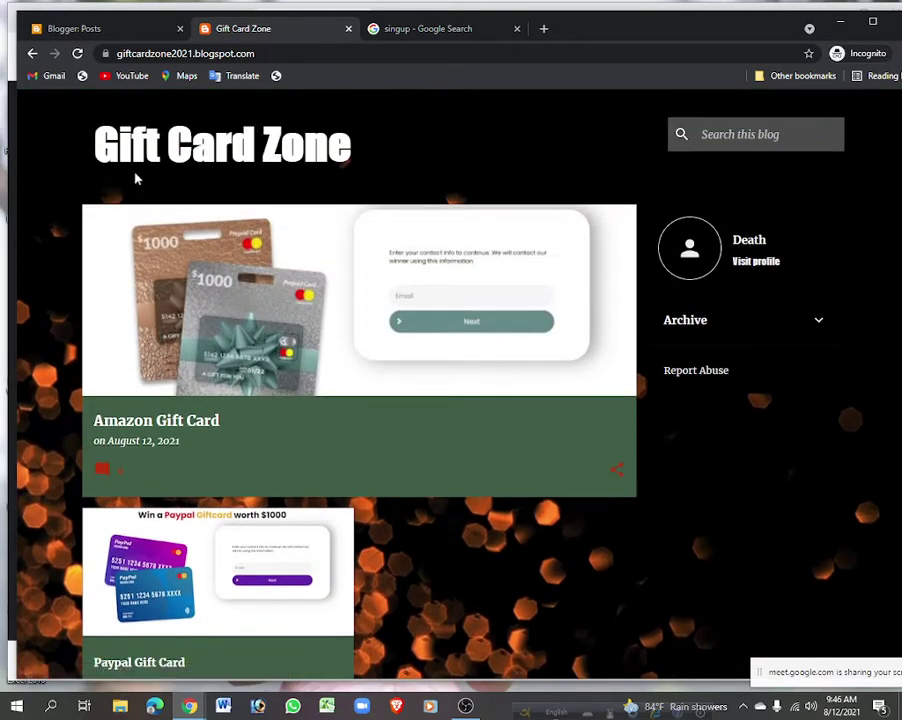
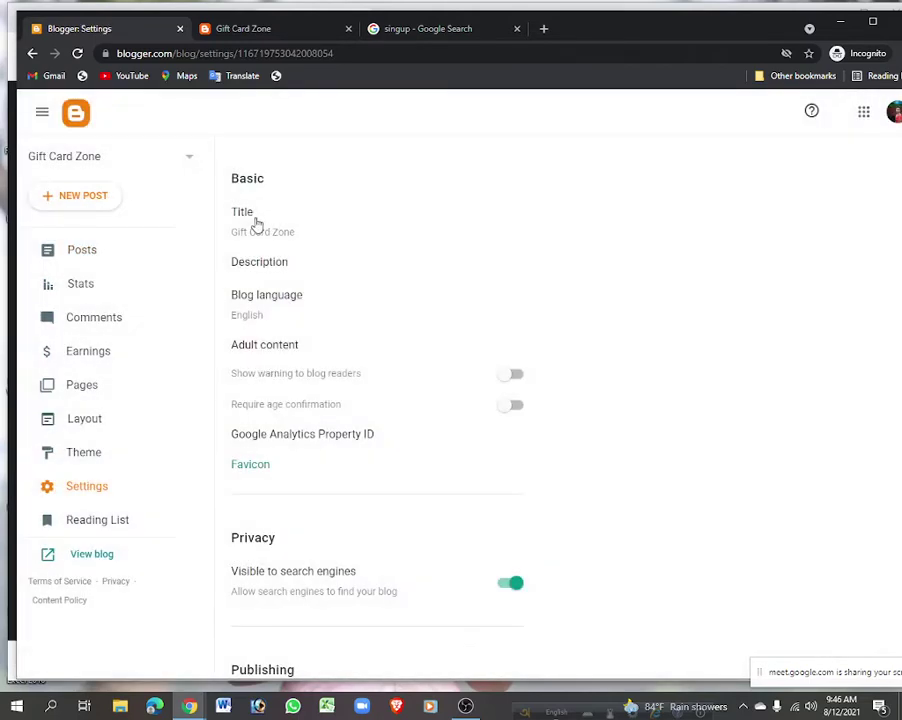
View the blog's title setting without editing it, open the blog description for editing, and switch to the Google image search page.
left_click(275, 231)
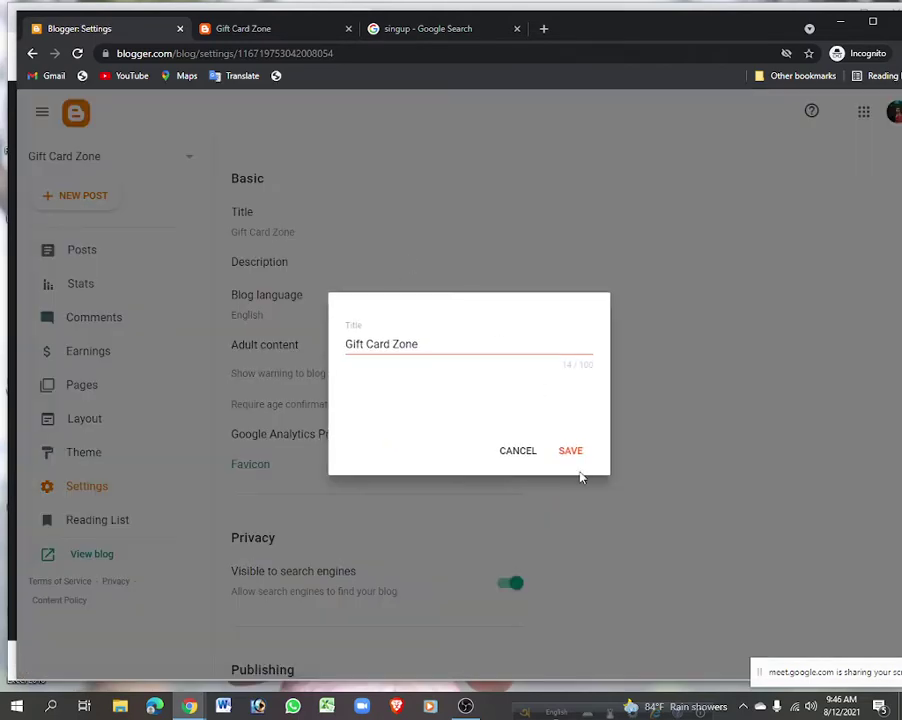
left_click(516, 451)
left_click(278, 261)
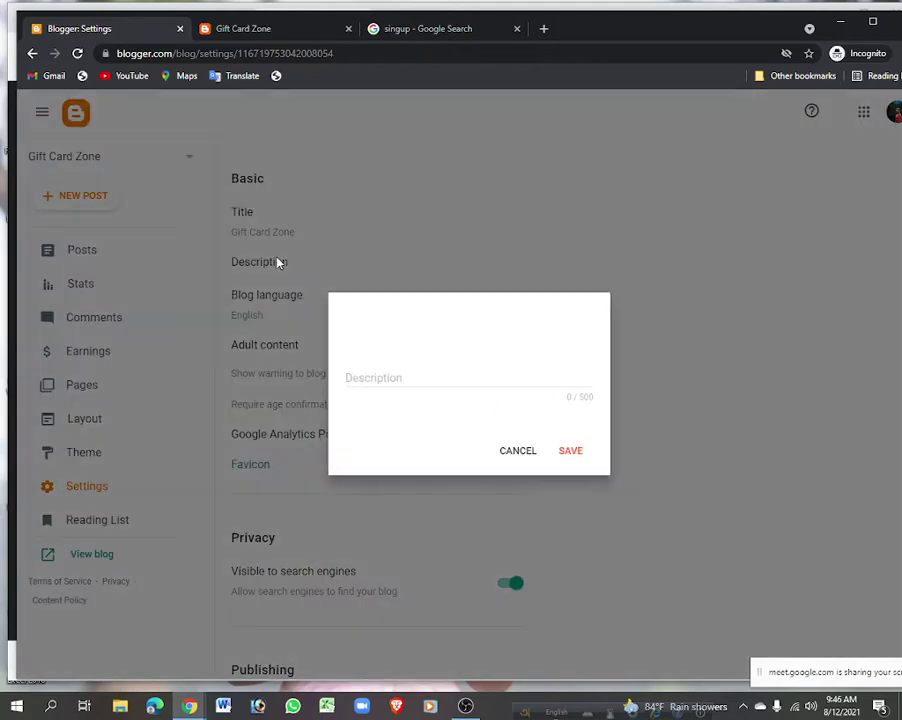
left_click(407, 30)
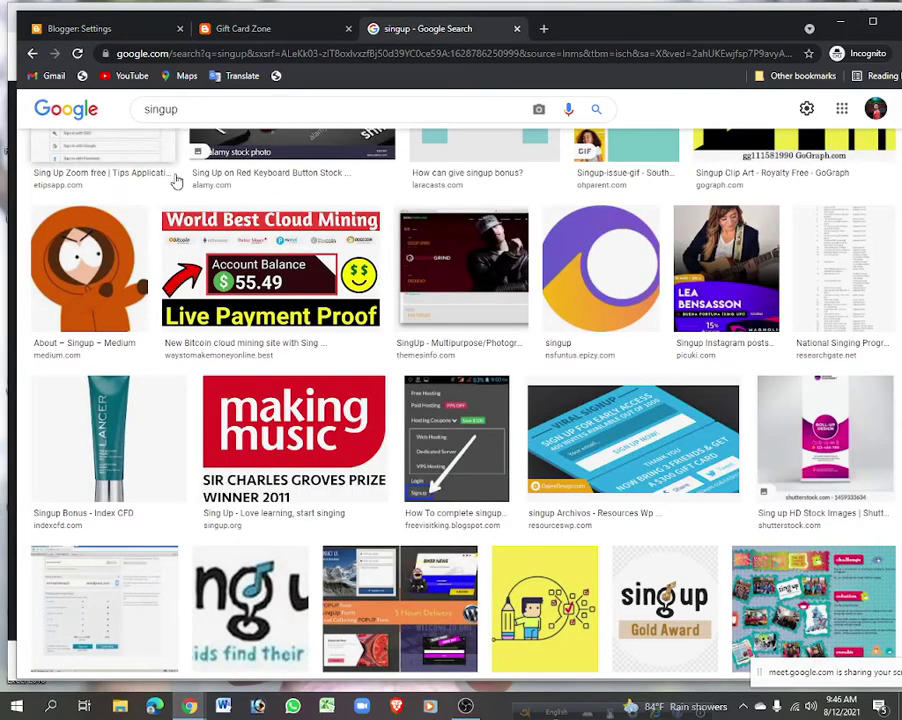
Switch the "singup" search from image results to all web results.
scroll(286, 347, "up", 10)
scroll(286, 347, "up", 15)
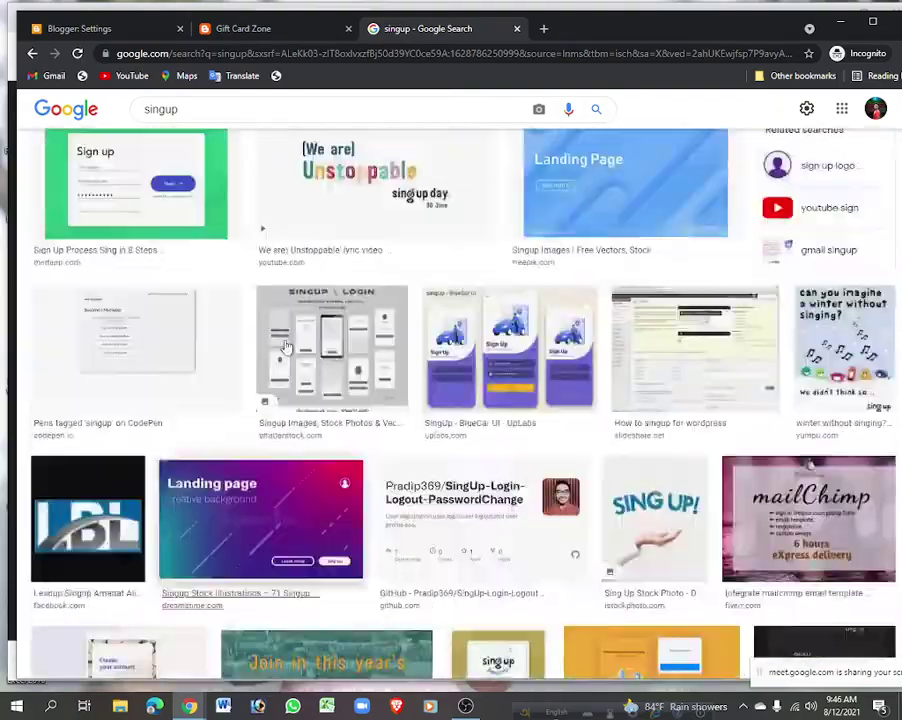
scroll(286, 347, "up", 2)
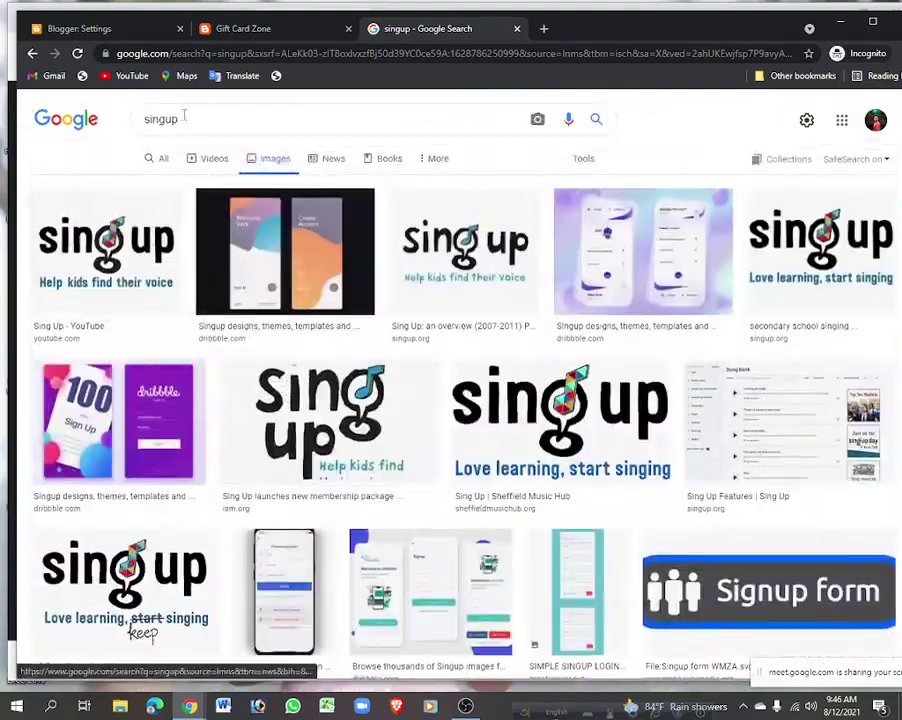
left_click(158, 168)
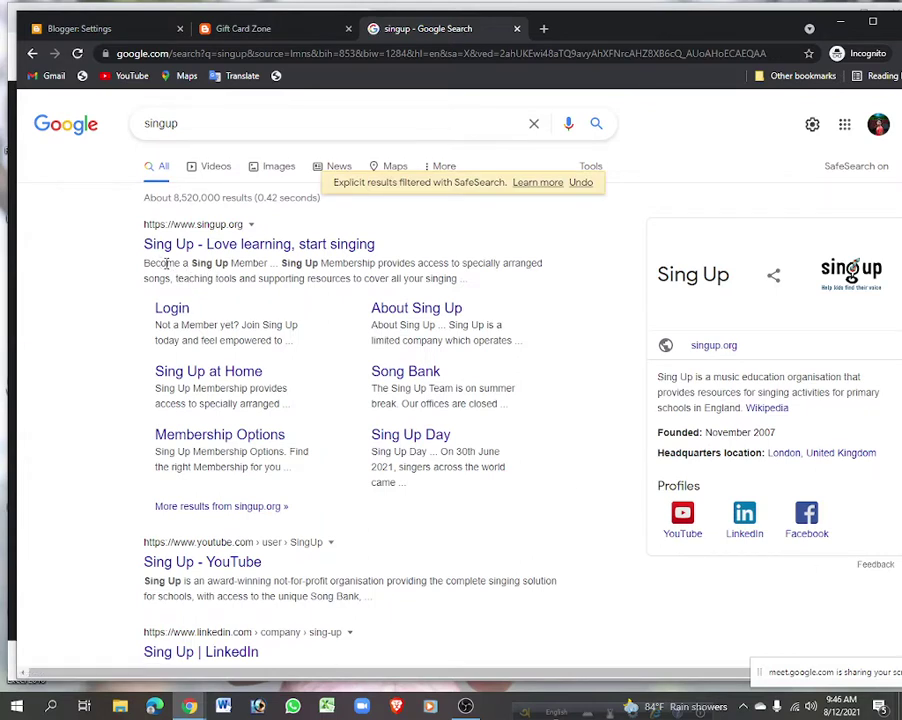
Outline the first search result's description with a red rectangle in a screen capture, and discard the capture.
left_click(743, 706)
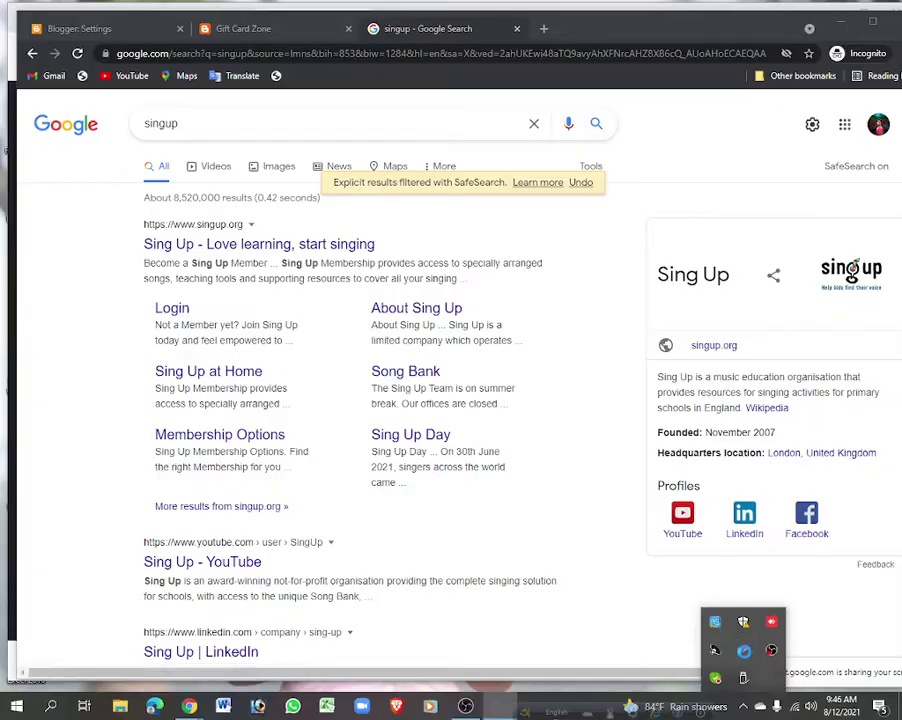
left_click(742, 648)
mouse_move(99, 135)
left_mouse_down()
mouse_move(580, 400)
mouse_move(726, 449)
left_mouse_up()
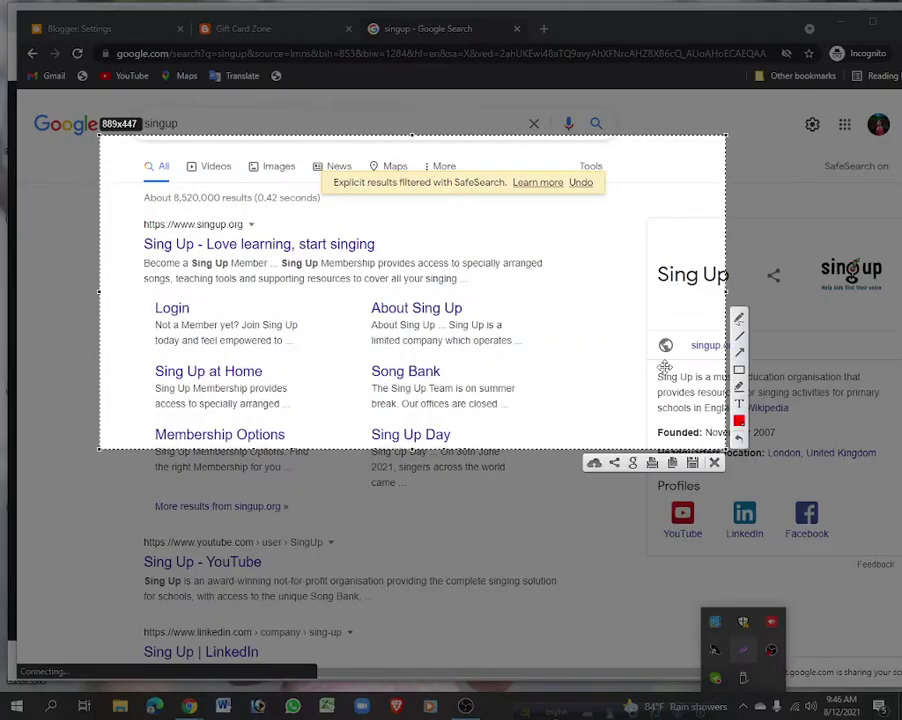
mouse_move(134, 257)
left_mouse_down()
mouse_move(194, 300)
mouse_move(559, 300)
left_mouse_up()
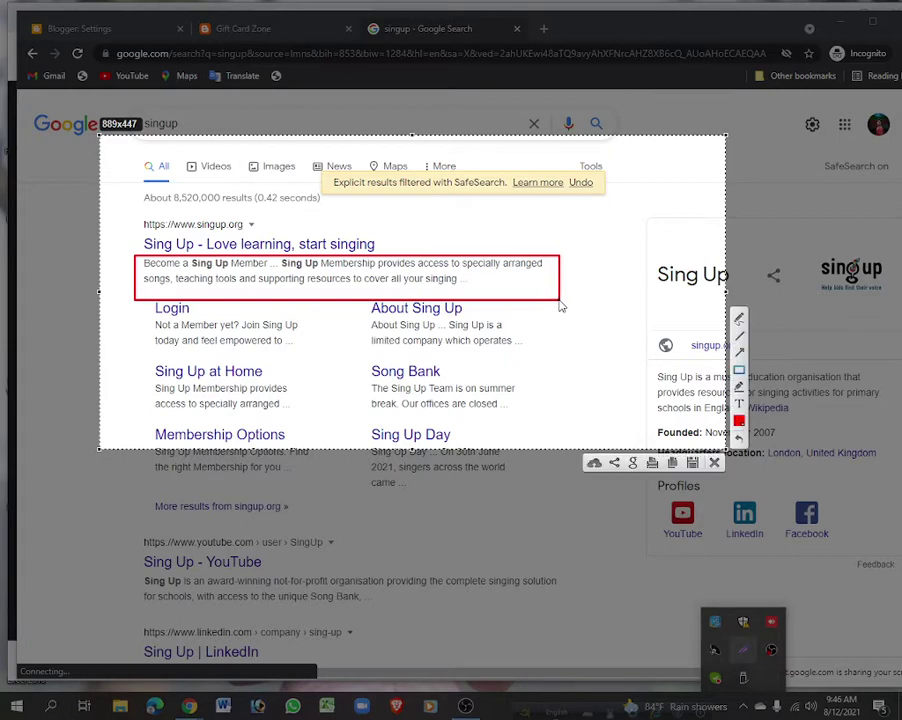
left_click(714, 463)
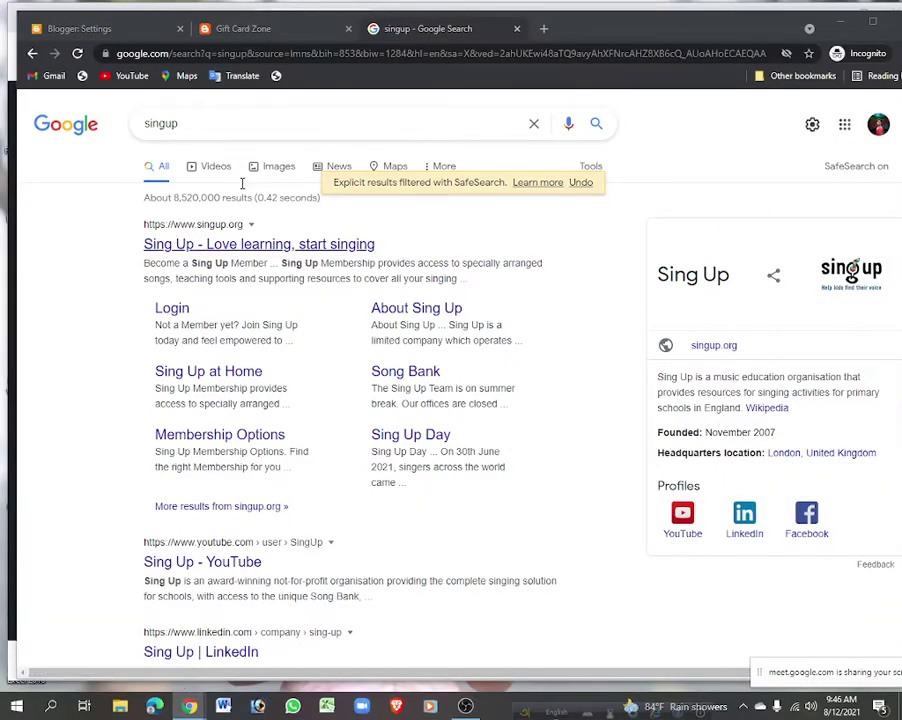
Open the Gift Card Zone blog's description for editing in the Blogger settings.
left_click(125, 29)
left_click(384, 376)
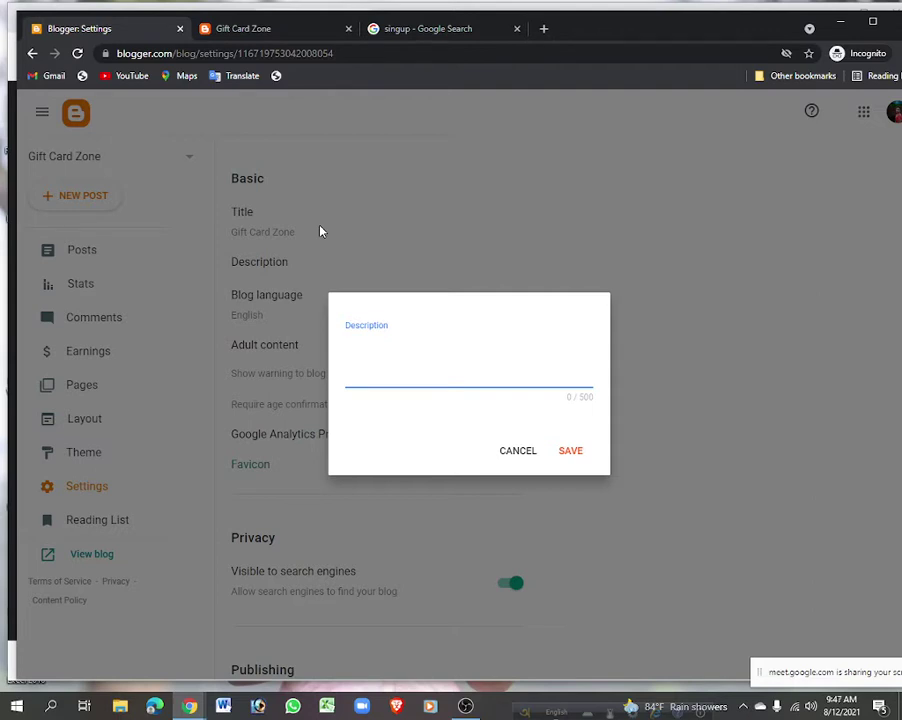
type("https://filesyncer.net/show.php?l=0&u=336967&id=36876")
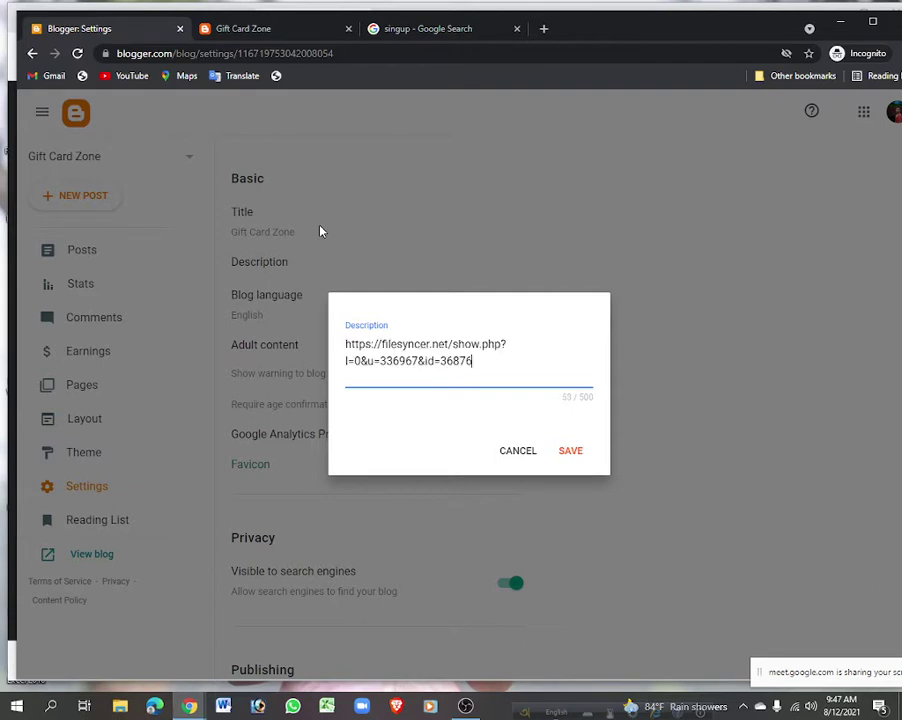
left_click_drag(500, 370, 338, 345)
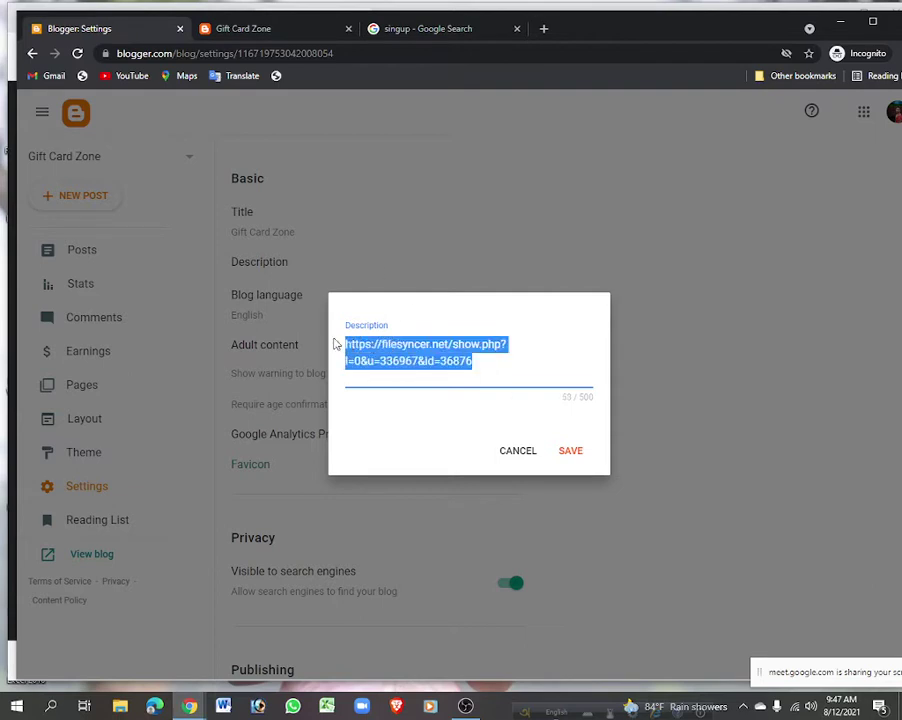
key("BackSpace")
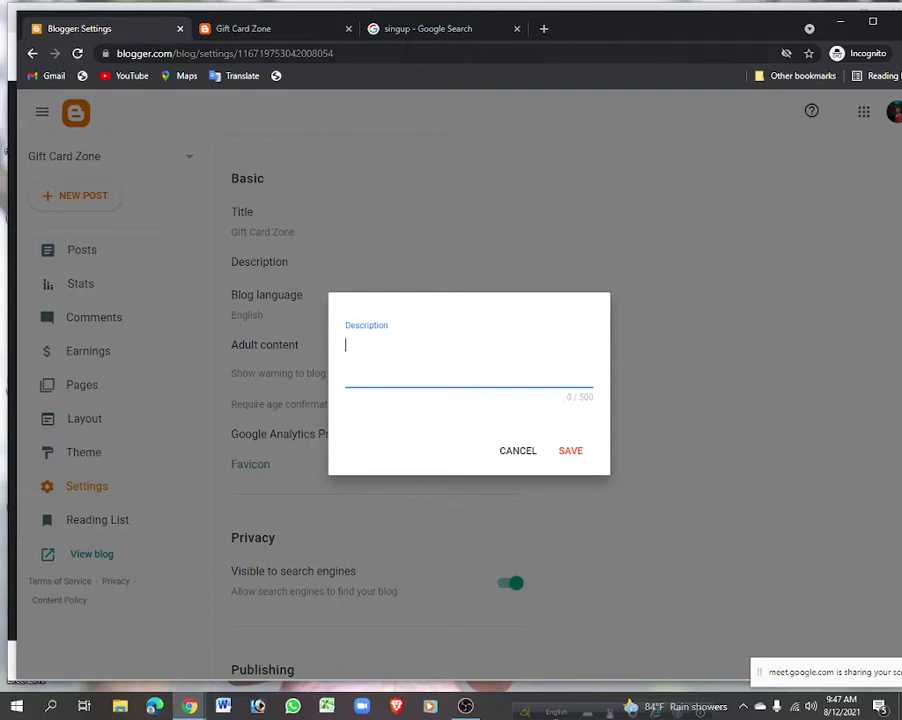
Copy the paragraph starting "PayPal, Inc. is not a sponsor of the rewards" from the PrizeRebel page in the other Chrome window.
left_click(188, 705)
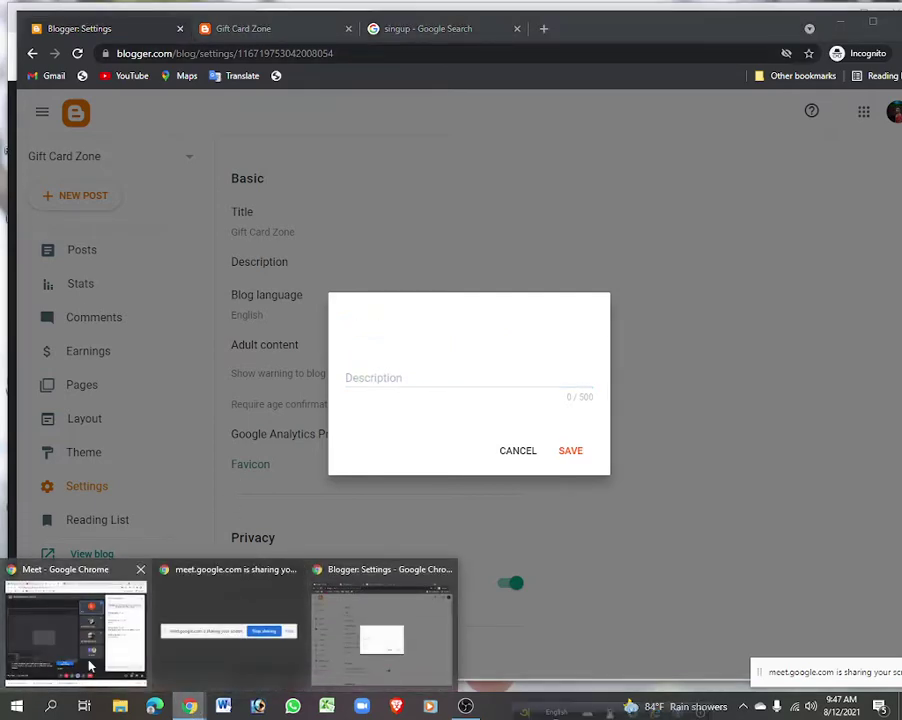
left_click(75, 628)
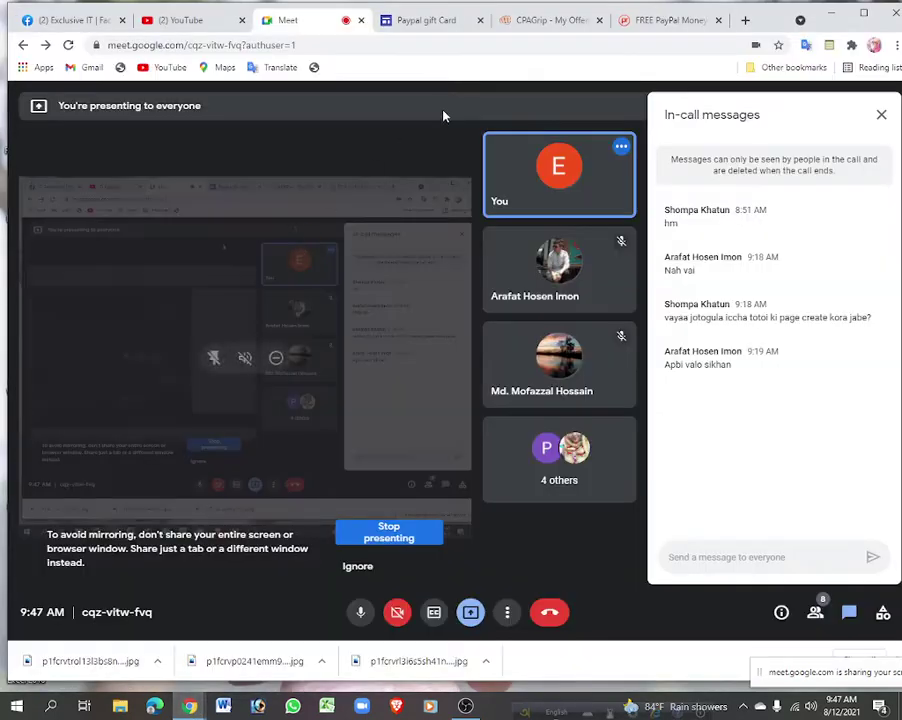
left_click(655, 20)
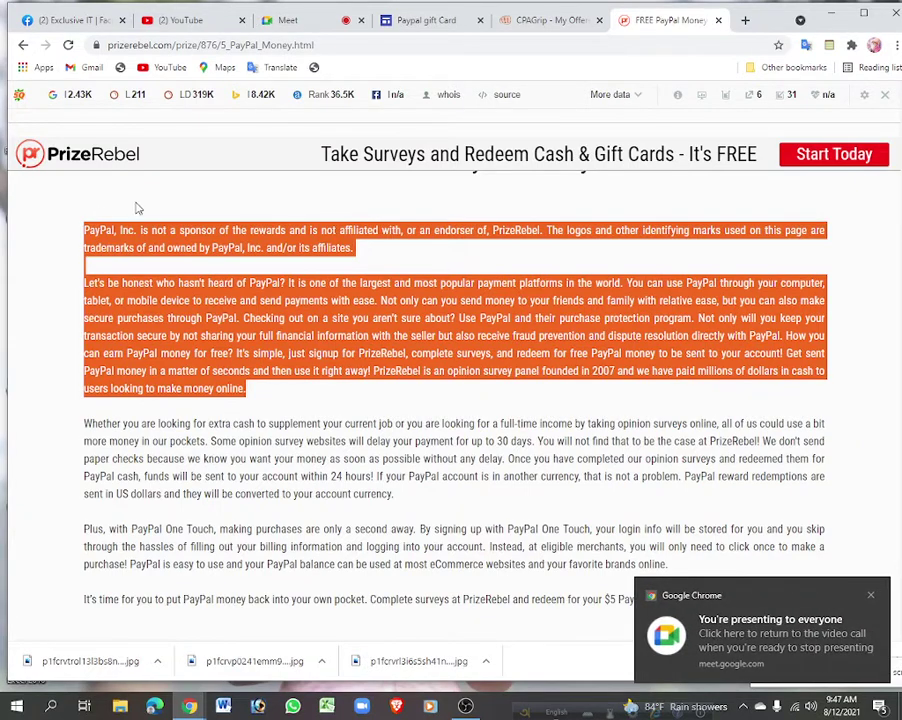
left_click(115, 235)
left_click_drag(116, 231, 146, 250)
left_click_drag(368, 259, 73, 243)
key("ctrl+c")
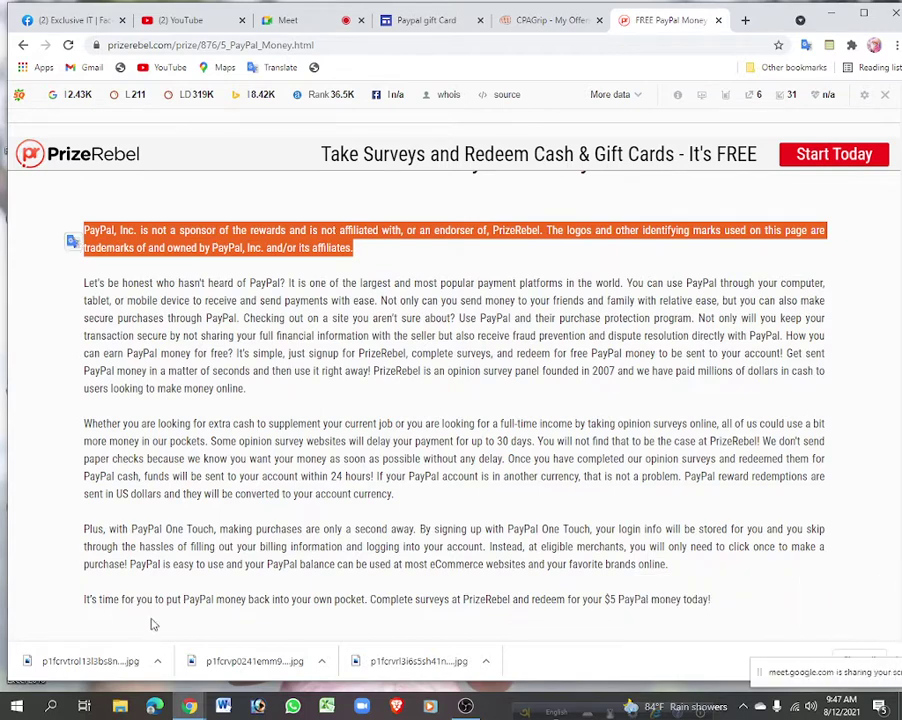
Paste the copied PayPal disclaimer as the blog description in the Blogger settings and save it.
mouse_move(189, 705)
left_click(378, 634)
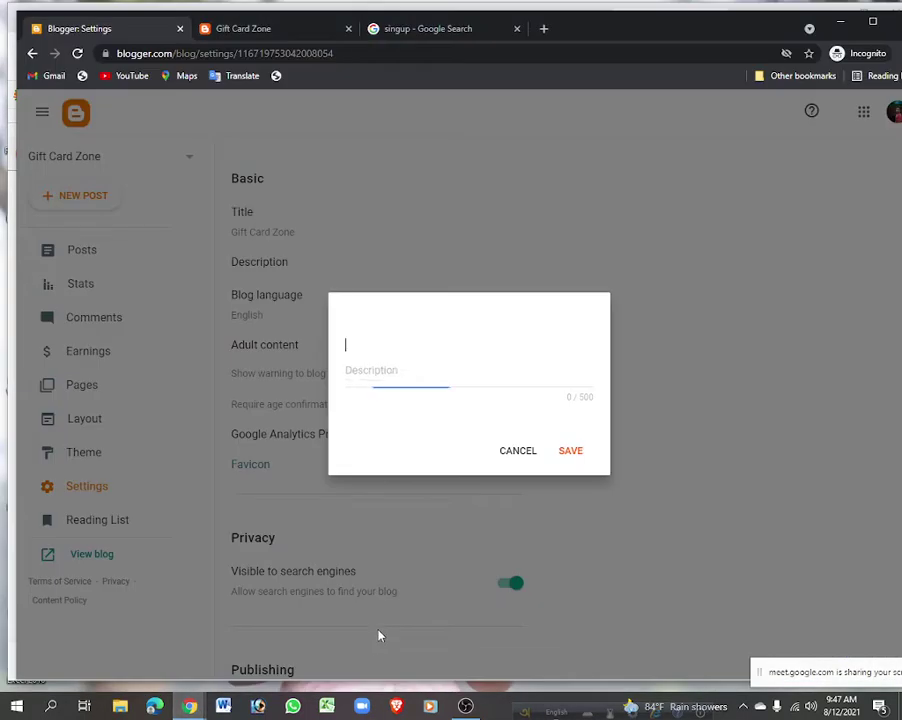
key("ctrl+v")
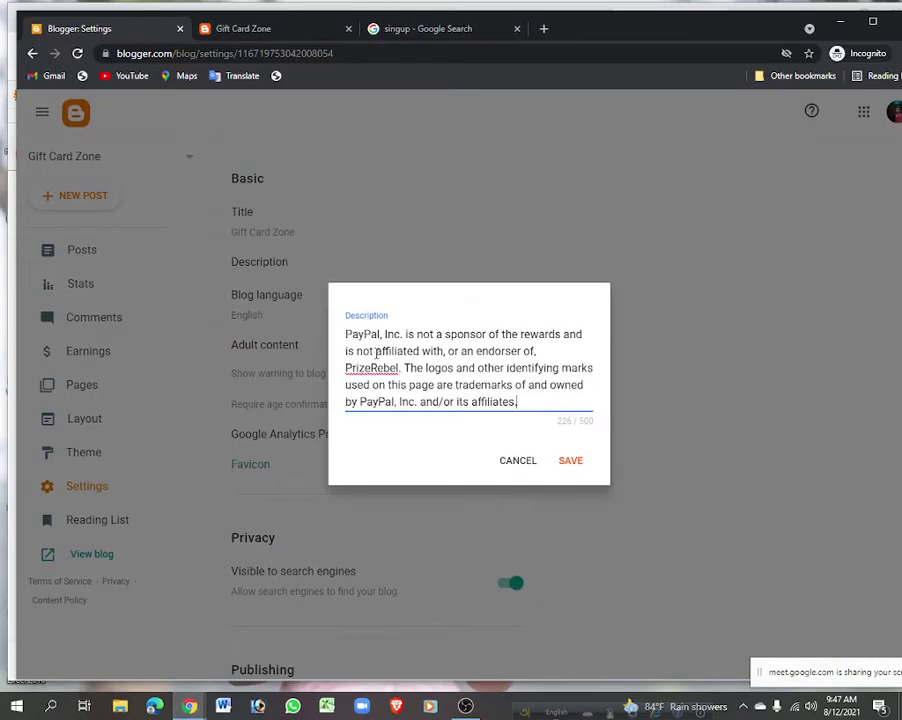
left_click(572, 460)
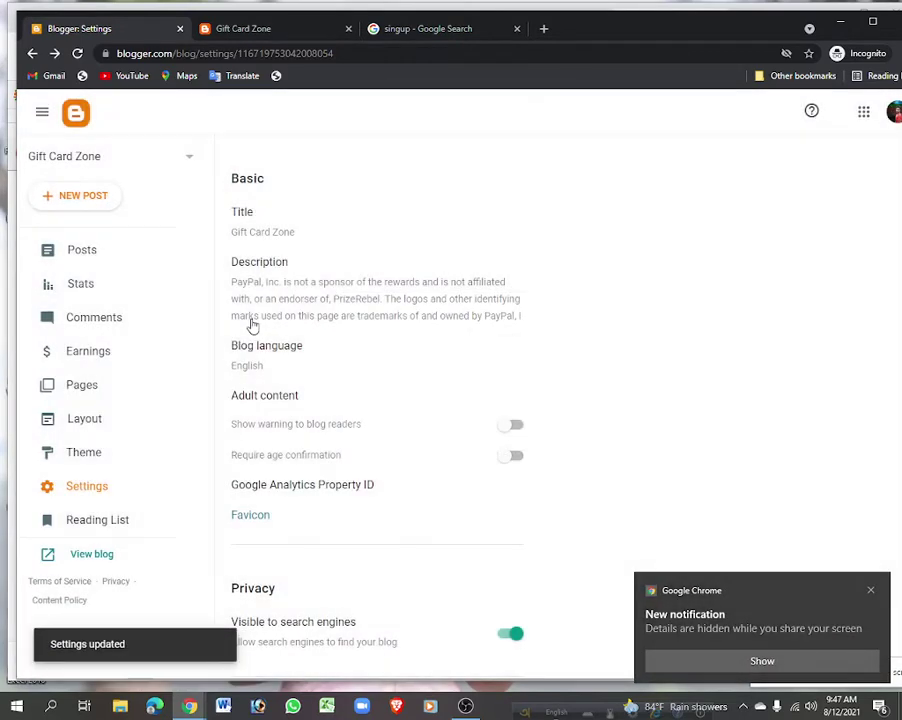
Open the favicon configuration page from the blog's basic settings.
scroll(309, 392, "down", 1)
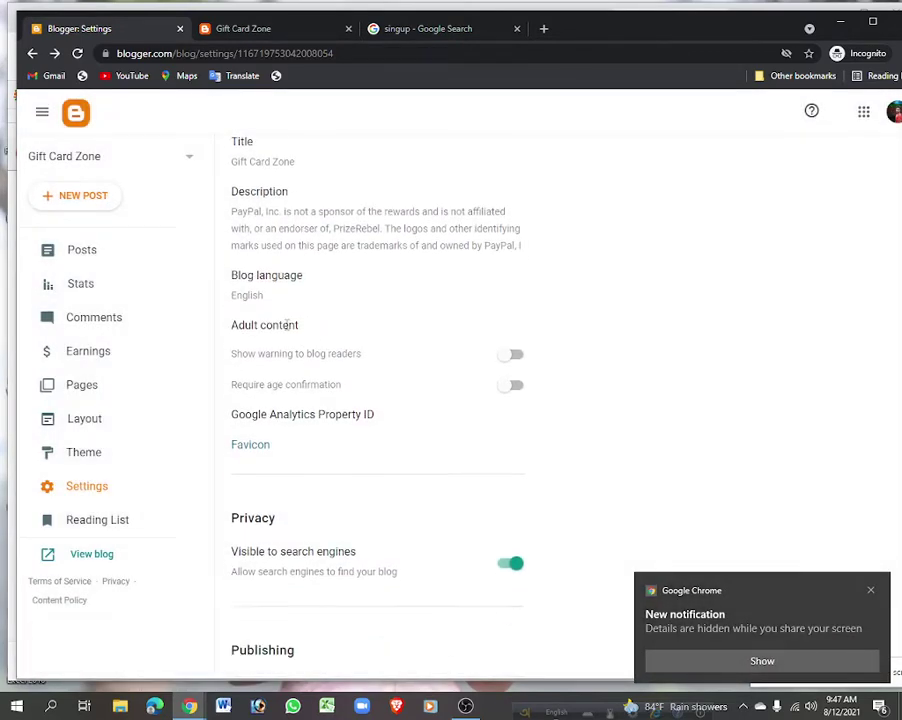
scroll(360, 314, "down", 2)
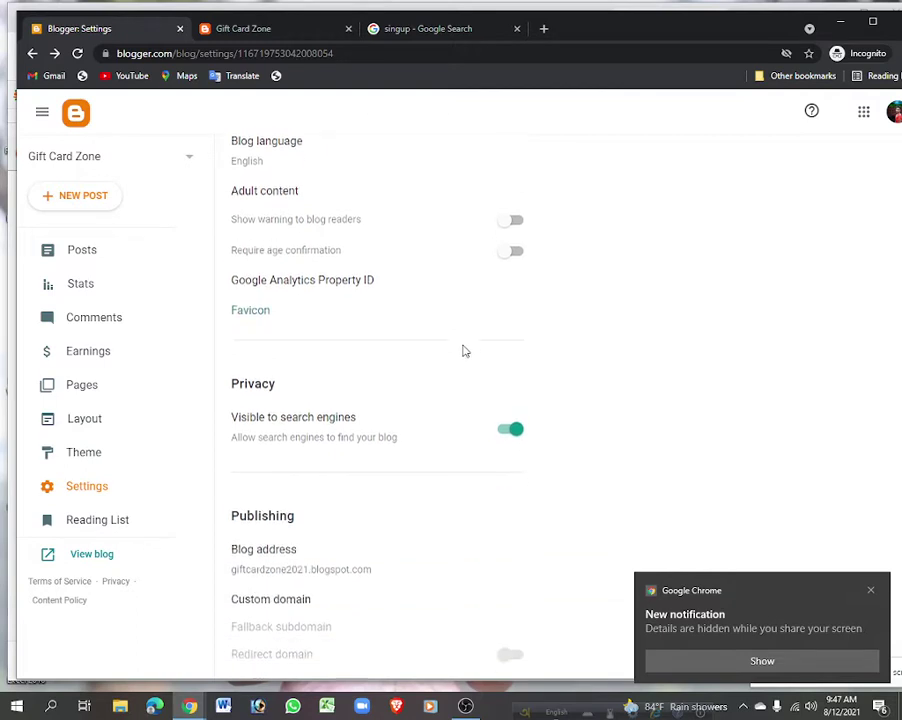
left_click(250, 309)
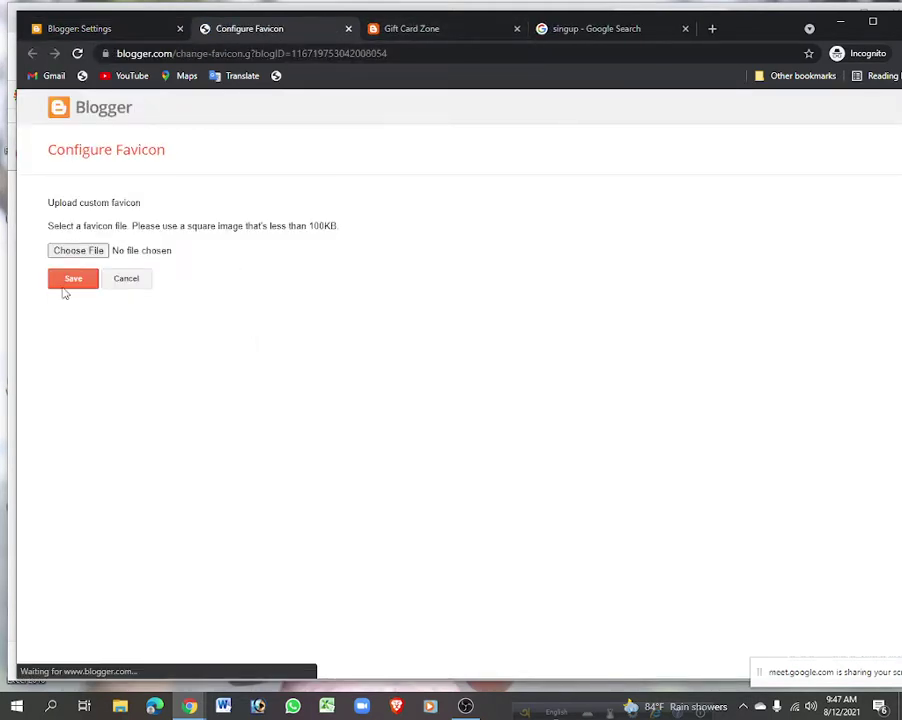
Try to use p1fcrvrl3i6s5sh41nigfm3cof3.jpg from the Downloads folder as the custom favicon.
left_click(93, 252)
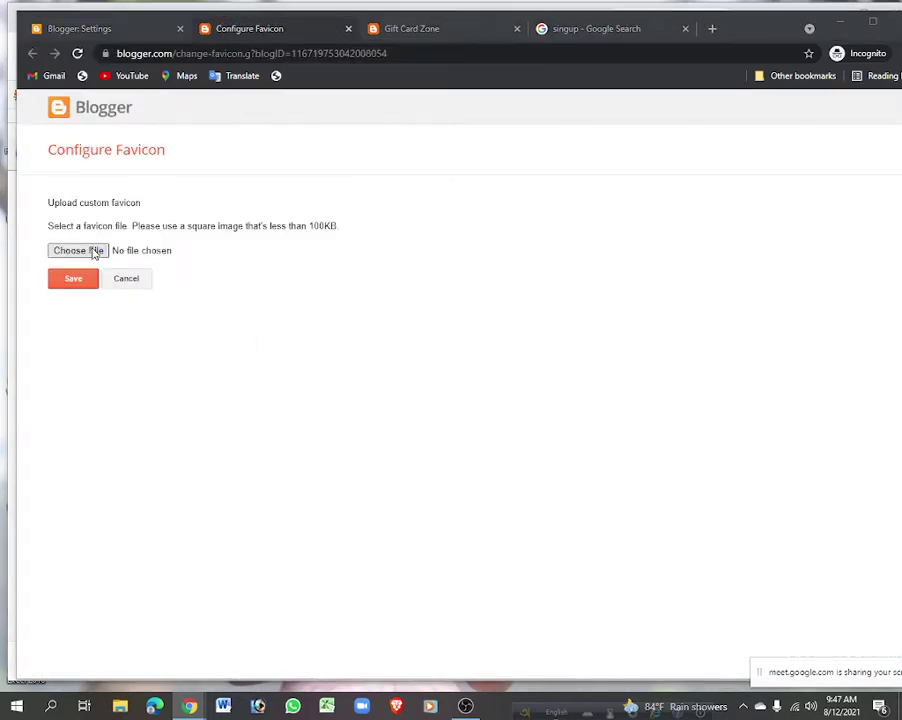
left_click(208, 162)
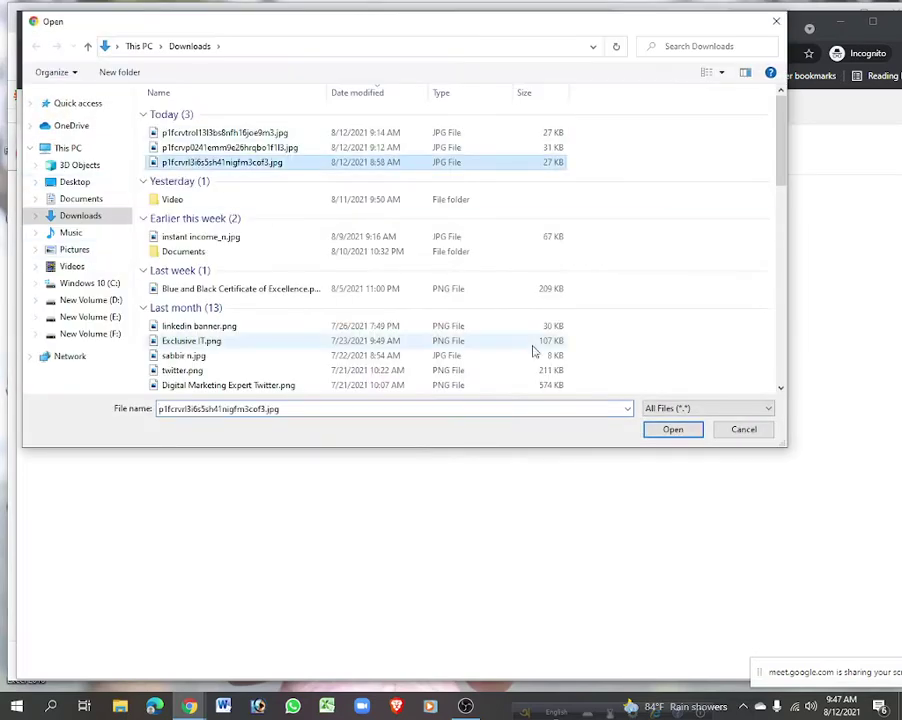
left_click(662, 431)
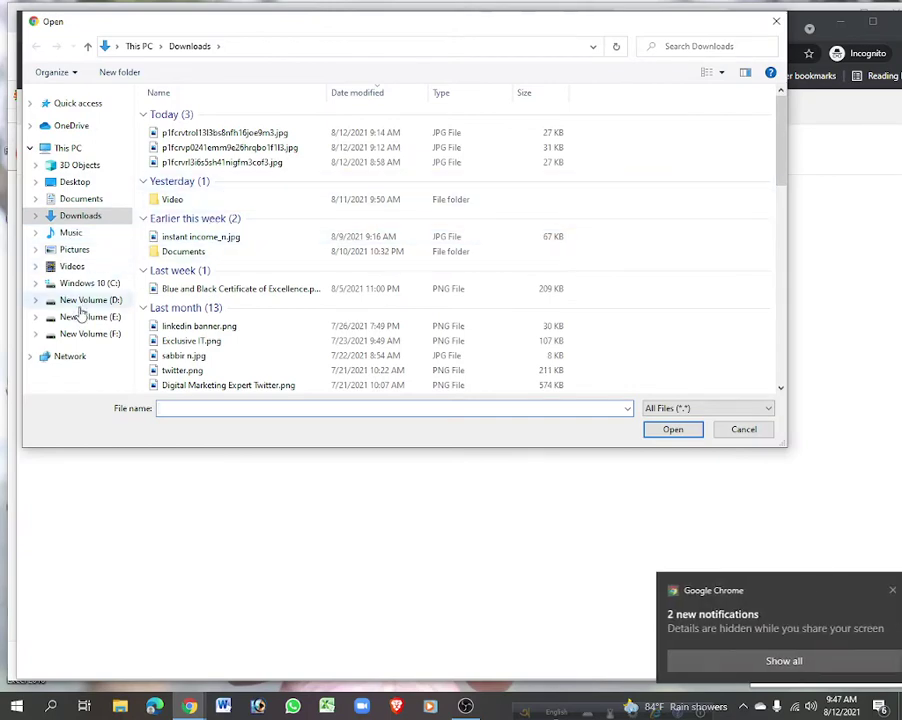
Try to save 20210703_073852(1).png from the pic folder on New Volume (E:) as the favicon.
left_click(82, 316)
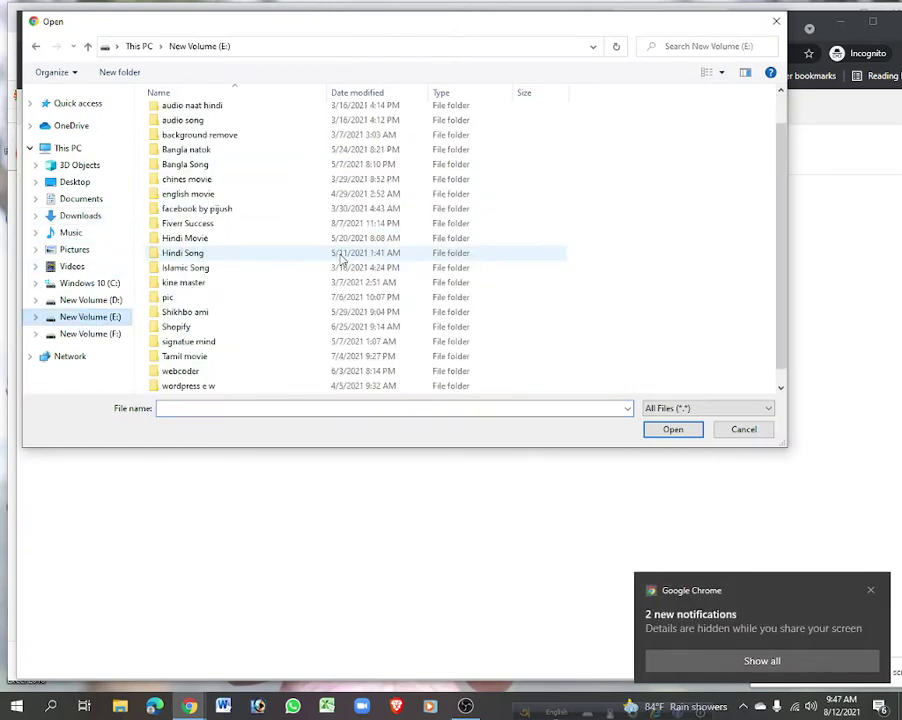
scroll(270, 275, "down", 1)
left_click(193, 288)
key("Return")
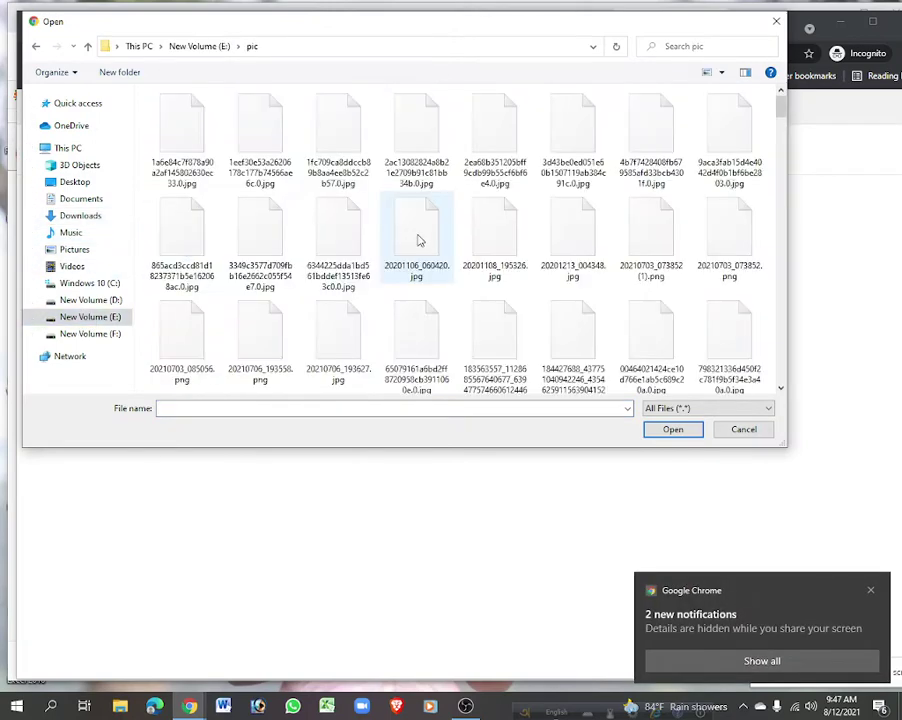
left_click(650, 232)
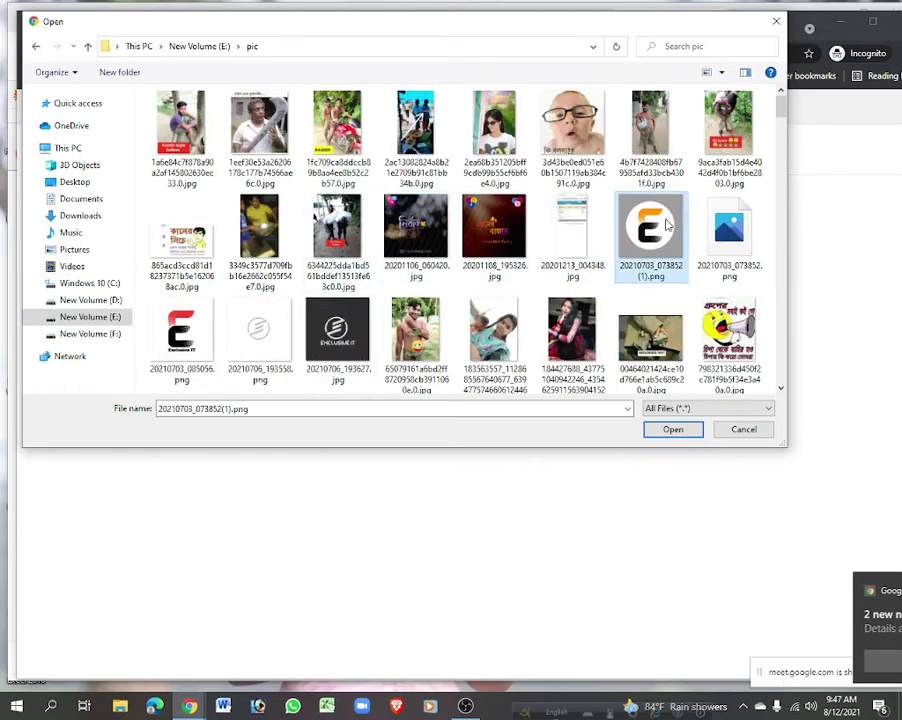
left_click(686, 426)
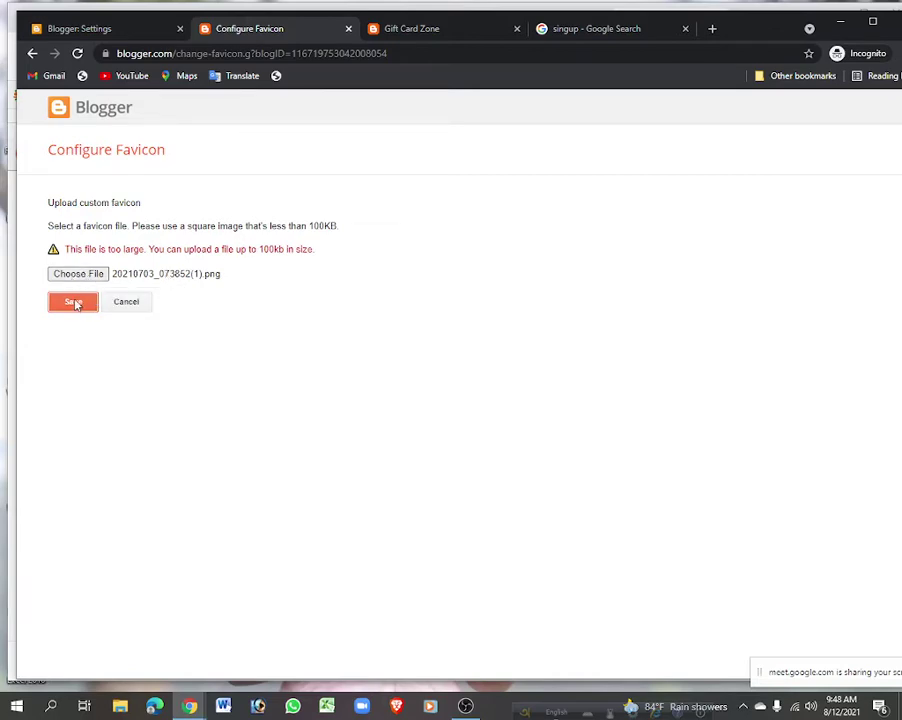
Try to save 20210706_193558.png from the pic folder as the favicon.
left_click(94, 273)
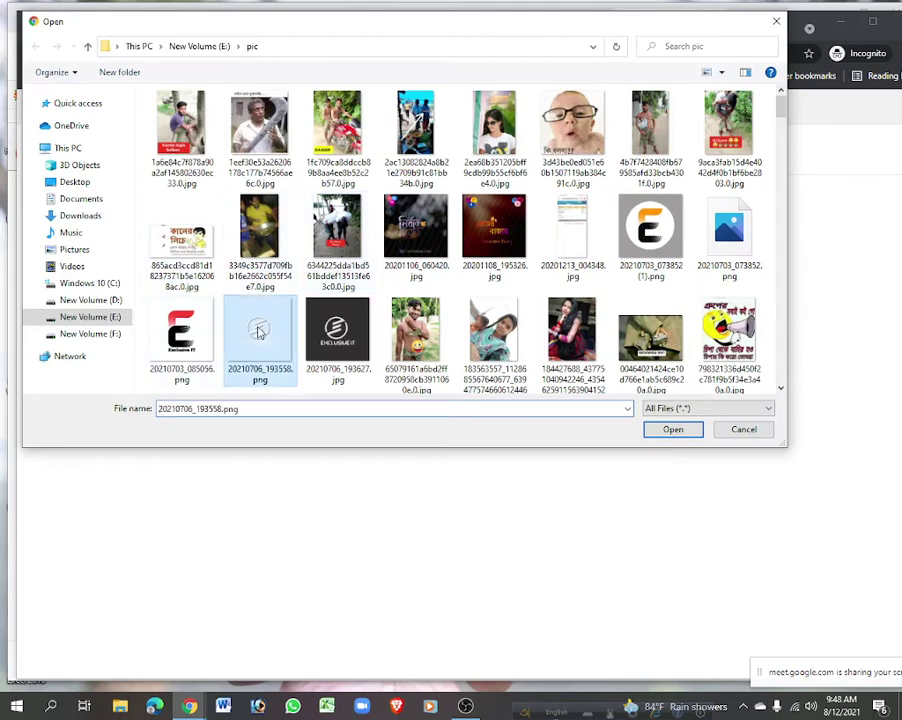
left_click(258, 333)
left_click(671, 429)
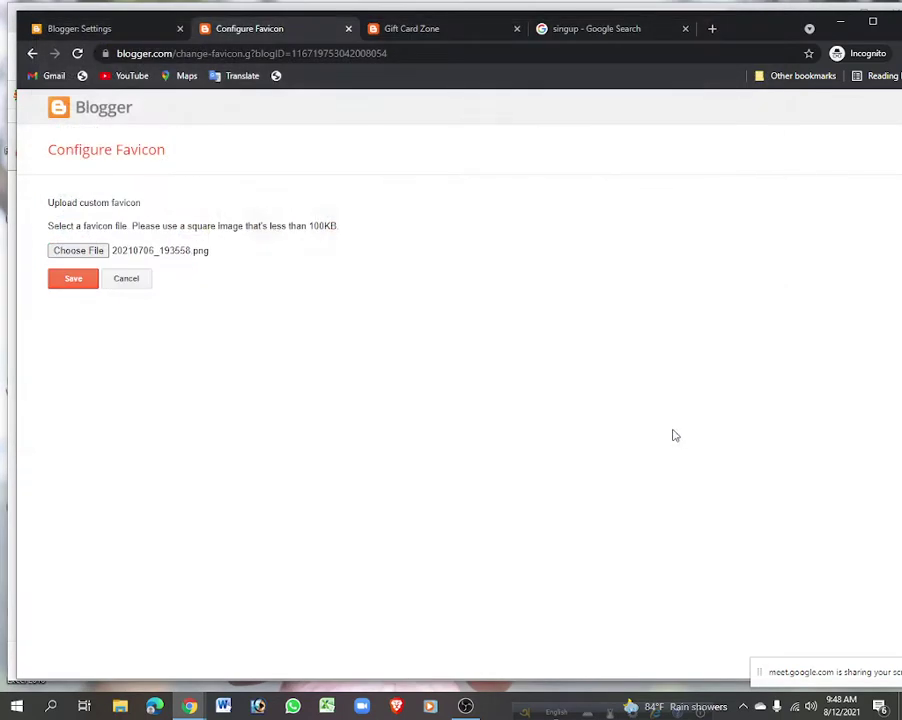
left_click(76, 278)
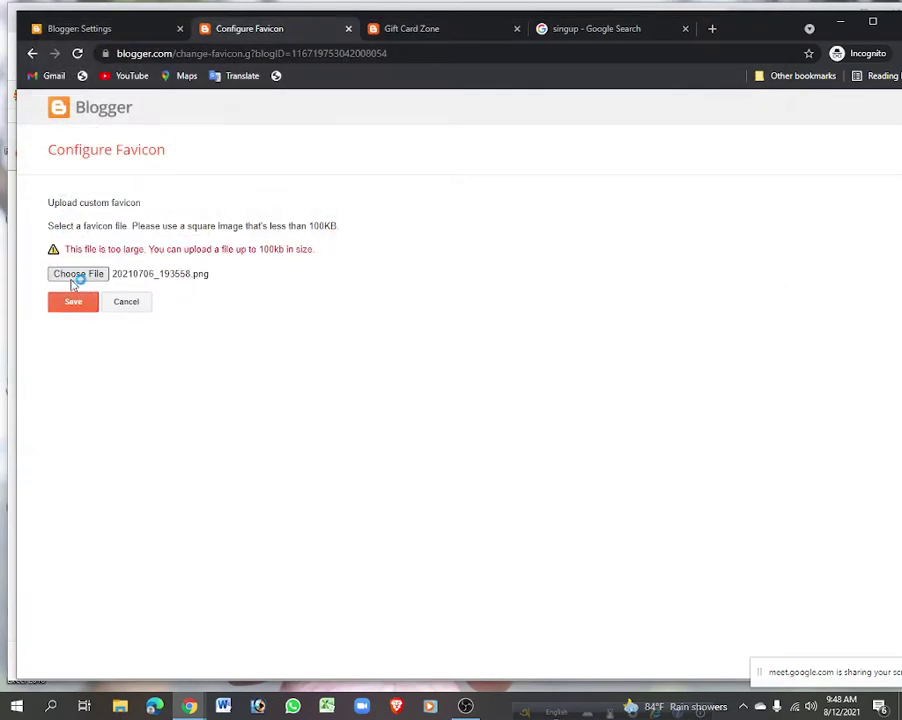
Try to save instant income_n.jpg from the Downloads folder as the custom favicon.
left_click(72, 277)
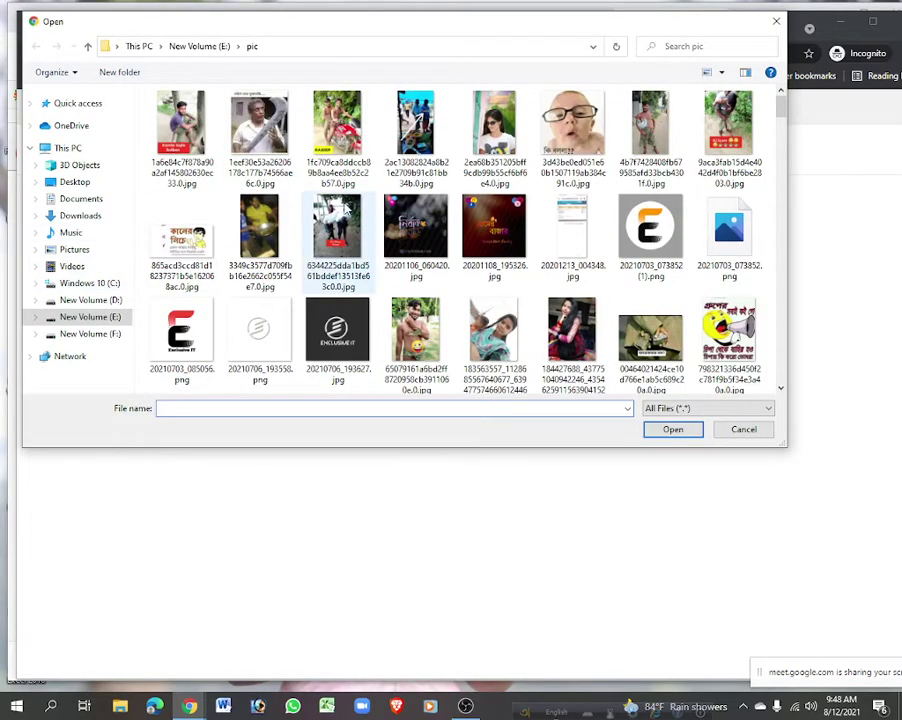
scroll(572, 250, "down", 3)
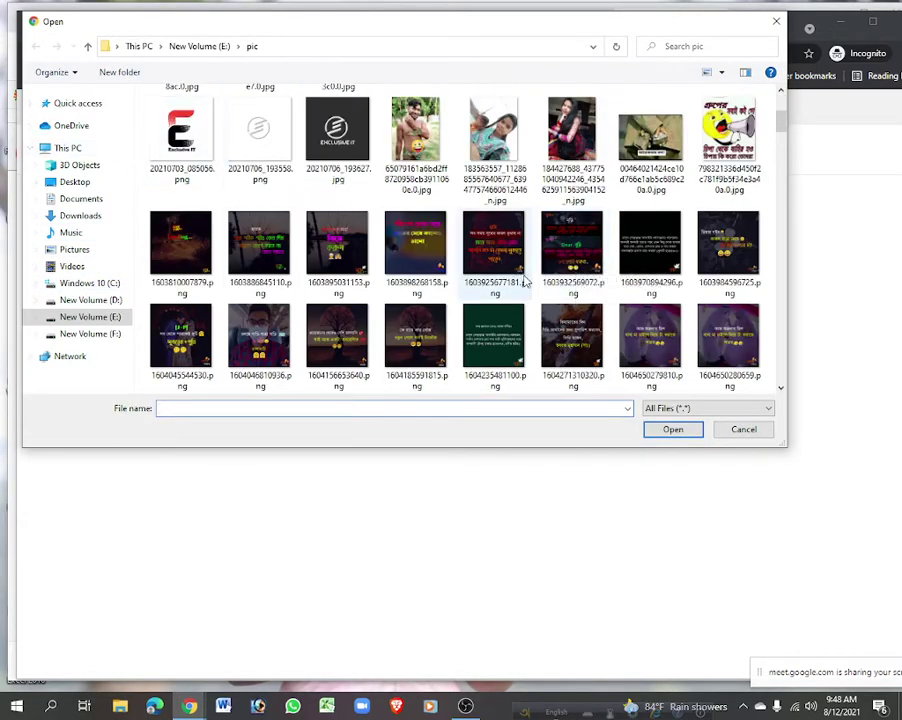
scroll(456, 296, "down", 3)
scroll(555, 265, "down", 3)
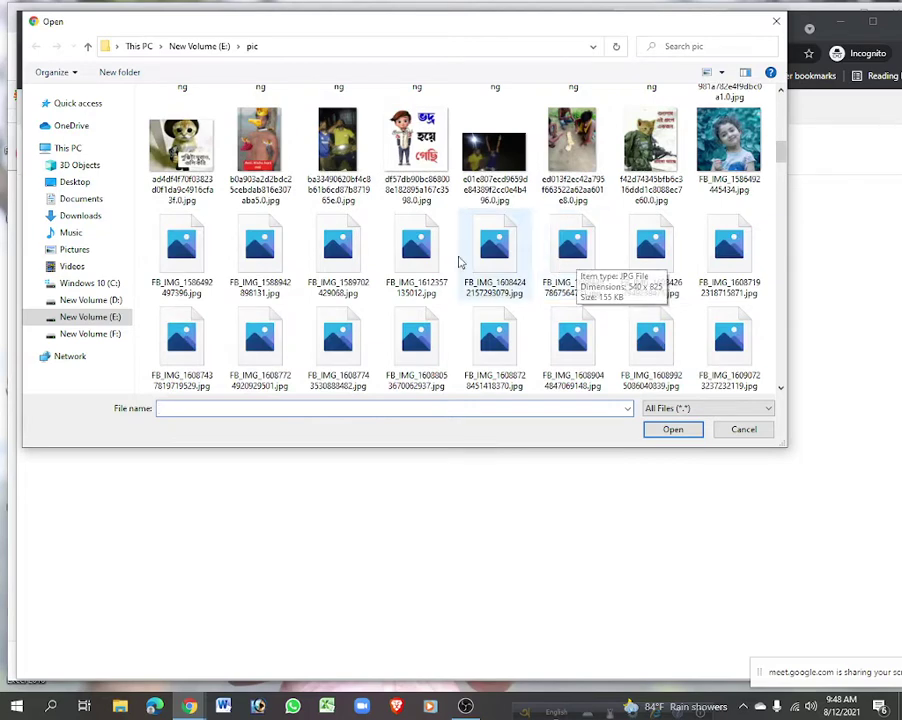
left_click(80, 215)
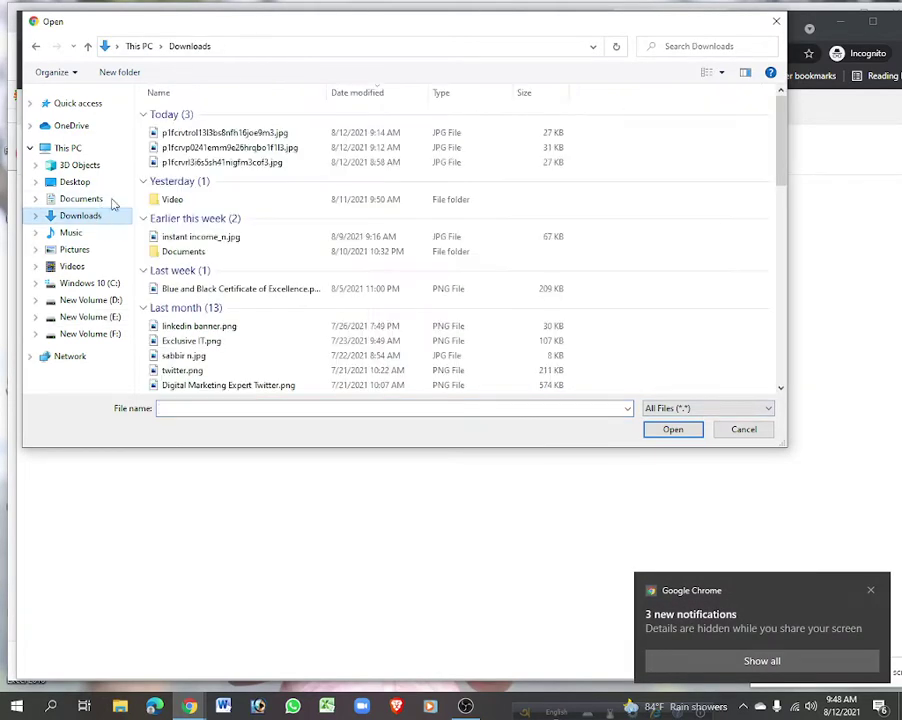
left_click(233, 240)
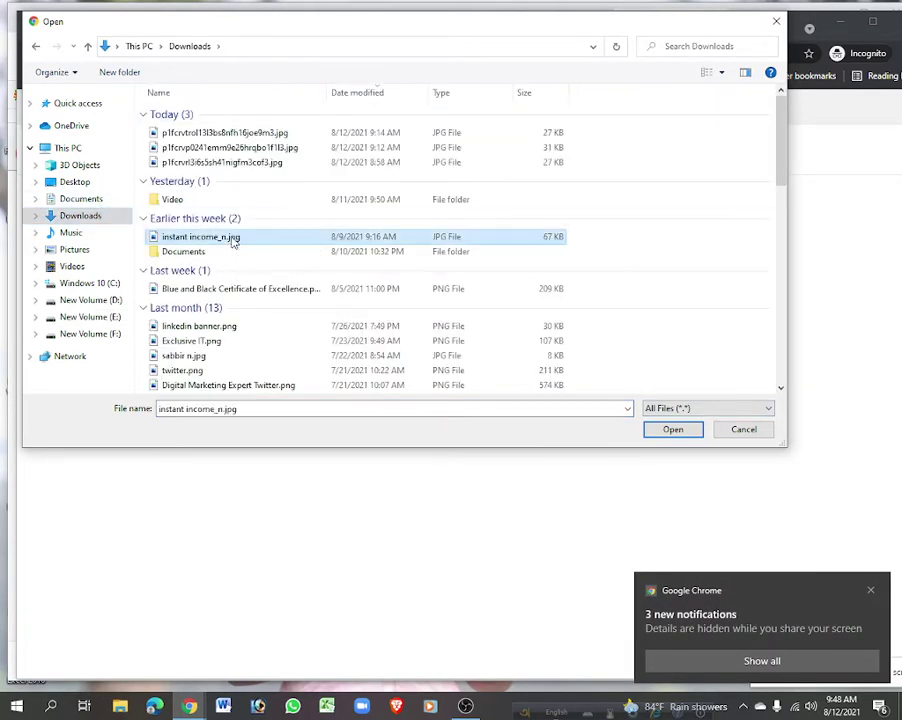
left_click(688, 433)
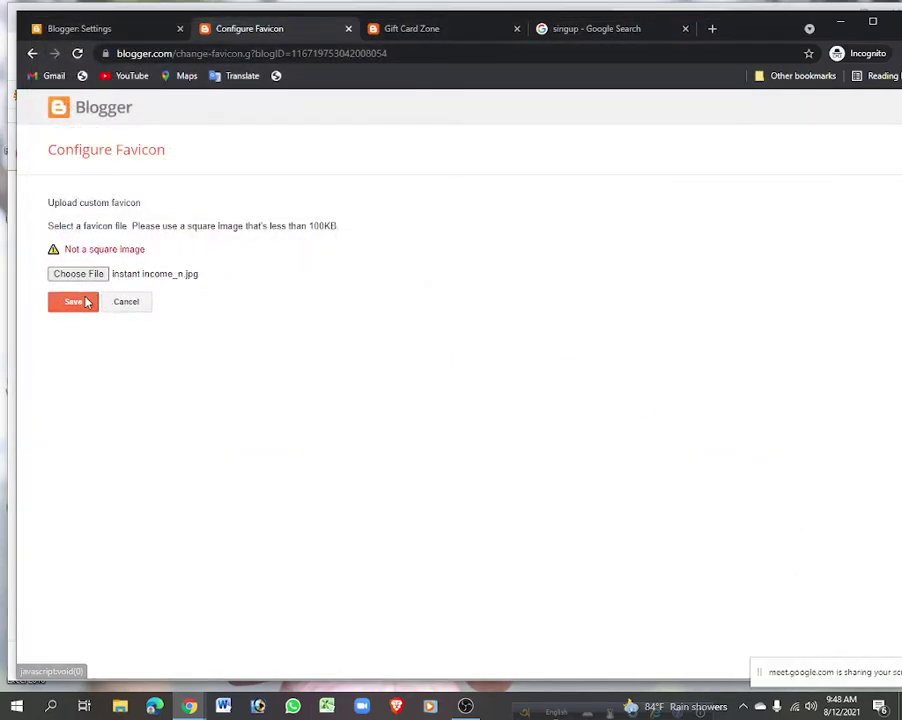
Try to use Exclusive IT.png from the Downloads folder as the custom favicon.
left_click(73, 277)
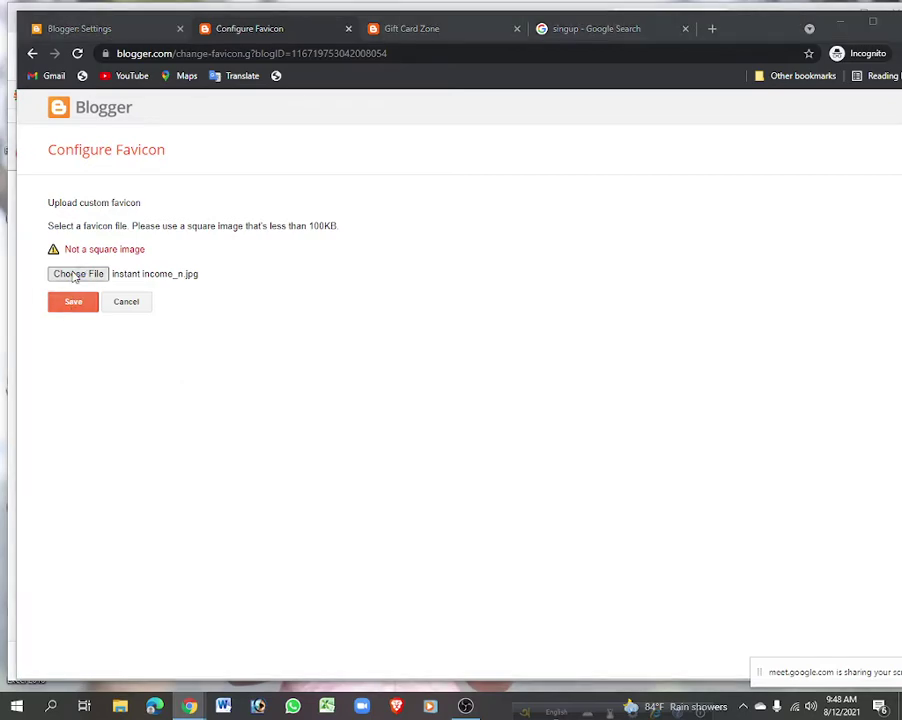
scroll(298, 310, "down", 1)
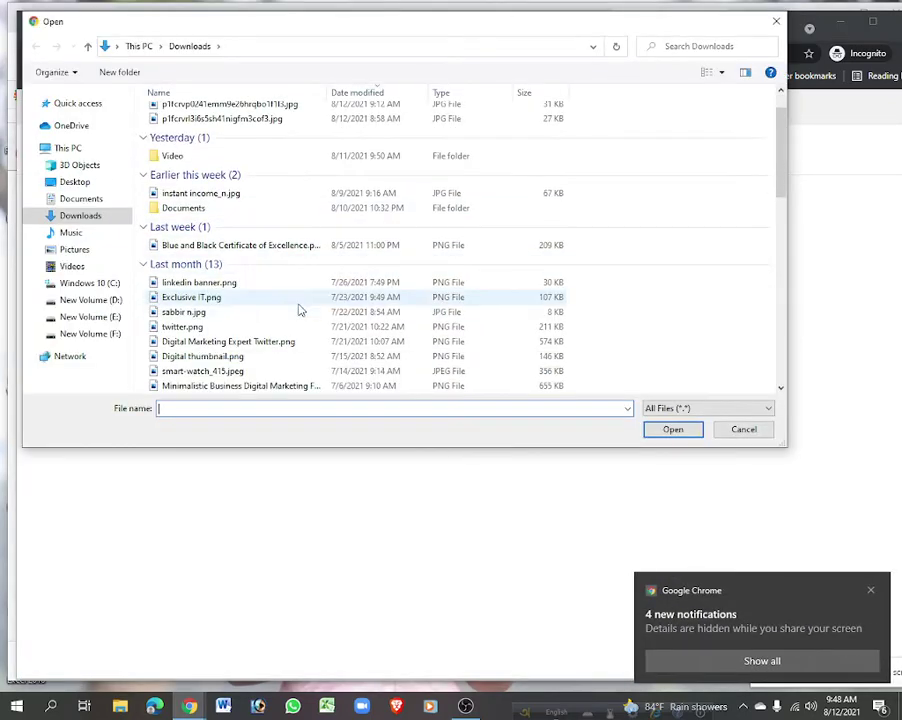
left_click(199, 298)
left_click(685, 429)
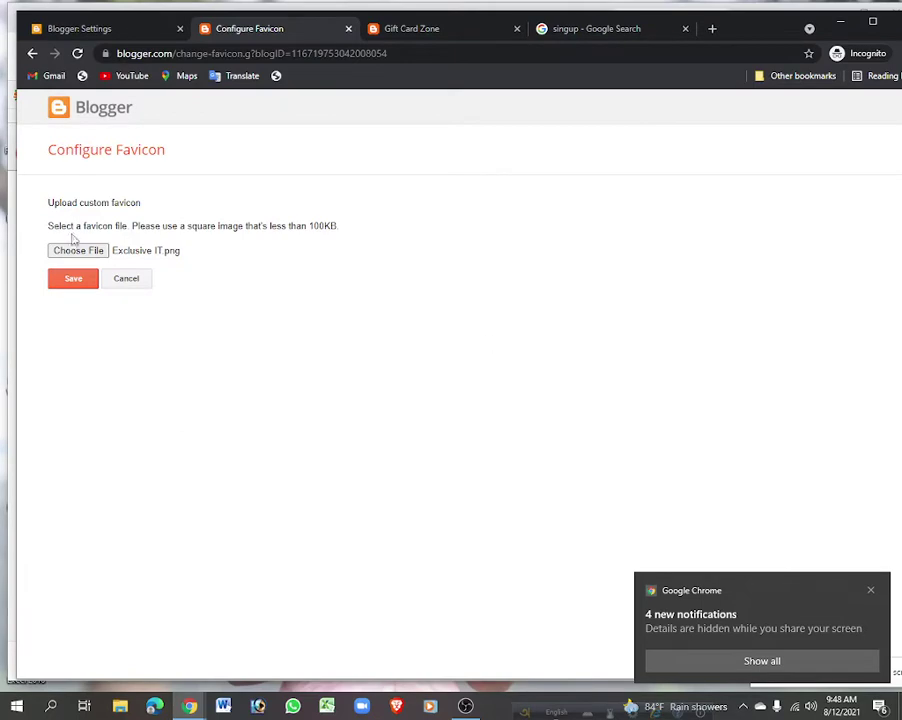
Try to use the 8 KB JPG listed under last month in the Downloads folder as the favicon.
left_click(84, 275)
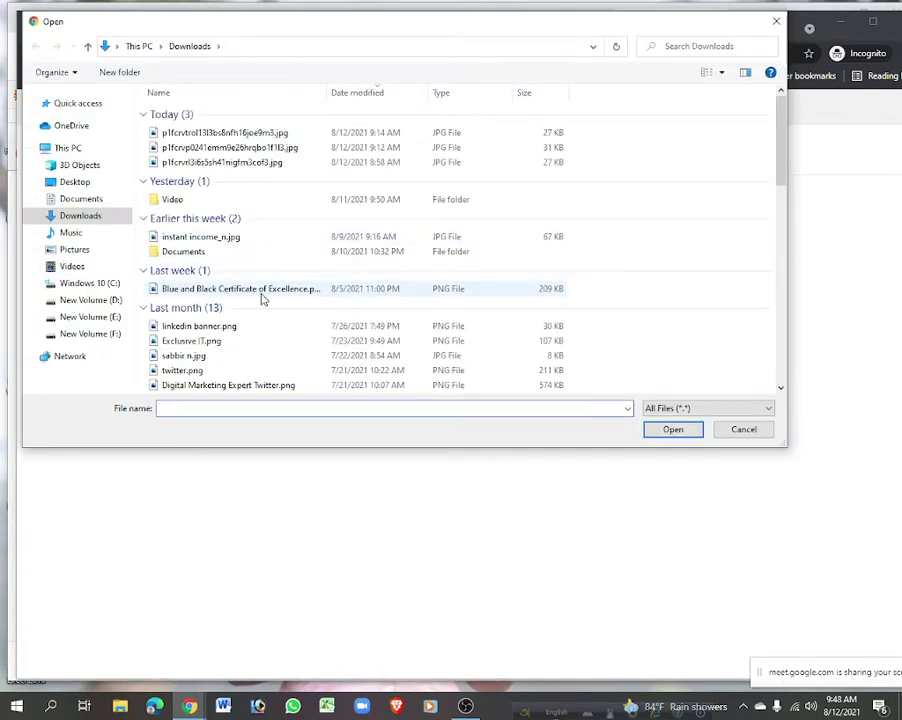
scroll(262, 296, "down", 1)
left_click(190, 313)
left_click(671, 430)
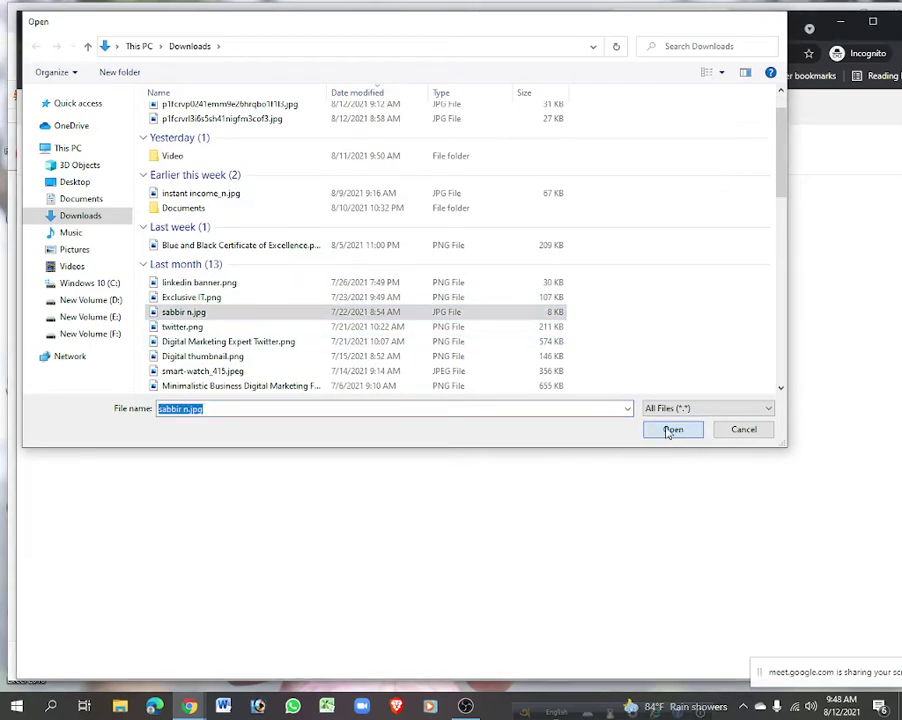
Try to save the Blue and Black Certificate of Excellence PNG from Downloads as the favicon and check the upload size limit.
left_click(80, 274)
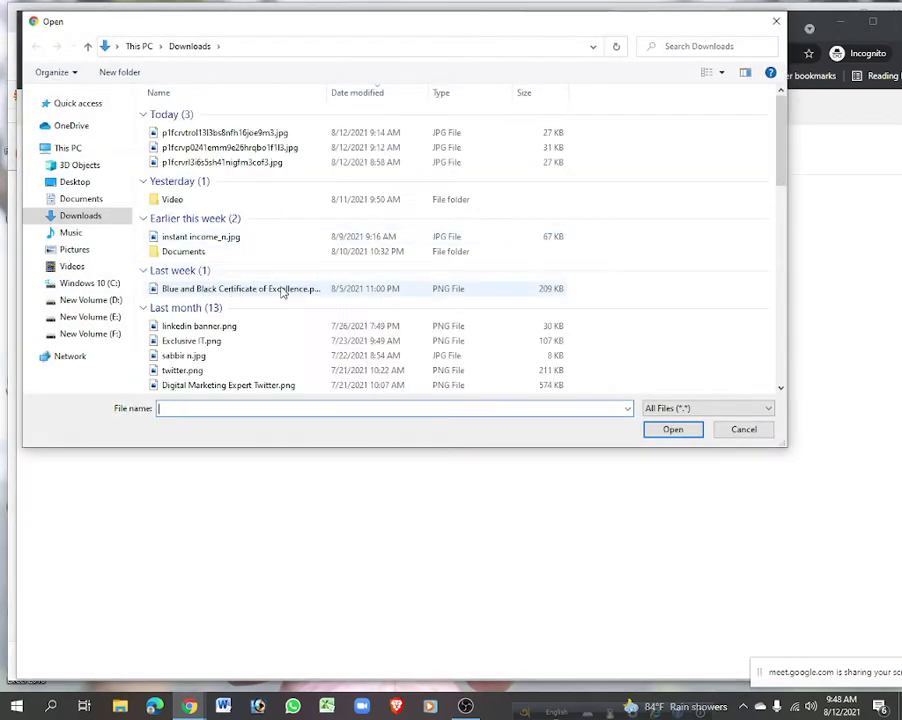
left_click(270, 289)
left_click(668, 429)
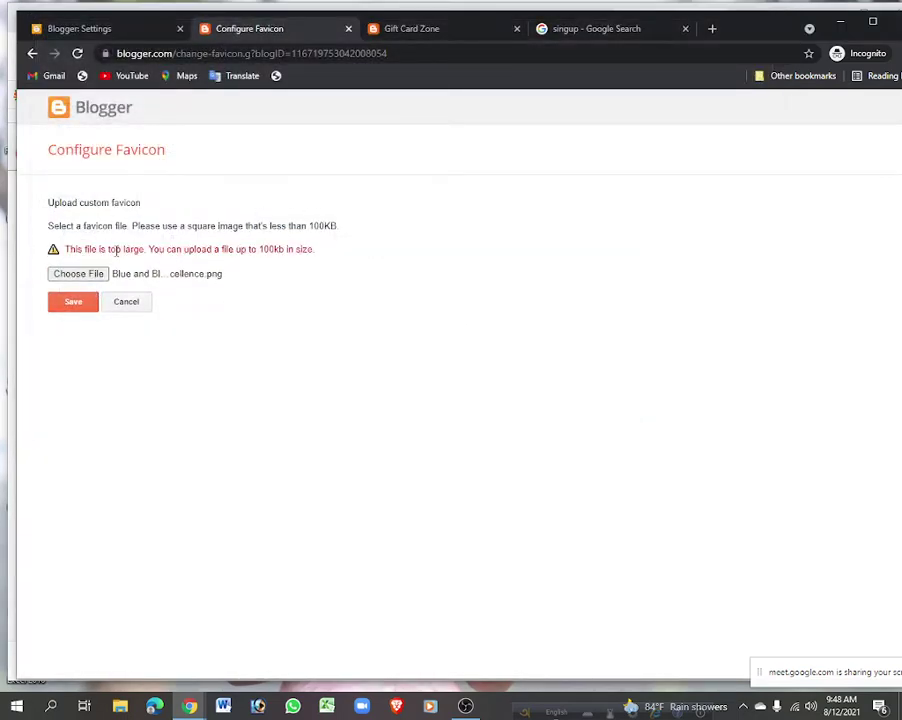
left_click_drag(146, 251, 124, 250)
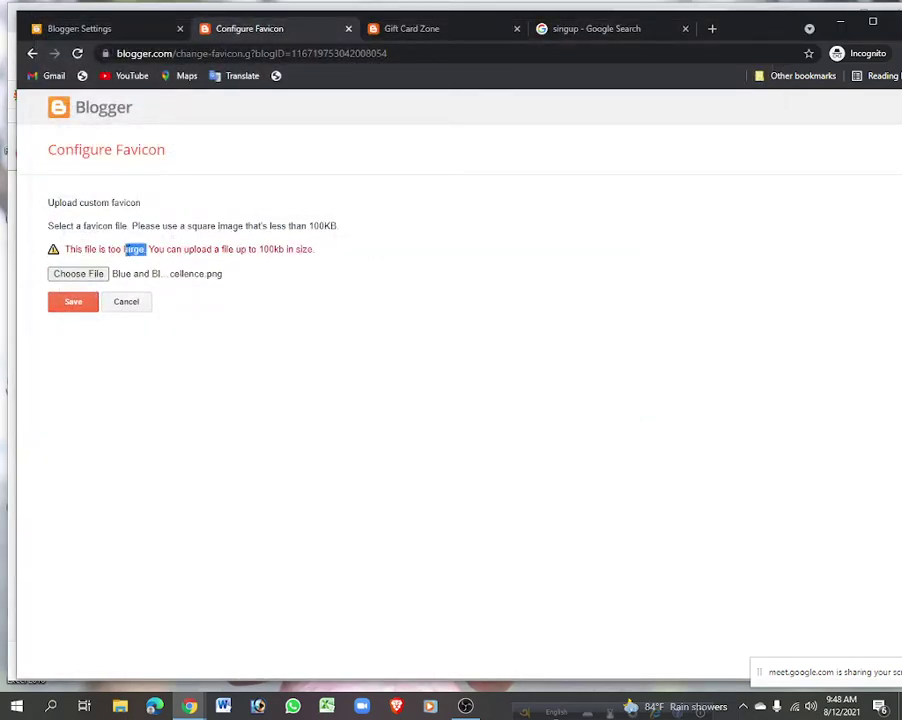
left_click_drag(259, 249, 322, 250)
left_click(253, 245)
Abandon the favicon file selection and close the Configure Favicon page.
left_click(93, 277)
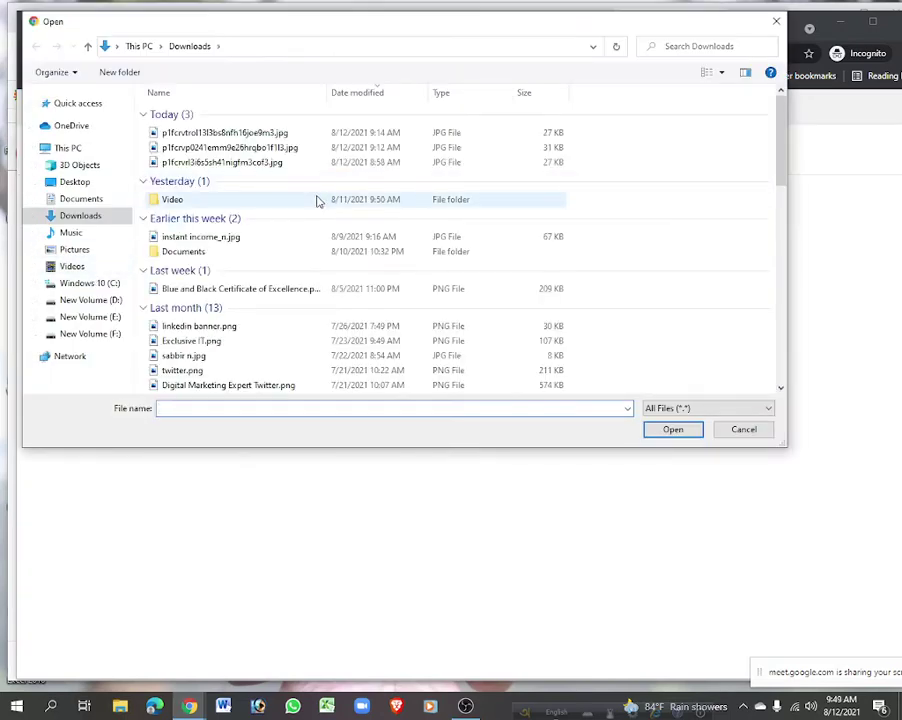
left_click(744, 430)
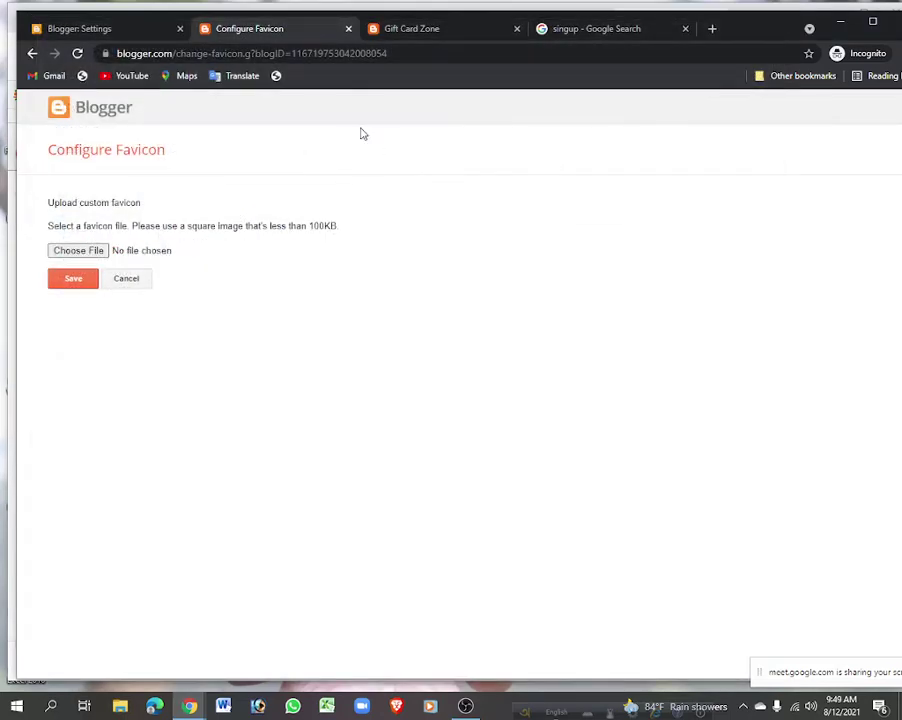
left_click(348, 28)
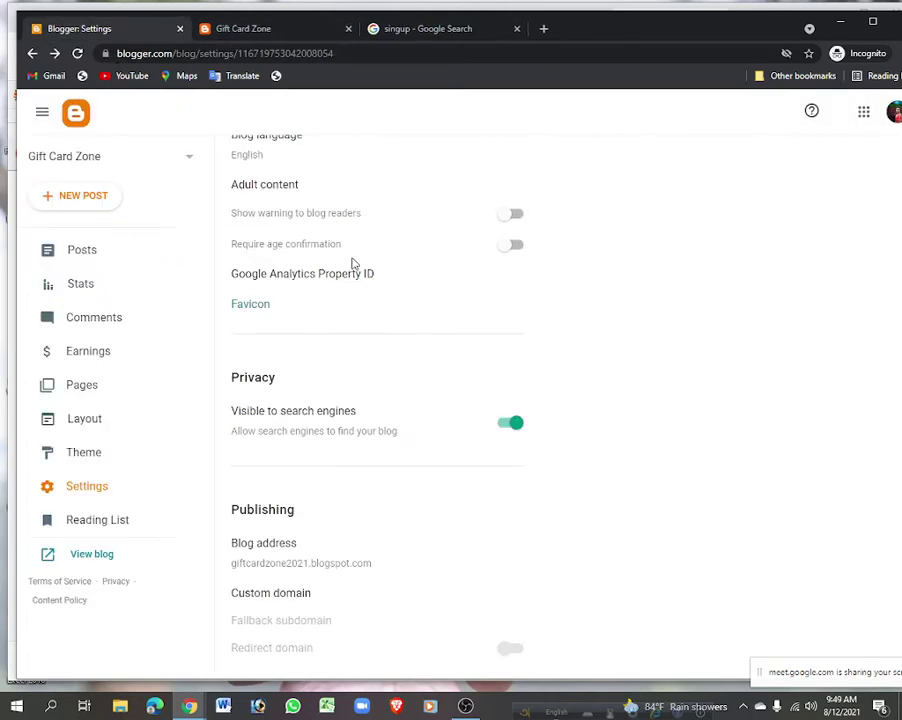
Search Google for "blogger favicon size" in the existing search page.
left_click(464, 30)
double_click(176, 124)
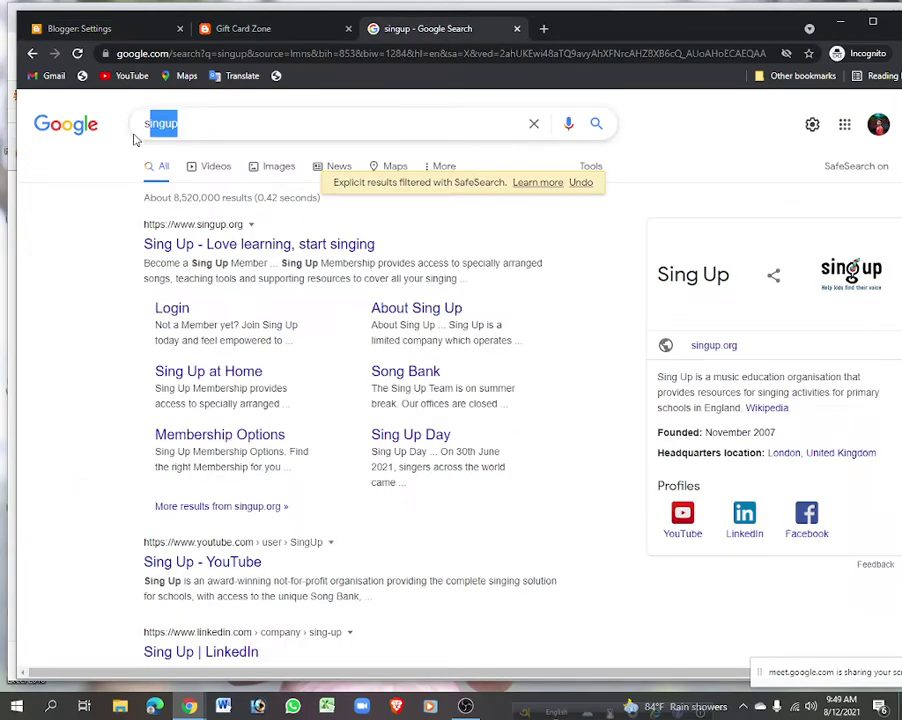
type("bl")
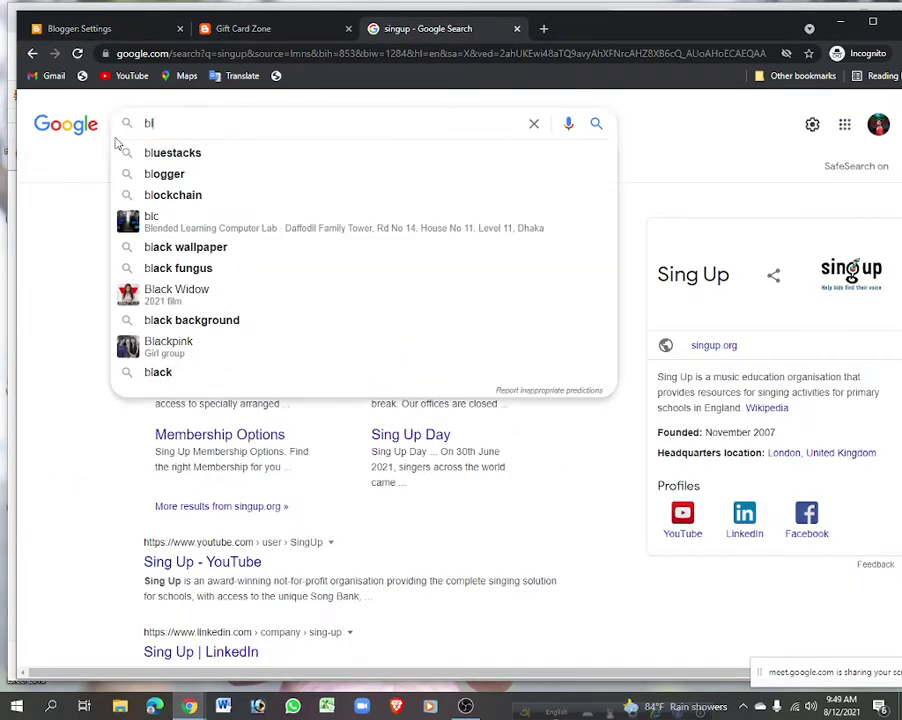
type("ogger ")
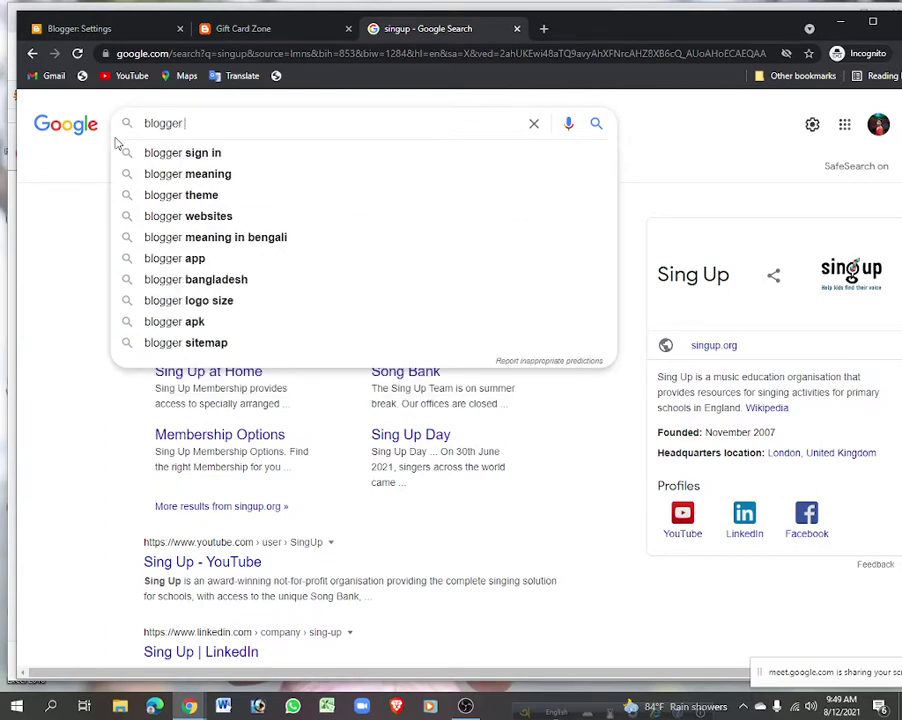
type("favic")
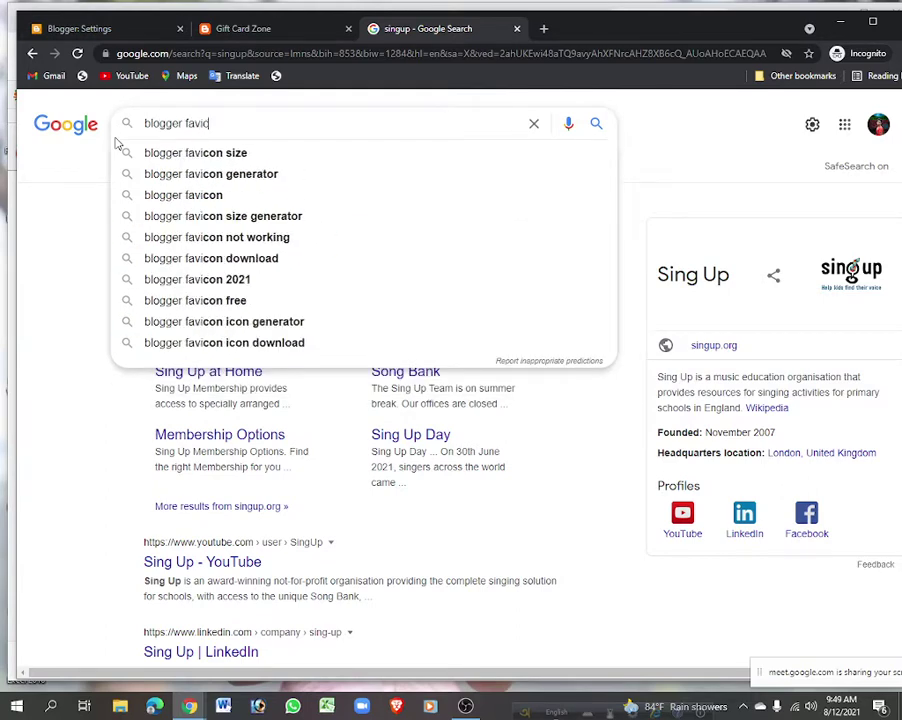
type("on")
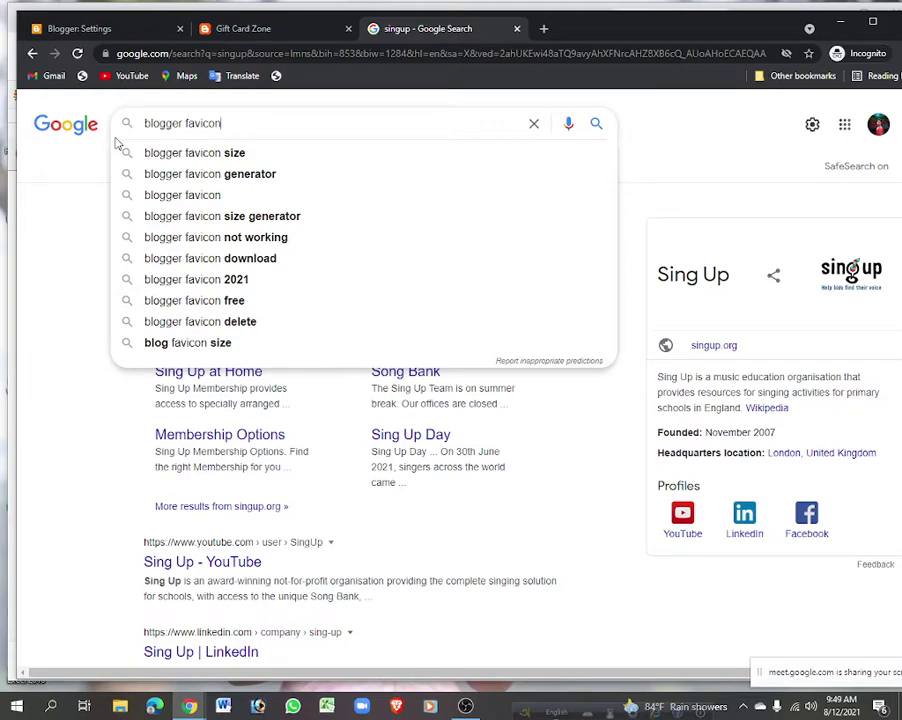
left_click(176, 154)
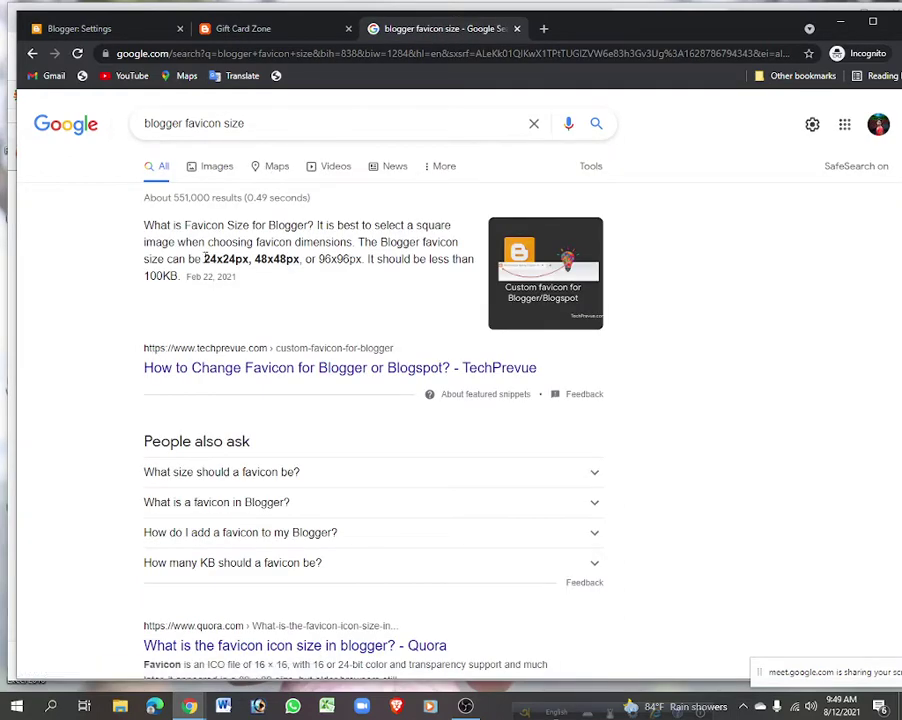
Examine the recommended Blogger favicon dimensions and maximum file size in the featured search result.
left_click_drag(204, 259, 297, 260)
left_click(259, 256)
double_click(257, 258)
left_click_drag(257, 258, 290, 259)
left_click(276, 294)
left_click_drag(178, 273, 144, 276)
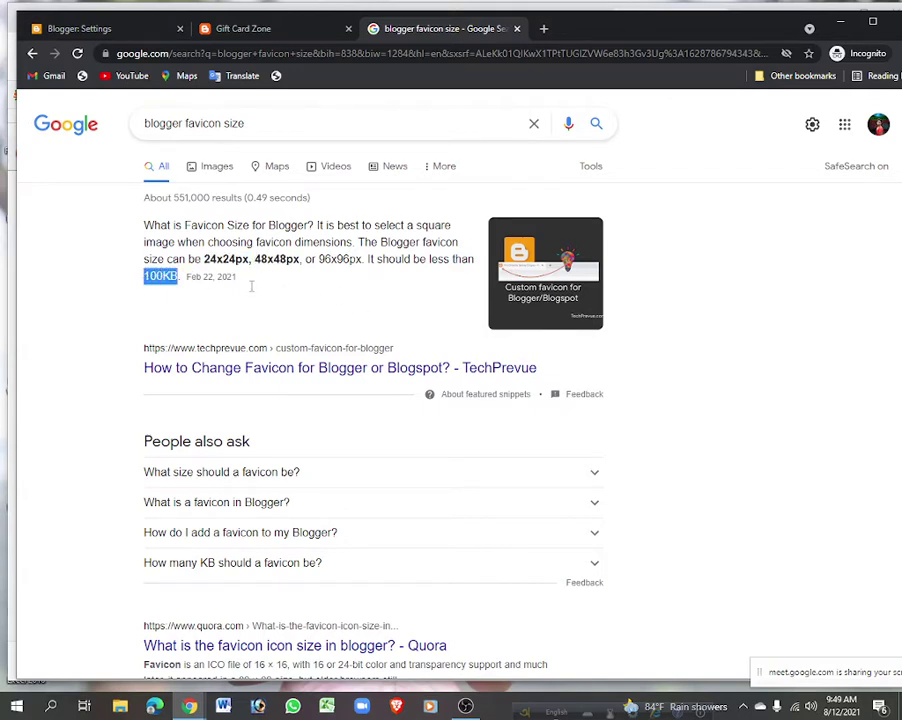
left_click(315, 301)
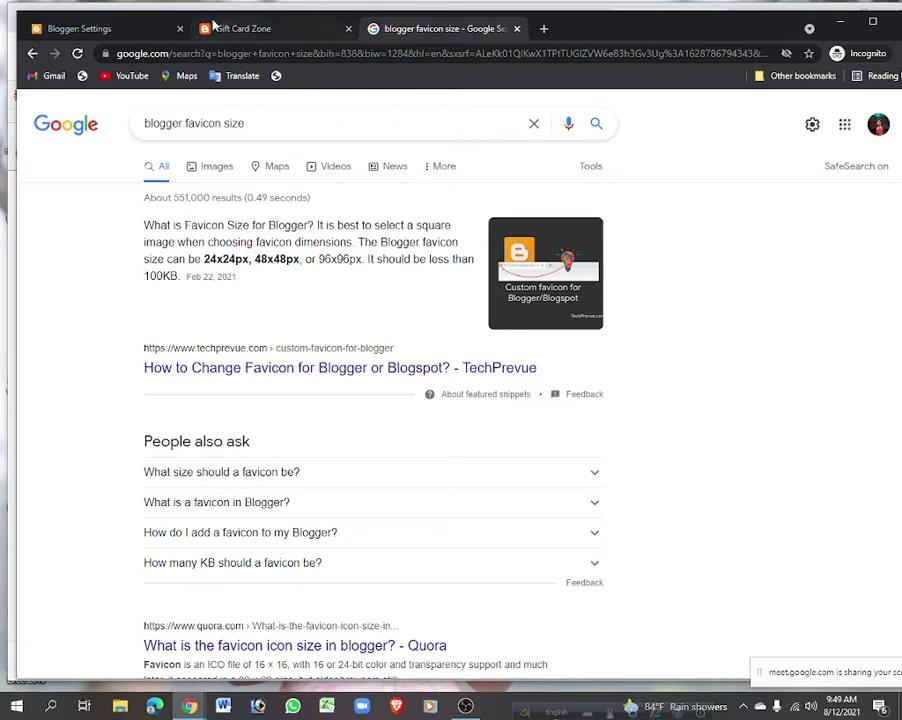
Return to the Blogger settings and save giftcardzone2021 as the blog address under Publishing.
left_click(80, 29)
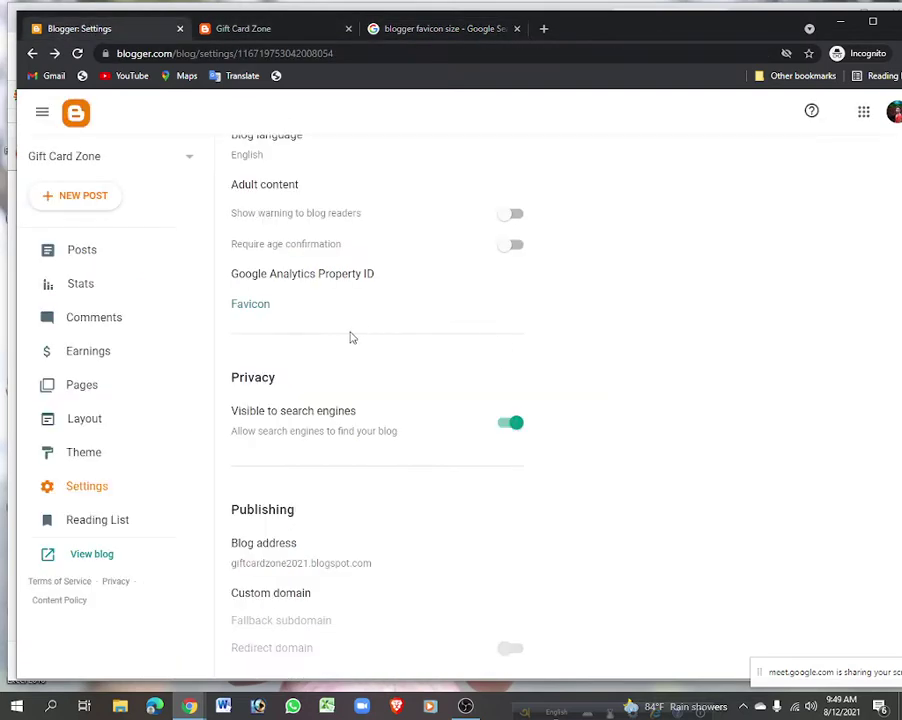
scroll(300, 355, "down", 2)
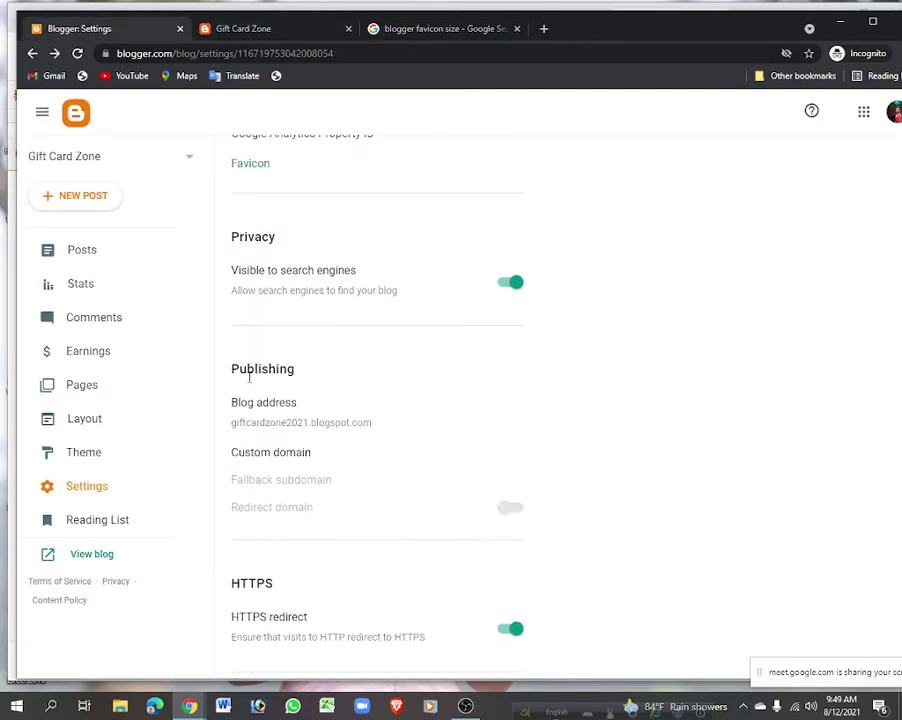
left_click(324, 427)
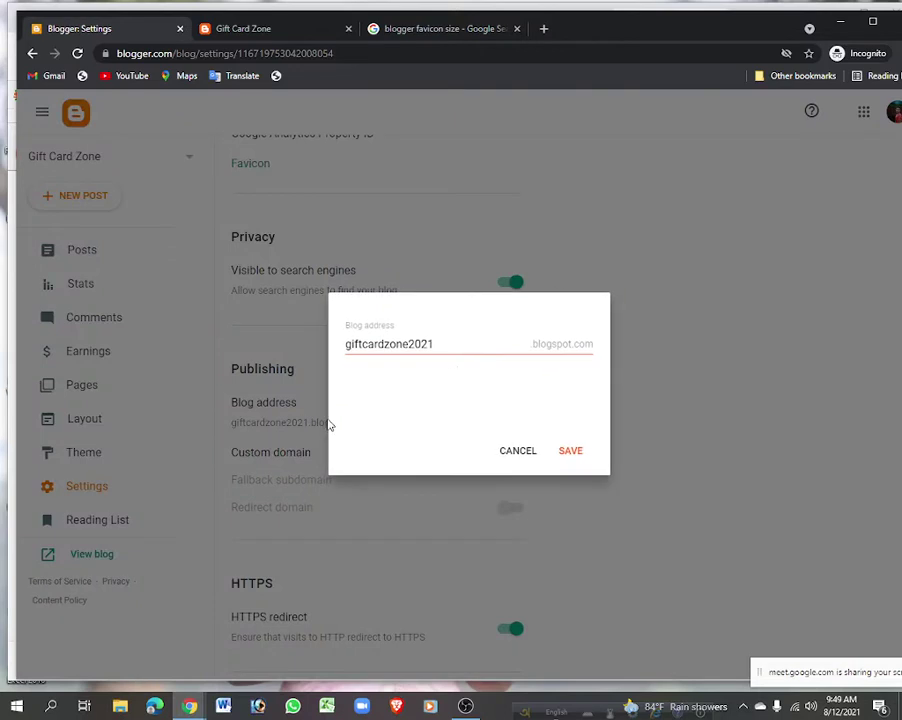
left_click(566, 452)
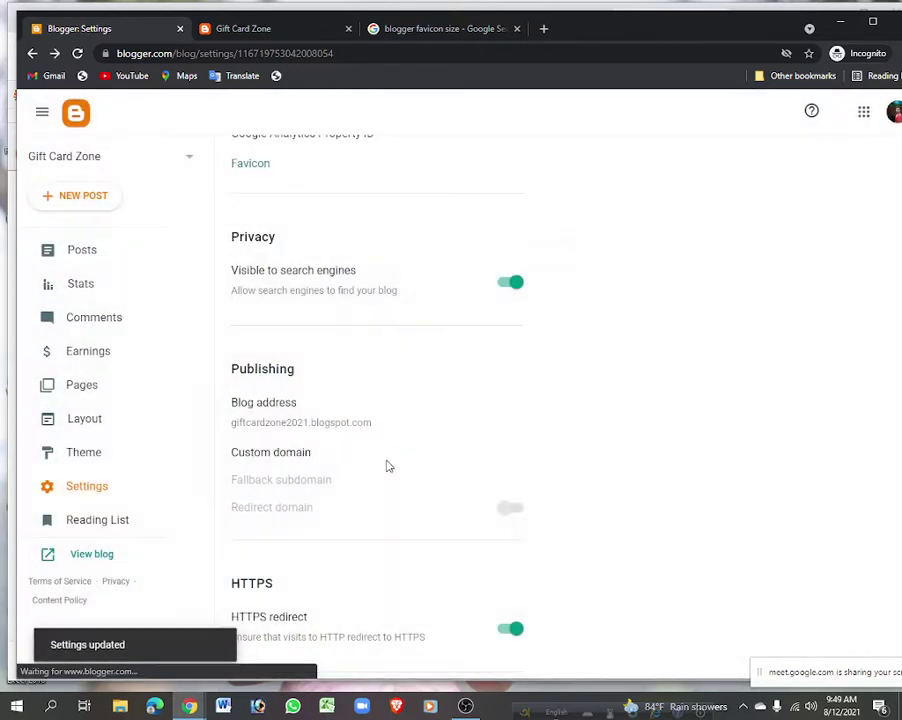
Review the HTTPS, Permissions and Posts settings, viewing the blog admins and authors list and closing it without changes.
scroll(300, 495, "down", 2)
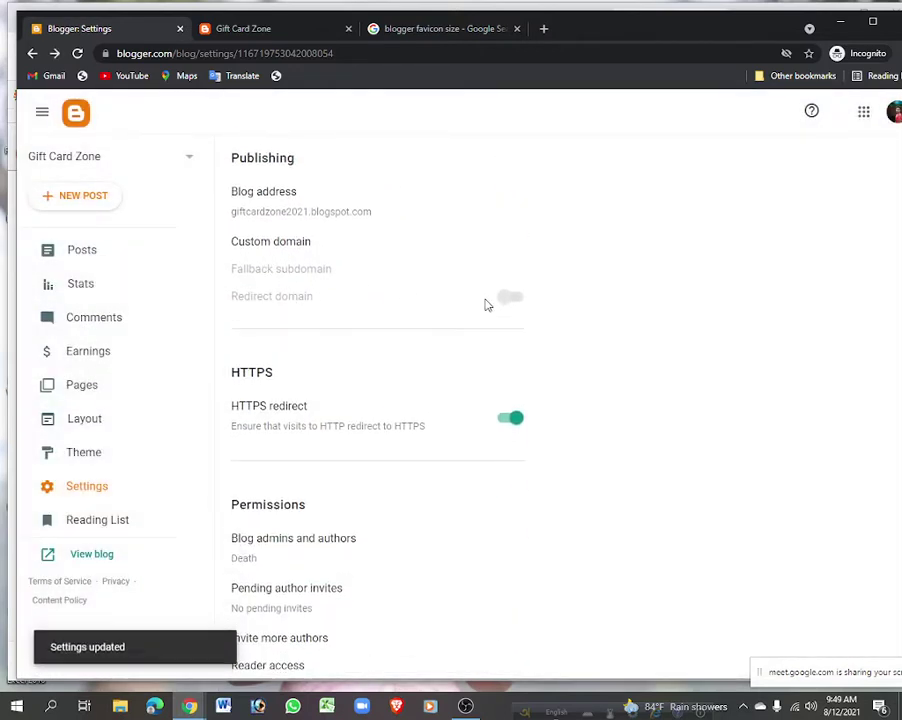
scroll(367, 343, "down", 1)
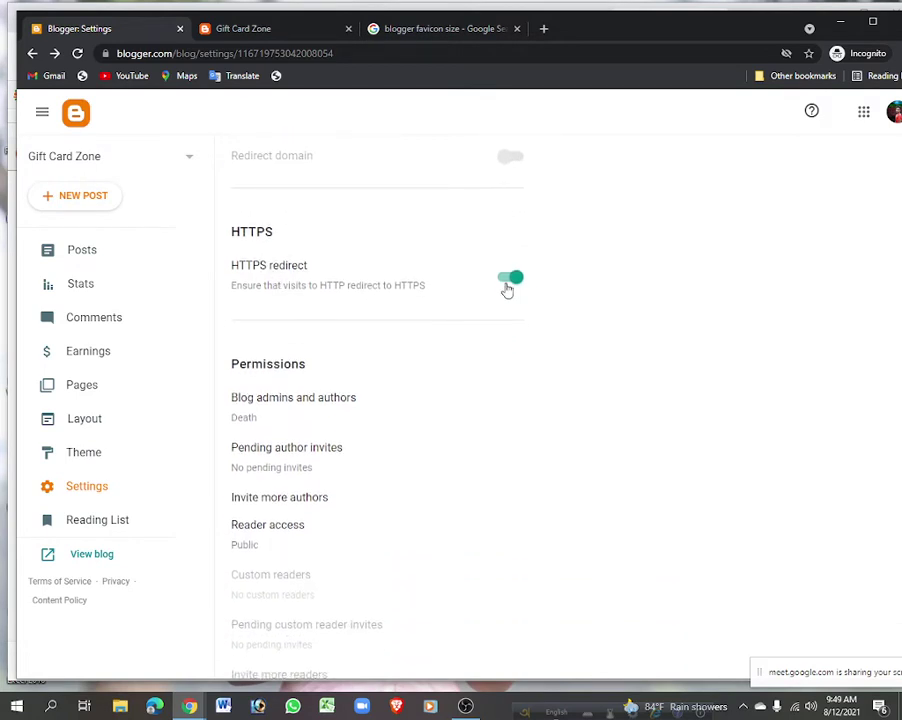
scroll(320, 340, "down", 1)
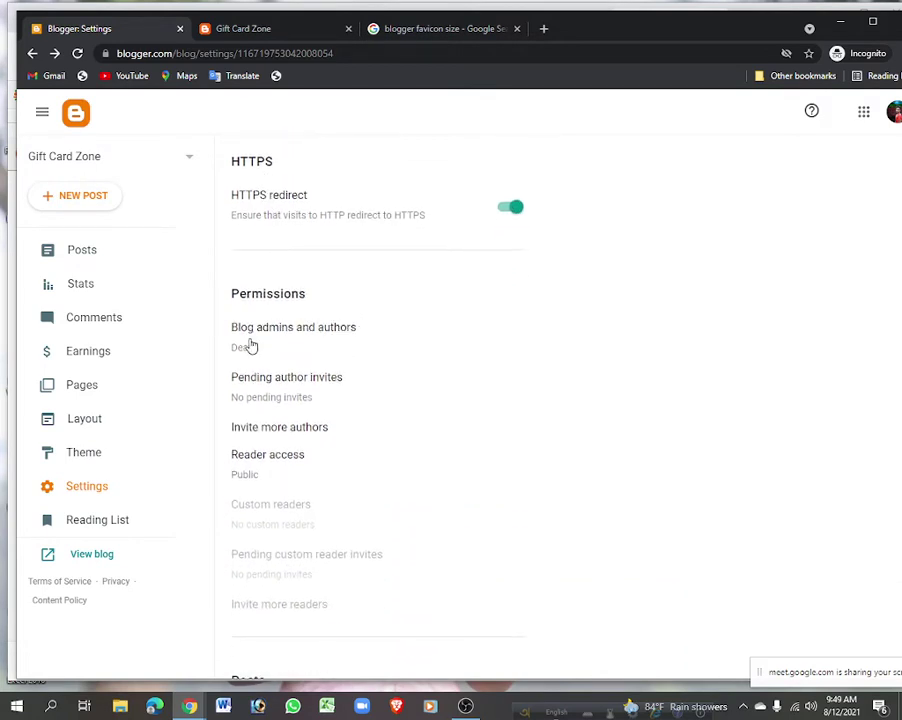
left_click(341, 330)
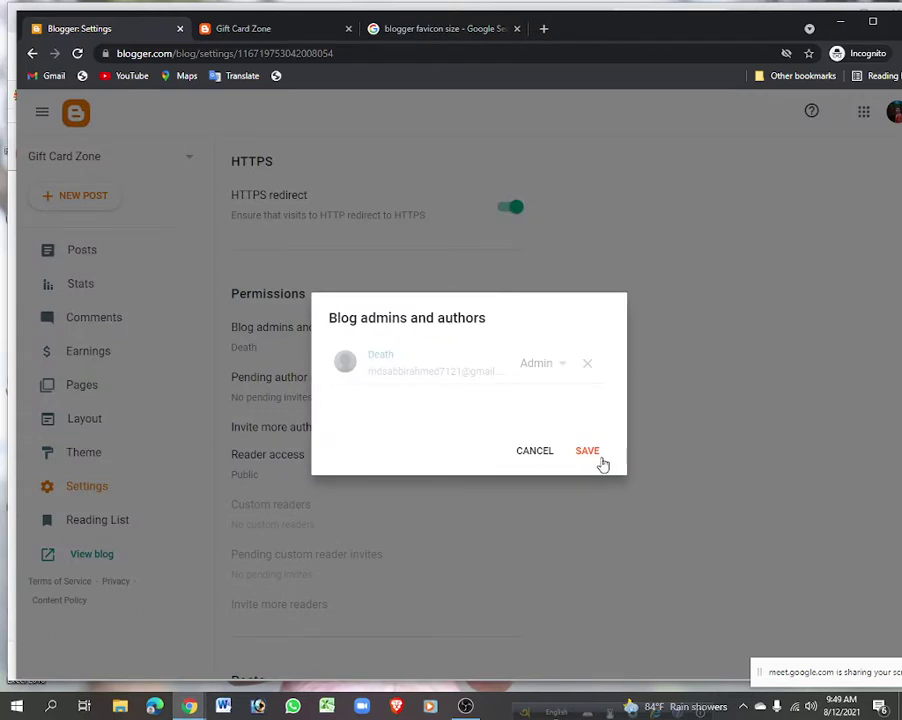
left_click(537, 442)
scroll(340, 460, "down", 3)
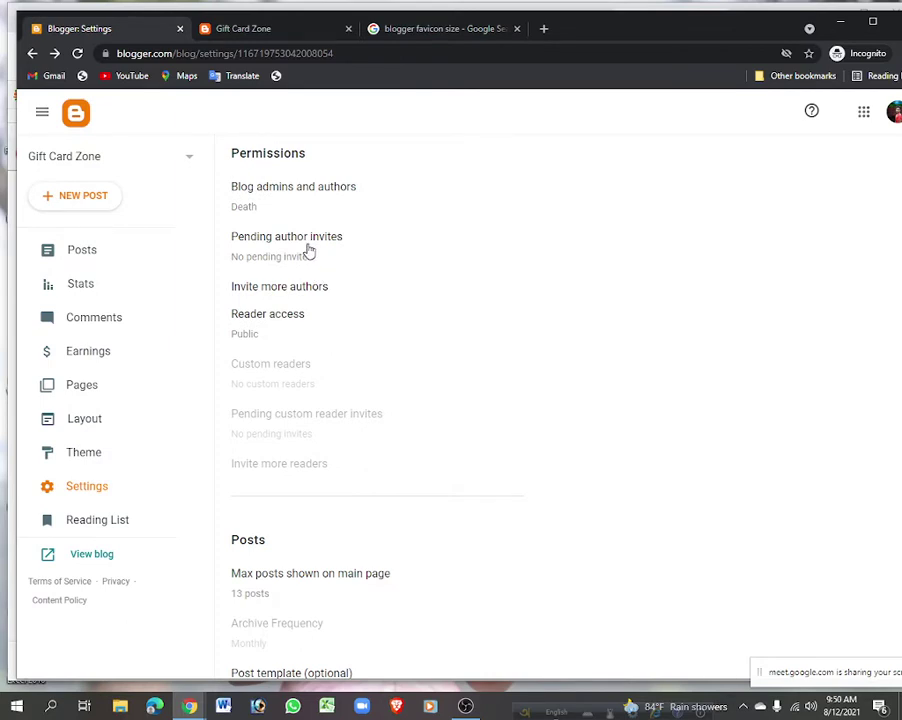
scroll(320, 360, "down", 3)
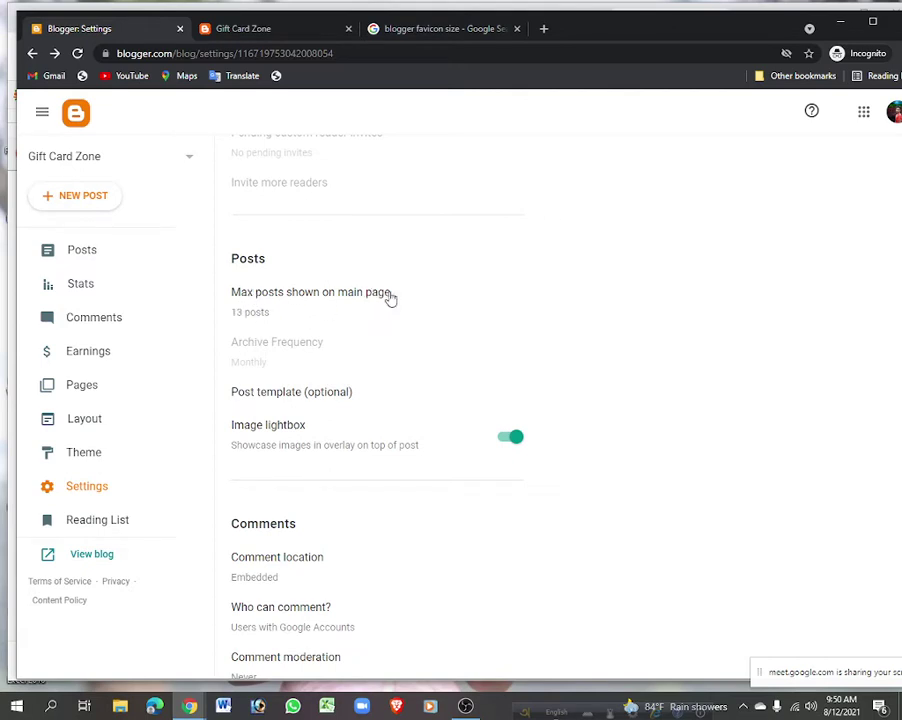
Review the remaining blog settings from Posts through General, and check the live Gift Card Zone blog before returning.
scroll(370, 432, "down", 2)
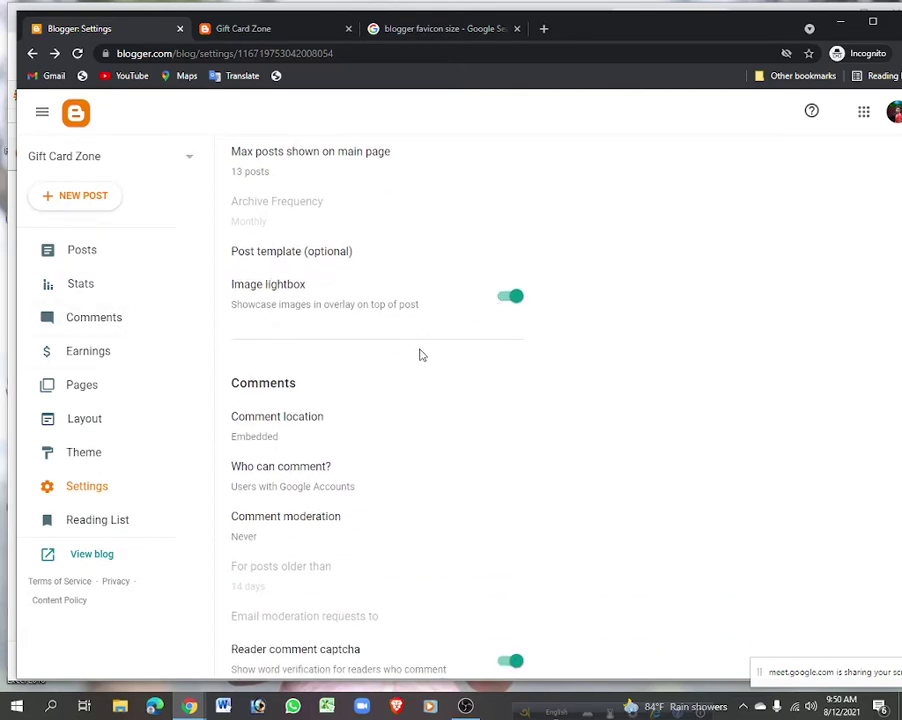
scroll(430, 370, "down", 1)
scroll(443, 396, "down", 1)
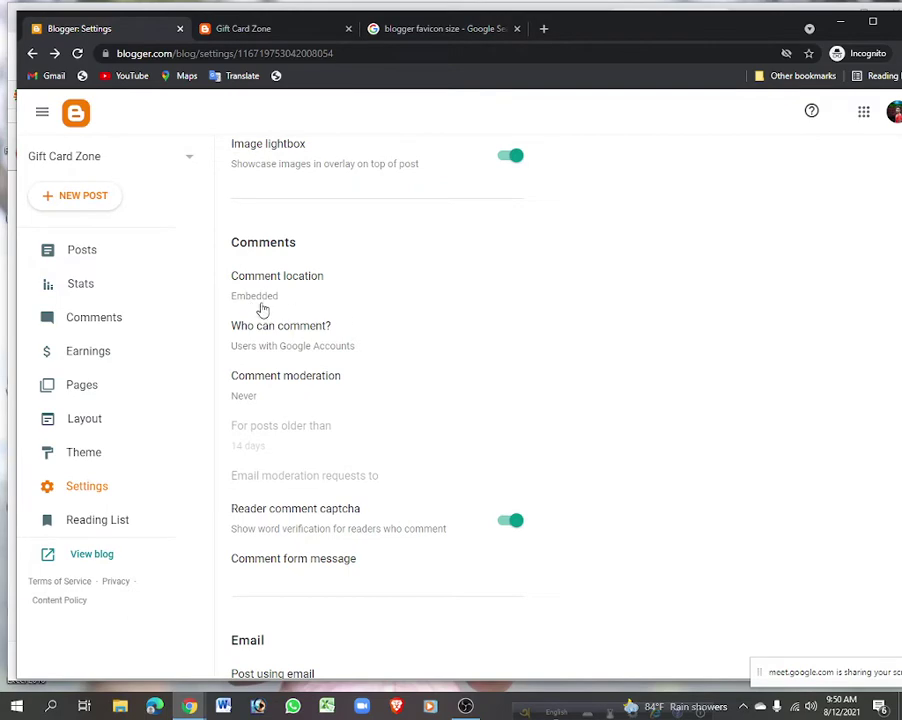
scroll(342, 380, "down", 5)
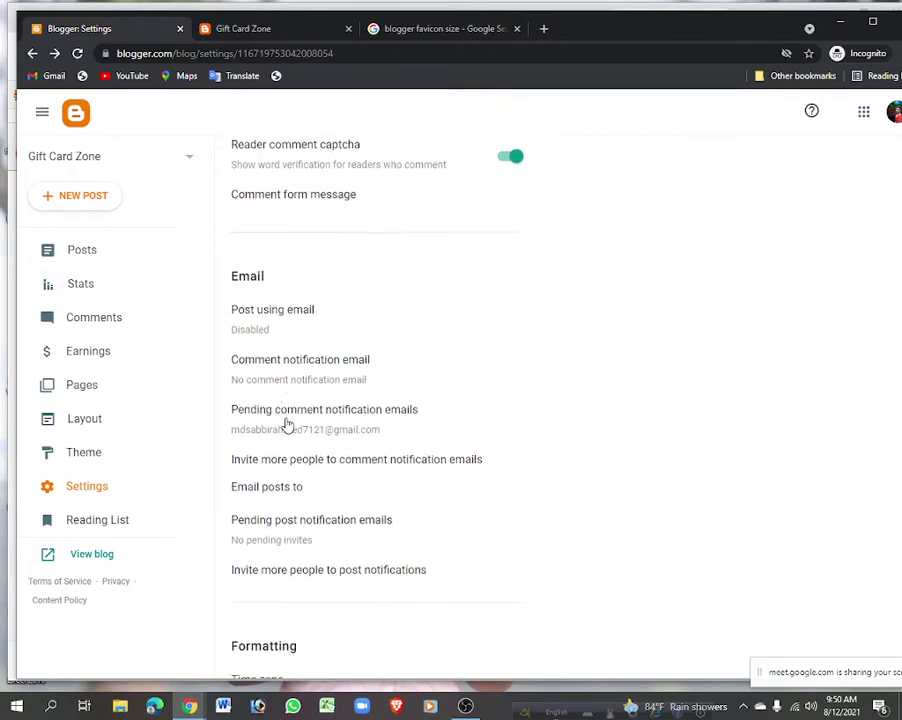
scroll(350, 418, "down", 10)
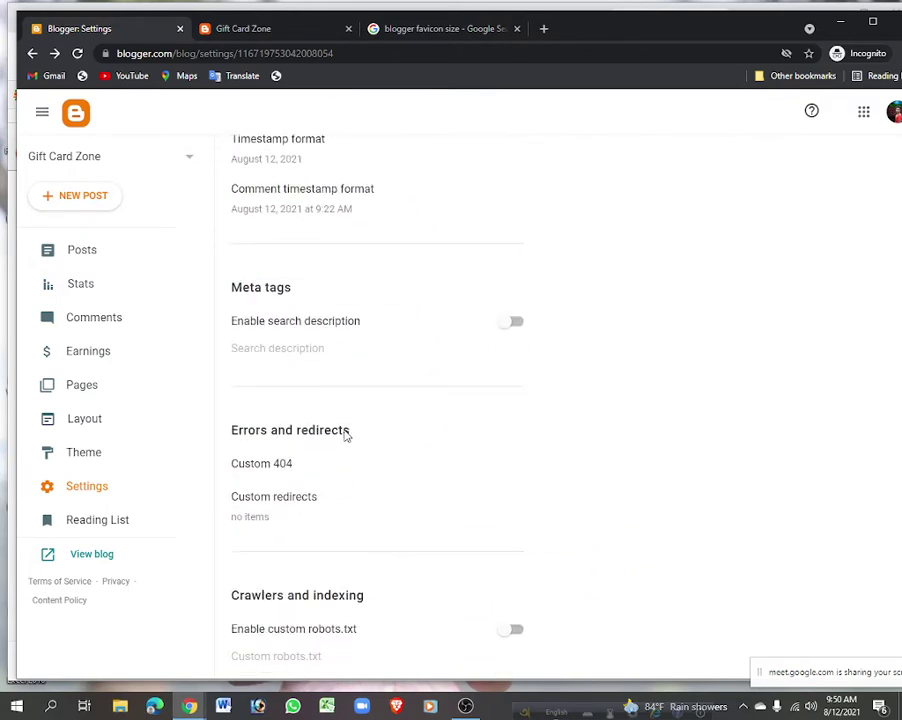
scroll(345, 436, "down", 6)
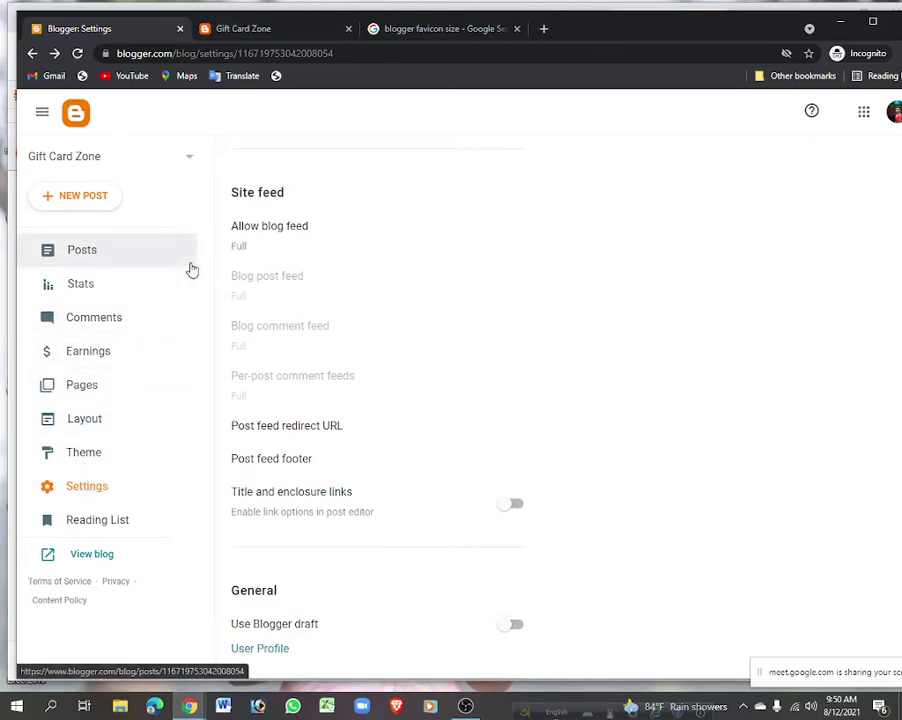
left_click(242, 30)
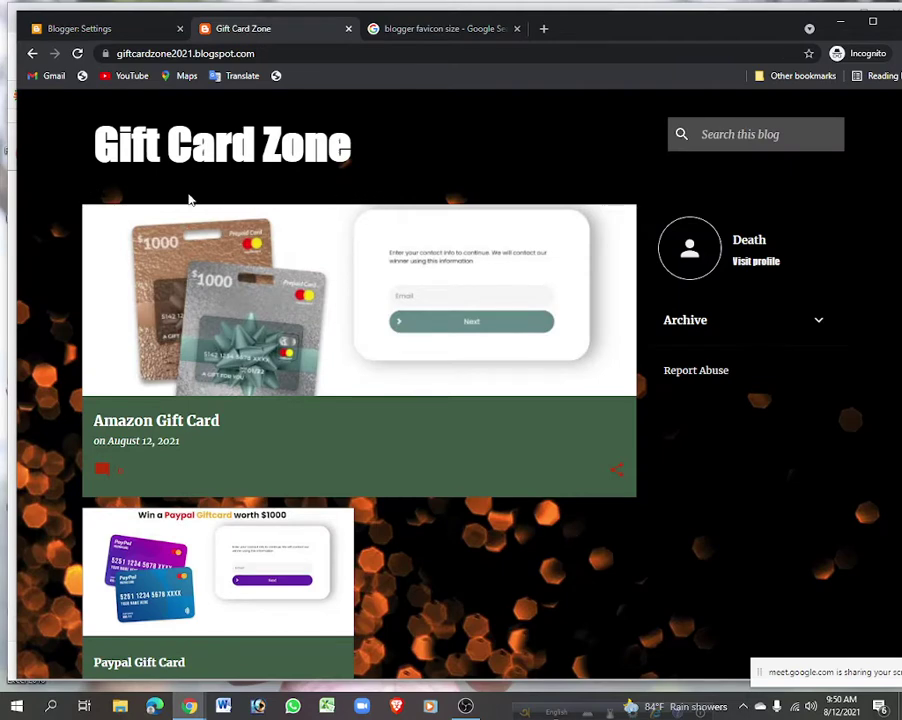
left_click(110, 29)
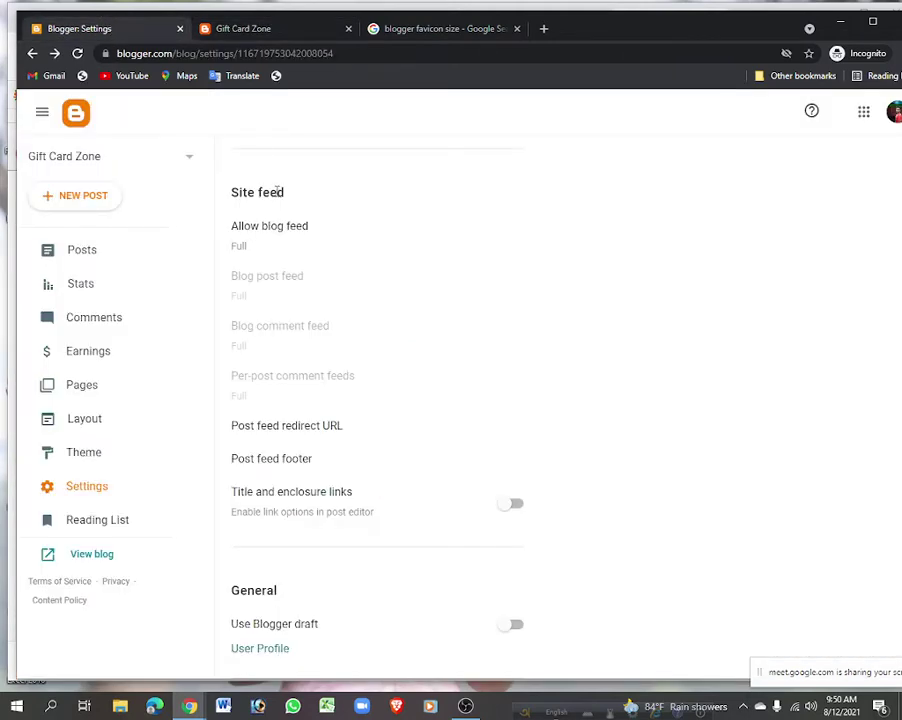
Open the blog's Layout and review its gadget sections from Header to Footer.
left_click(99, 428)
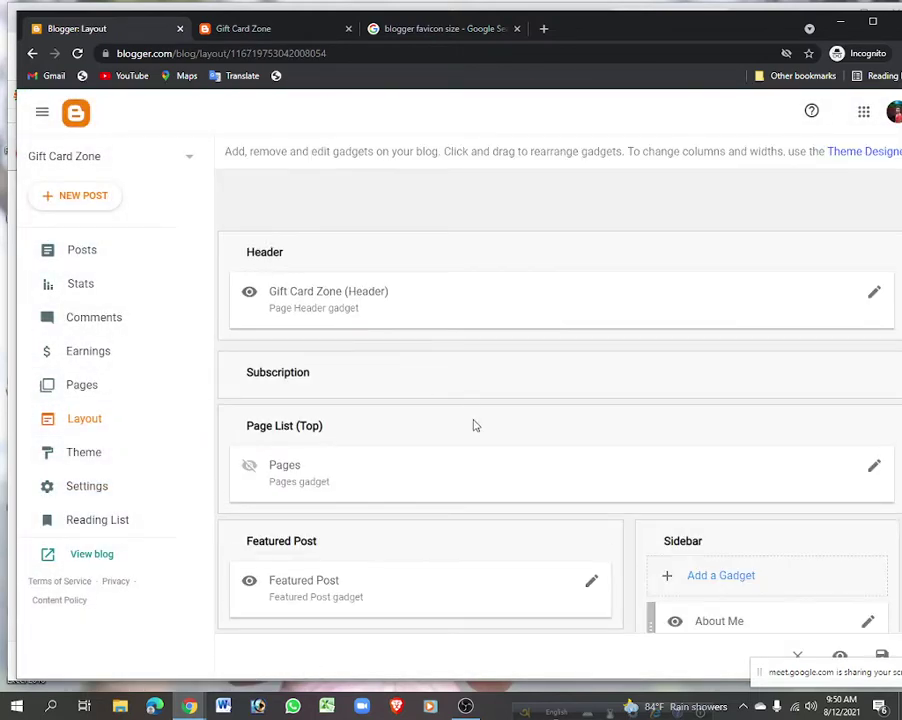
scroll(472, 425, "down", 1)
scroll(475, 393, "down", 5)
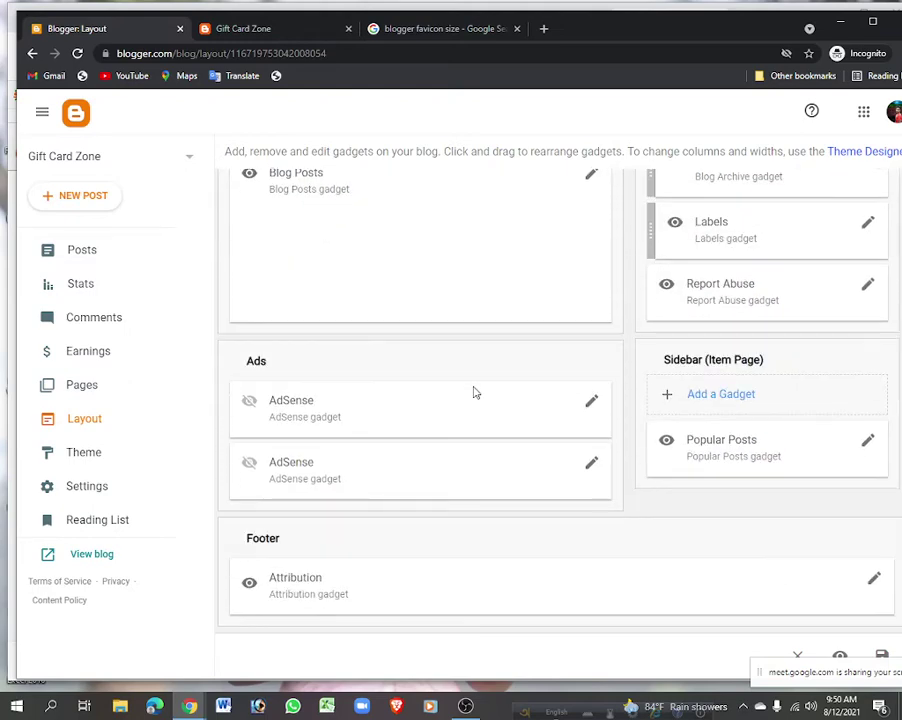
scroll(448, 412, "up", 6)
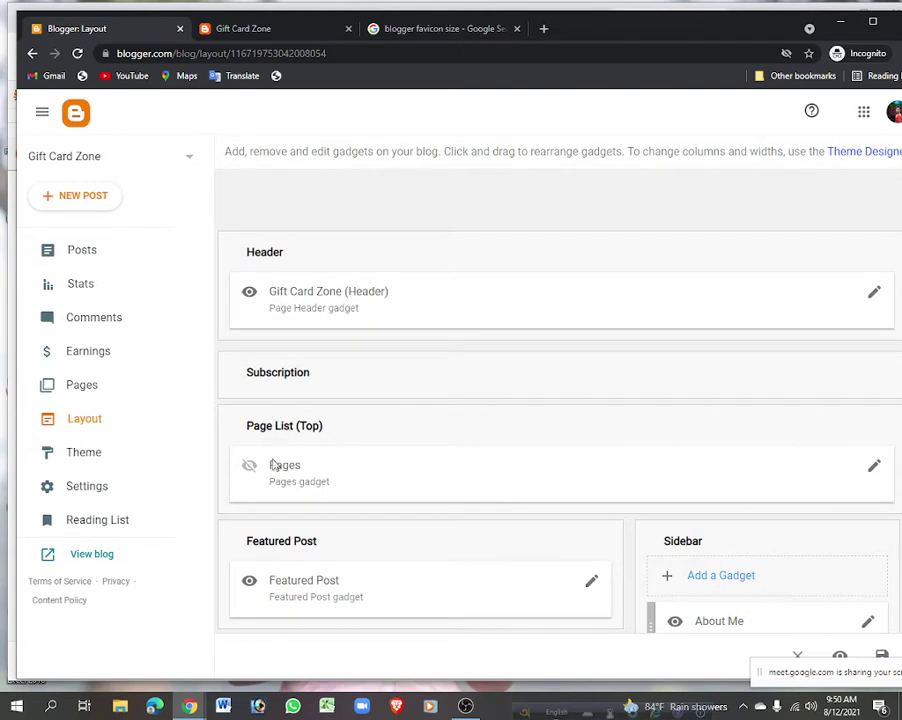
Edit the Pages gadget under Page List (Top) and start a new item with the page name Paypal Gift Card.
left_click(874, 470)
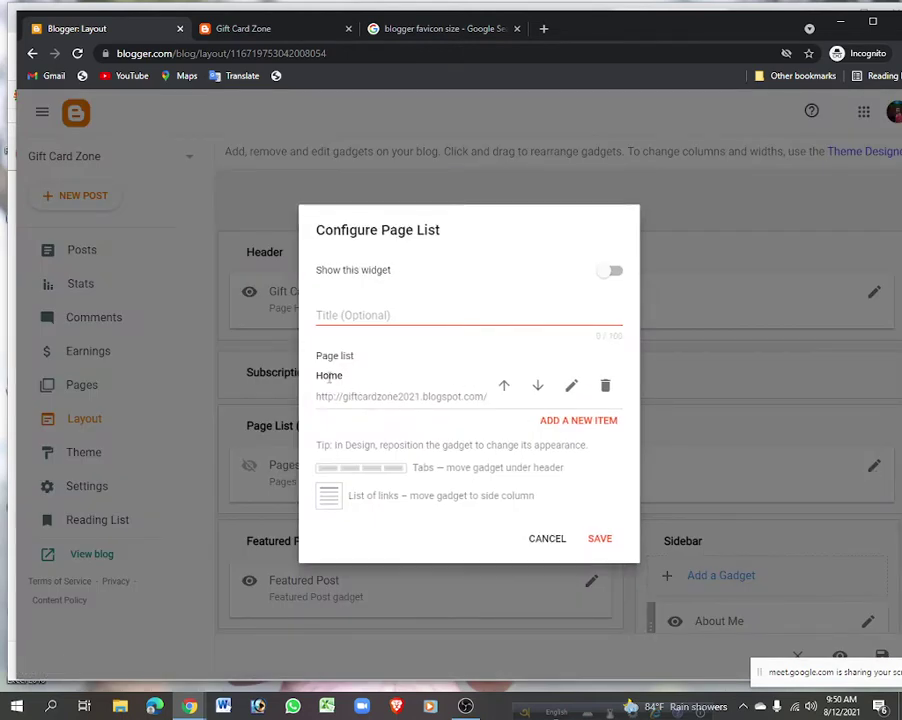
left_click(341, 317)
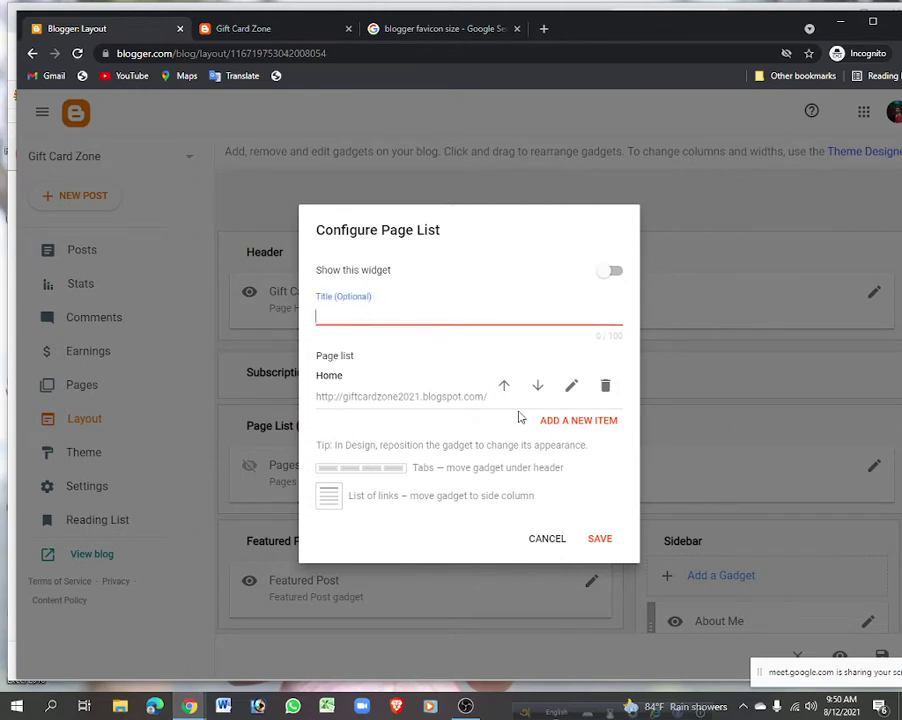
left_click(576, 422)
left_click(382, 259)
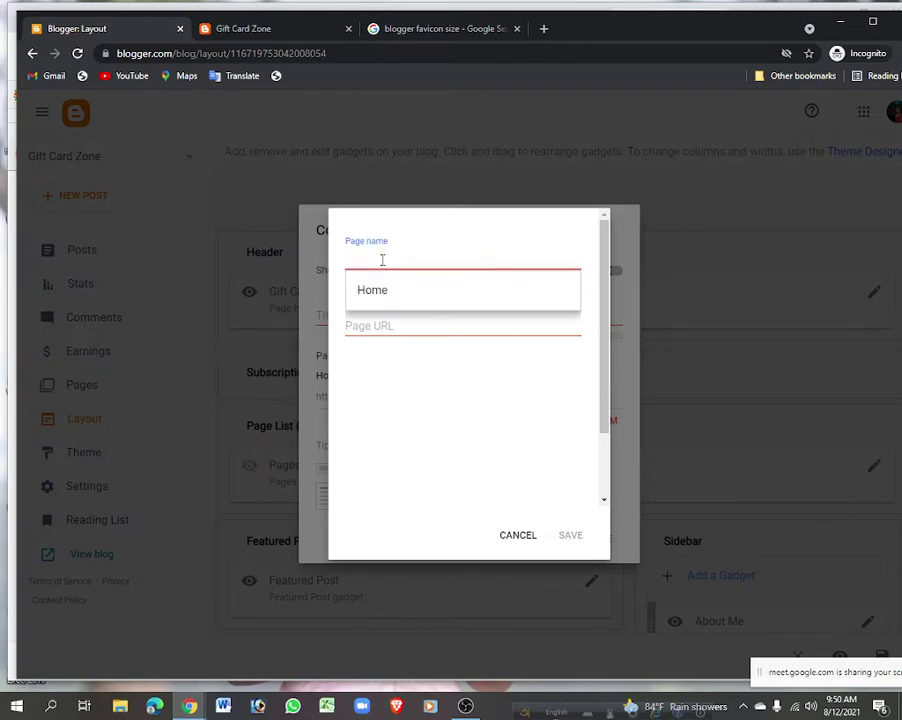
type("Paypal Gift Card")
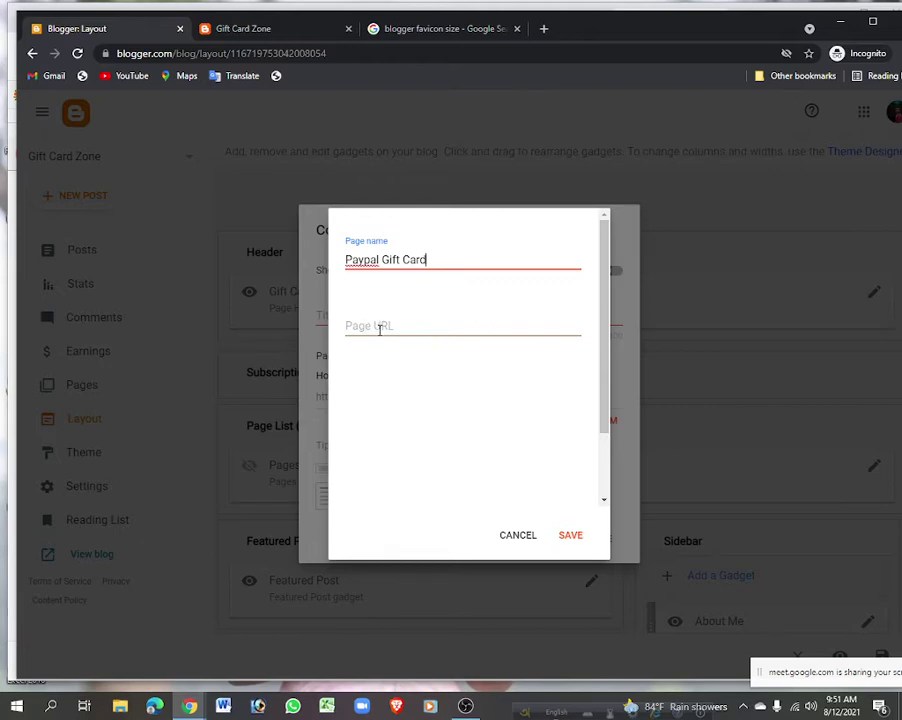
Open the Paypal Gift Card post on the live blog and copy its web address.
left_click(253, 30)
scroll(292, 426, "down", 3)
left_click(133, 468)
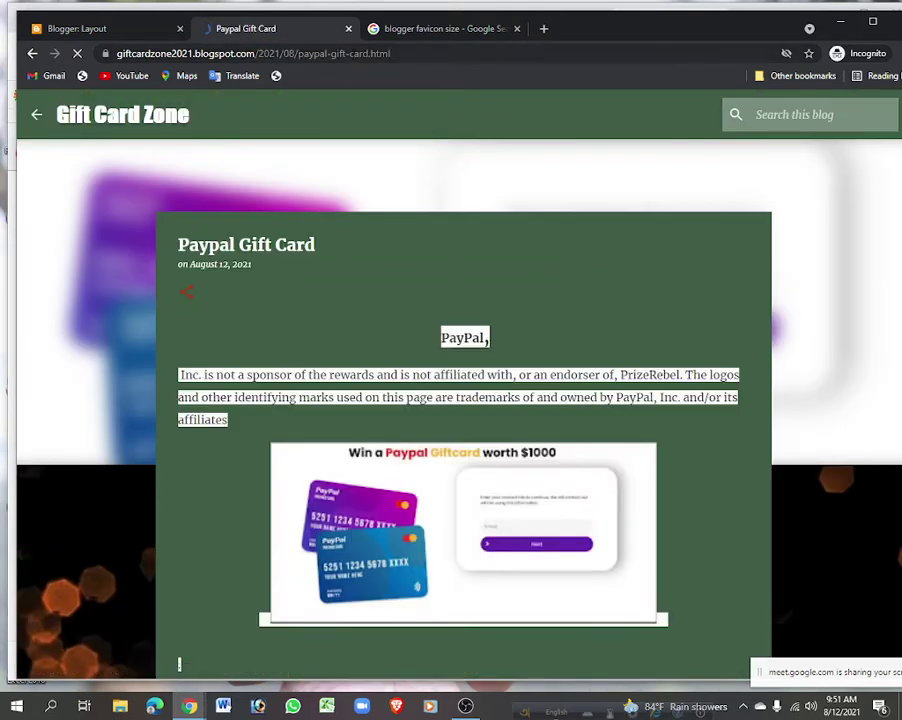
left_click(392, 54)
key("ctrl+c")
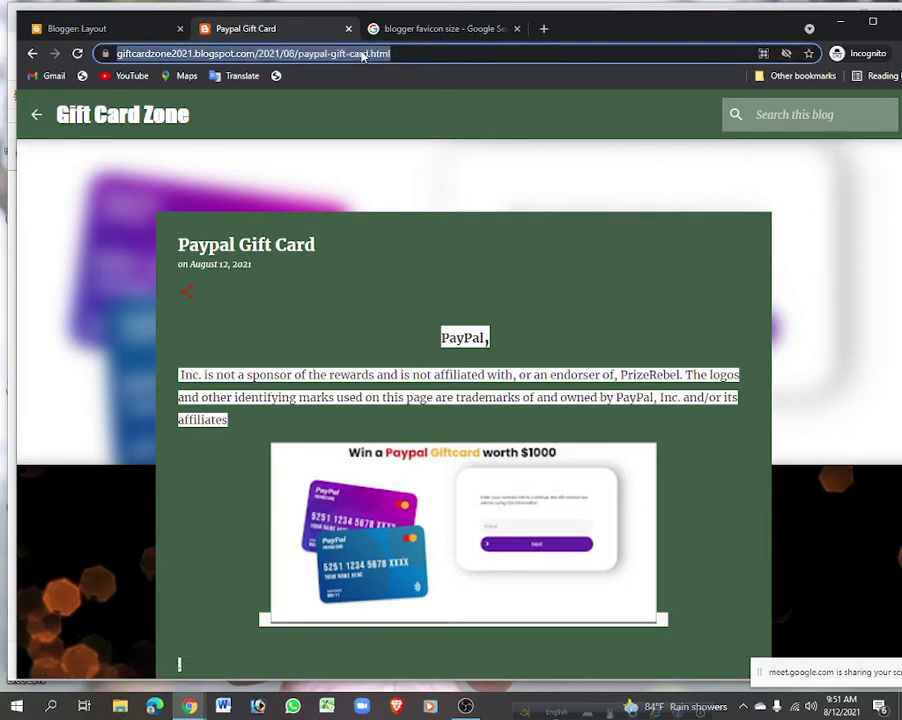
Paste the copied Paypal Gift Card post address as the new item's page URL and save the item.
left_click(116, 28)
left_click(372, 322)
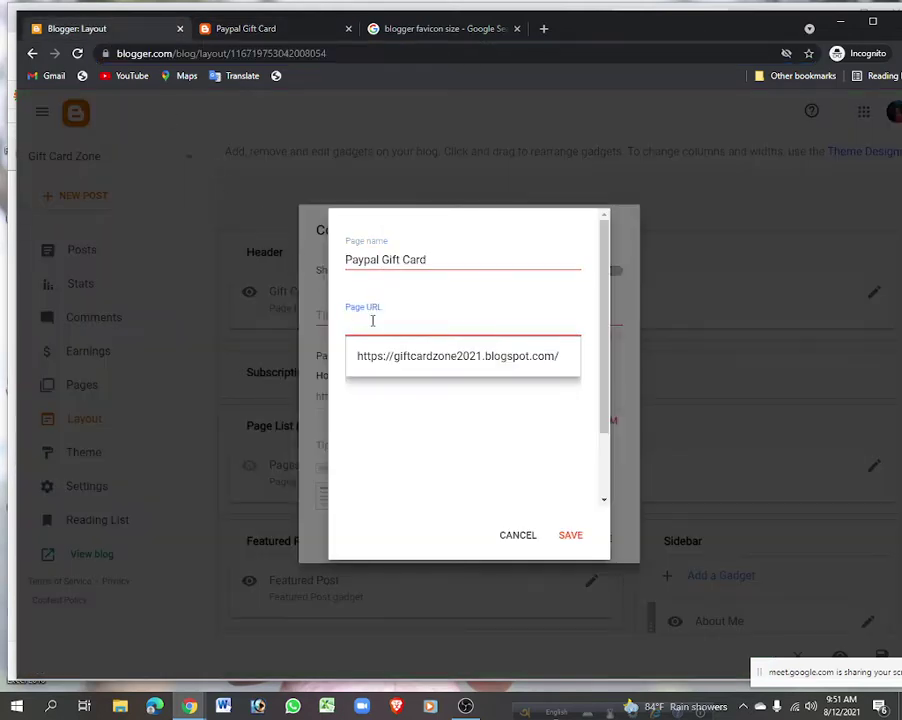
key("ctrl+v")
left_click(571, 535)
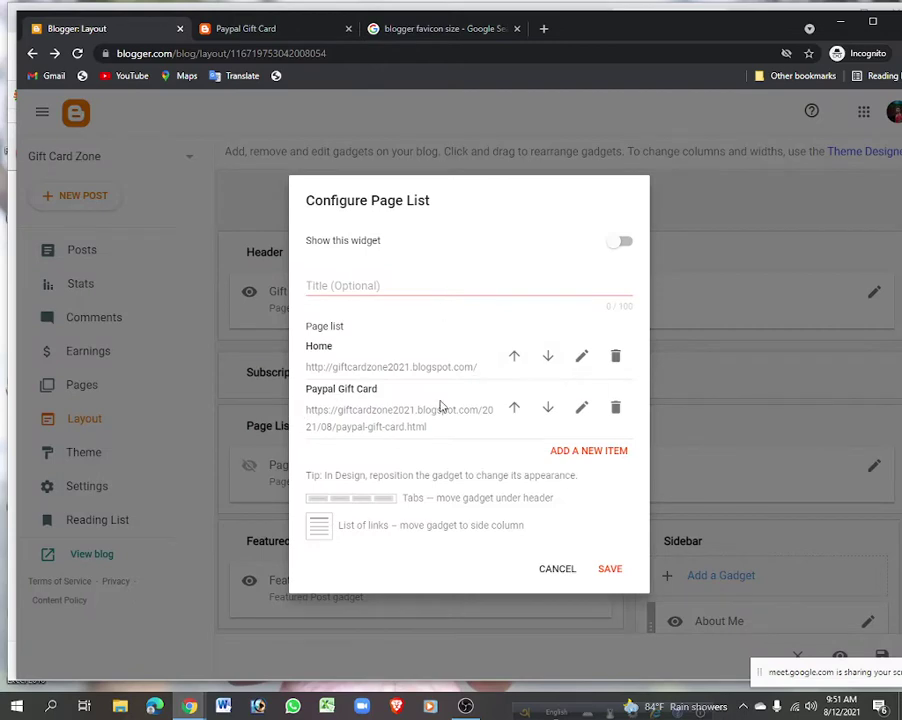
Start another item in the page list and begin entering its page name.
left_click(576, 451)
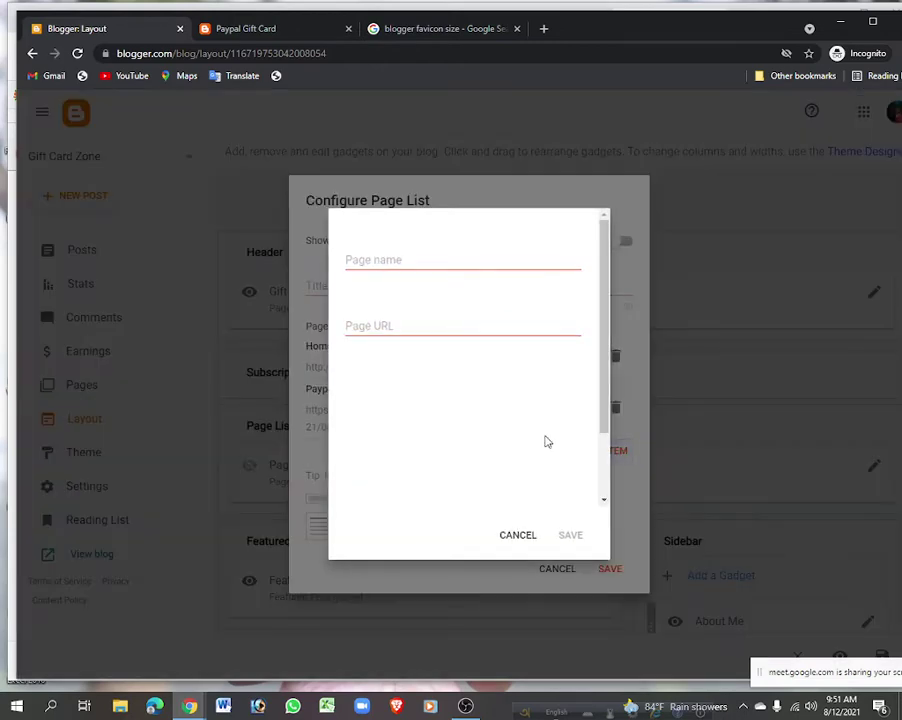
left_click(368, 260)
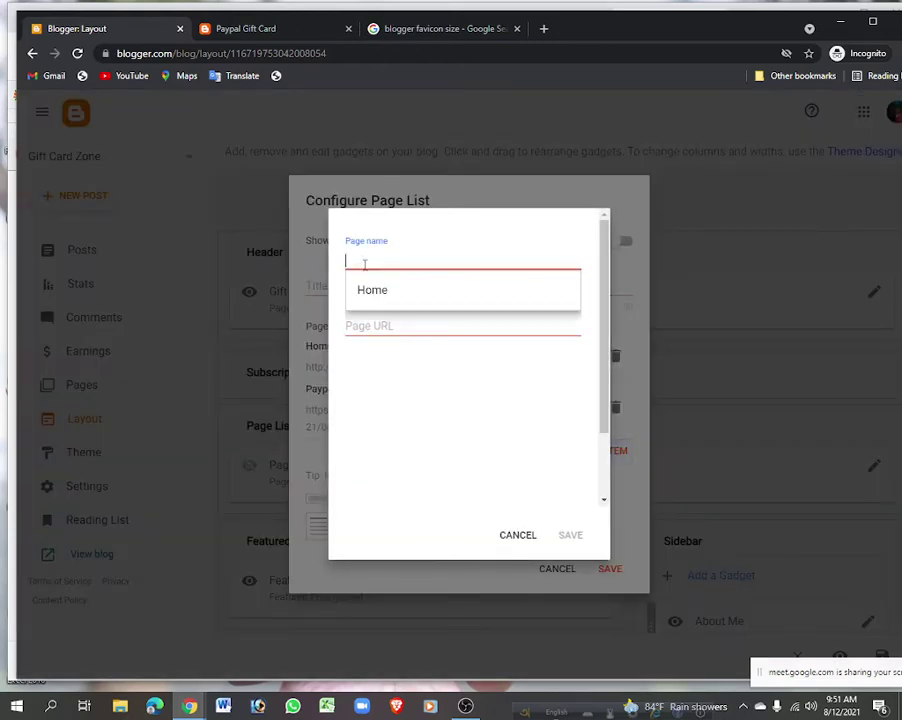
type("S")
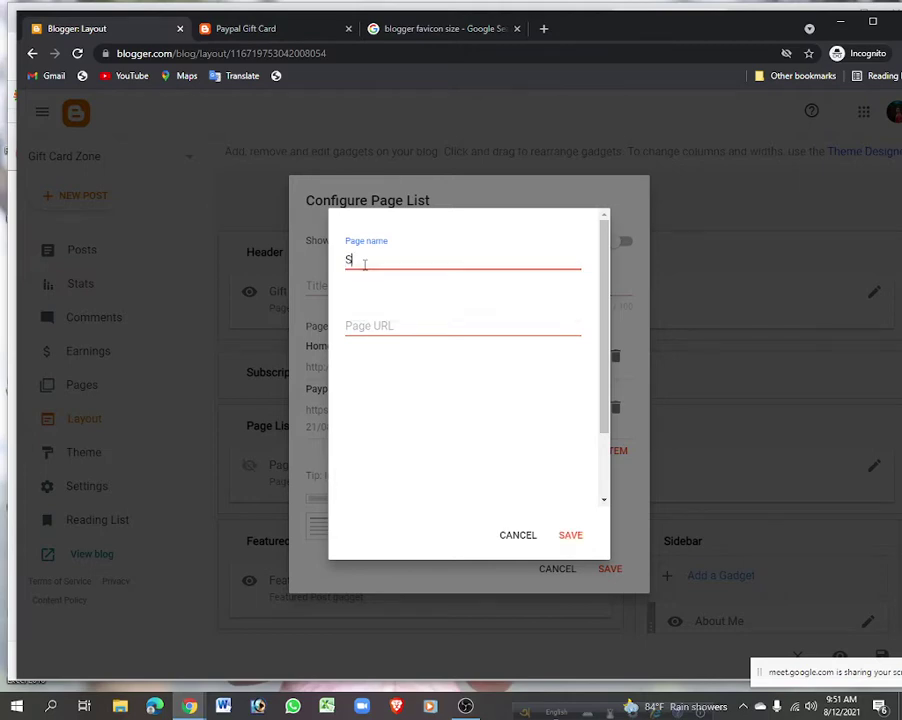
Switch to the Google Meet call and admit the waiting participant.
mouse_move(189, 706)
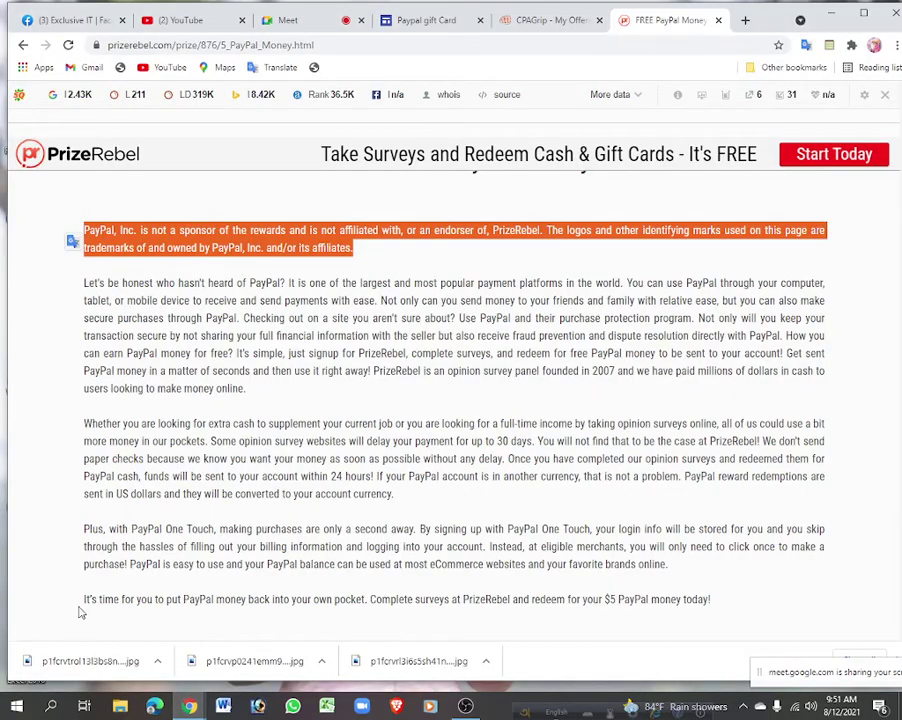
left_click(75, 630)
left_click(300, 20)
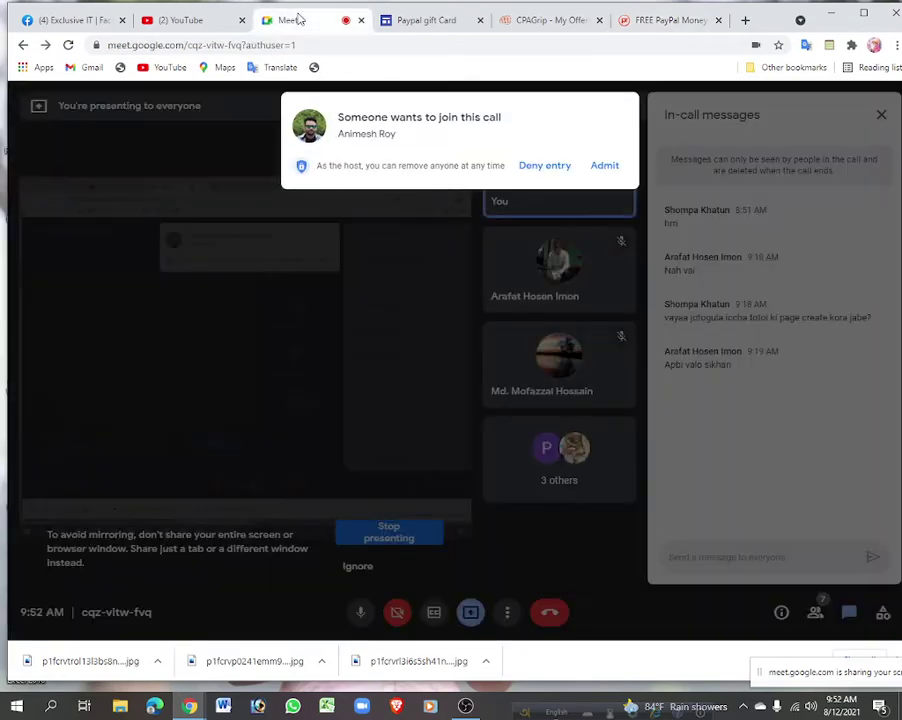
left_click(597, 166)
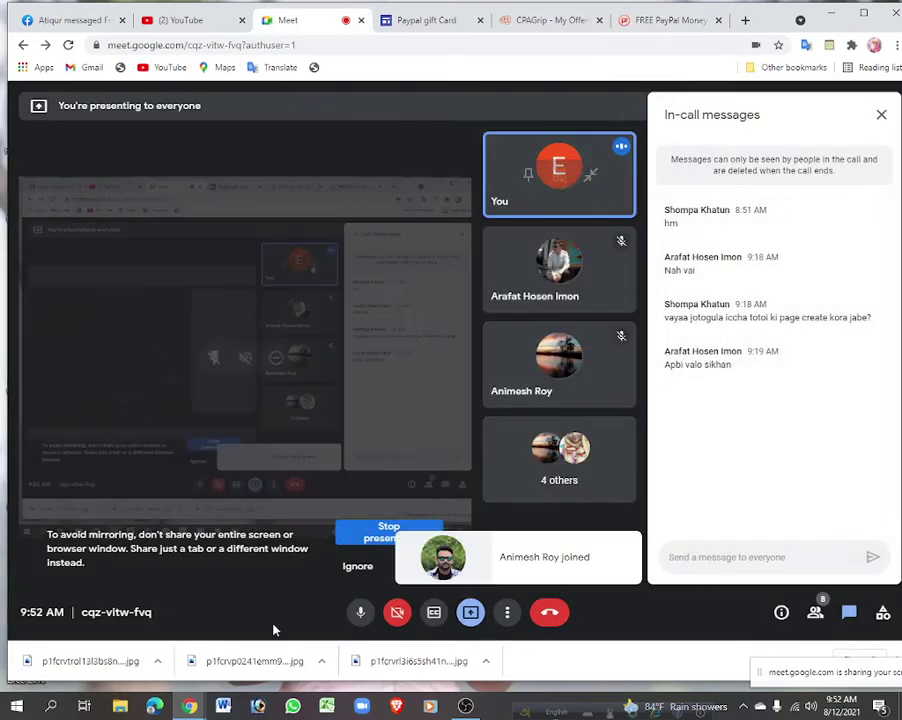
Return to the Blogger Layout window and name the new page list item Amazon Gift Card.
mouse_move(195, 708)
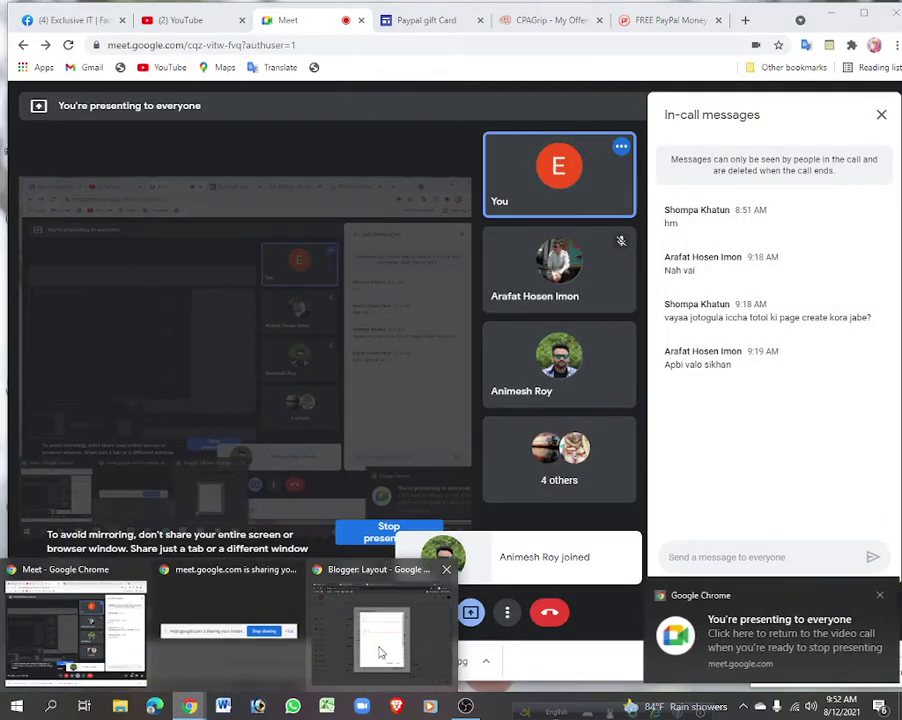
left_click(382, 600)
key("BackSpace")
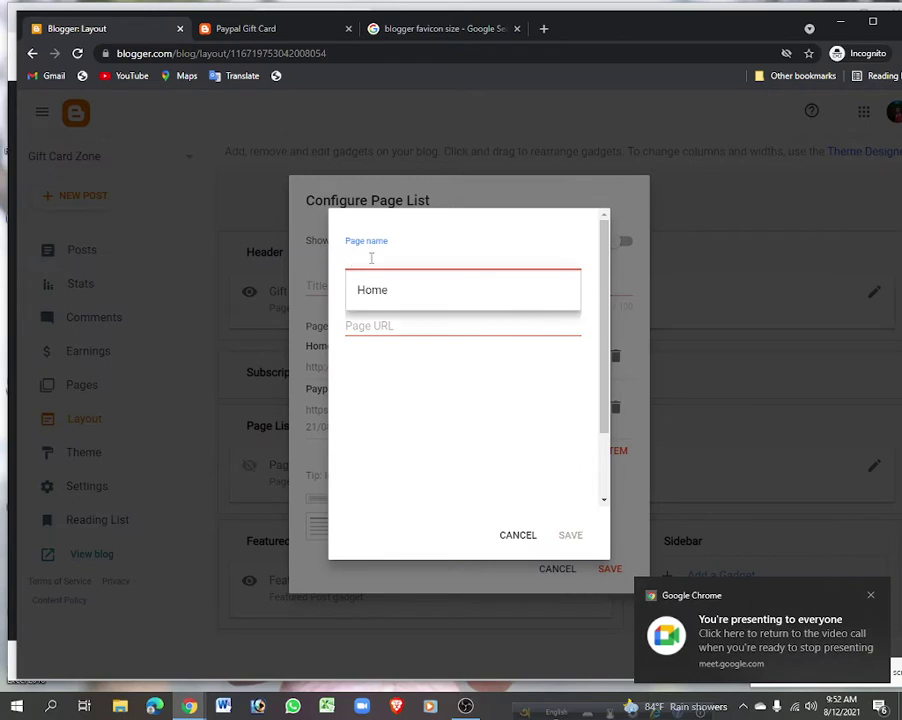
type("SA")
key("BackSpace")
key("BackSpace")
type("Amazon Gift Card")
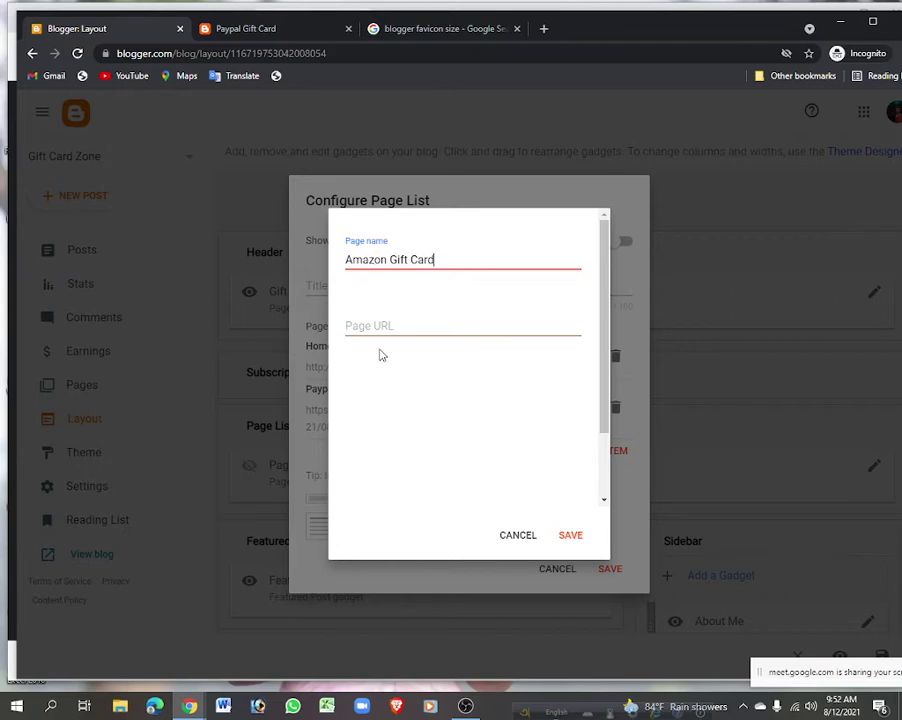
Go back to the live blog's home page, open the Amazon Gift Card post and copy its web address.
left_click(372, 325)
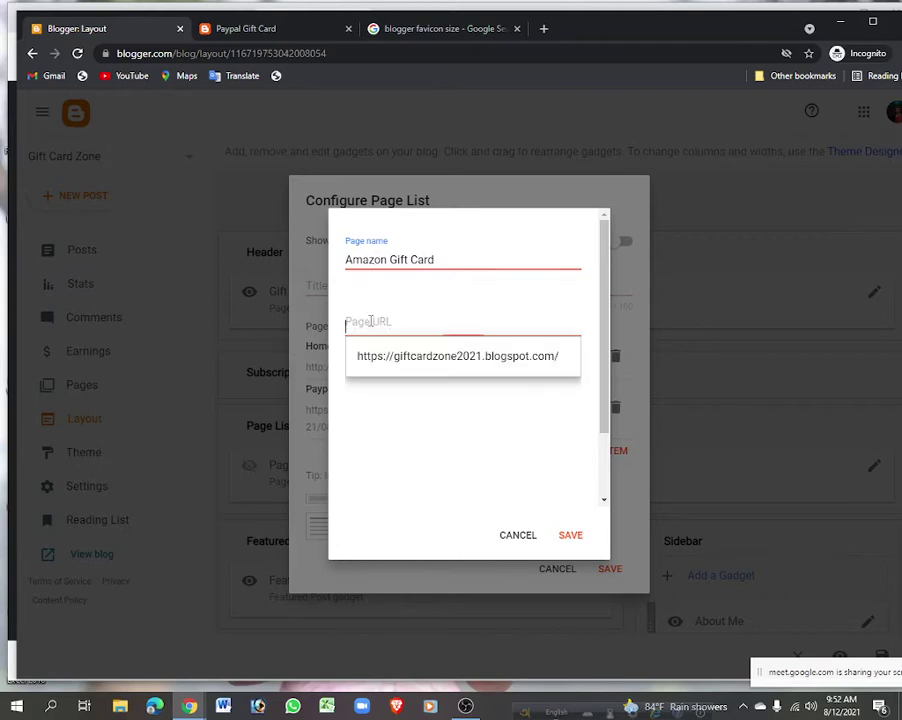
left_click(279, 30)
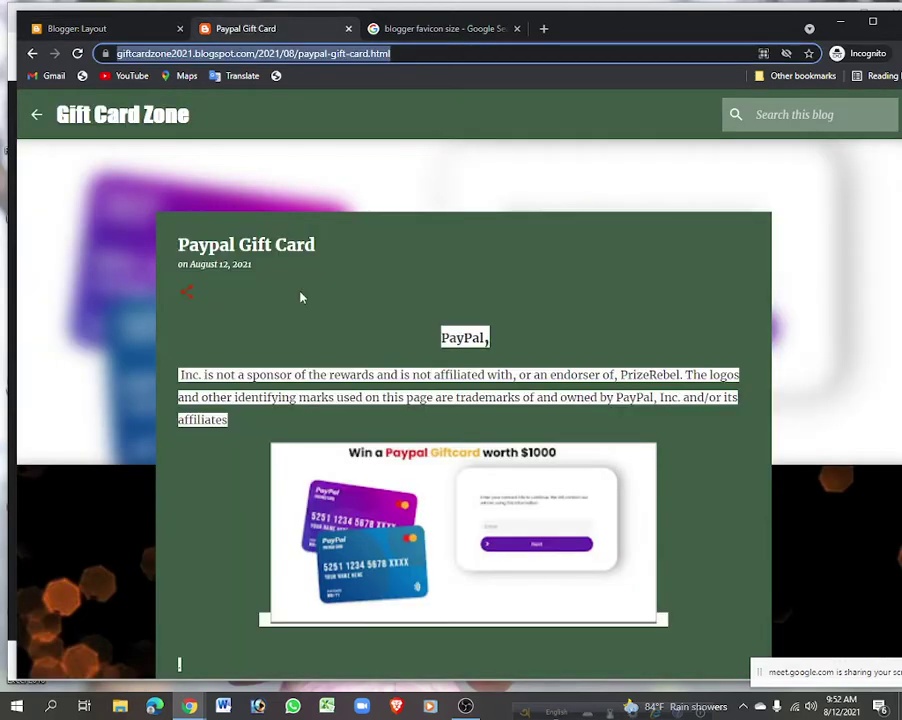
scroll(367, 275, "down", 3)
scroll(220, 244, "up", 3)
left_click(35, 117)
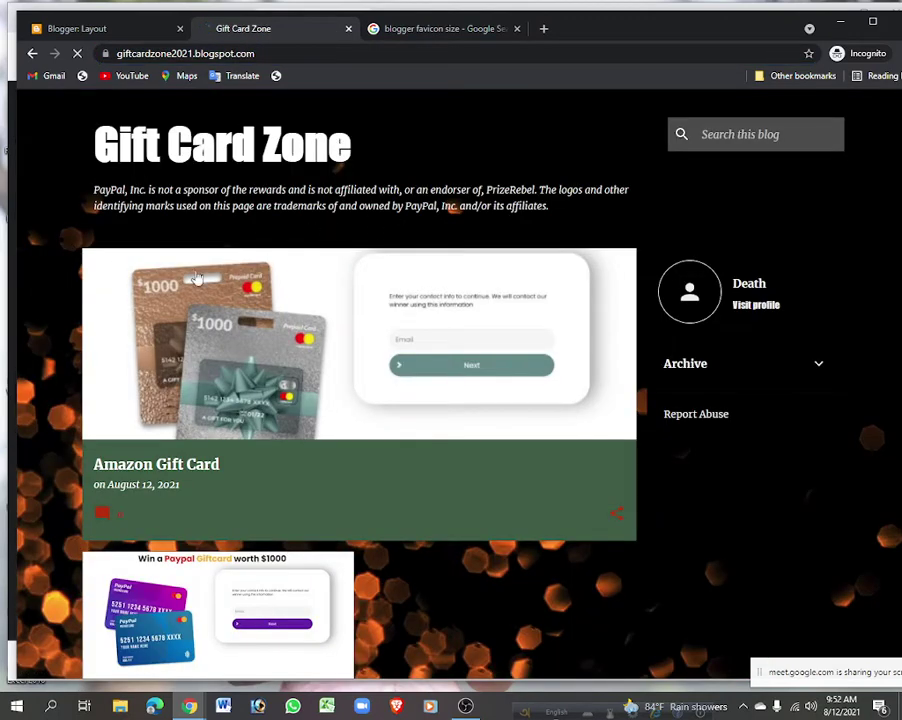
scroll(248, 450, "down", 1)
left_click(189, 395)
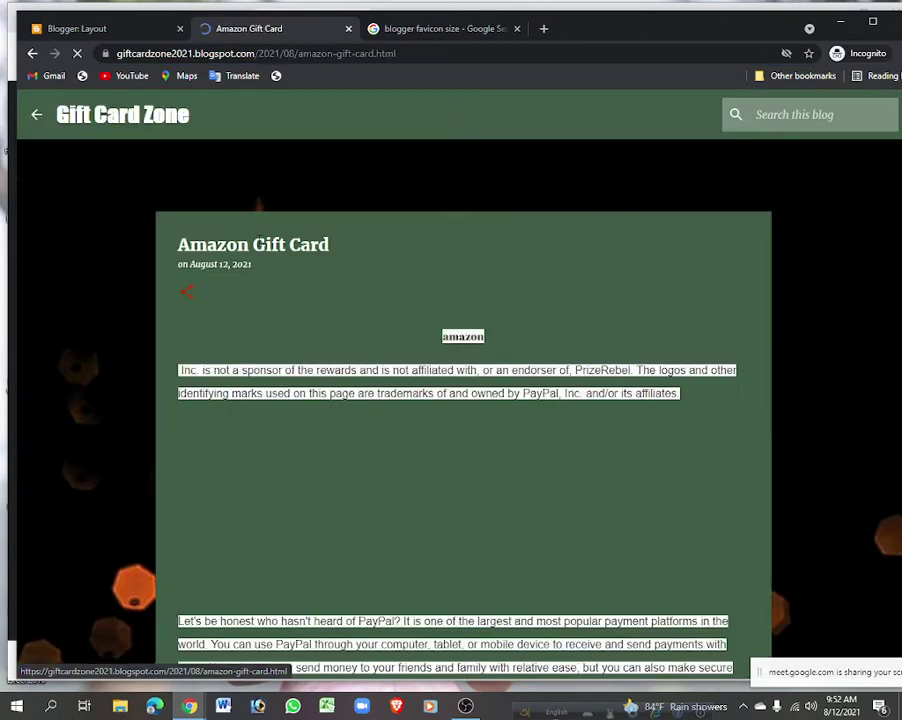
left_click_drag(396, 53, 75, 52)
key("ctrl+c")
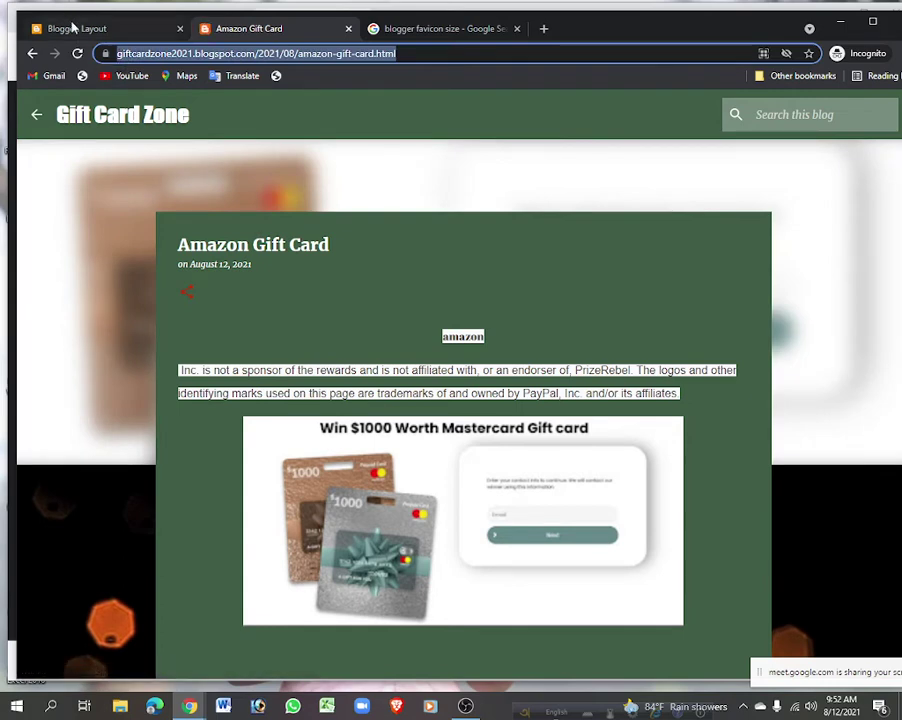
Paste the copied address as the Amazon Gift Card item's page URL, then save the item and the page list.
left_click(72, 28)
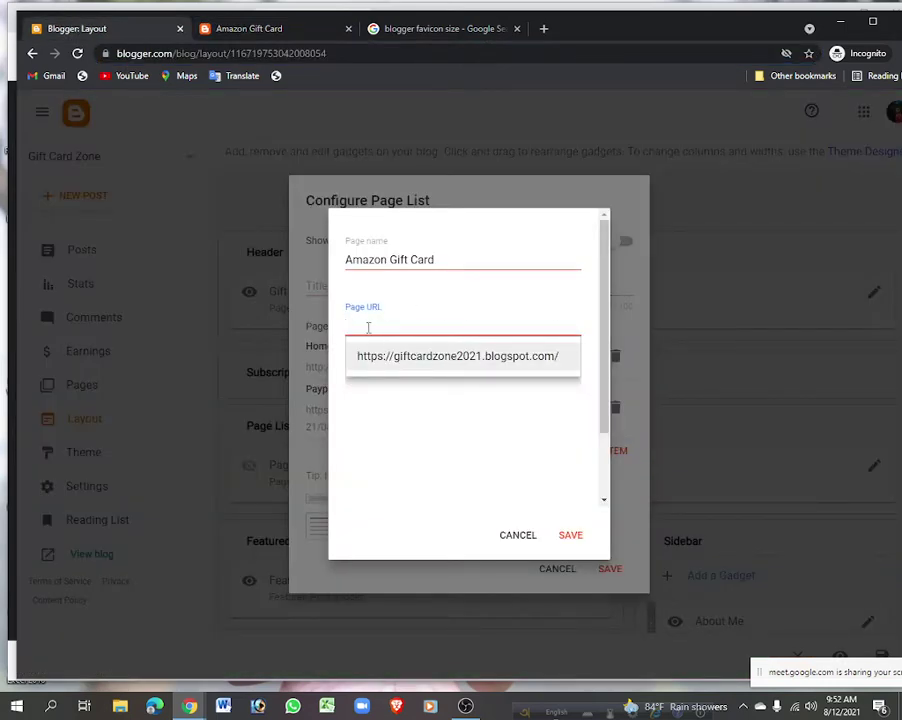
key("ctrl+v")
left_click(572, 534)
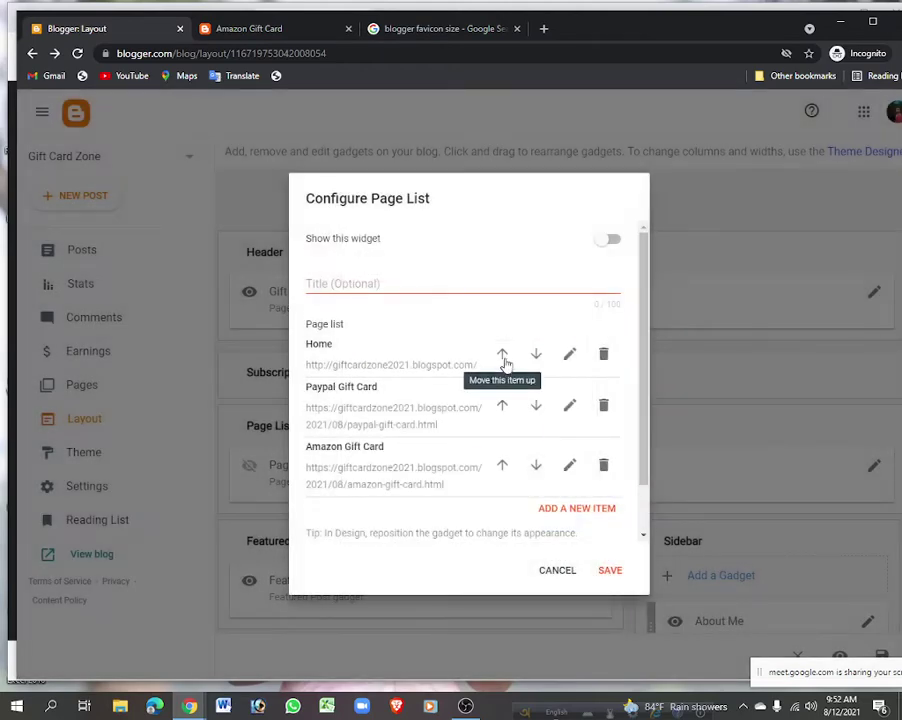
left_click(612, 570)
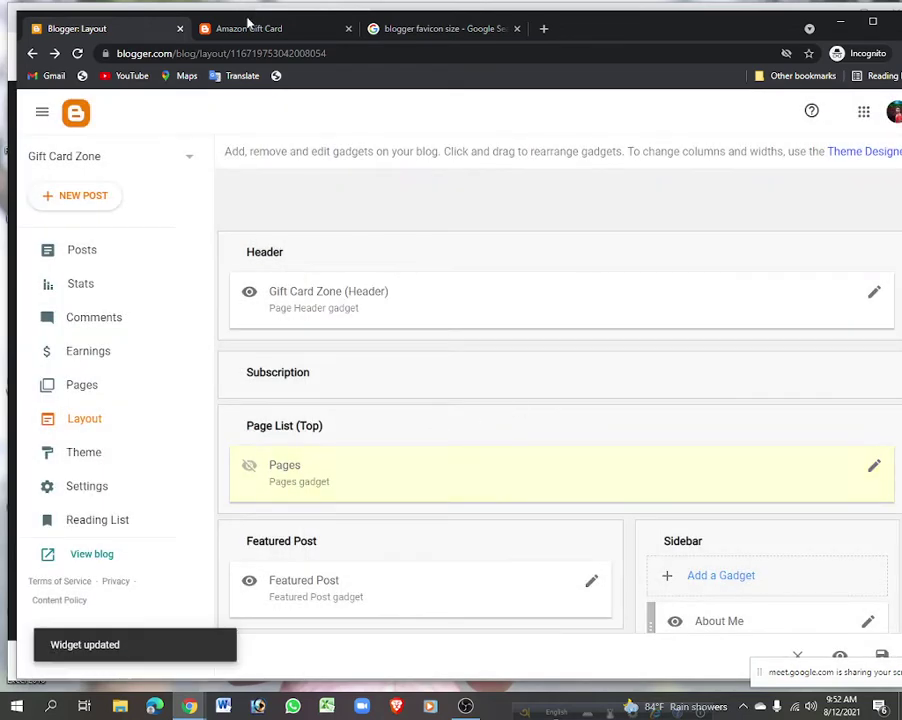
Reload the live blog, go back to its home page and check whether the page list is shown.
left_click(246, 28)
left_click(76, 53)
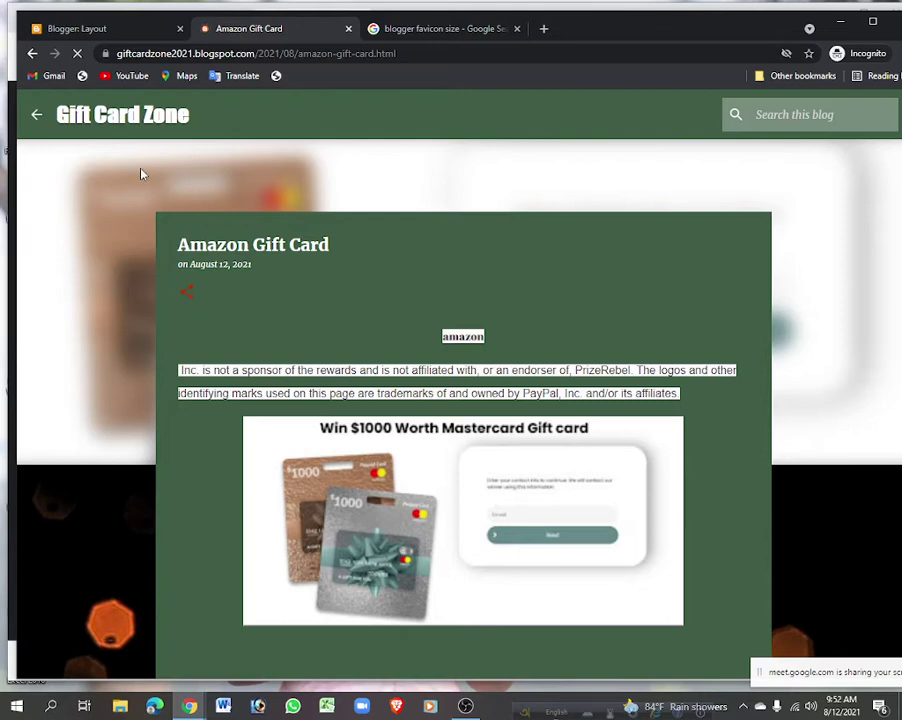
left_click(33, 116)
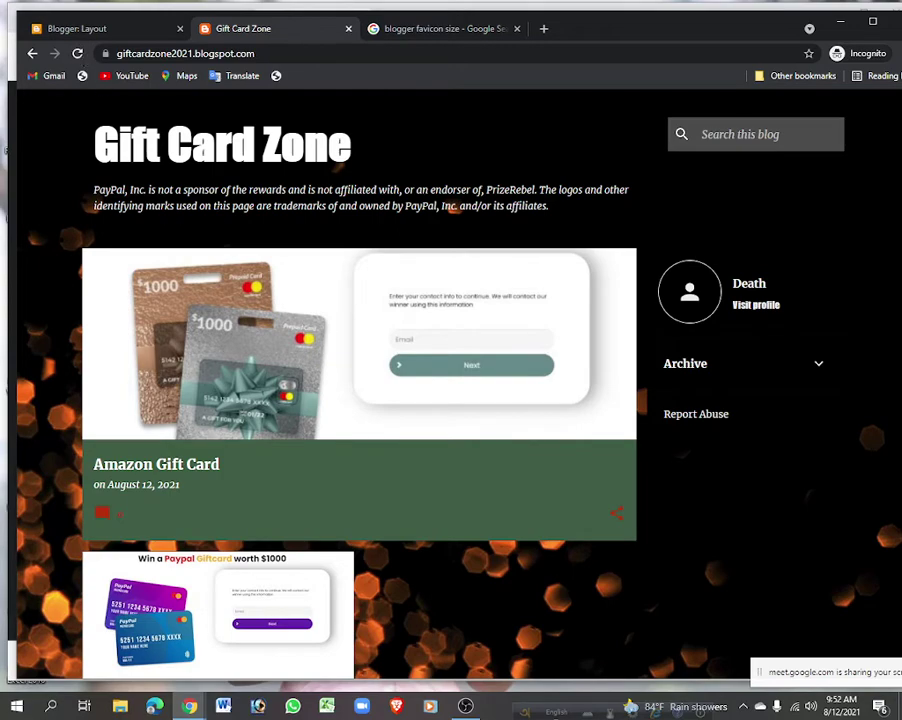
scroll(390, 430, "down", 3)
scroll(392, 428, "up", 3)
Turn on Show this widget for the Pages gadget in the Blogger layout and save the page list.
left_click(145, 30)
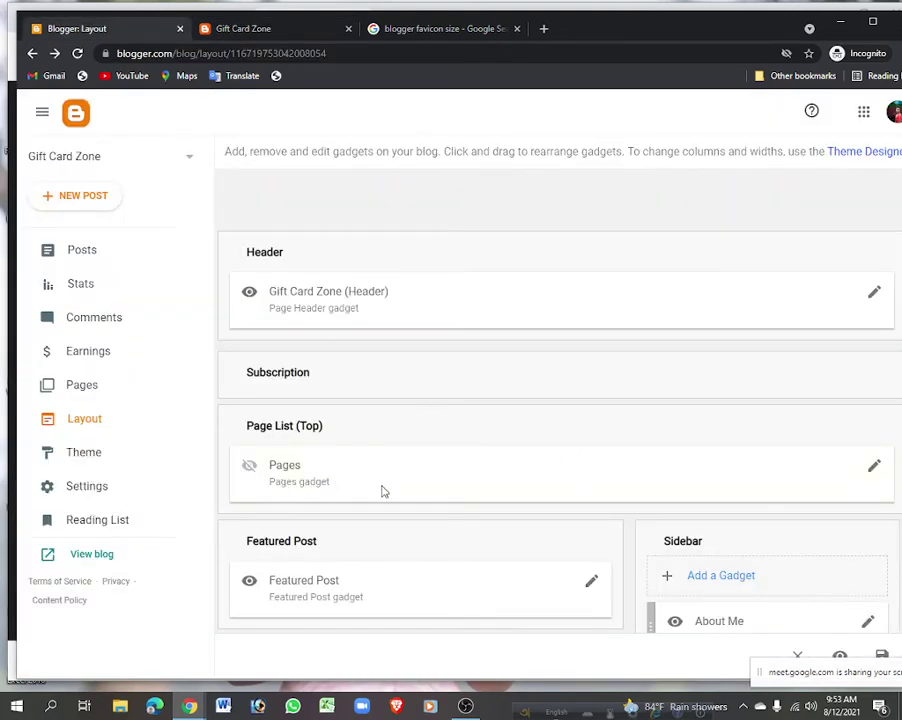
scroll(376, 487, "down", 2)
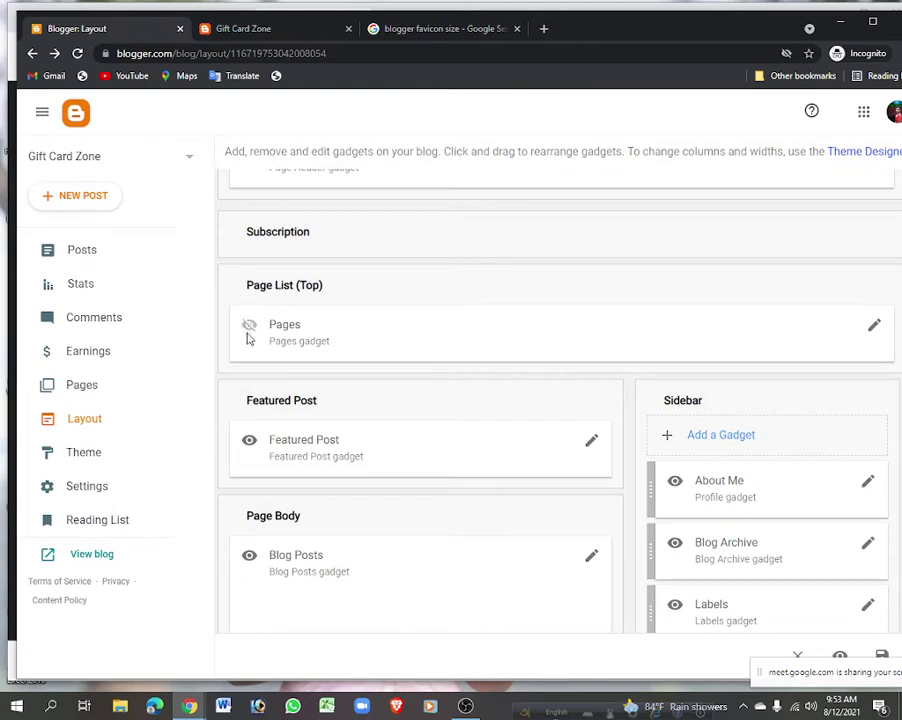
scroll(315, 297, "up", 2)
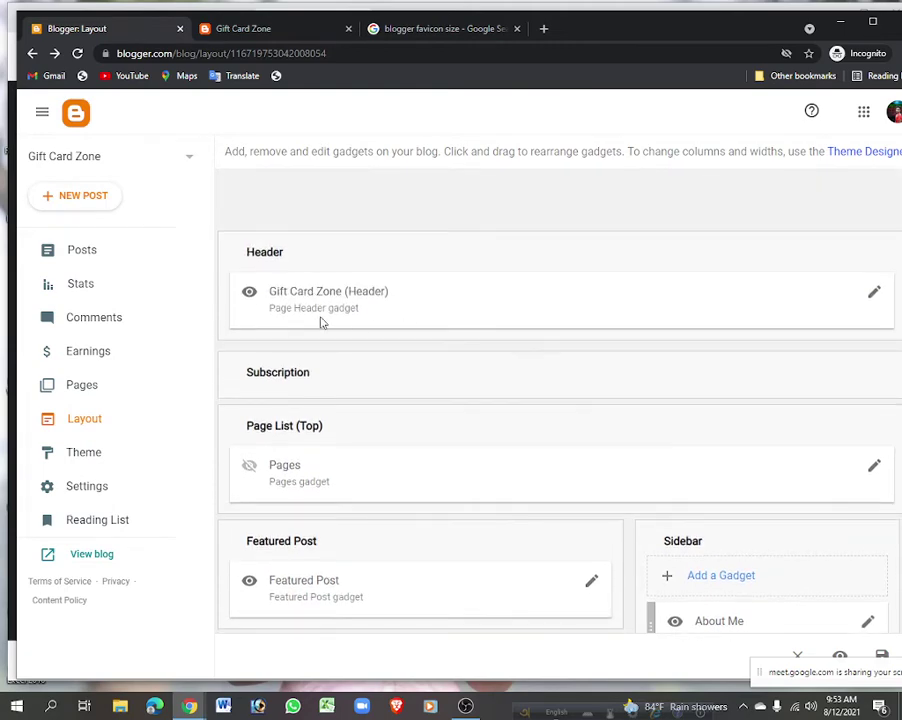
left_click(872, 468)
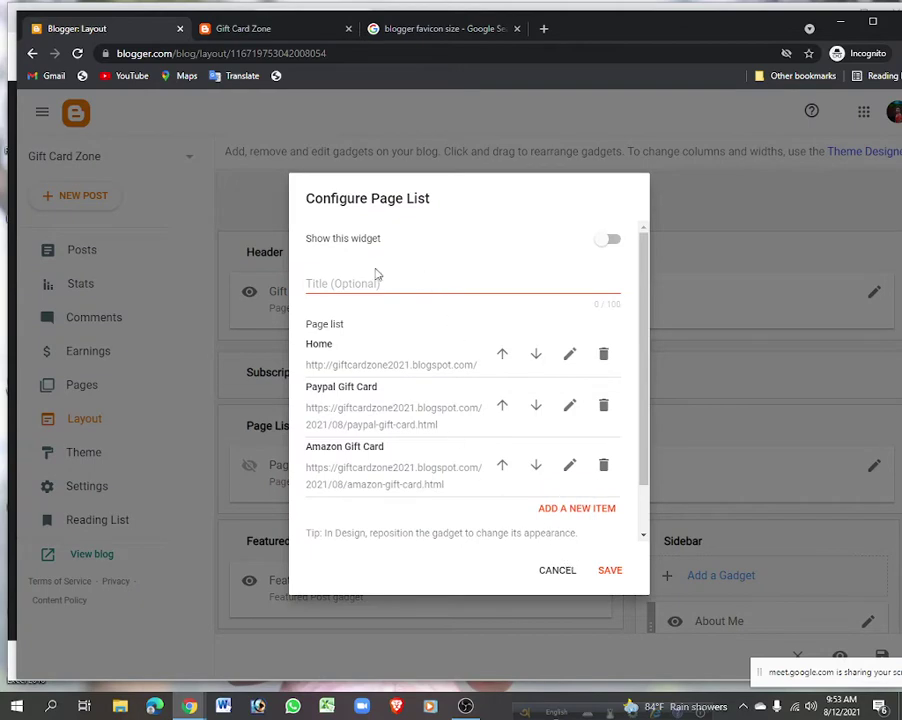
left_click(611, 239)
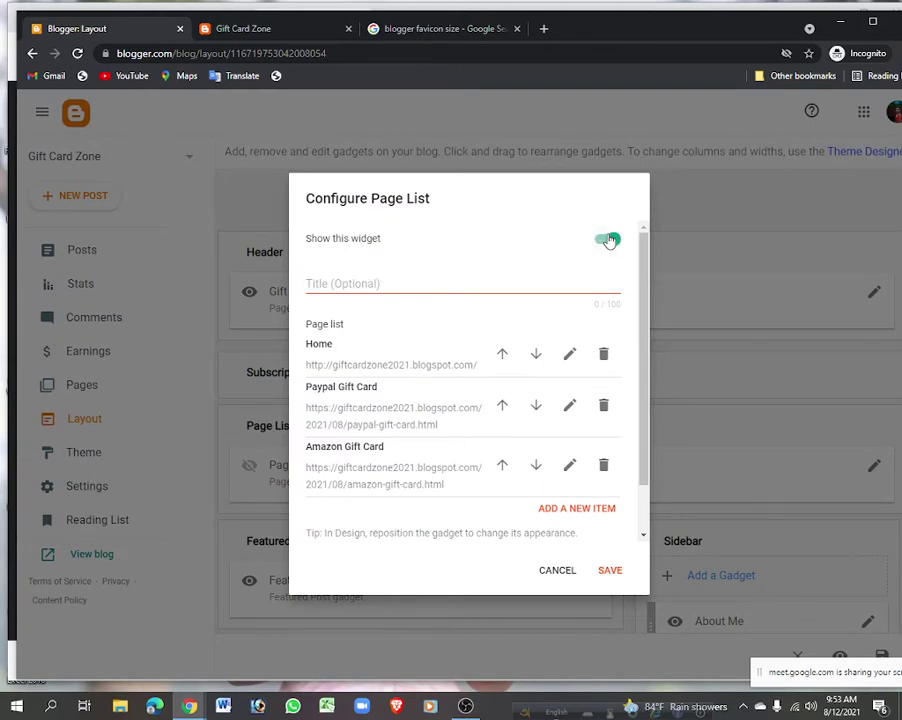
left_click(610, 569)
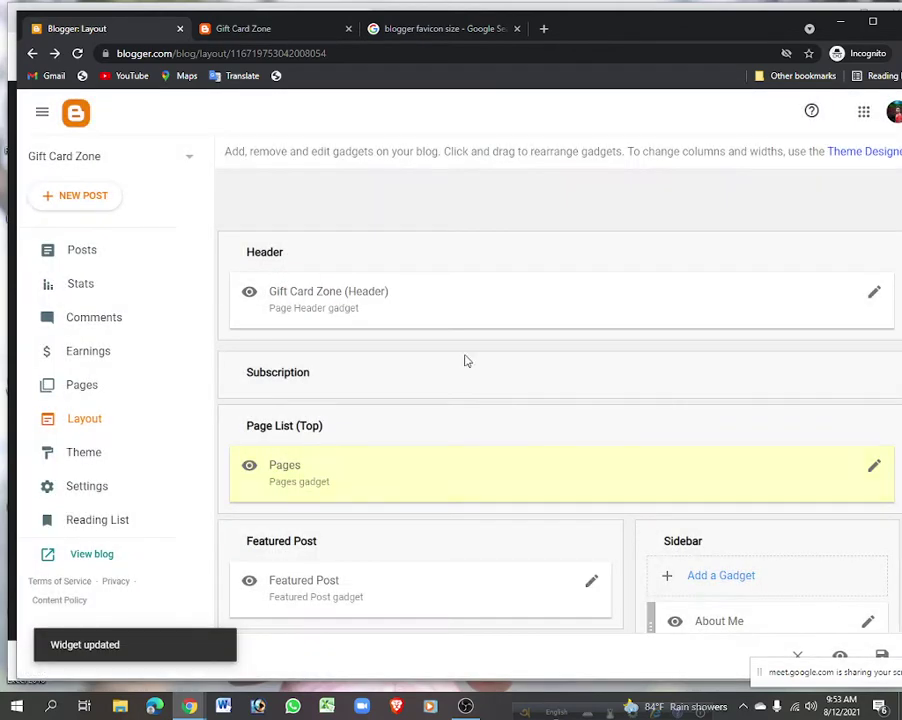
Test the live blog's Home, Paypal Gift Card and Amazon Gift Card page links, returning to the home page after each post.
left_click(262, 28)
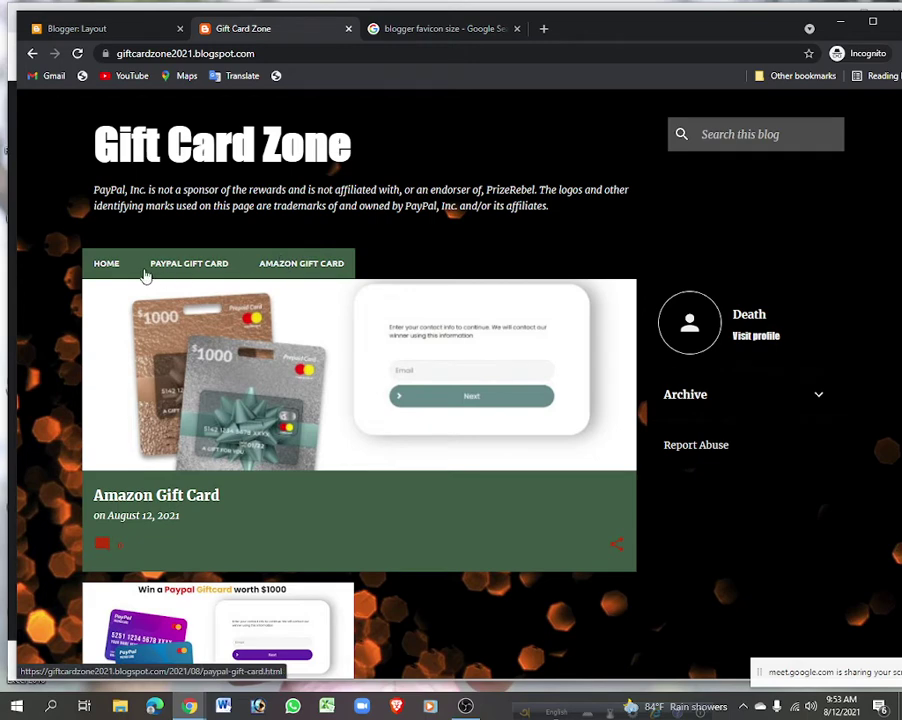
left_click(104, 263)
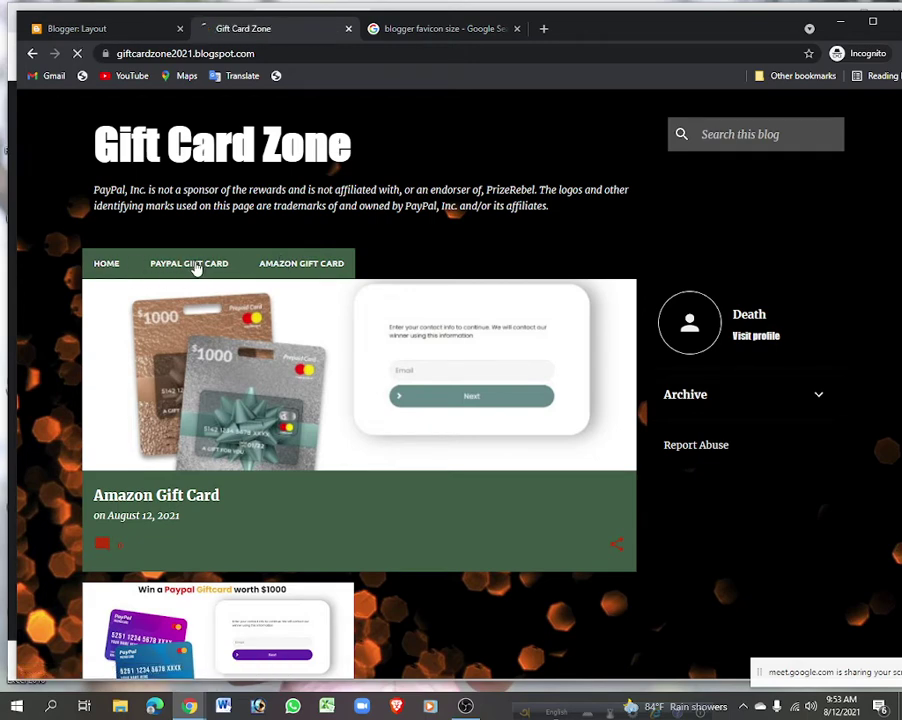
scroll(484, 308, "down", 4)
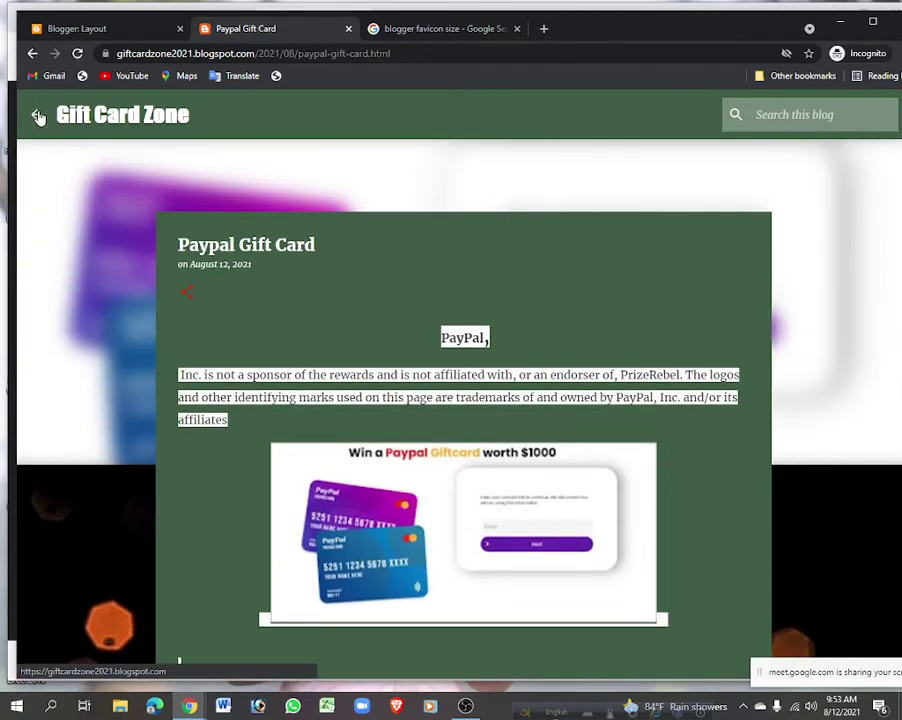
left_click(38, 116)
left_click(287, 265)
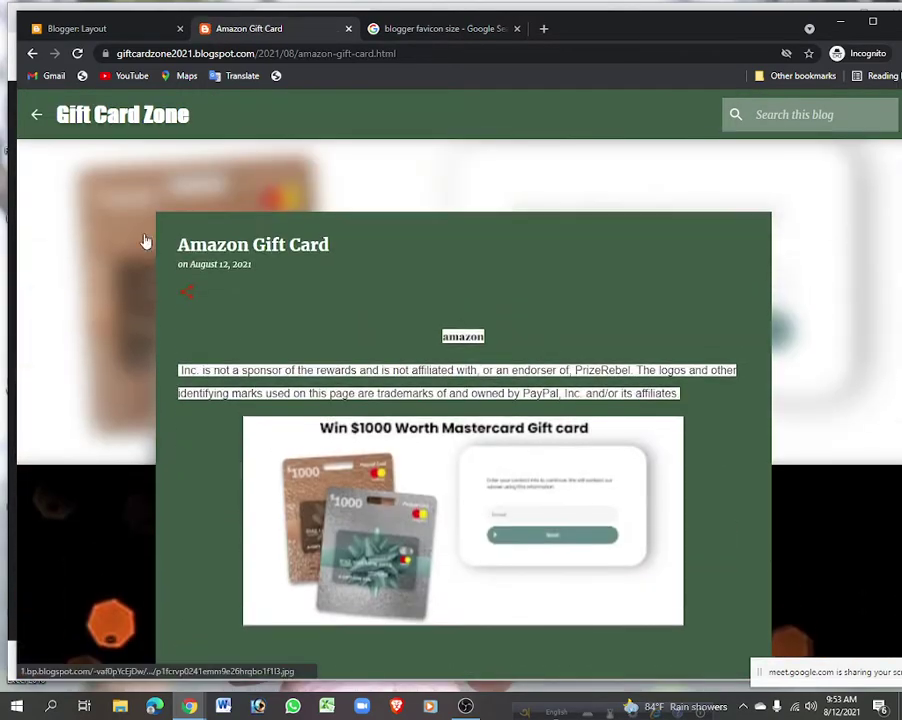
left_click(34, 115)
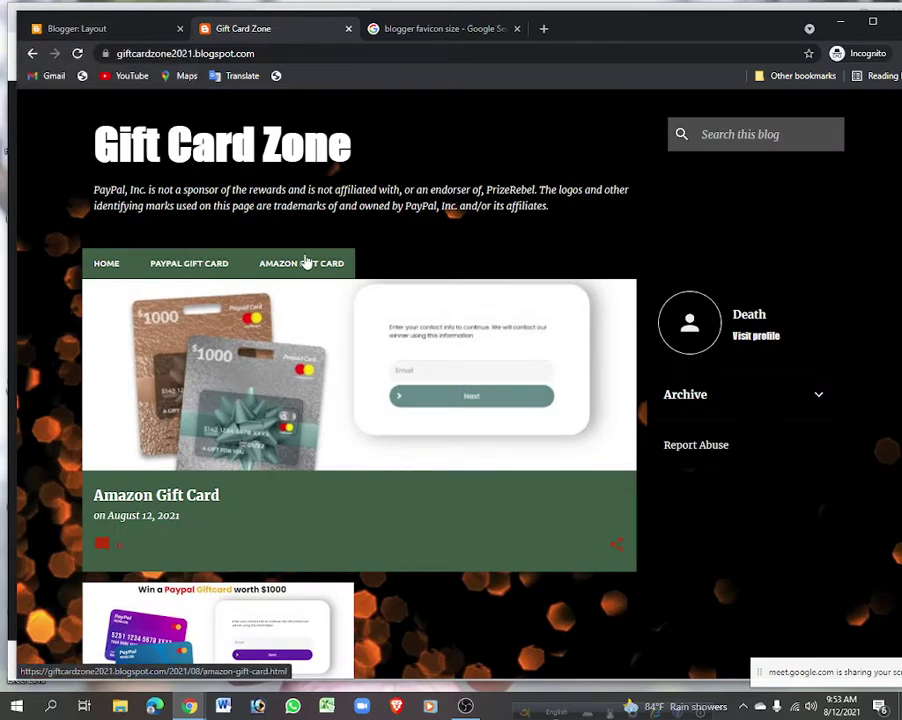
Review the post list in Blogger, then the live blog's header description and its Paypal Gift Card post.
left_click(108, 30)
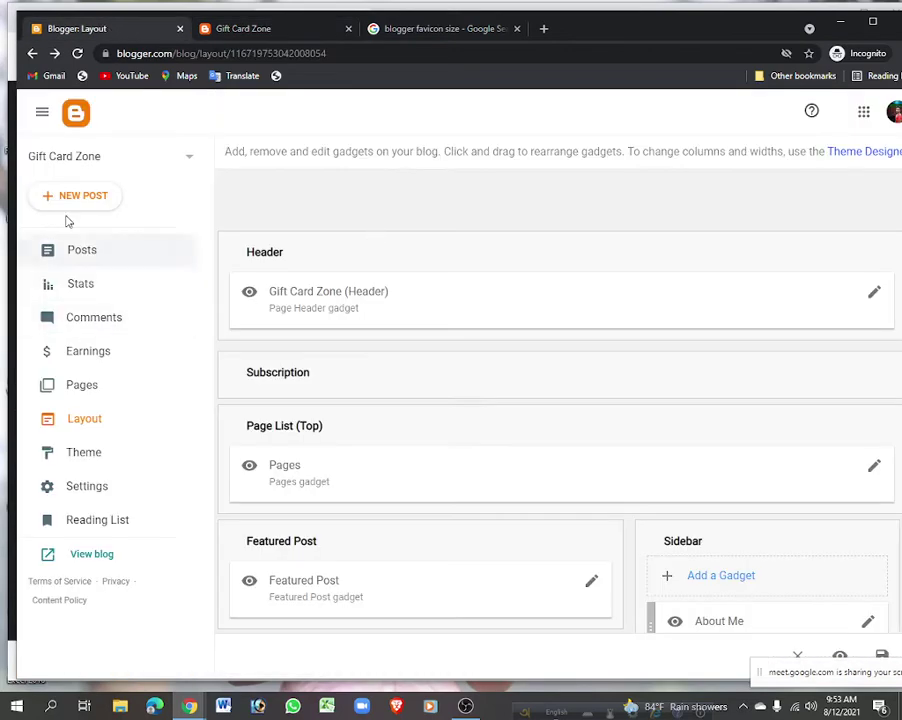
left_click(83, 252)
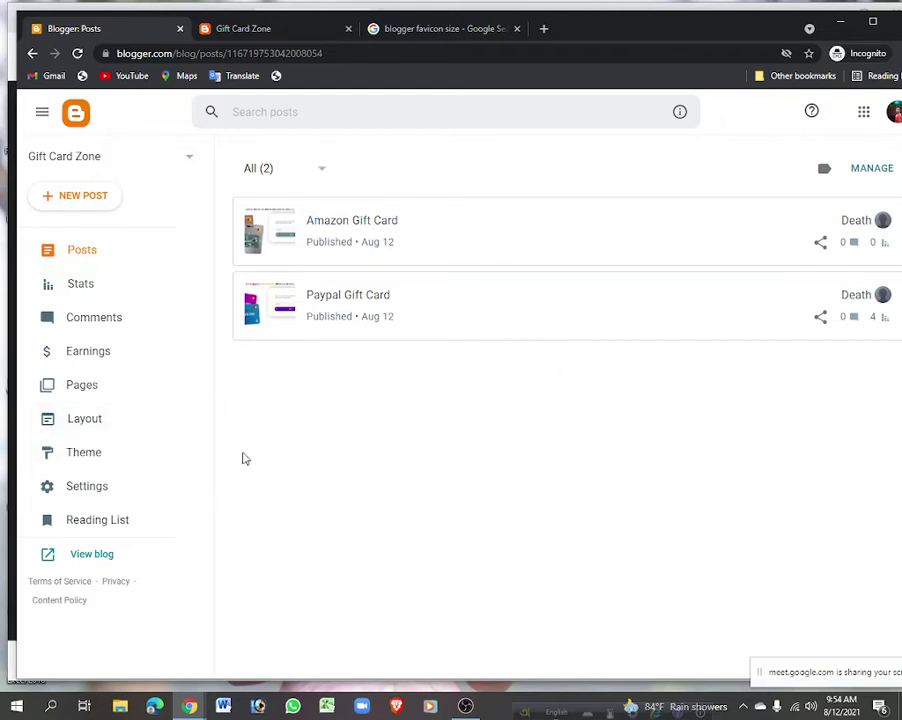
left_click(247, 32)
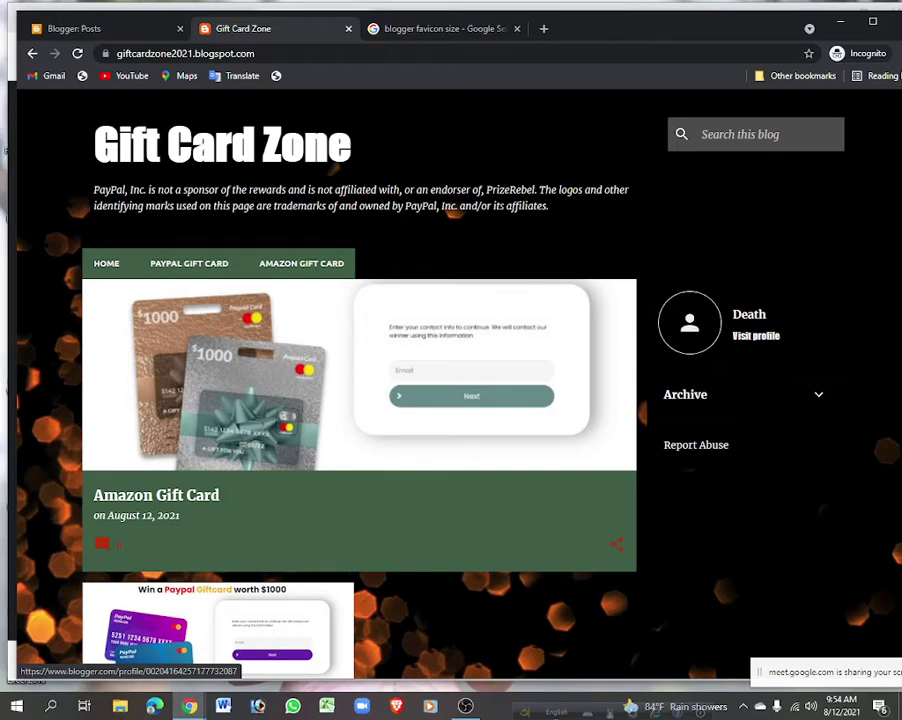
left_click_drag(552, 209, 94, 189)
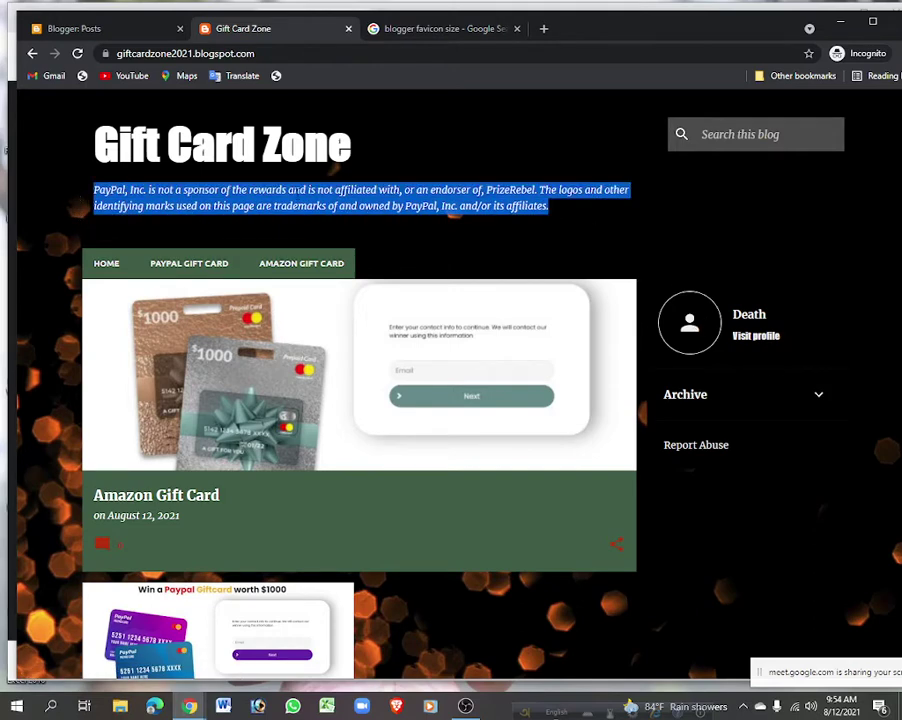
left_click(296, 189)
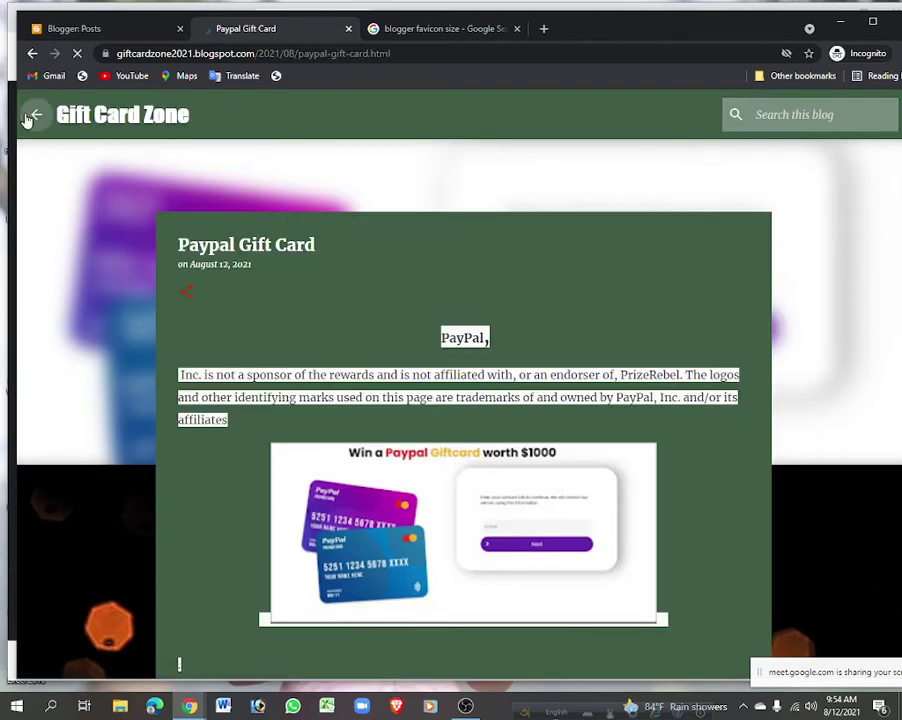
left_click(28, 118)
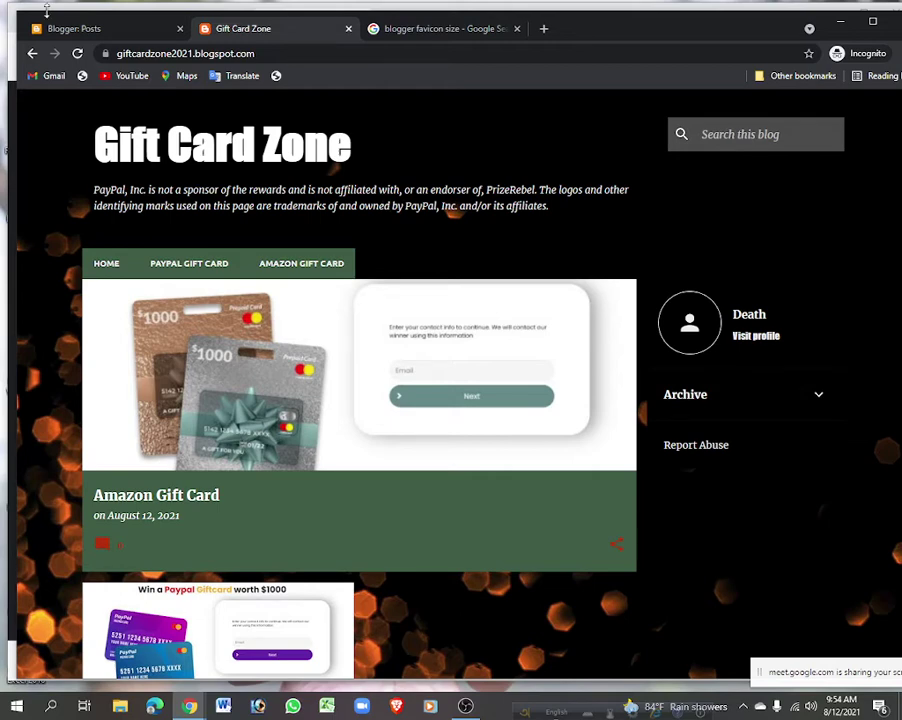
Open the customizer for the Emporio Toolbox theme and expand its Advanced settings.
left_click(72, 28)
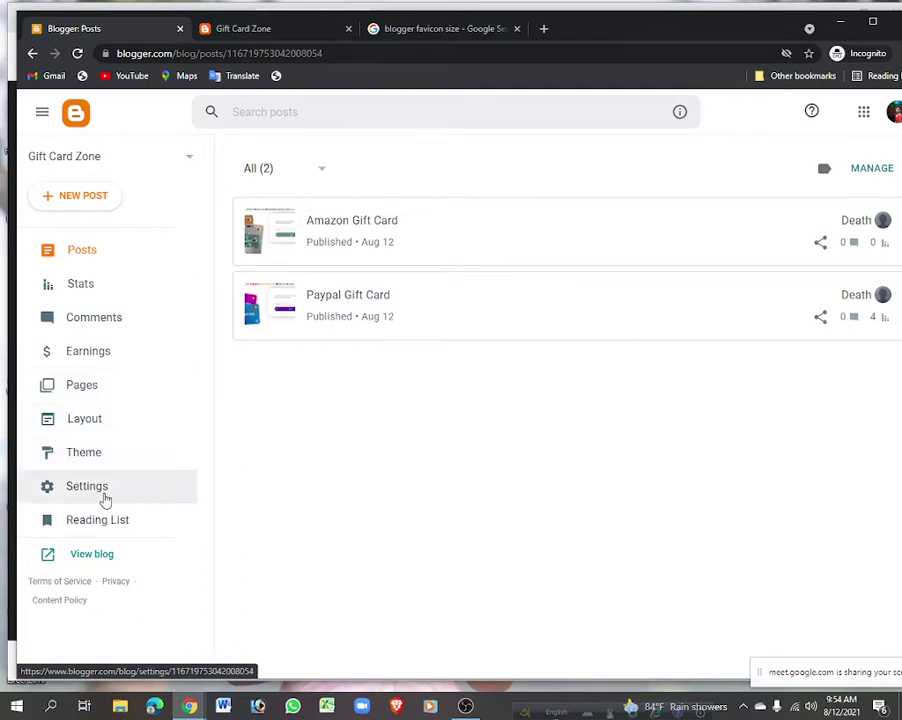
left_click(113, 451)
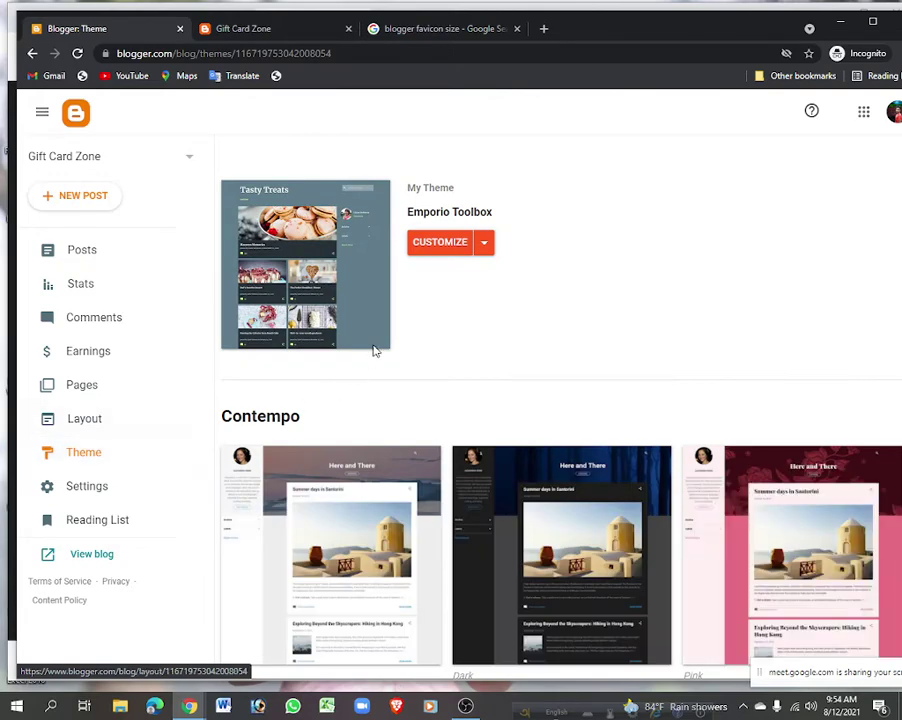
left_click(433, 248)
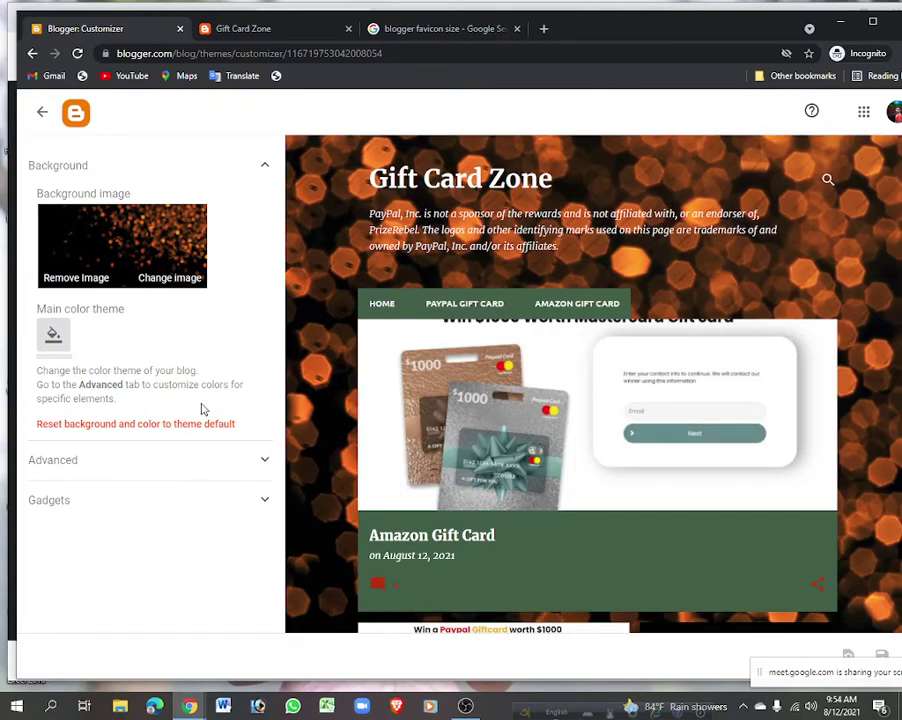
left_click(250, 461)
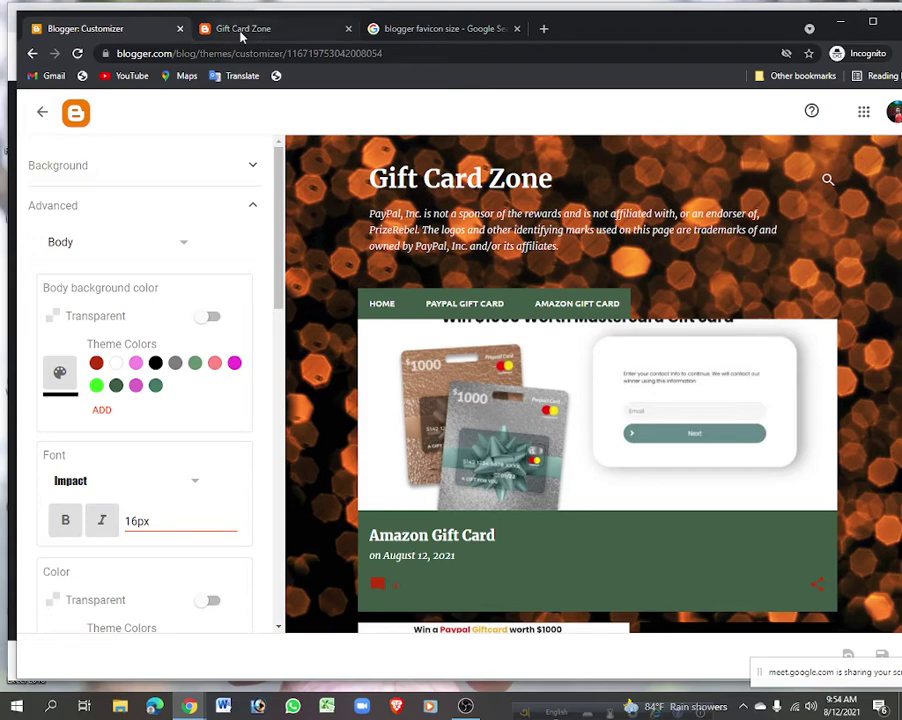
Look over the live blog's home page, then open the TechPrevue favicon guide from the Google results.
left_click(240, 30)
scroll(324, 562, "down", 3)
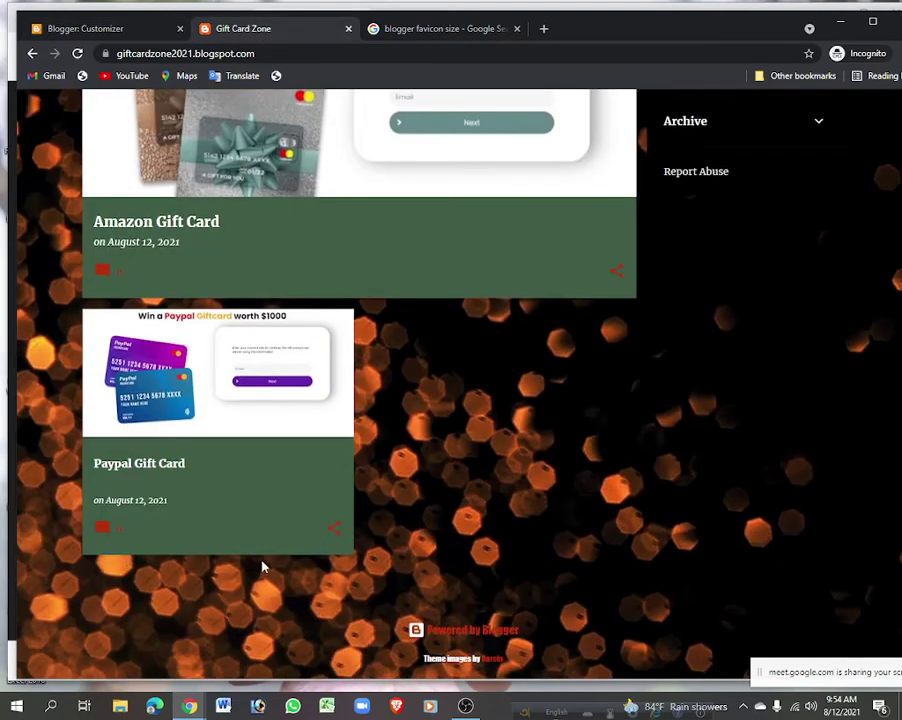
left_click(419, 28)
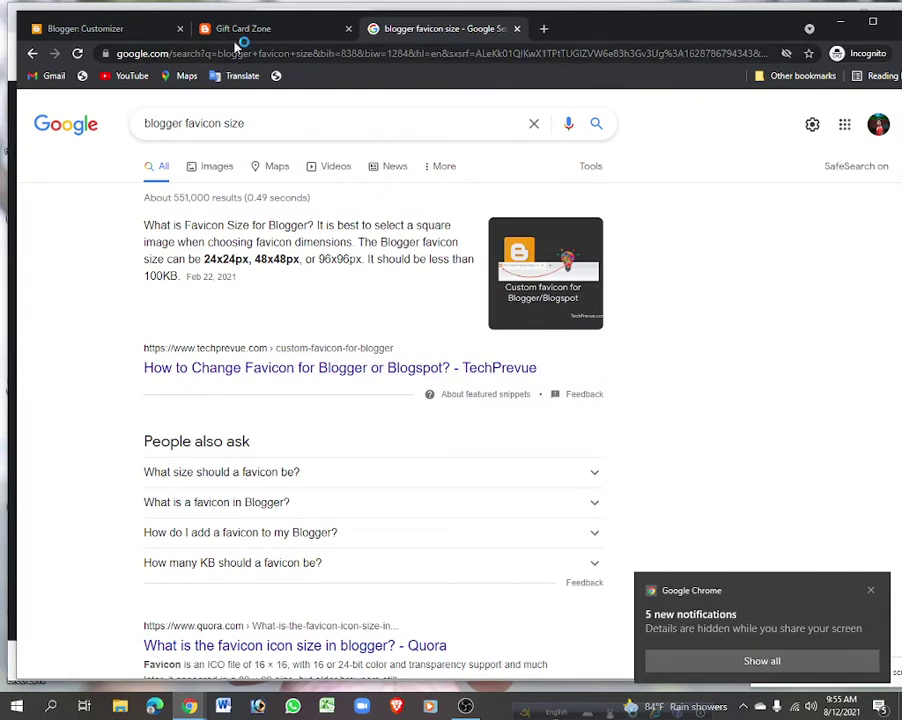
left_click(219, 369)
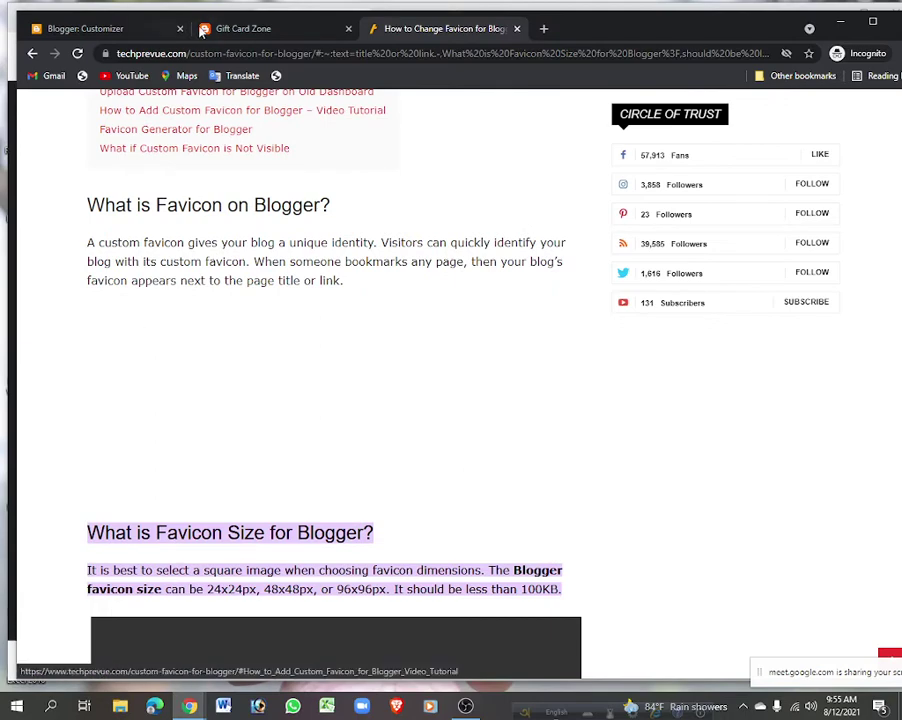
Open the live blog's Paypal Gift Card post from the page list, test its Signup now link and close the resulting survey page.
left_click(245, 28)
scroll(261, 290, "up", 3)
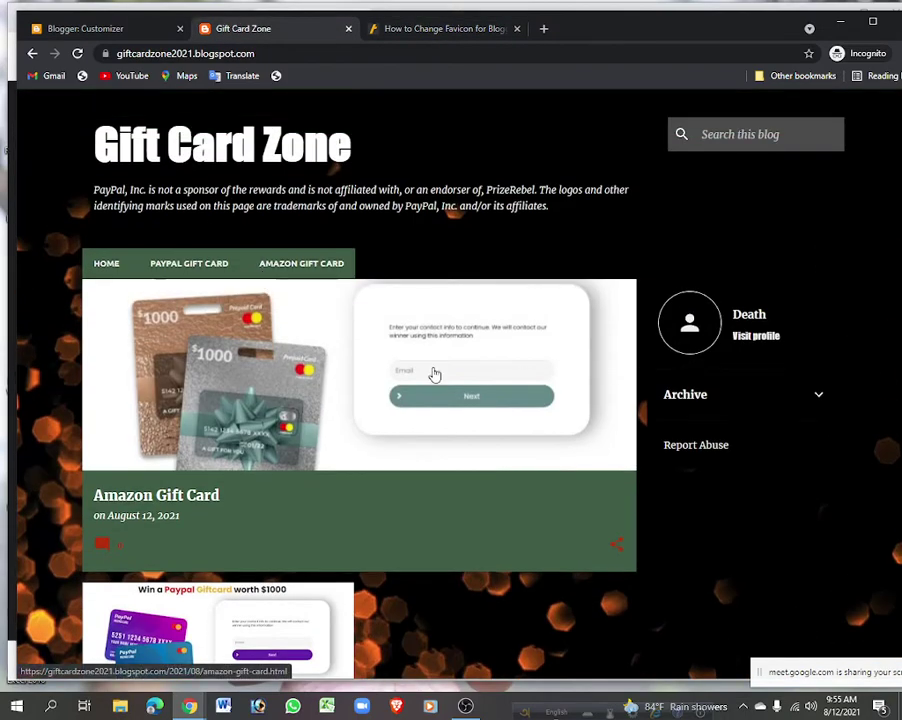
left_click(185, 264)
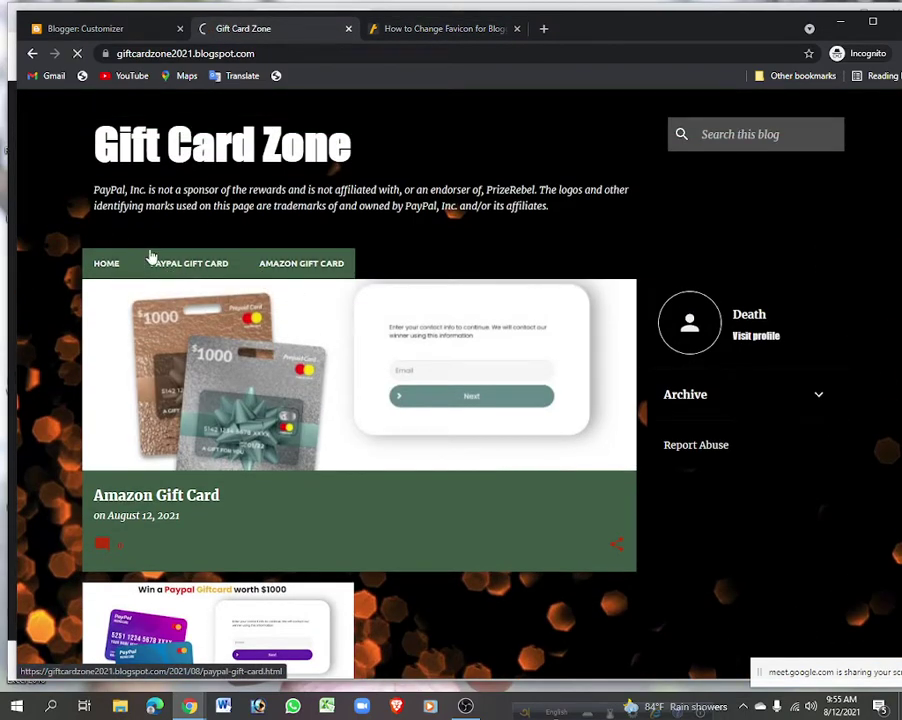
scroll(394, 277, "down", 6)
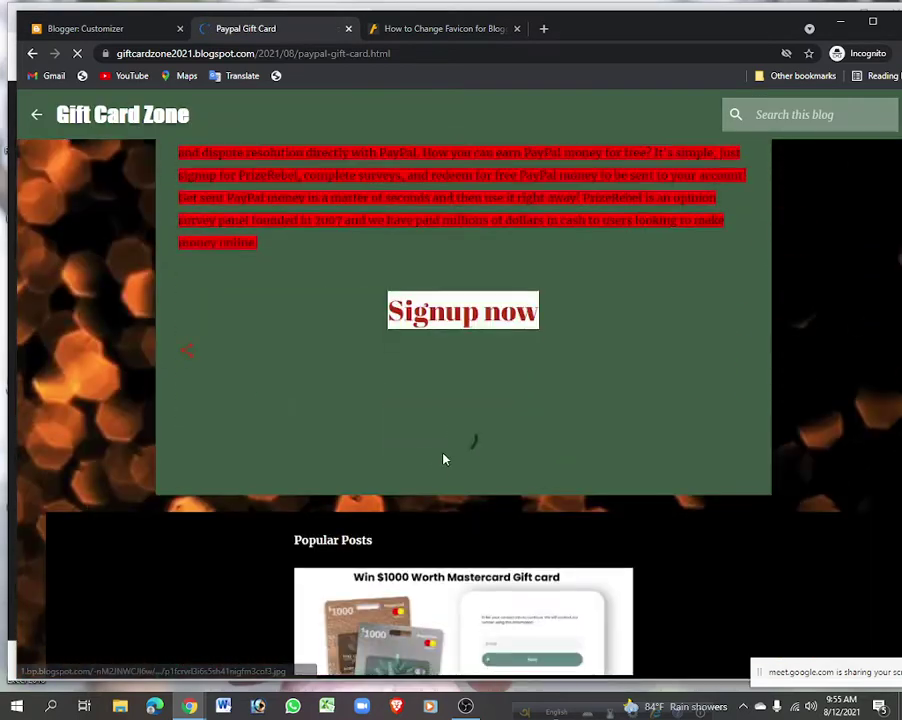
scroll(438, 463, "down", 3)
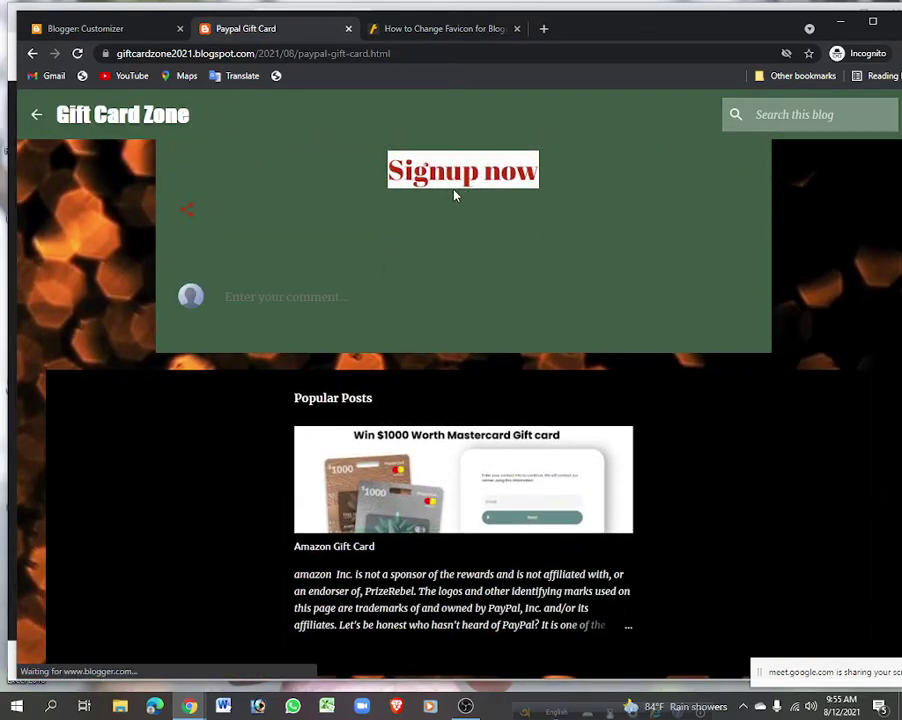
scroll(455, 195, "up", 1)
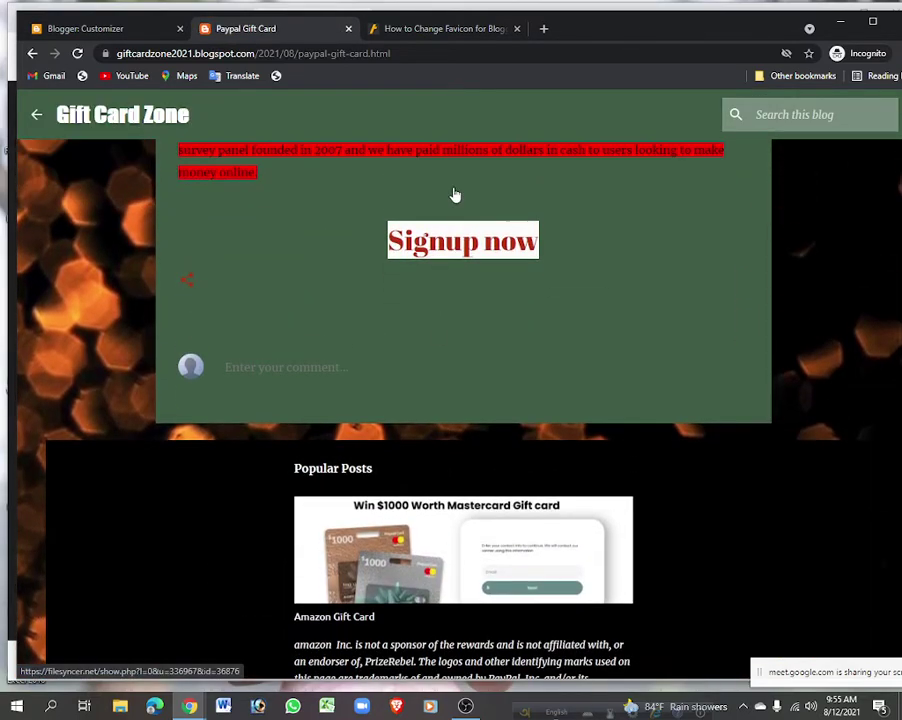
left_click(462, 248)
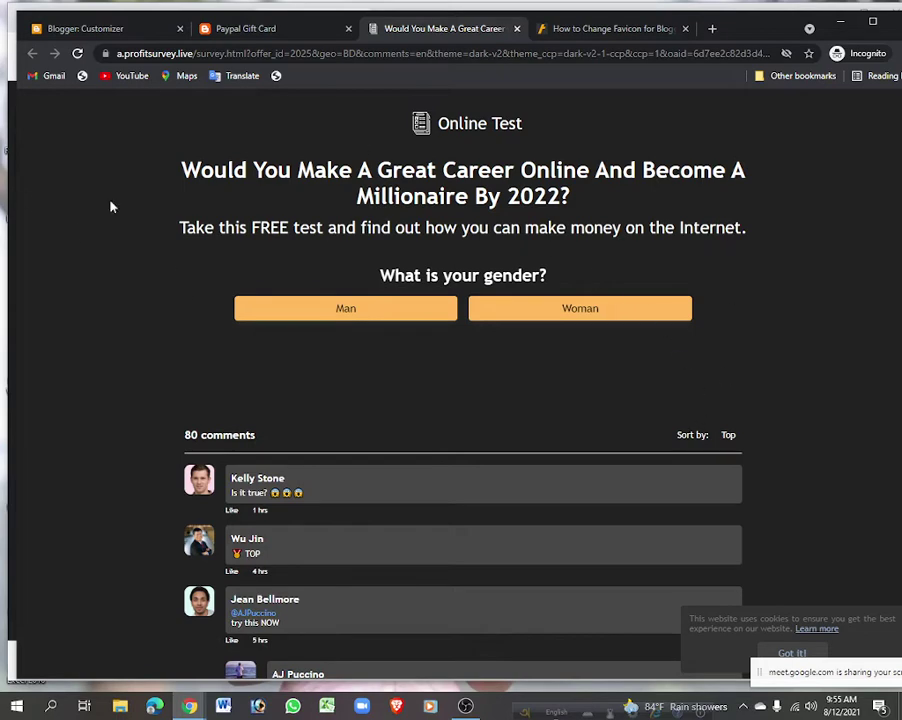
left_click(517, 29)
Open the amazon.com website in a new browser tab.
left_click(545, 29)
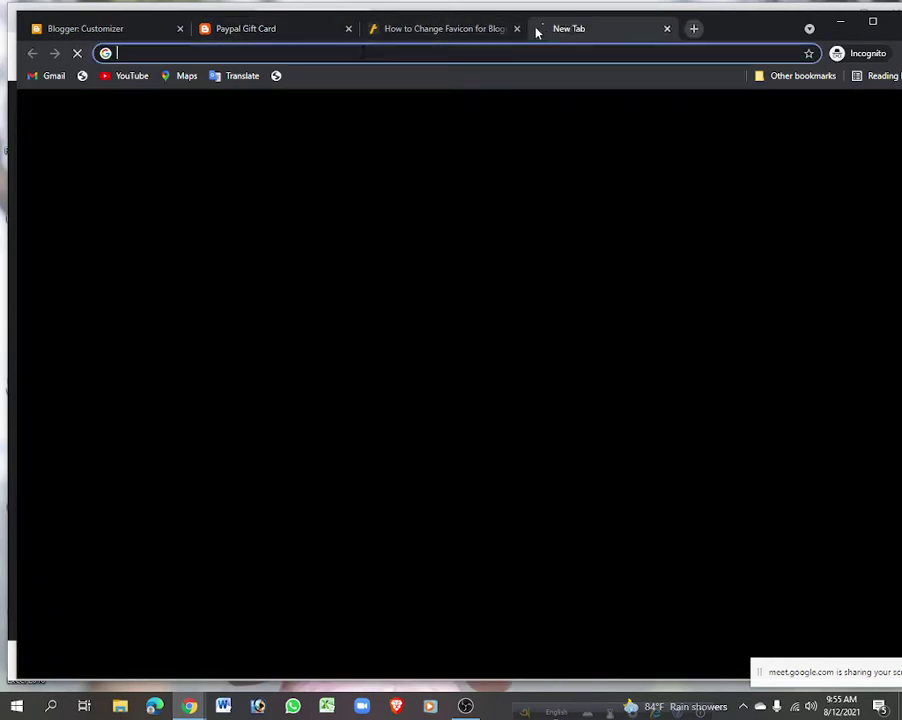
type("amazon")
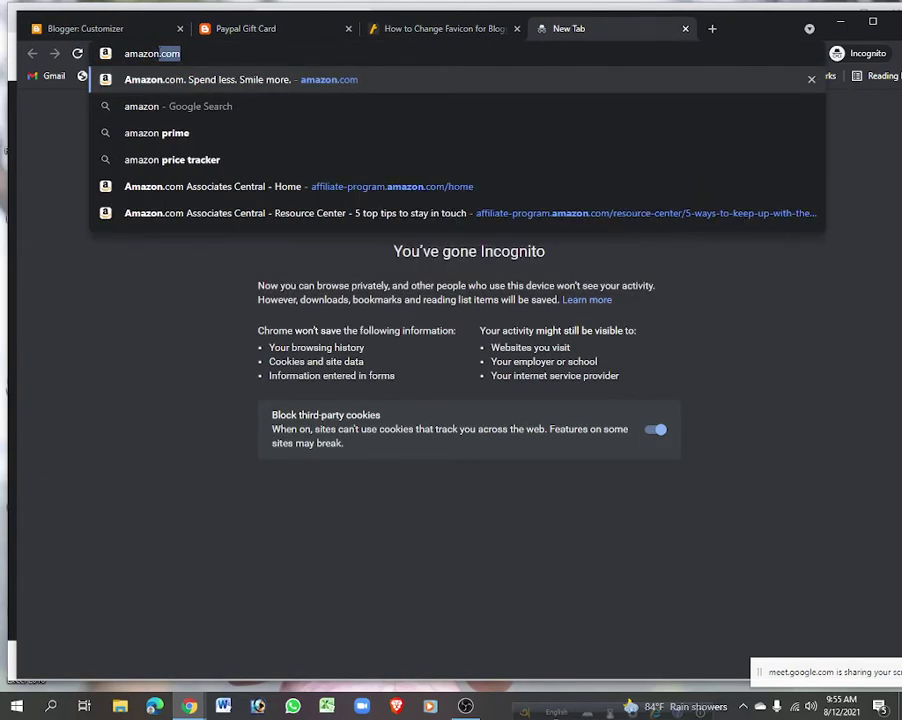
key("Return")
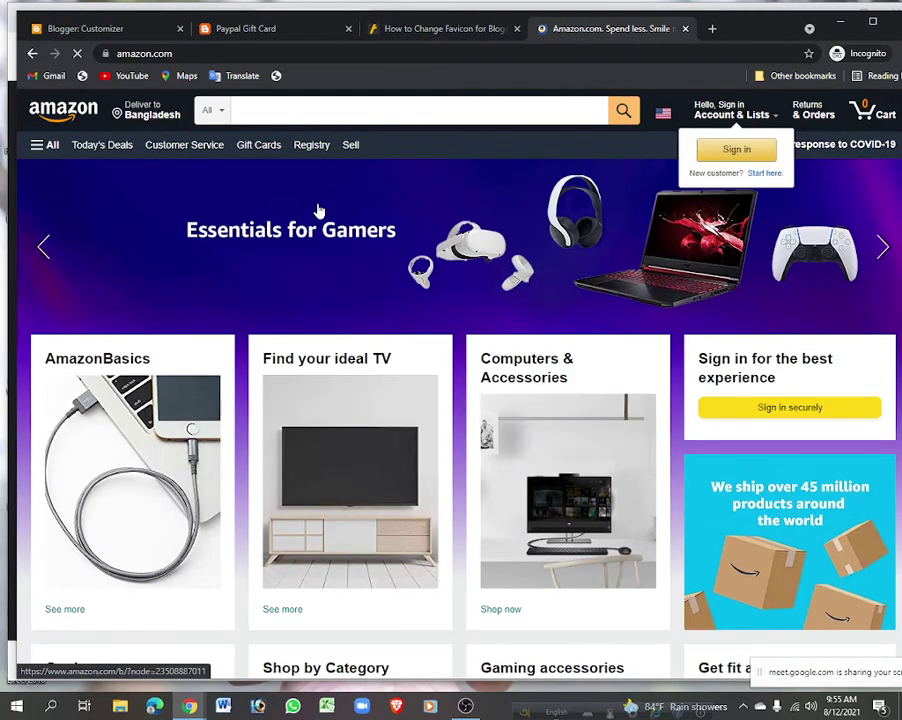
Look through the product sections on the Amazon home page, then review the live blog's Paypal Gift Card post.
scroll(513, 332, "down", 5)
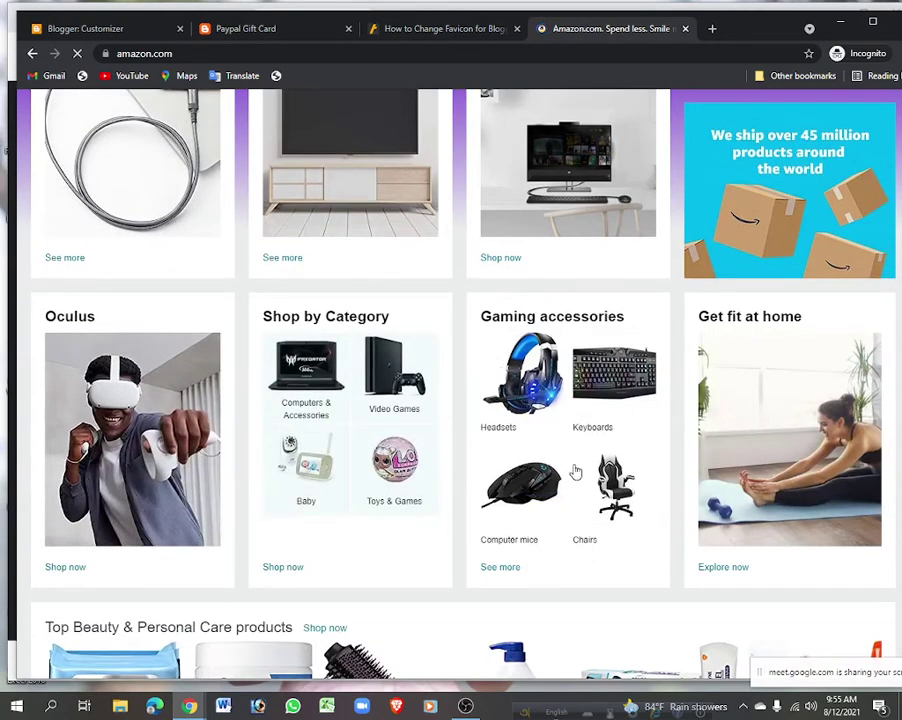
scroll(567, 407, "down", 2)
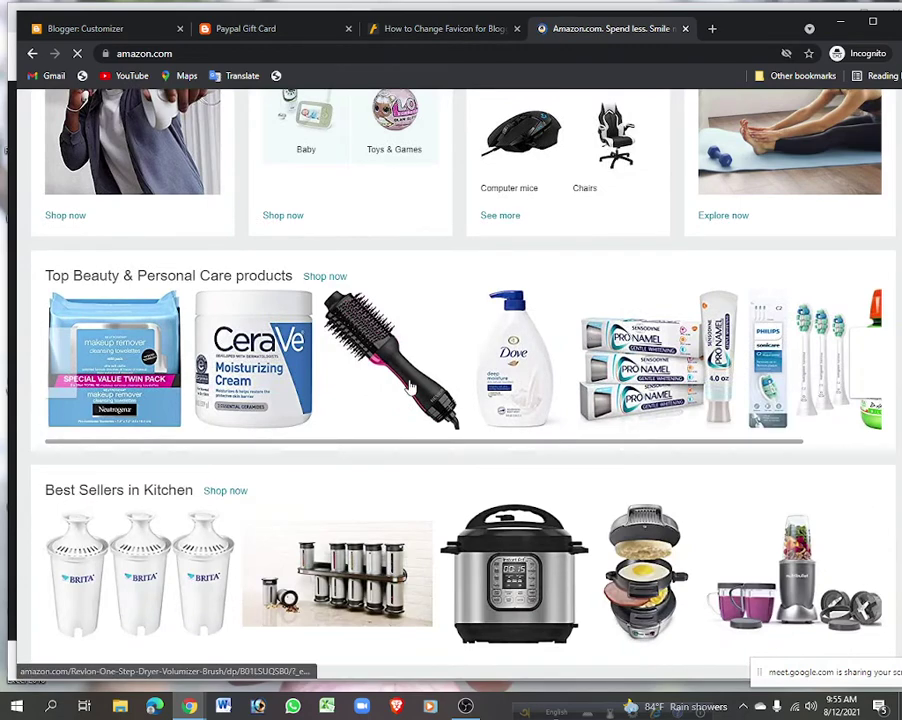
scroll(513, 406, "up", 3)
scroll(512, 405, "up", 2)
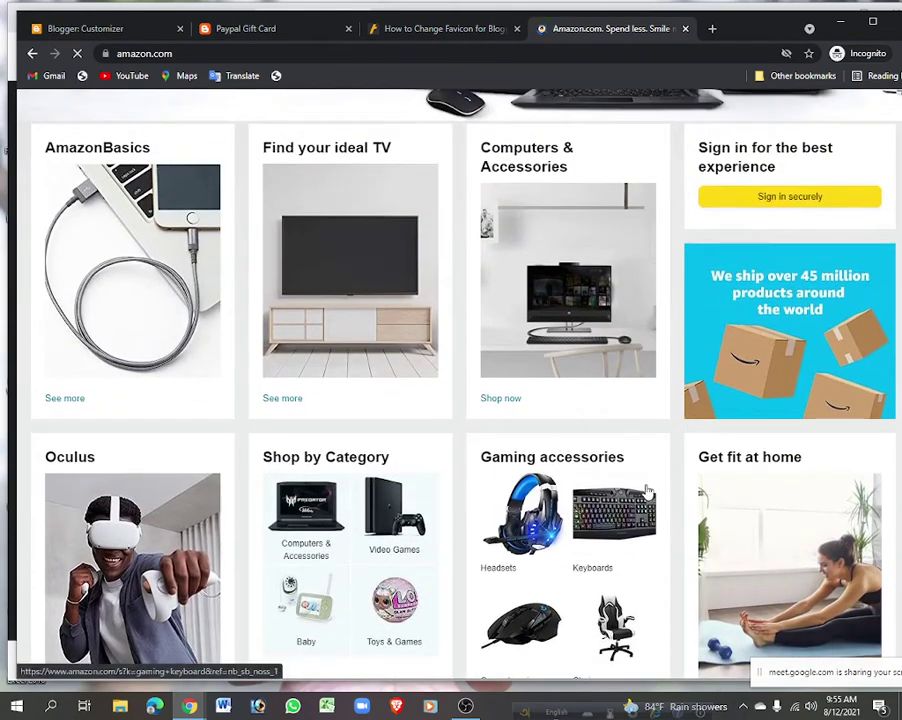
scroll(487, 507, "down", 2)
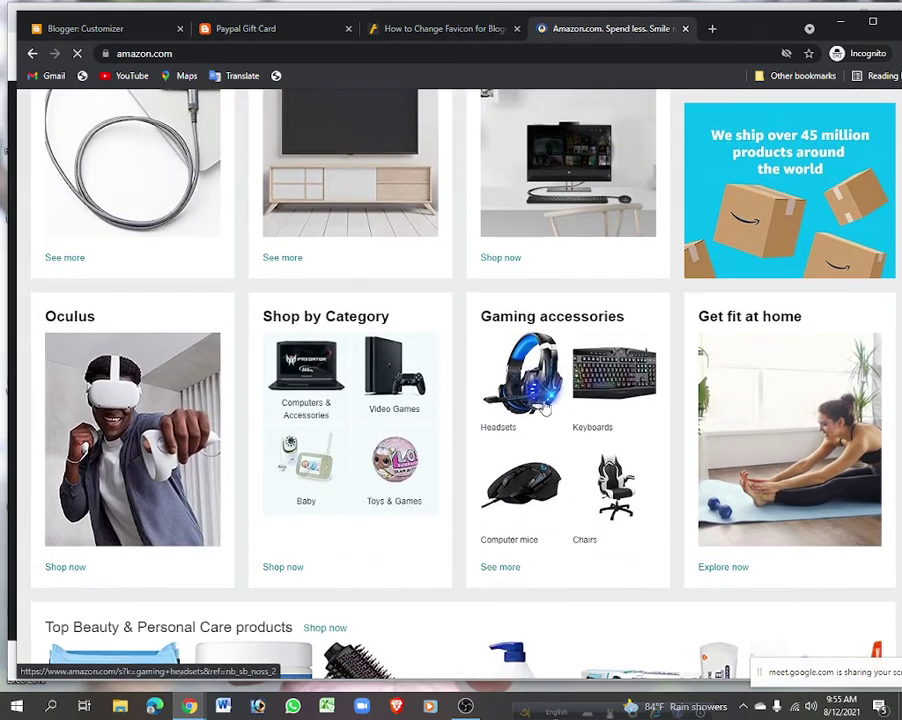
scroll(557, 426, "down", 4)
scroll(540, 357, "down", 6)
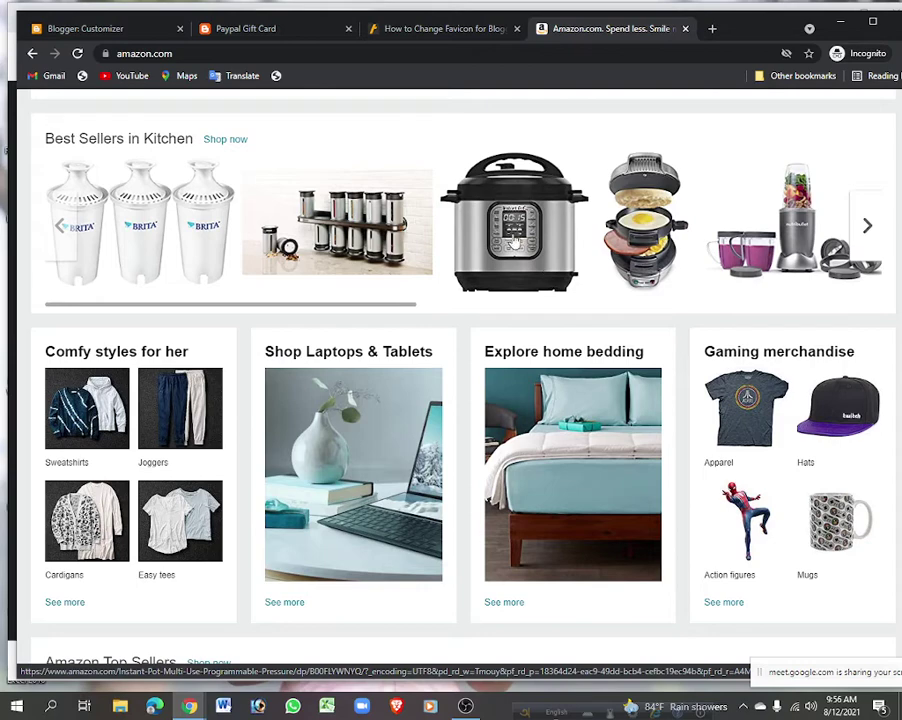
scroll(535, 250, "up", 3)
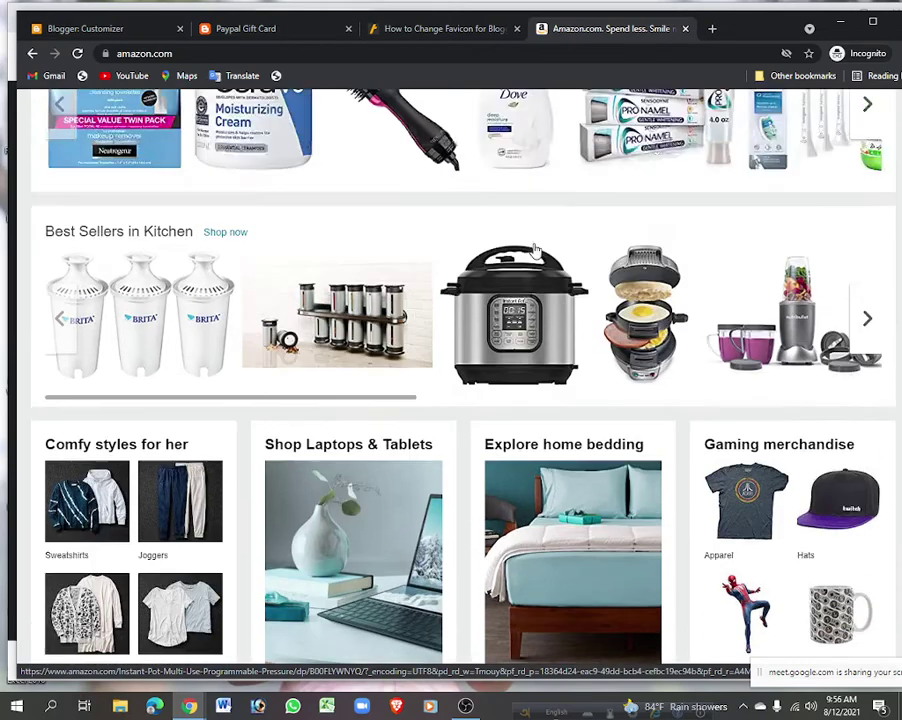
scroll(520, 560, "down", 1)
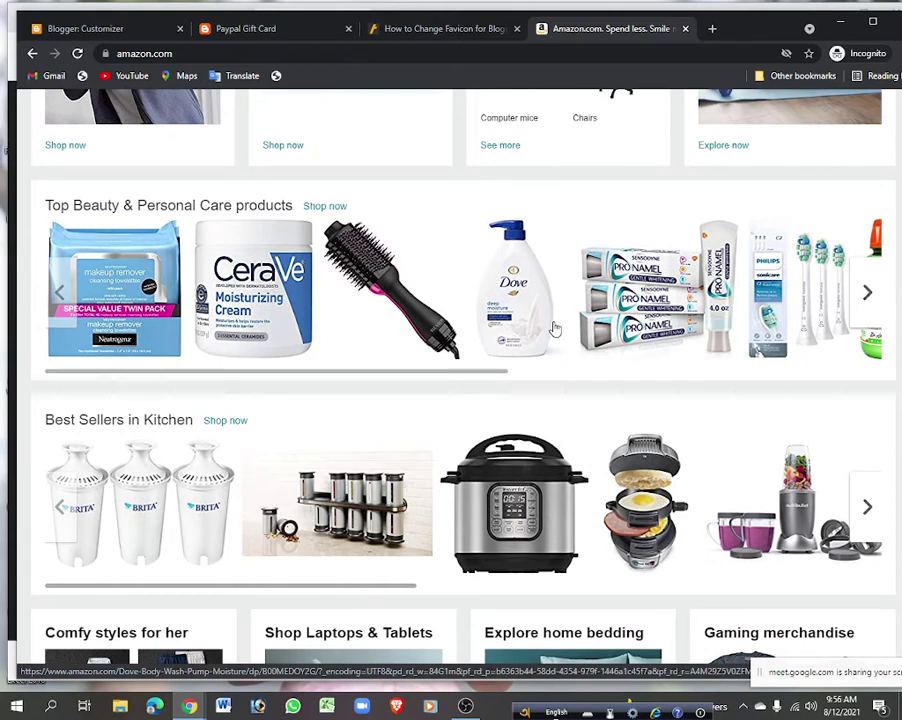
left_click(252, 34)
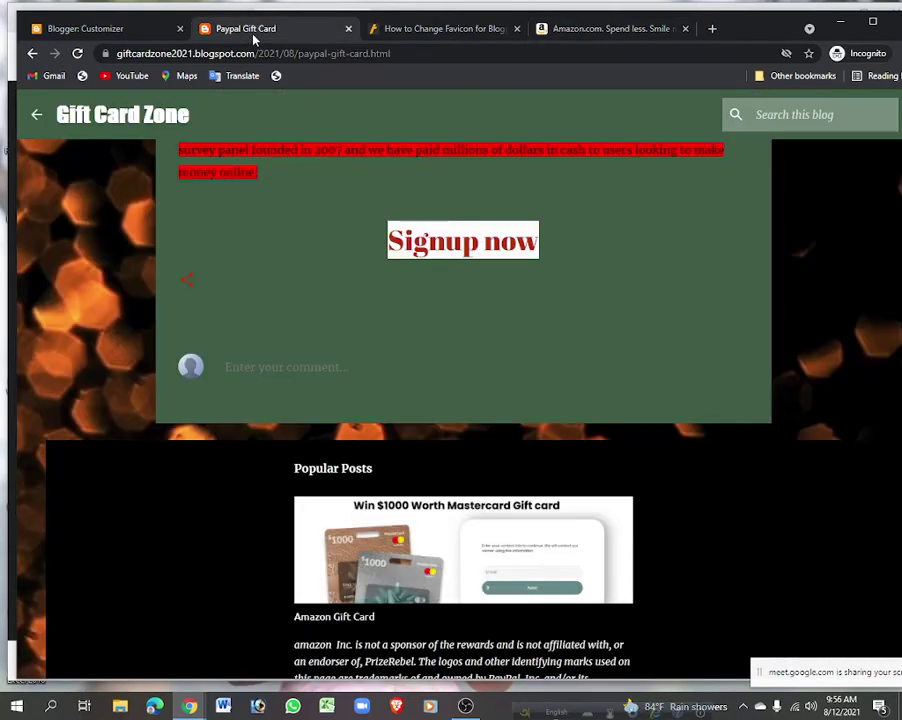
scroll(523, 281, "up", 4)
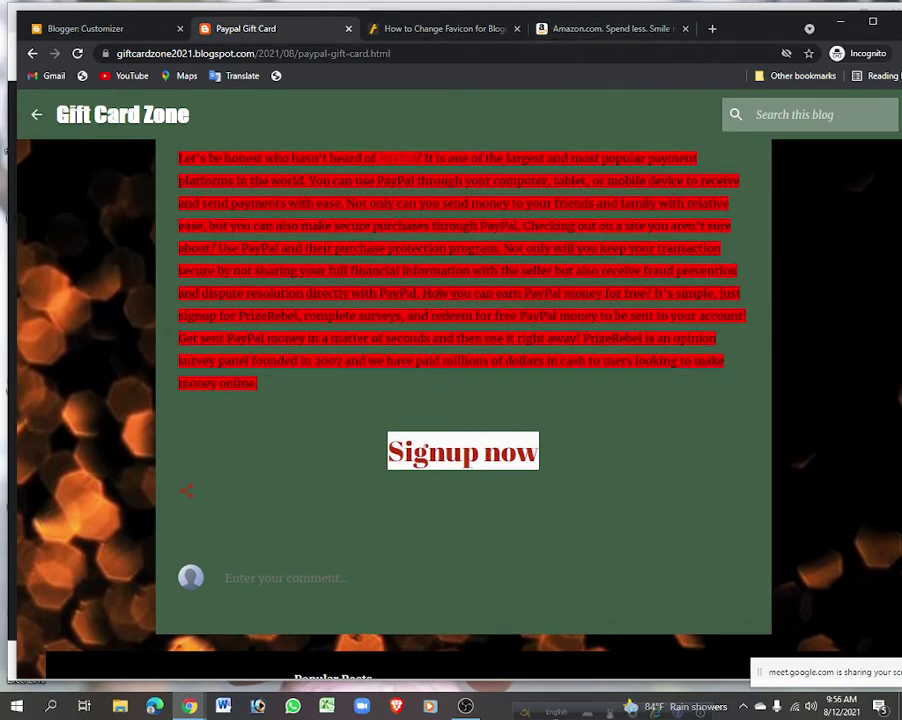
Inspect the theme customizer's blog preview in the browser's developer tools, then leave the customizer for the Theme page.
left_click(85, 28)
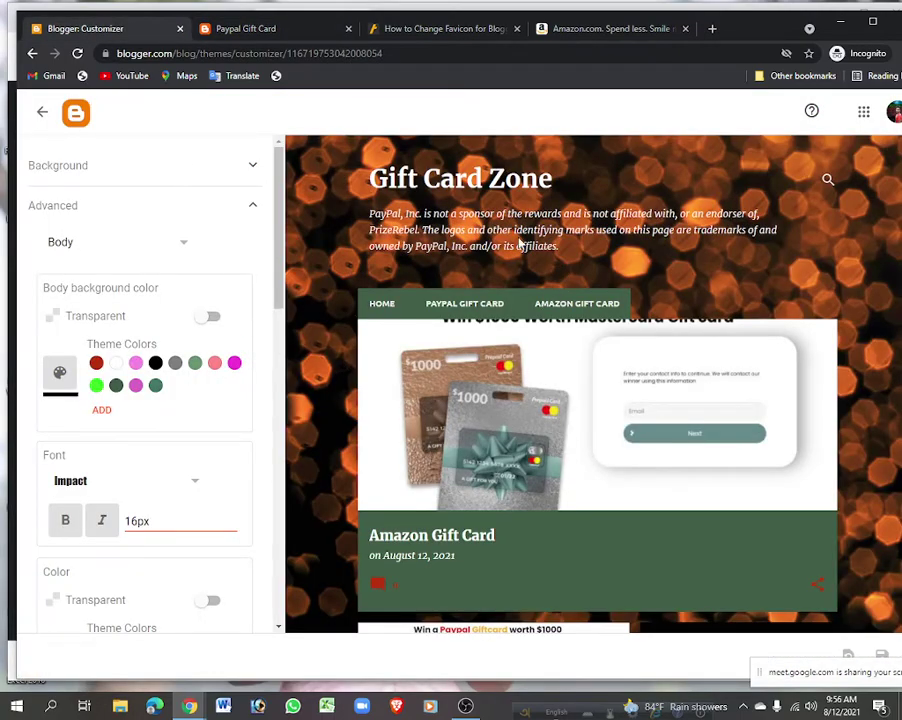
right_click(558, 234)
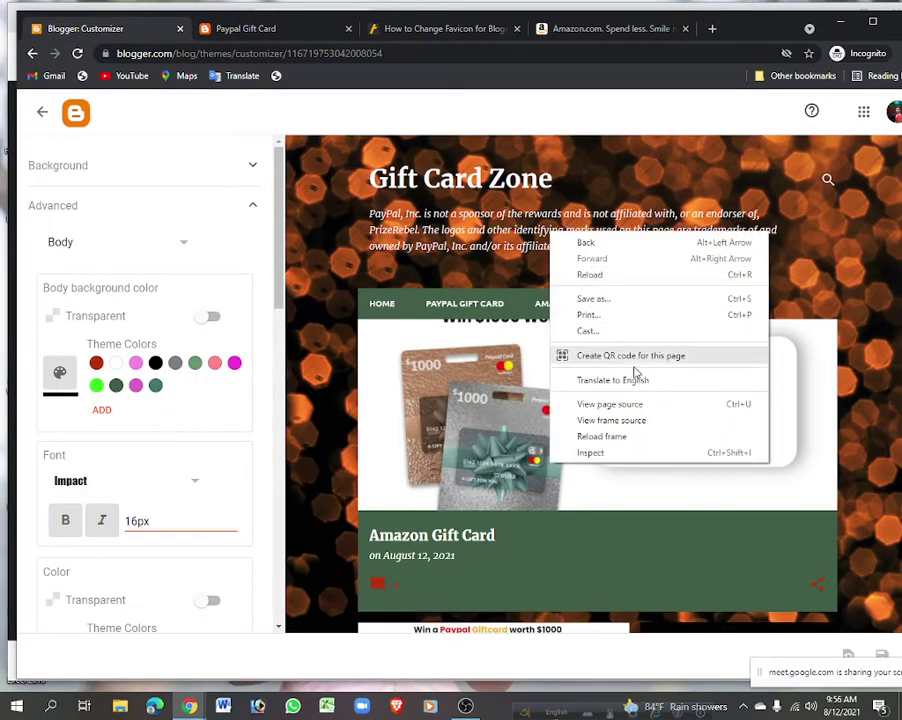
left_click(630, 437)
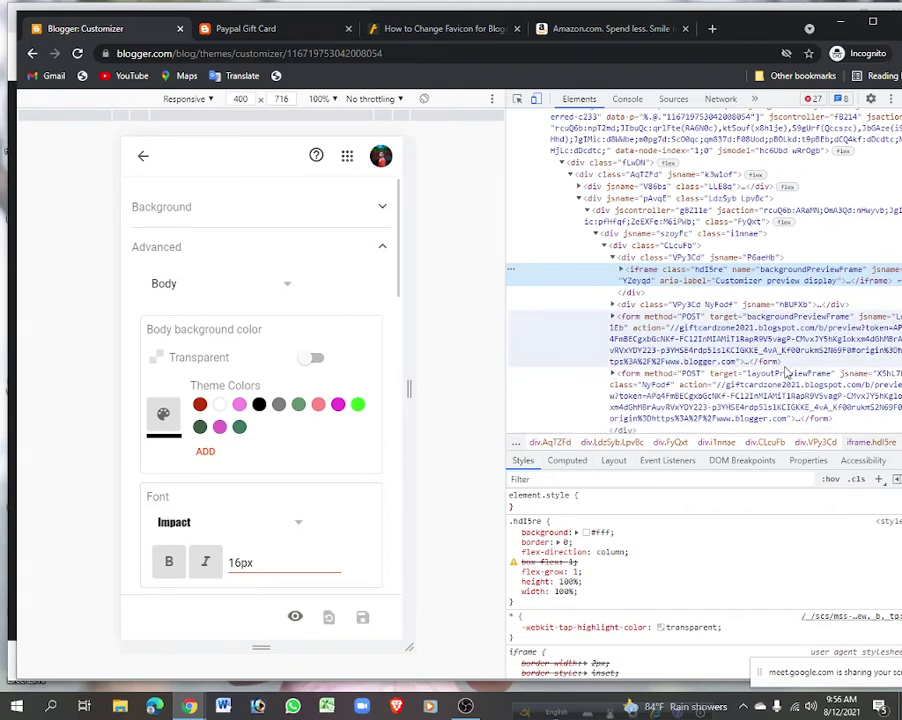
left_click(143, 156)
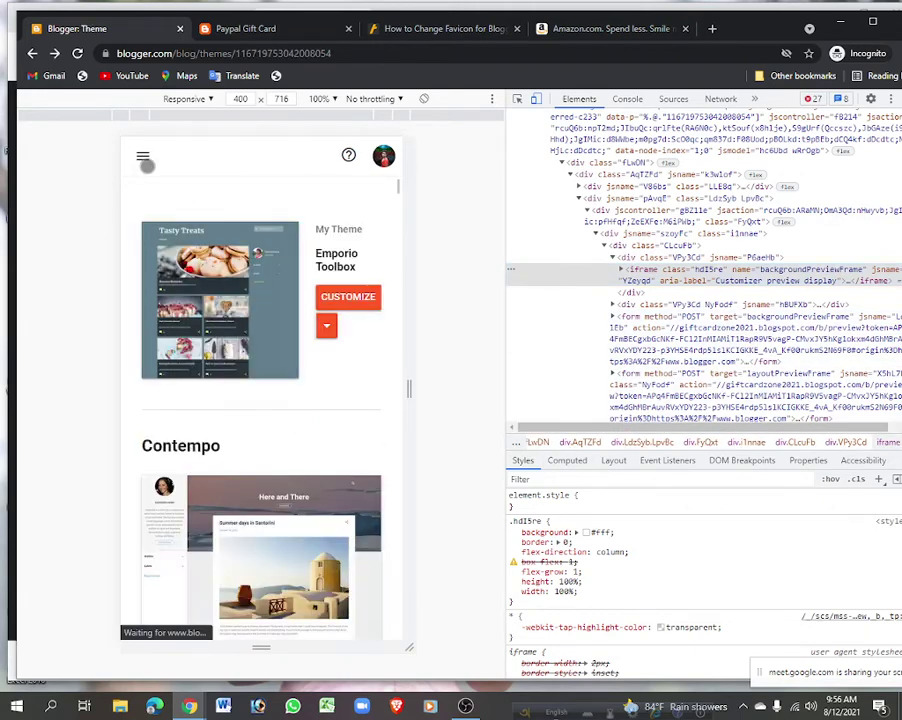
Go back from the live blog's Paypal Gift Card post to the Gift Card Zone home page.
left_click(237, 29)
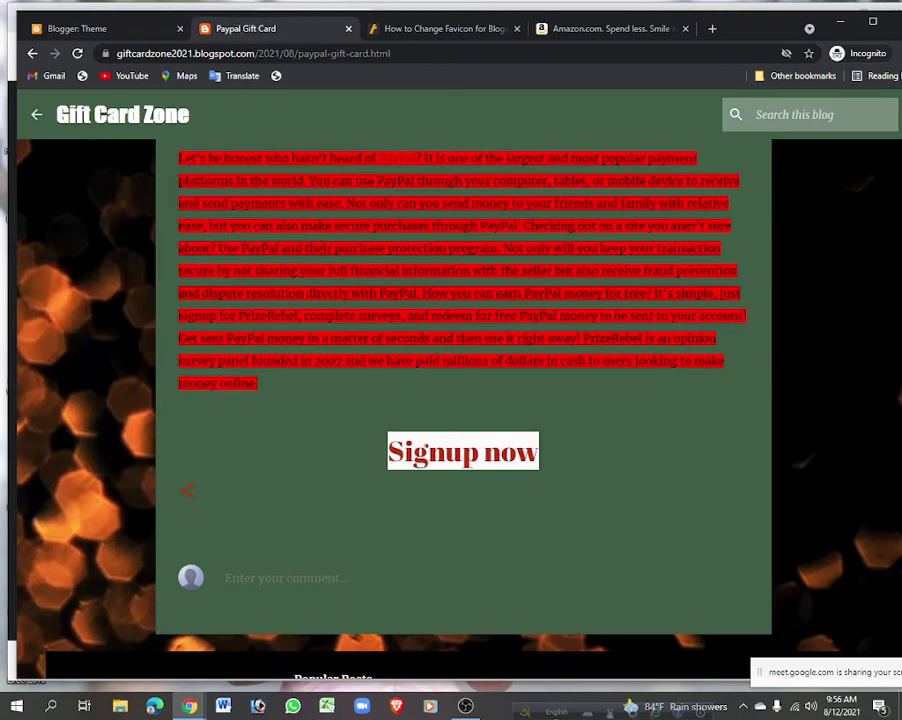
scroll(340, 281, "up", 10)
left_click(36, 116)
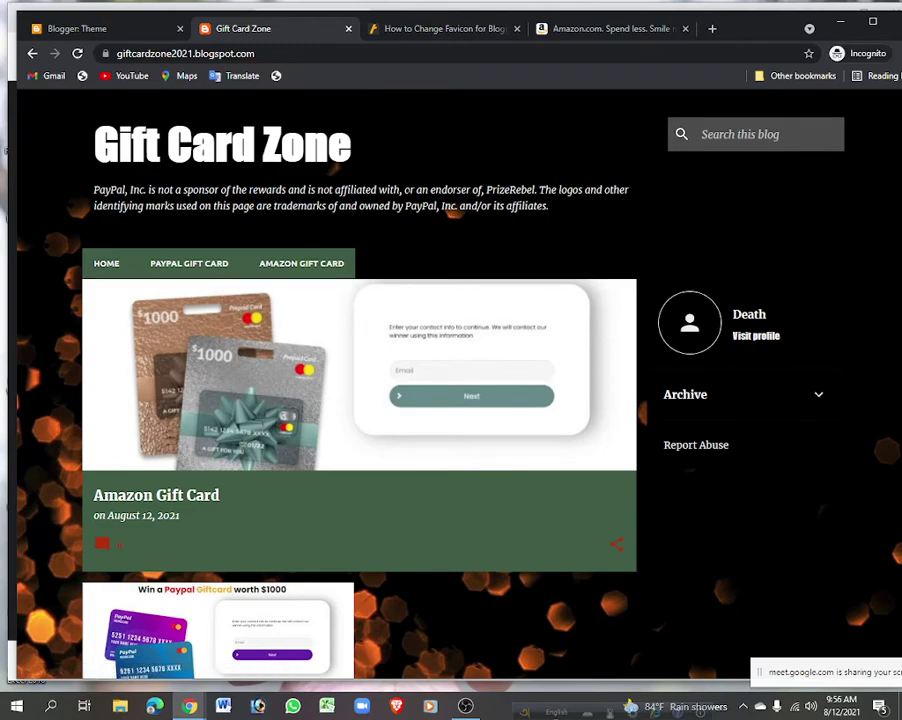
Reload Blogger's Theme page and close the developer tools.
left_click(93, 28)
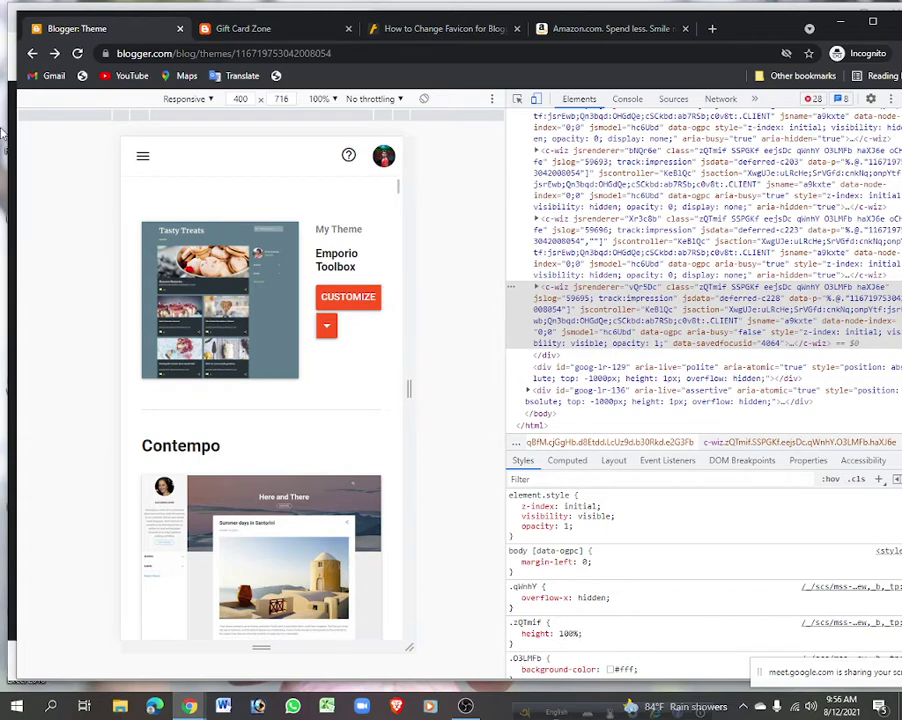
left_click(79, 53)
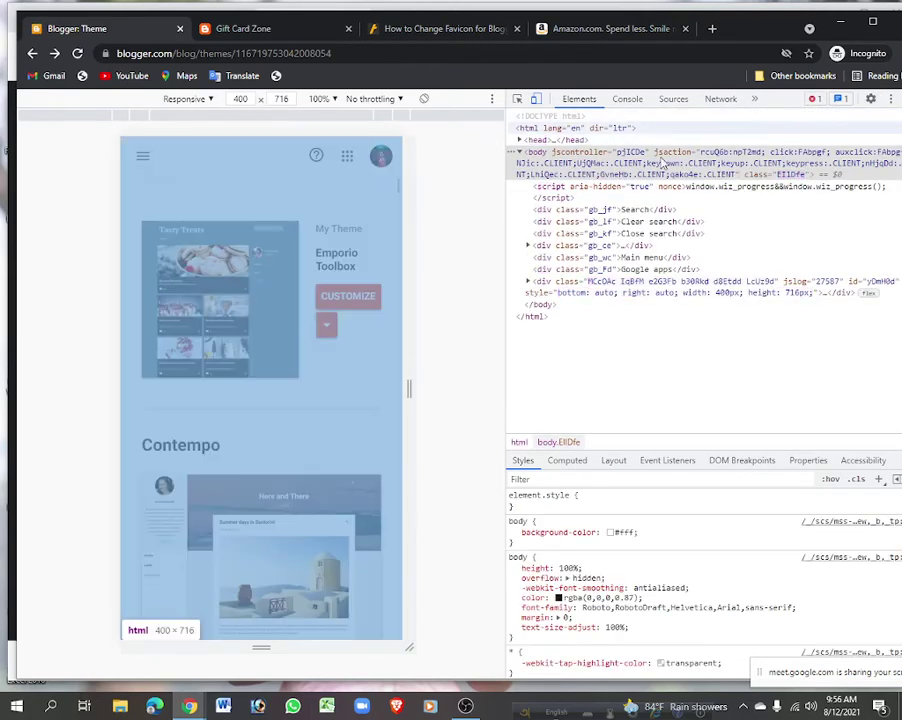
left_click_drag(505, 211, 408, 211)
left_click_drag(785, 45, 822, 43)
left_click(826, 92)
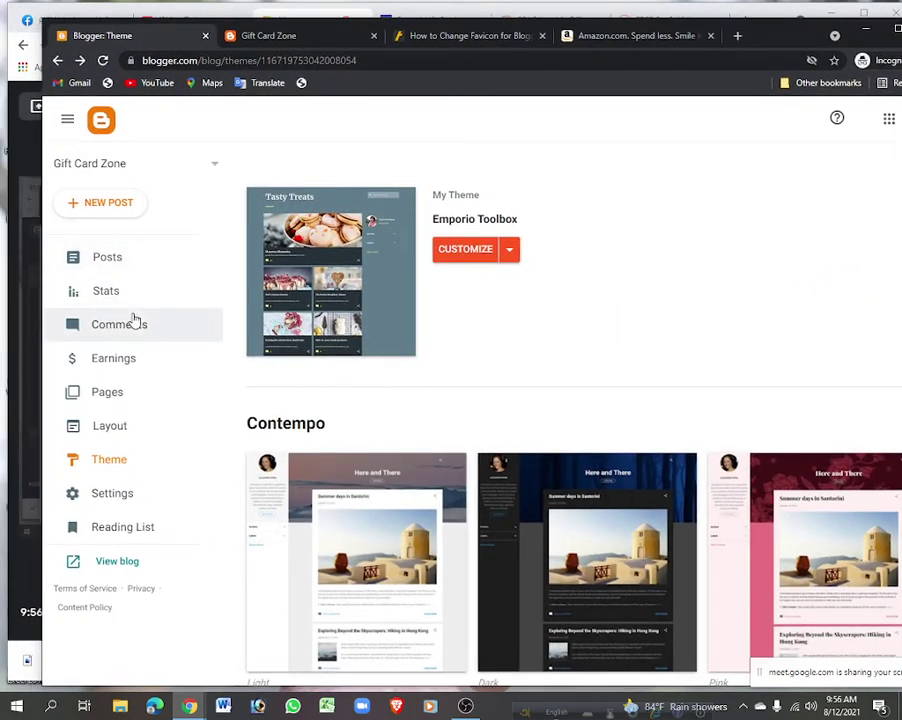
Open the blog's Layout page and compare its gadgets, especially those in the sidebar, with the live home page.
left_click(127, 427)
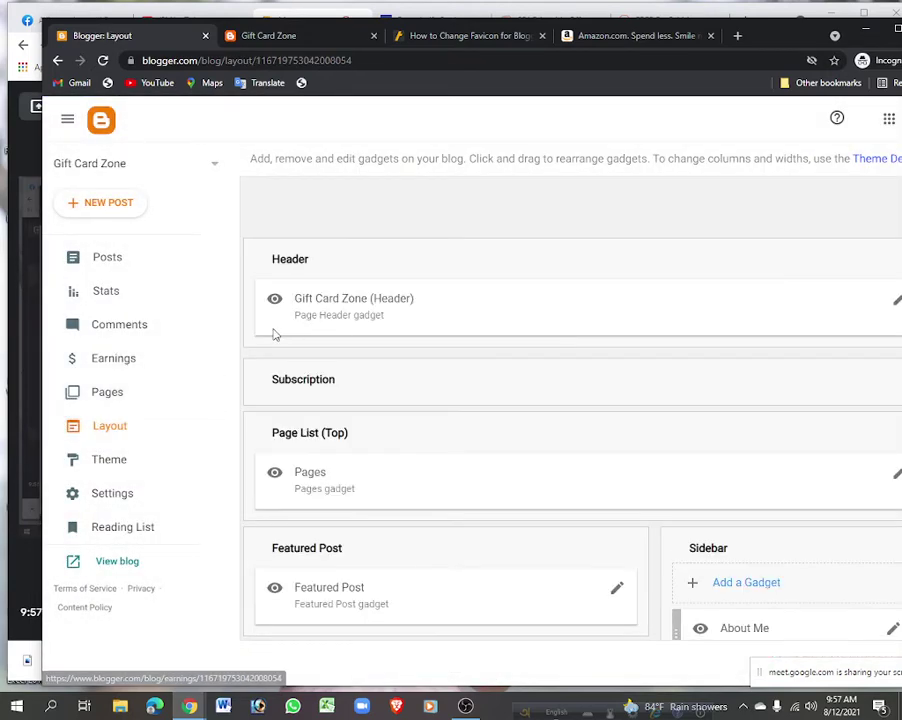
scroll(600, 470, "down", 1)
scroll(530, 484, "down", 5)
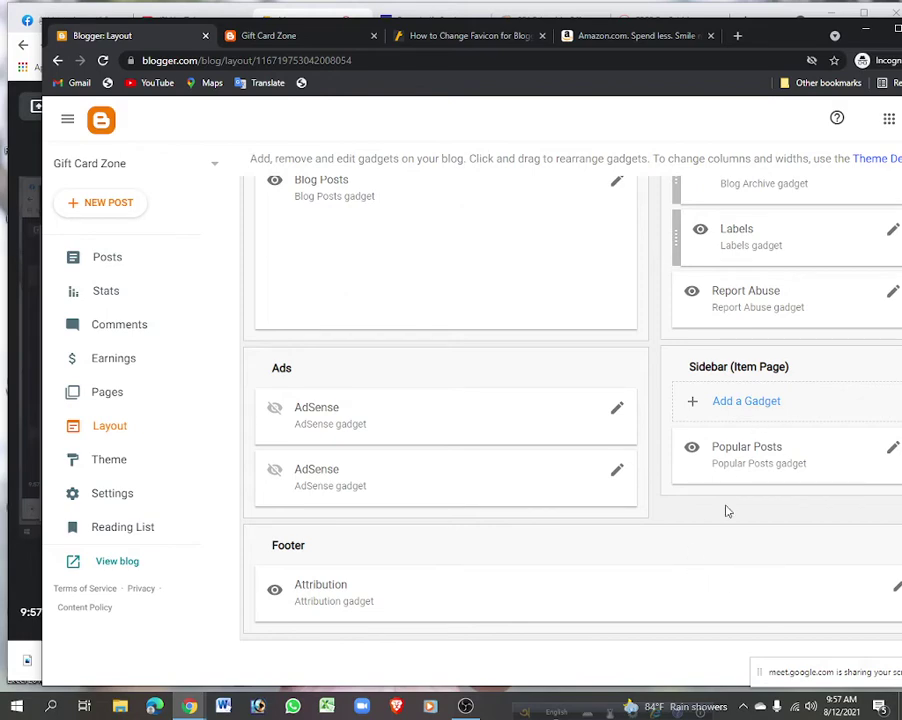
scroll(762, 452, "up", 2)
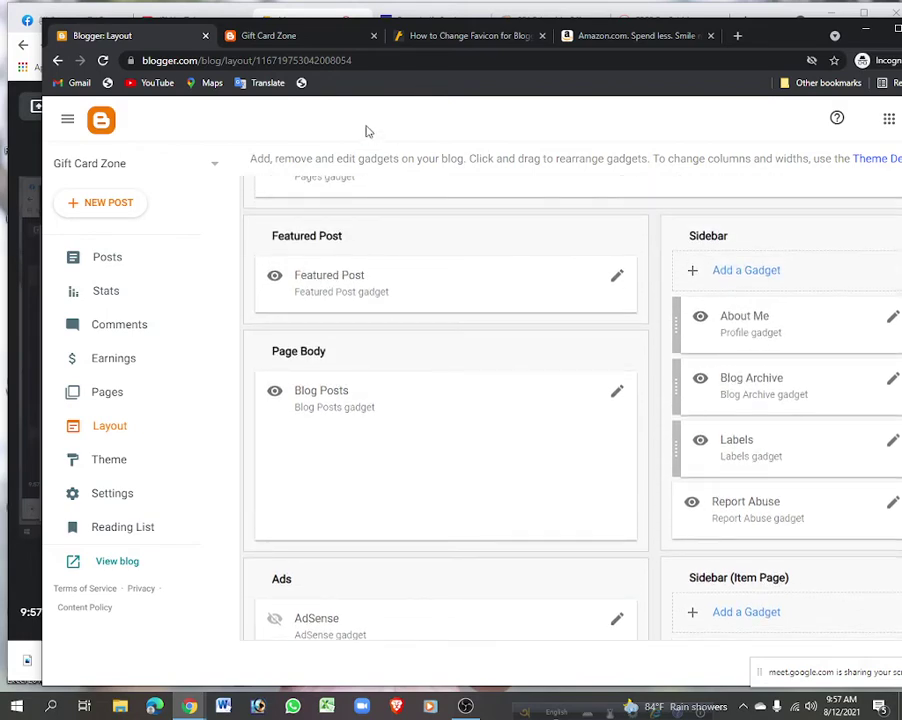
left_click(290, 35)
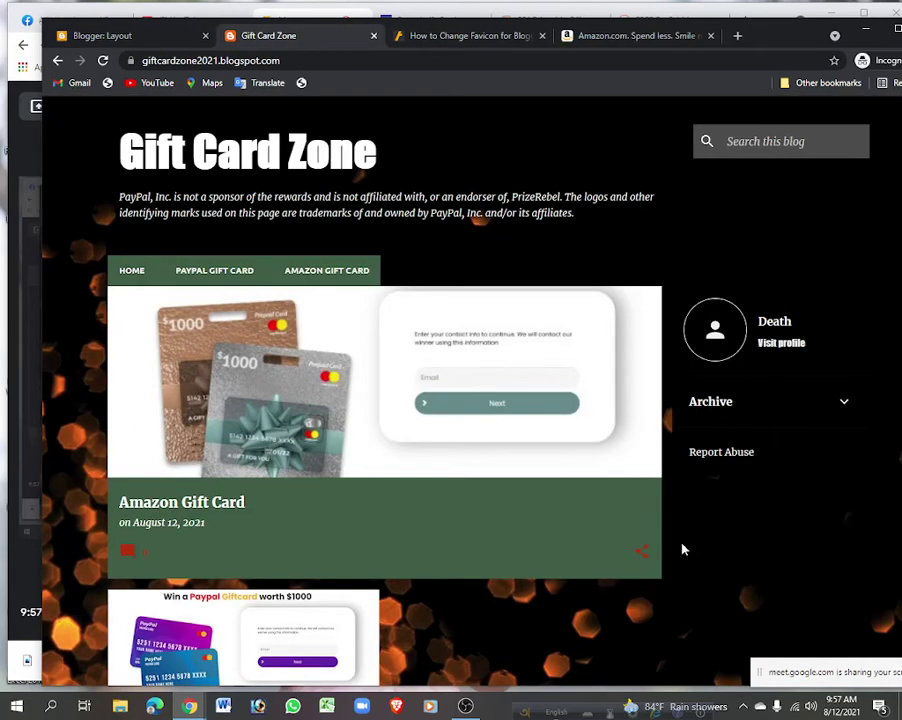
left_click(120, 35)
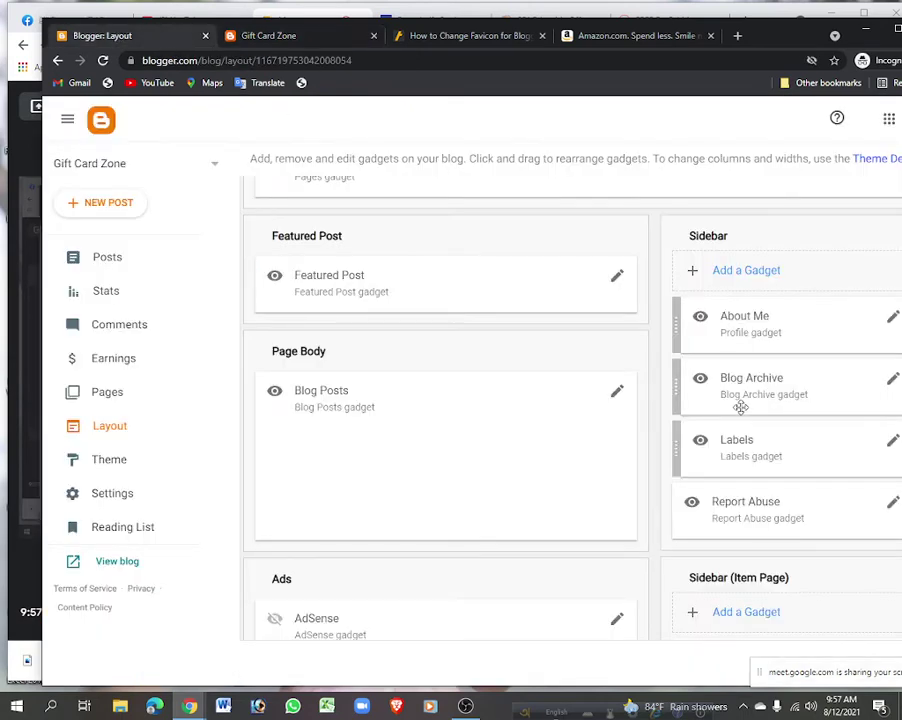
scroll(742, 407, "down", 1)
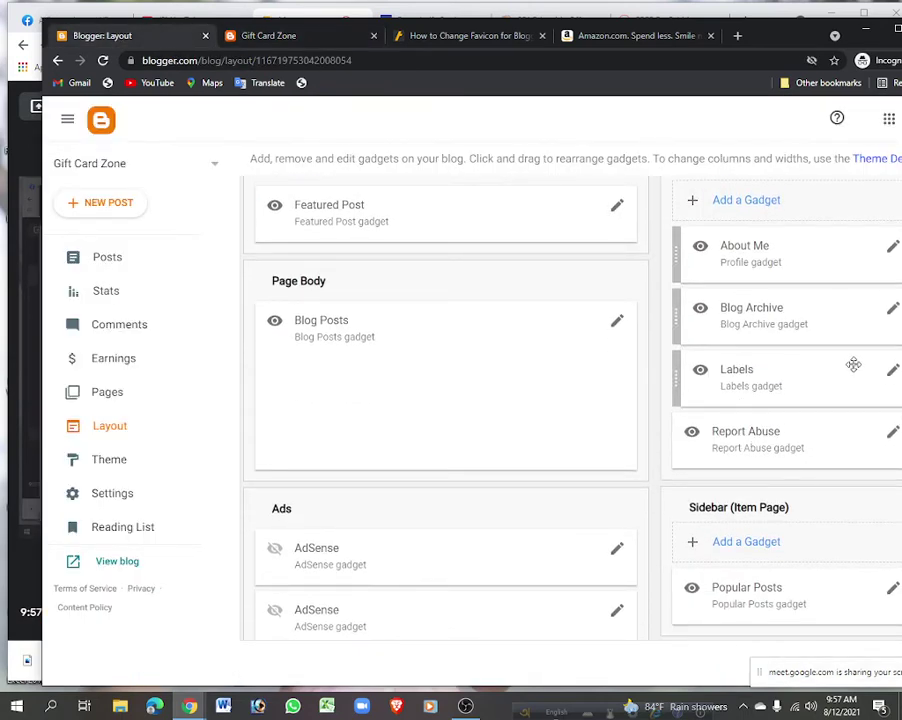
Check the live blog's Report Abuse link, Archive section, search box and description, closing the report page.
left_click(262, 36)
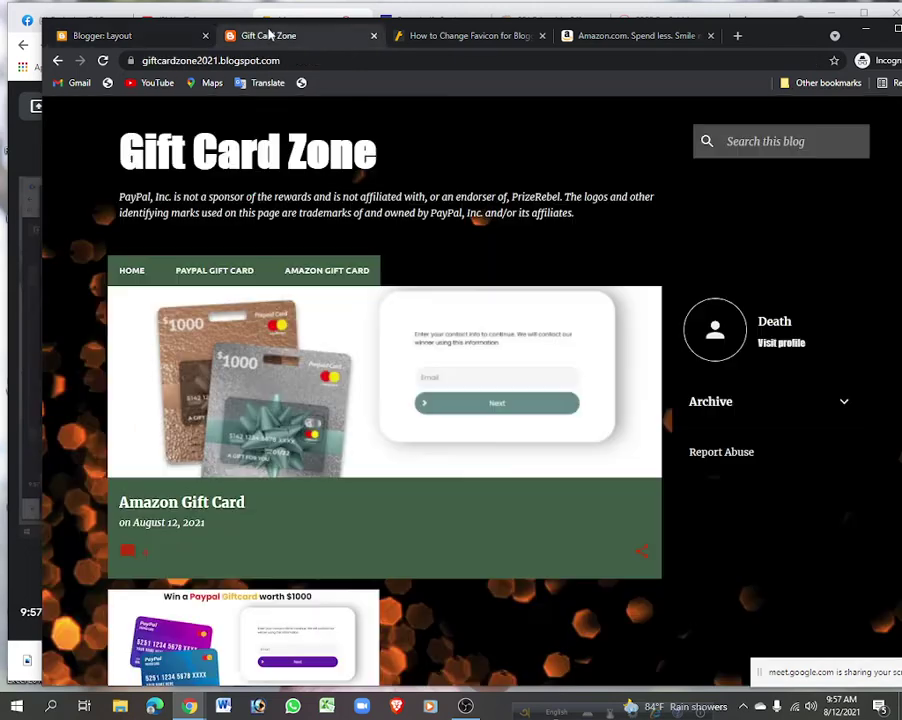
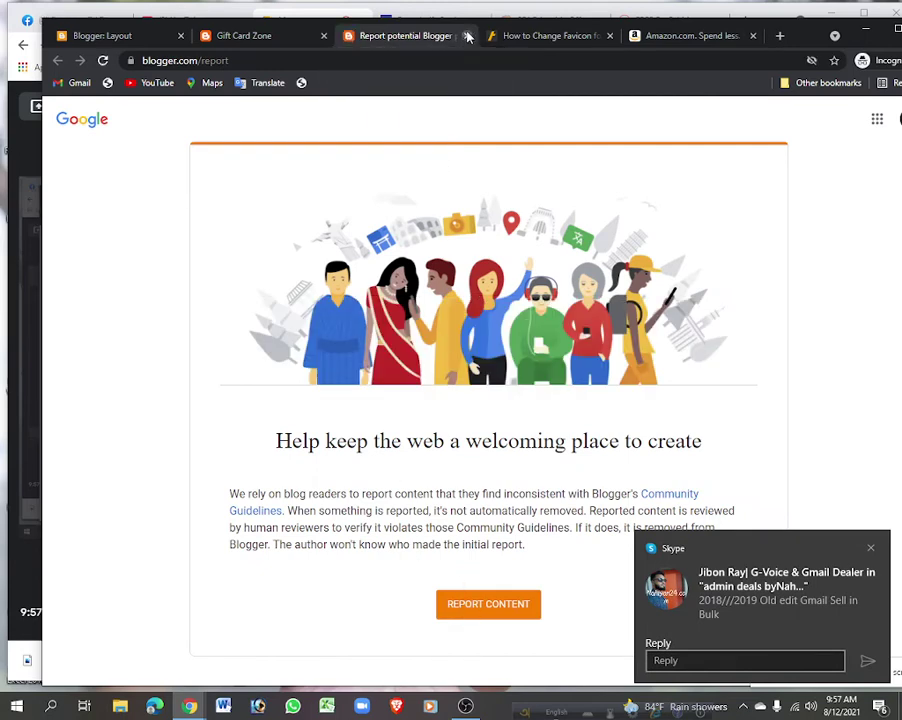
left_click(467, 36)
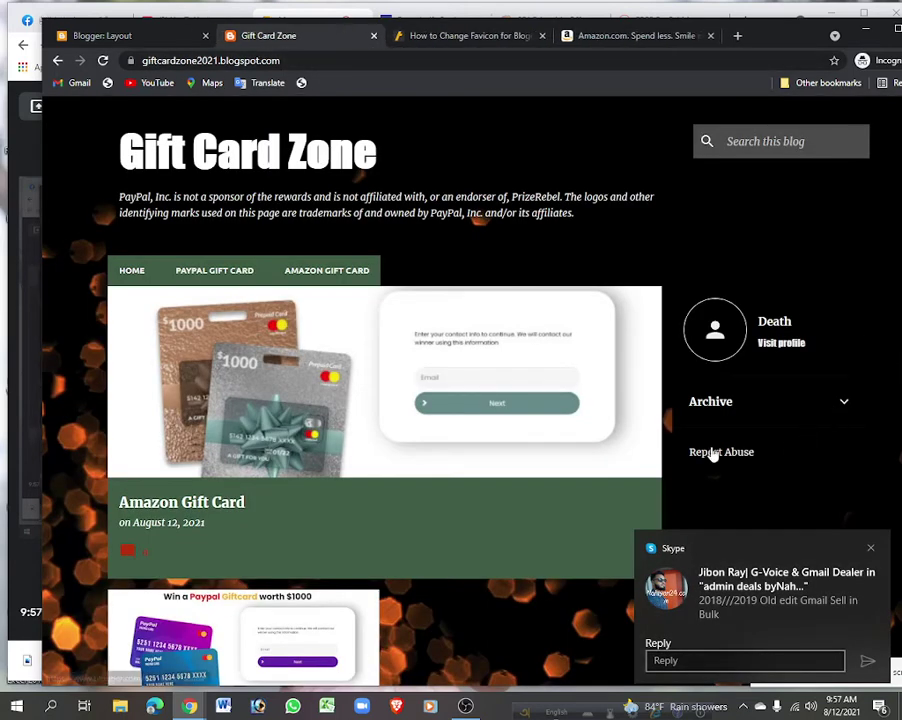
left_click(842, 405)
left_click(843, 409)
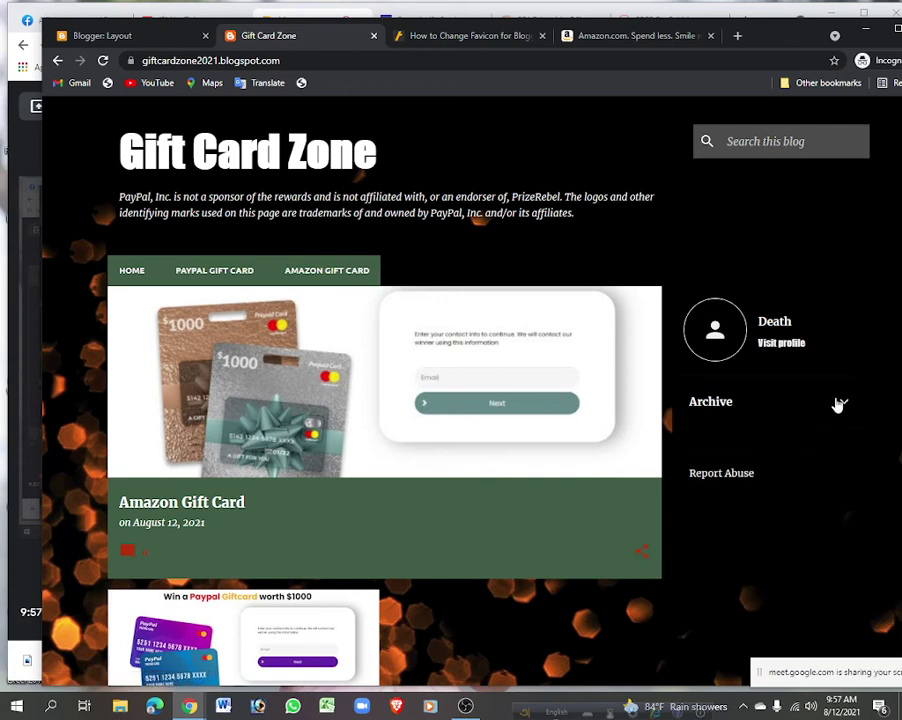
left_click(762, 141)
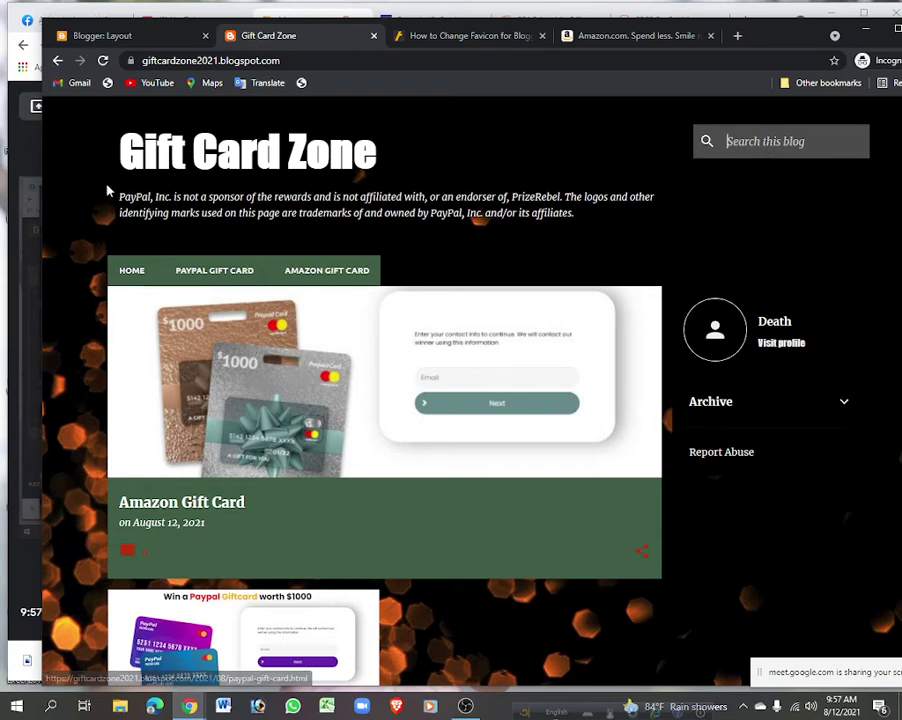
left_click_drag(110, 190, 588, 215)
left_click(288, 227)
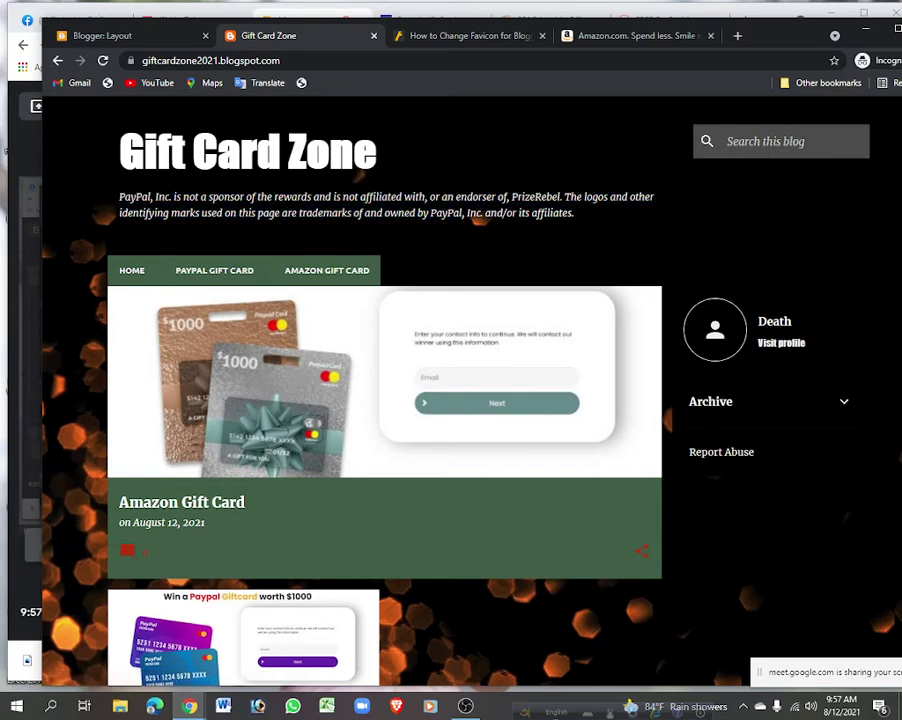
scroll(100, 173, "down", 2)
Open the customizer for the blog's current theme and expand its Advanced settings.
left_click(128, 38)
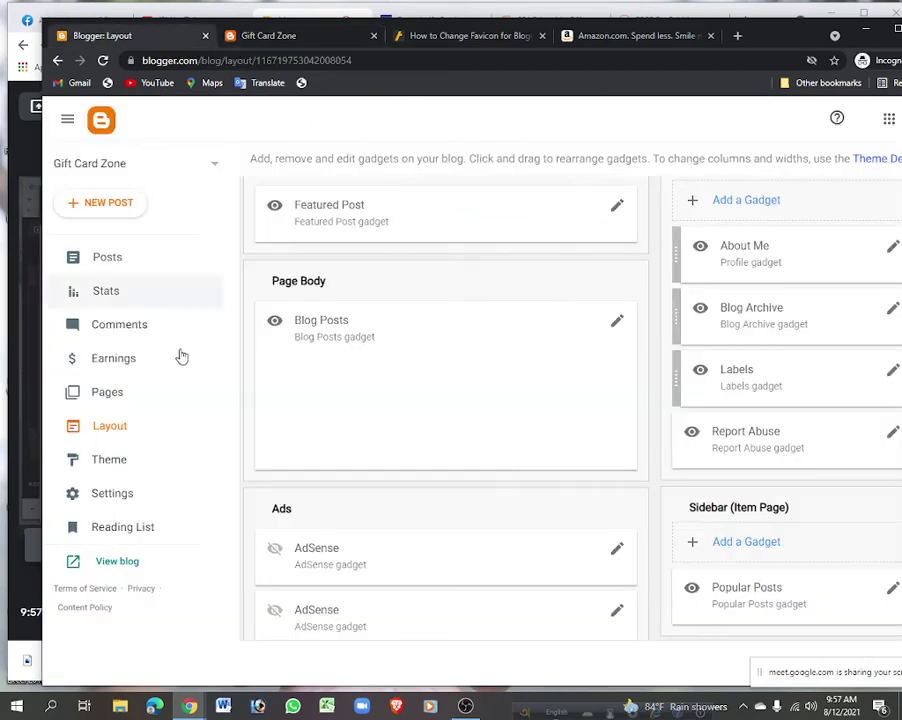
left_click(132, 461)
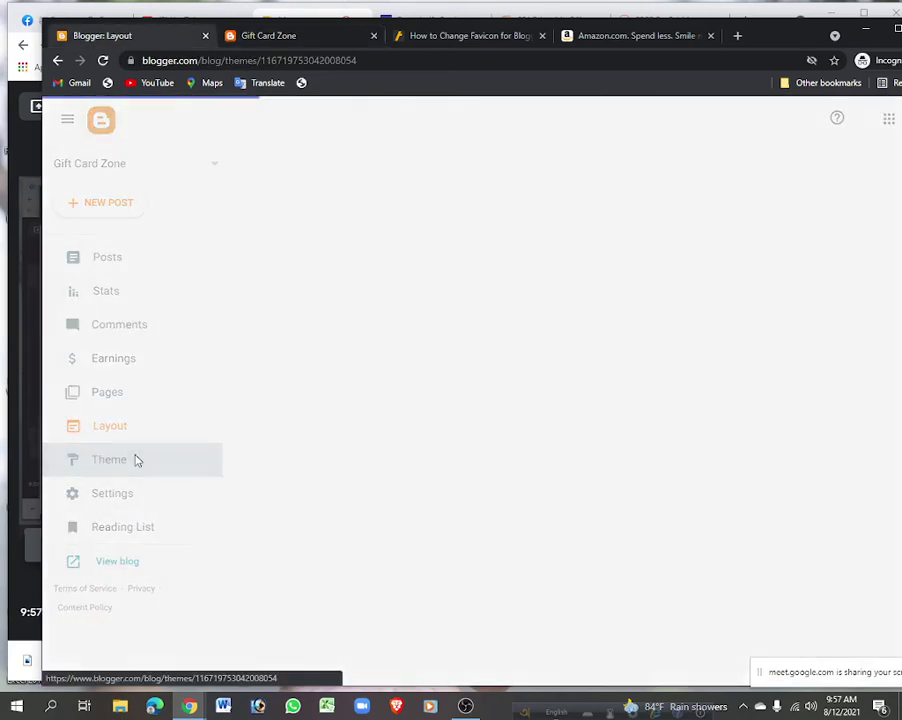
left_click(460, 249)
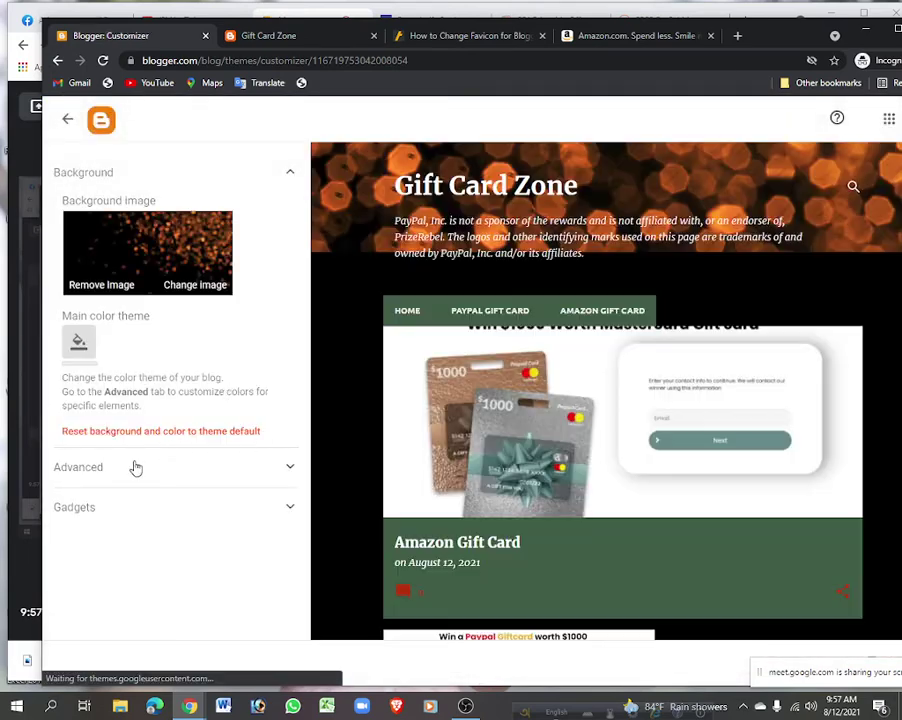
left_click(135, 467)
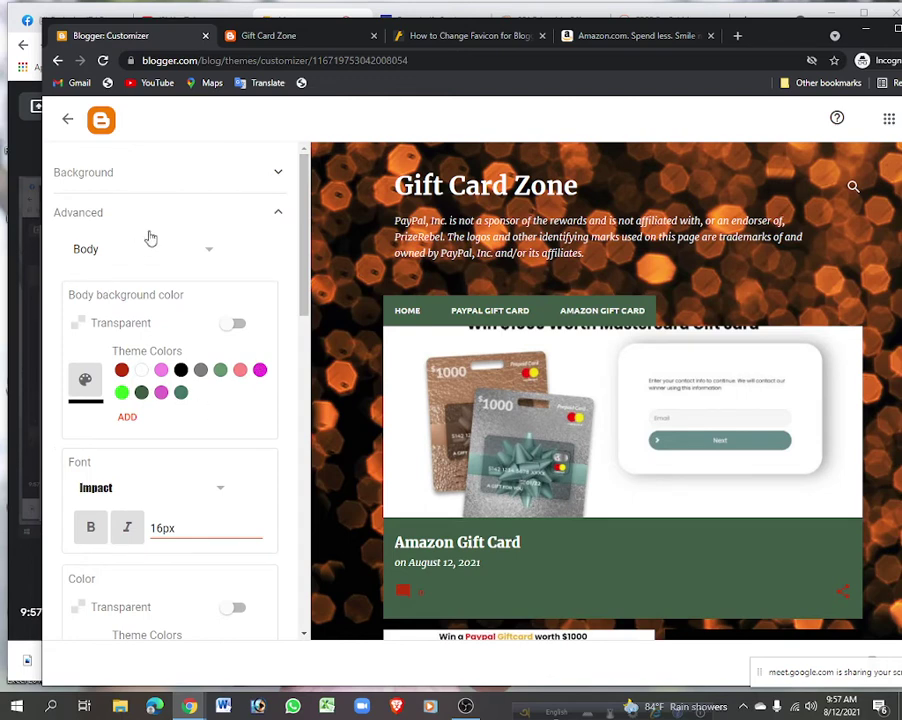
Review the advanced Body fonts and colors, the Background settings, and the theme preview down to its footer.
left_click(187, 254)
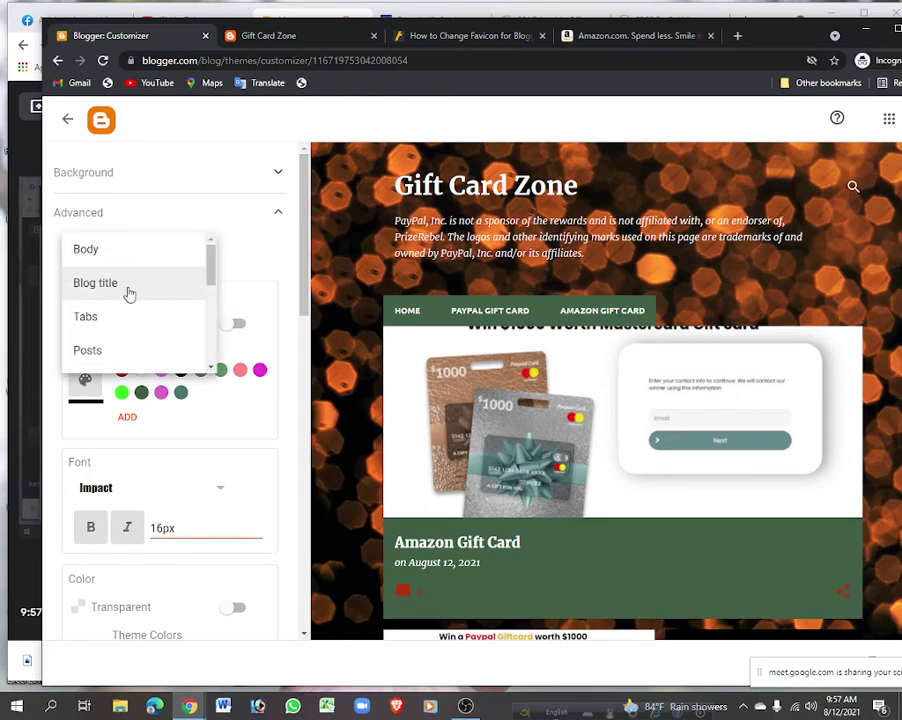
left_click(82, 246)
scroll(216, 437, "down", 2)
scroll(216, 437, "down", 6)
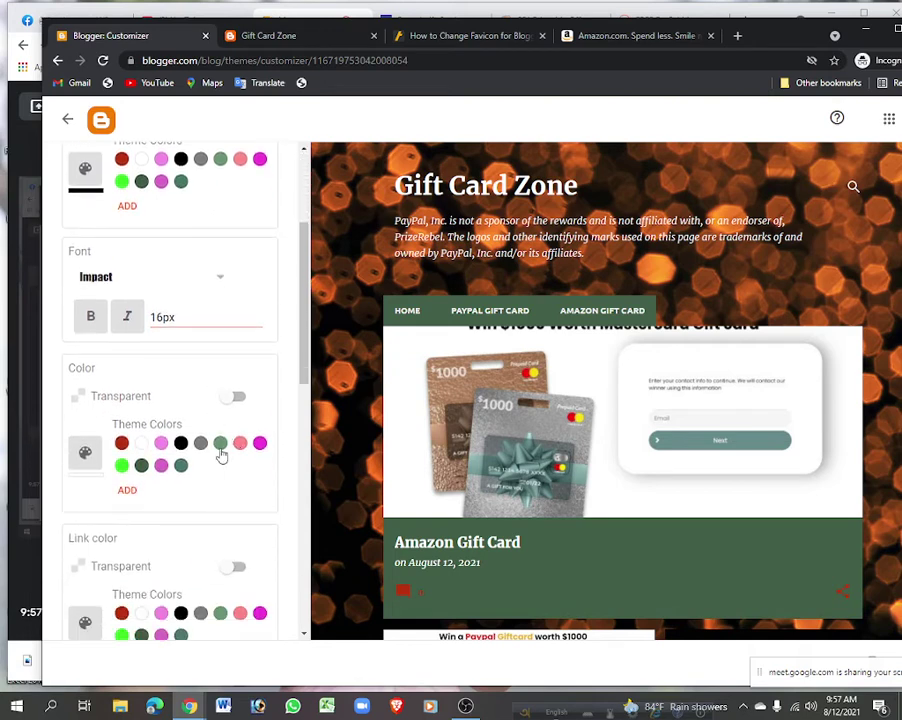
scroll(220, 460, "down", 2)
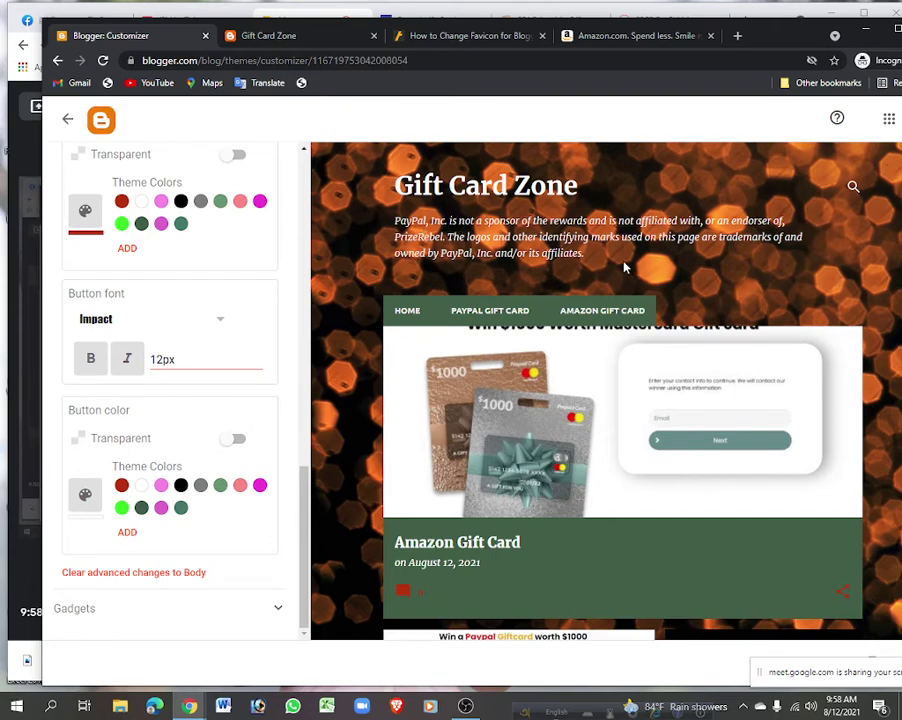
scroll(213, 266, "up", 10)
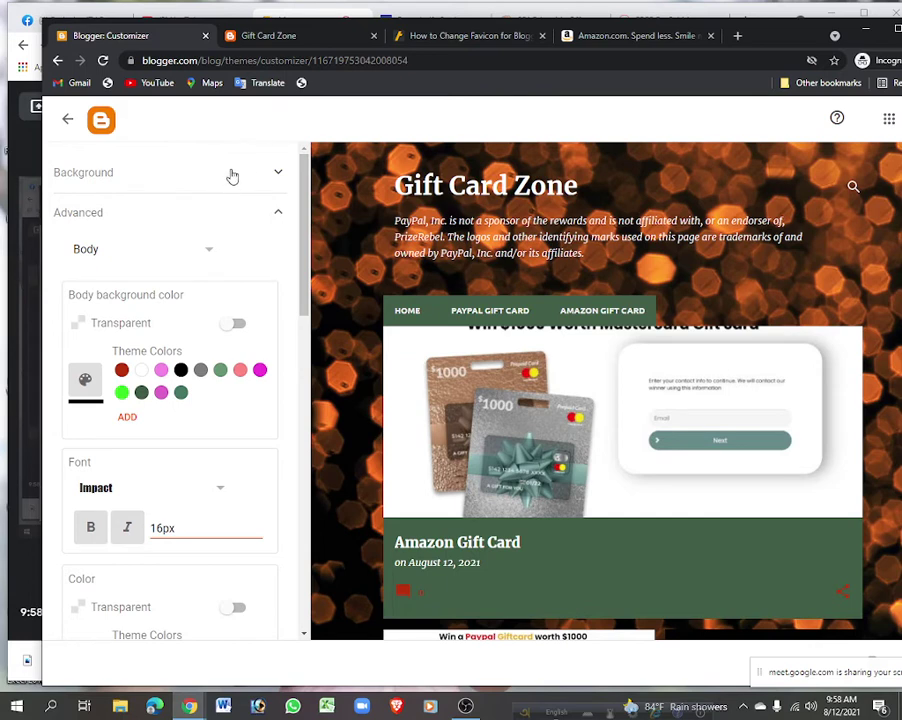
left_click(232, 176)
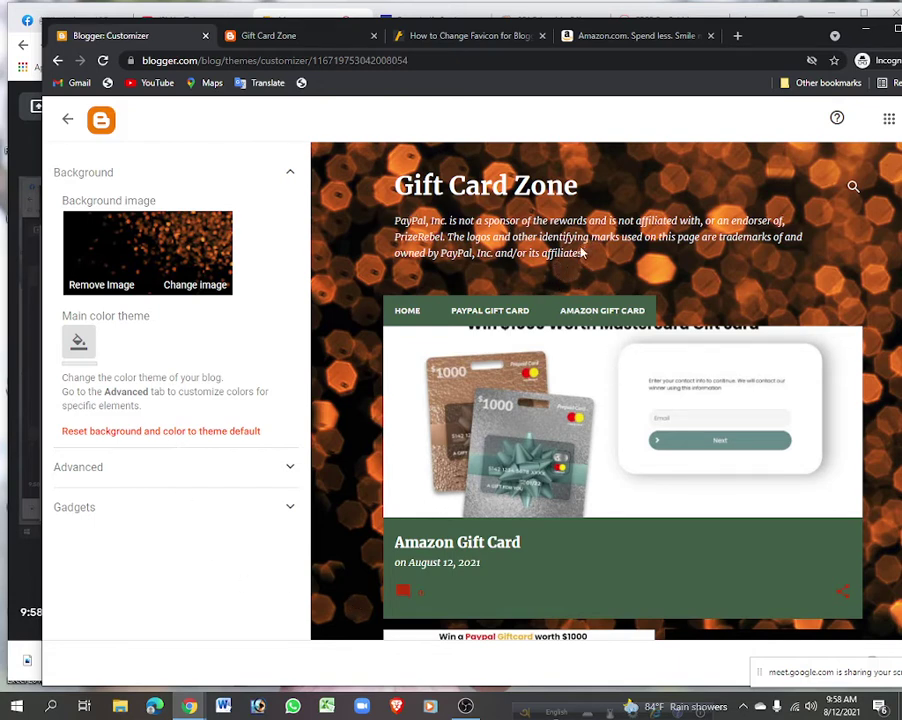
scroll(618, 366, "down", 5)
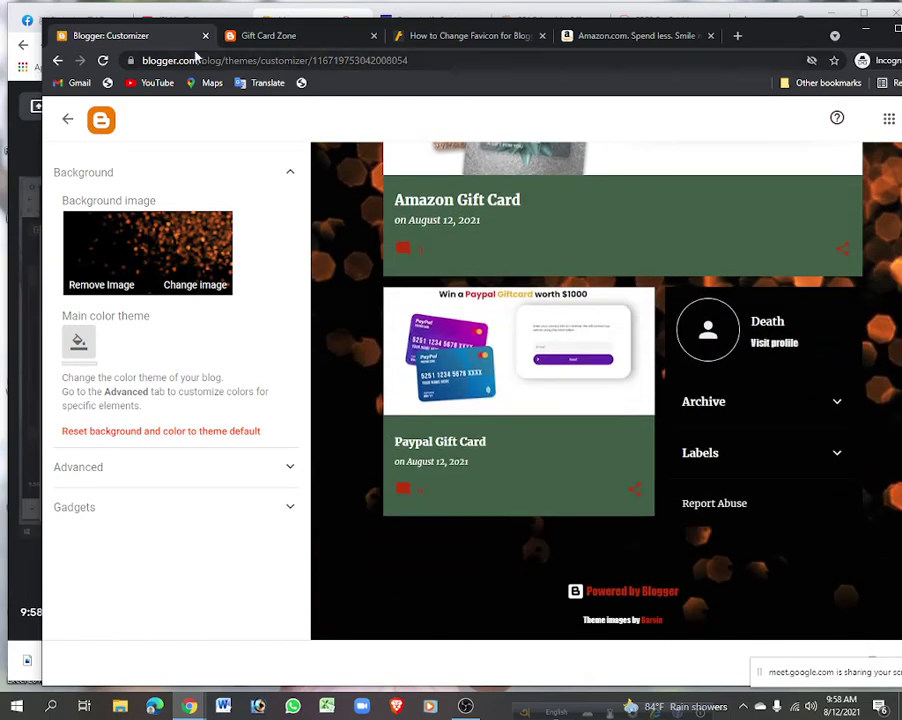
Open the Paypal Gift Card page from the live blog's navigation and return to the home page.
left_click(248, 36)
scroll(345, 335, "up", 3)
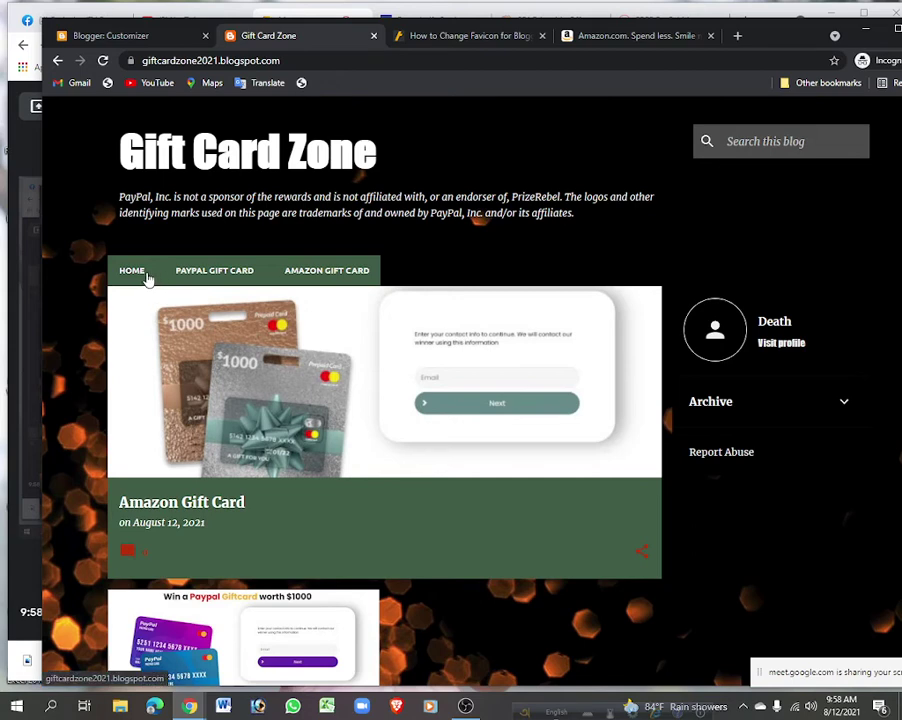
left_click(192, 271)
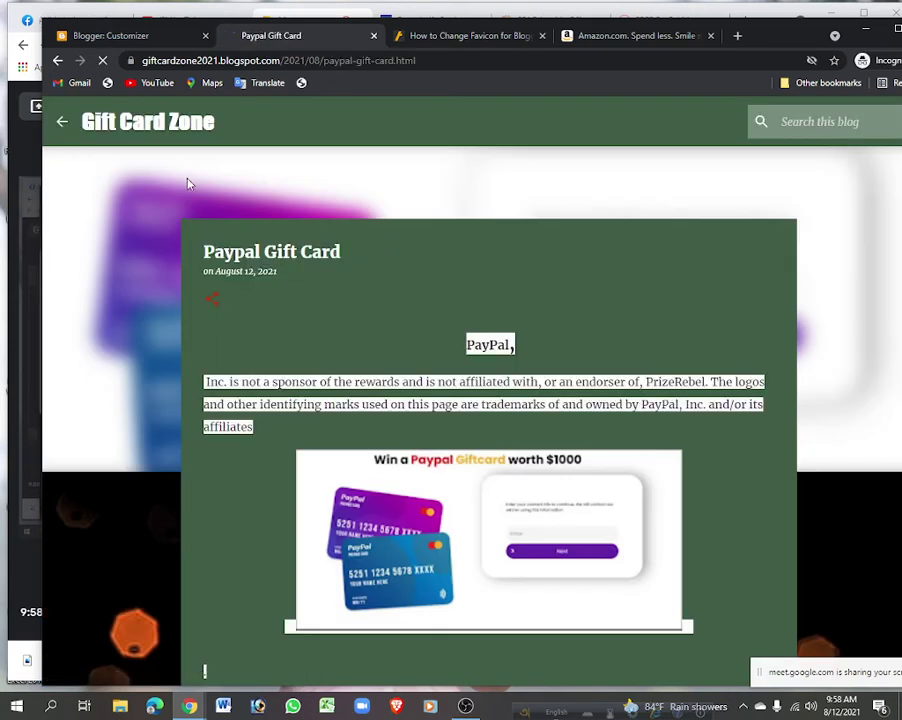
left_click(58, 122)
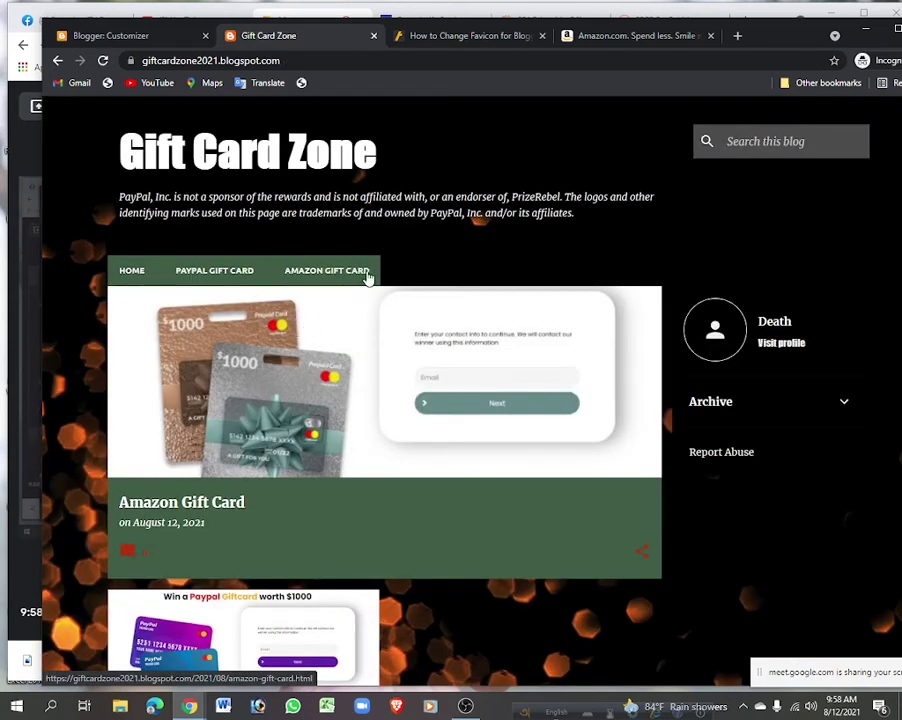
Leave the theme customizer for the Layout page and examine its gadgets from the header to the footer.
left_click(115, 35)
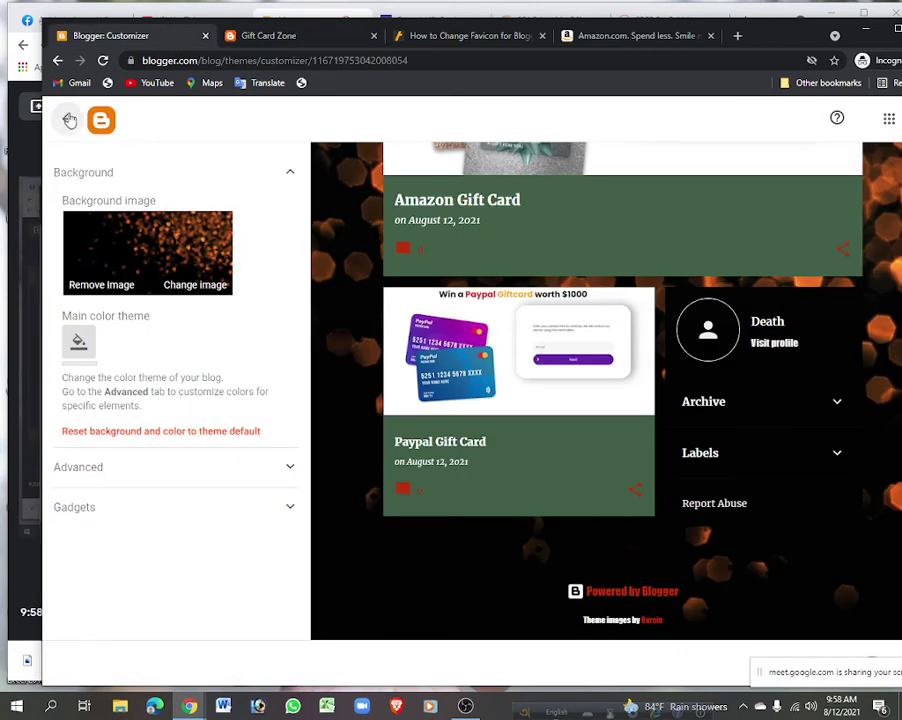
left_click(69, 120)
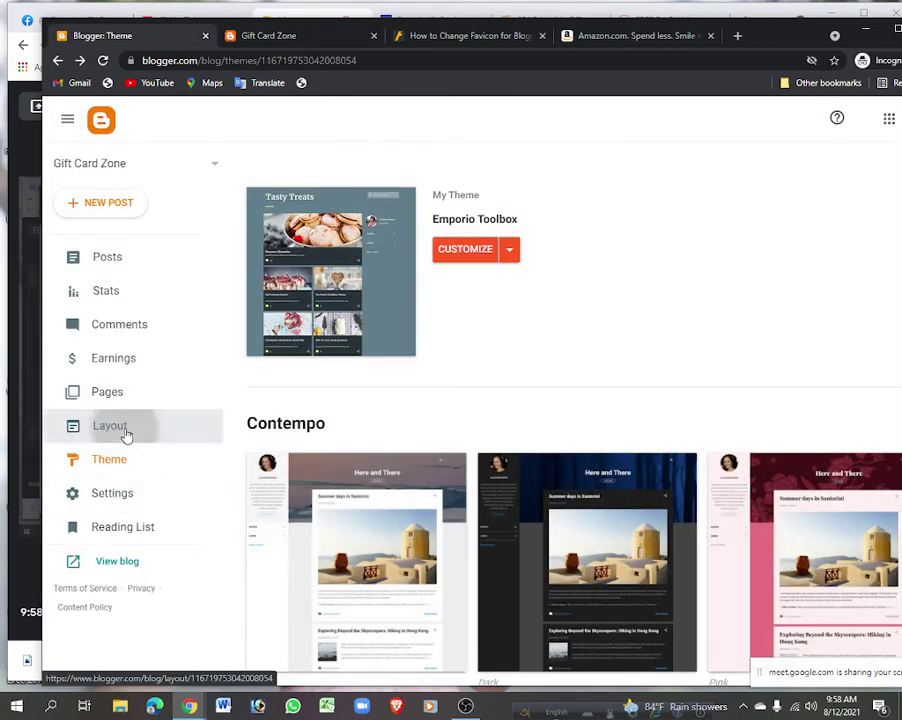
left_click(125, 430)
scroll(430, 438, "down", 2)
scroll(430, 438, "down", 1)
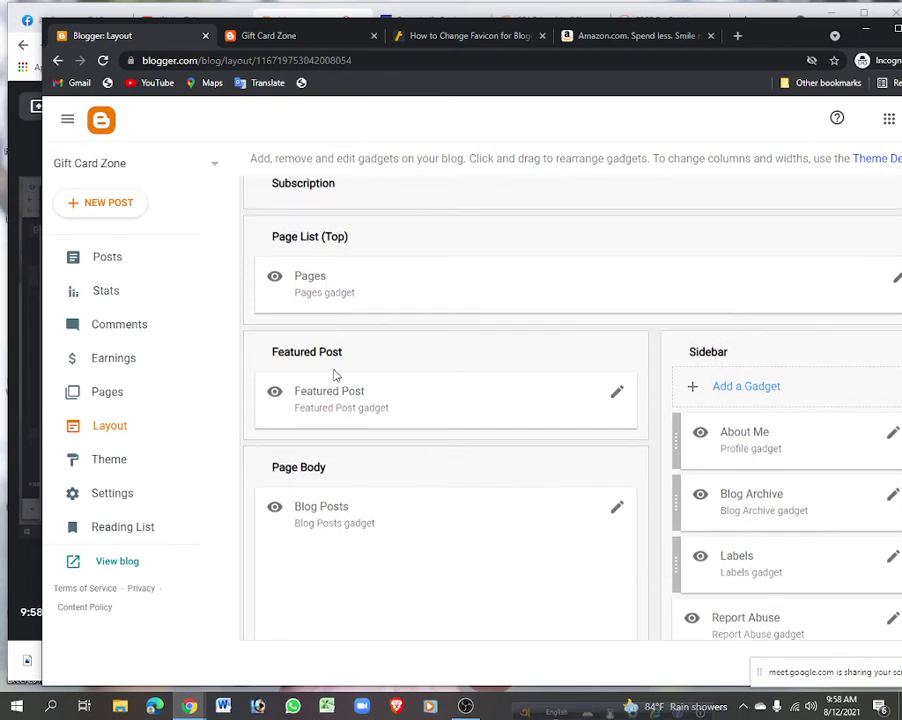
scroll(498, 370, "up", 2)
scroll(502, 397, "down", 1)
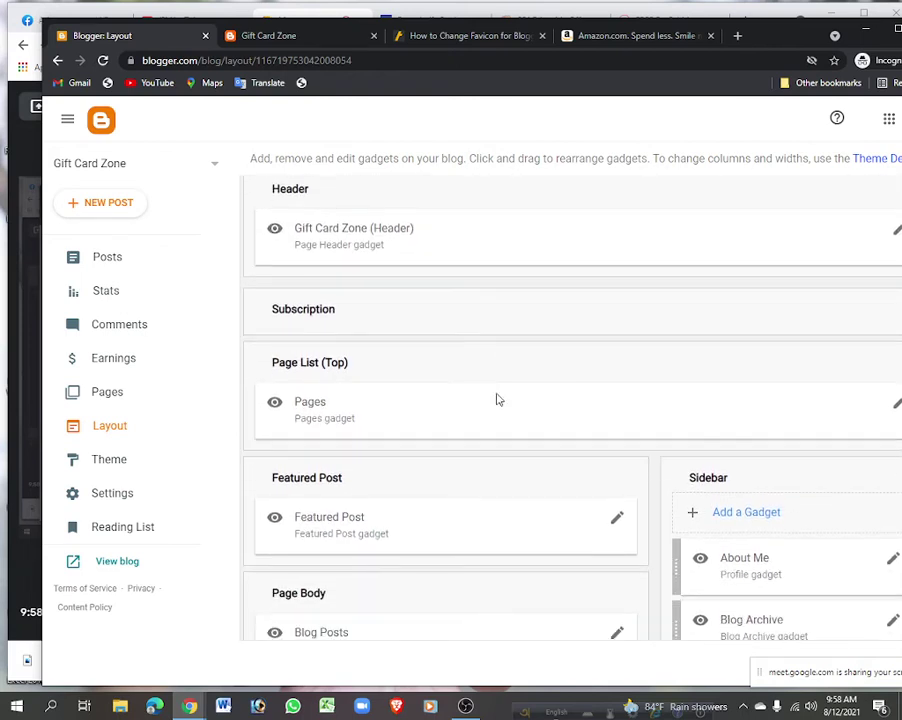
scroll(761, 462, "down", 3)
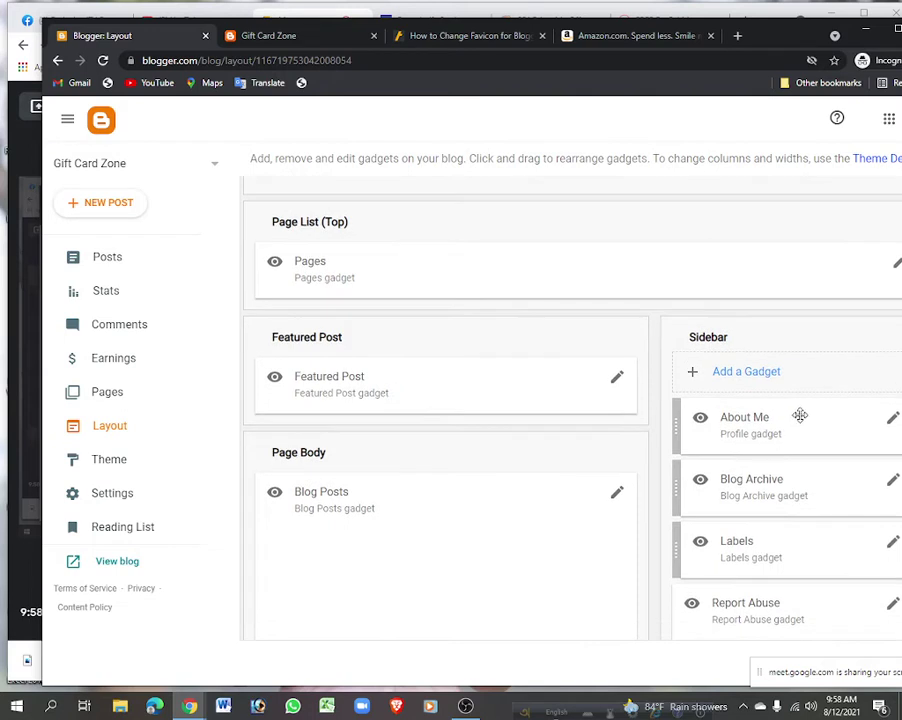
scroll(448, 507, "down", 5)
scroll(448, 507, "down", 1)
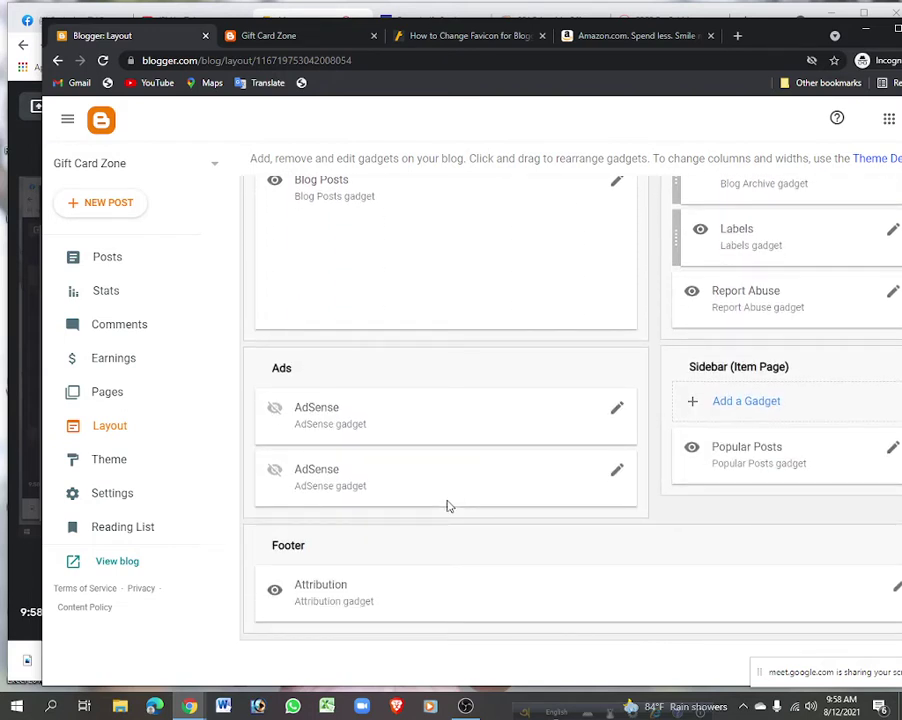
scroll(448, 507, "up", 6)
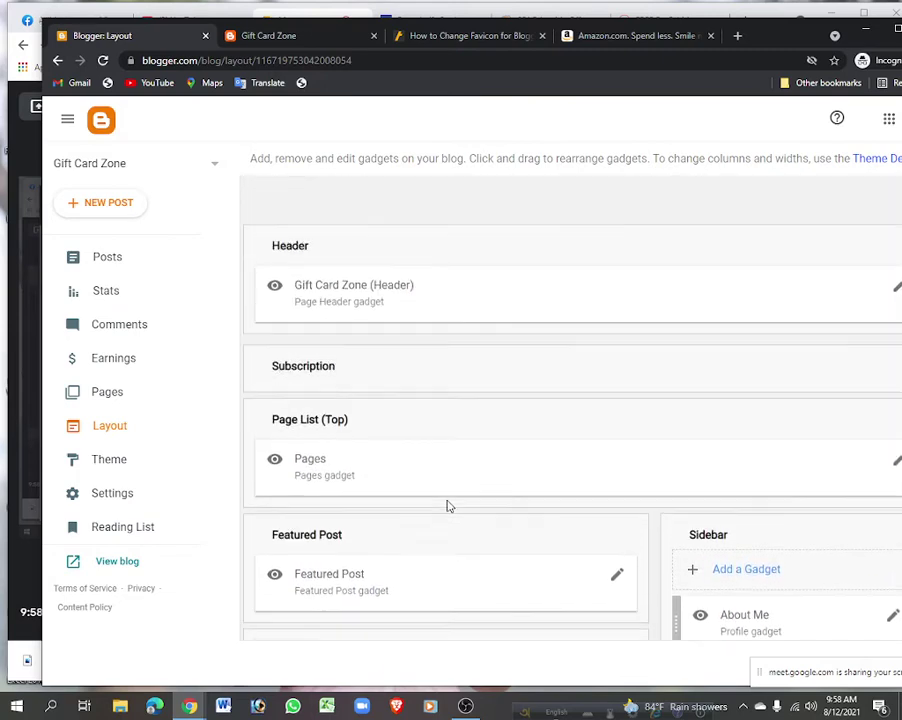
Highlight the Gift Card Zone title on the live home page to match it with the header gadget.
left_click(277, 40)
left_click_drag(378, 152, 154, 100)
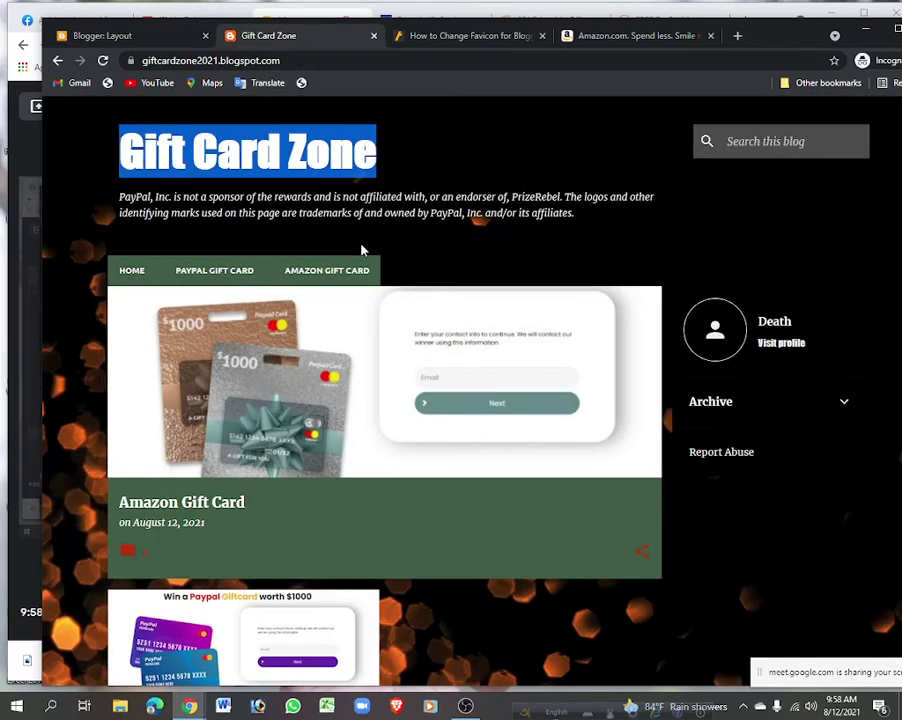
triple_click(249, 157)
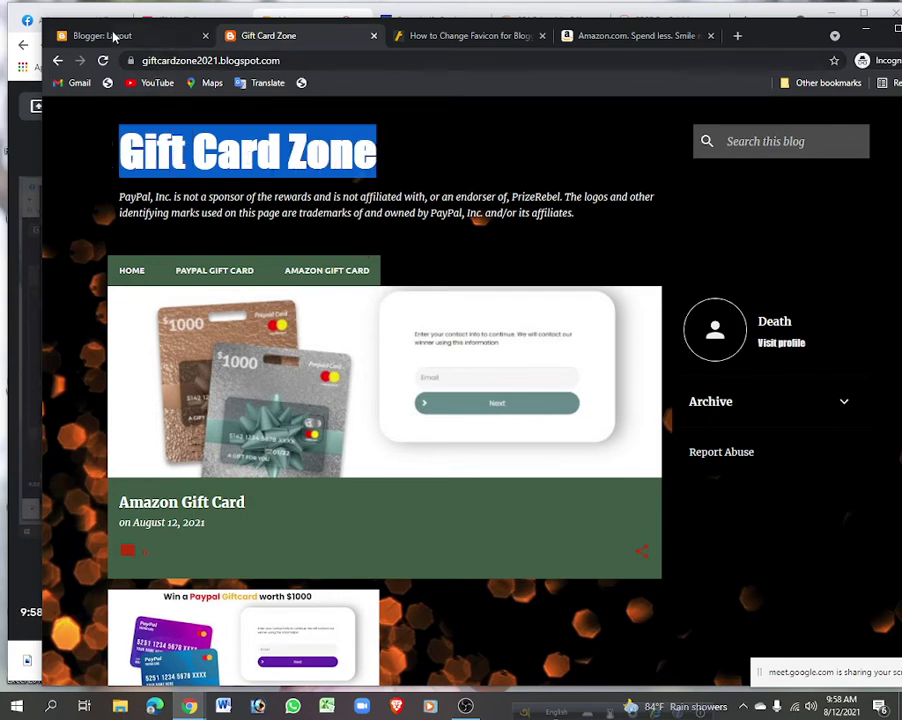
Open the settings of the Layout page's Pages gadget, review its title and page list, and cancel.
left_click(137, 40)
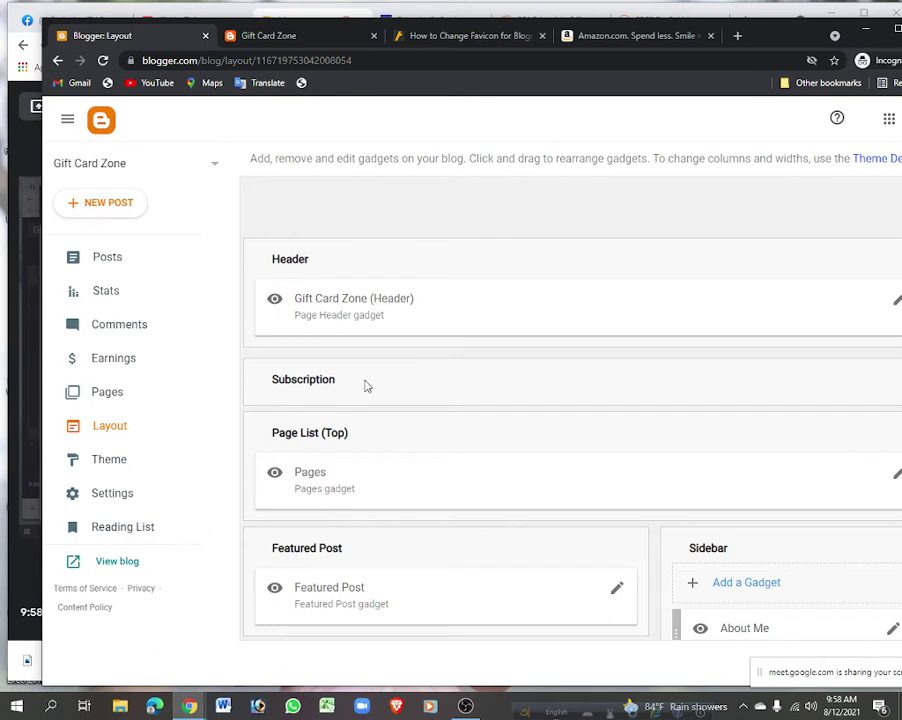
scroll(474, 400, "down", 2)
scroll(400, 310, "up", 1)
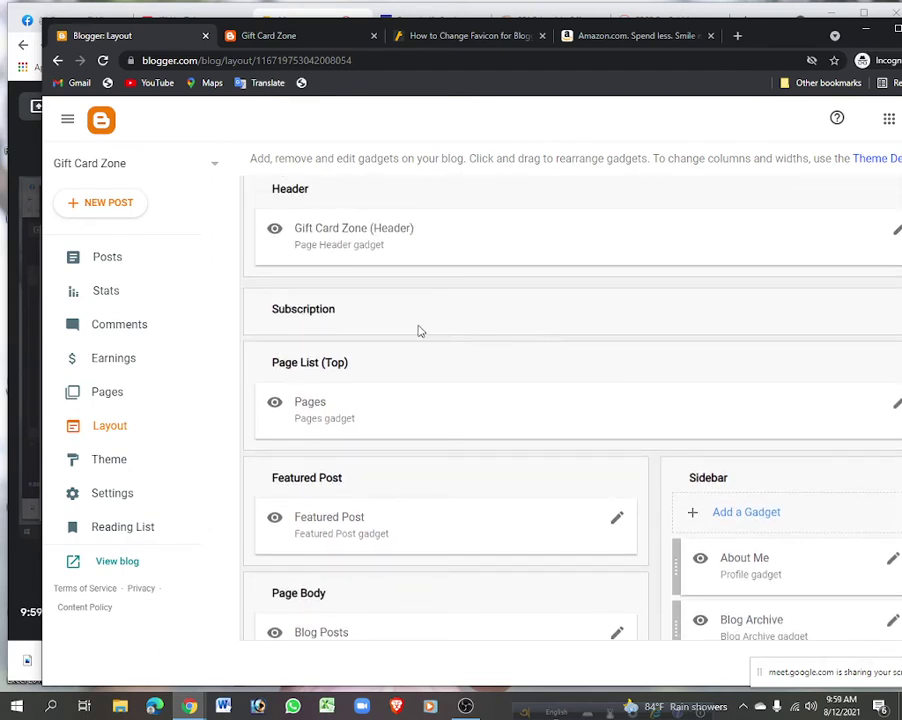
scroll(420, 327, "down", 1)
scroll(517, 308, "down", 1)
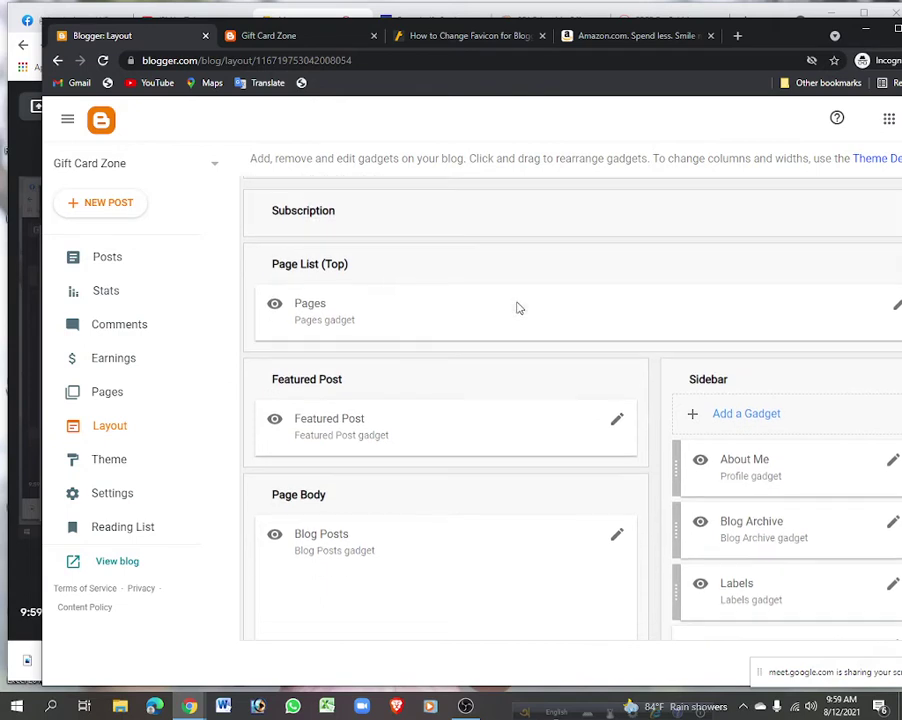
scroll(477, 282, "up", 1)
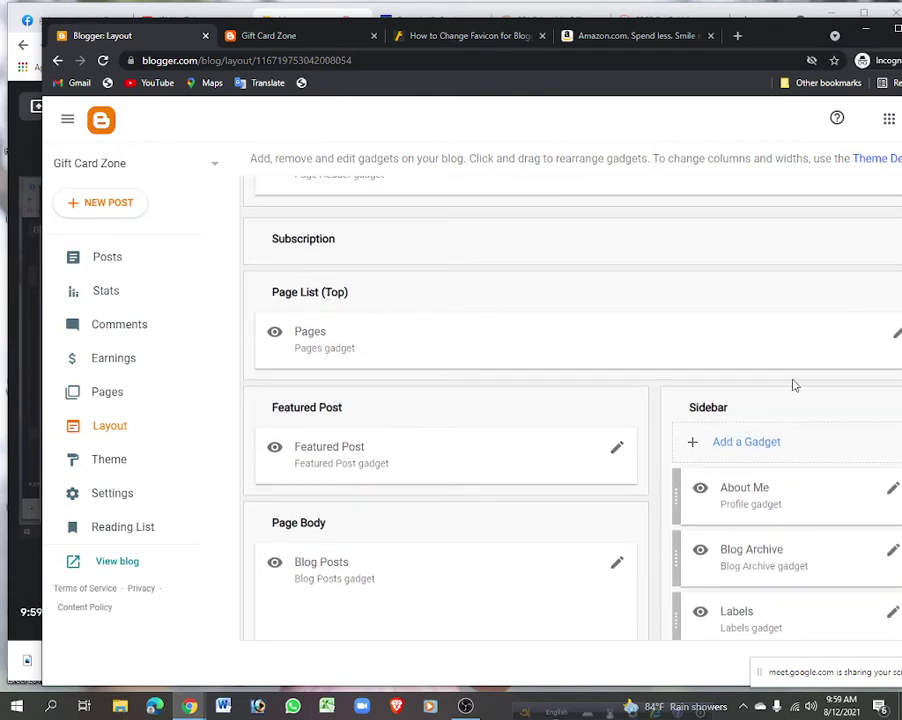
left_click(897, 340)
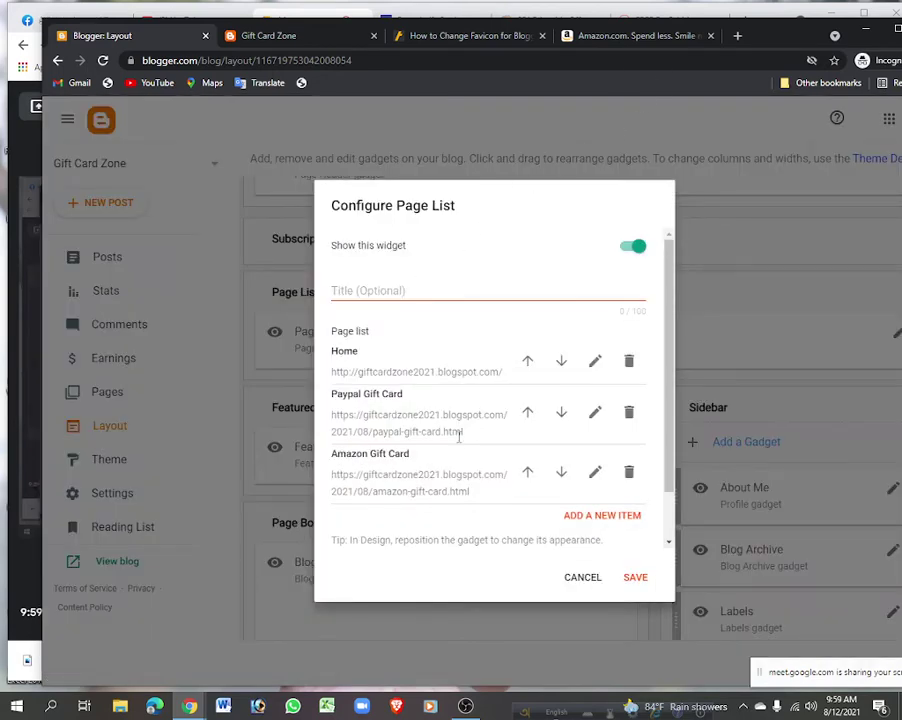
scroll(449, 421, "down", 1)
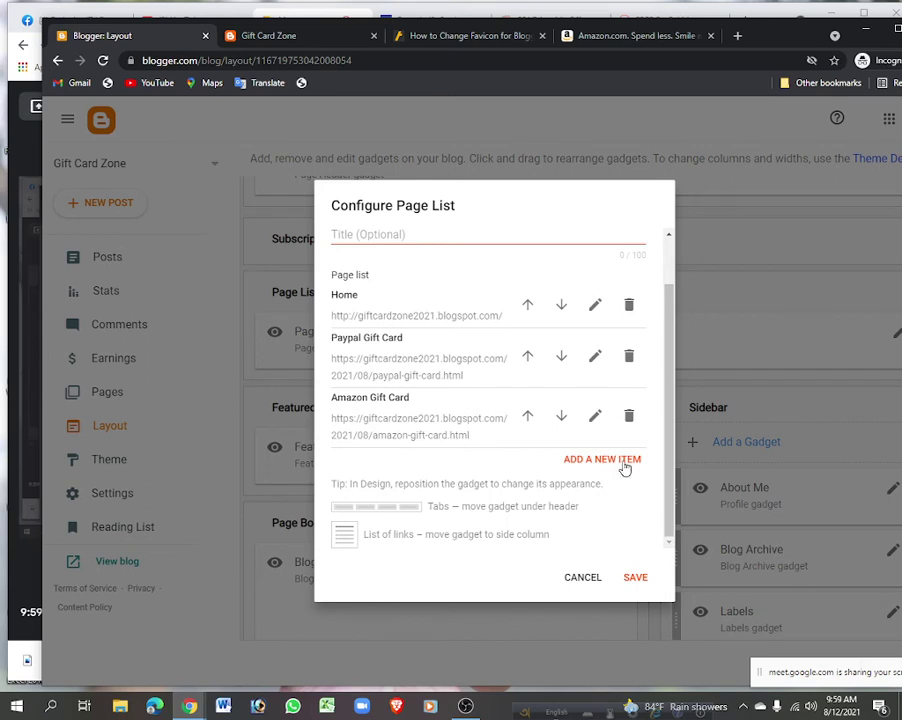
scroll(515, 460, "up", 1)
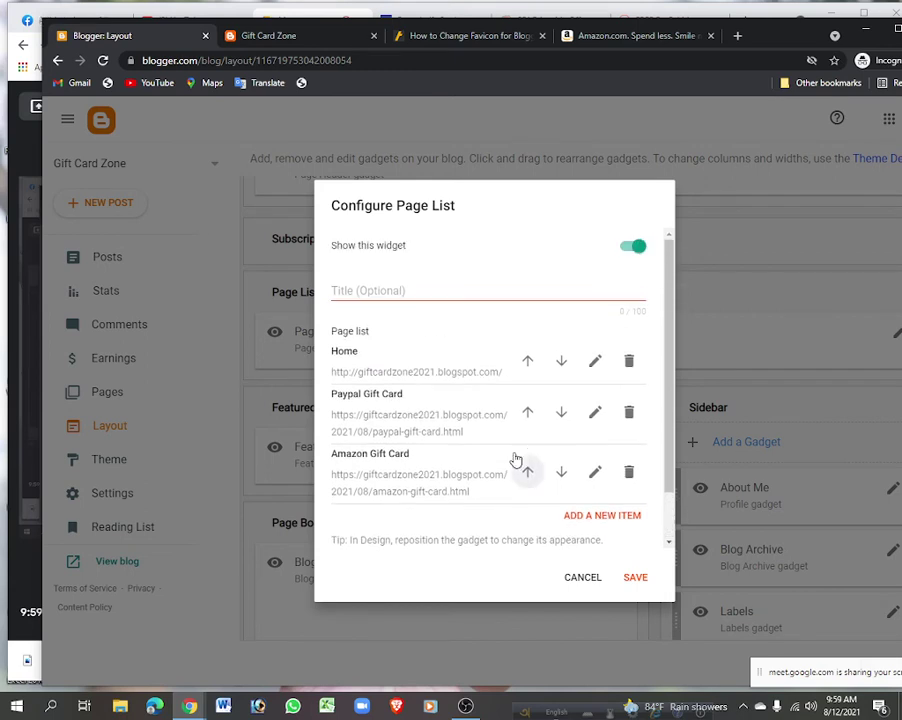
left_click(375, 290)
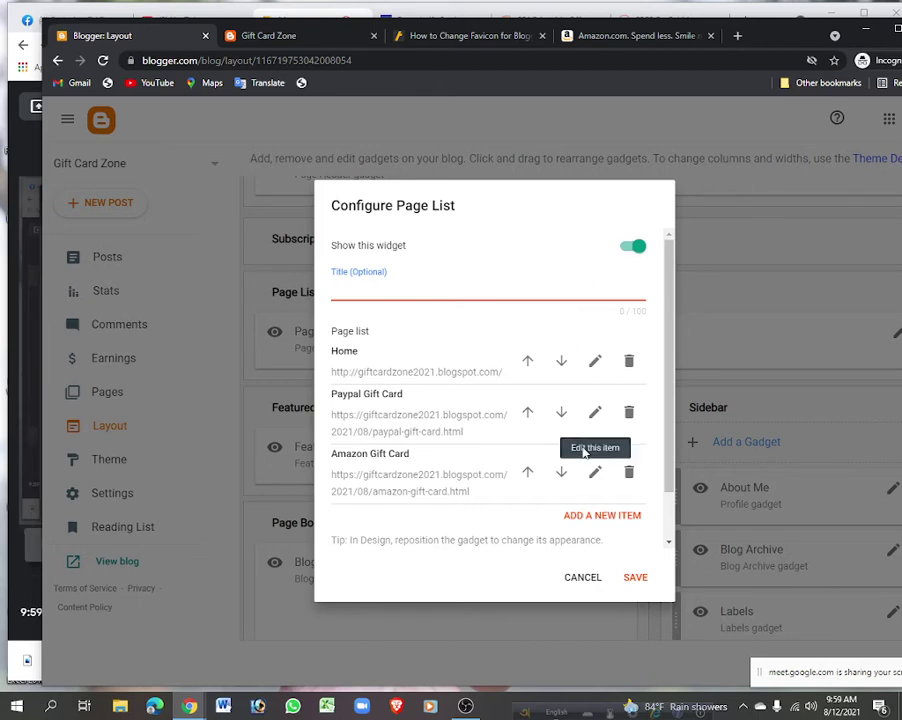
left_click(584, 580)
Reopen the Pages gadget's settings and move the Paypal Gift Card item above Home in the page list.
scroll(320, 379, "down", 1)
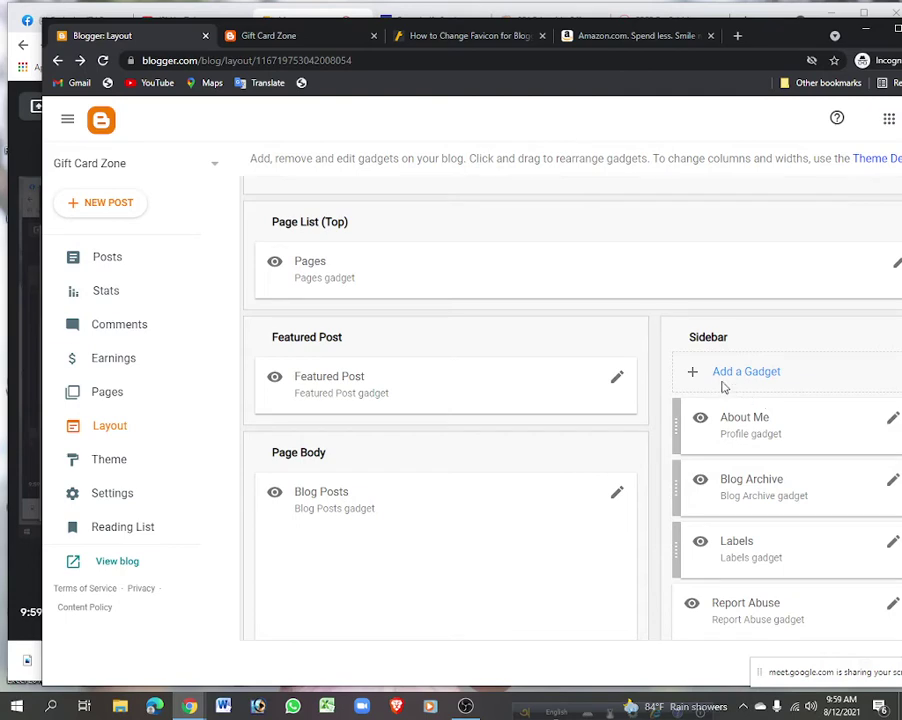
scroll(752, 474, "down", 2)
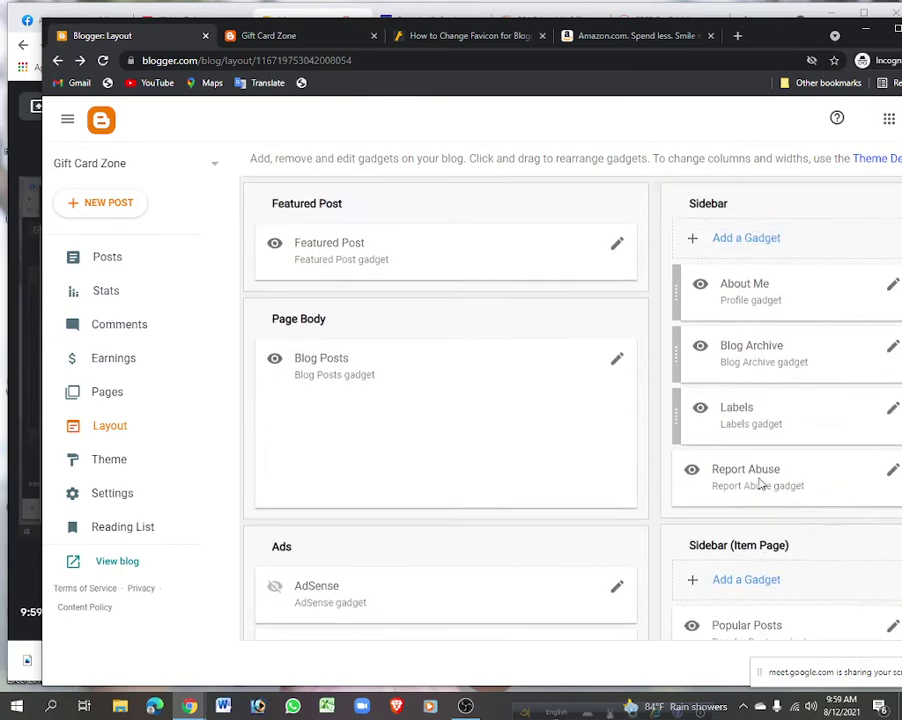
scroll(756, 480, "up", 2)
left_click(896, 263)
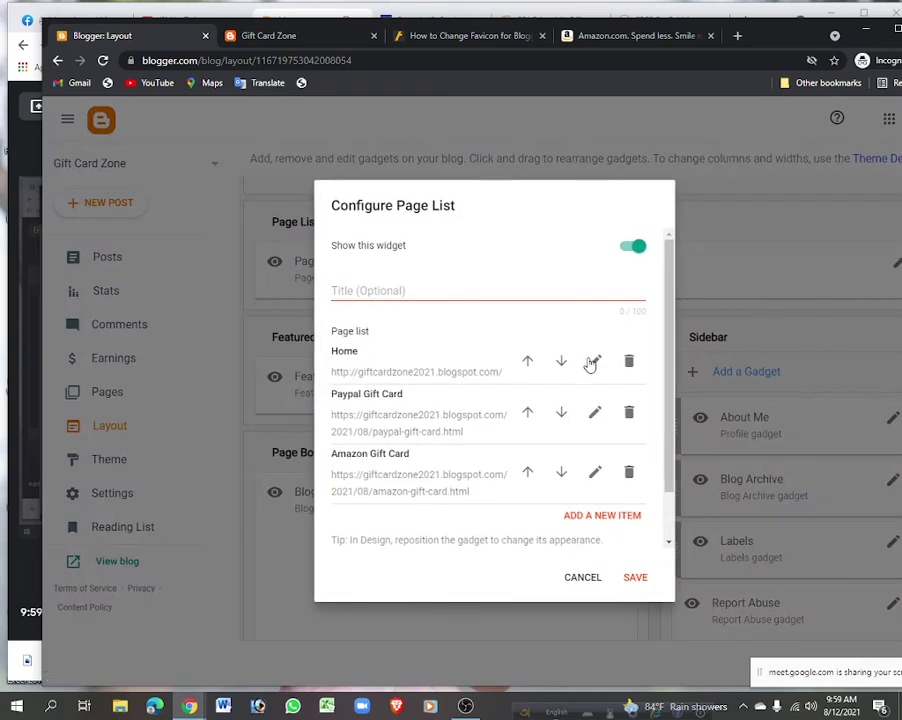
scroll(495, 408, "down", 1)
scroll(477, 397, "up", 2)
scroll(481, 399, "down", 1)
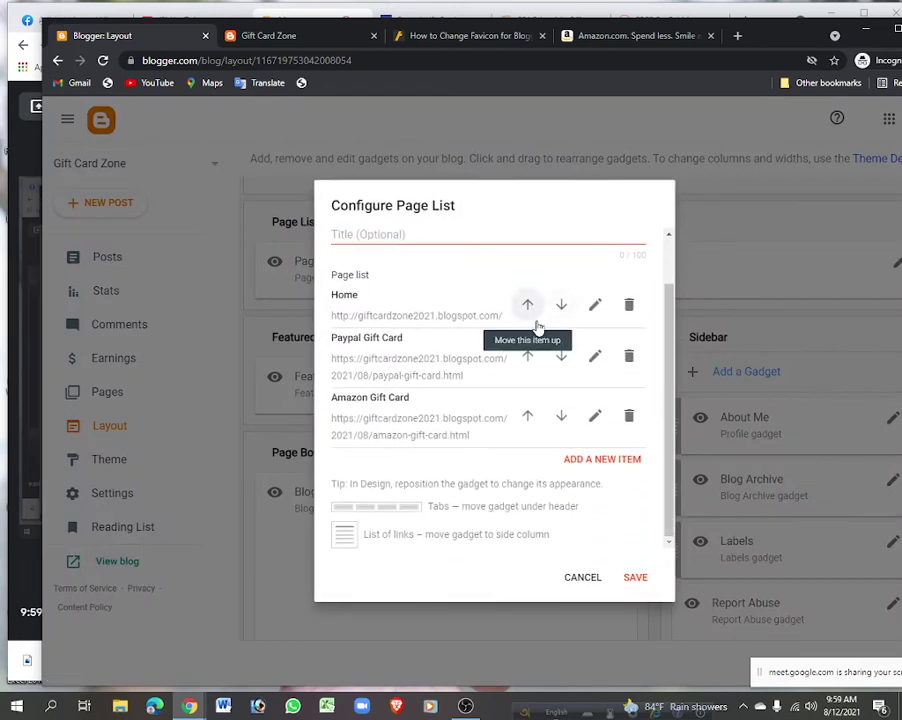
left_click(527, 358)
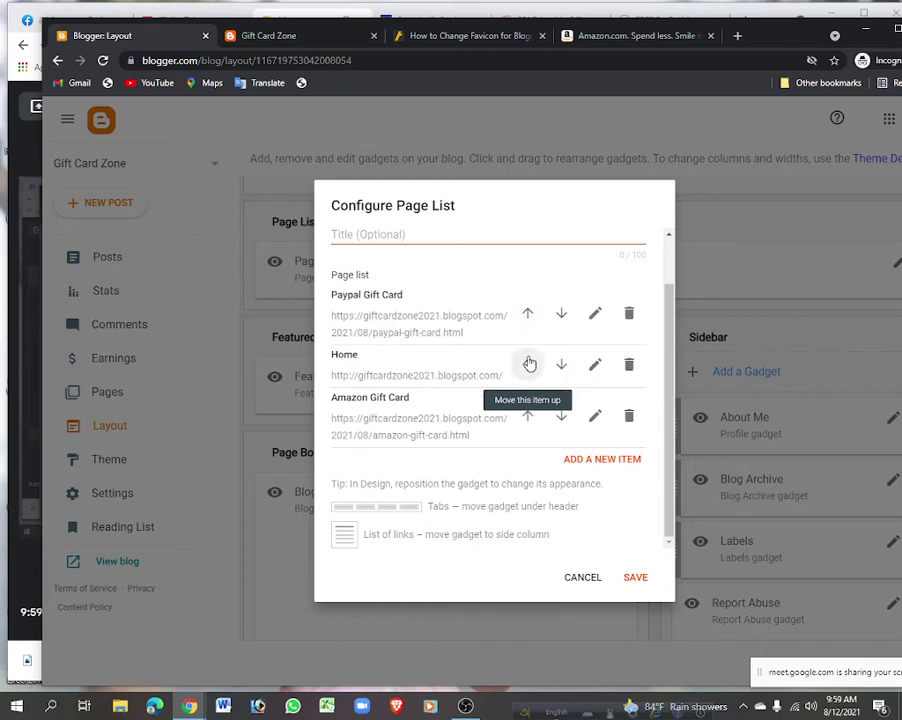
Move the Paypal Gift Card item back below Home in the page list and discard the gadget's changes.
left_click(561, 314)
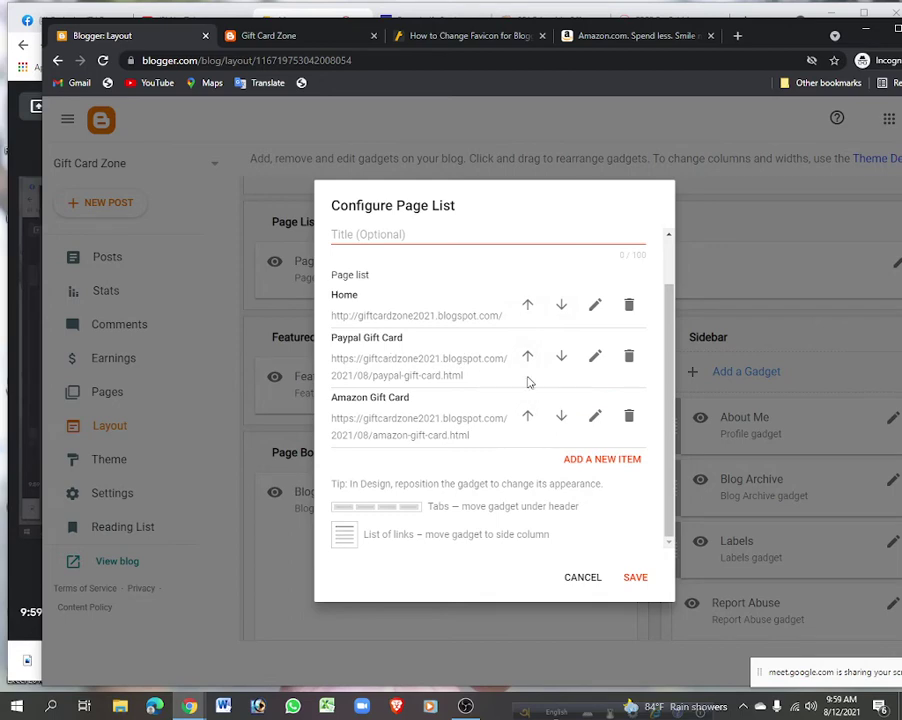
left_click(582, 578)
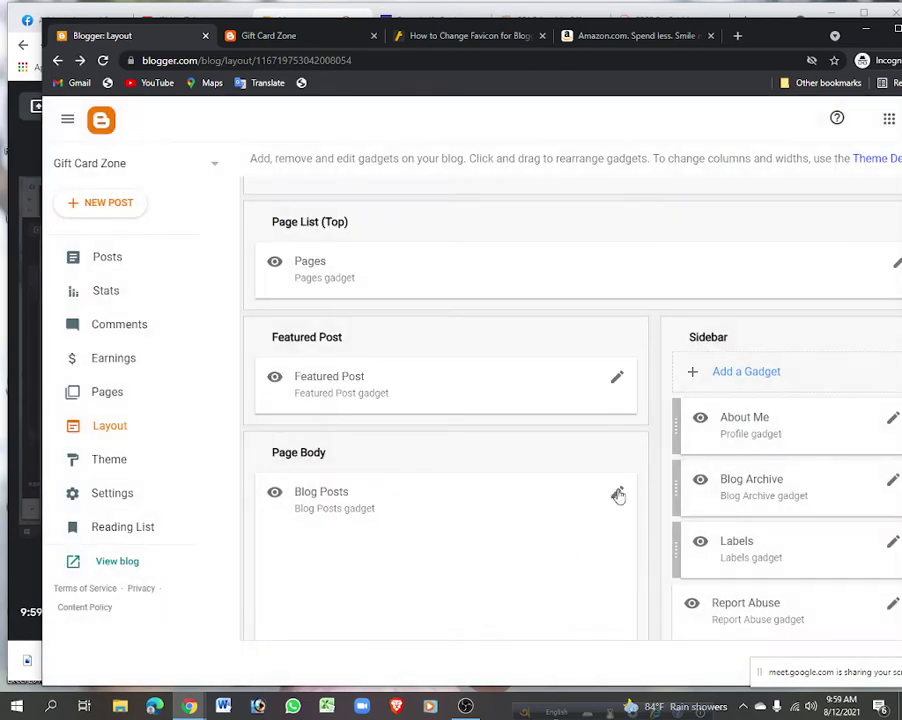
Remove the Blog Archive gadget from the Layout page's sidebar, comparing the sidebar with the live blog.
scroll(884, 414, "down", 3)
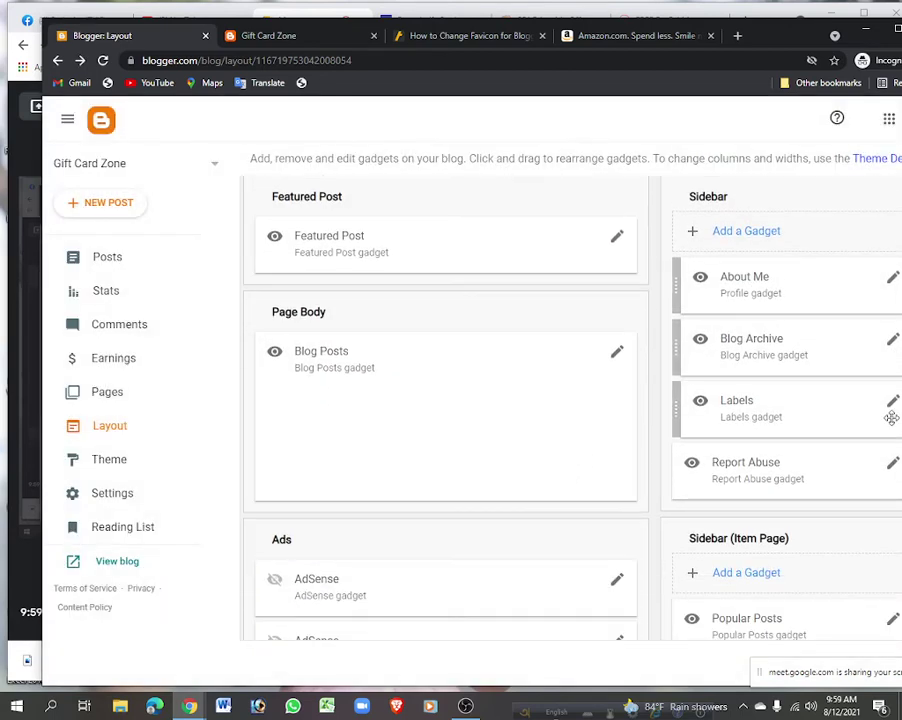
left_click(297, 35)
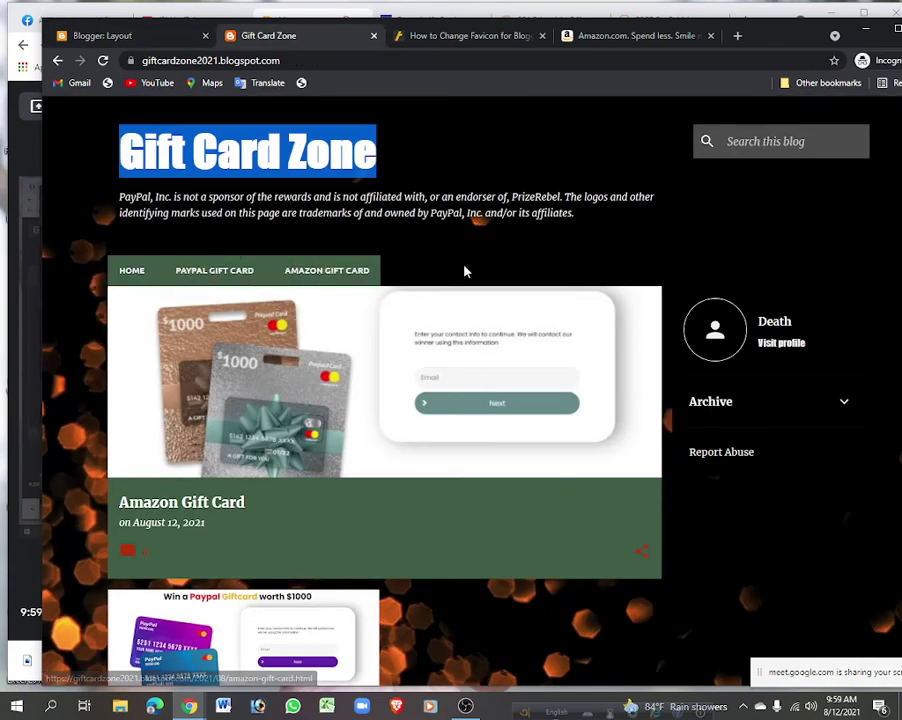
left_click(136, 35)
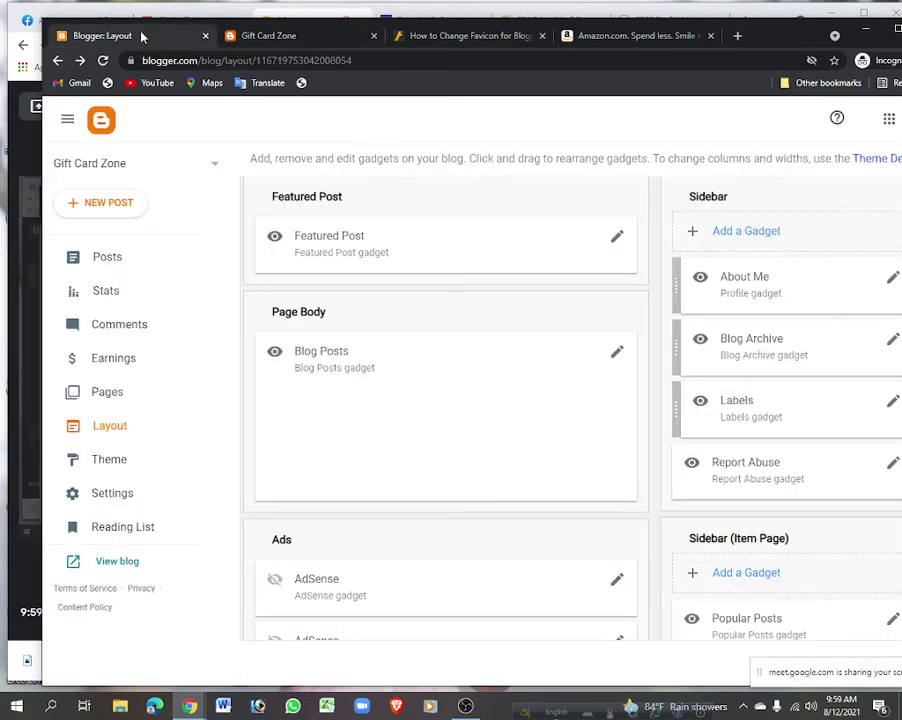
left_click(893, 340)
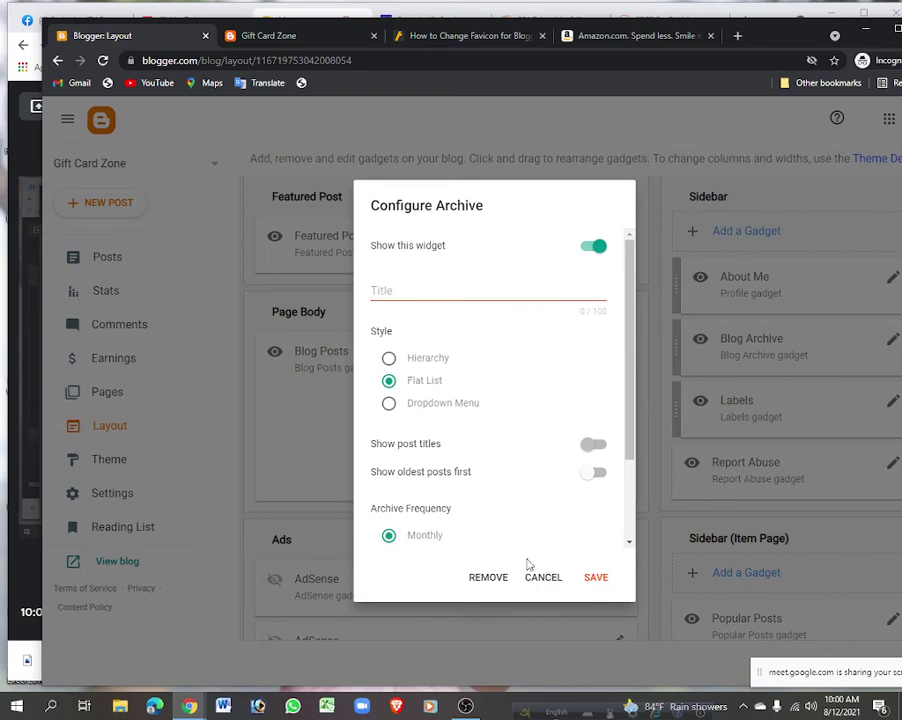
left_click(485, 578)
left_click(590, 432)
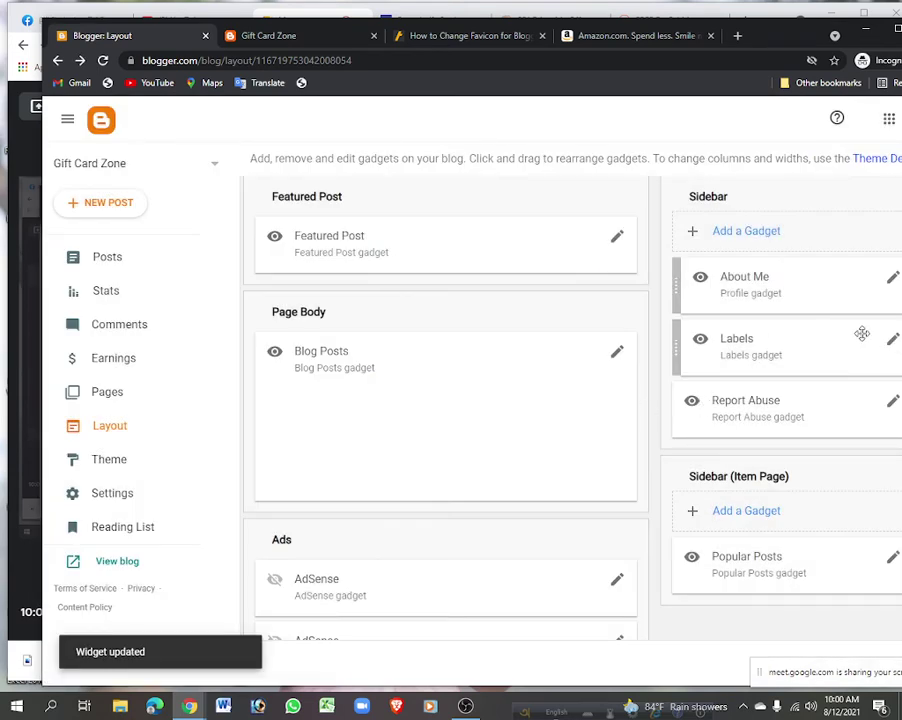
left_click(305, 36)
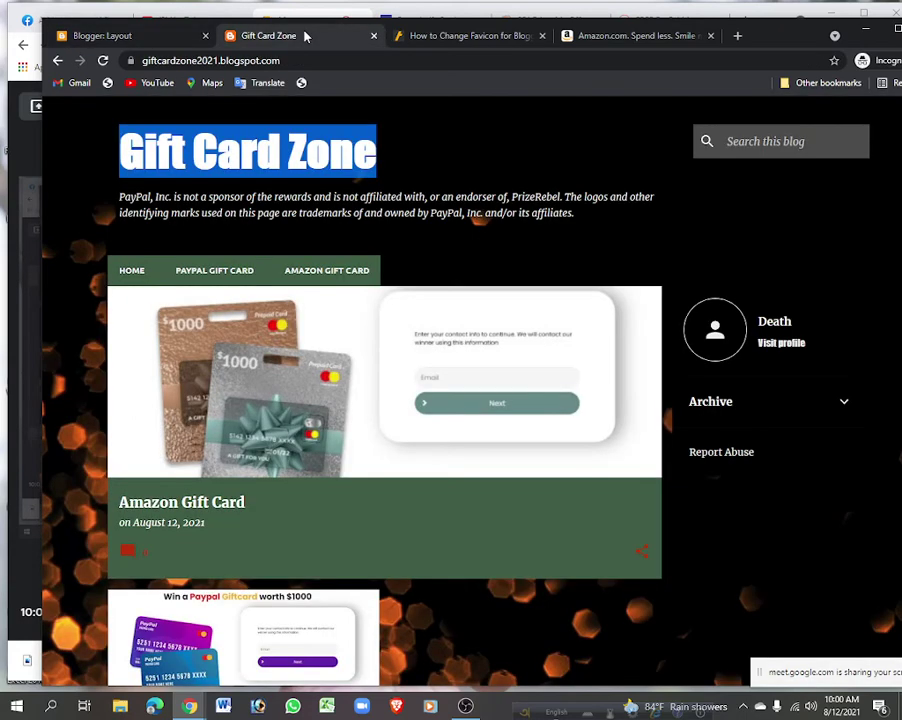
left_click(84, 33)
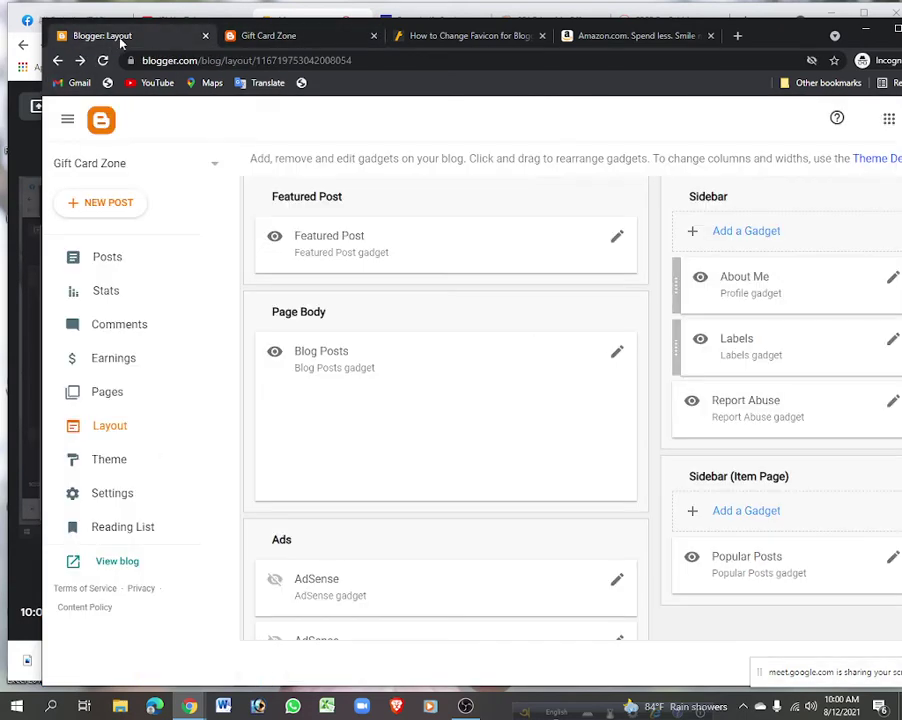
Open the Amazon Gift Card post for editing and review its publish date, permalink, location and reader comment settings.
left_click(114, 255)
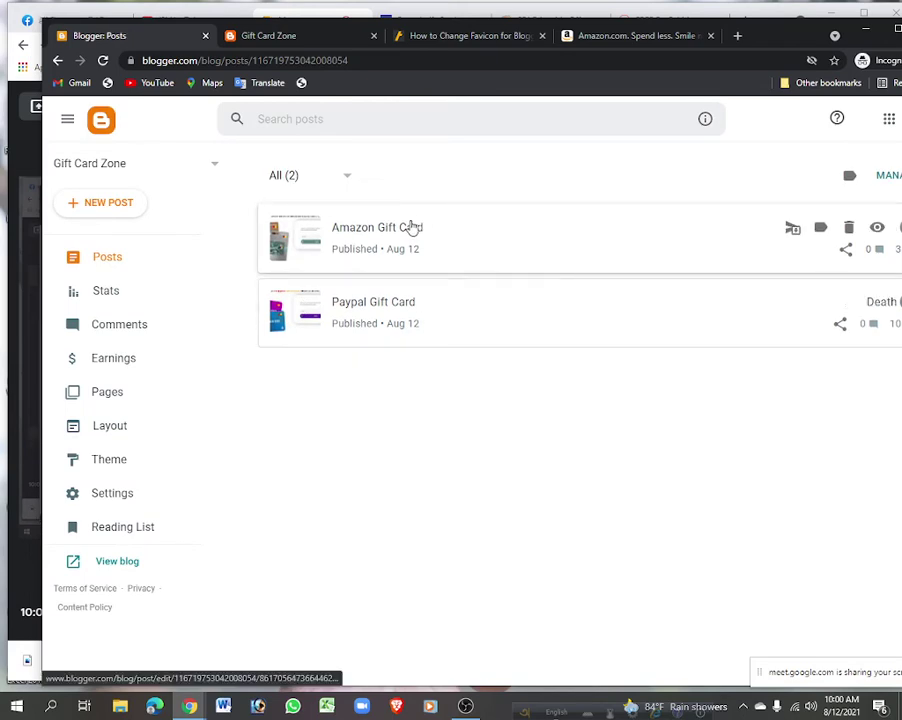
left_click(426, 259)
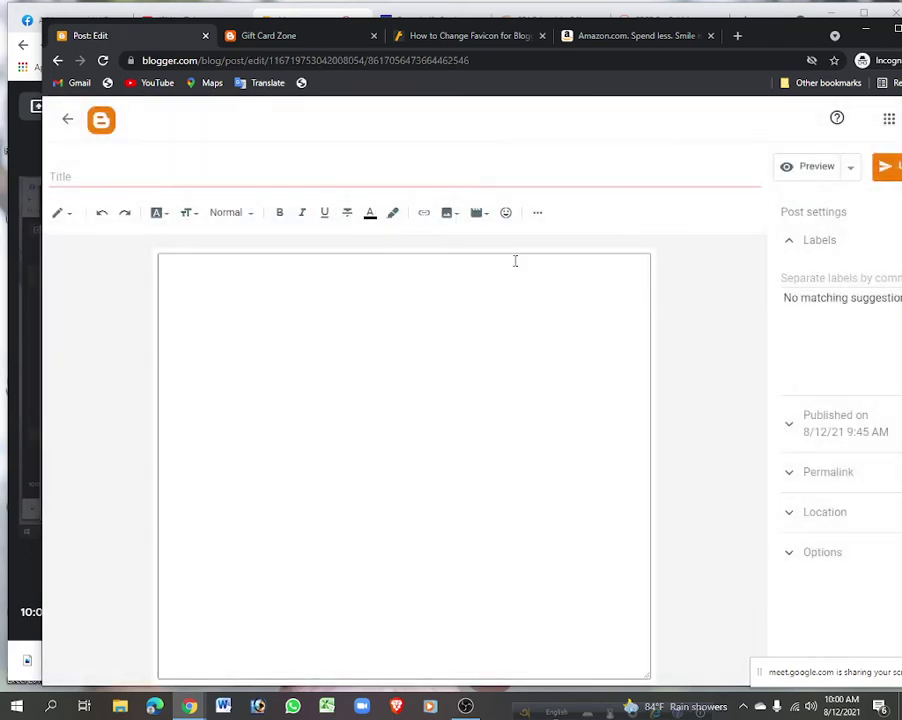
left_click(805, 242)
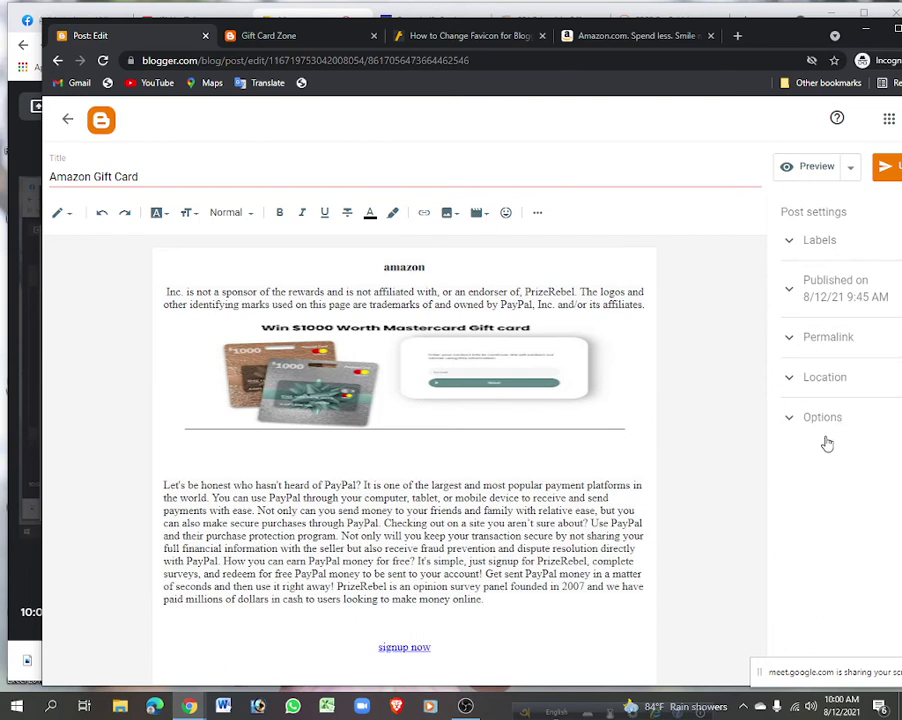
left_click(792, 293)
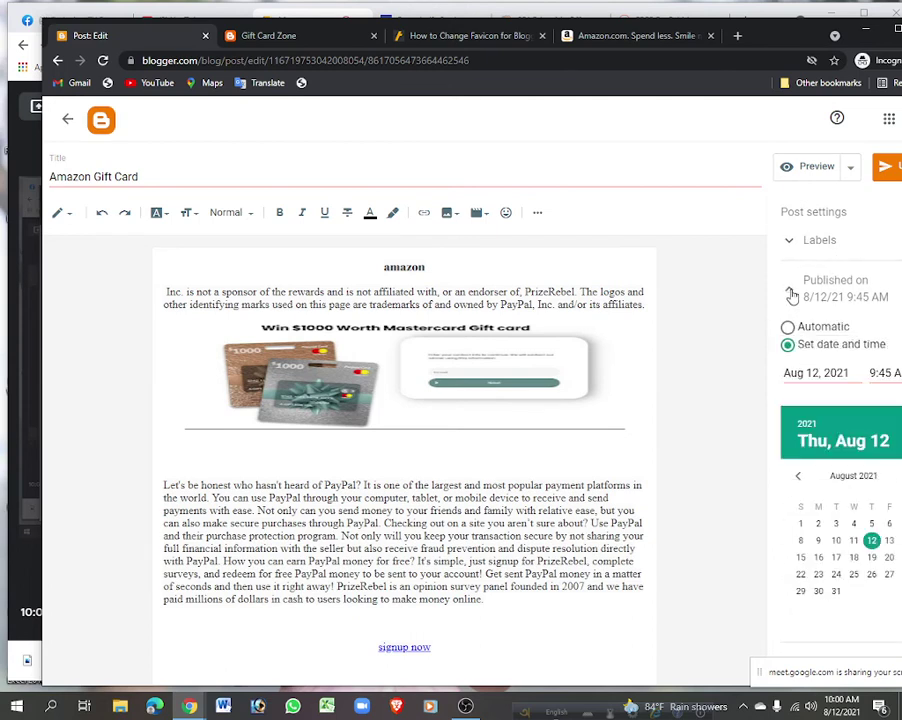
left_click(792, 293)
left_click(792, 343)
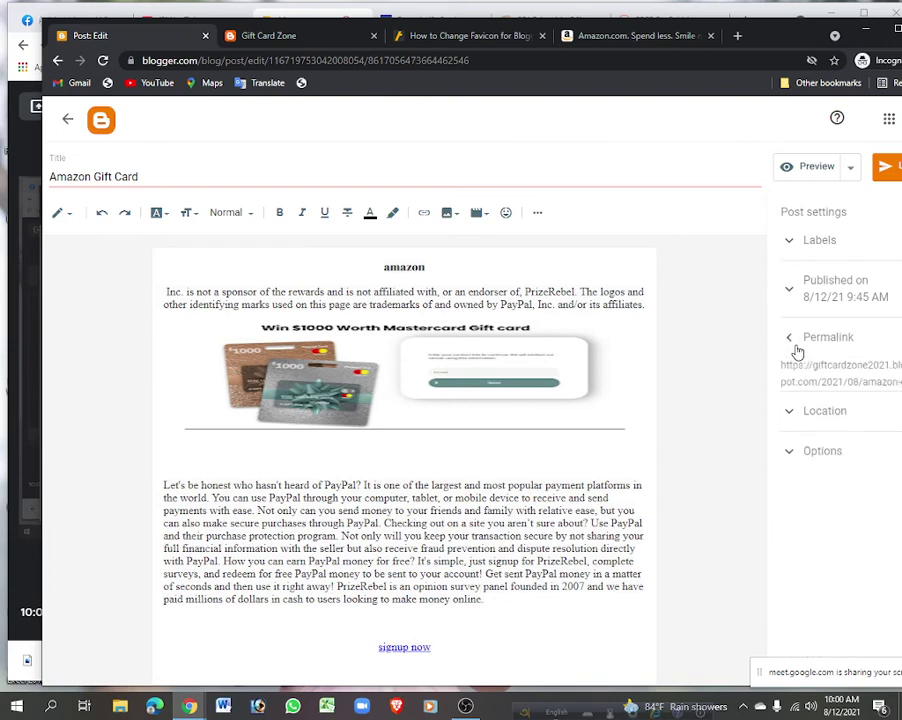
left_click(791, 343)
left_click(788, 420)
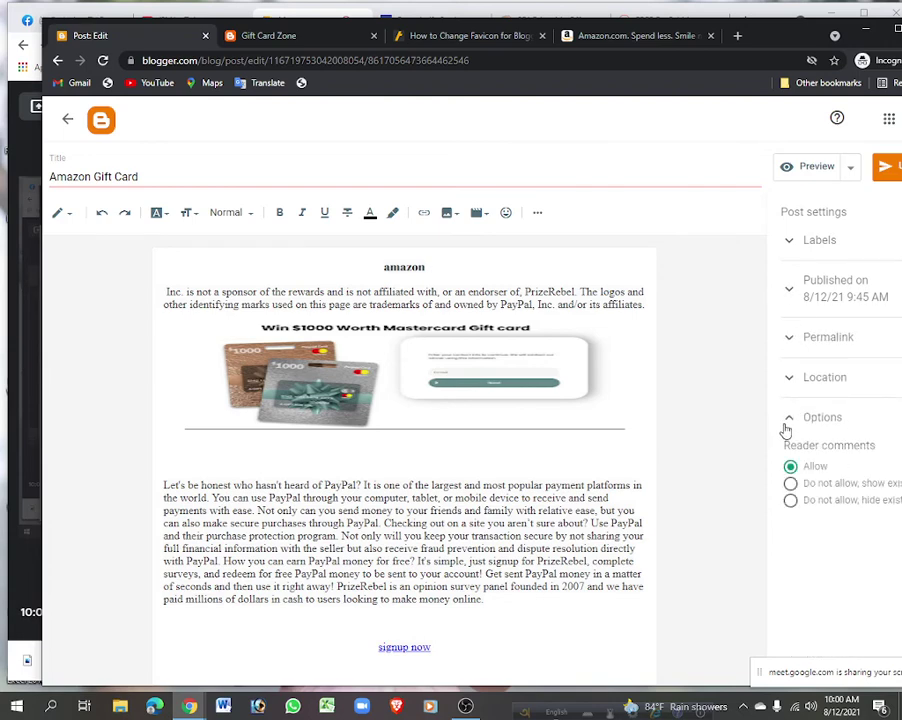
left_click(789, 378)
Copy the post's title into its labels as "Amazon Gift Card" and update the post.
left_click(790, 240)
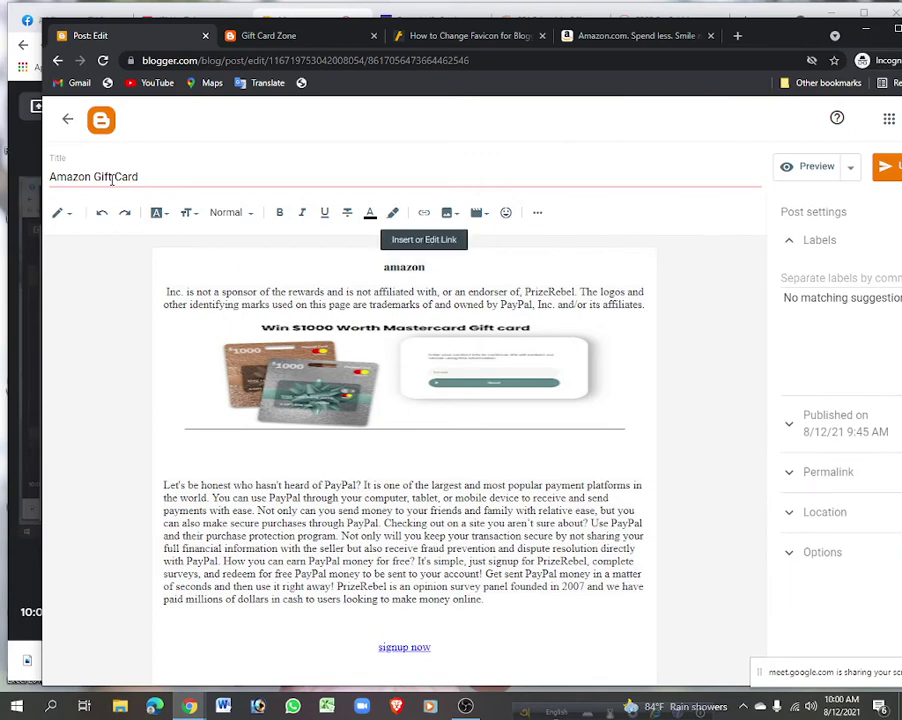
left_click_drag(153, 177, 3, 185)
key("ctrl+c")
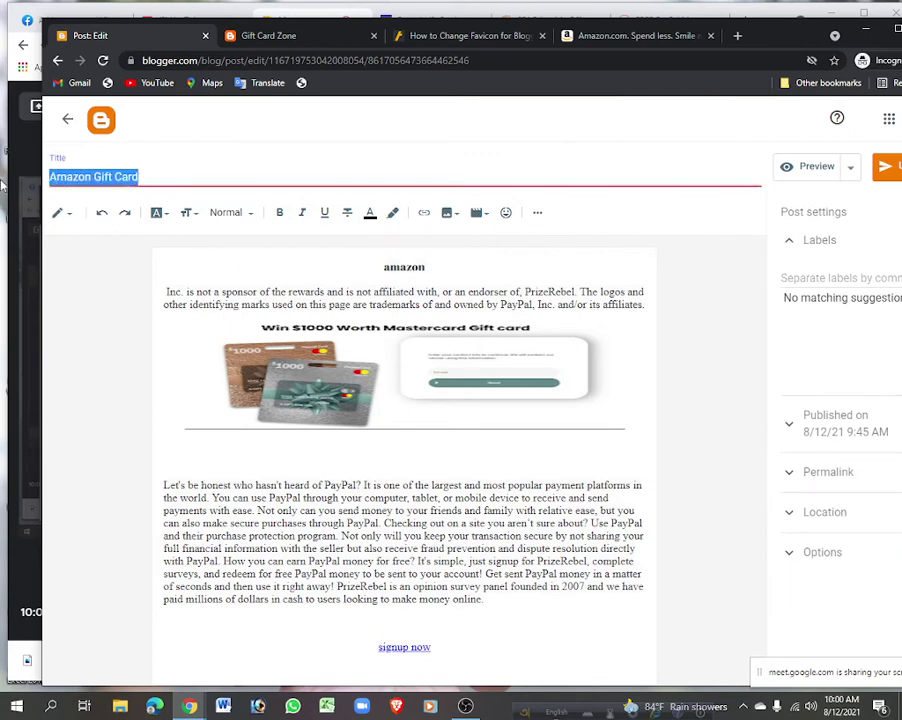
left_click(808, 276)
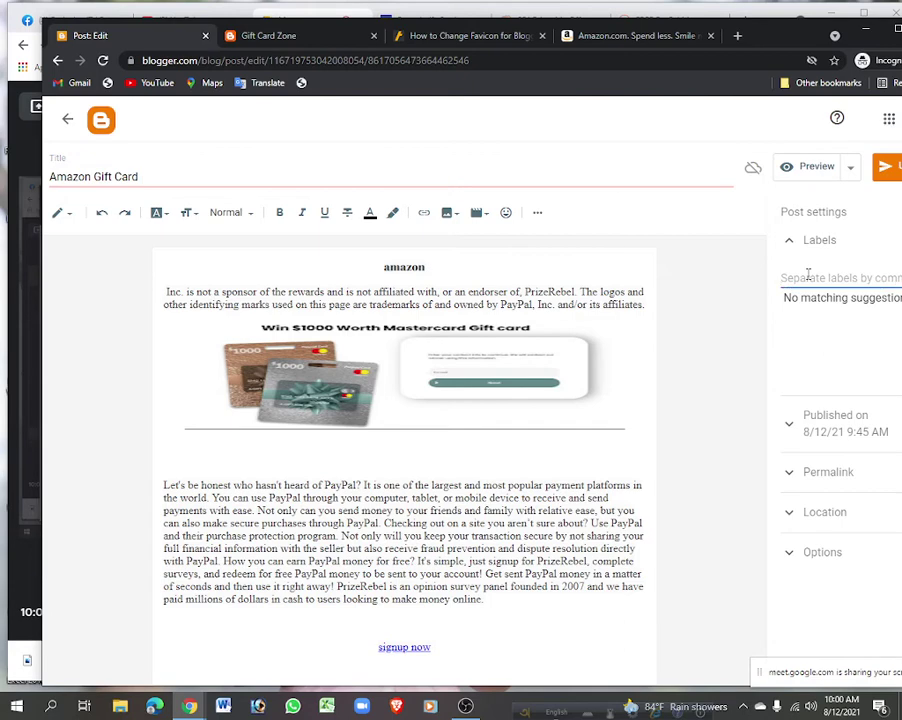
key("ctrl+v")
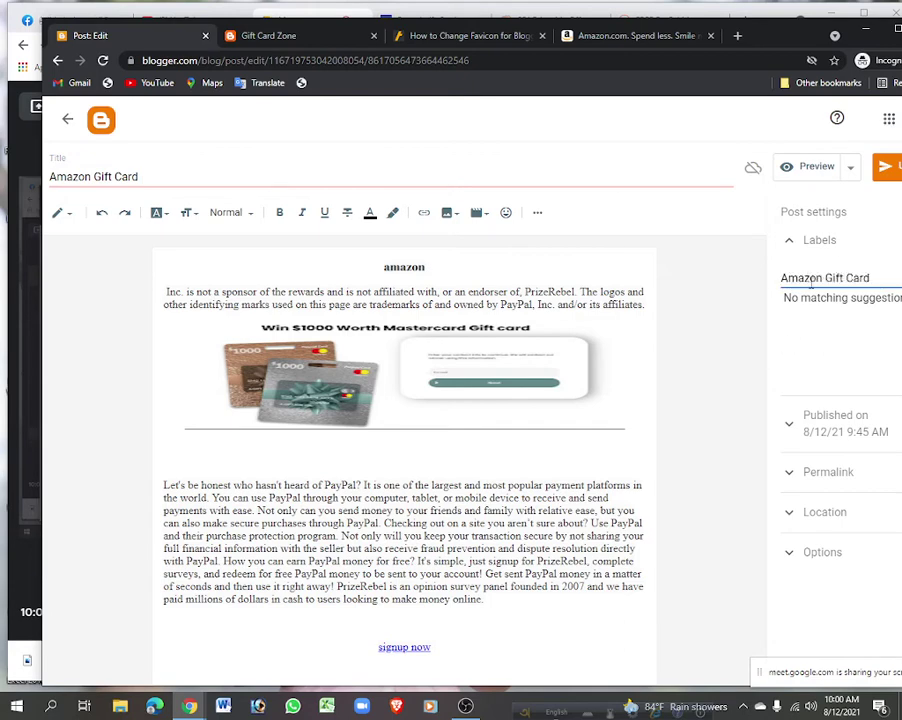
left_click_drag(752, 36, 718, 25)
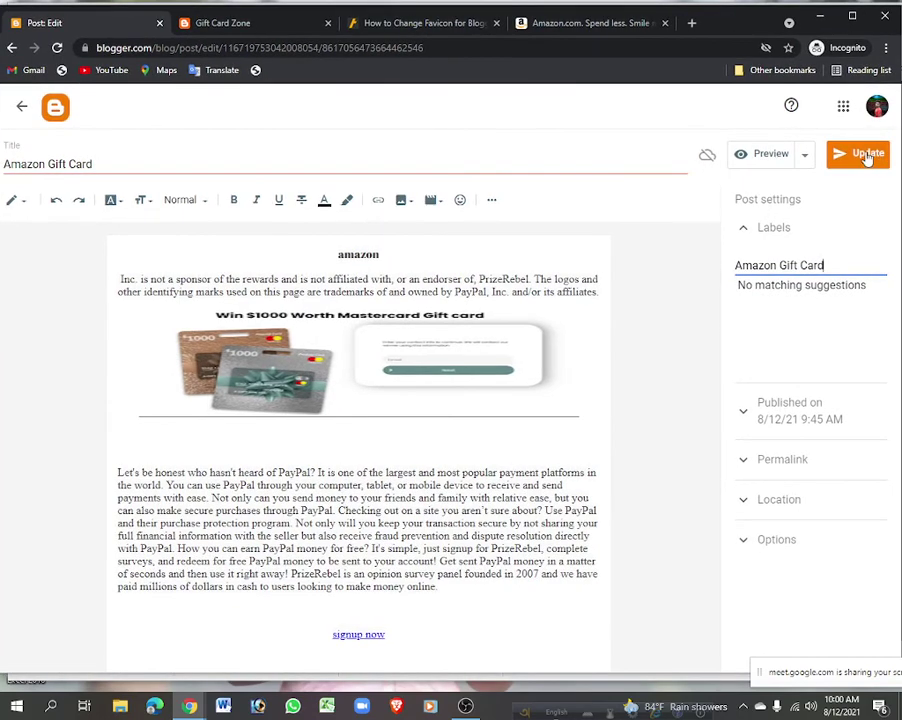
left_click(830, 162)
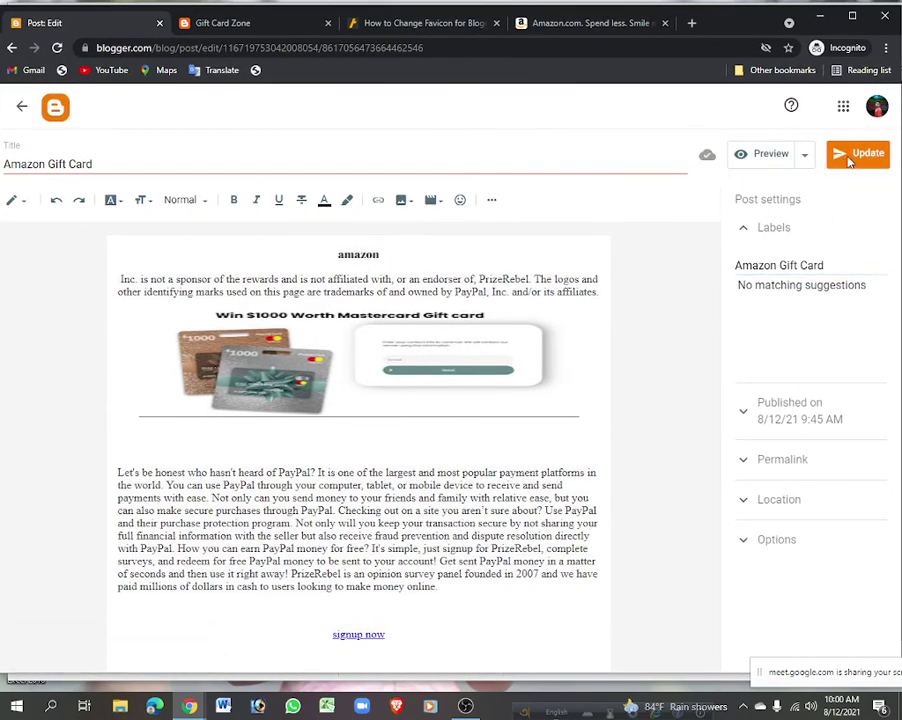
Return to the Layout page, review the Blog Posts gadget's settings from post count to item arrangement, and cancel.
left_click(22, 106)
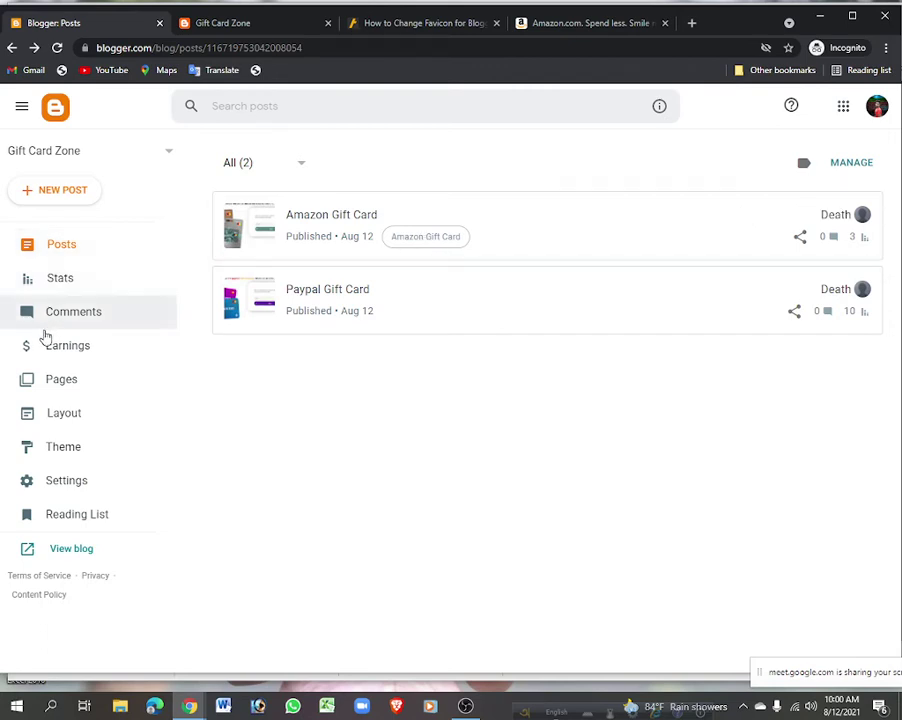
left_click(86, 413)
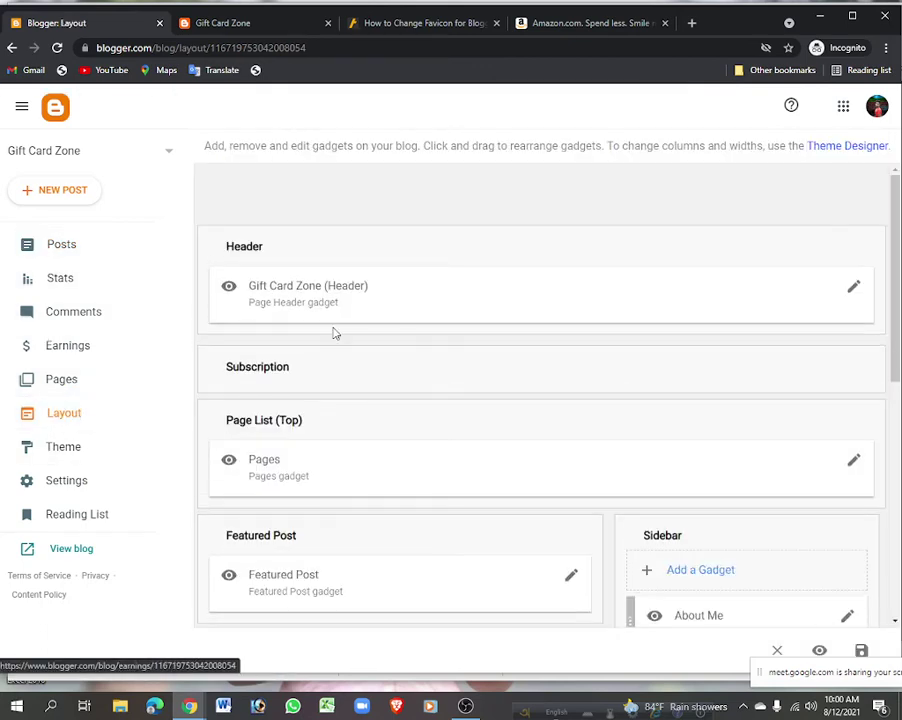
scroll(340, 380, "down", 3)
scroll(320, 360, "down", 4)
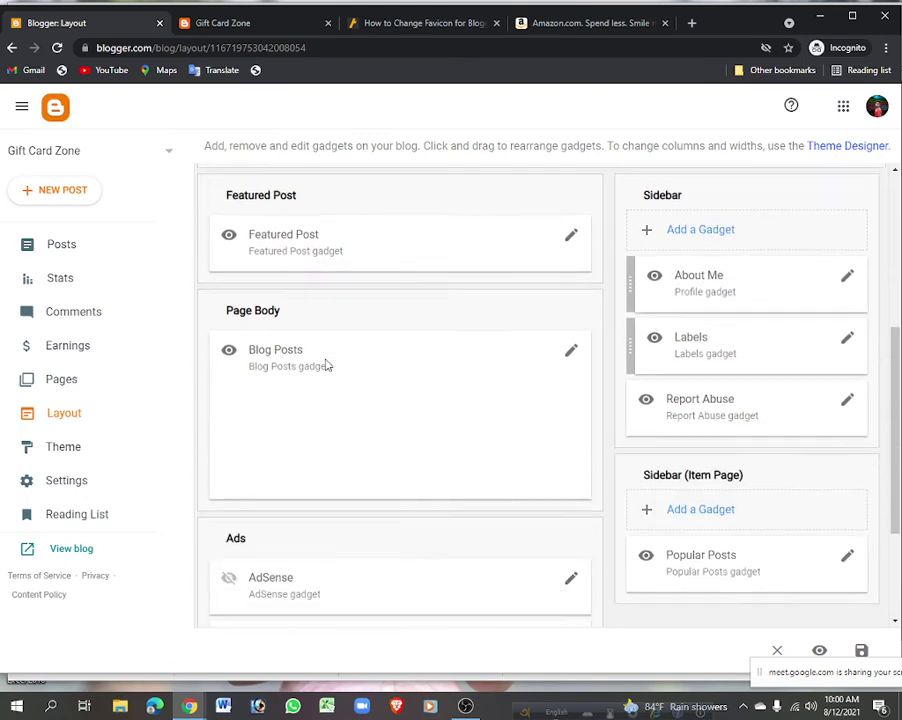
left_click(570, 344)
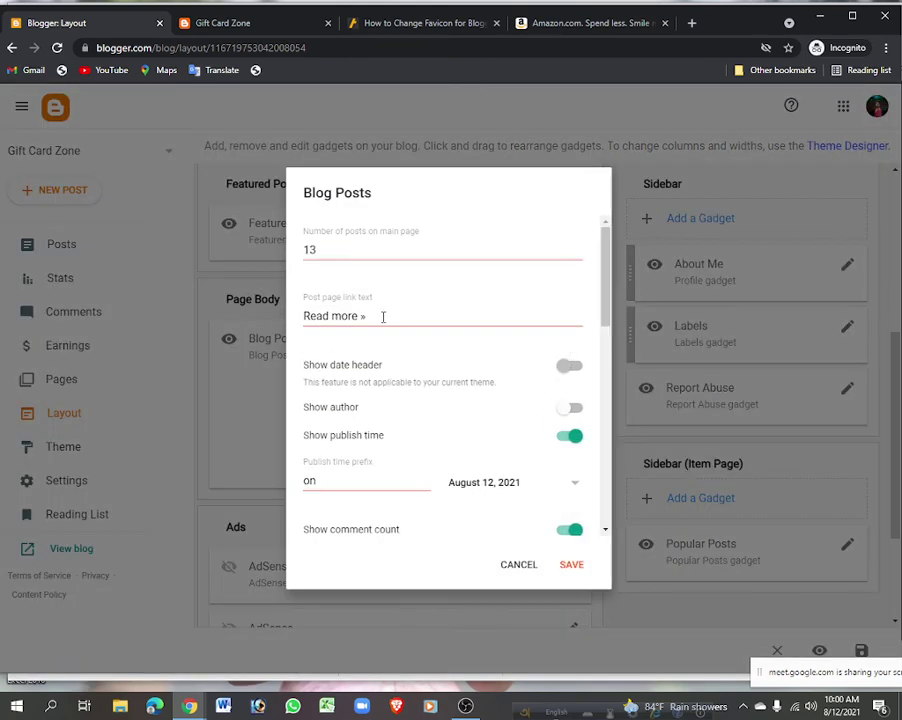
left_click(380, 318)
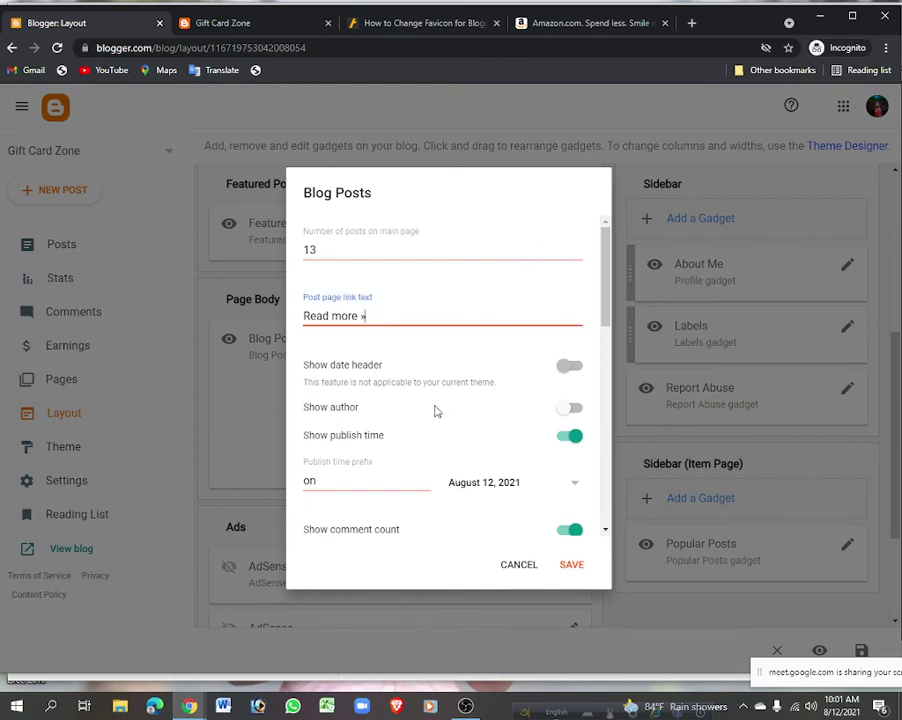
scroll(440, 410, "down", 3)
scroll(390, 440, "down", 5)
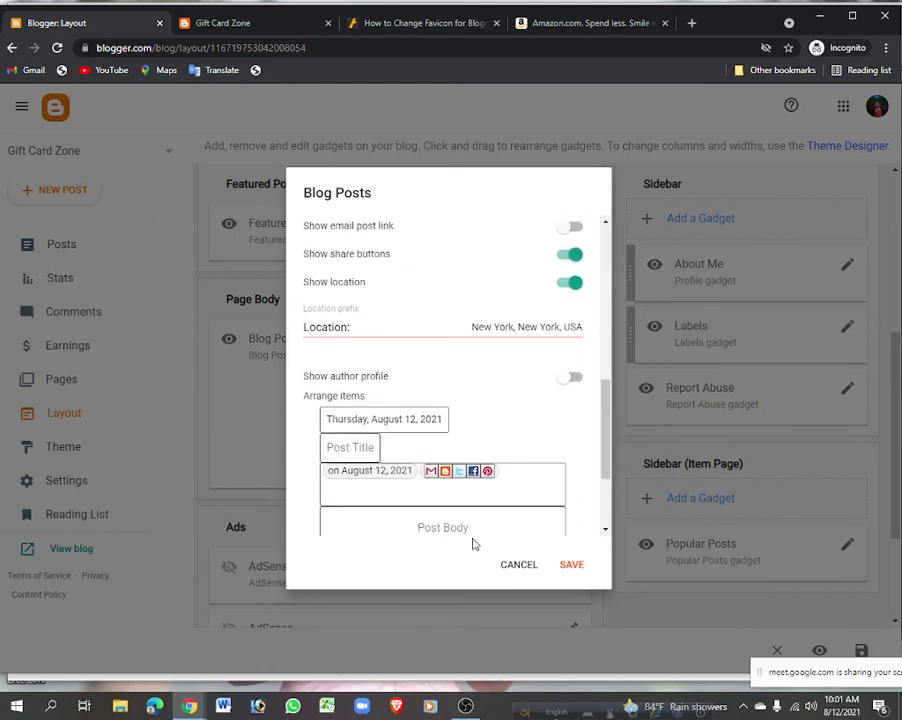
left_click(517, 566)
Open the Paypal Gift Card post on the live blog and examine the formatting of its red-highlighted body paragraph.
left_click(258, 26)
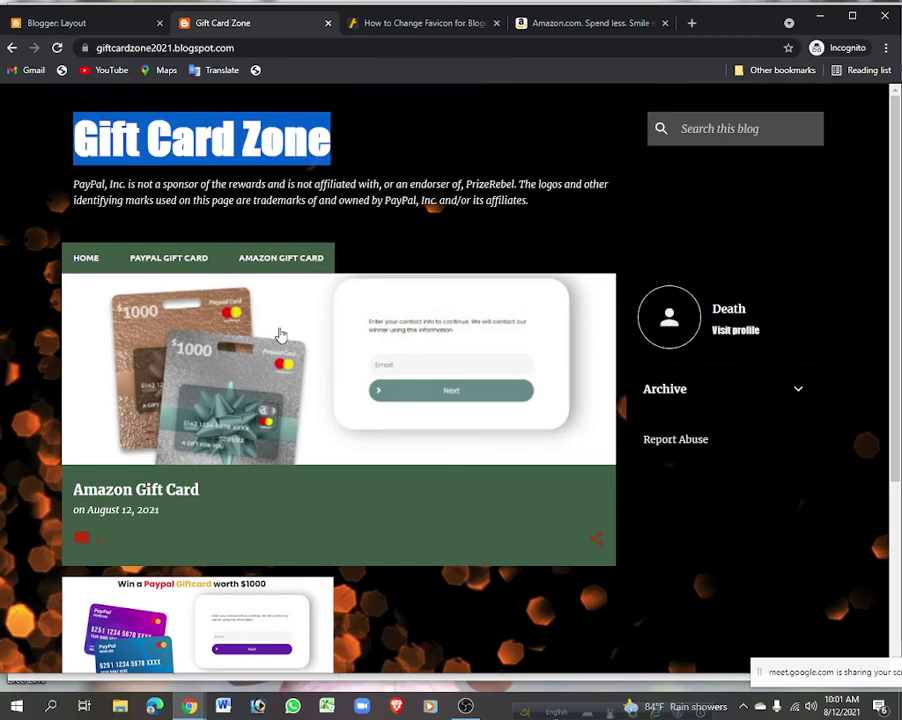
scroll(170, 215, "down", 3)
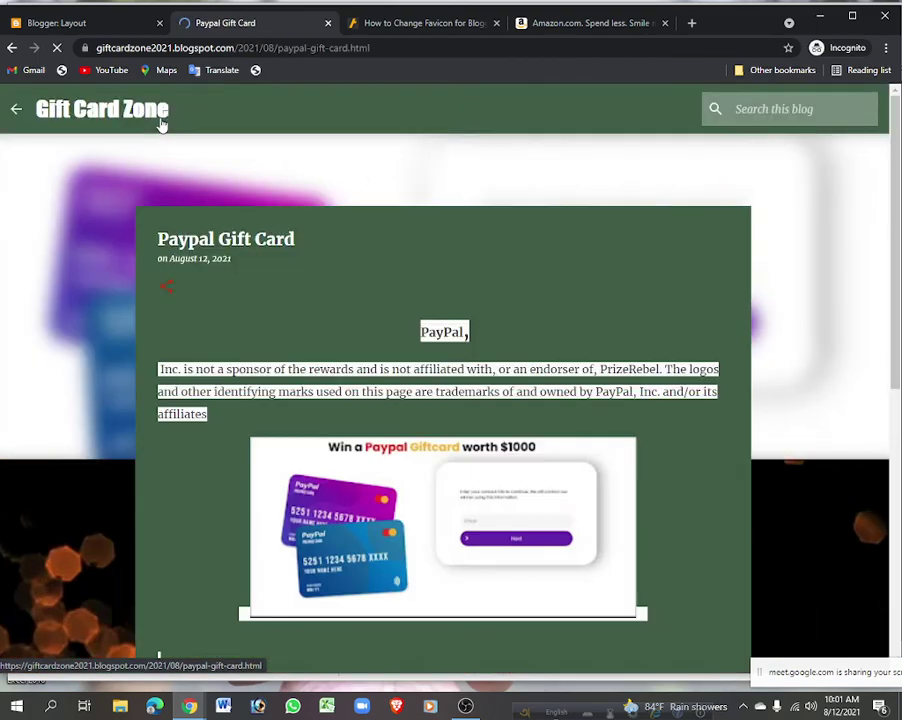
scroll(159, 236, "down", 4)
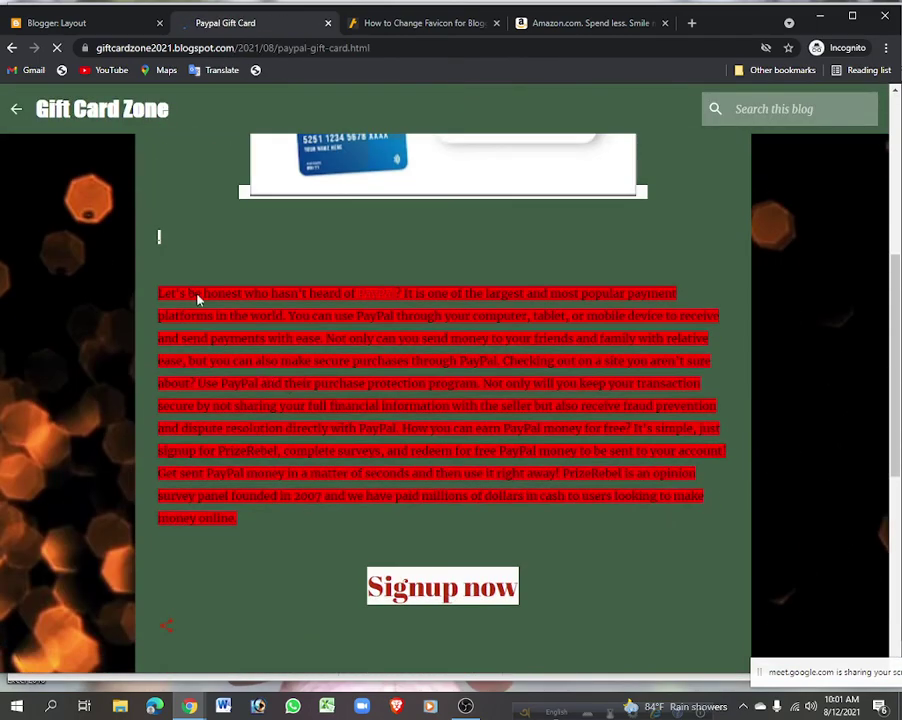
left_click_drag(184, 290, 487, 485)
left_click(612, 449)
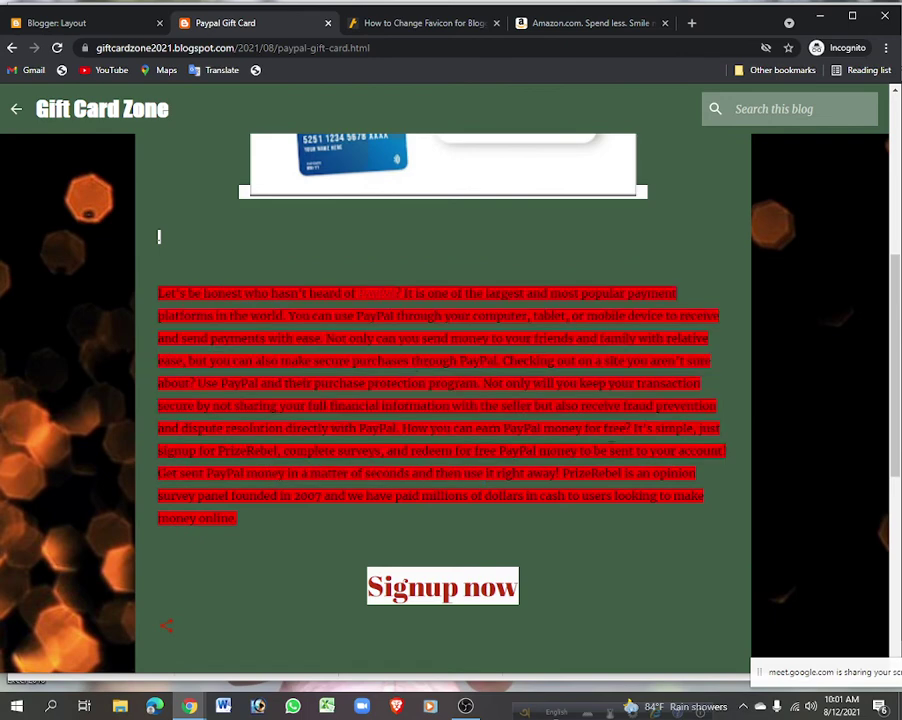
left_click_drag(574, 503, 264, 338)
left_click(304, 372)
scroll(168, 310, "up", 3)
scroll(168, 310, "down", 4)
left_click_drag(158, 268, 511, 290)
Open the Paypal Gift Card post for editing and split its red paragraph with a blank line before "you can also make secure purchases".
left_click(100, 23)
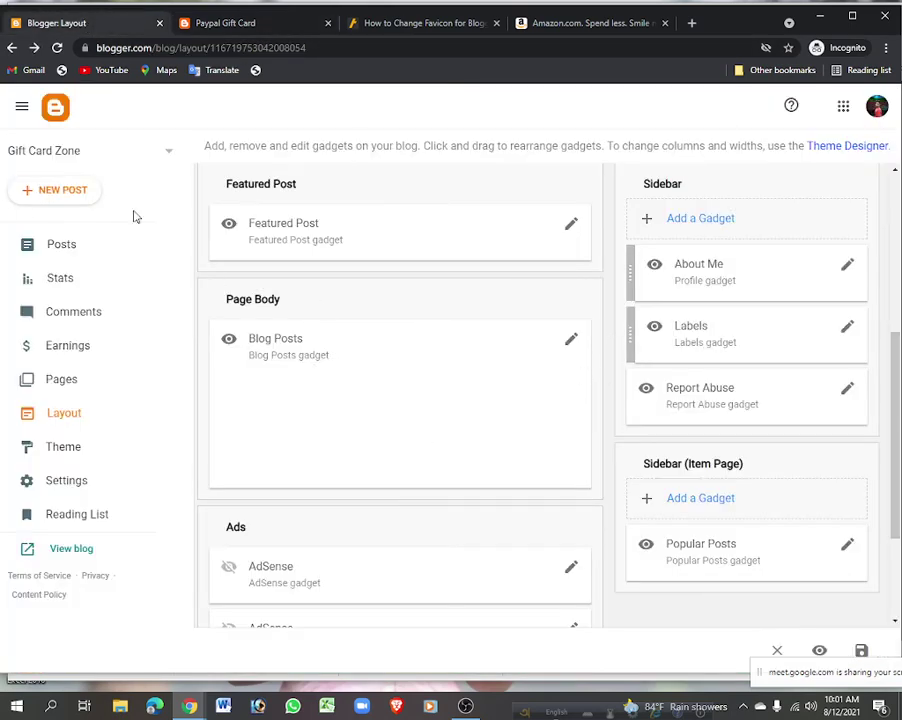
left_click(101, 244)
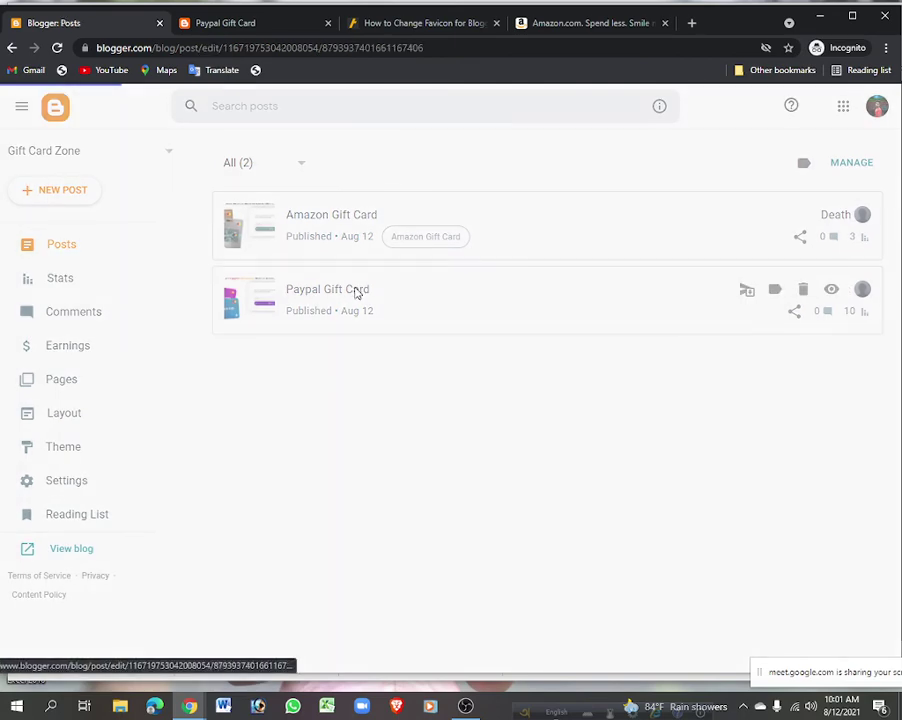
left_click(357, 292)
scroll(372, 446, "down", 1)
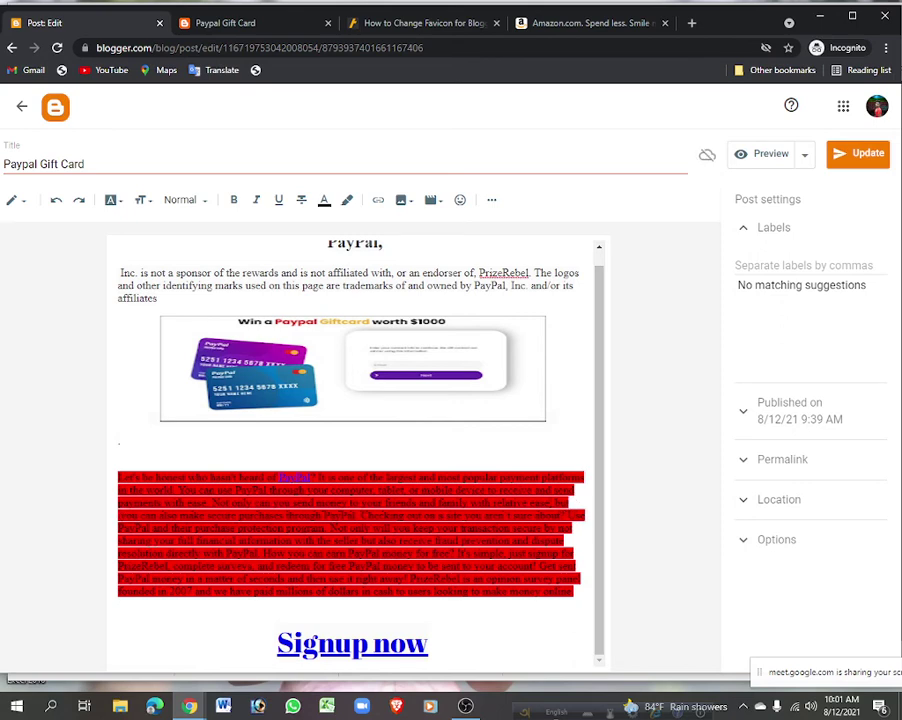
left_click(572, 503)
key("Return")
key("Return")
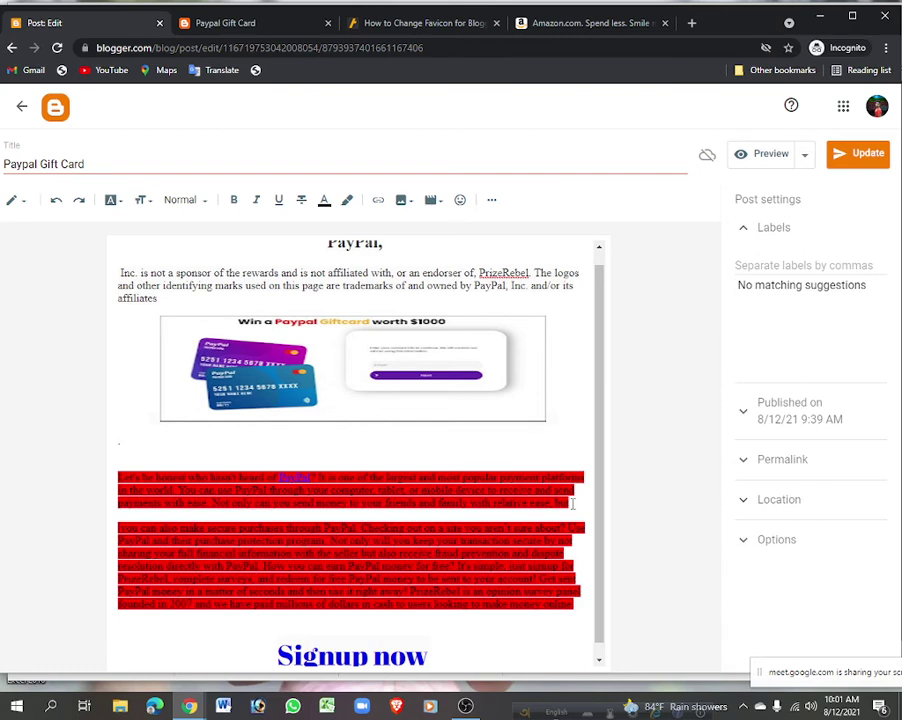
Insert a jump break between the two red paragraphs of the Paypal Gift Card post and update the post.
left_click(488, 204)
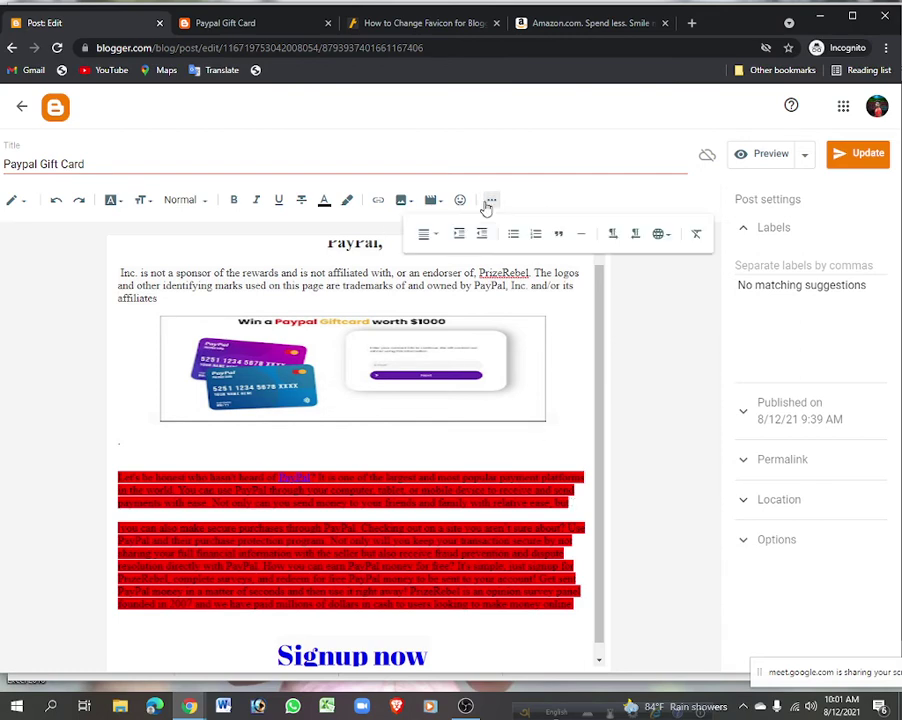
left_click(579, 233)
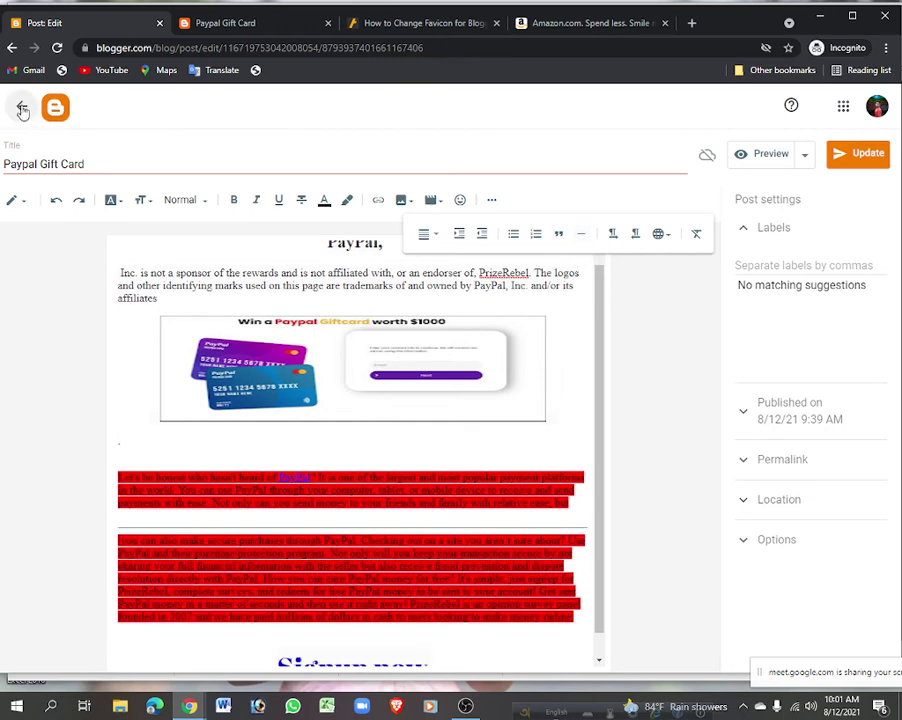
left_click(857, 152)
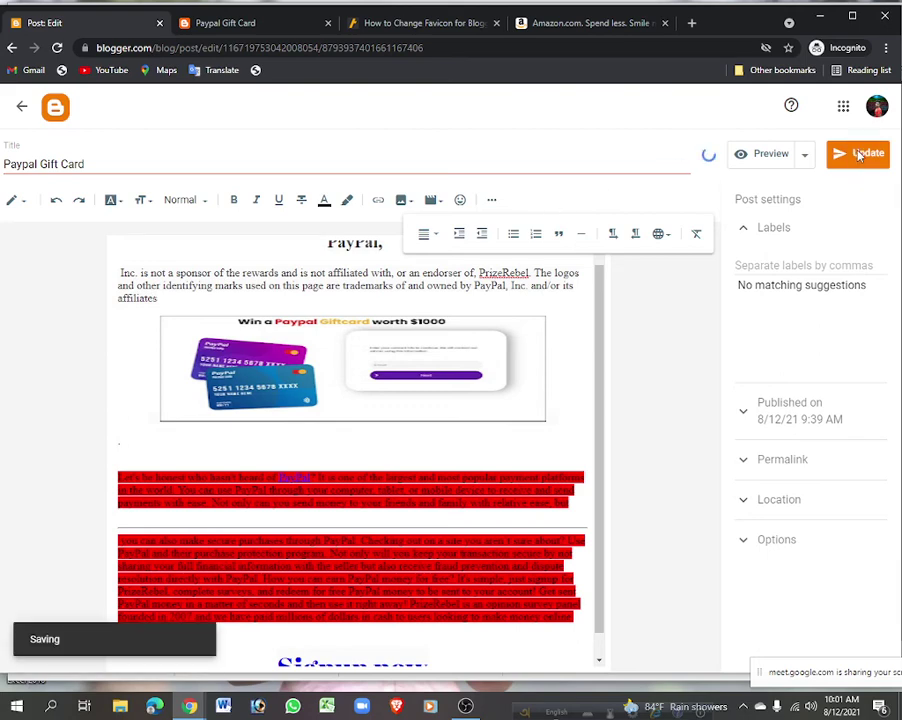
Reload the live Paypal Gift Card post, then compare the blog's home page listing with the full post page.
left_click(251, 25)
left_click(55, 48)
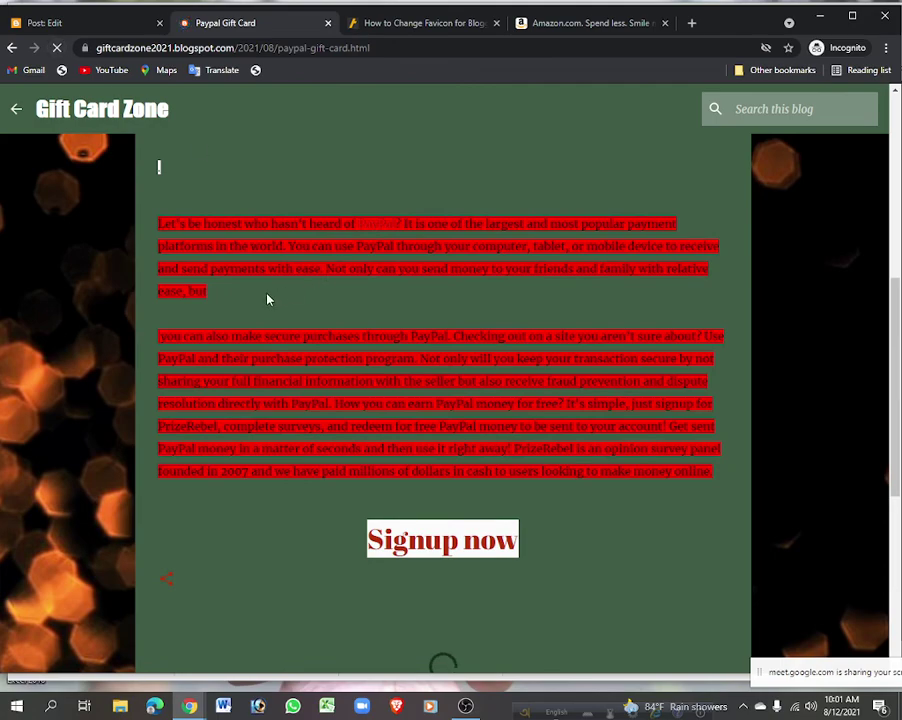
scroll(393, 289, "up", 3)
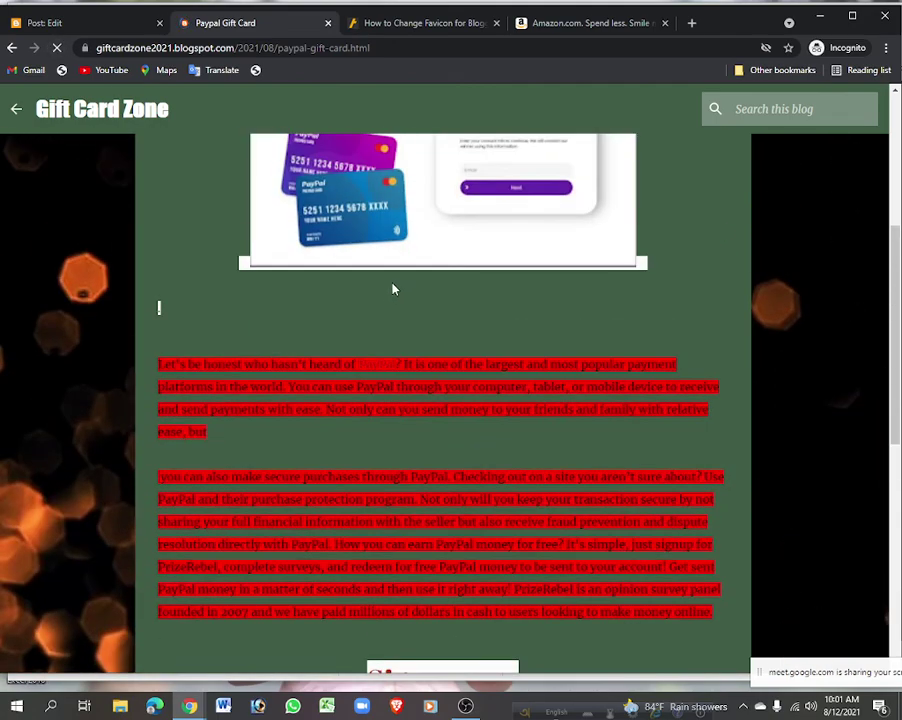
left_click(18, 113)
scroll(300, 310, "down", 3)
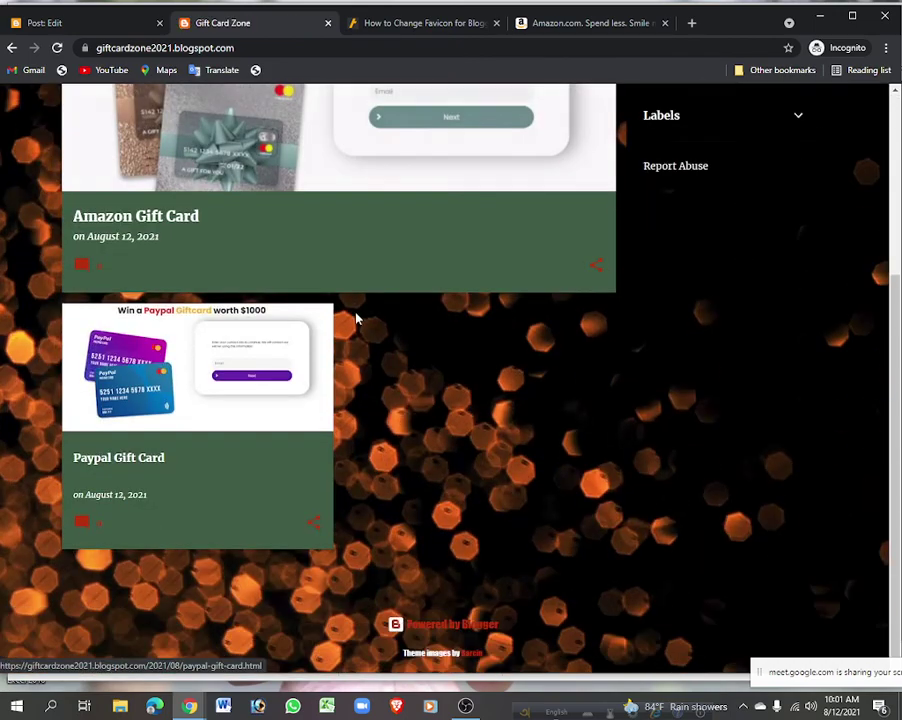
scroll(250, 410, "up", 5)
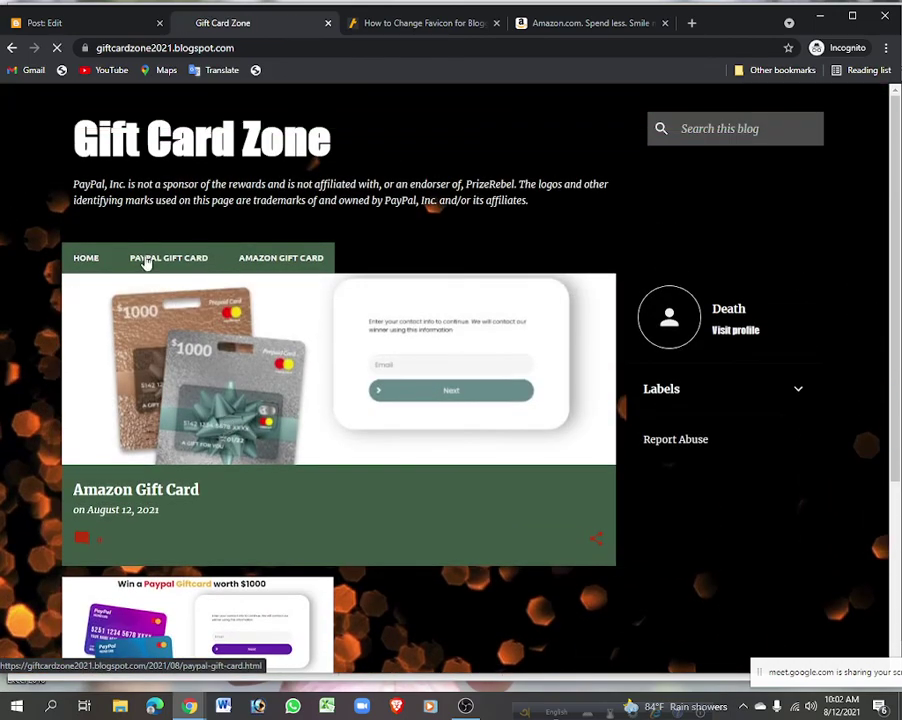
left_click(150, 258)
scroll(262, 334, "down", 5)
scroll(280, 346, "up", 5)
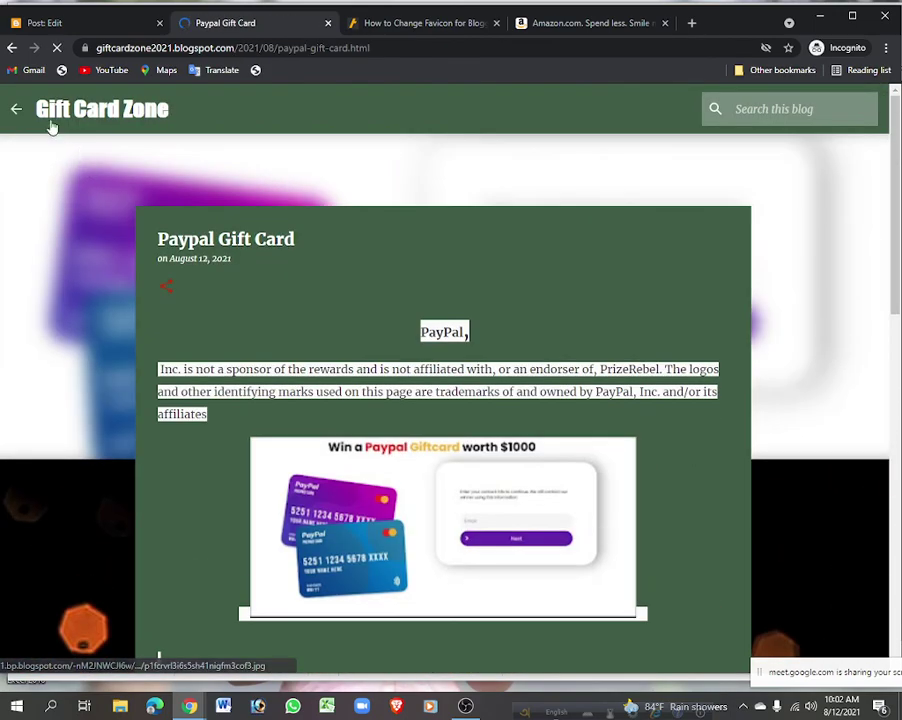
Return to the live blog's home page and examine how the Amazon and Paypal Gift Card posts are arranged and previewed.
left_click(20, 115)
scroll(462, 380, "down", 3)
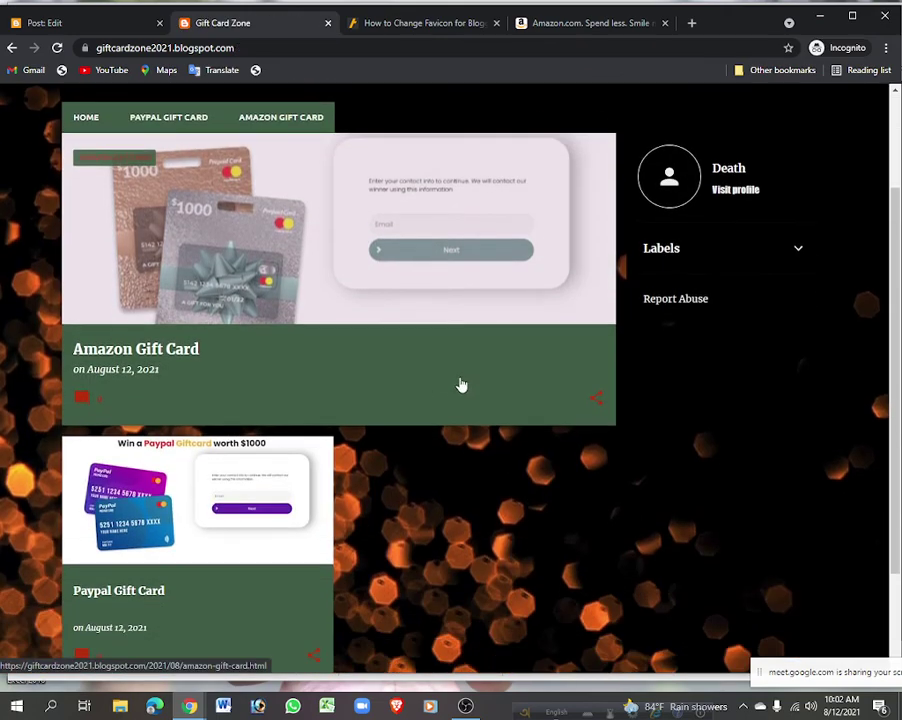
scroll(145, 394, "up", 3)
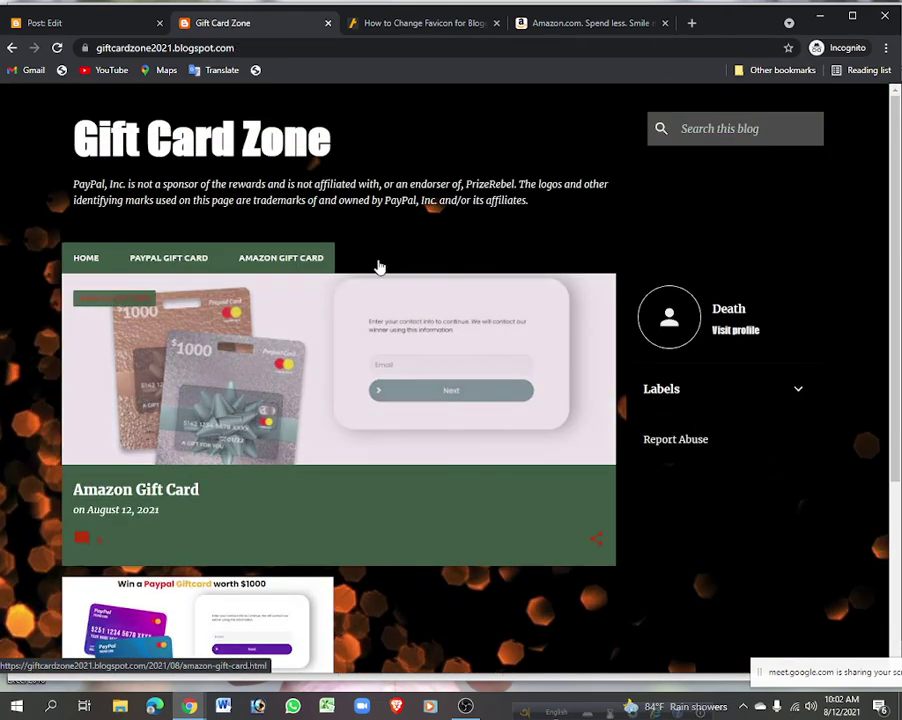
scroll(385, 325, "down", 3)
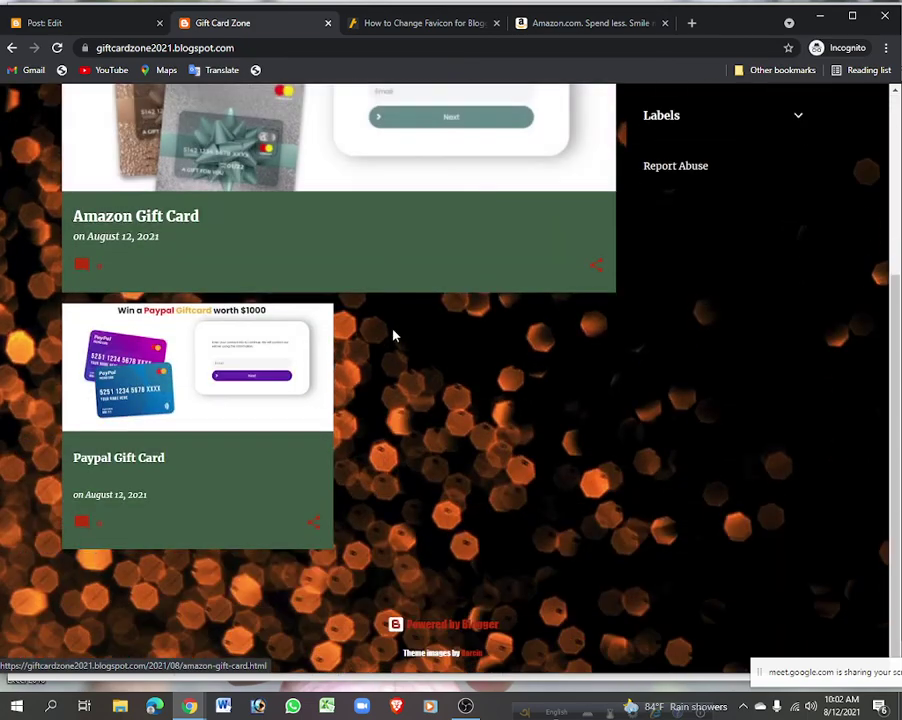
scroll(395, 345, "up", 3)
scroll(397, 352, "up", 1)
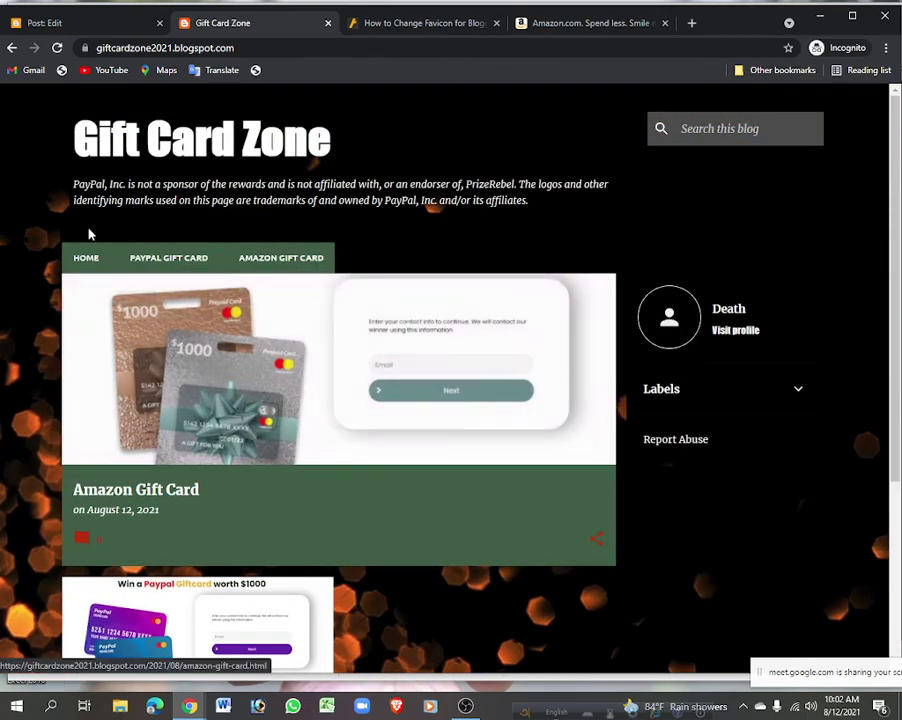
scroll(253, 316, "down", 3)
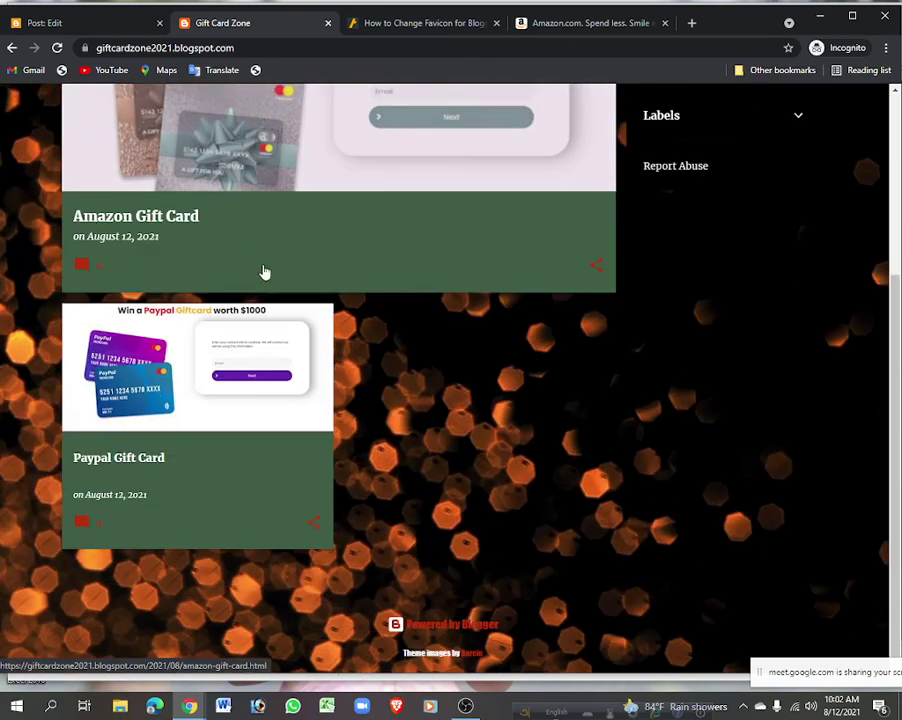
scroll(298, 551, "up", 3)
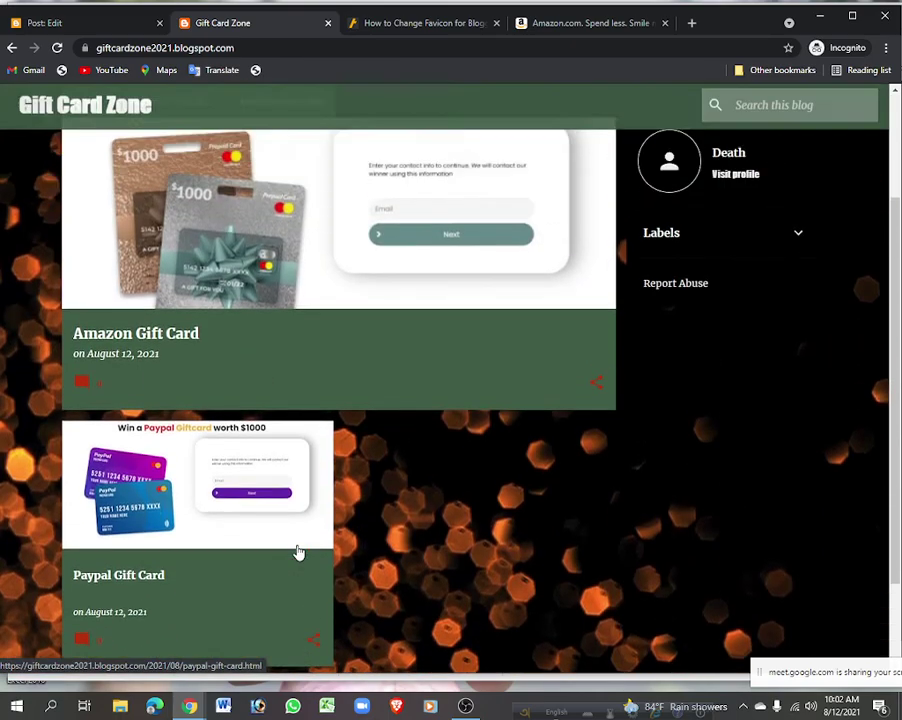
scroll(210, 497, "down", 2)
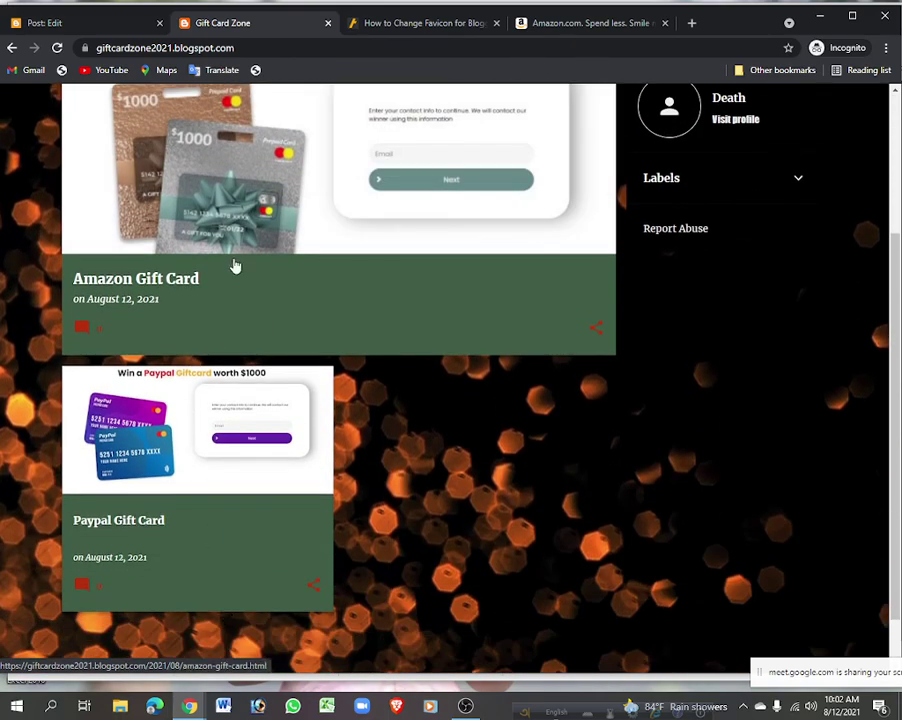
scroll(340, 465, "up", 2)
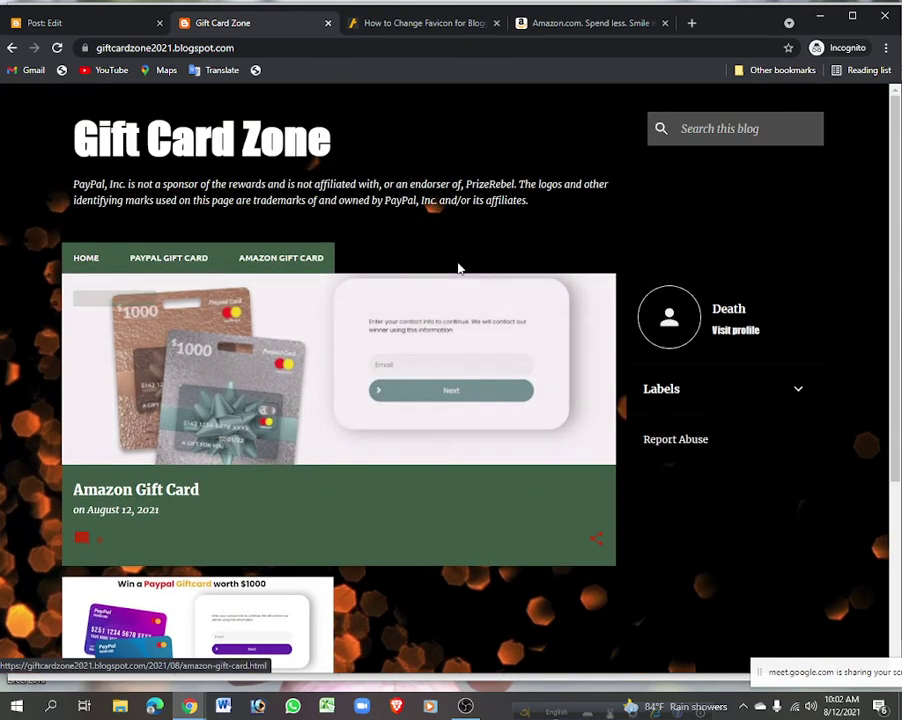
scroll(468, 320, "down", 2)
scroll(300, 412, "up", 2)
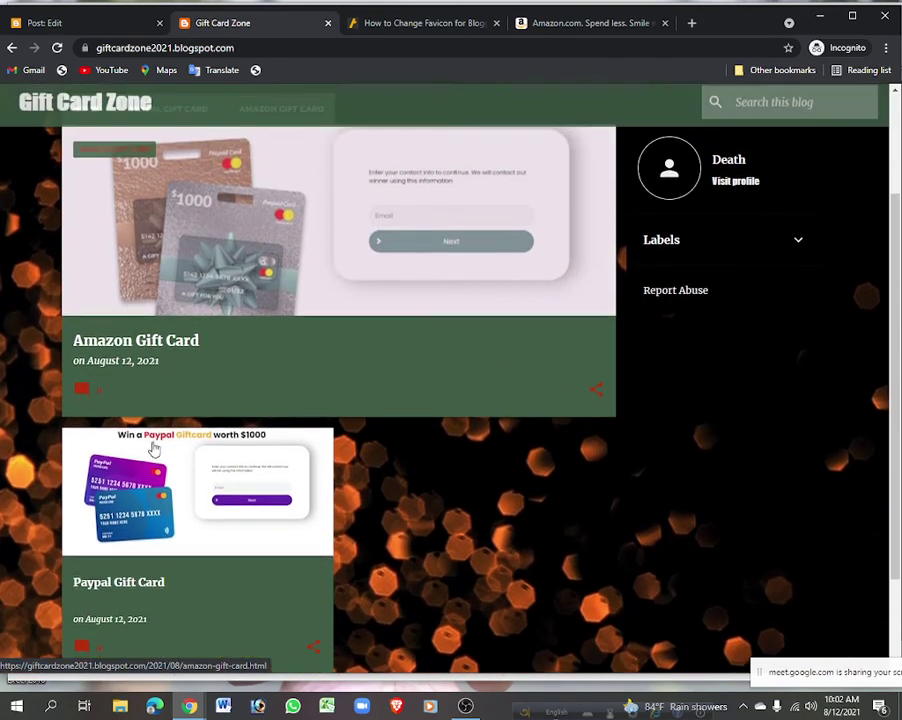
scroll(378, 412, "down", 3)
scroll(354, 530, "up", 3)
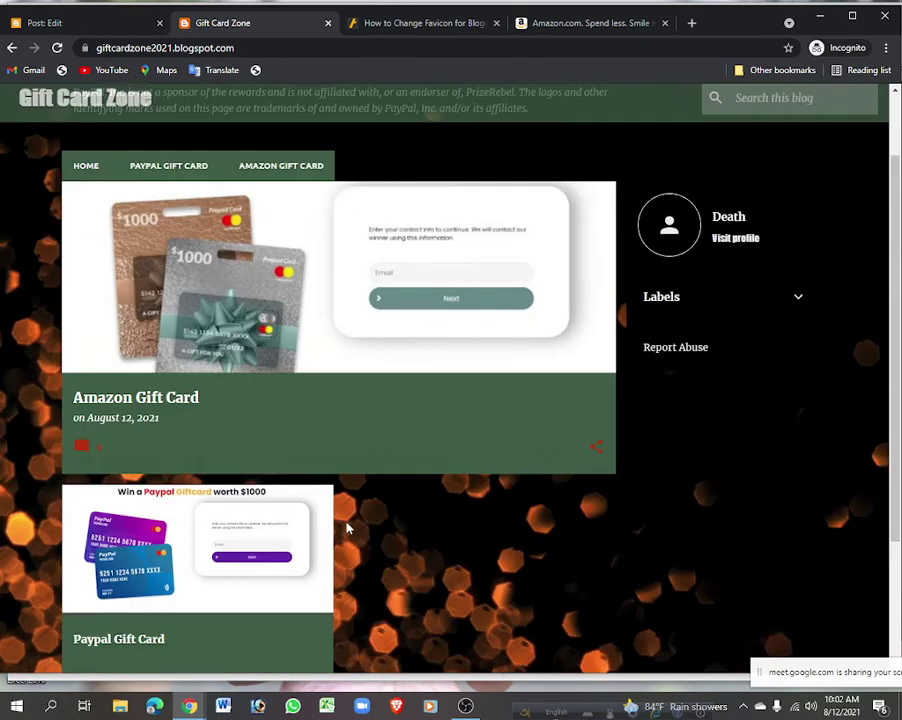
scroll(340, 400, "down", 3)
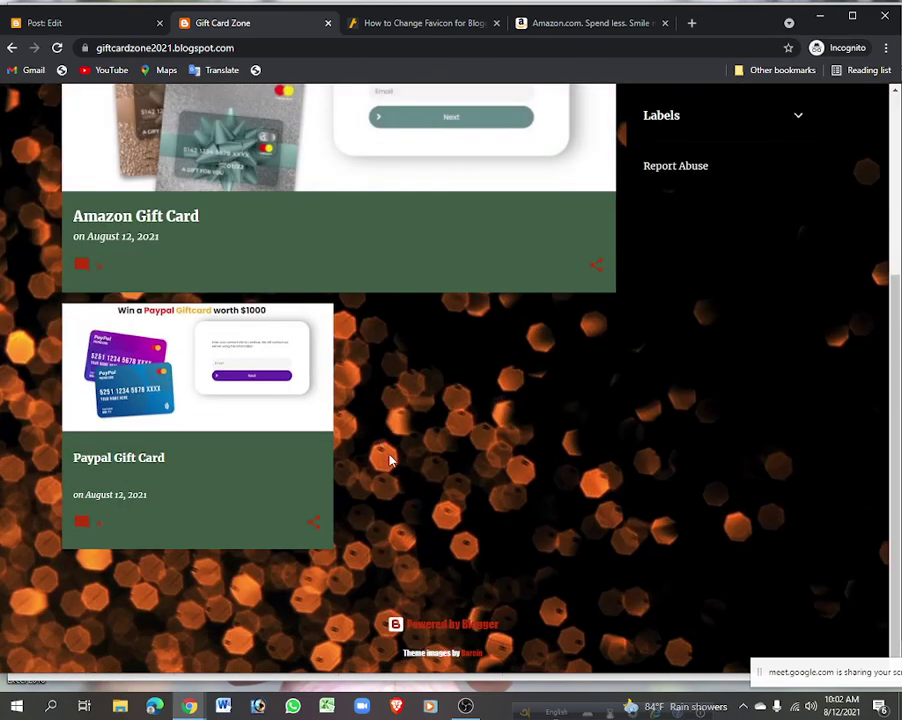
scroll(167, 435, "up", 3)
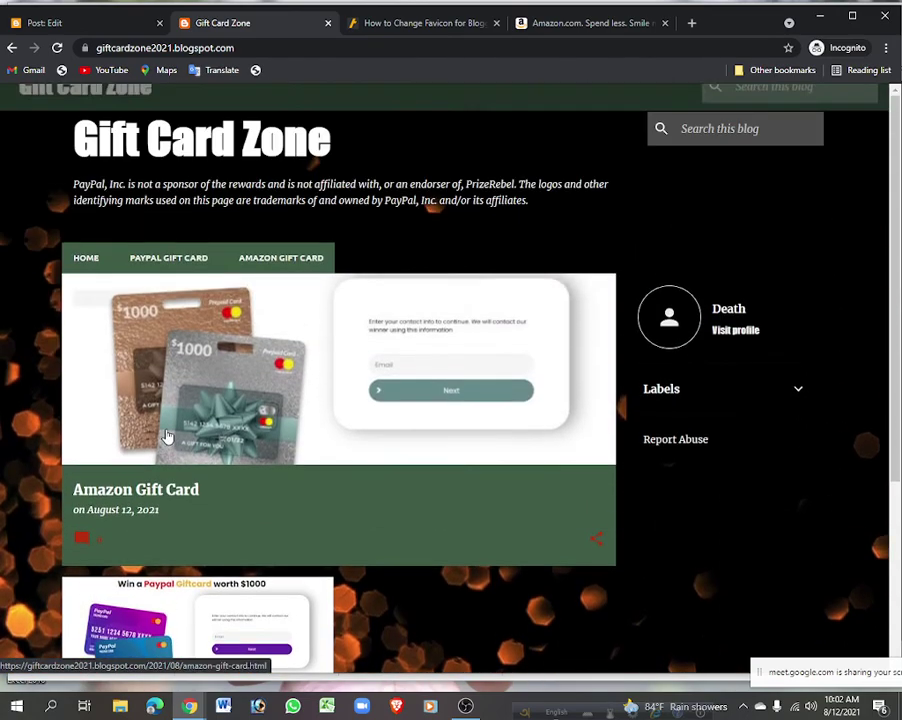
scroll(511, 487, "down", 3)
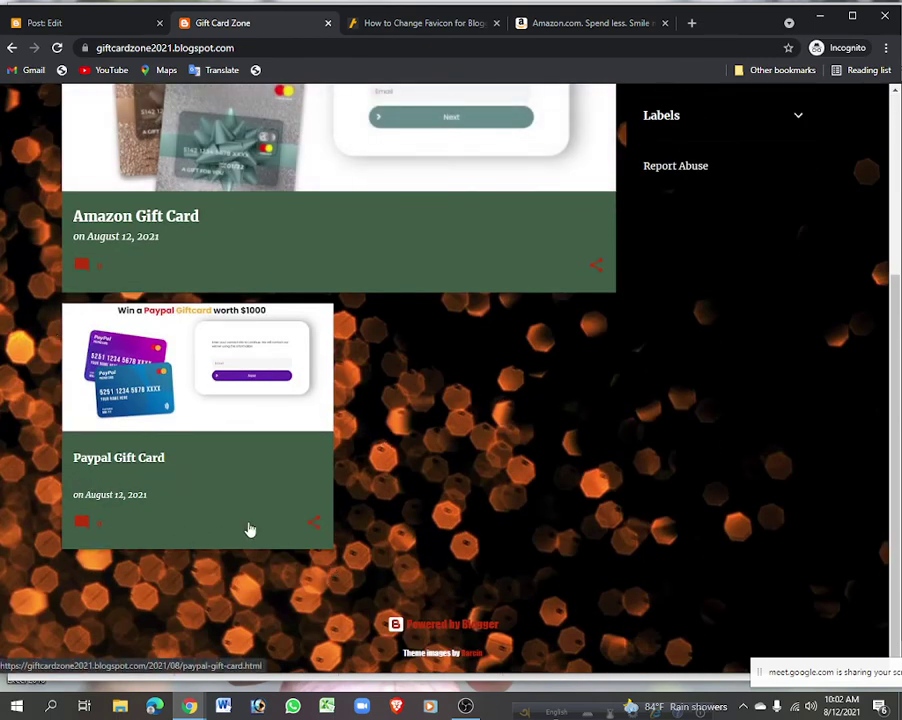
Reopen the Paypal Gift Card post in the editor, assign it the existing label "Amazon Gift Card" and update the post.
left_click(97, 23)
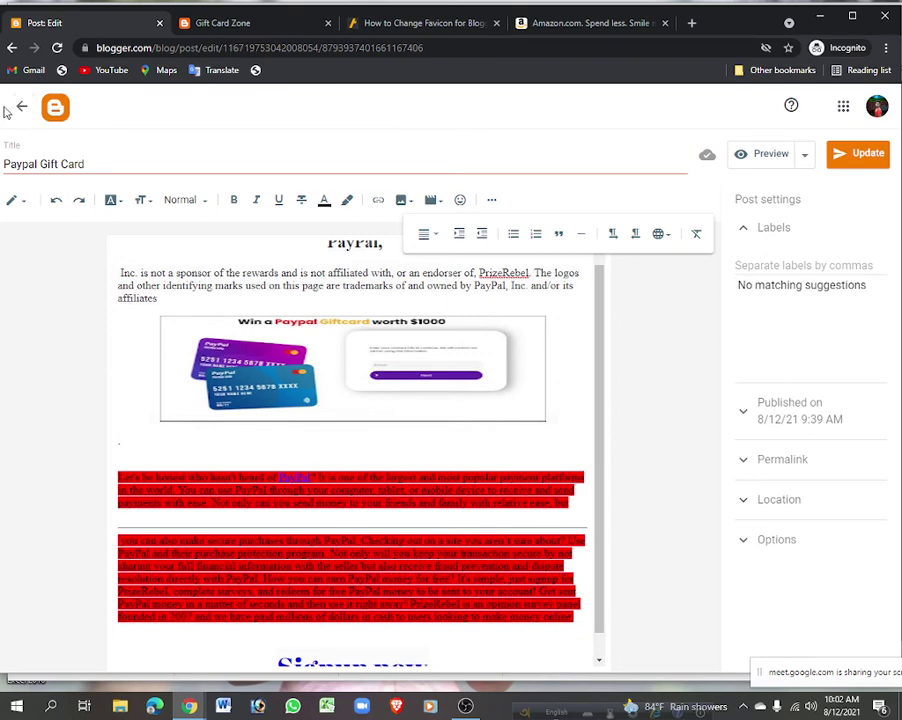
left_click(785, 232)
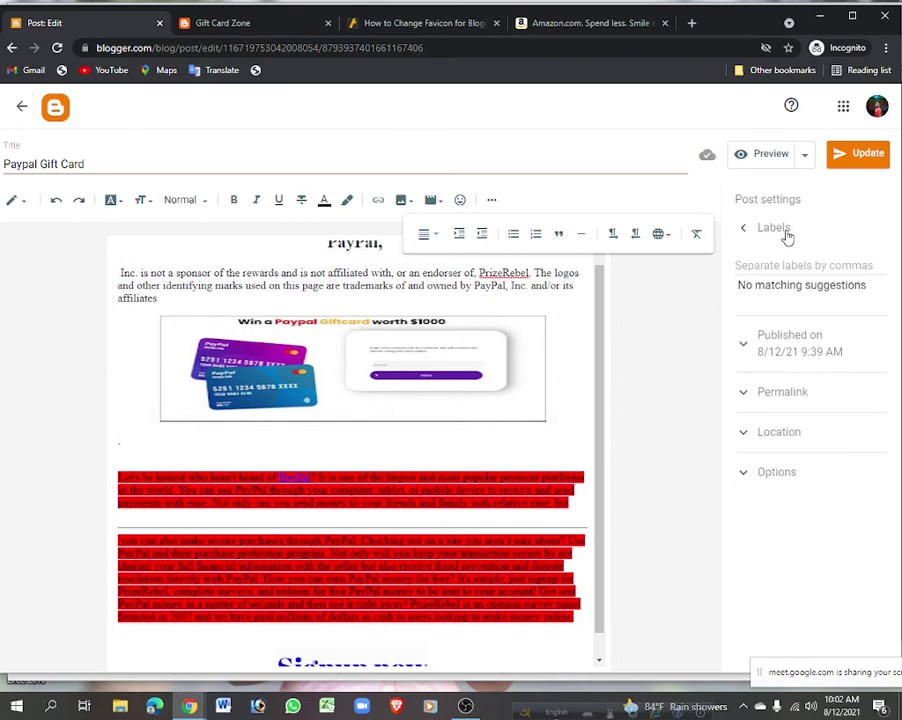
left_click(754, 230)
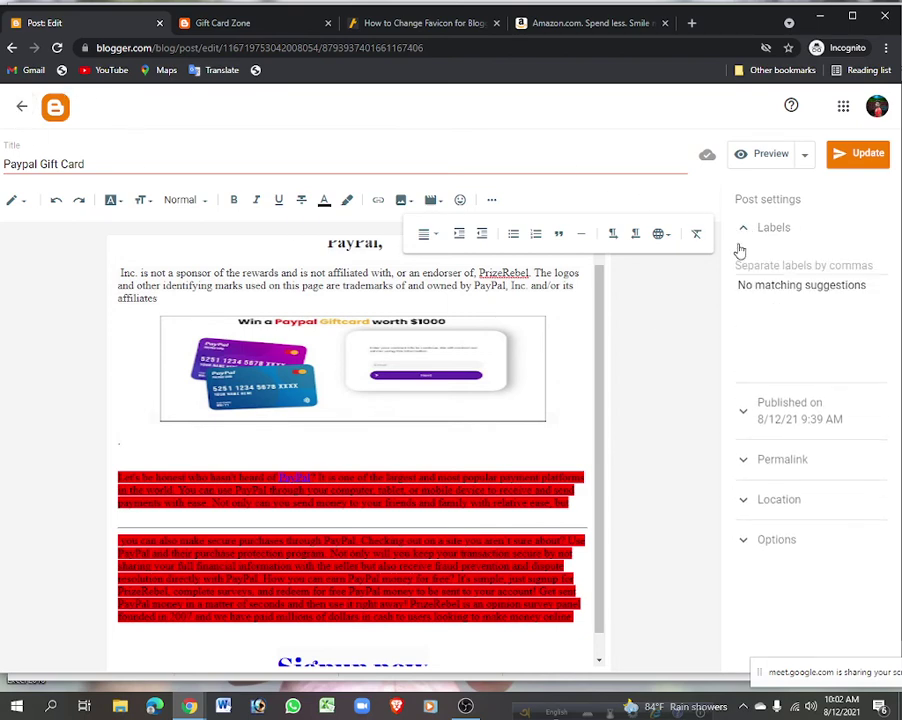
left_click(20, 107)
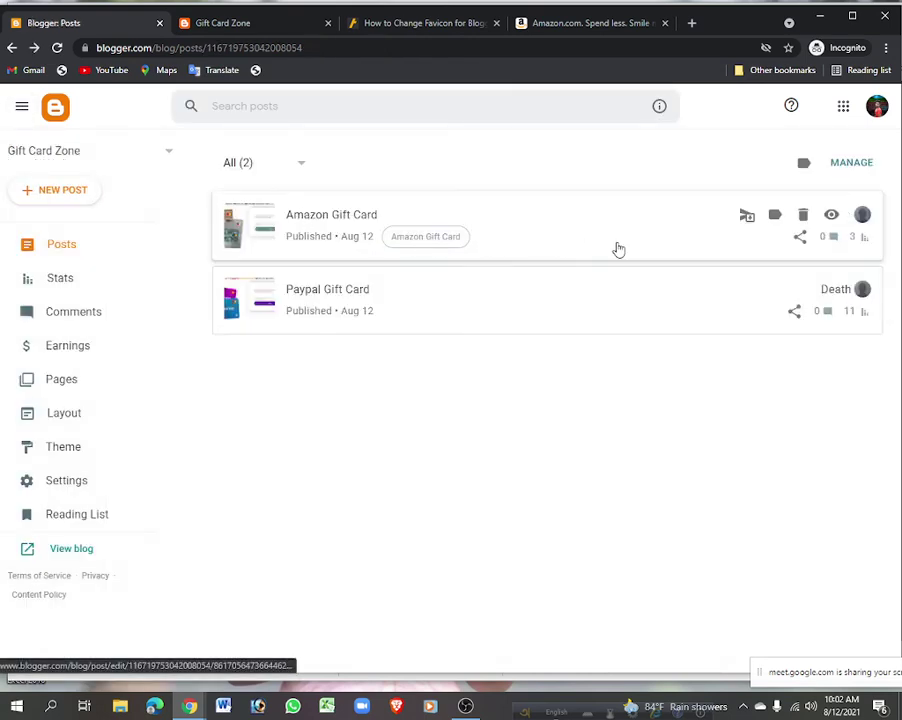
left_click(395, 312)
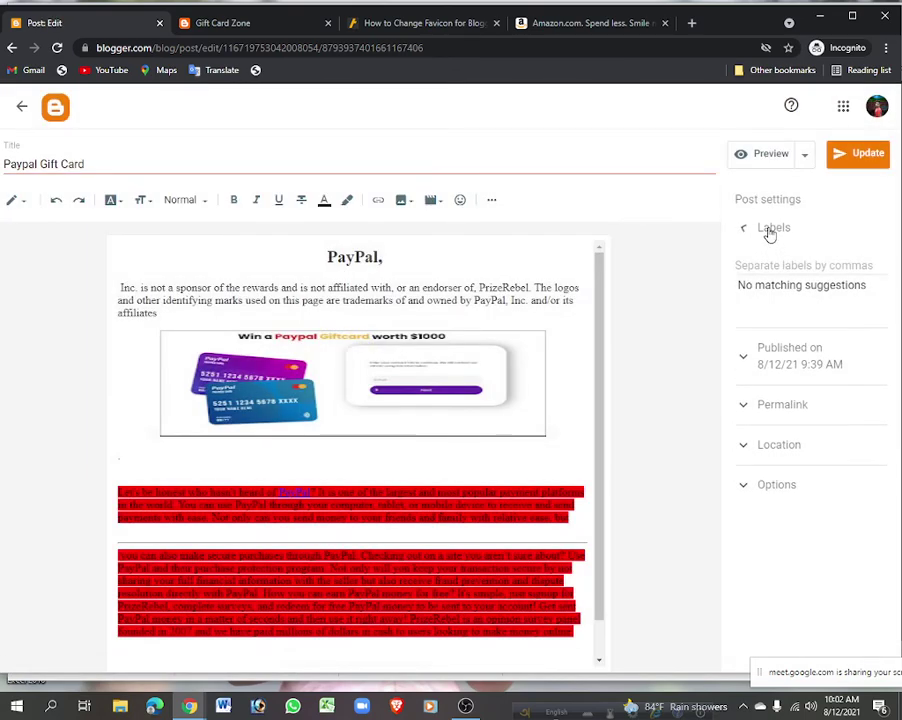
left_click(765, 230)
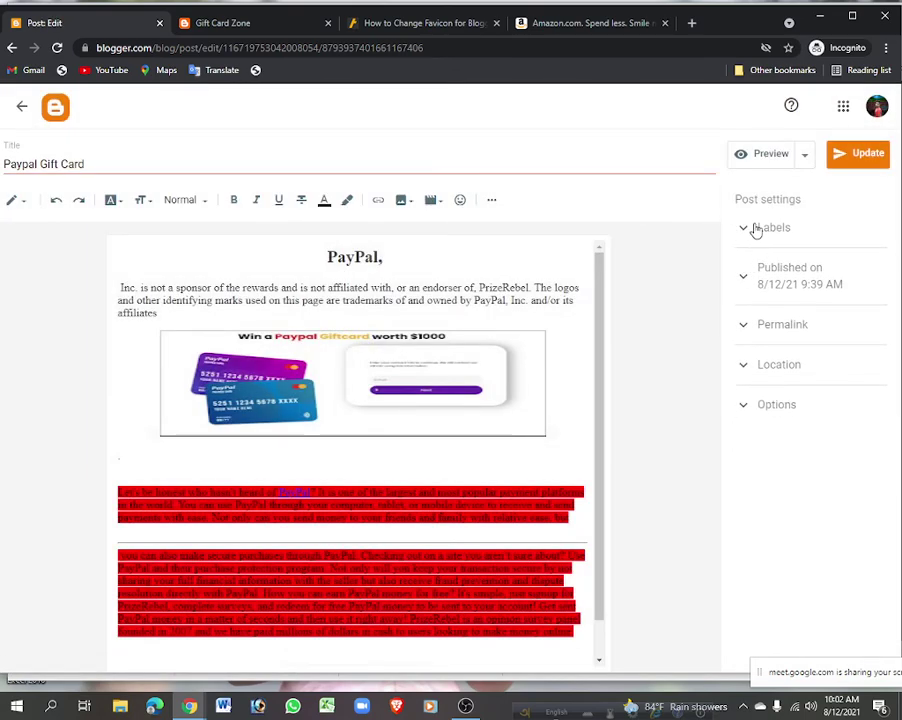
left_click(757, 230)
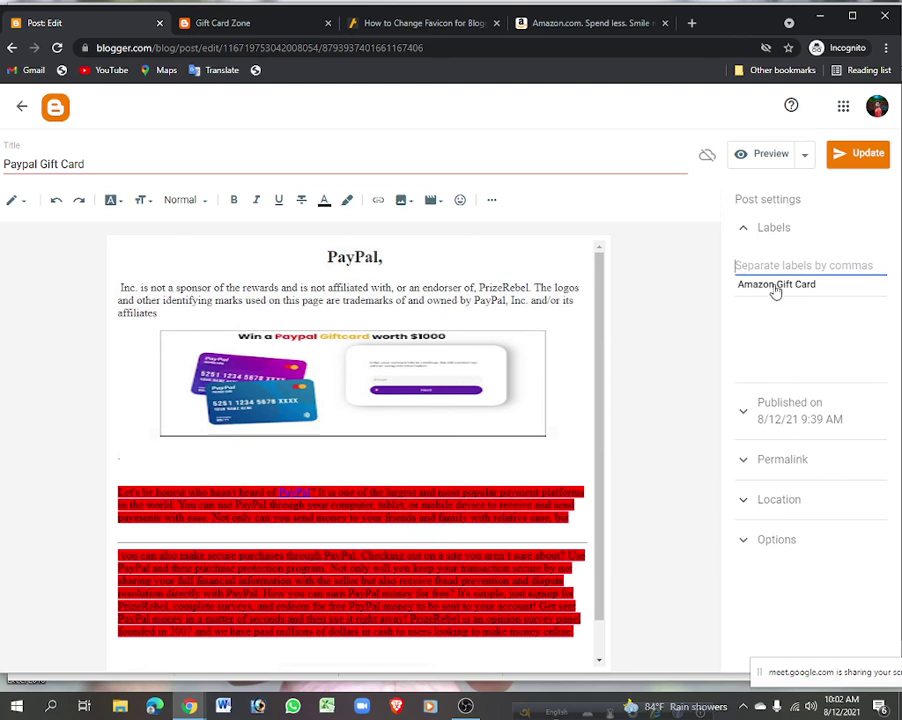
left_click(762, 283)
left_click(863, 152)
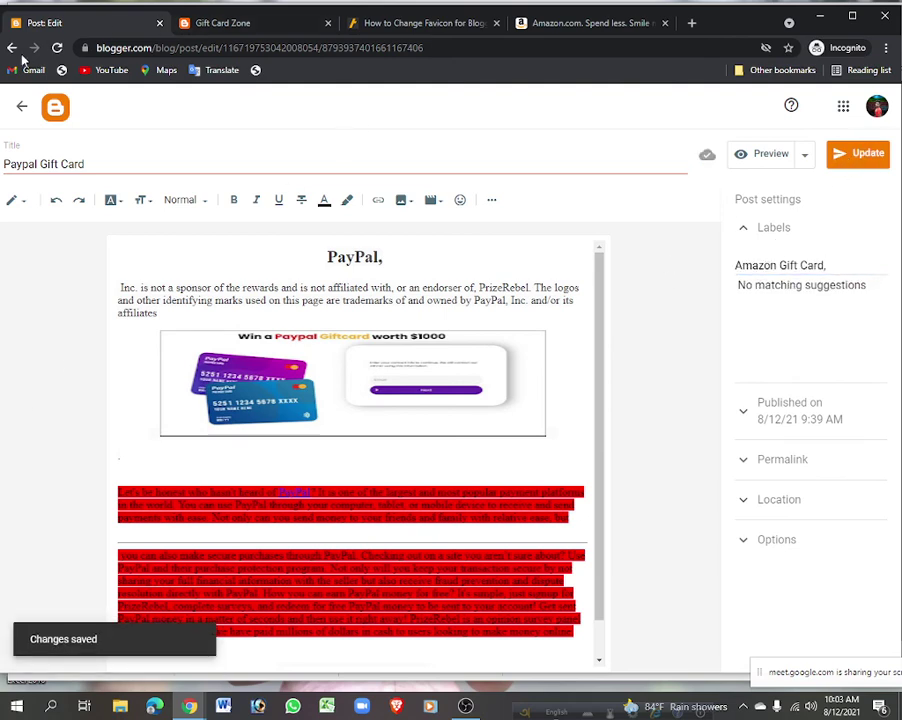
Reload the live blog's home page to check the label change, and go back to the Blogger post list.
left_click(236, 23)
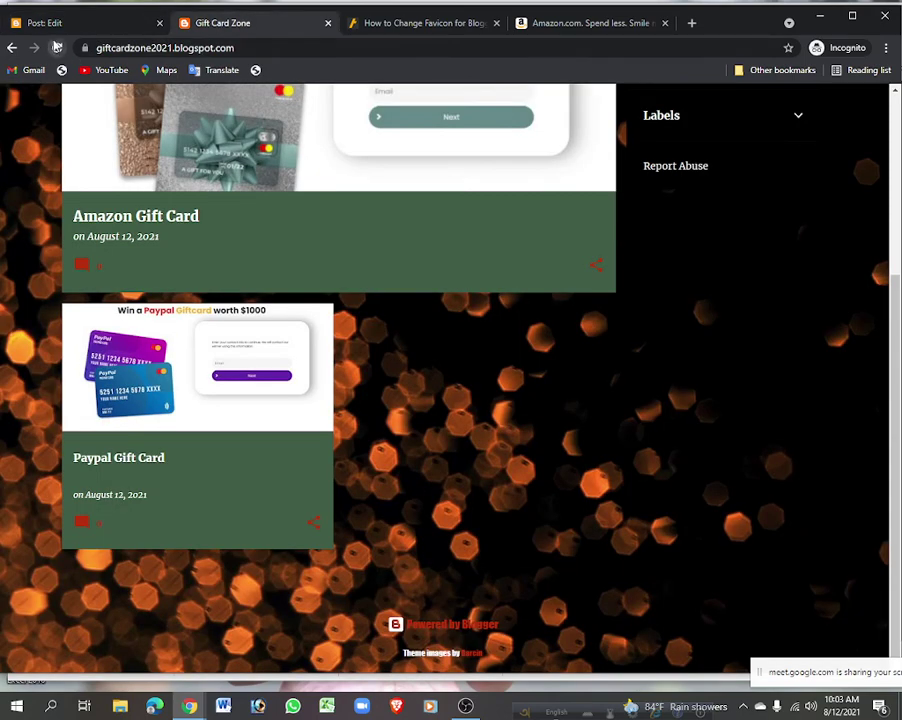
left_click(56, 49)
left_click(64, 18)
left_click(14, 107)
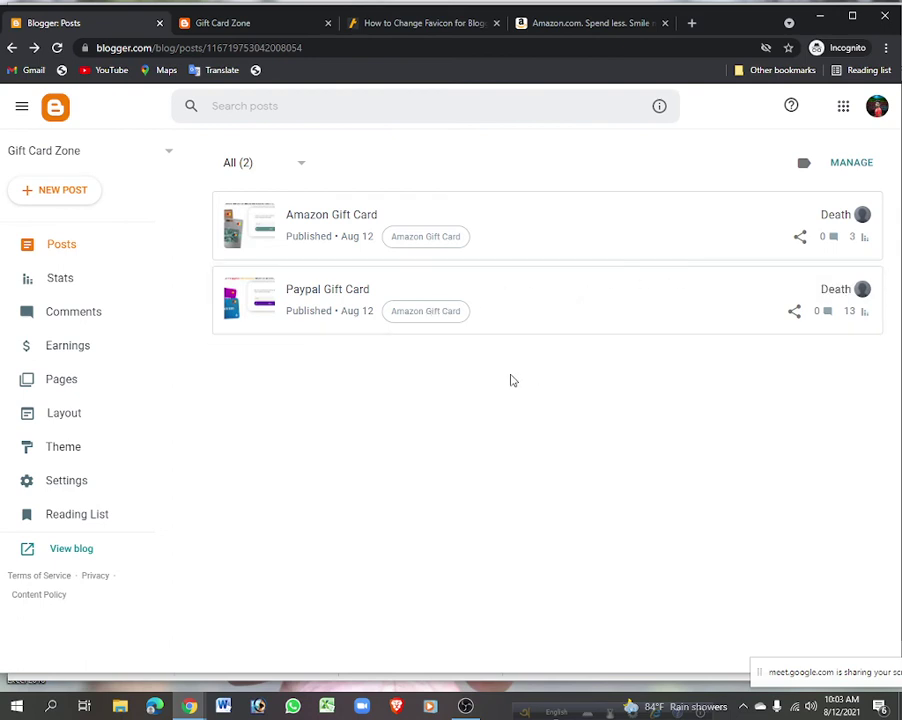
Open the Blog Posts gadget's settings from the blog layout and try 14 as the number of posts on the main page.
left_click(94, 418)
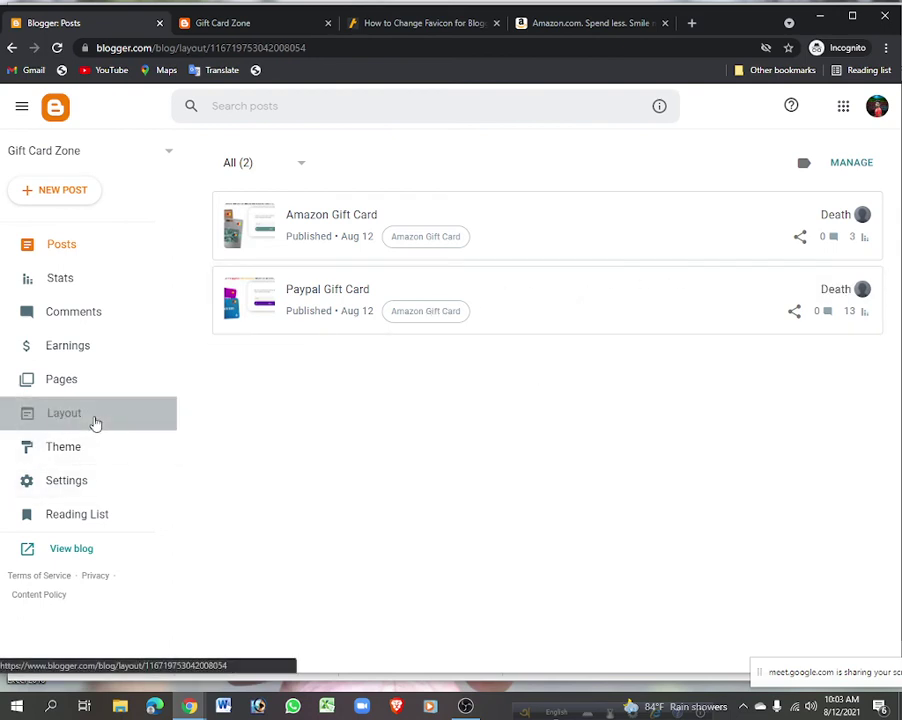
scroll(370, 440, "down", 3)
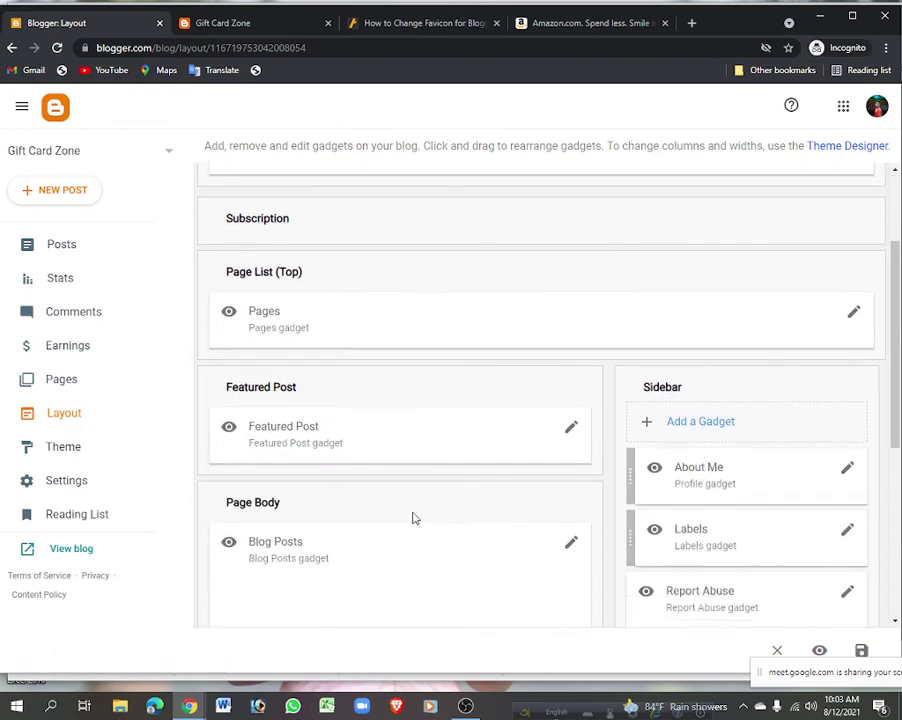
scroll(550, 410, "down", 2)
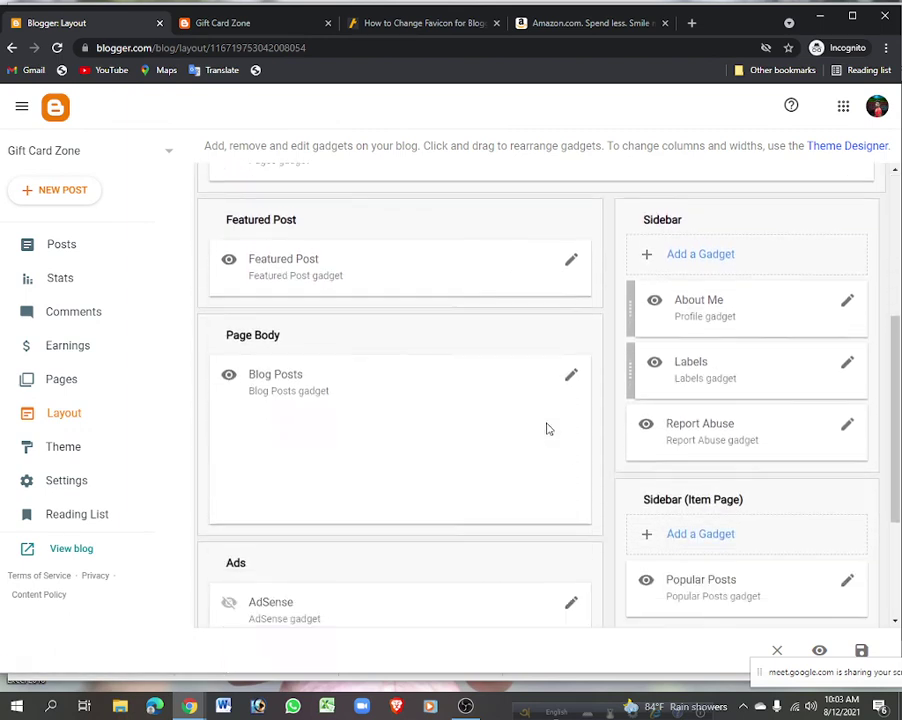
left_click(571, 340)
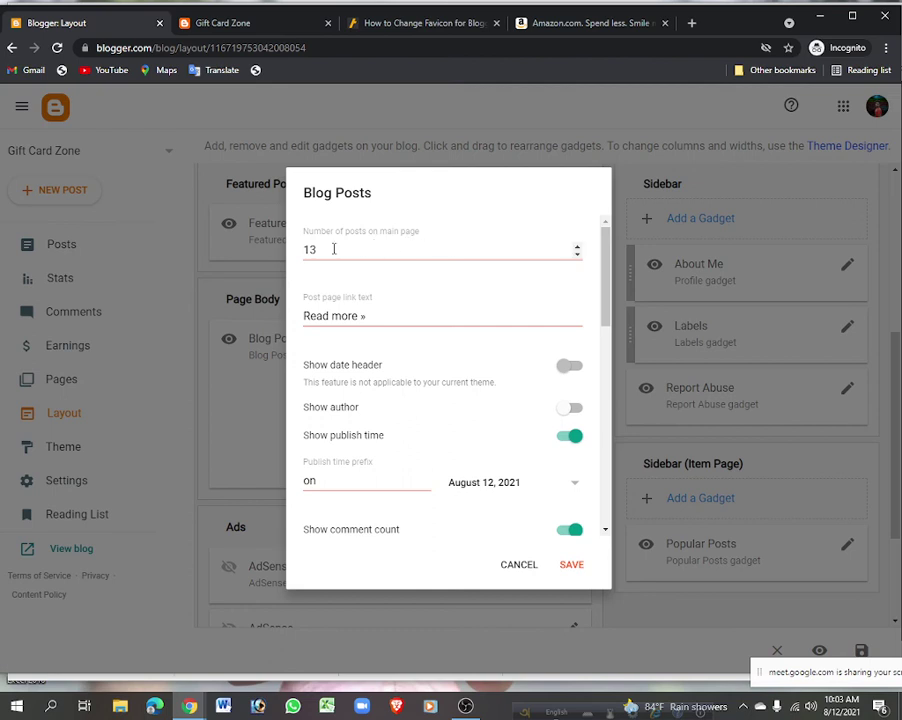
left_click(577, 255)
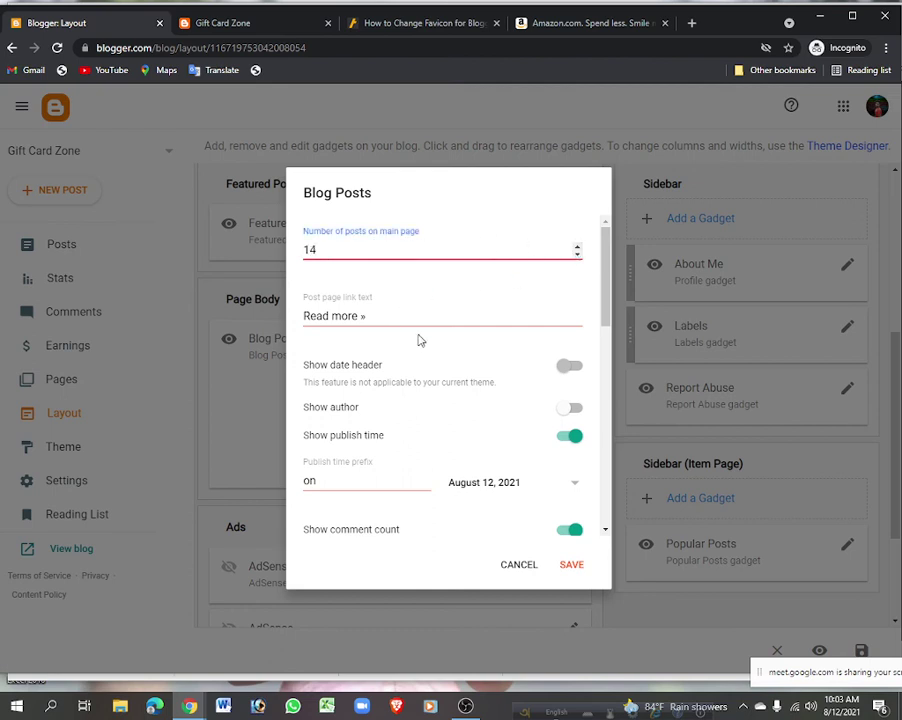
left_click(374, 316)
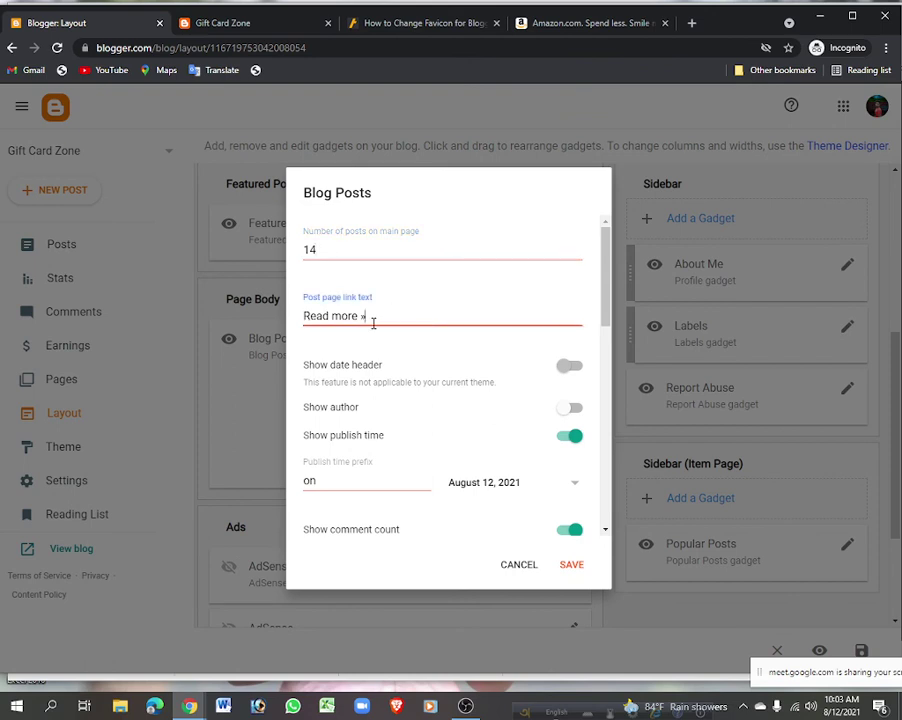
Examine the Blog Posts gadget's display options and item arrangement, and close the settings without saving.
scroll(441, 355, "down", 1)
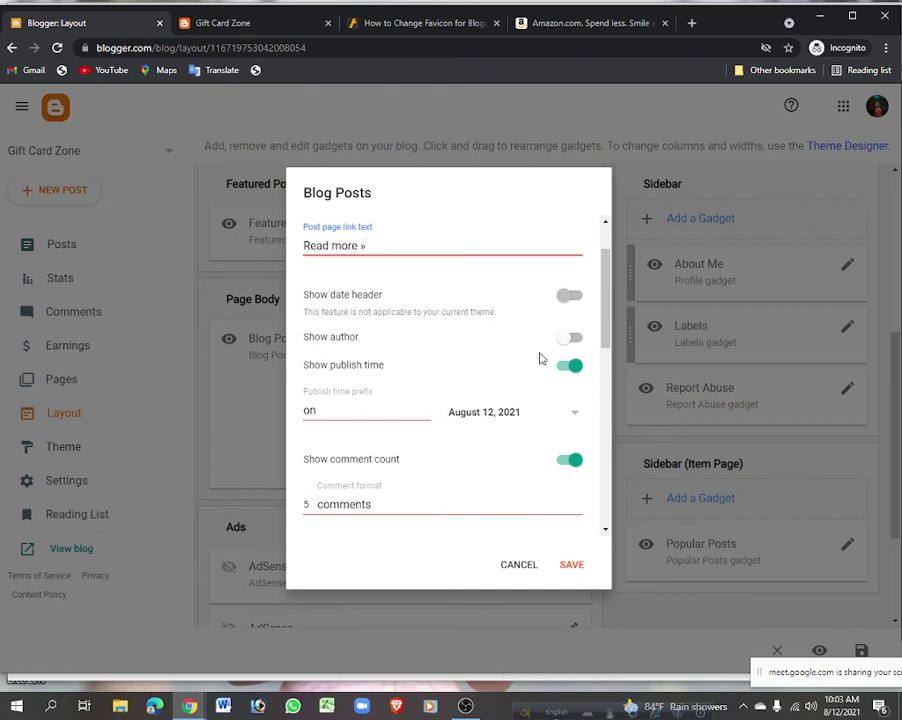
scroll(460, 345, "down", 1)
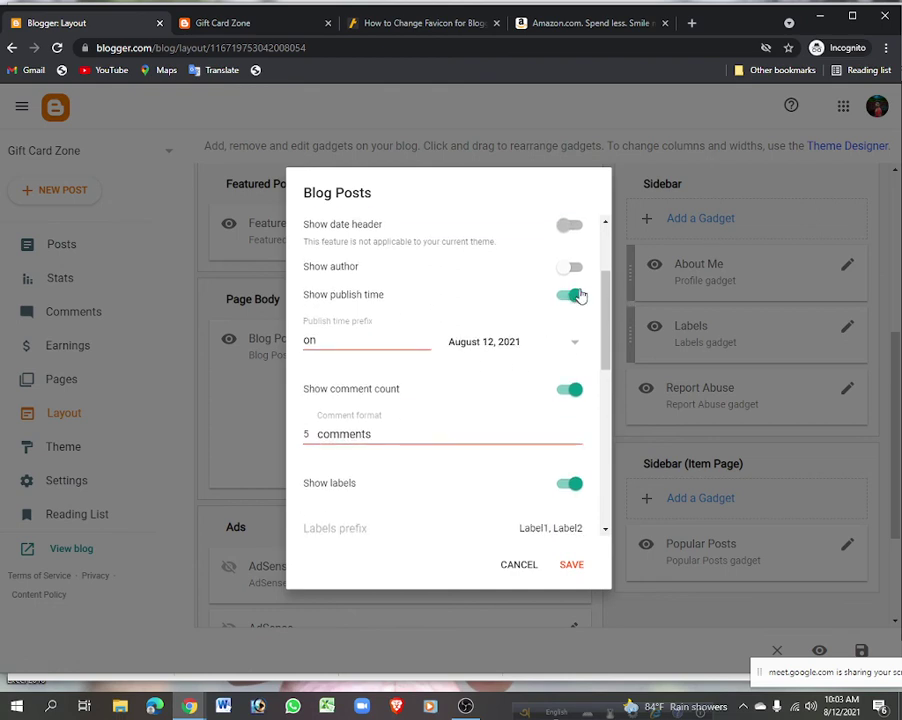
scroll(581, 355, "down", 2)
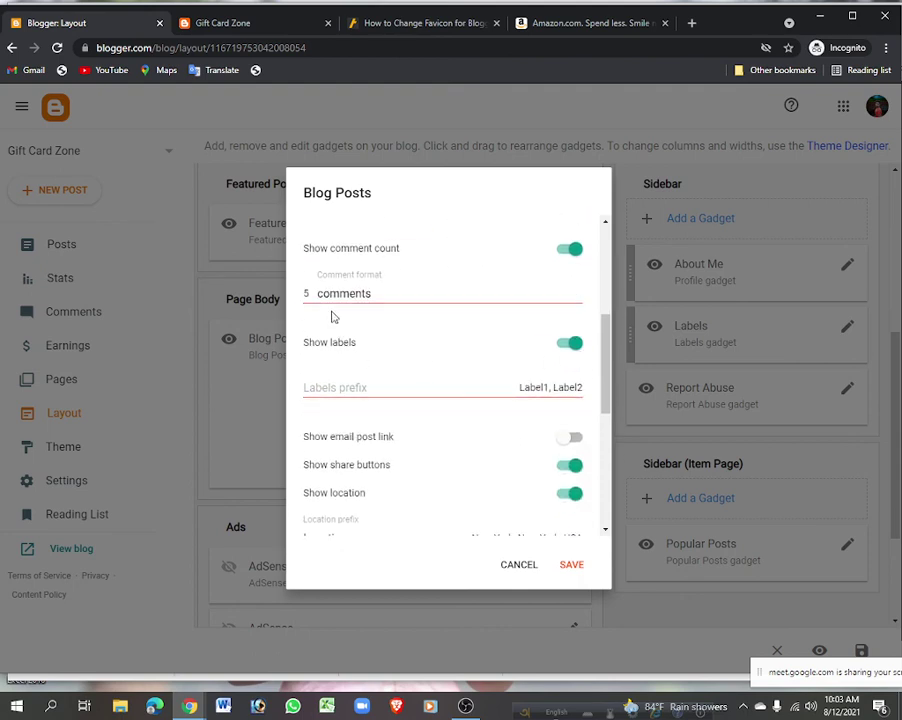
scroll(470, 377, "down", 1)
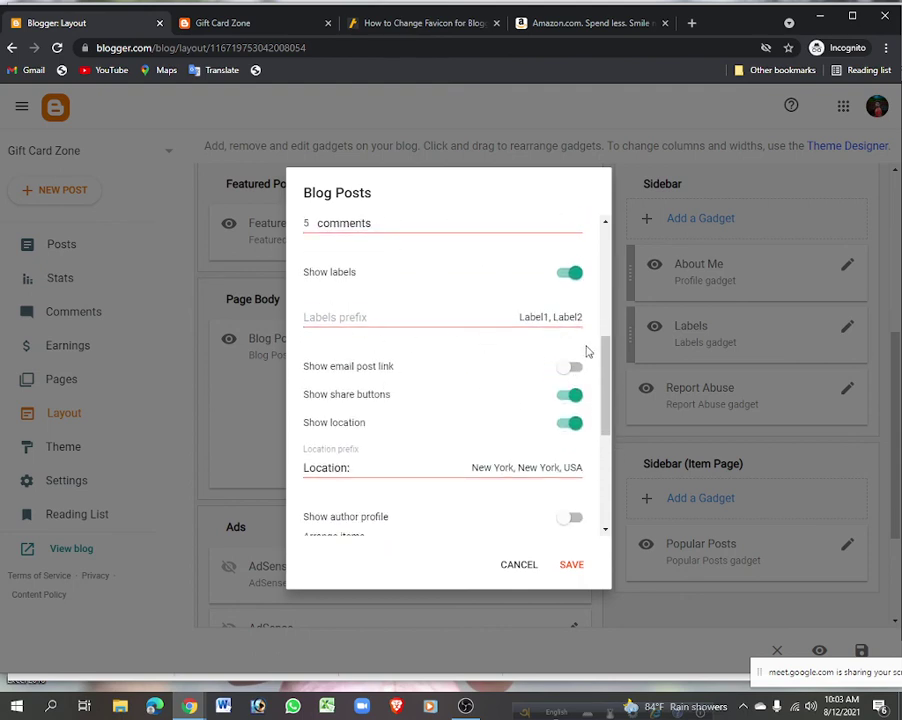
scroll(474, 422, "down", 3)
scroll(577, 404, "down", 2)
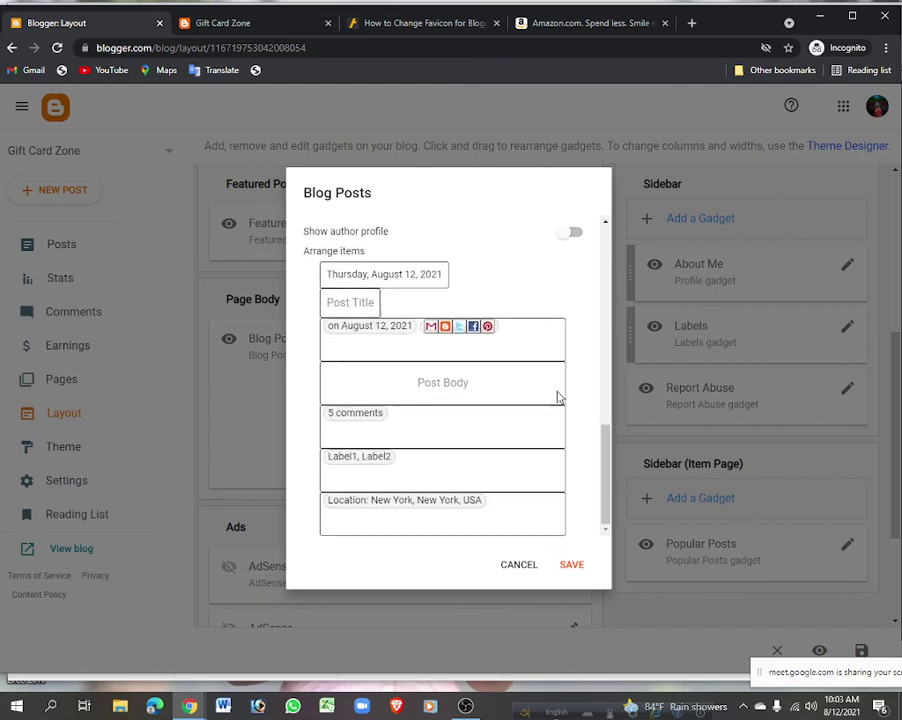
scroll(508, 415, "up", 2)
scroll(490, 422, "down", 2)
scroll(396, 378, "up", 1)
scroll(499, 510, "down", 1)
left_click(519, 564)
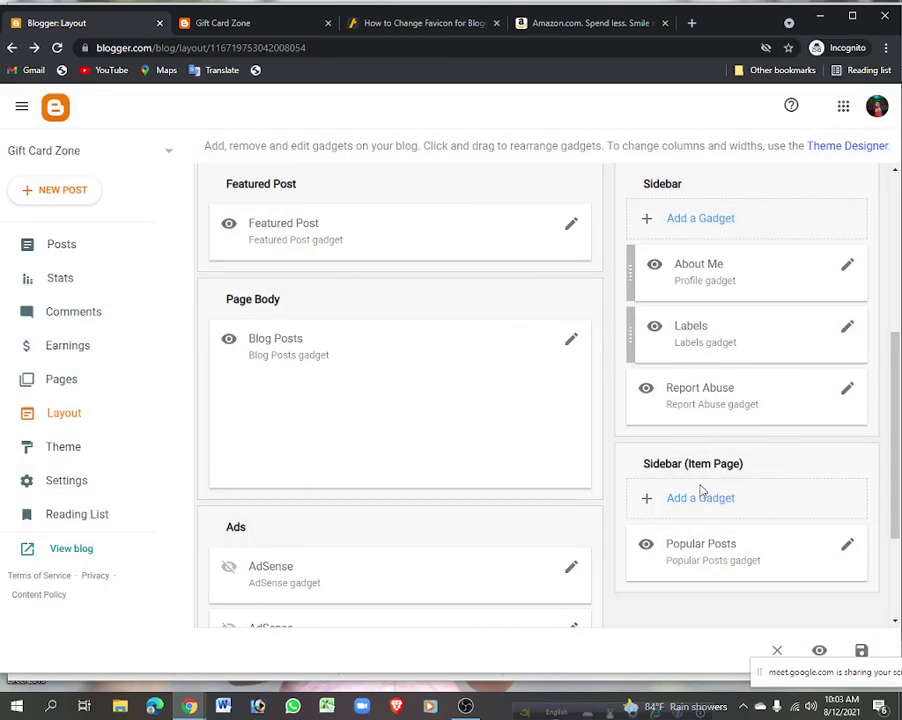
Start adding a Pages gadget to the Sidebar (Item Page) section and cancel its configuration.
scroll(701, 488, "down", 2)
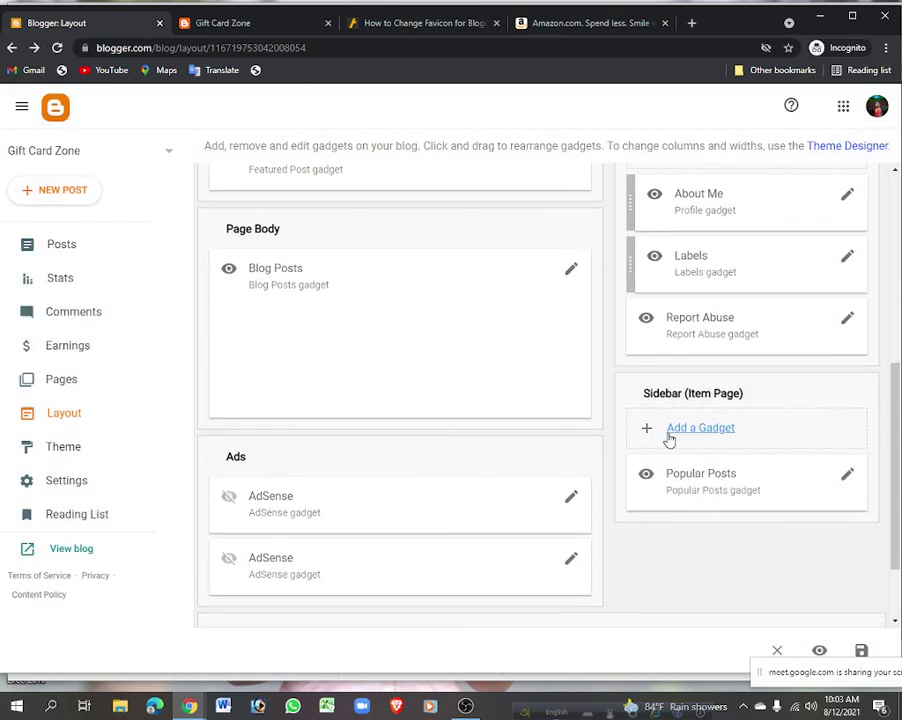
left_click(715, 432)
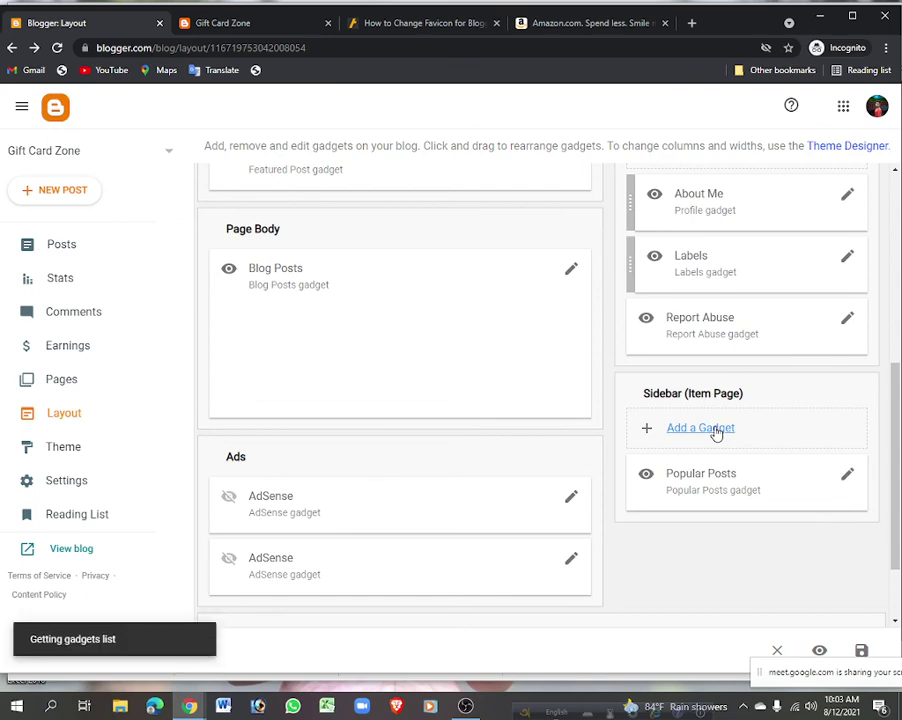
scroll(445, 315, "down", 2)
scroll(460, 400, "down", 1)
scroll(449, 439, "down", 1)
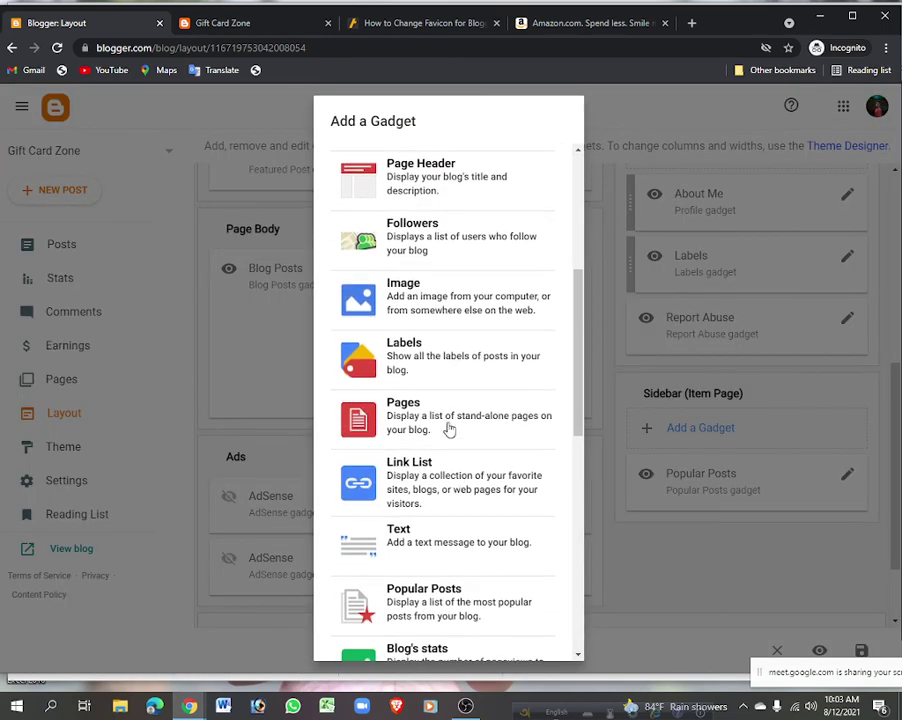
left_click(440, 415)
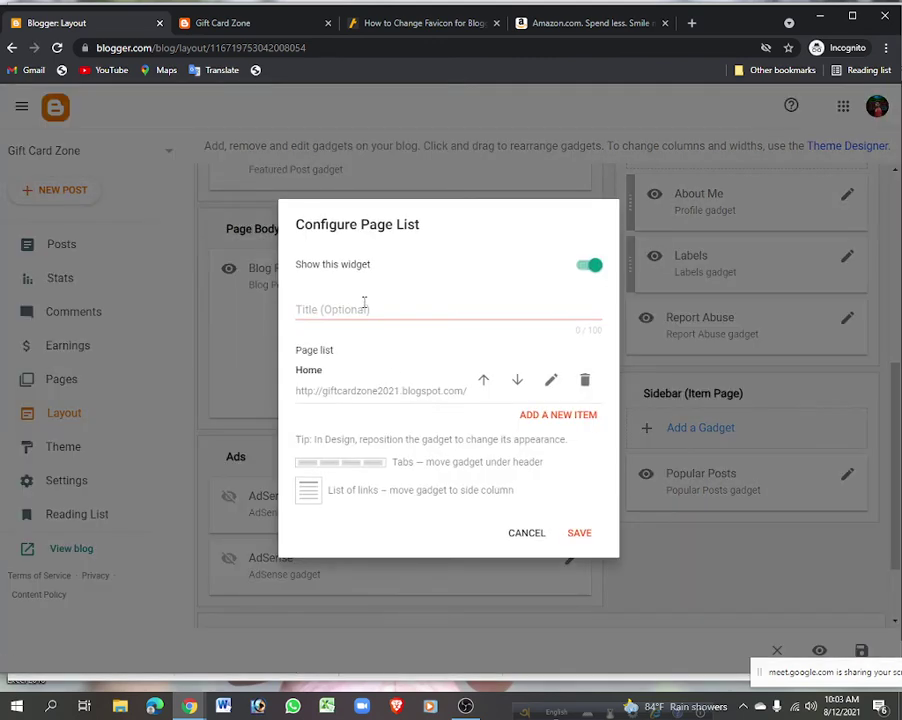
left_click(363, 304)
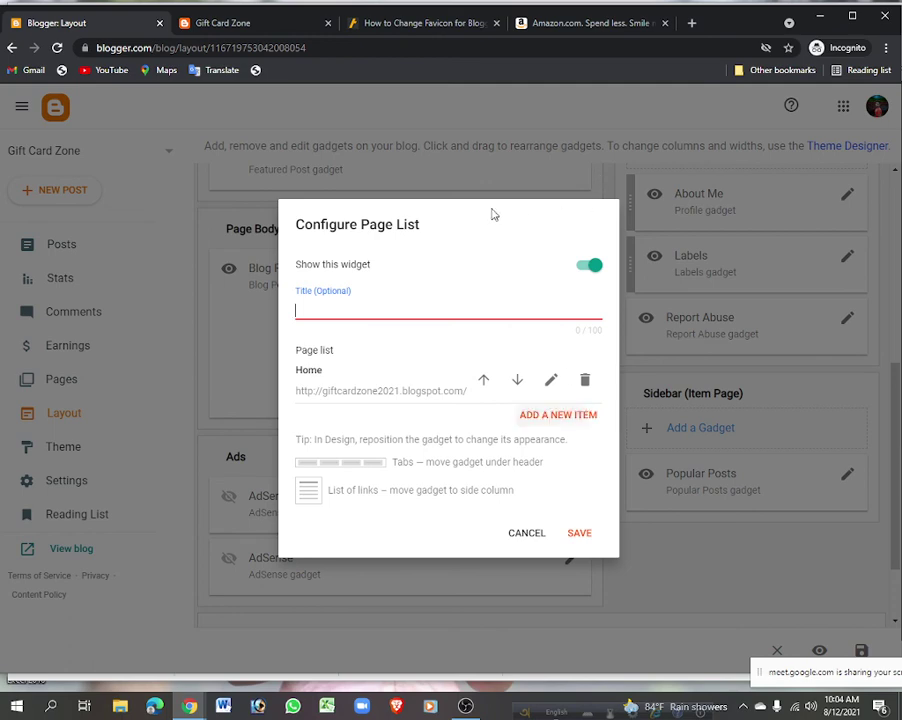
left_click(536, 535)
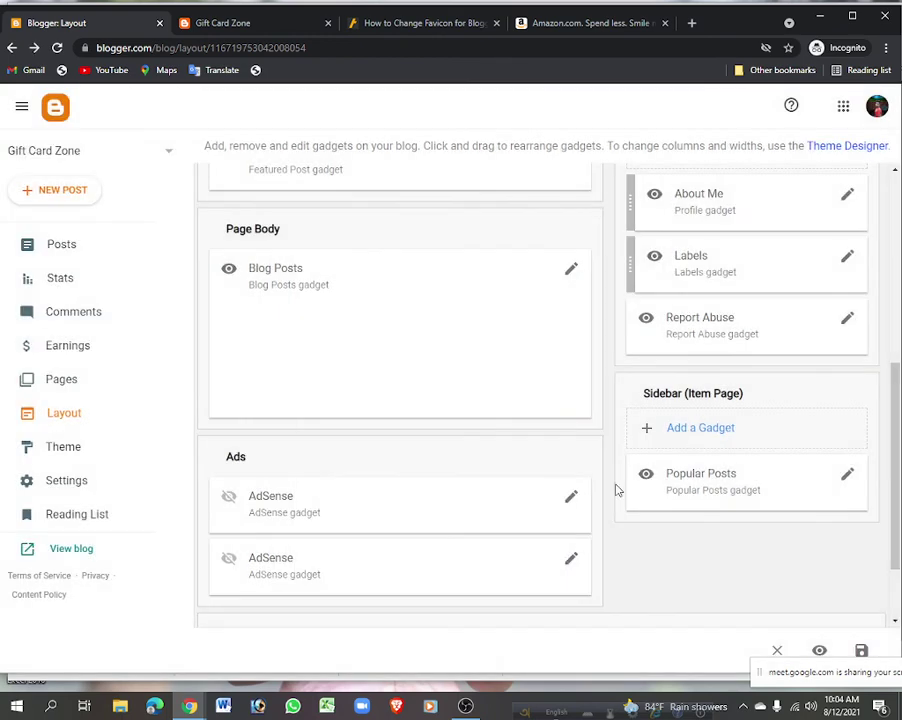
Compare the layout's footer Attribution gadget with the footer credits shown on the live blog, and return to the layout.
scroll(483, 456, "down", 1)
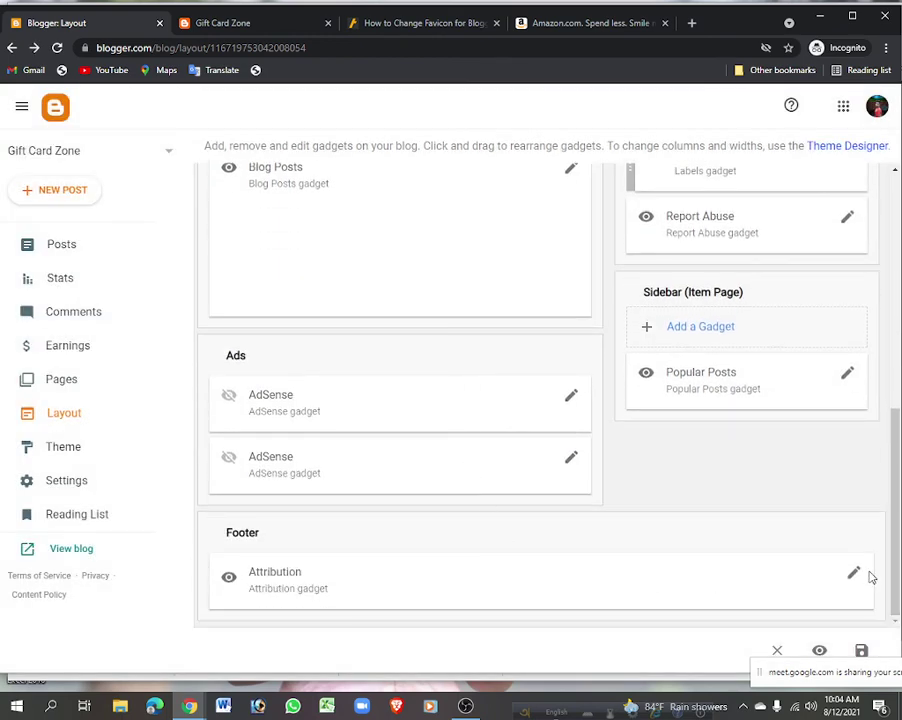
left_click(250, 22)
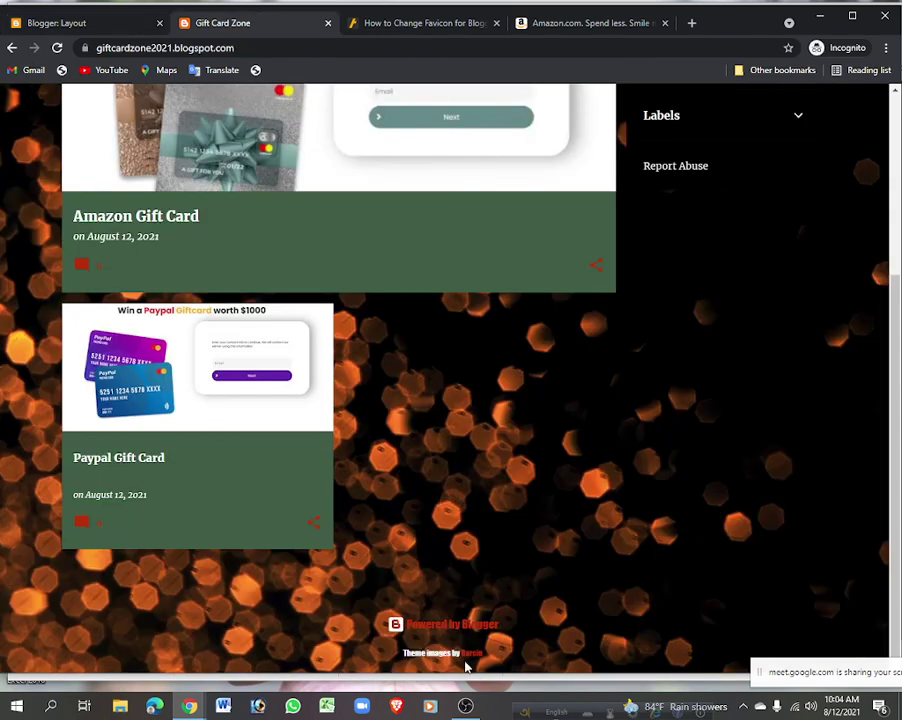
left_click_drag(398, 626, 494, 666)
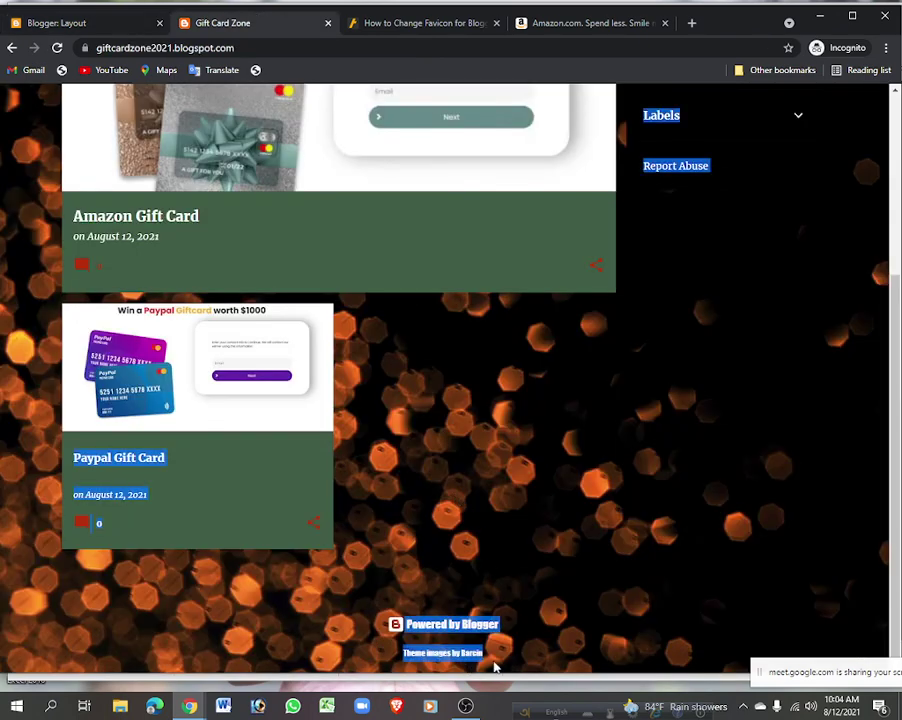
left_click(540, 634)
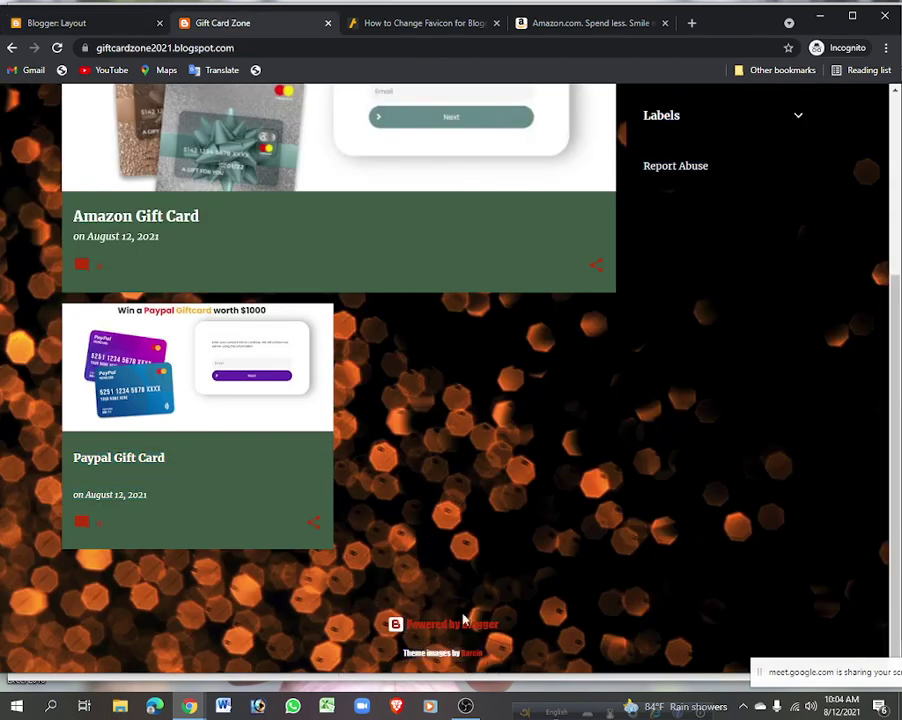
left_click(70, 22)
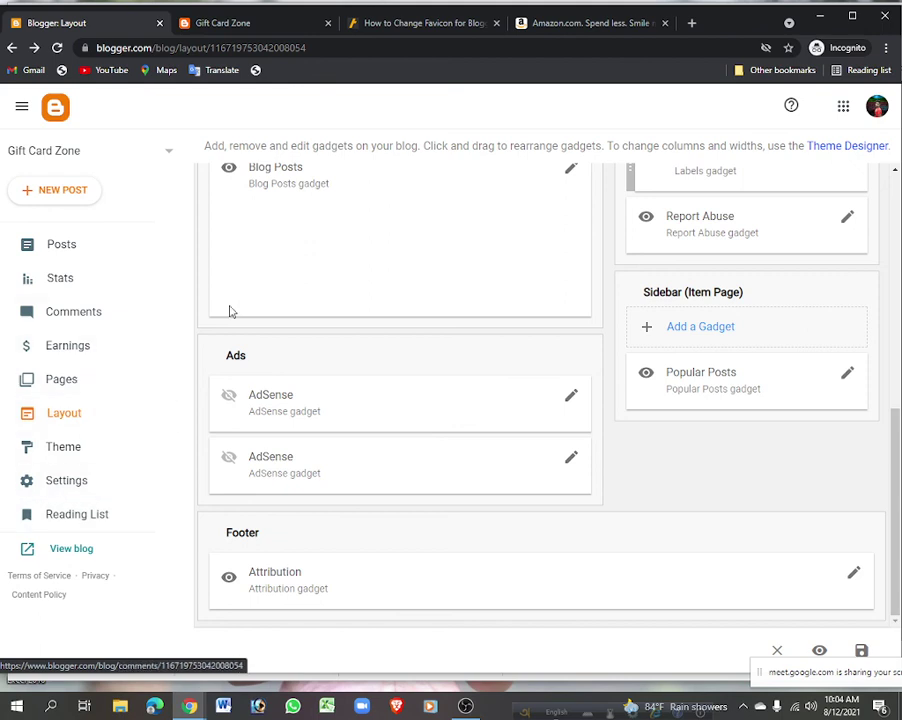
Open the blog's Stats and examine the overall view totals, the latest post's figures and the views per post.
left_click(77, 276)
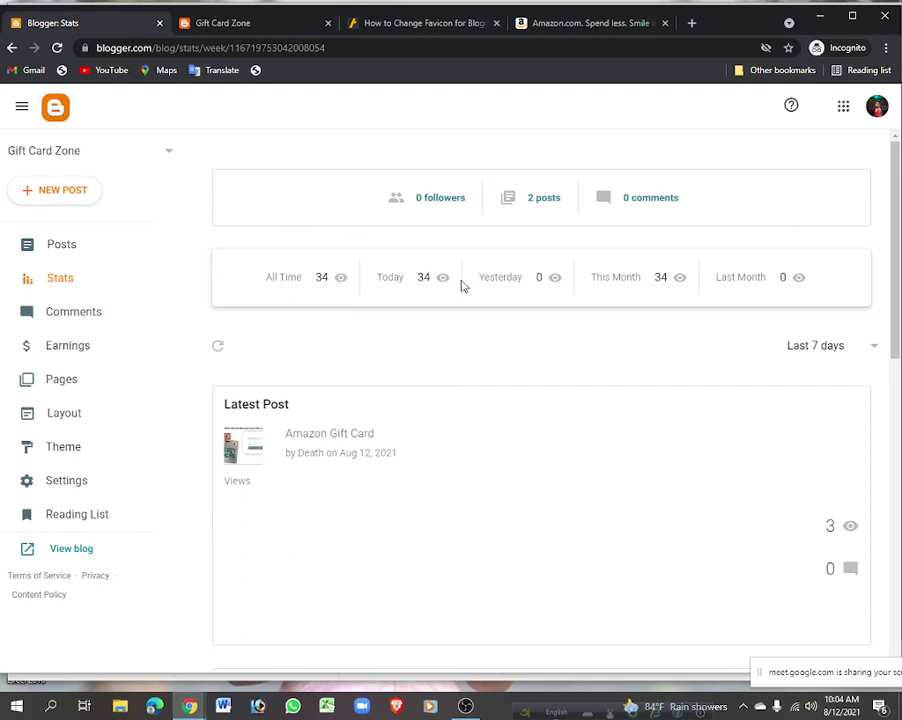
double_click(423, 276)
left_click(452, 320)
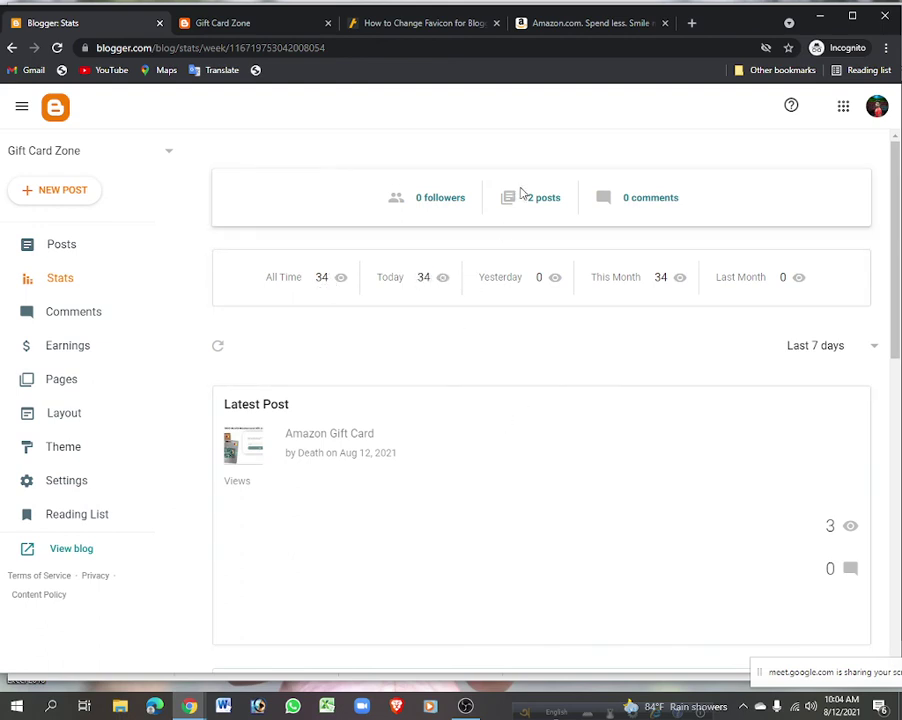
scroll(417, 558, "down", 7)
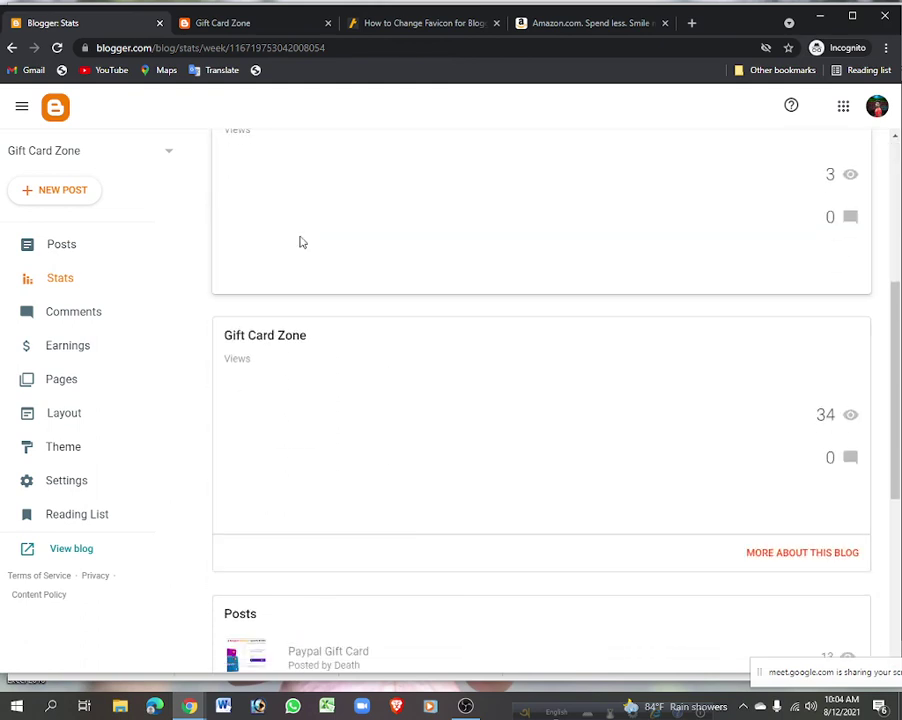
scroll(288, 413, "down", 1)
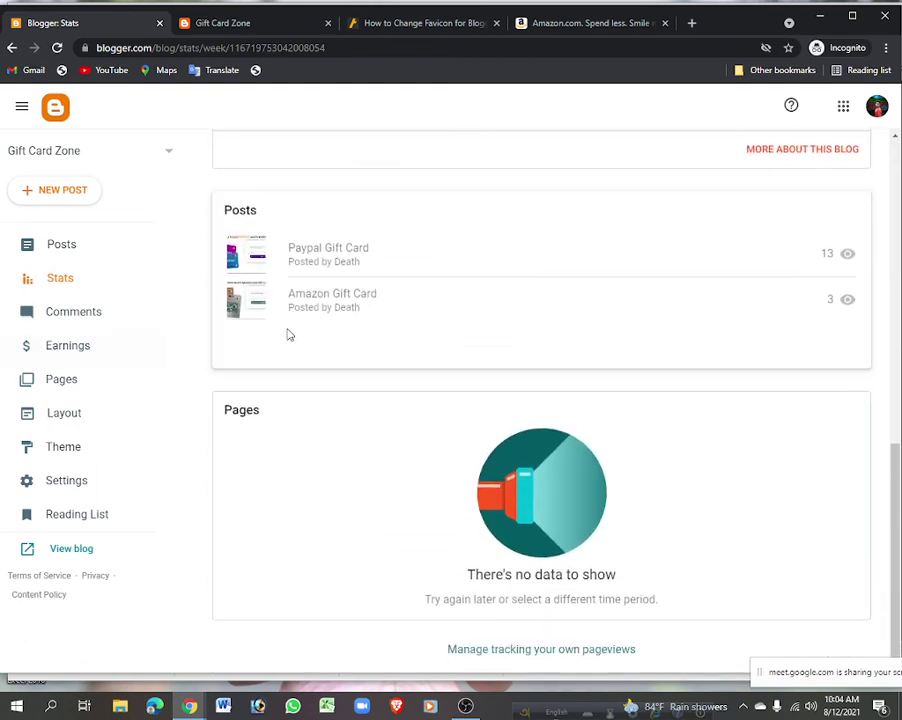
scroll(358, 378, "up", 6)
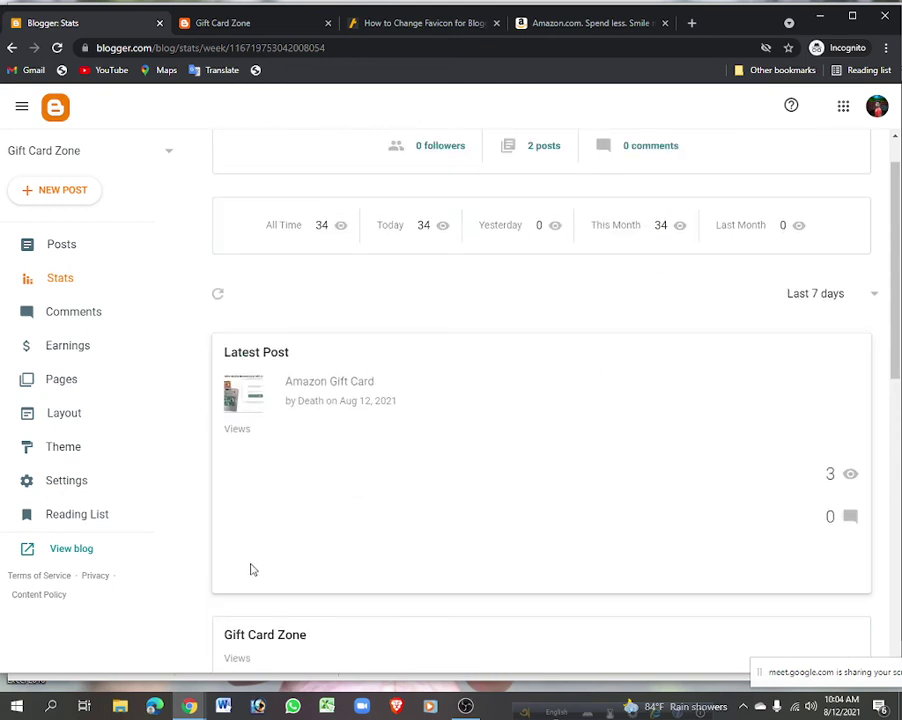
left_click_drag(226, 593, 290, 480)
left_click(437, 393)
Look over the Earnings section, and compare the blog's Pages list with the navigation on the live home page.
left_click(68, 348)
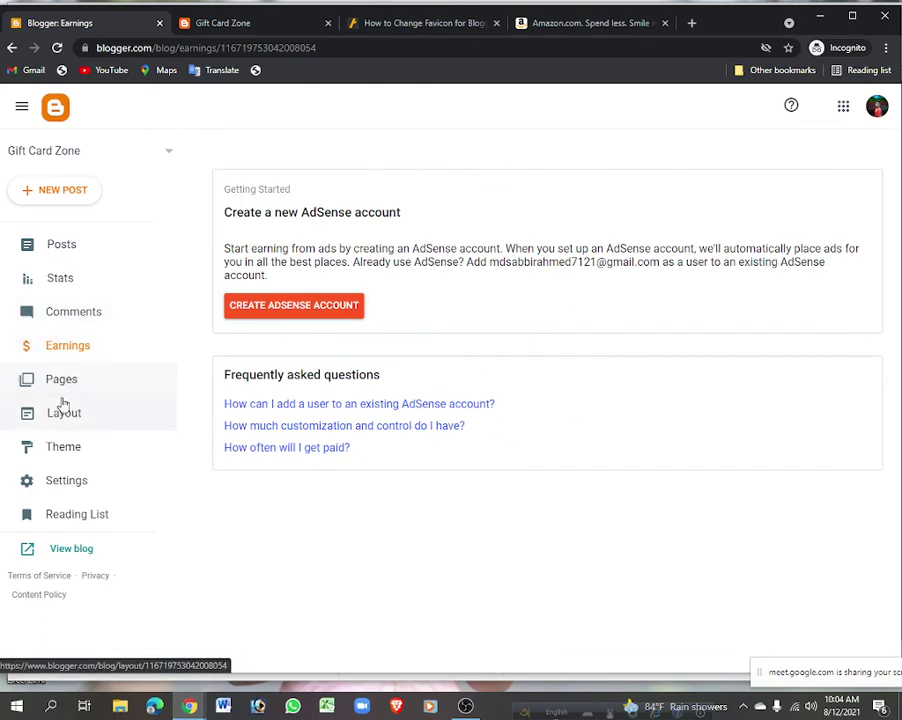
left_click(130, 386)
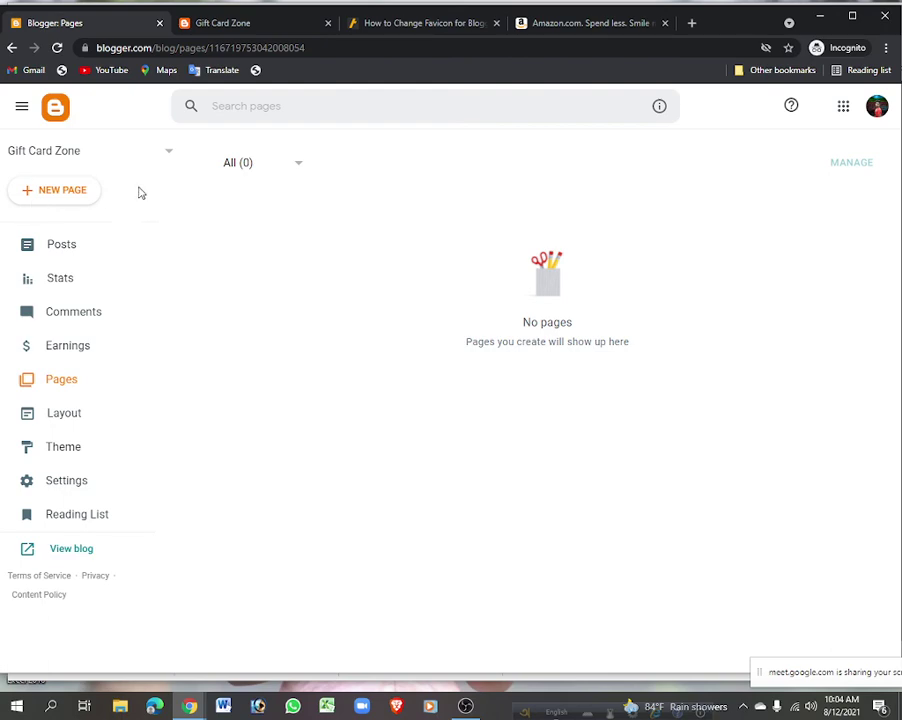
left_click(257, 23)
scroll(344, 284, "up", 3)
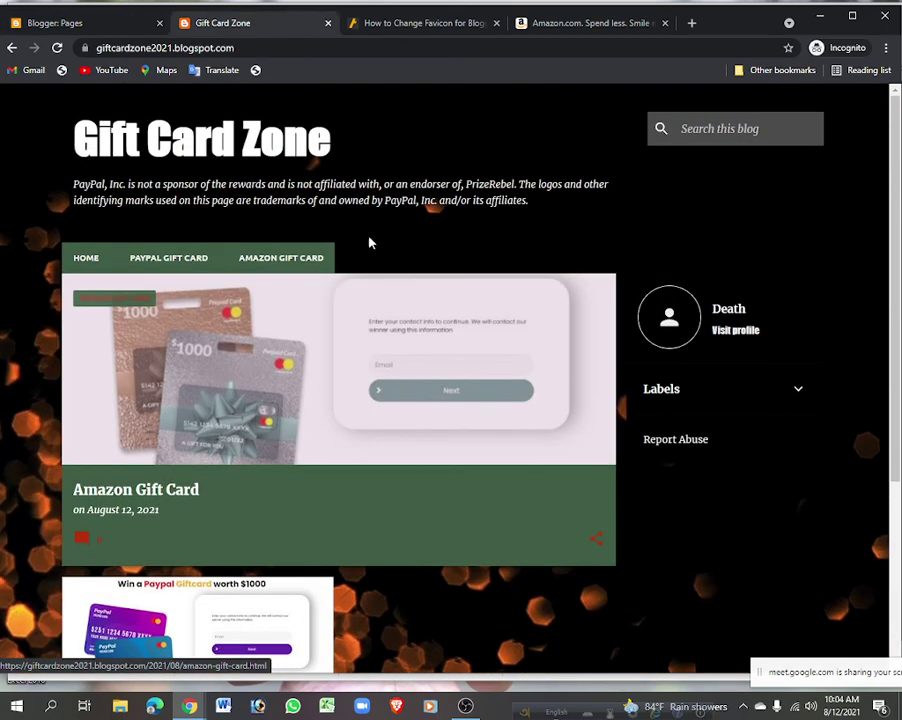
left_click(96, 25)
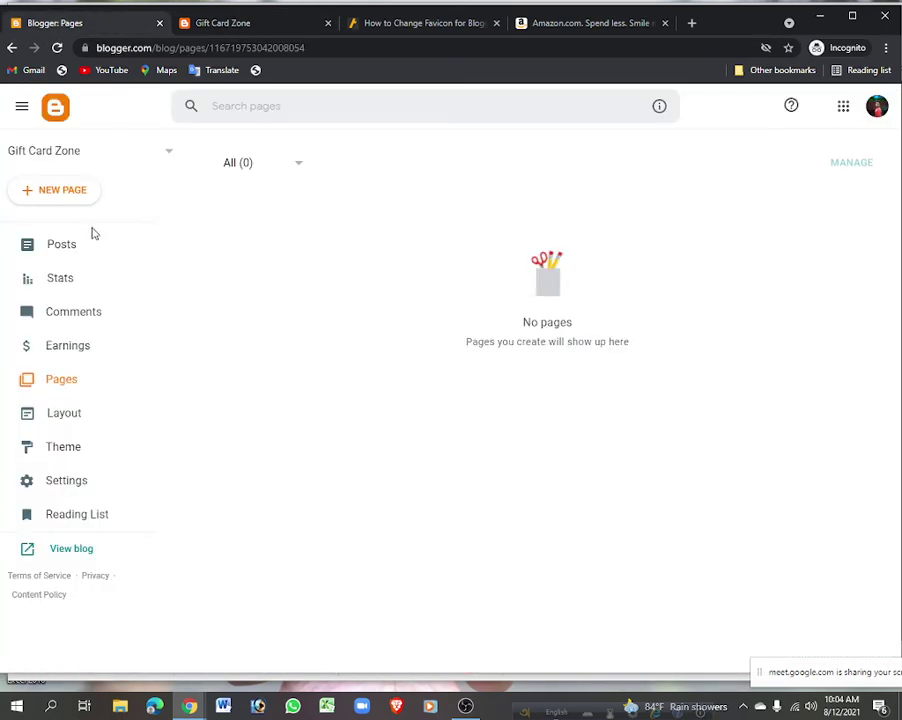
Create a new blank page for the blog and place the cursor in its body.
left_click(64, 194)
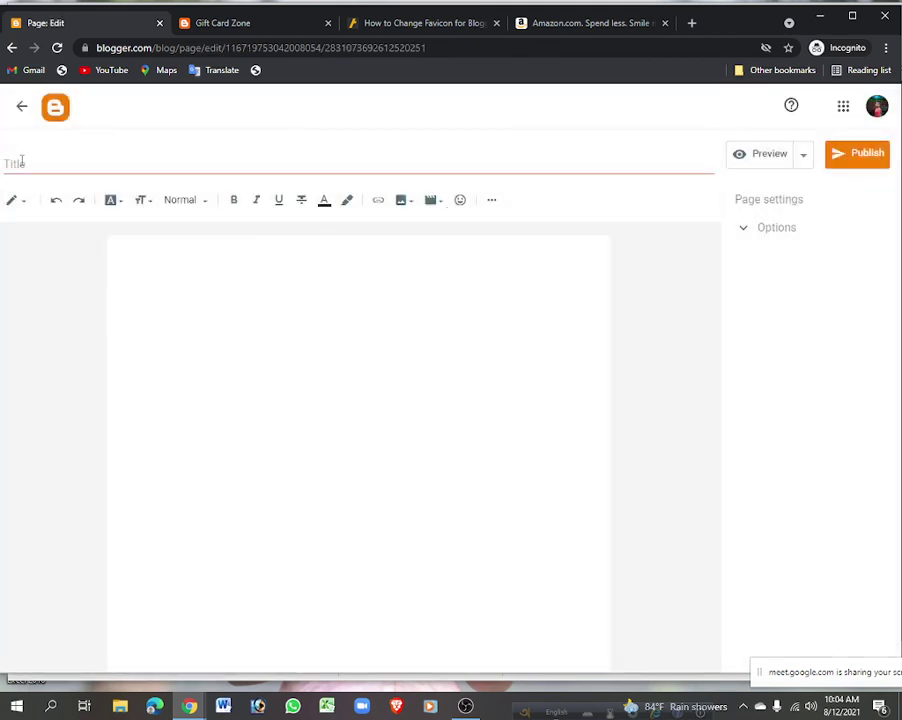
left_click(21, 160)
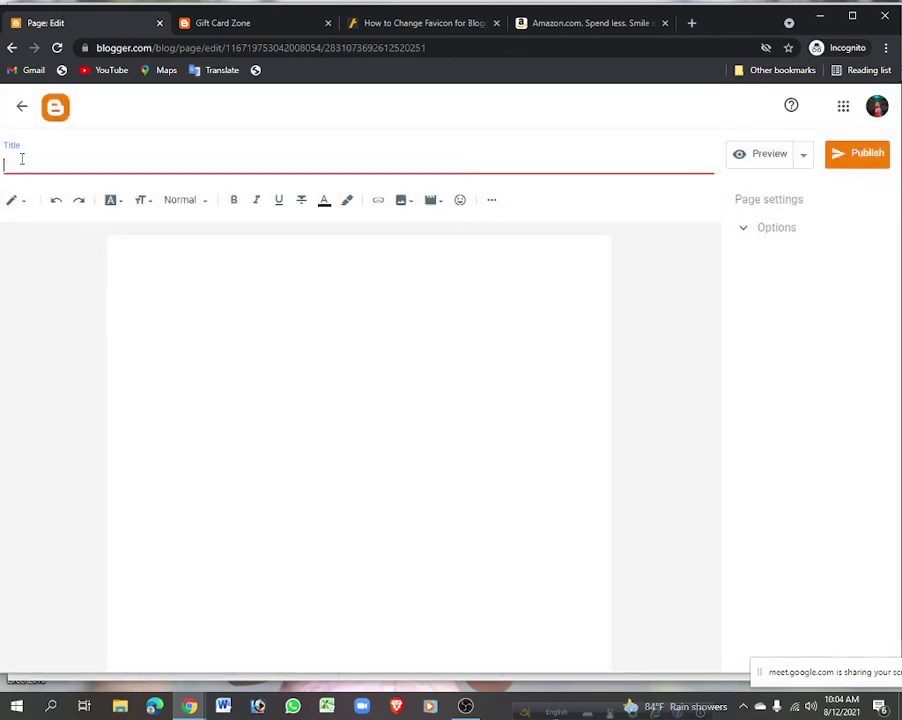
left_click(114, 312)
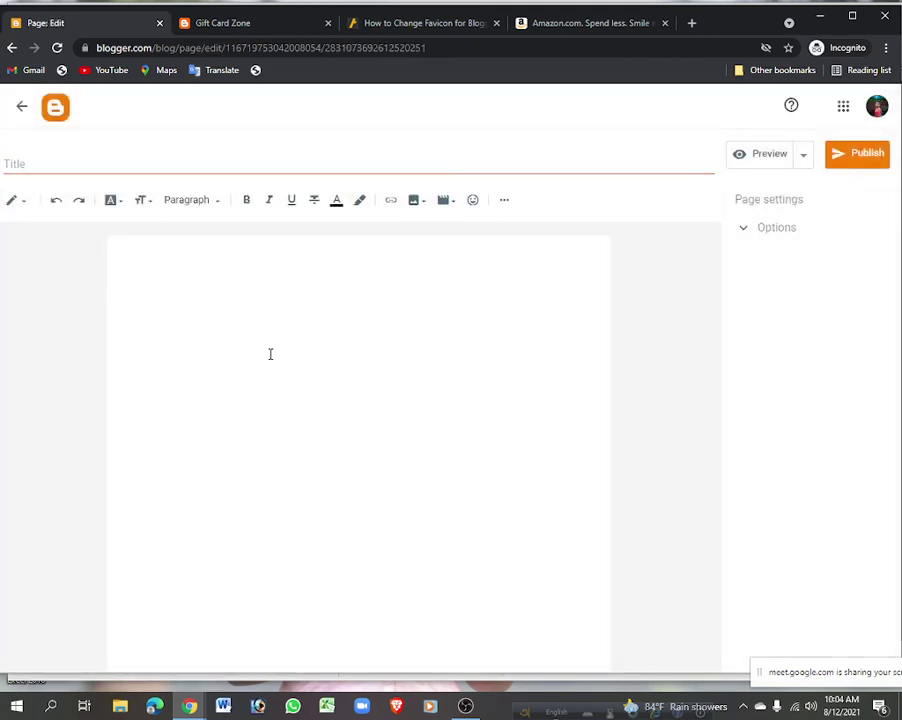
Leave the blank page's editor and delete the untitled draft from the blog's pages.
left_click(21, 106)
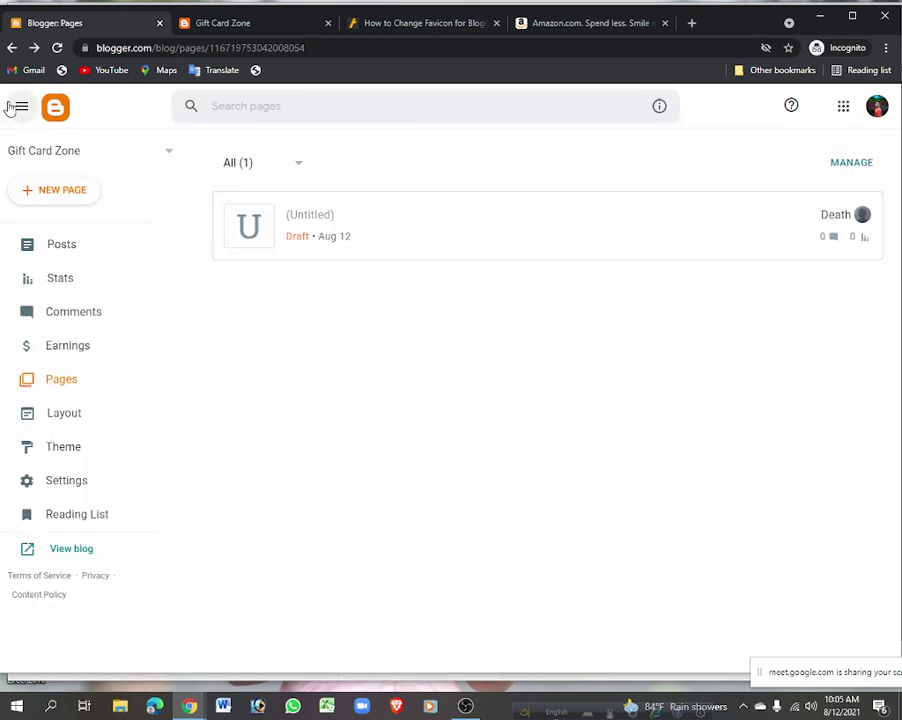
mouse_move(613, 252)
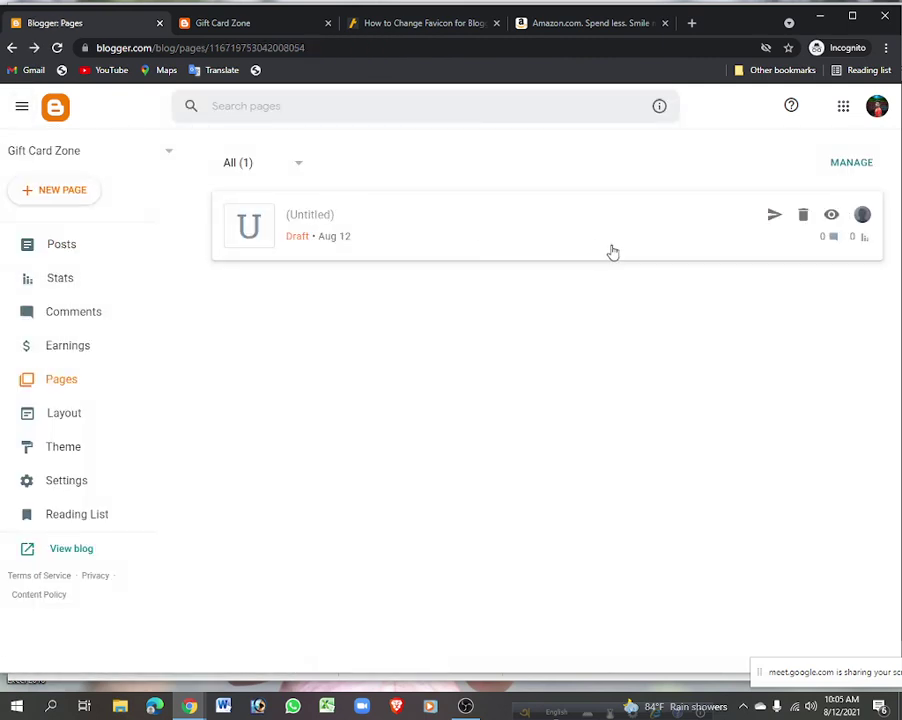
left_click(805, 215)
left_click(521, 420)
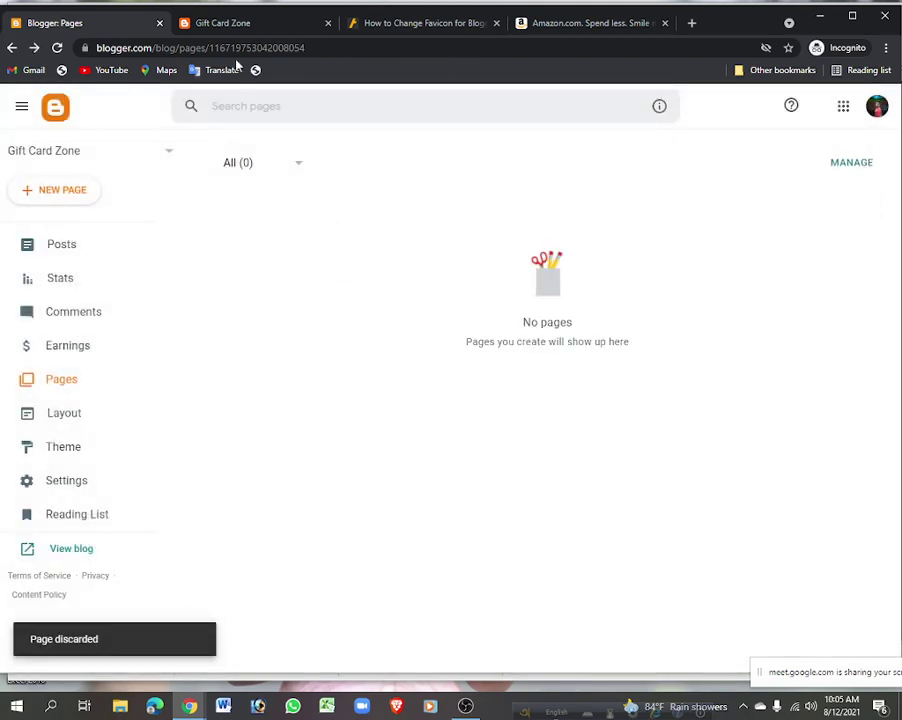
Check the navigation links on the live blog's home page and return to the Blogger dashboard.
left_click(222, 24)
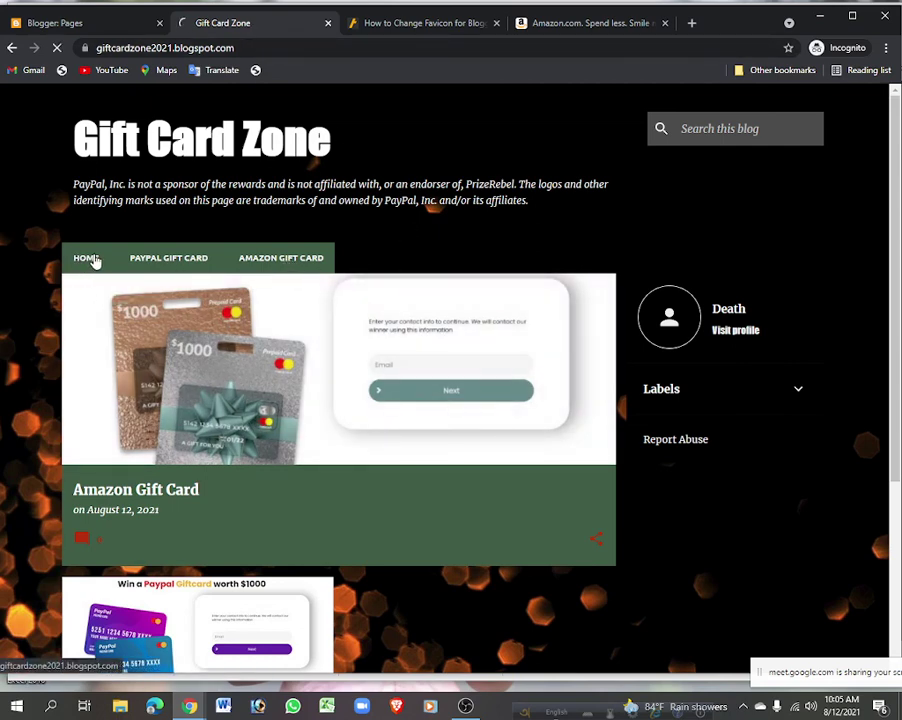
left_click(308, 325)
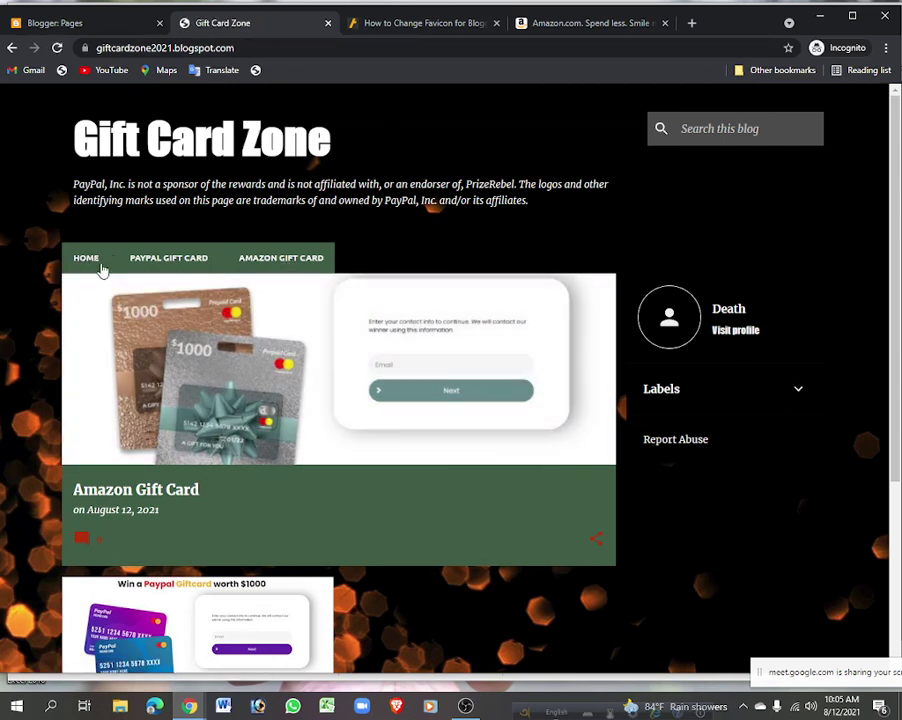
left_click(100, 21)
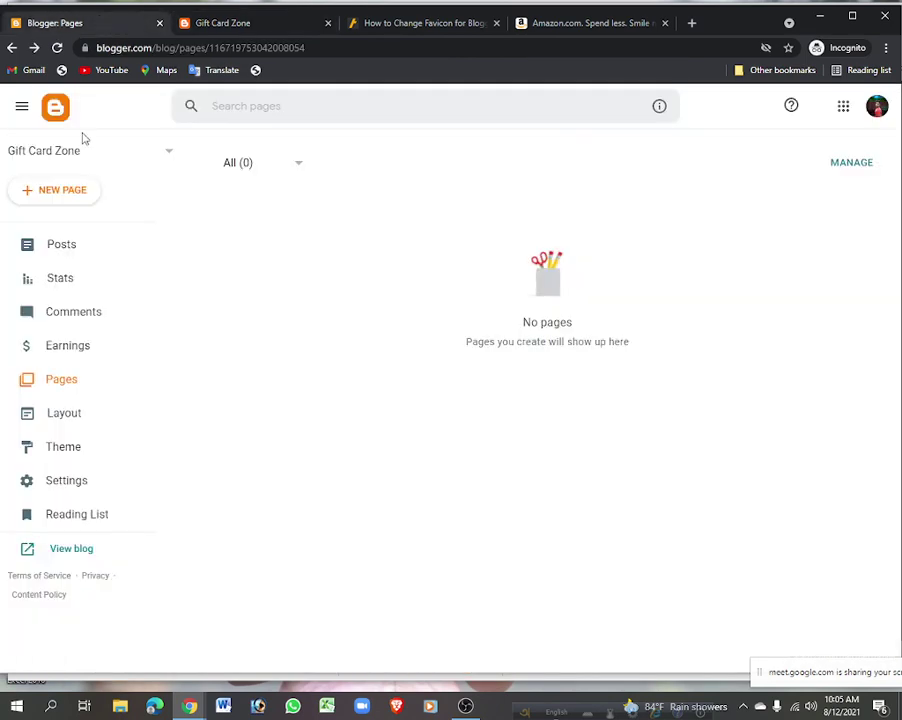
Review the gadgets in the blog's layout, from the header and page list to the sidebar.
left_click(68, 414)
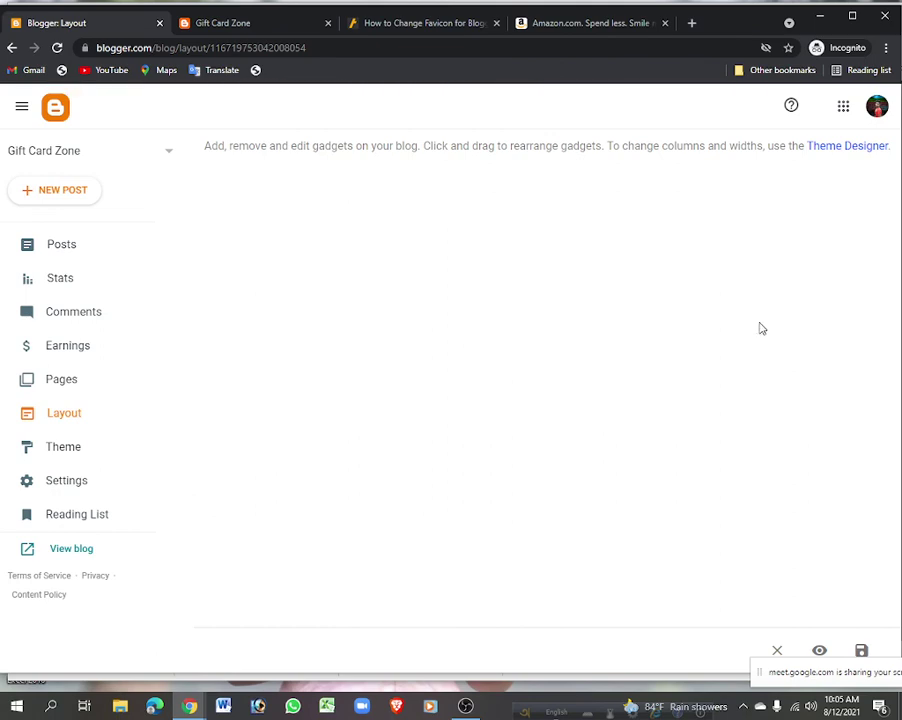
scroll(756, 326, "down", 2)
scroll(726, 360, "down", 3)
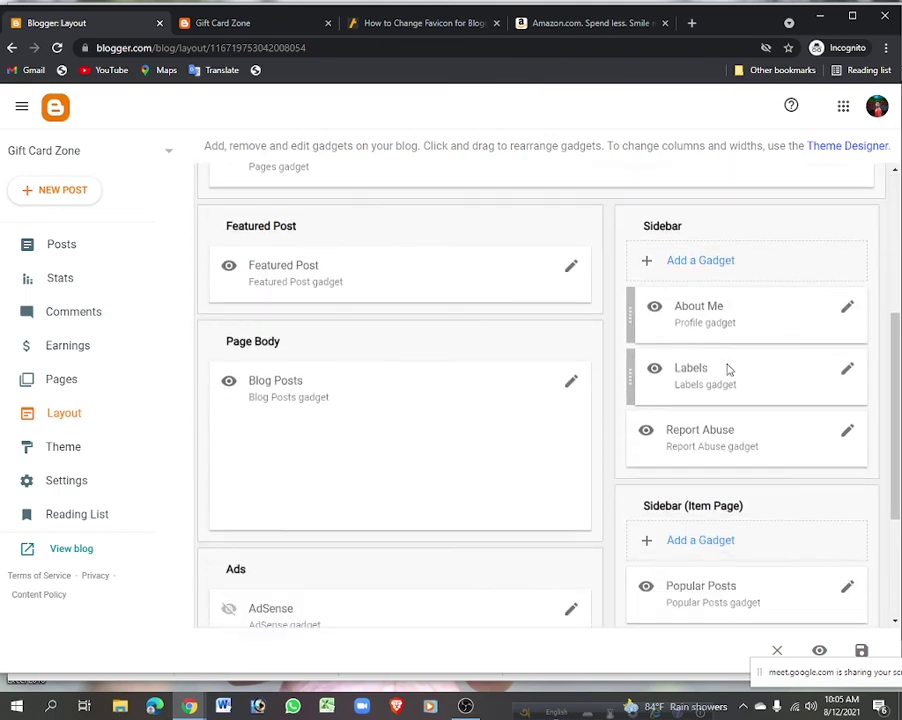
scroll(746, 368, "up", 3)
scroll(720, 338, "up", 2)
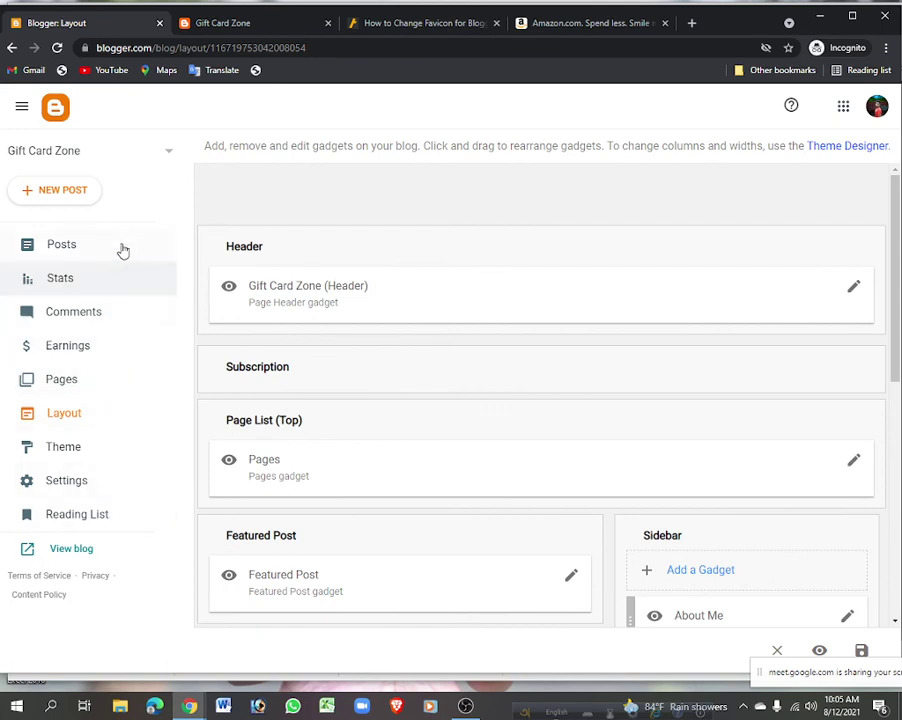
Open the HTML source of the Emporio Toolbox theme for viewing, and return to the theme overview.
left_click(56, 448)
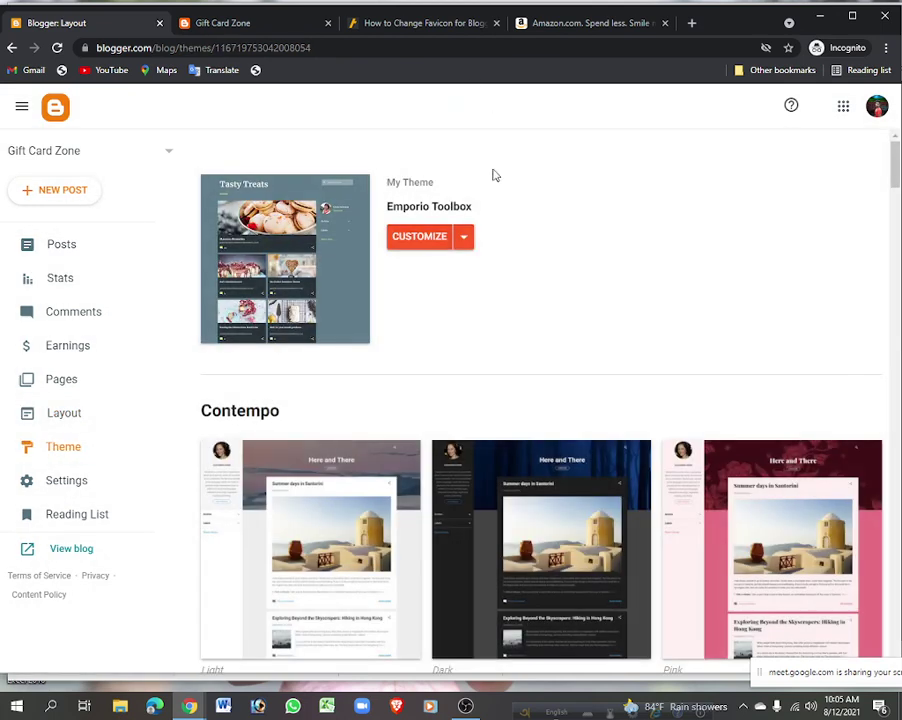
left_click(460, 237)
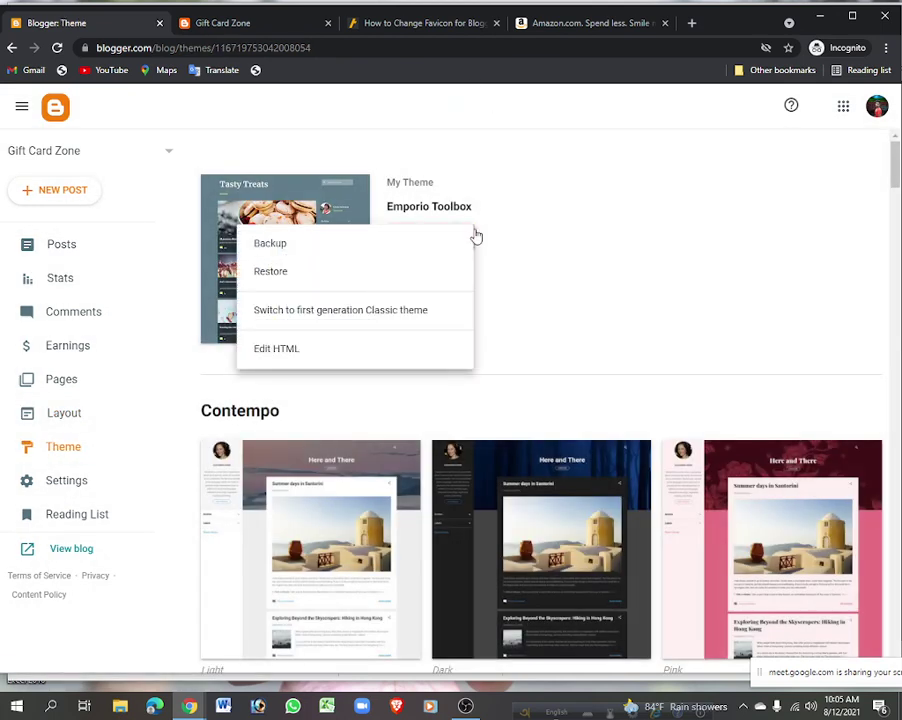
left_click(279, 348)
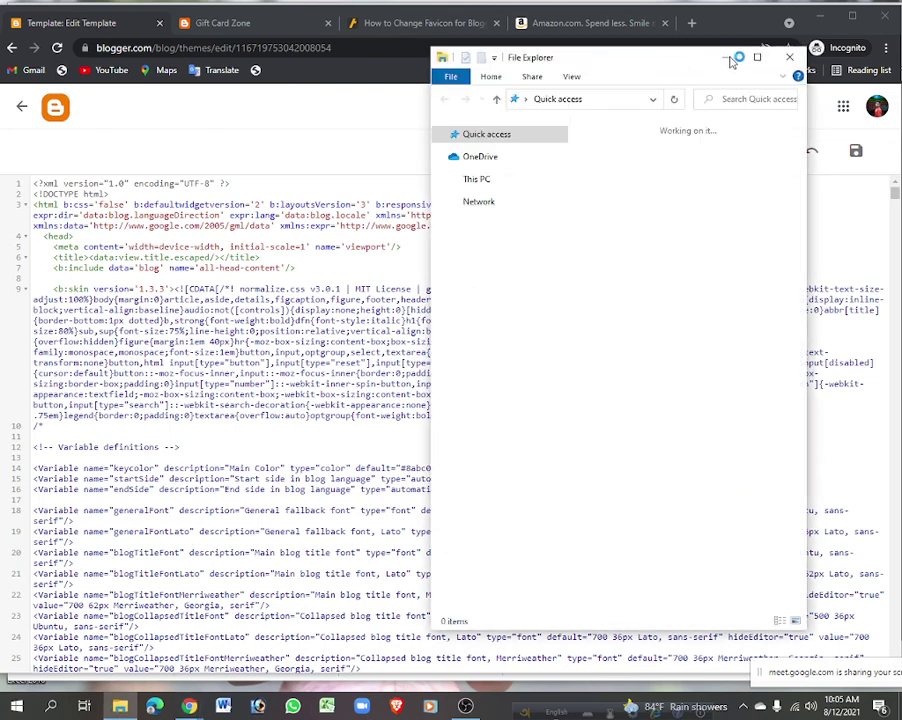
left_click(790, 57)
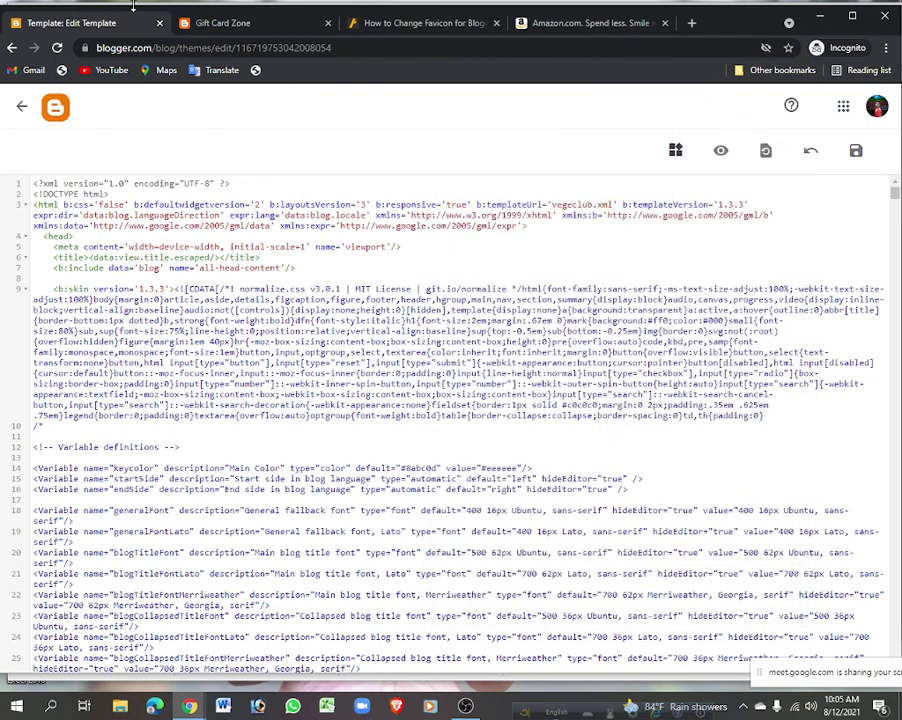
left_click(22, 105)
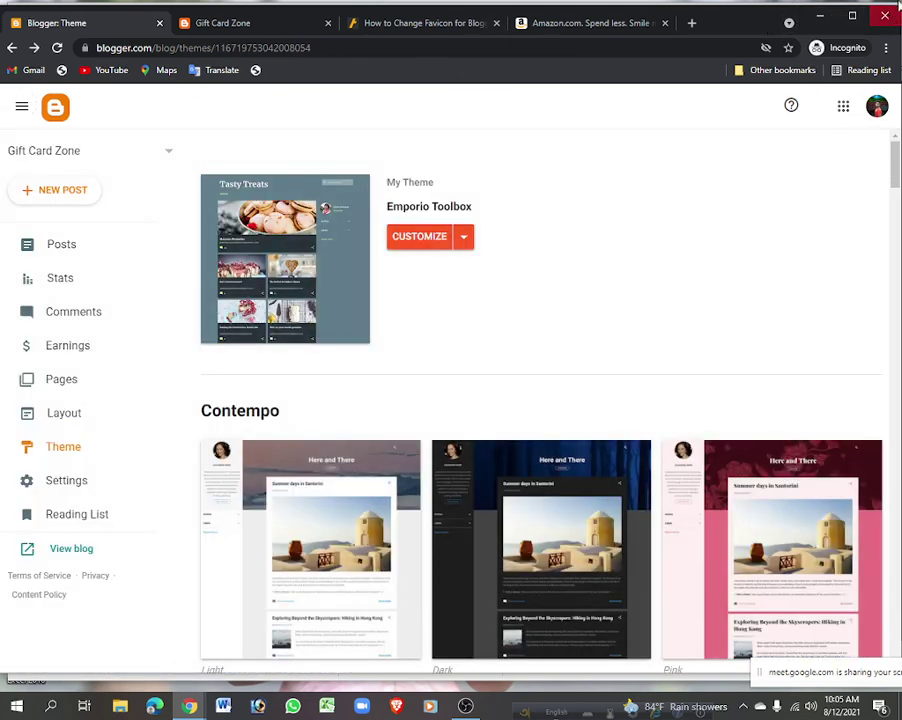
key("alt+Tab")
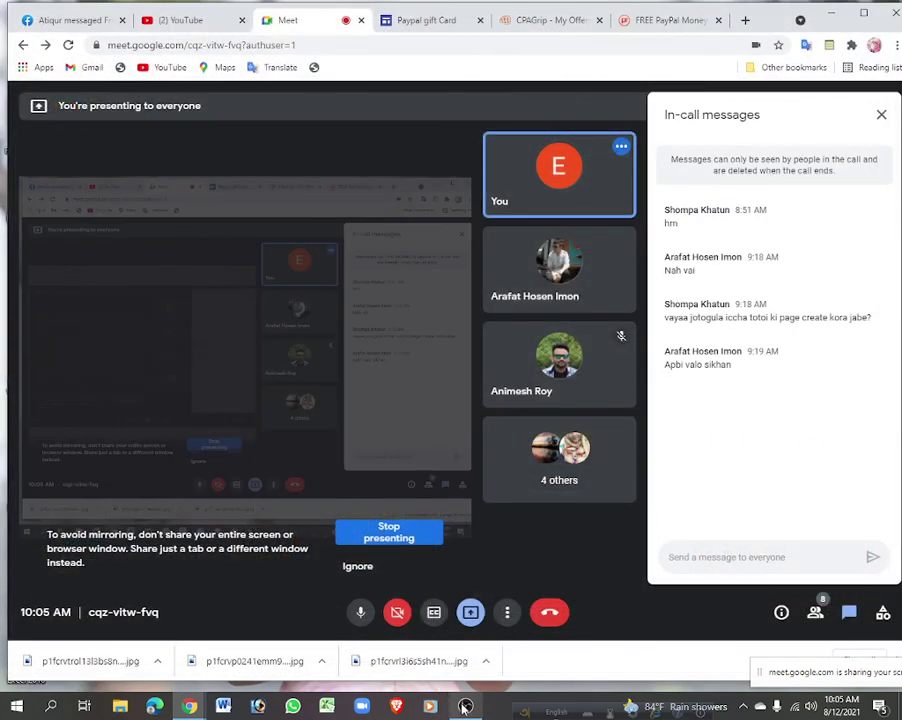
left_click(465, 706)
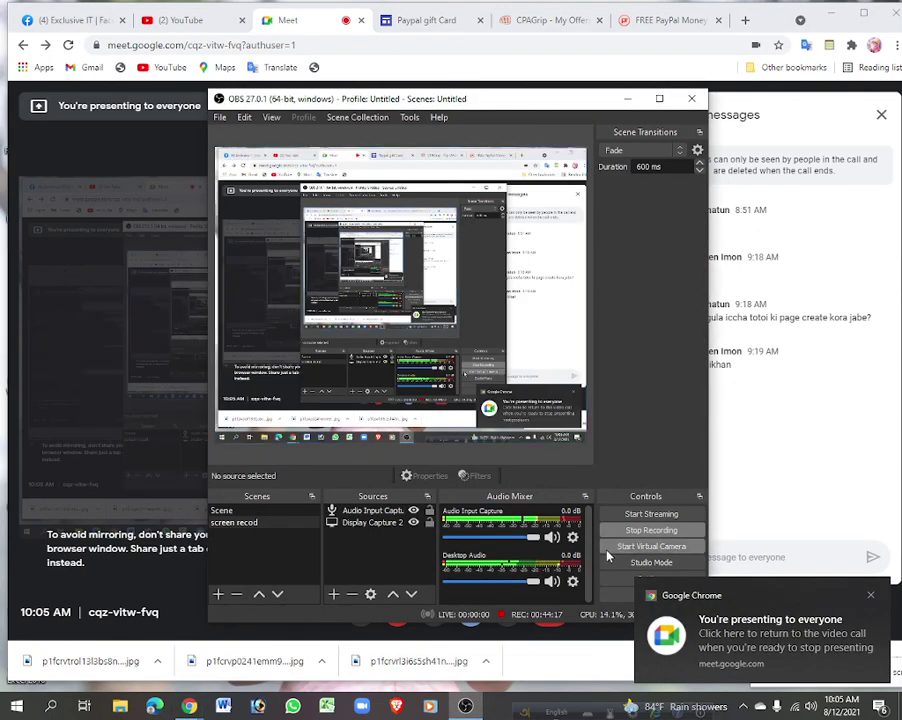